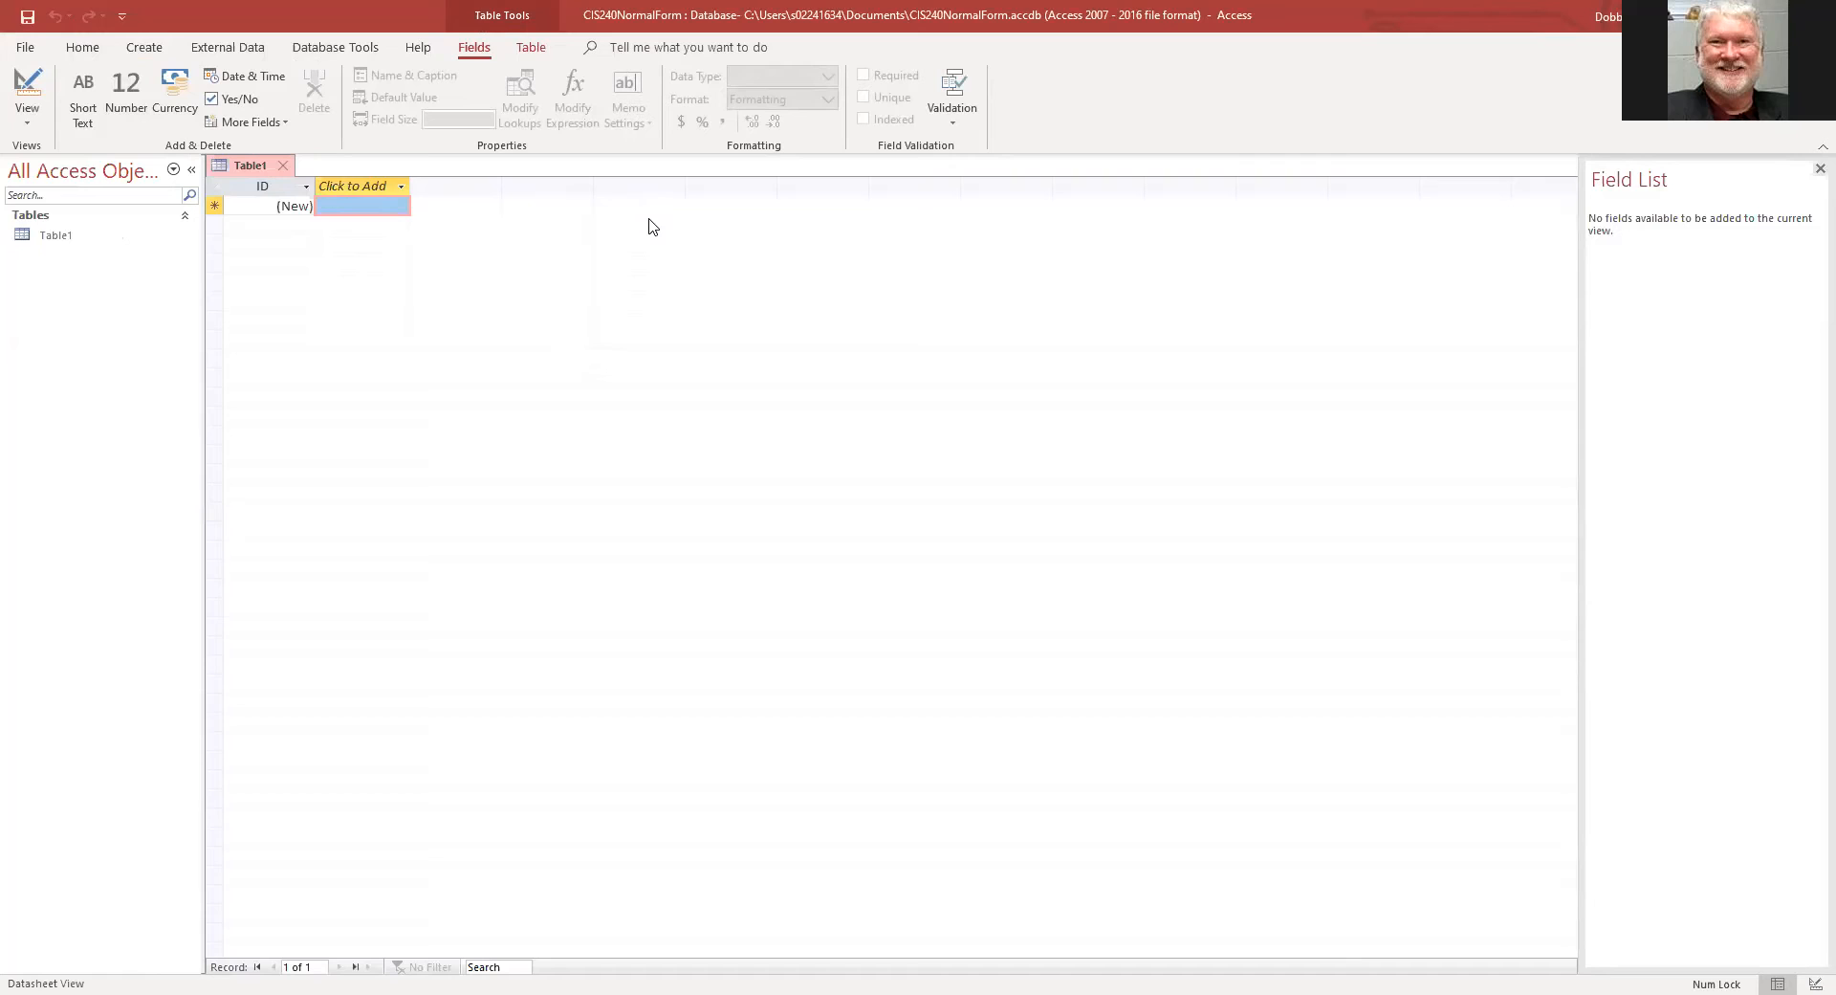
click(262, 184)
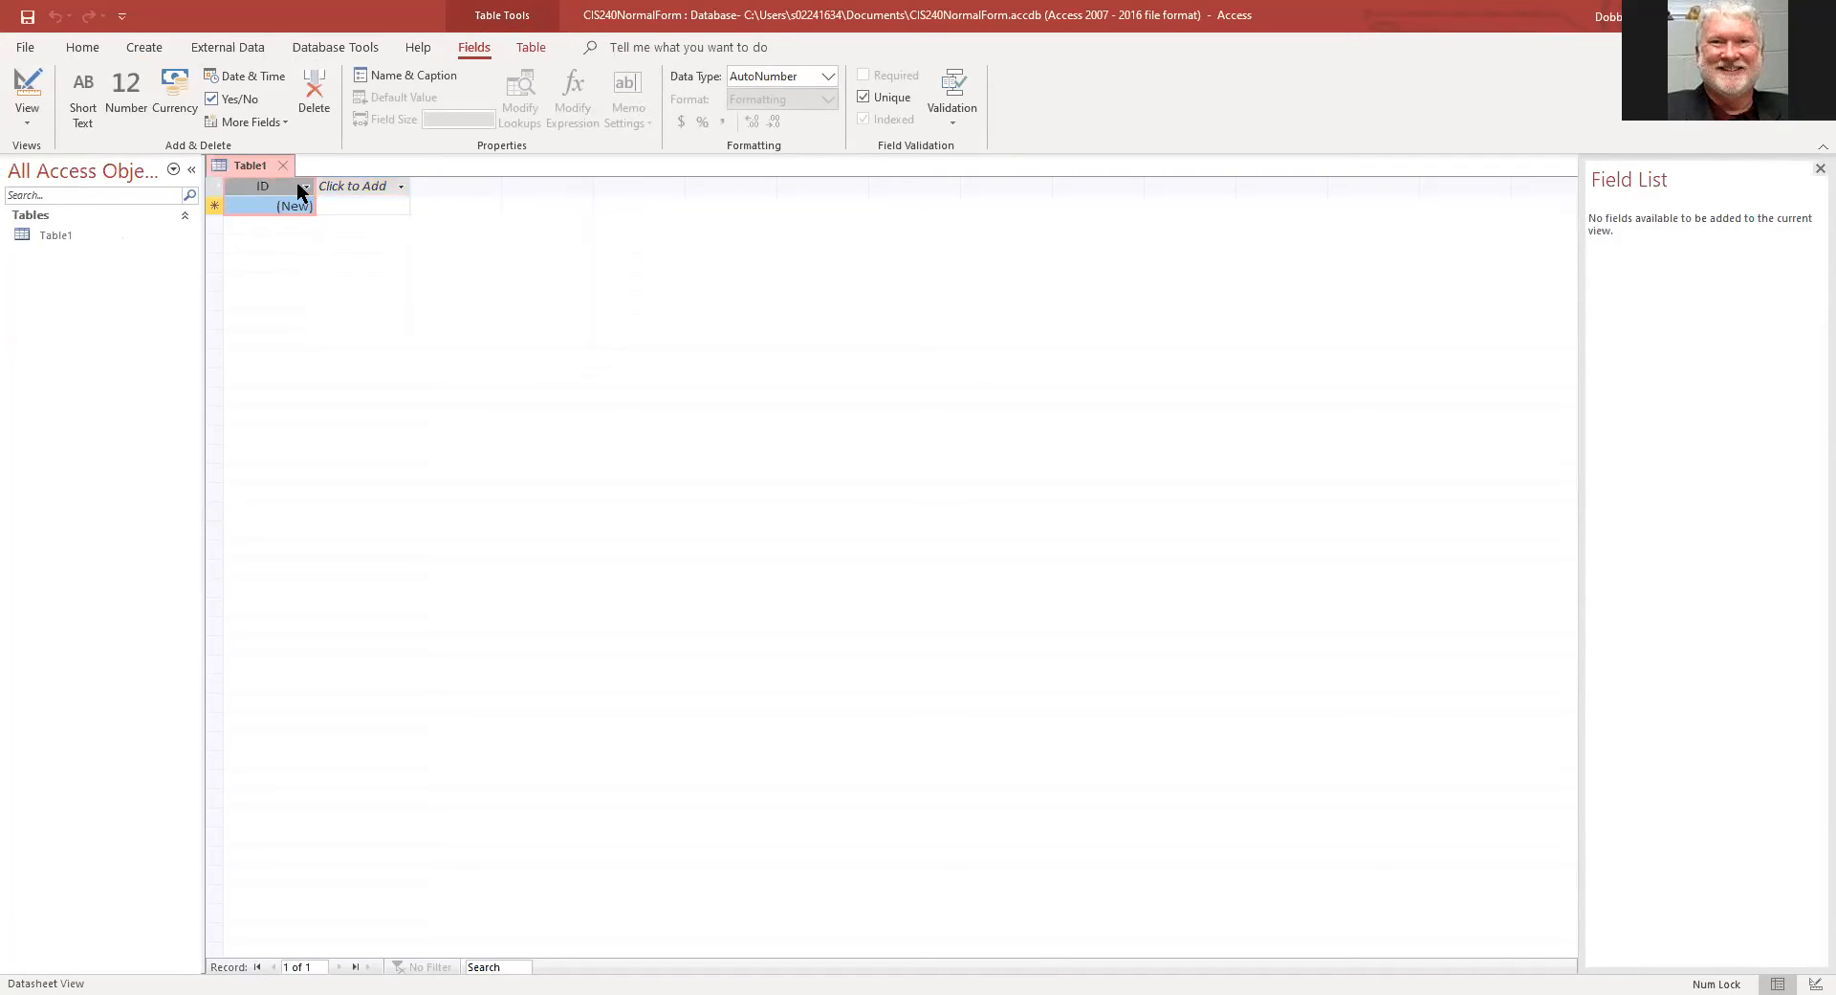
click(308, 186)
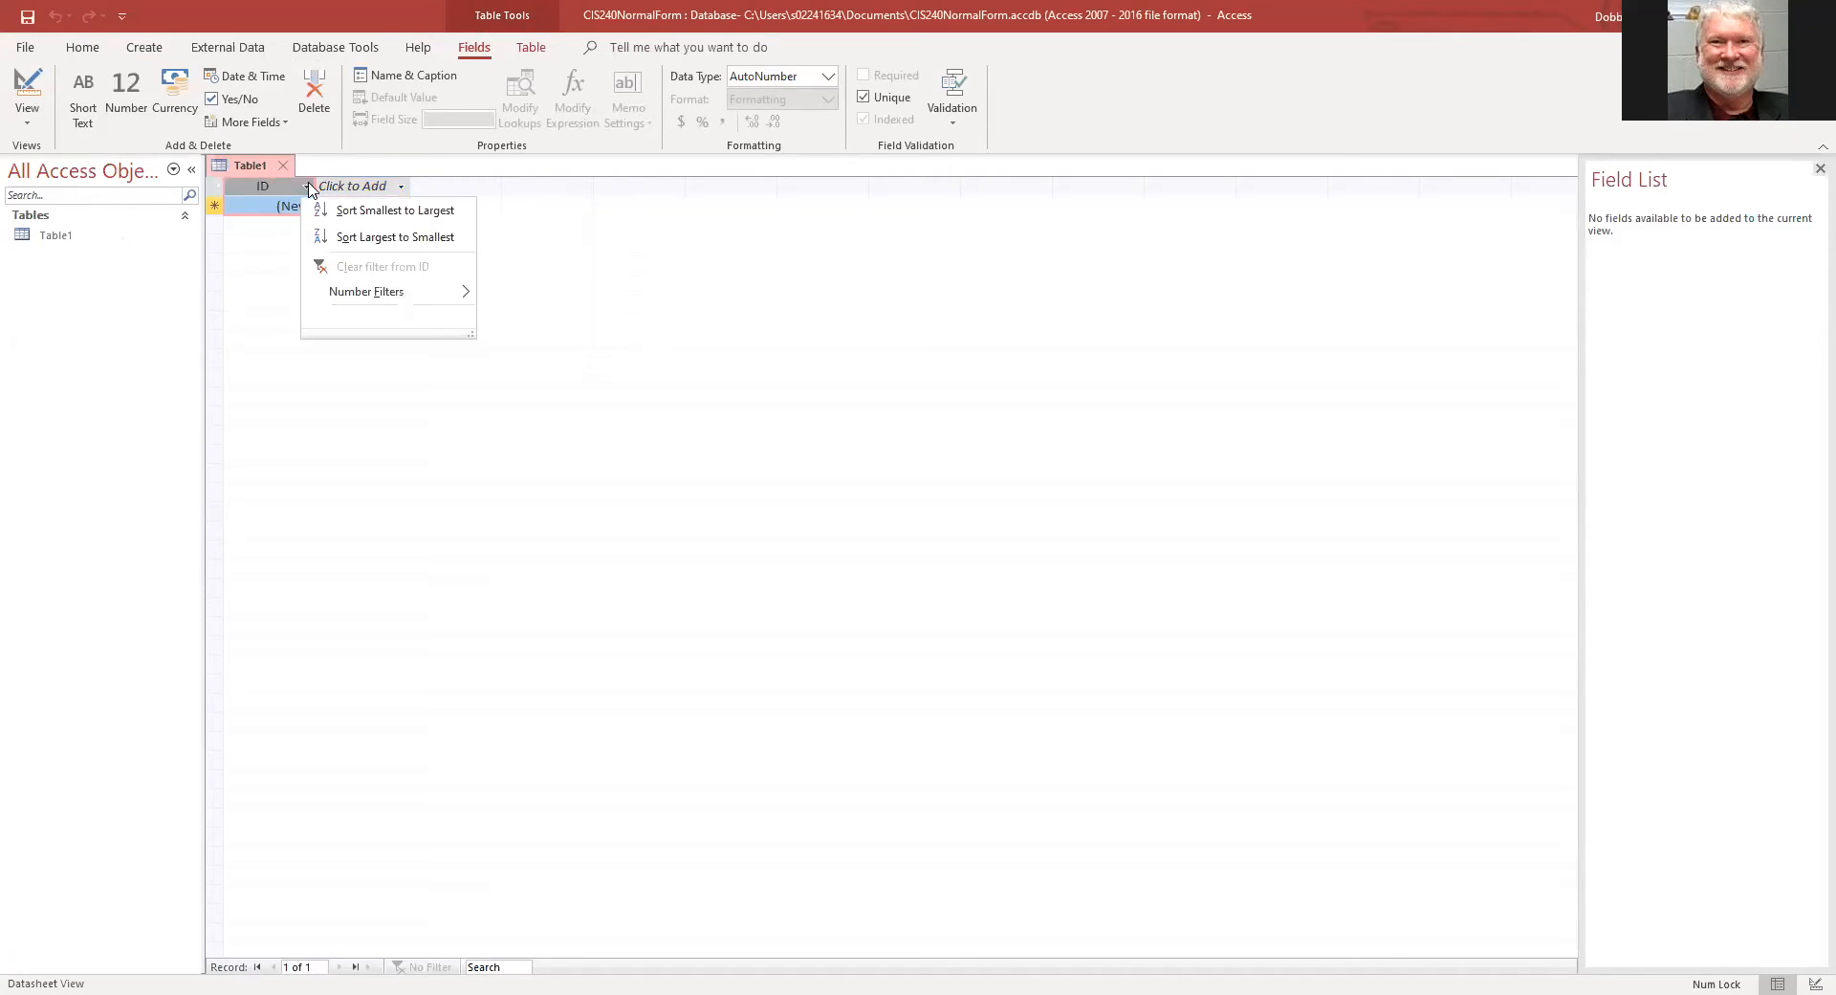
Step: Add three Short Text fields named First, Last and State to the new table, after the ID field
mouse_move(337, 301)
click(355, 186)
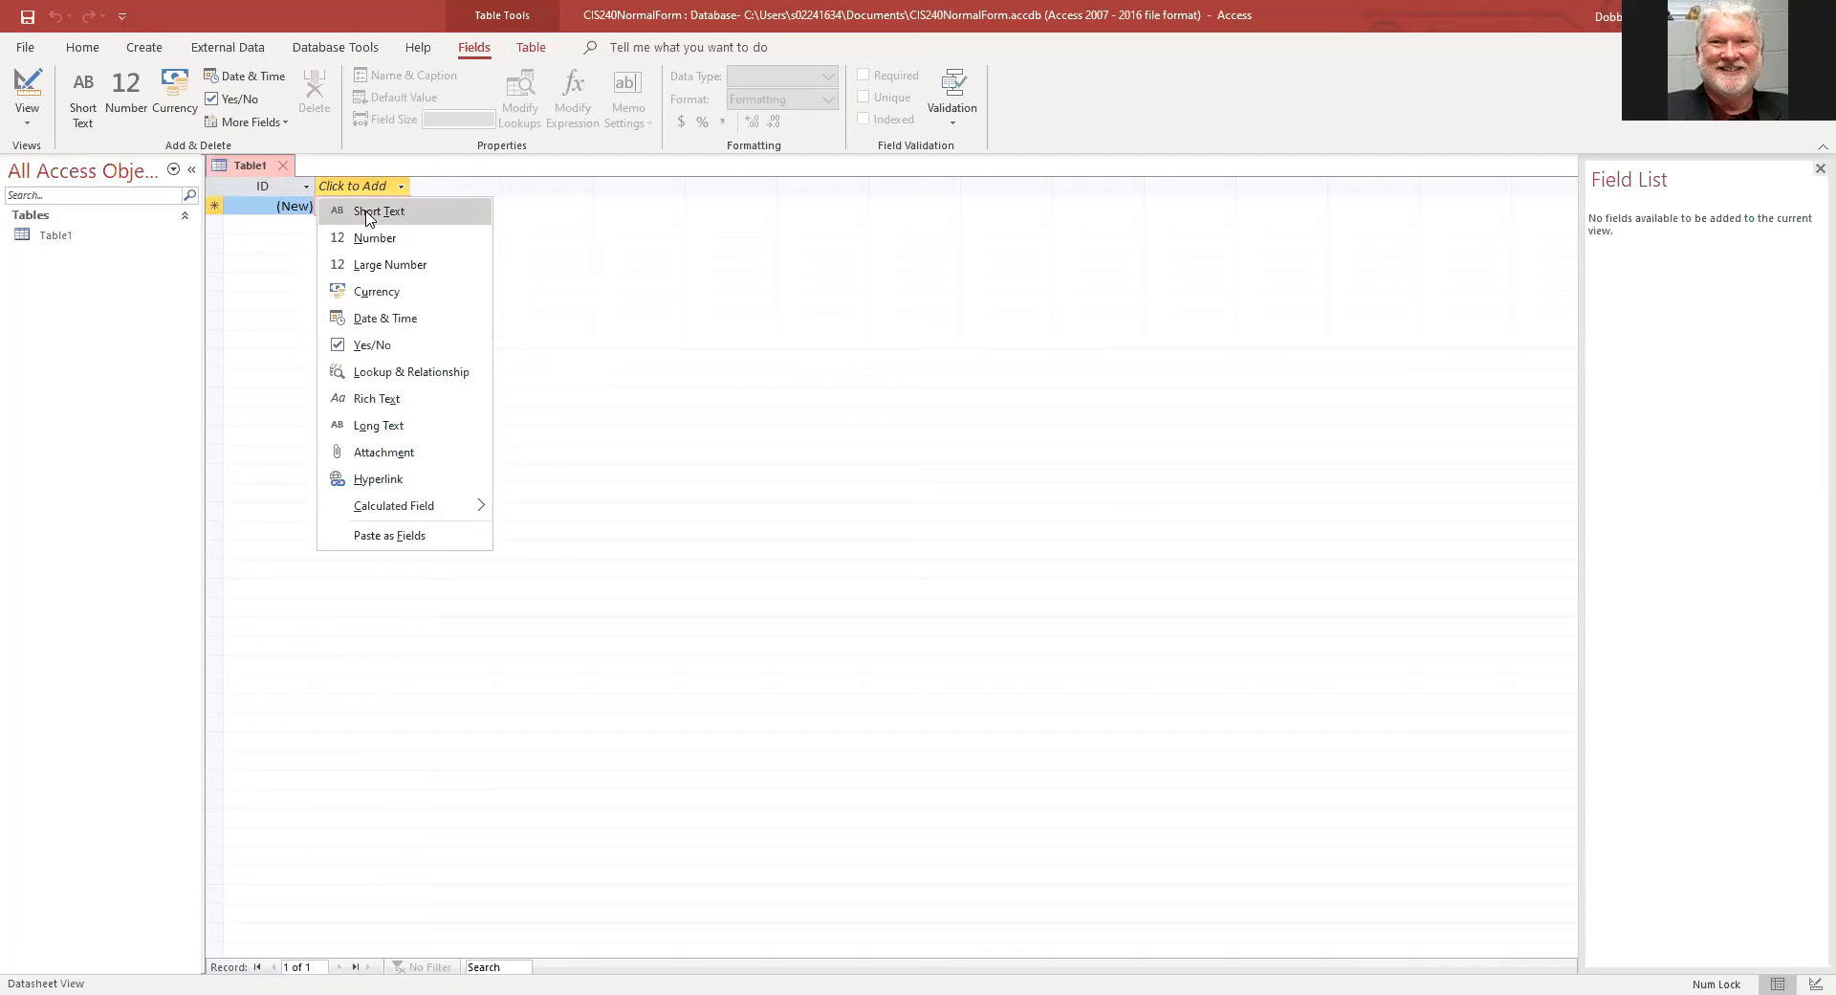
click(366, 212)
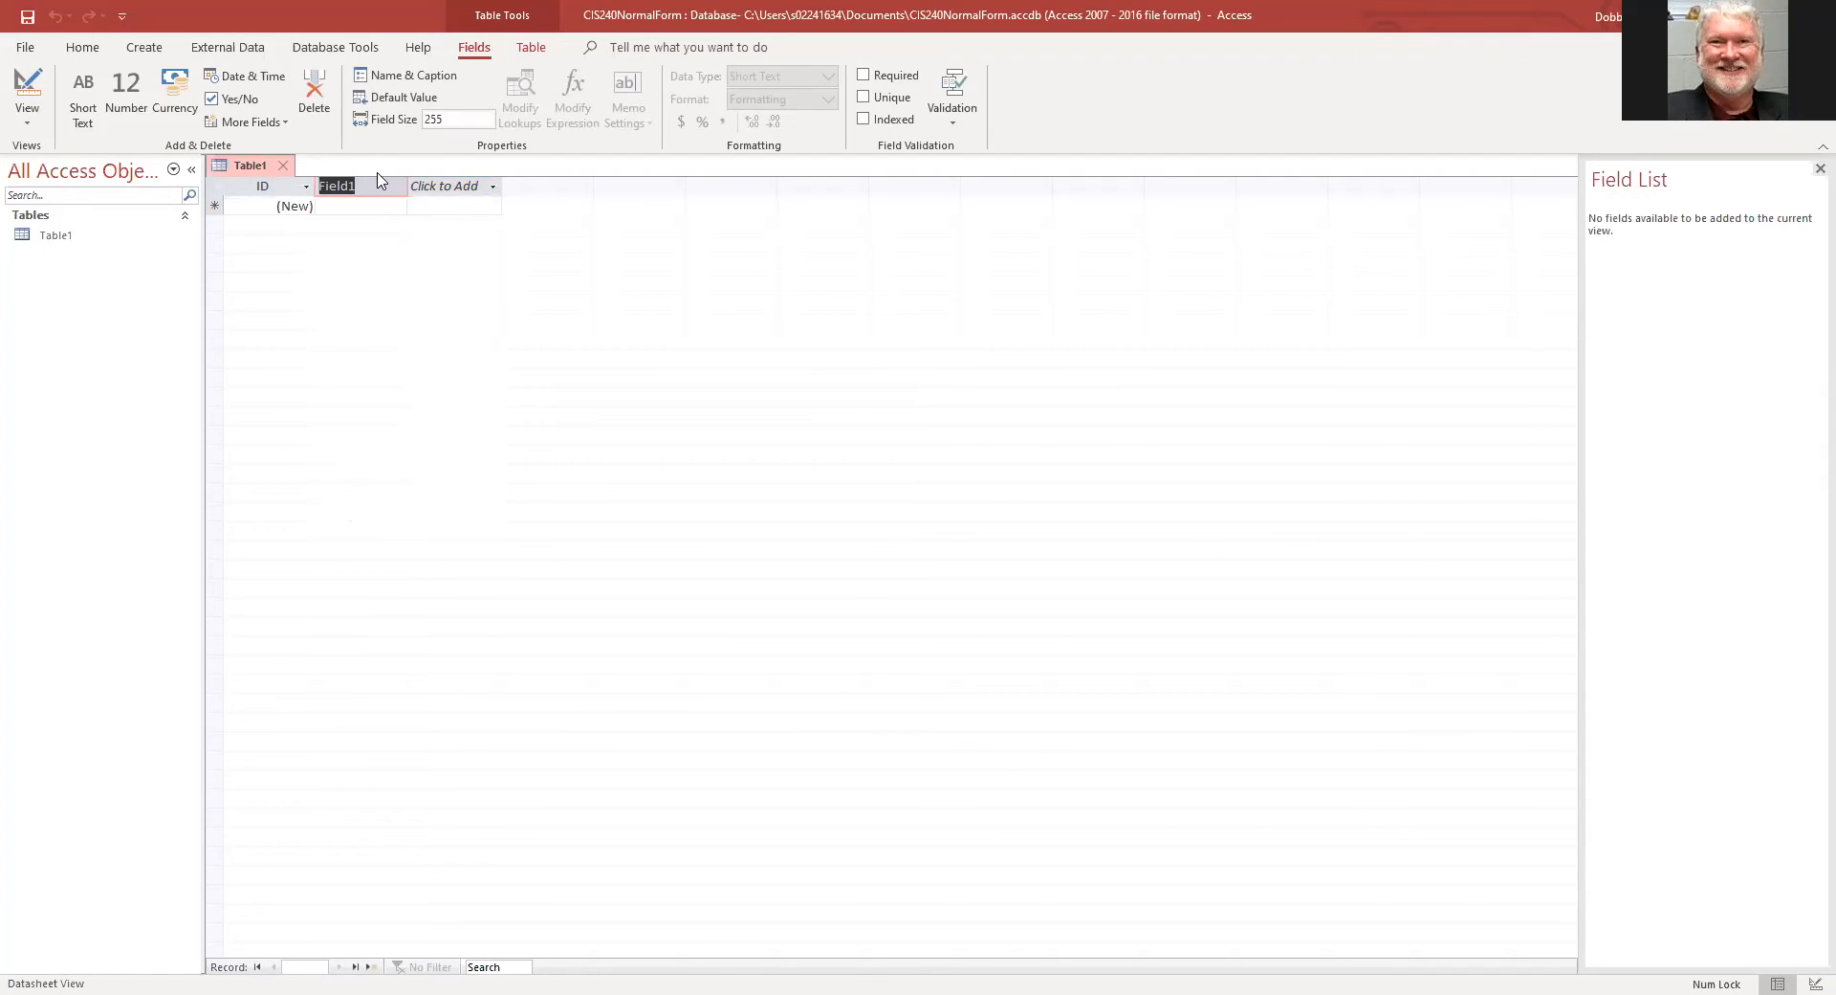
text(First)
click(491, 188)
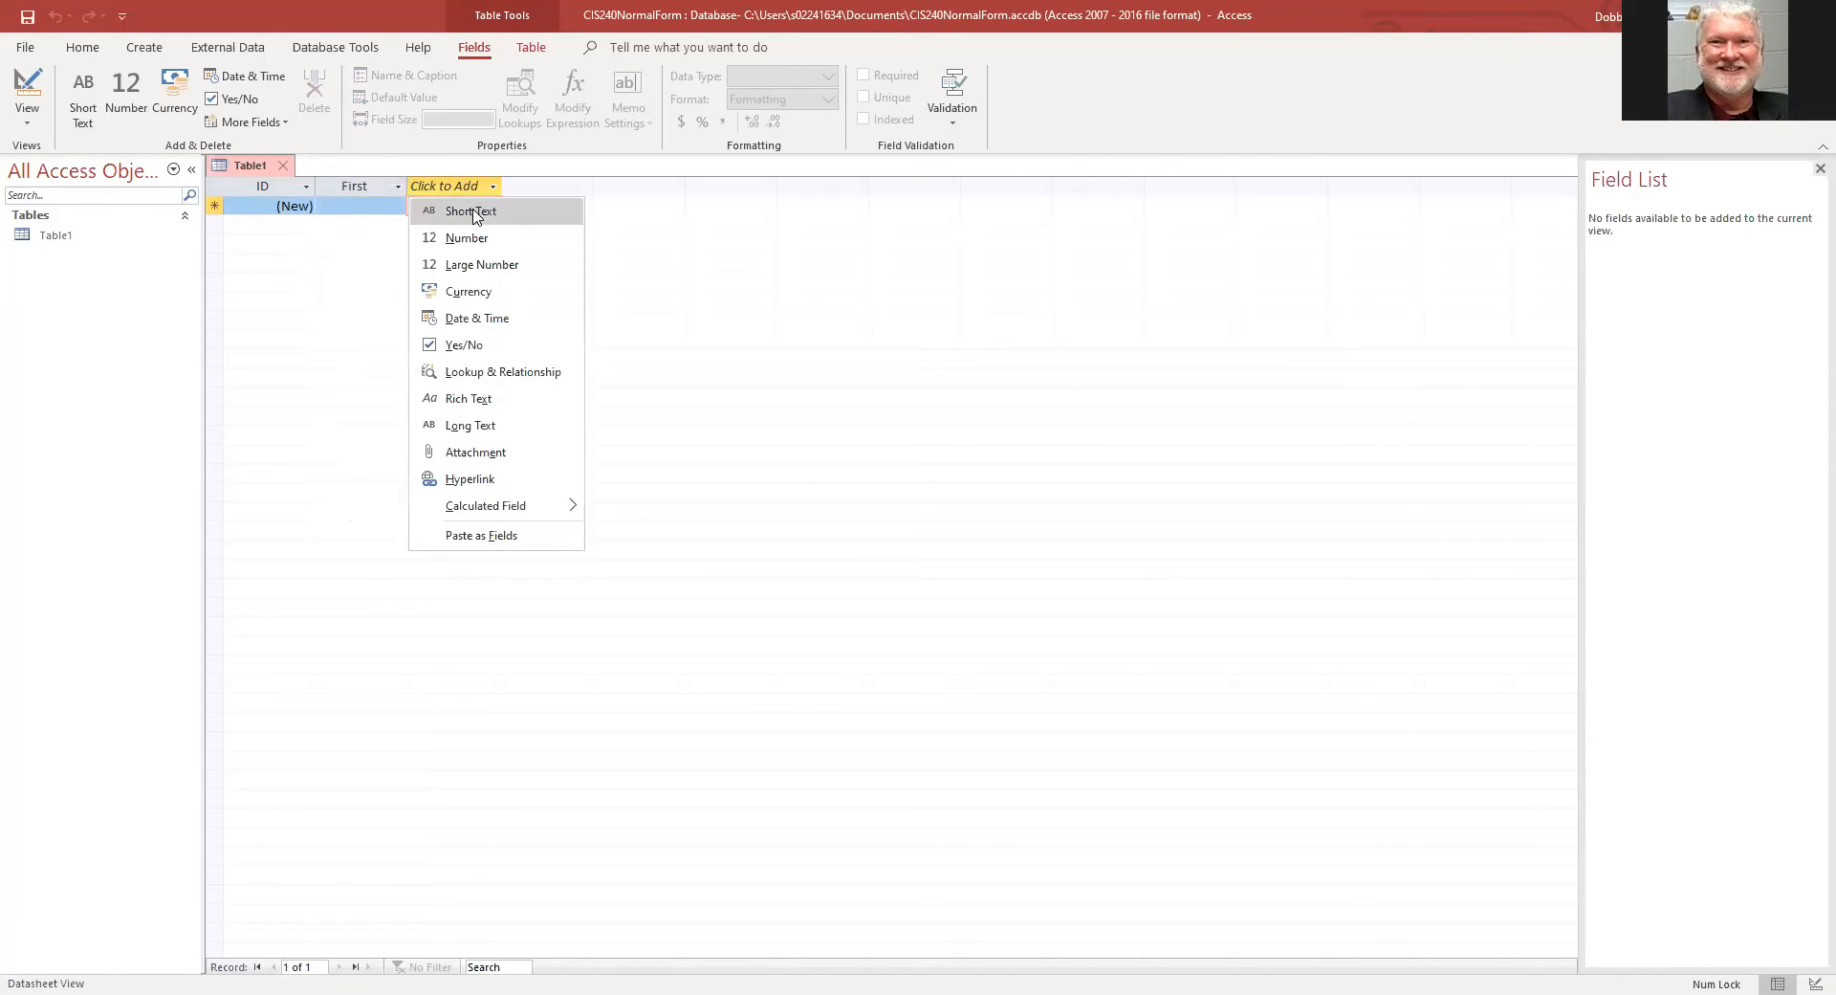
click(472, 211)
text(Last)
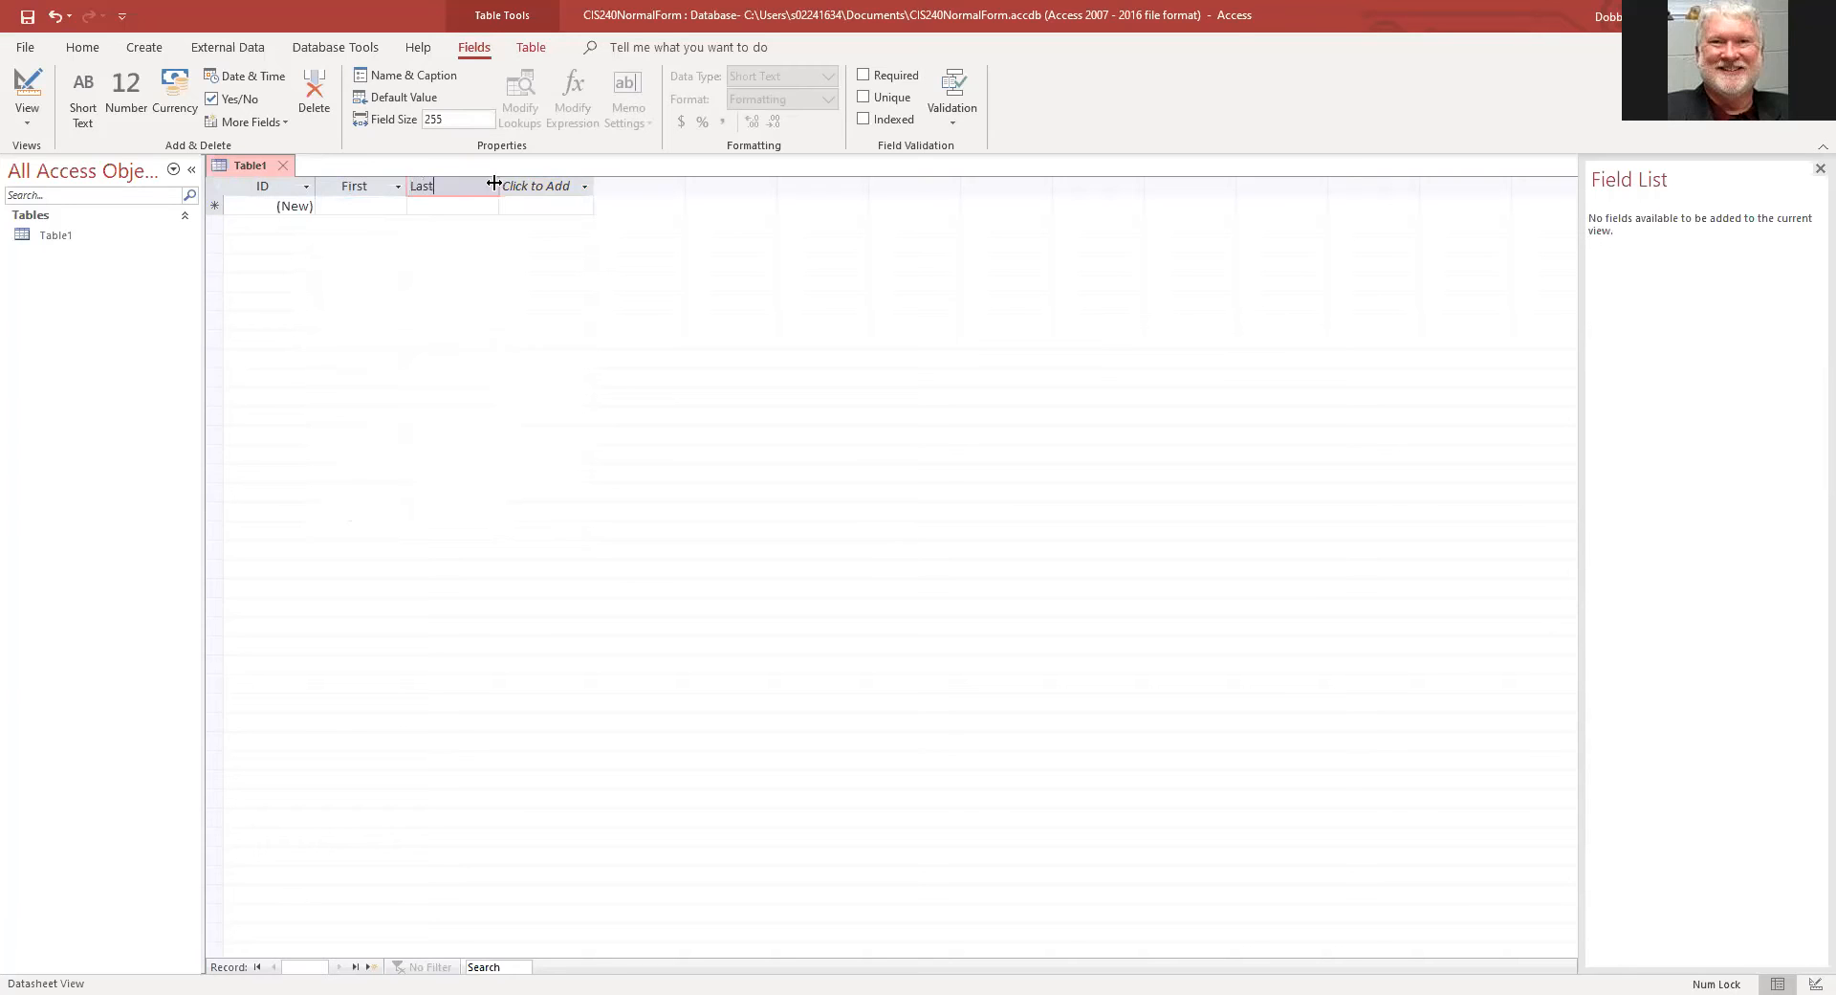
key(Return)
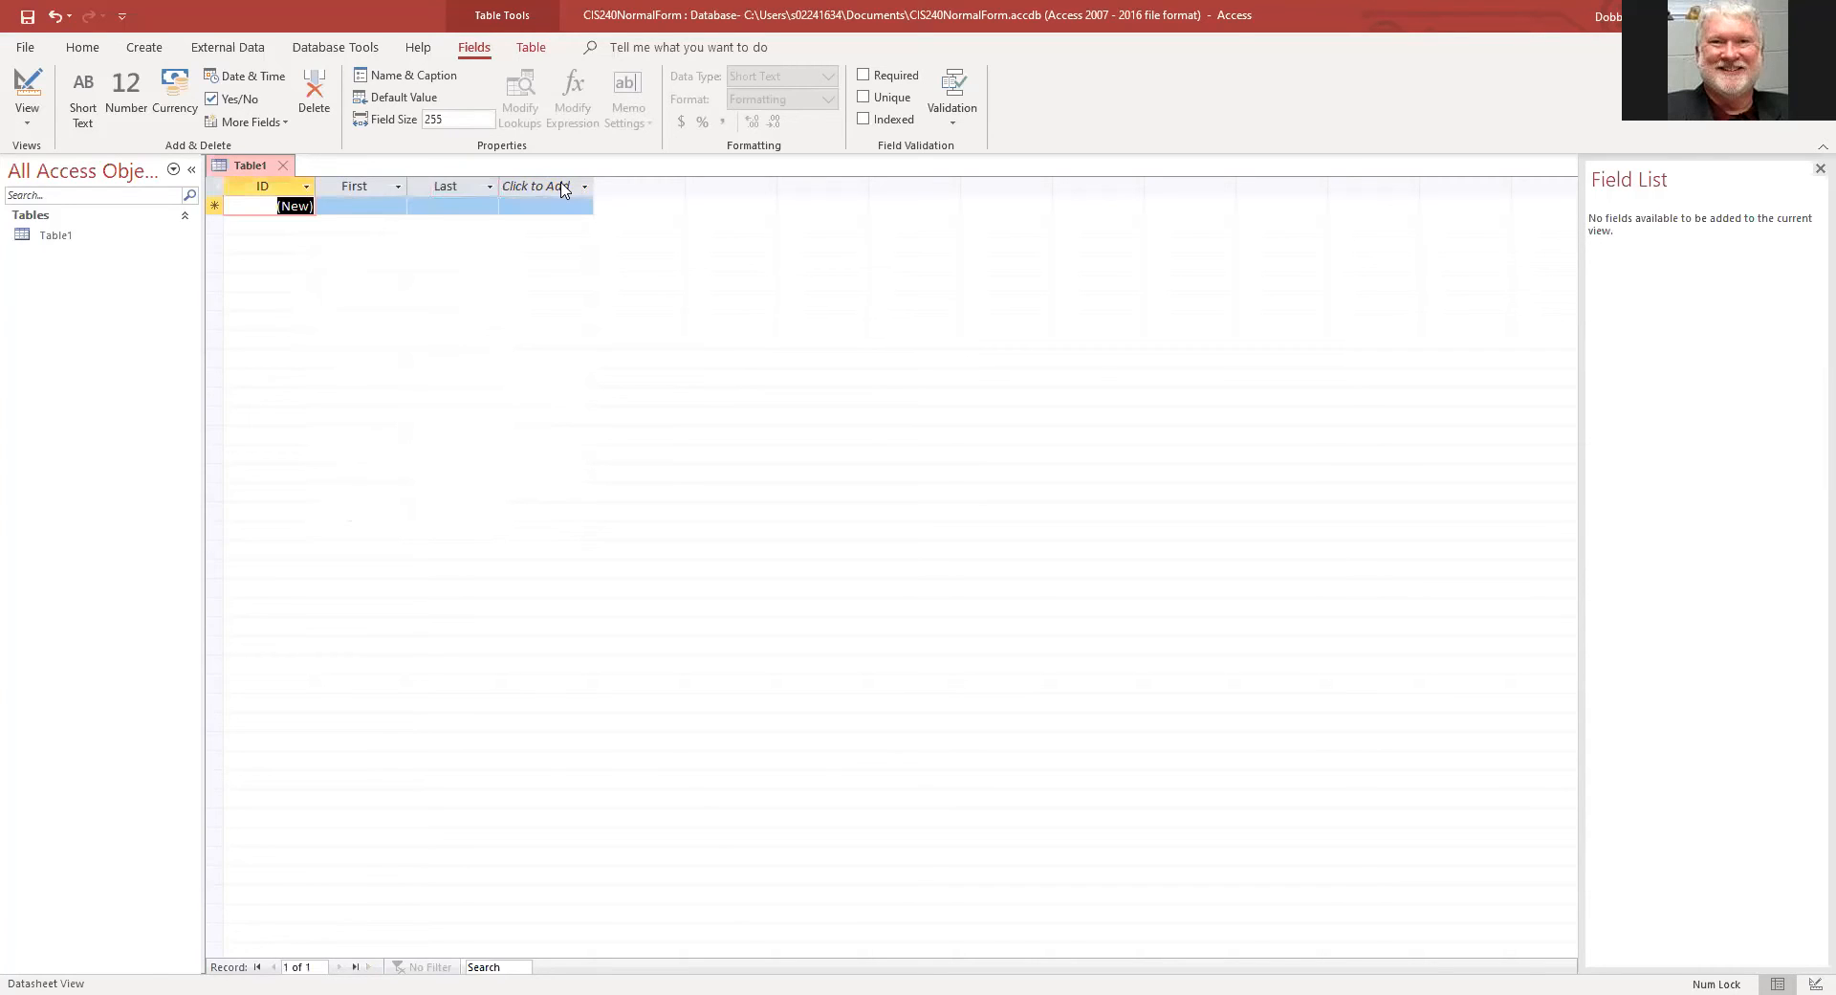
click(563, 188)
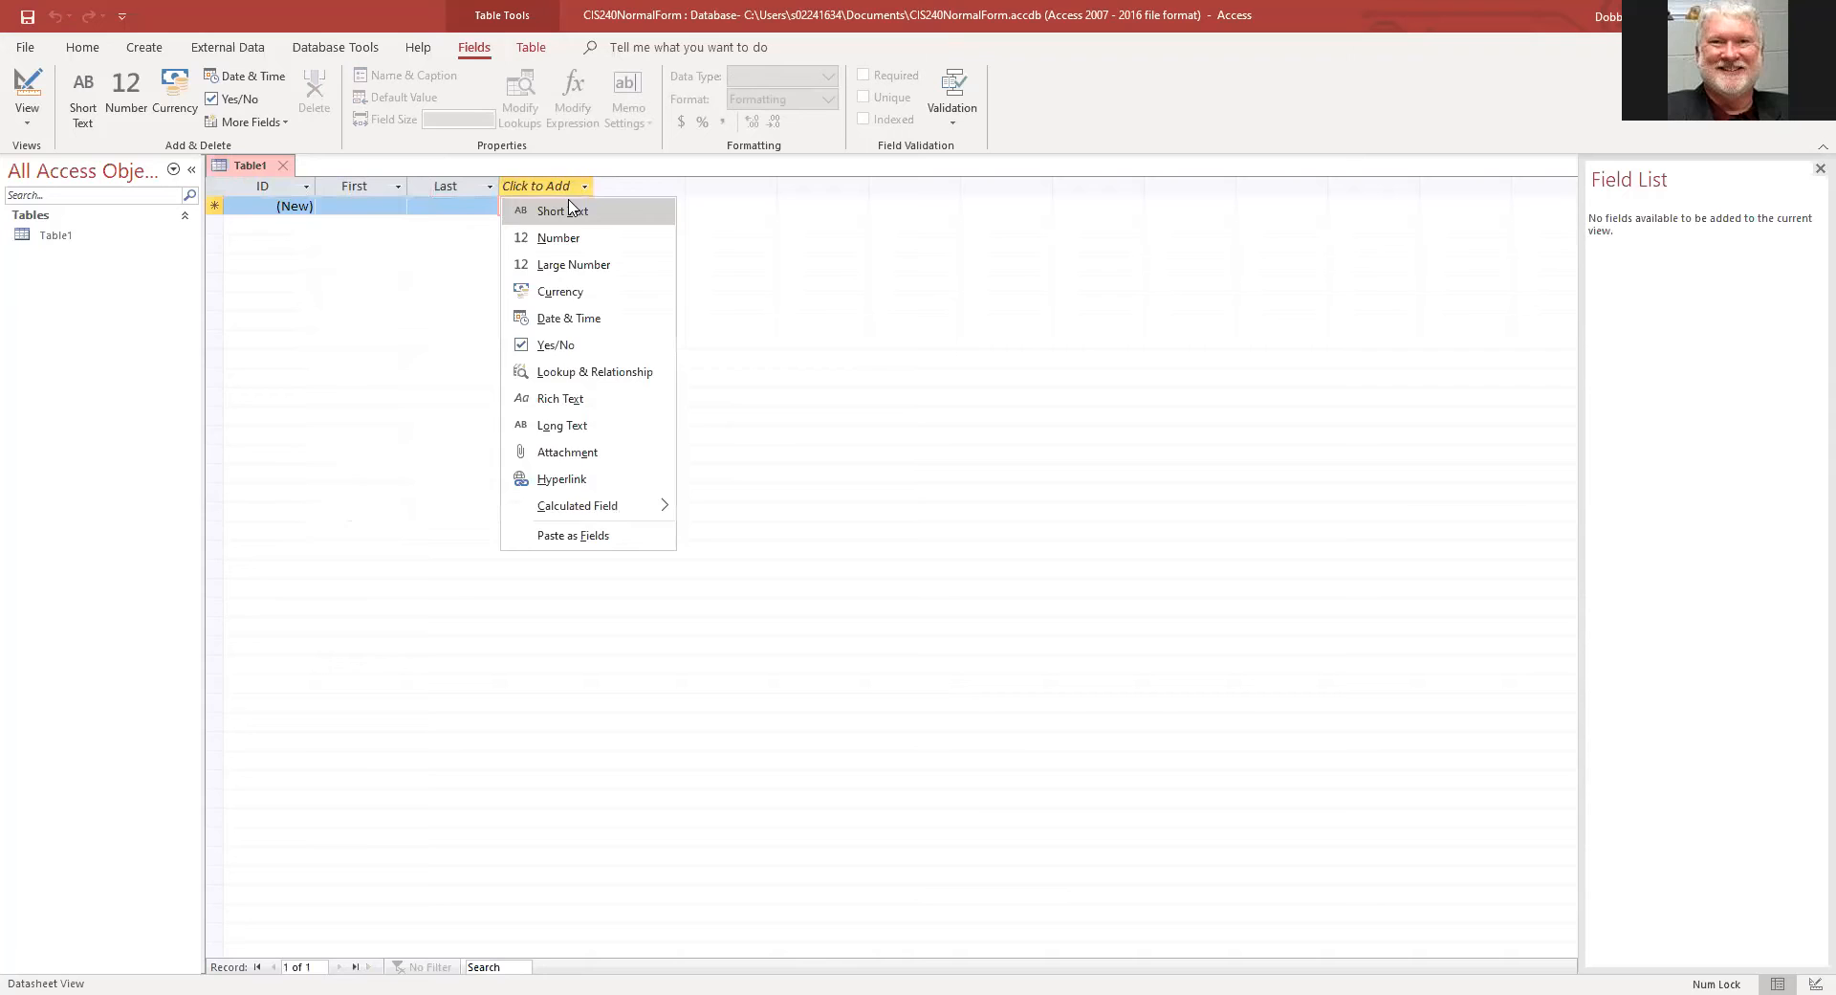
click(569, 209)
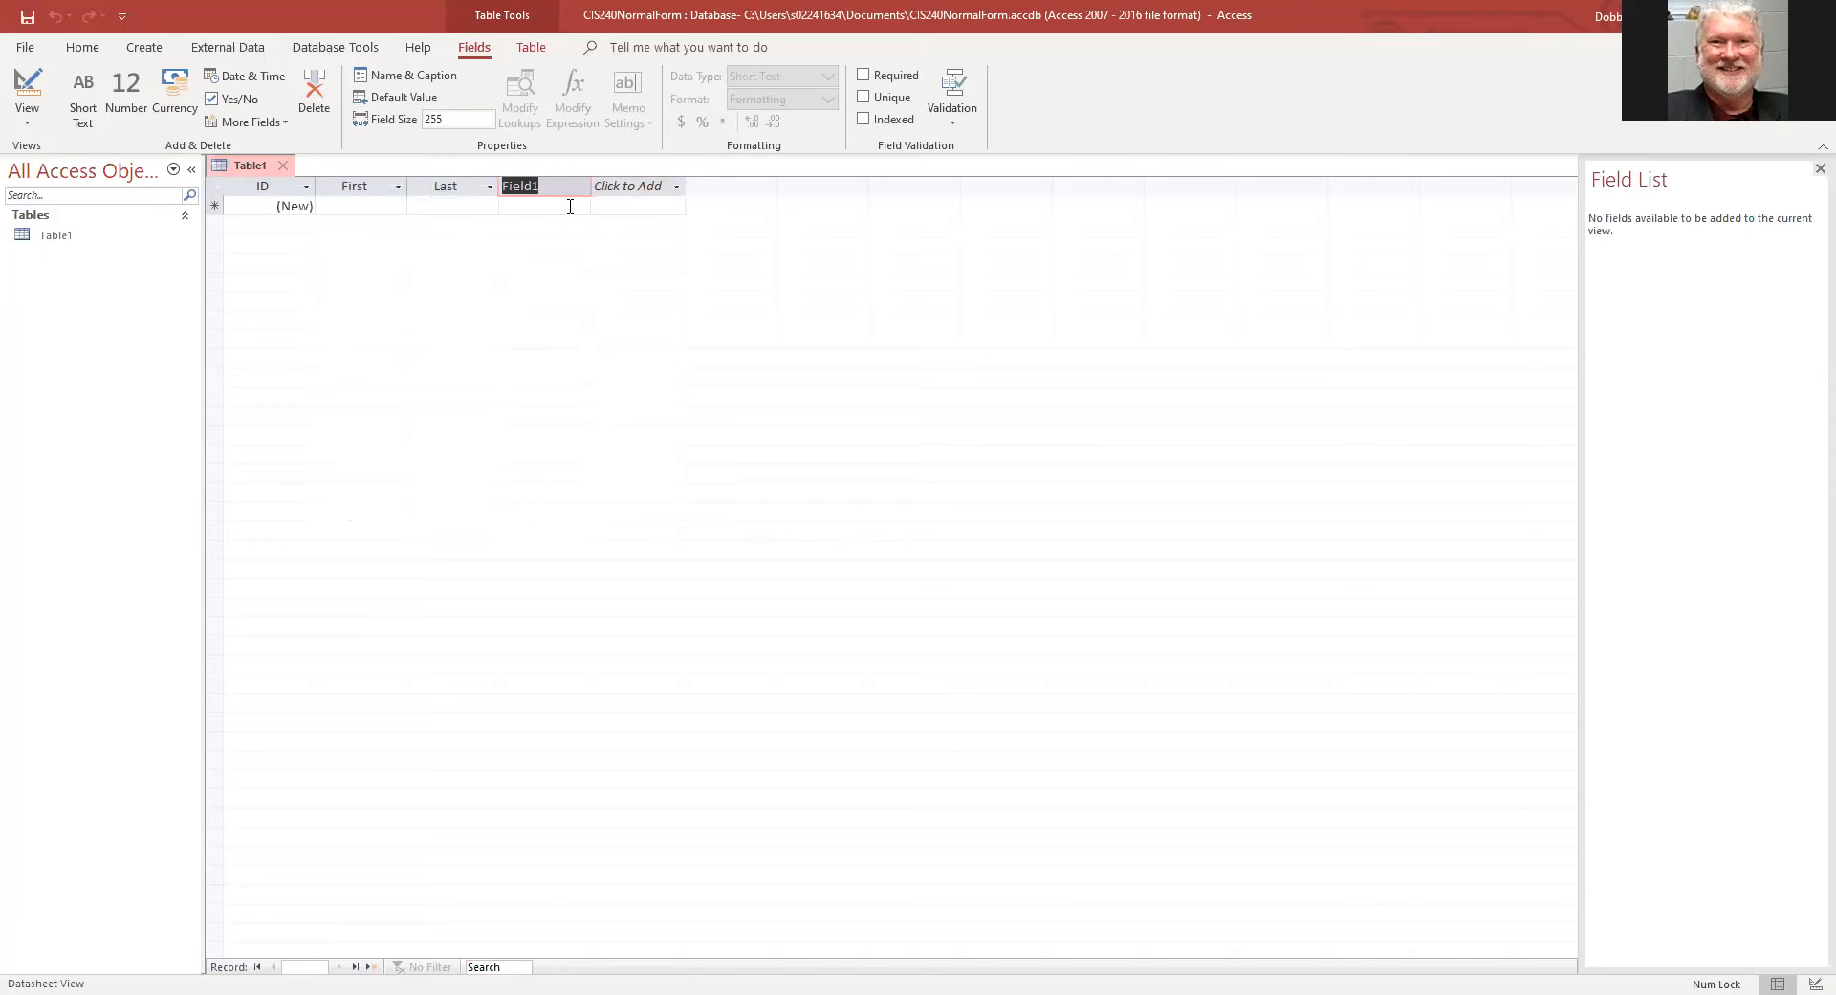
text(State)
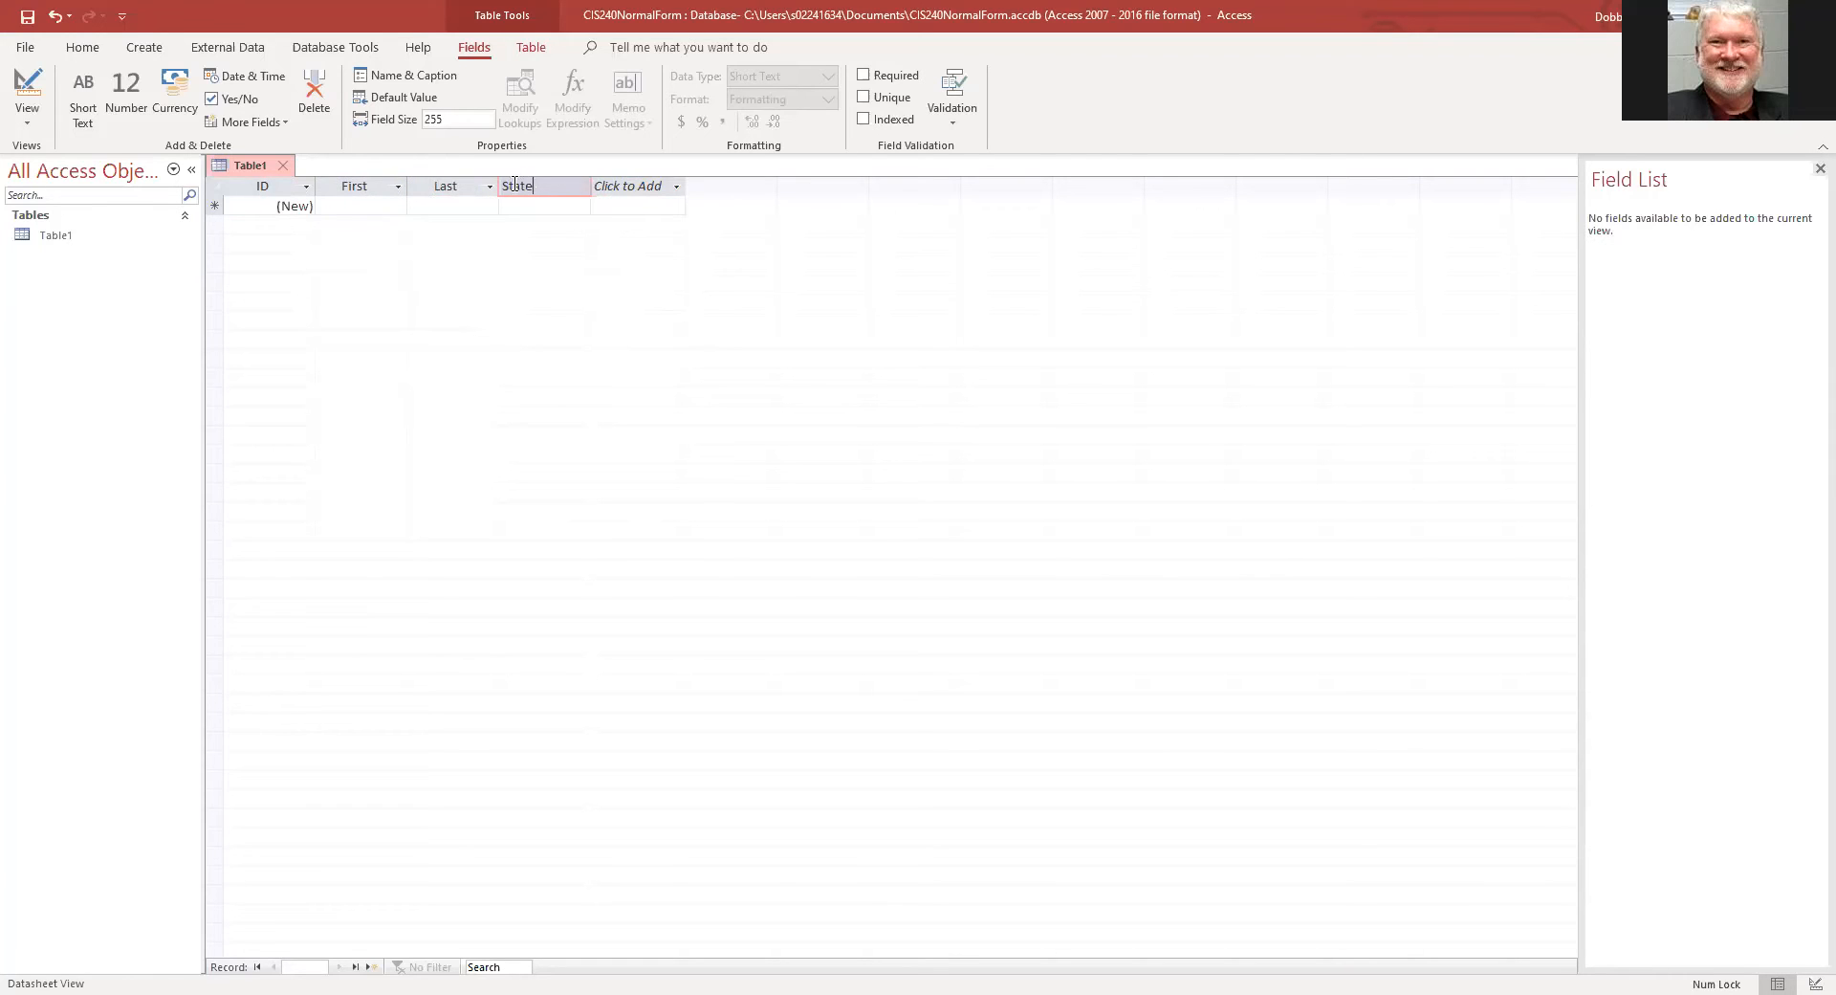
Step: Switch the table to Design view, saving it under the name CustomerTable
click(19, 82)
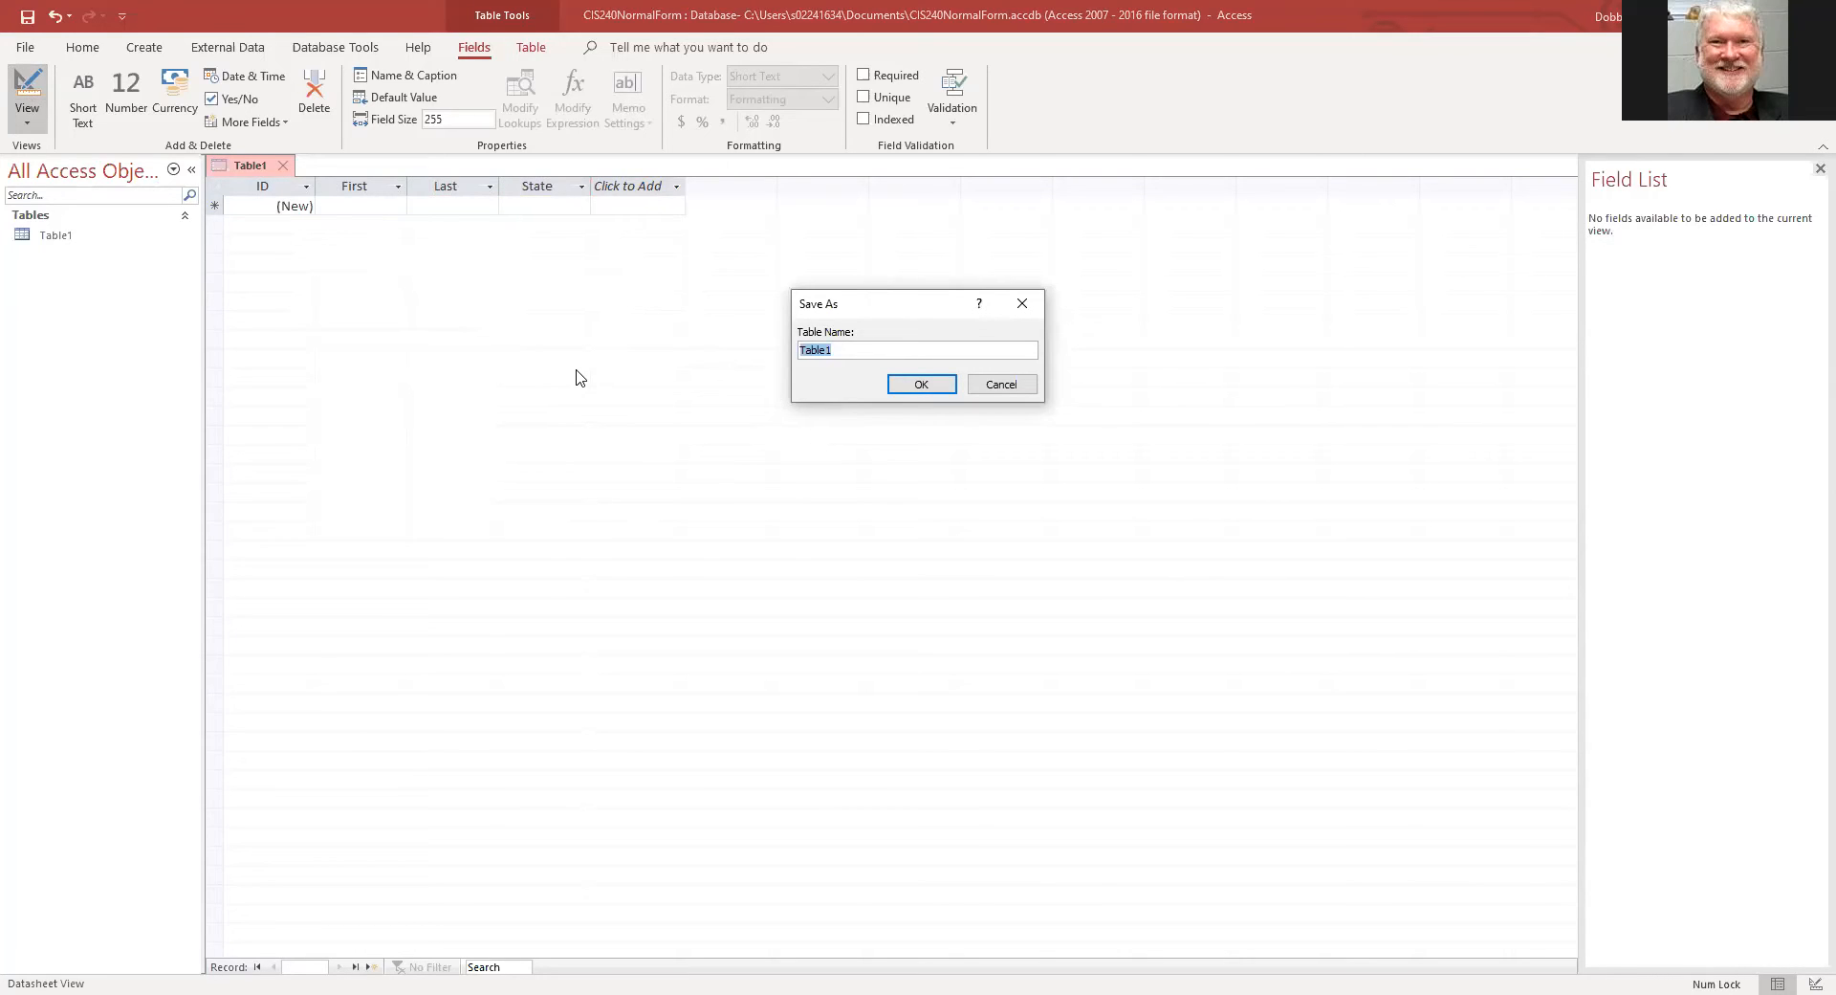
text(CustomerTable)
key(Return)
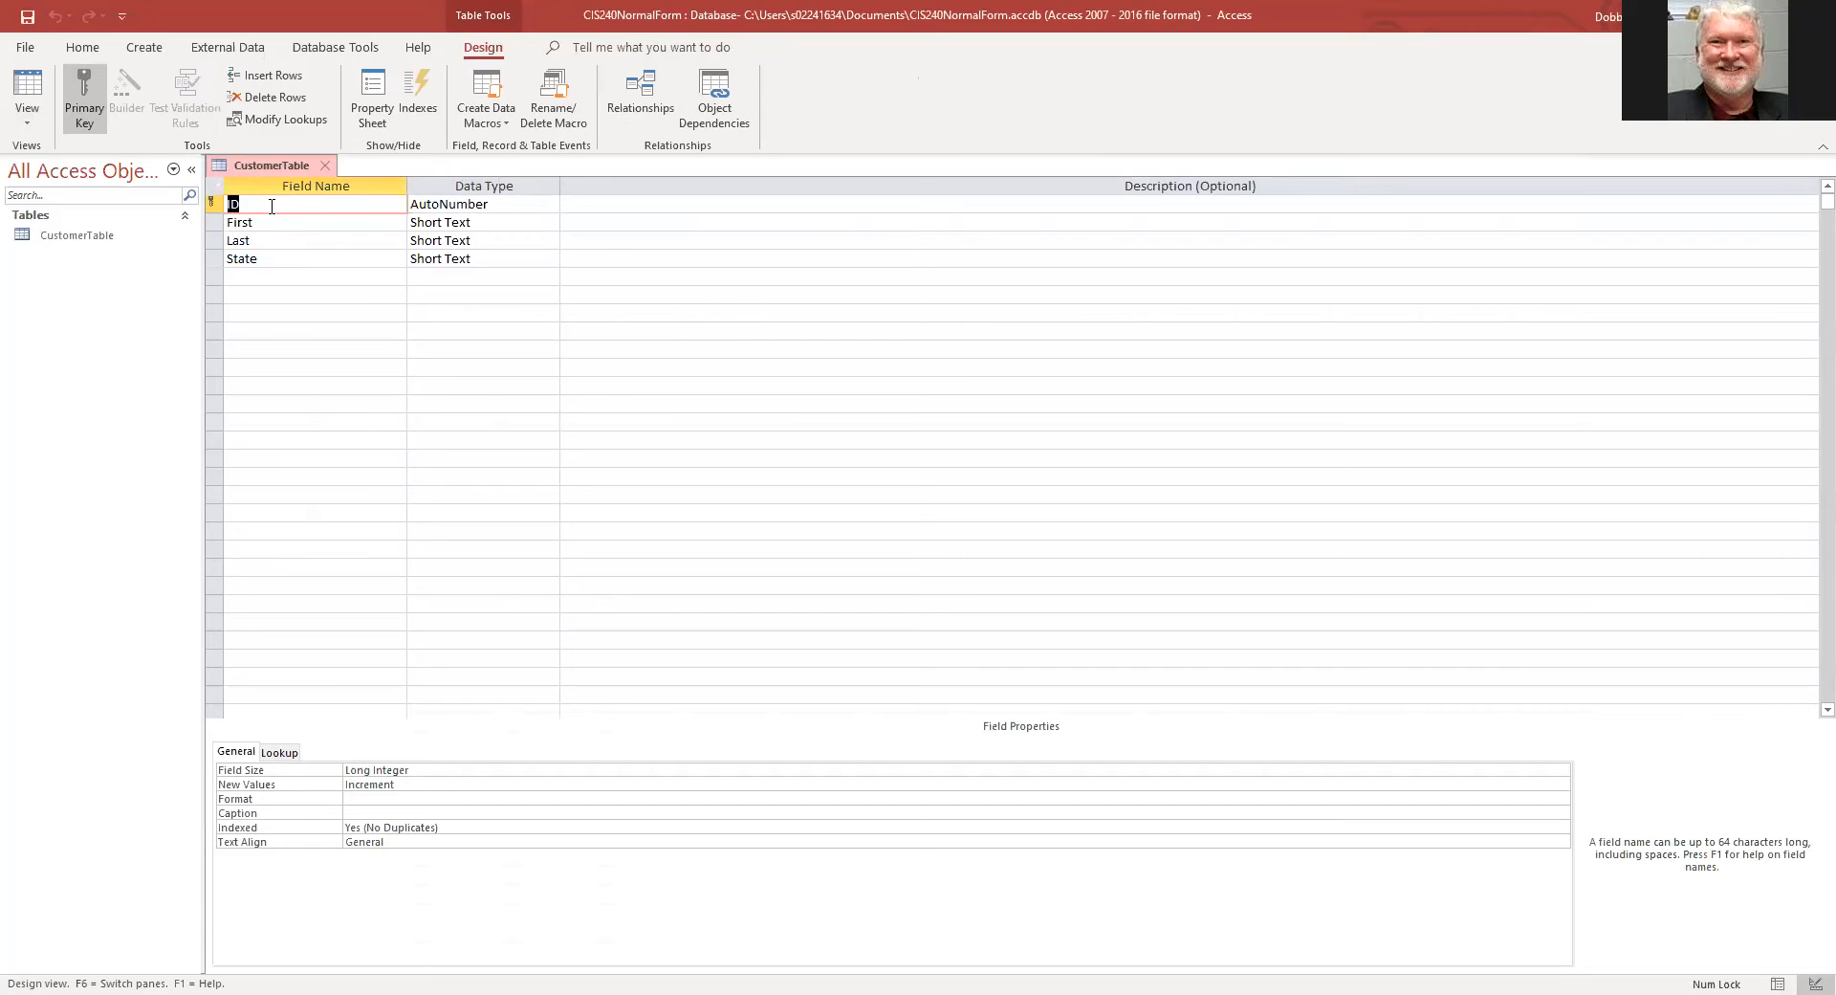
Step: Change the data type of the ID field to Number
click(457, 204)
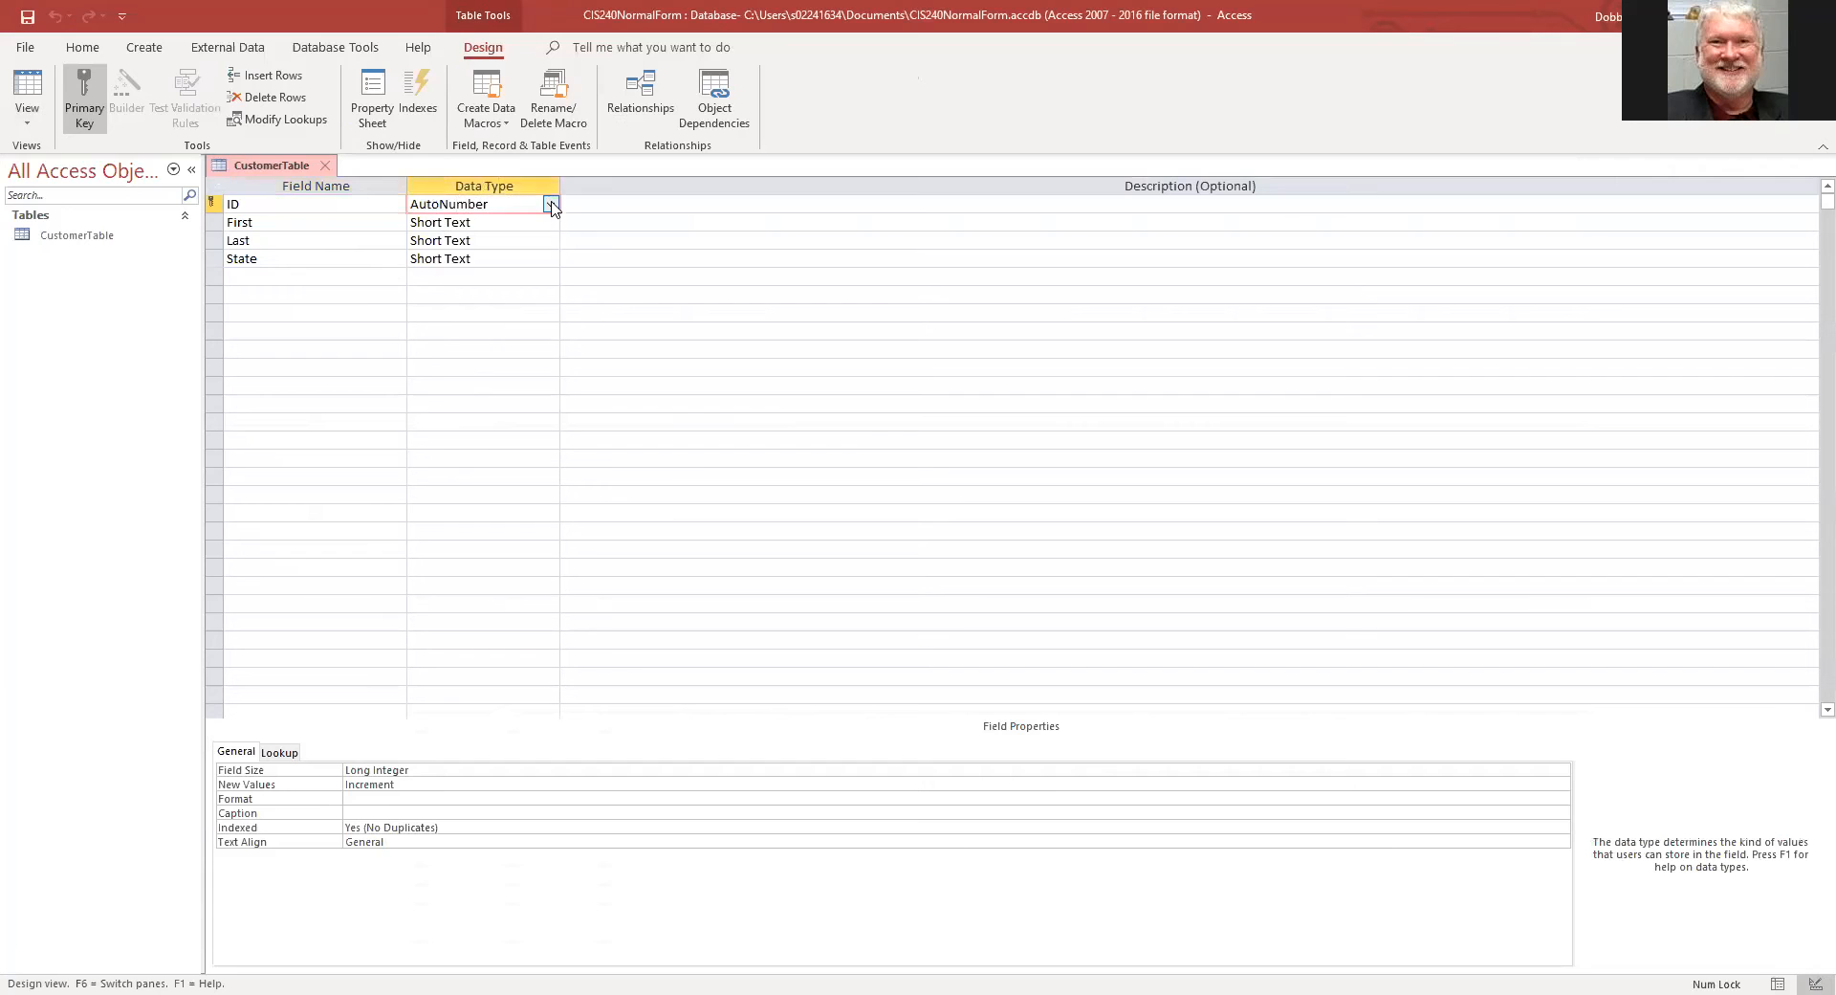
click(550, 205)
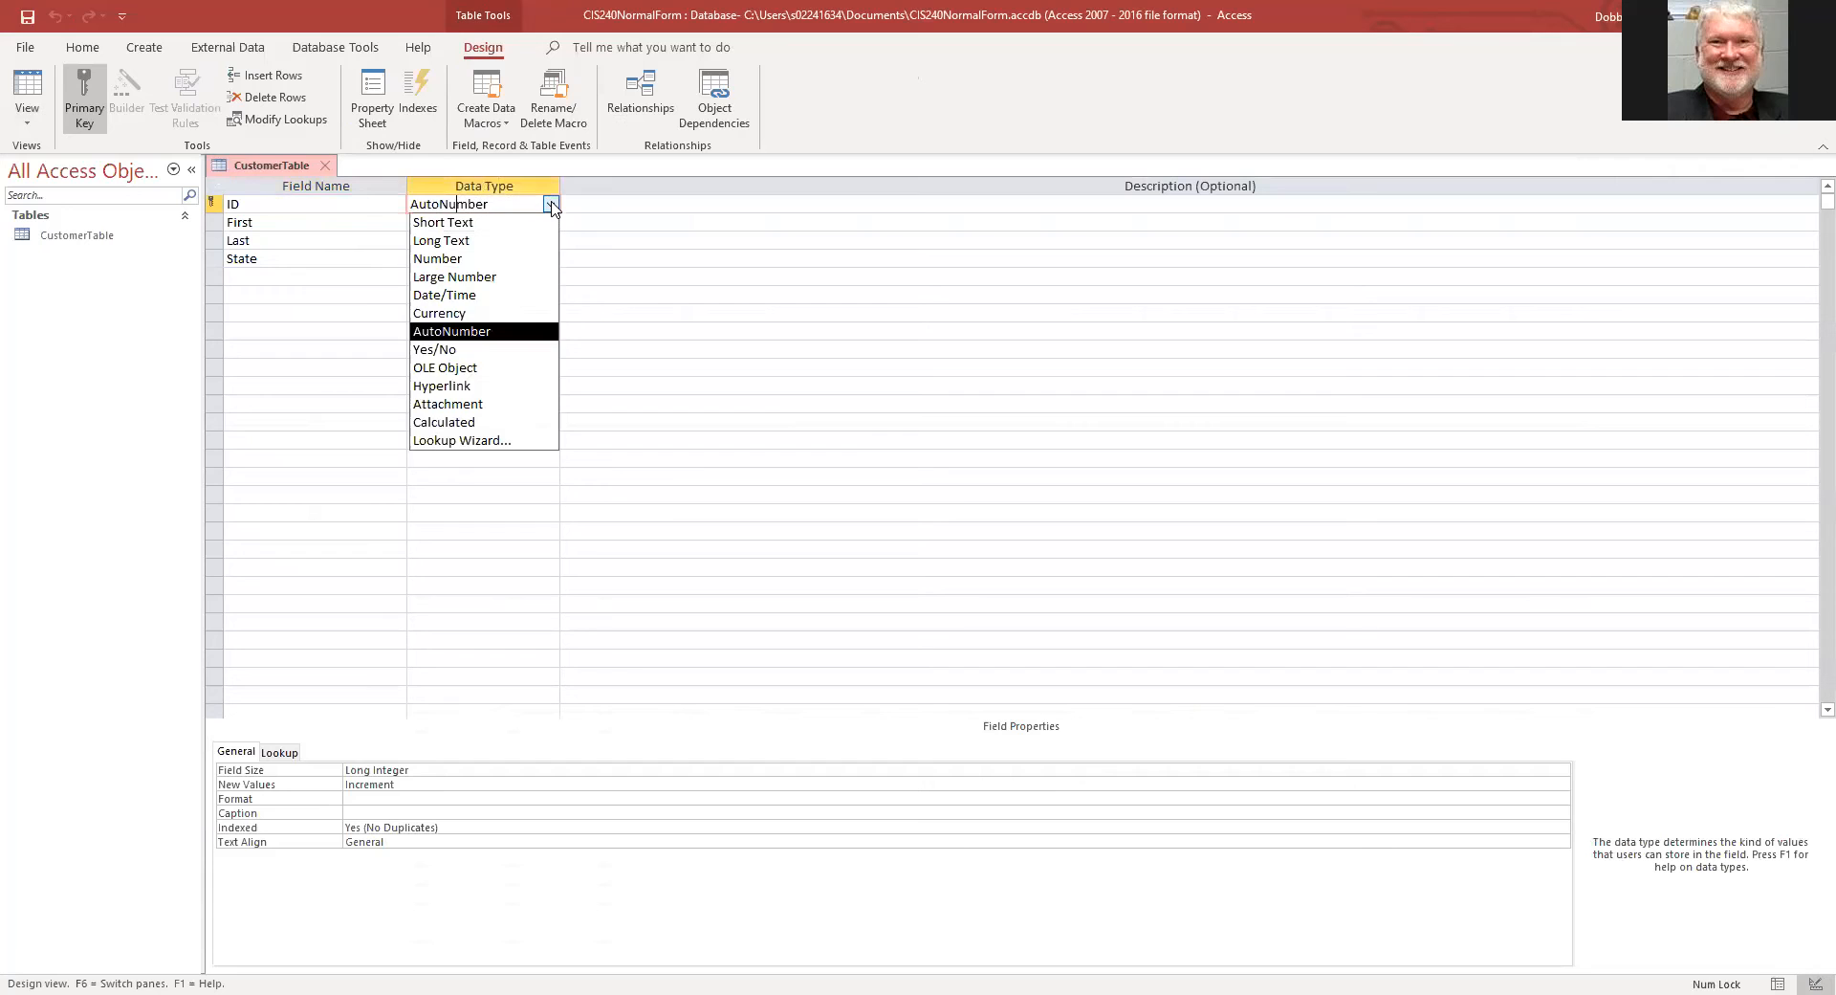
click(441, 259)
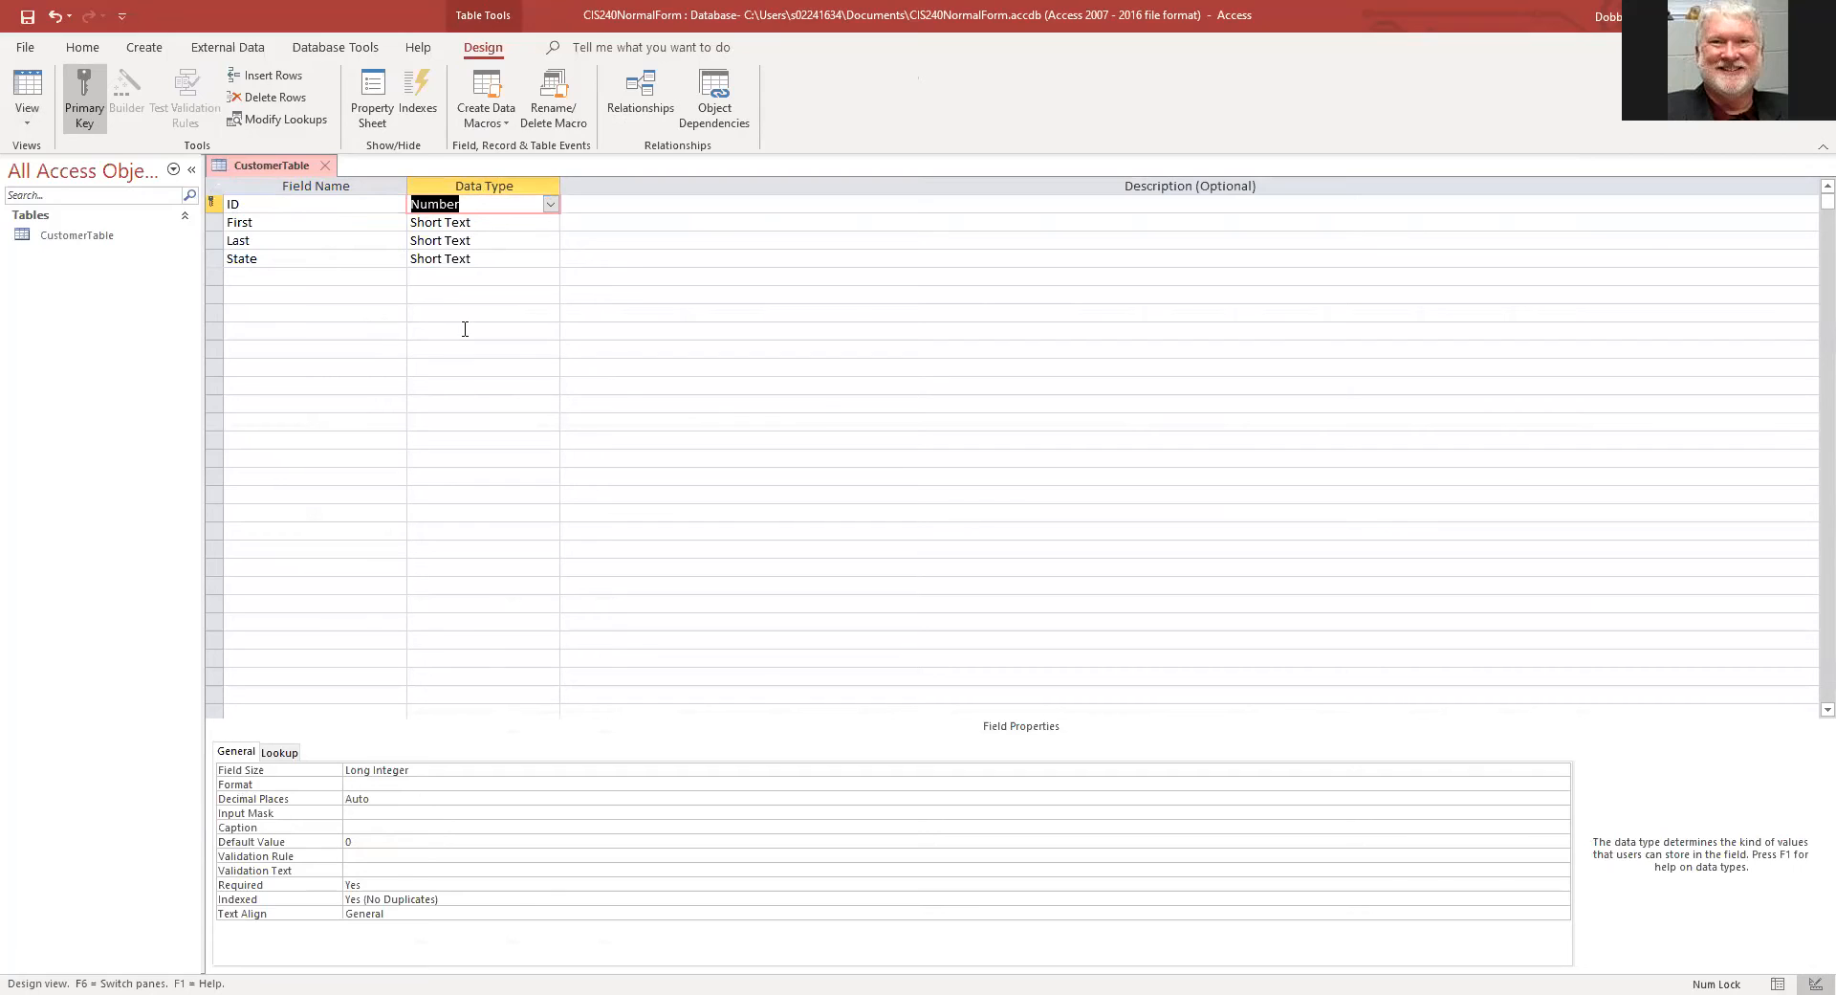
Step: Rename the ID field as CustomerID and save the table while returning to Datasheet view
click(228, 203)
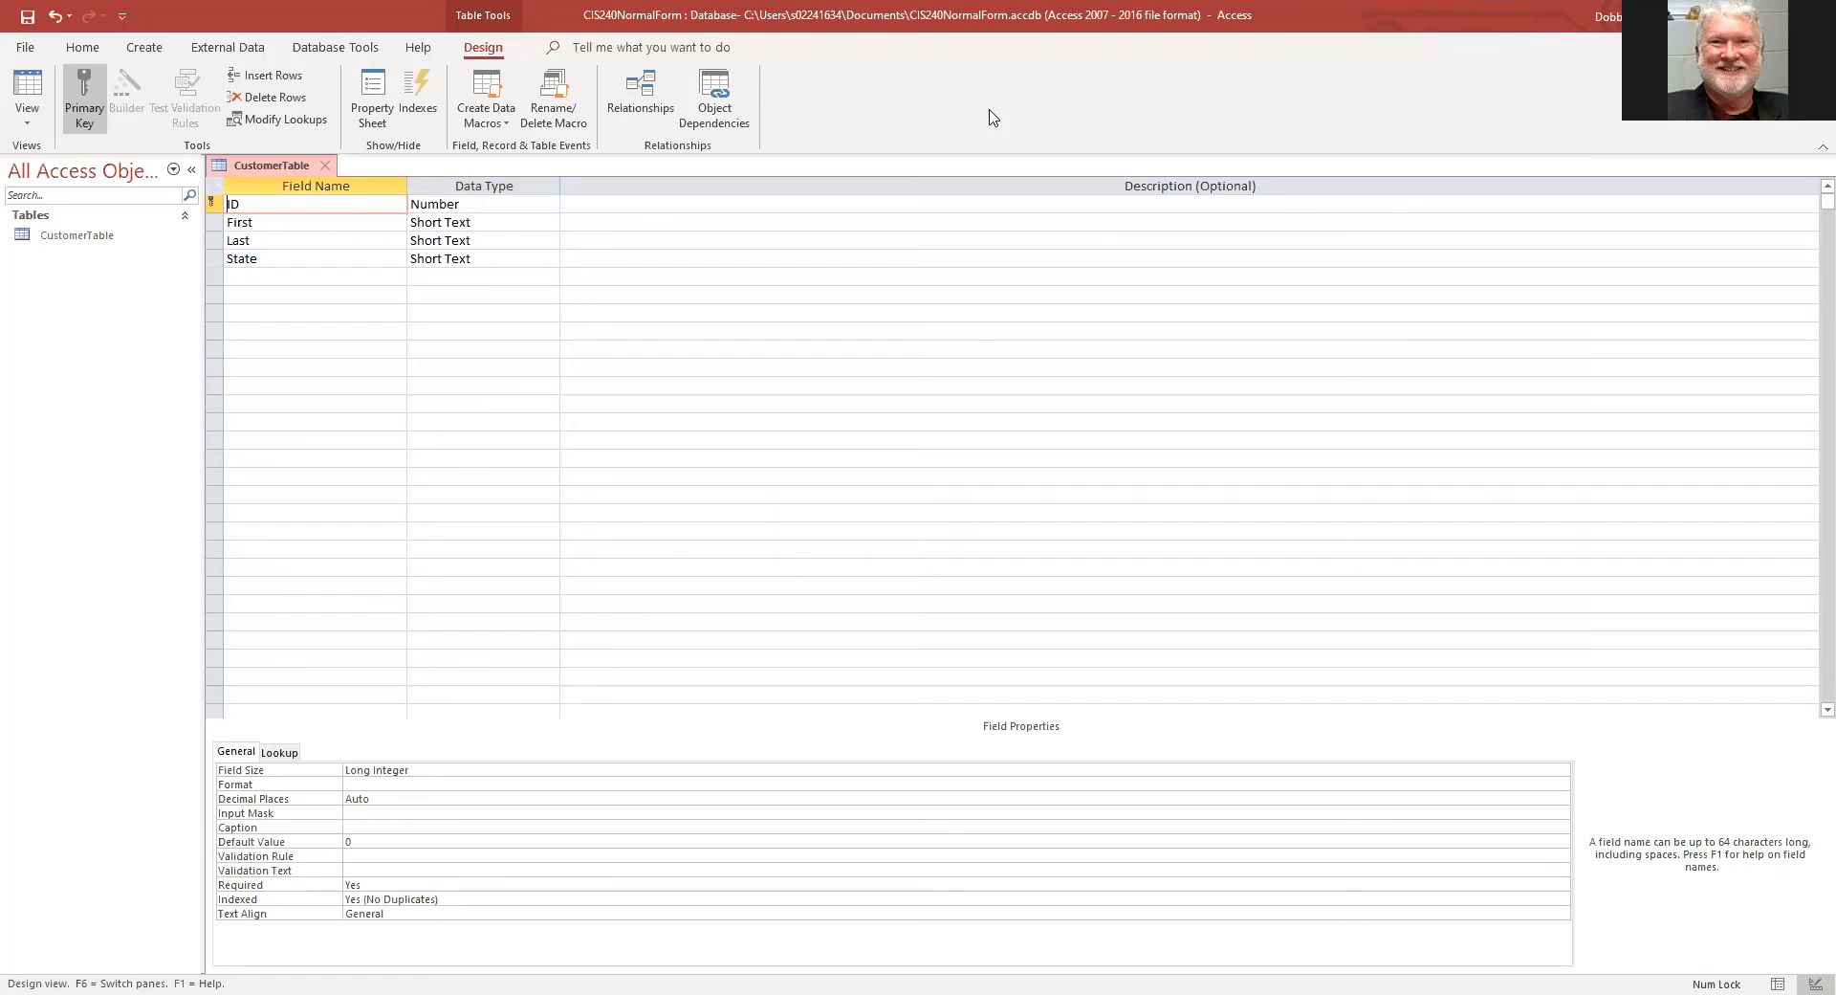
text(Customer)
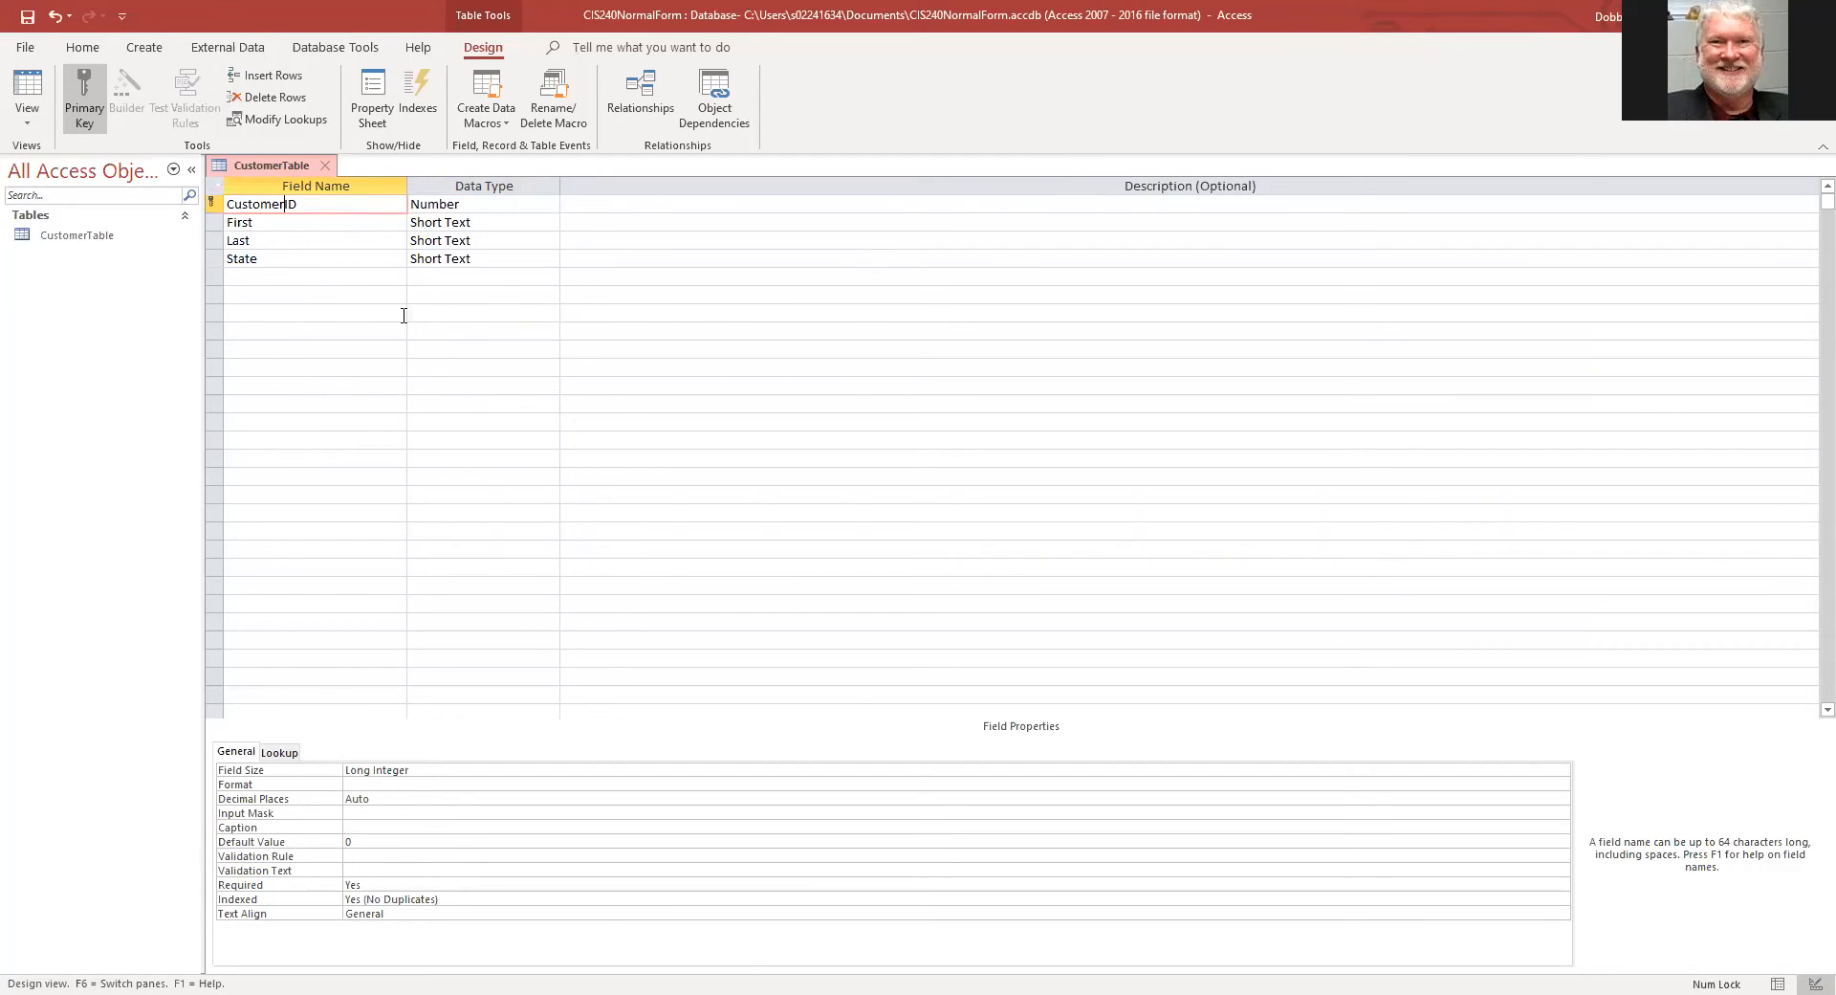
click(23, 91)
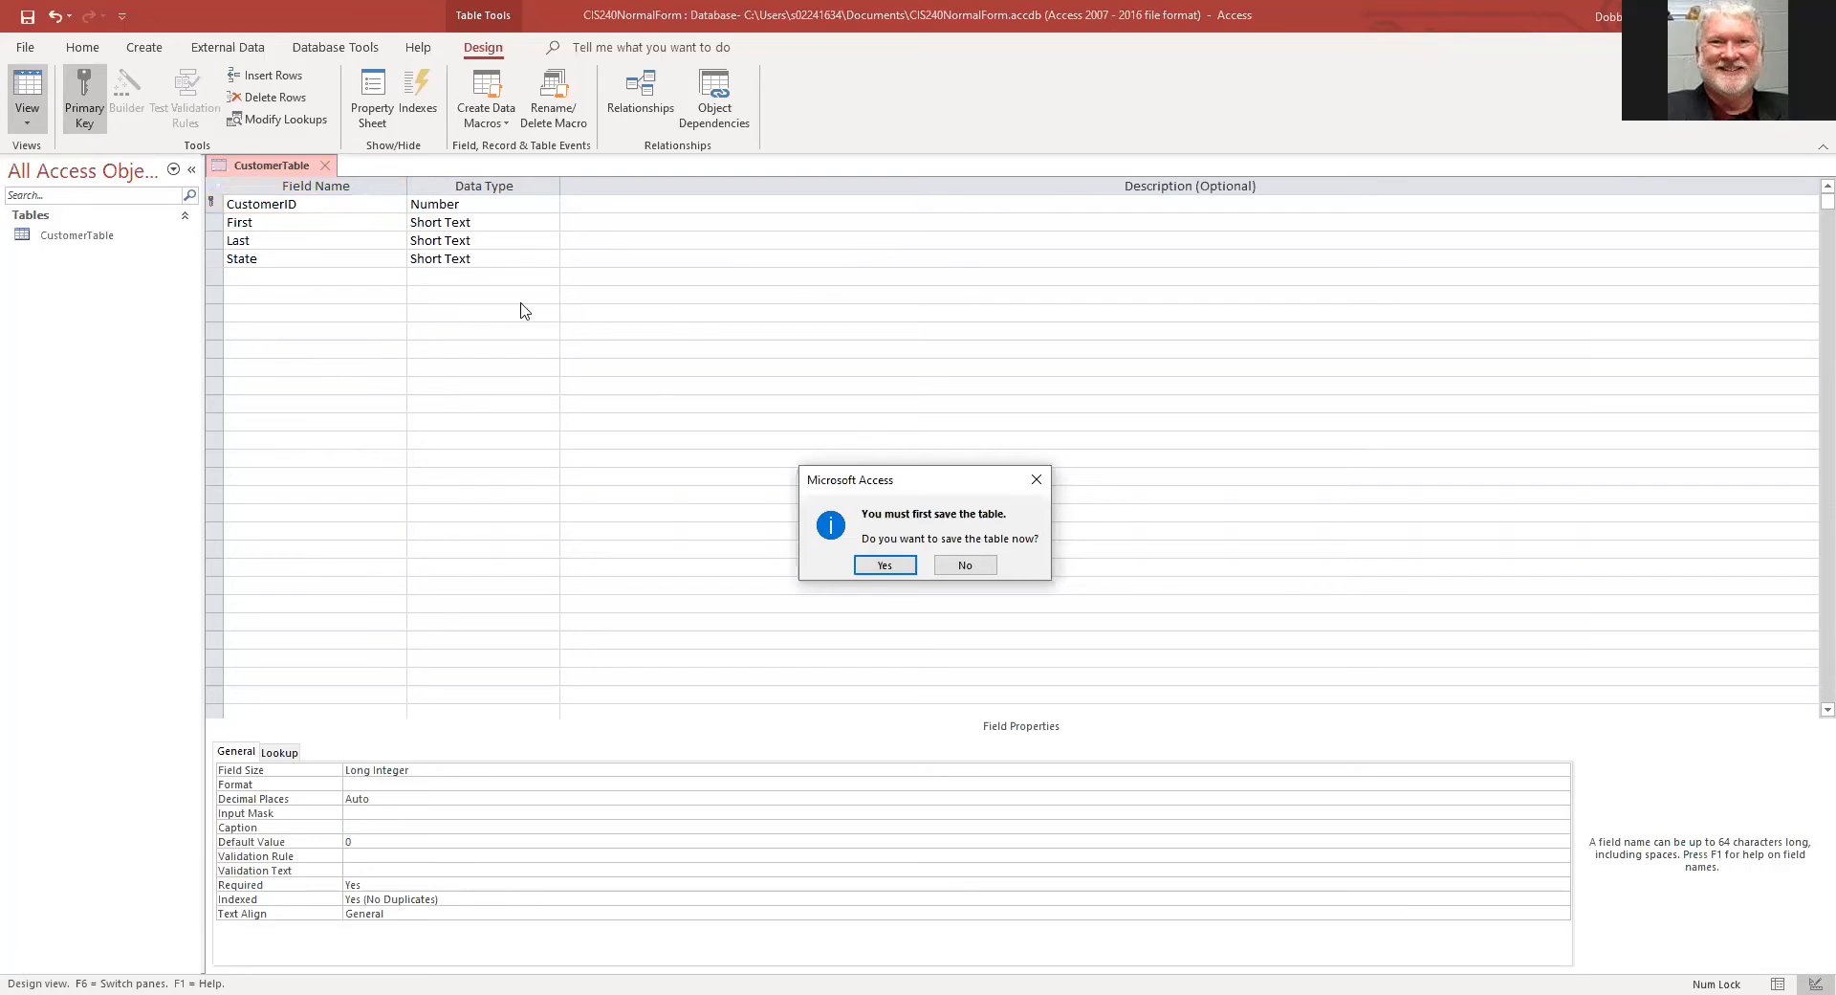
click(884, 565)
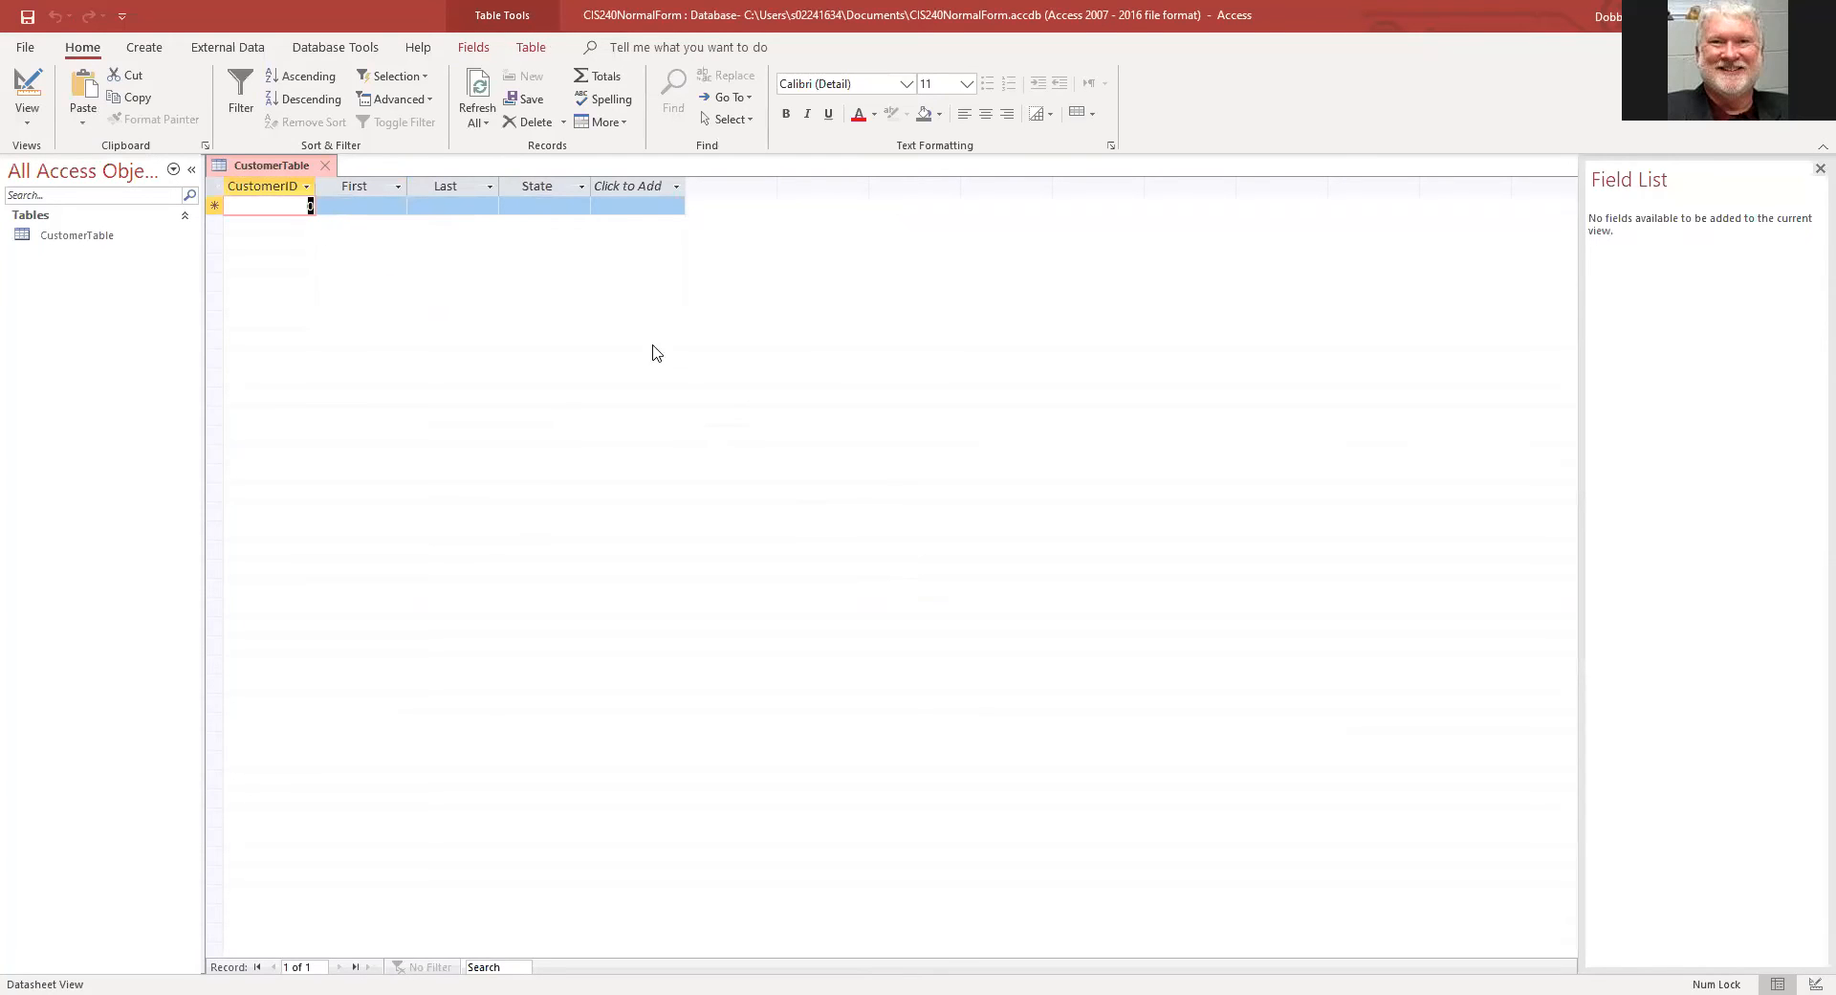
Step: Enter the first customer record with the customer's ID, first name, last name and the state NY
text(2)
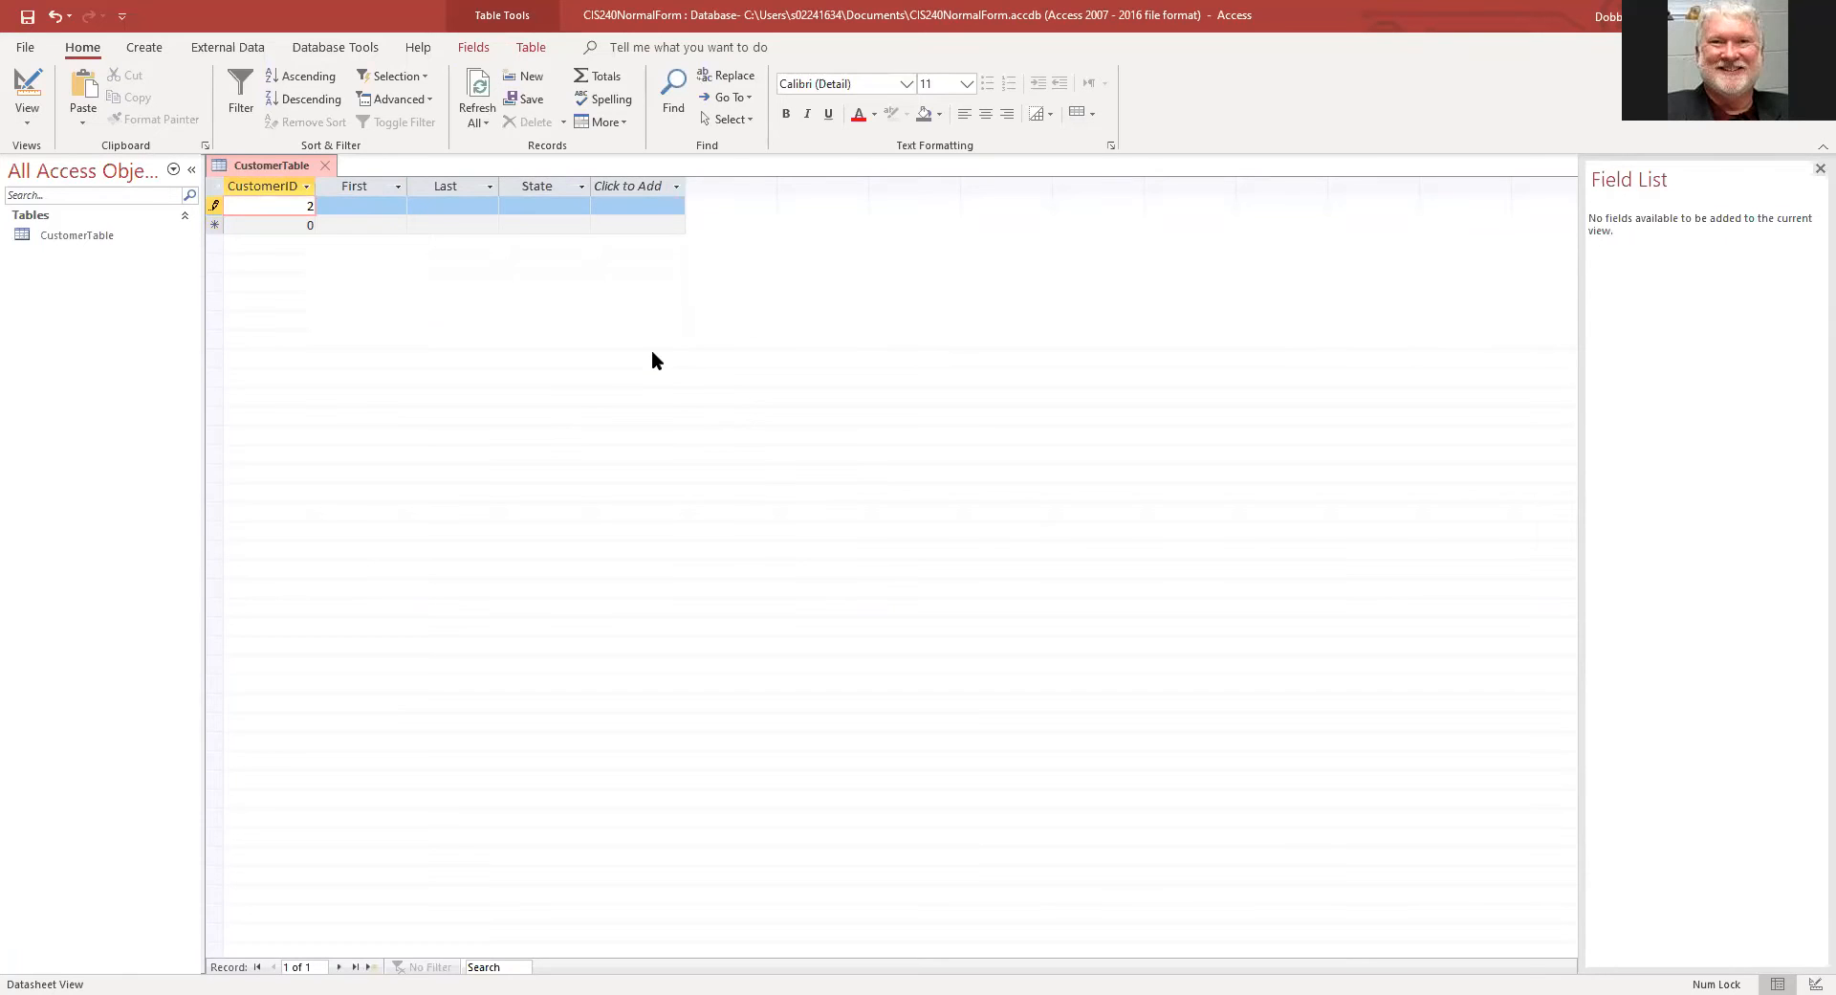
key(Tab)
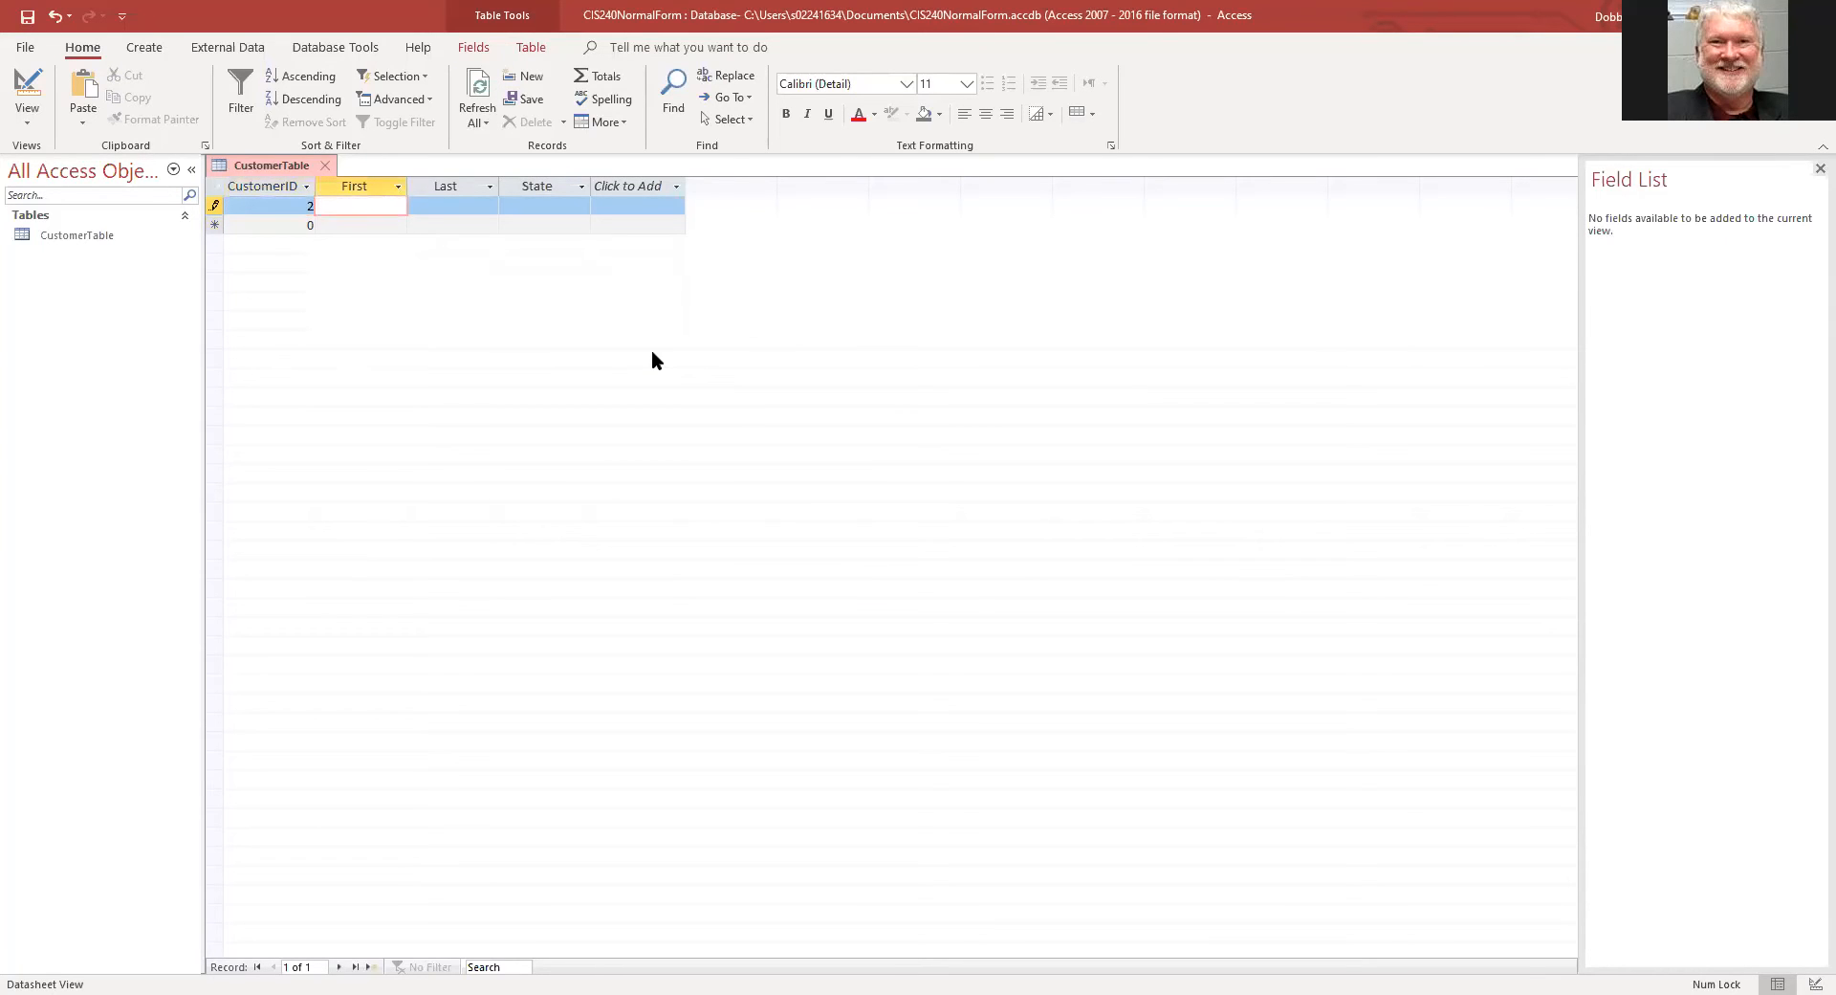
text(Joe)
key(Tab)
text(Smith)
key(Tab)
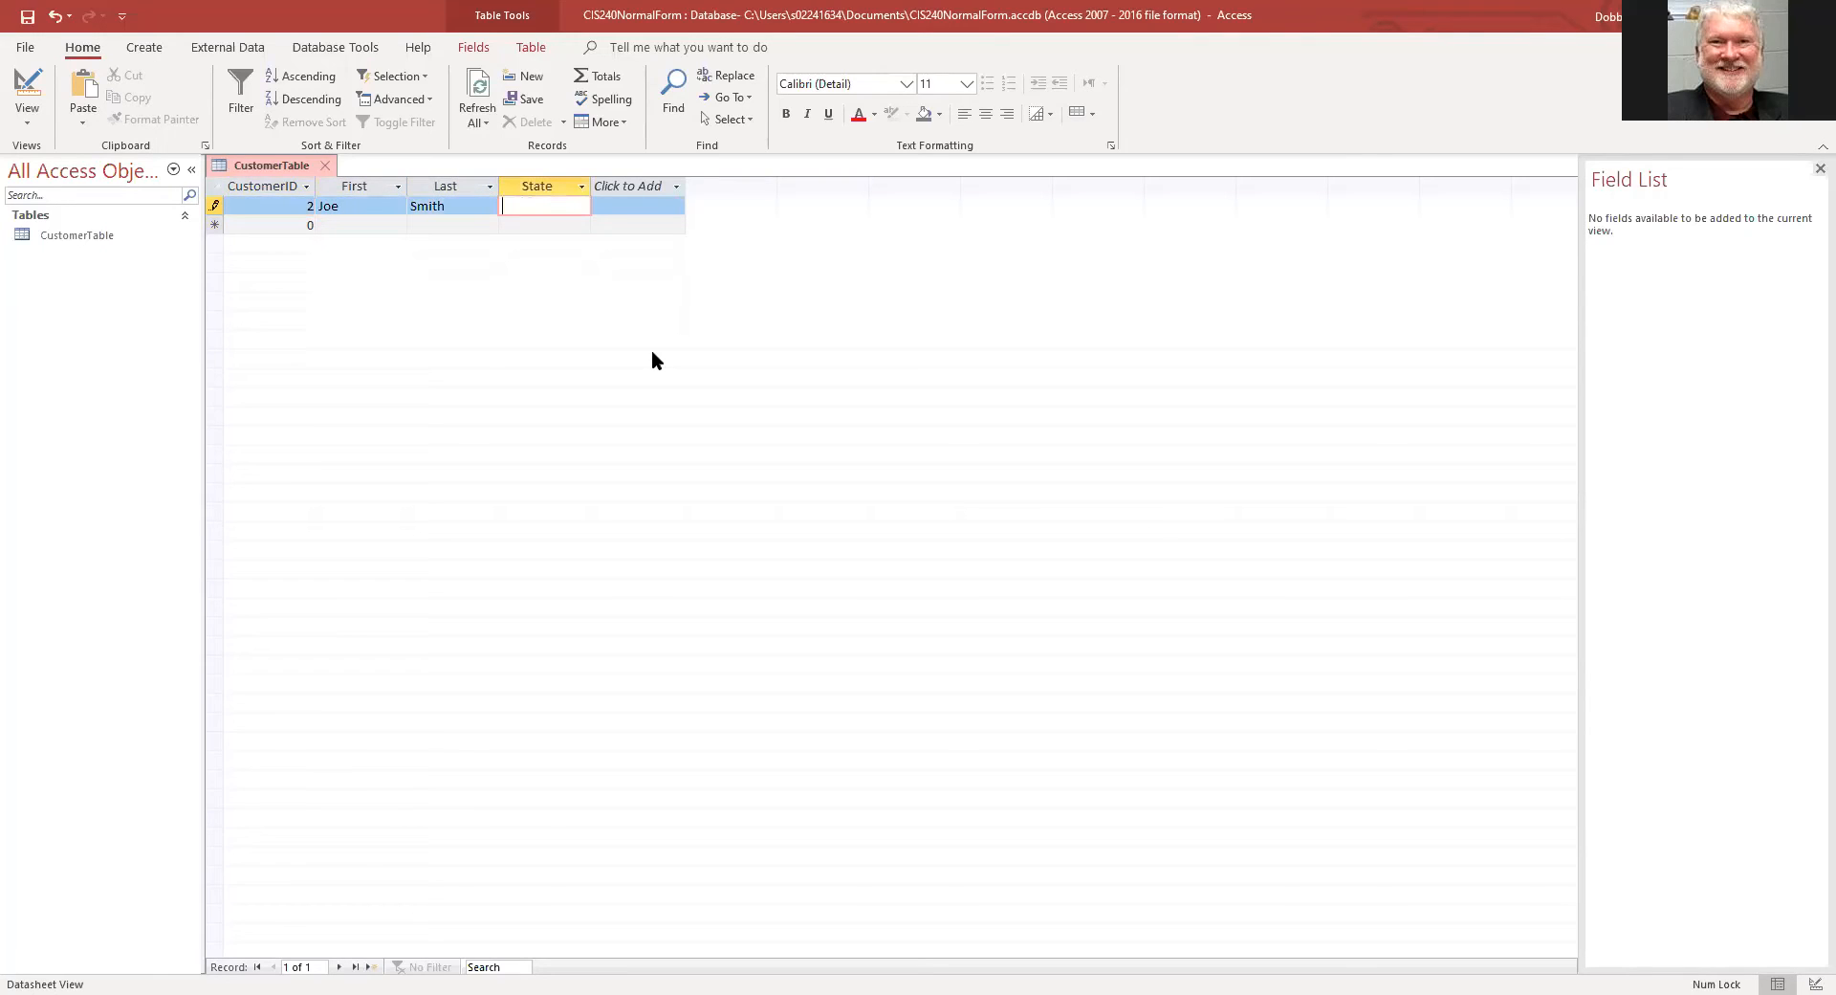
text(NY)
key(Tab)
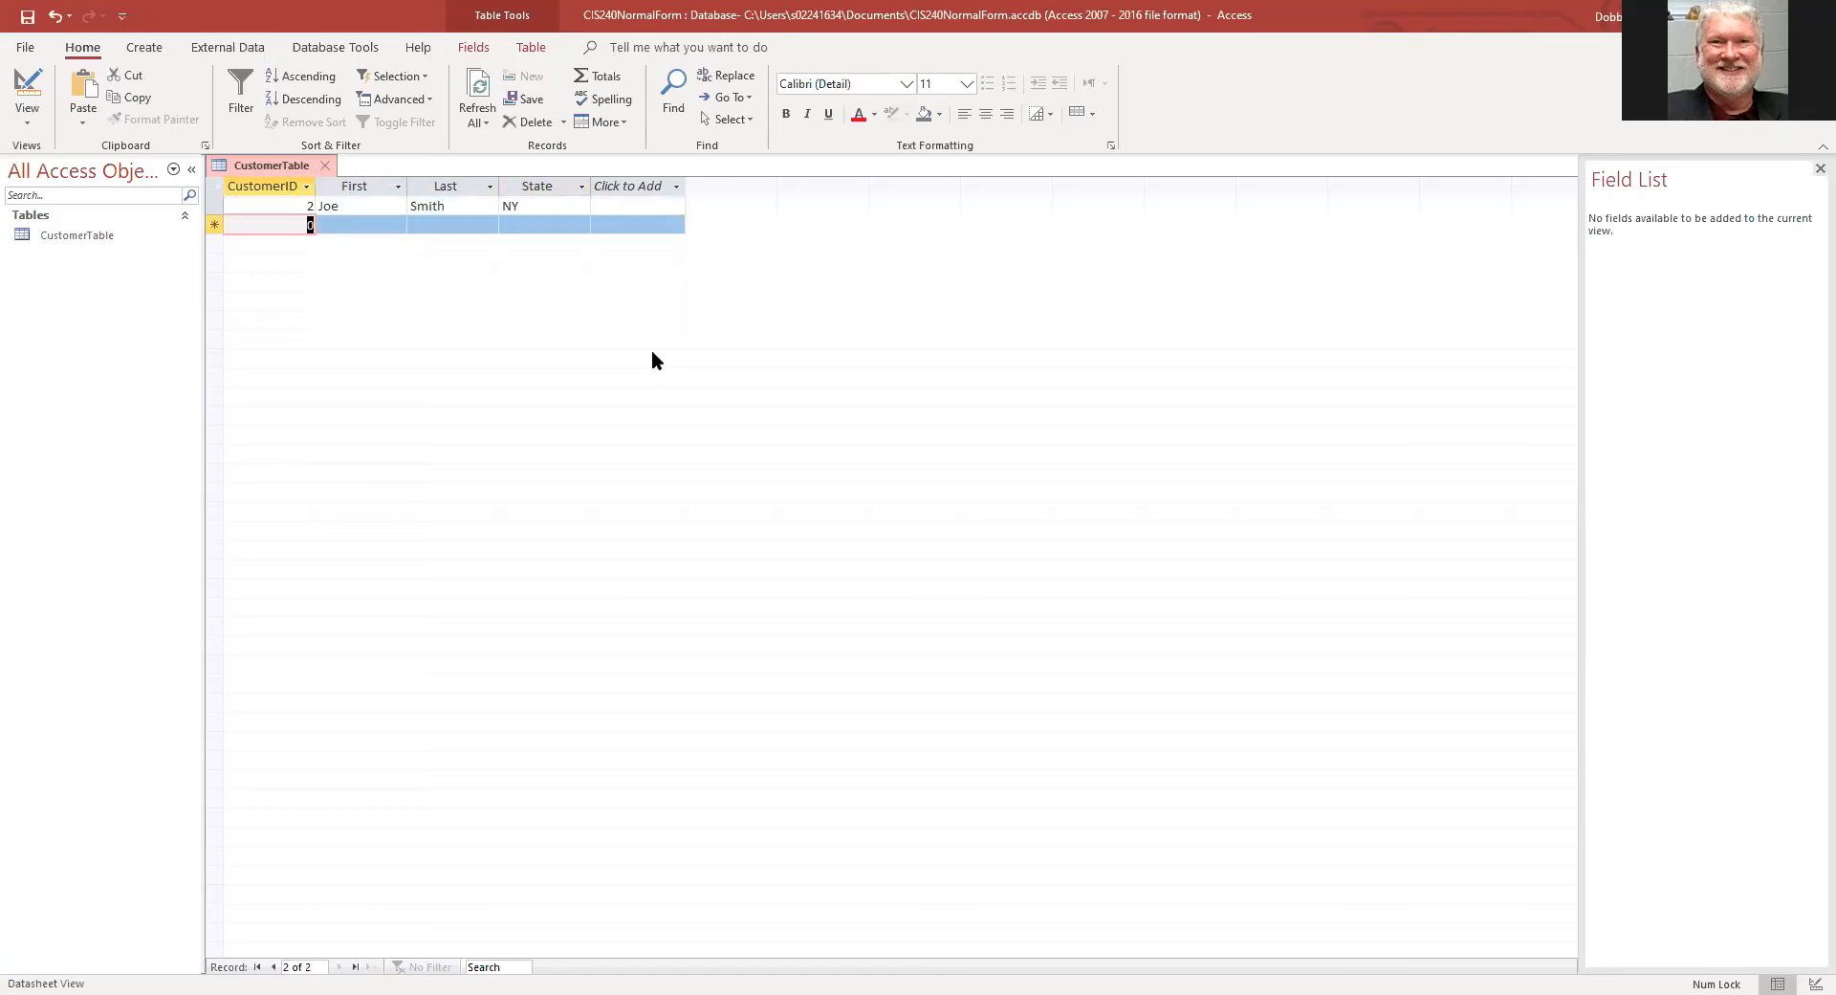
Step: Enter the second customer record with the customer's ID, first name, last name and the state NY
text(3)
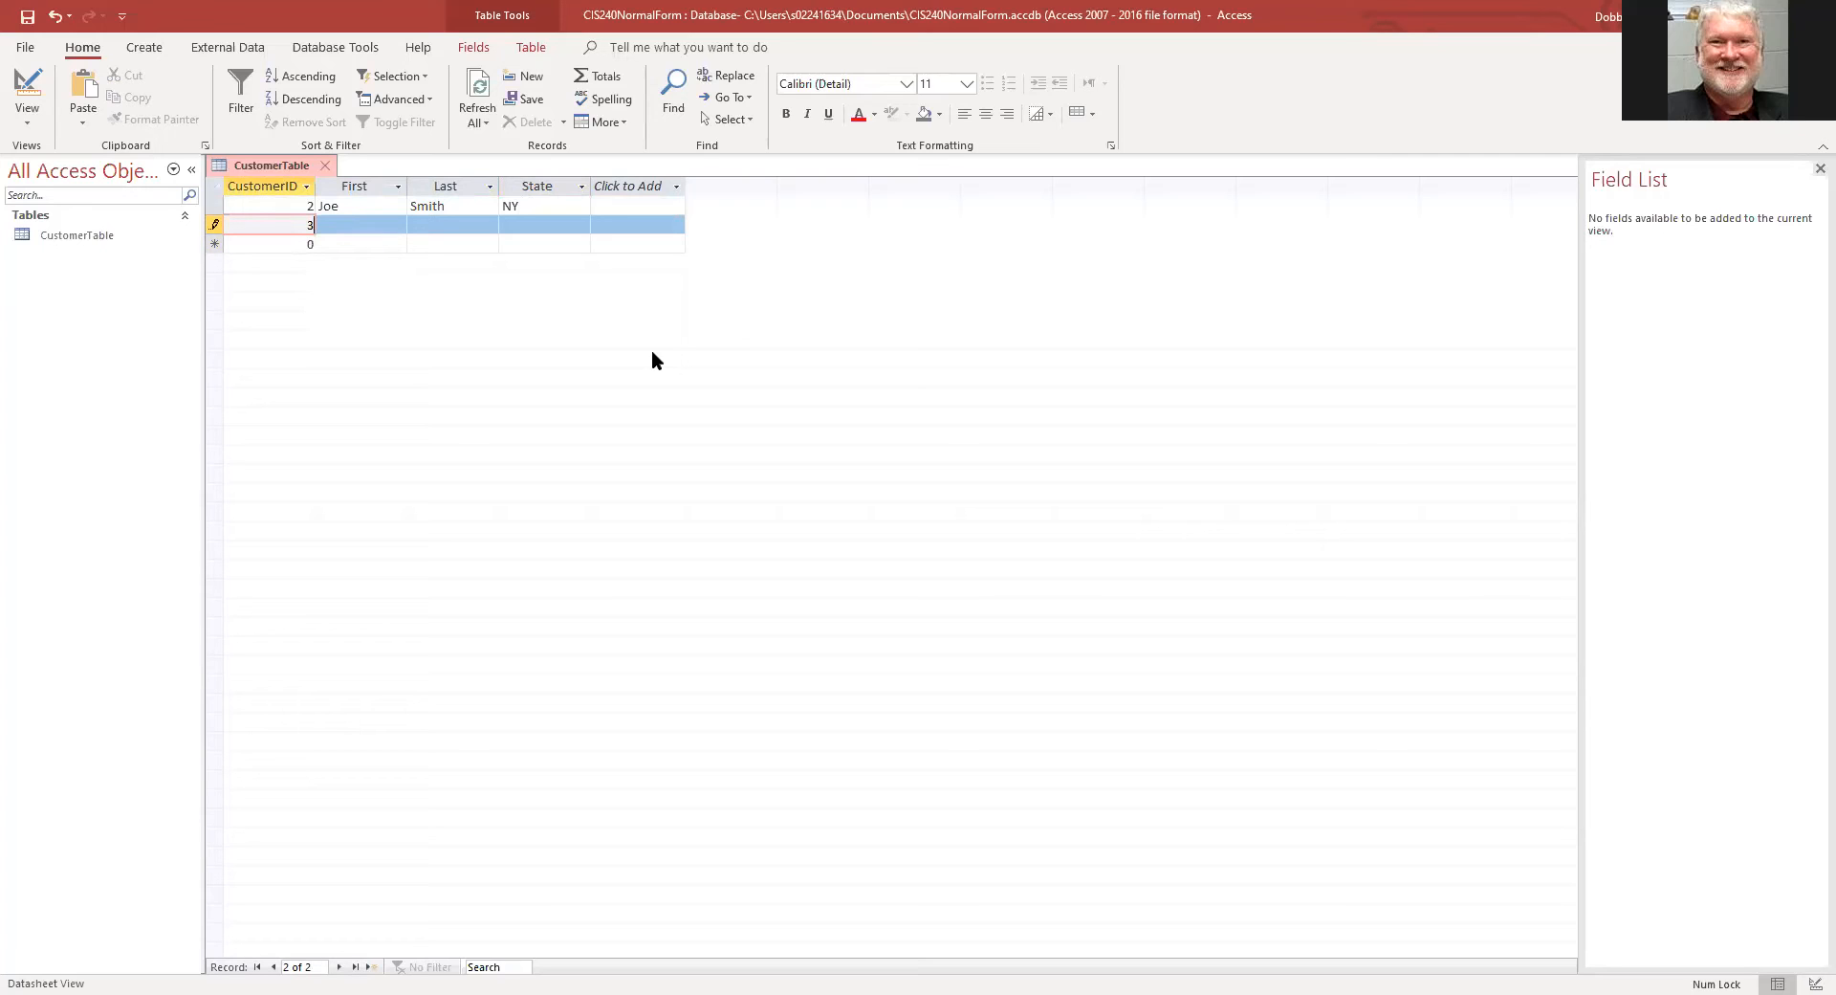
key(Tab)
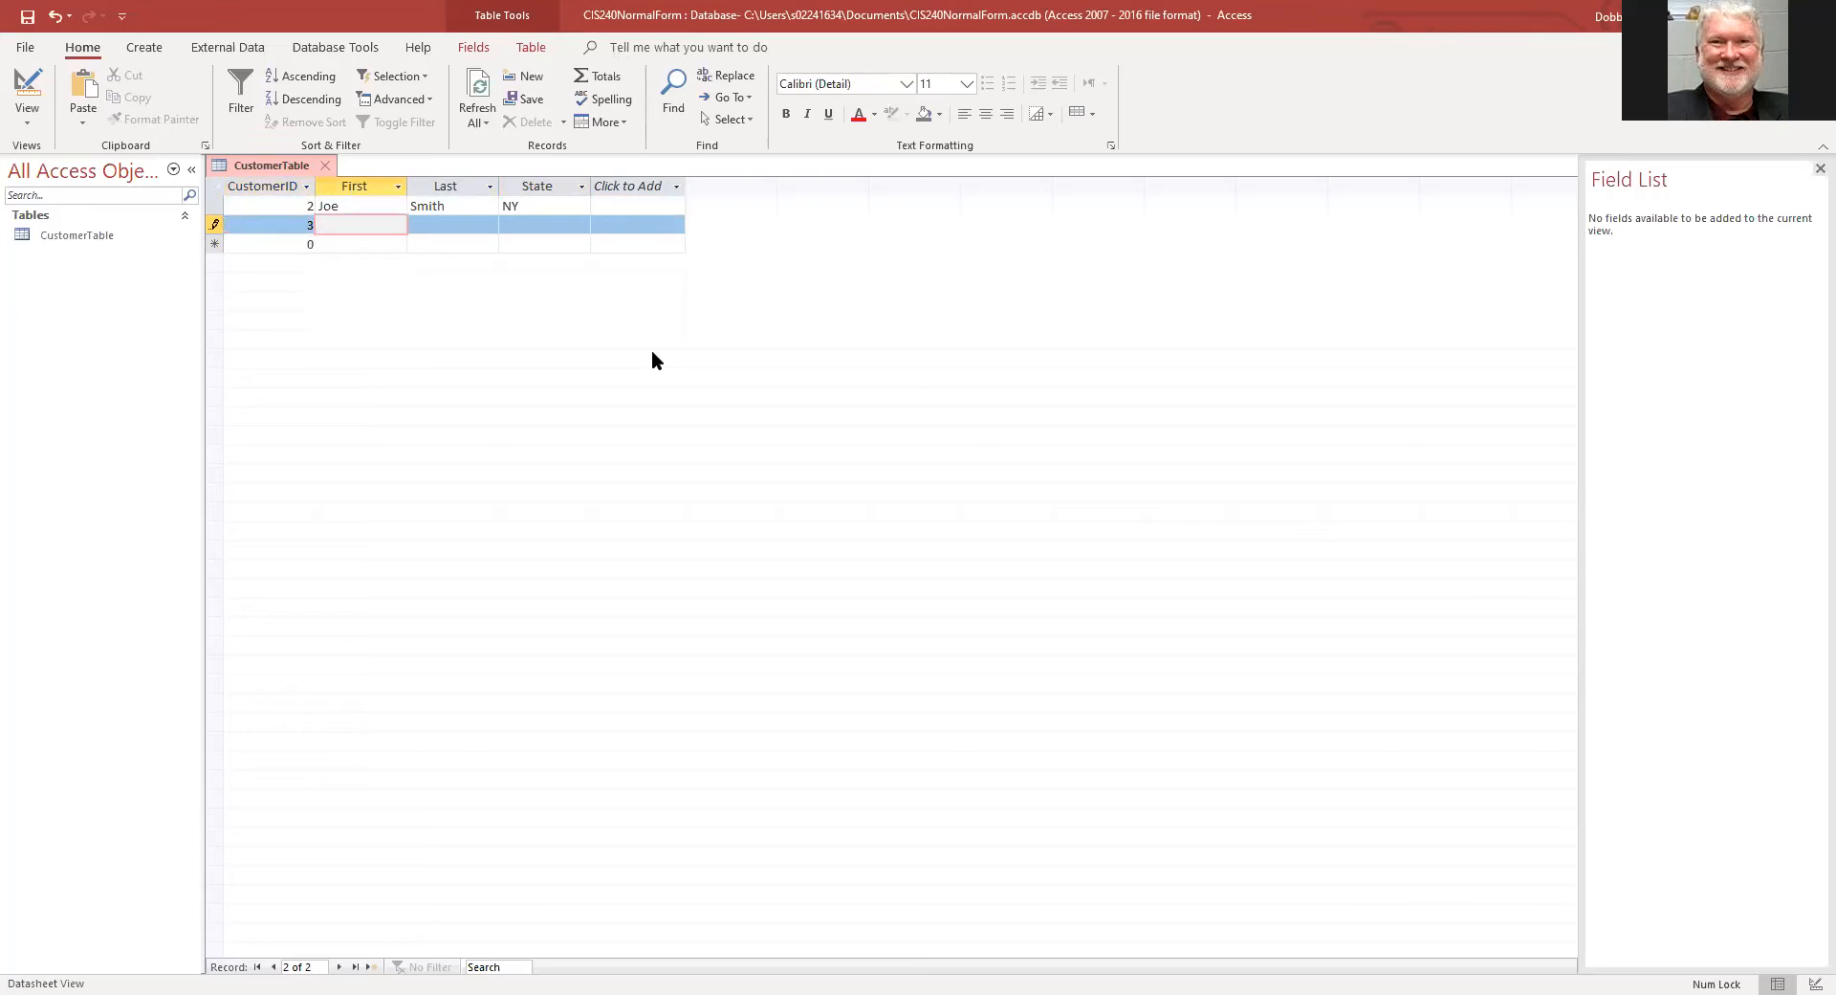
text(Sam)
key(Tab)
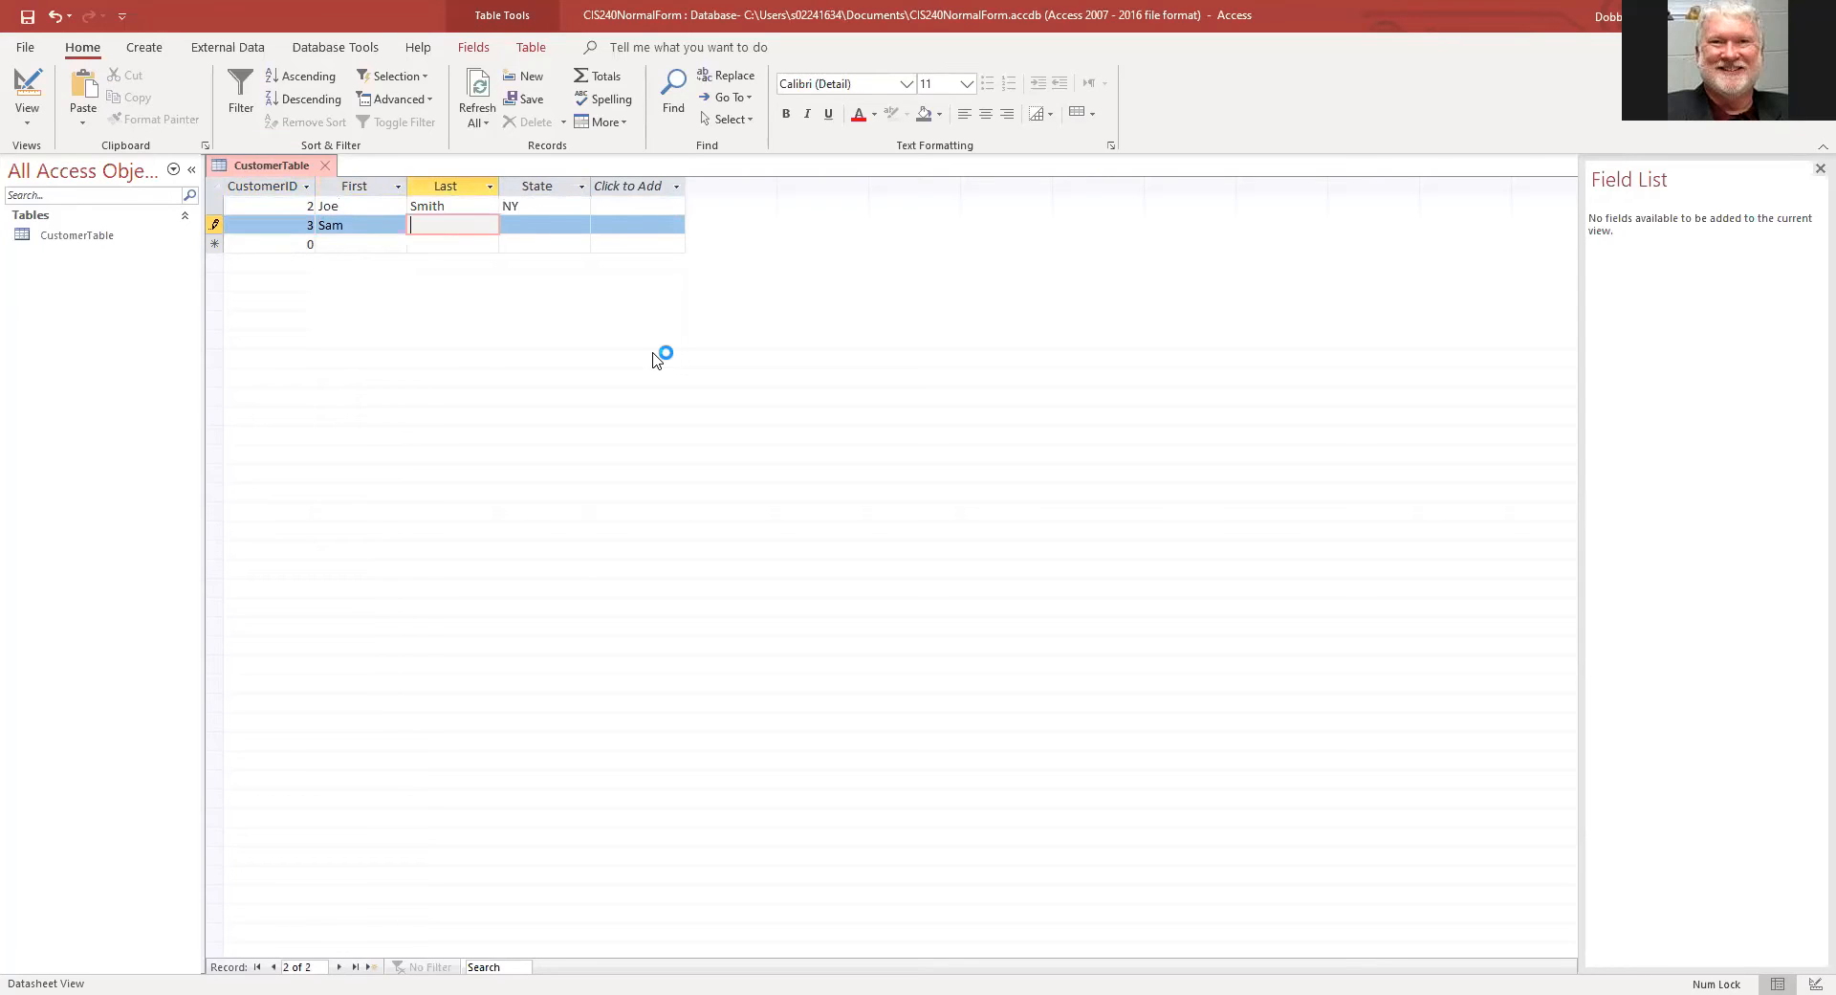
text(Jones)
key(Tab)
text(NY)
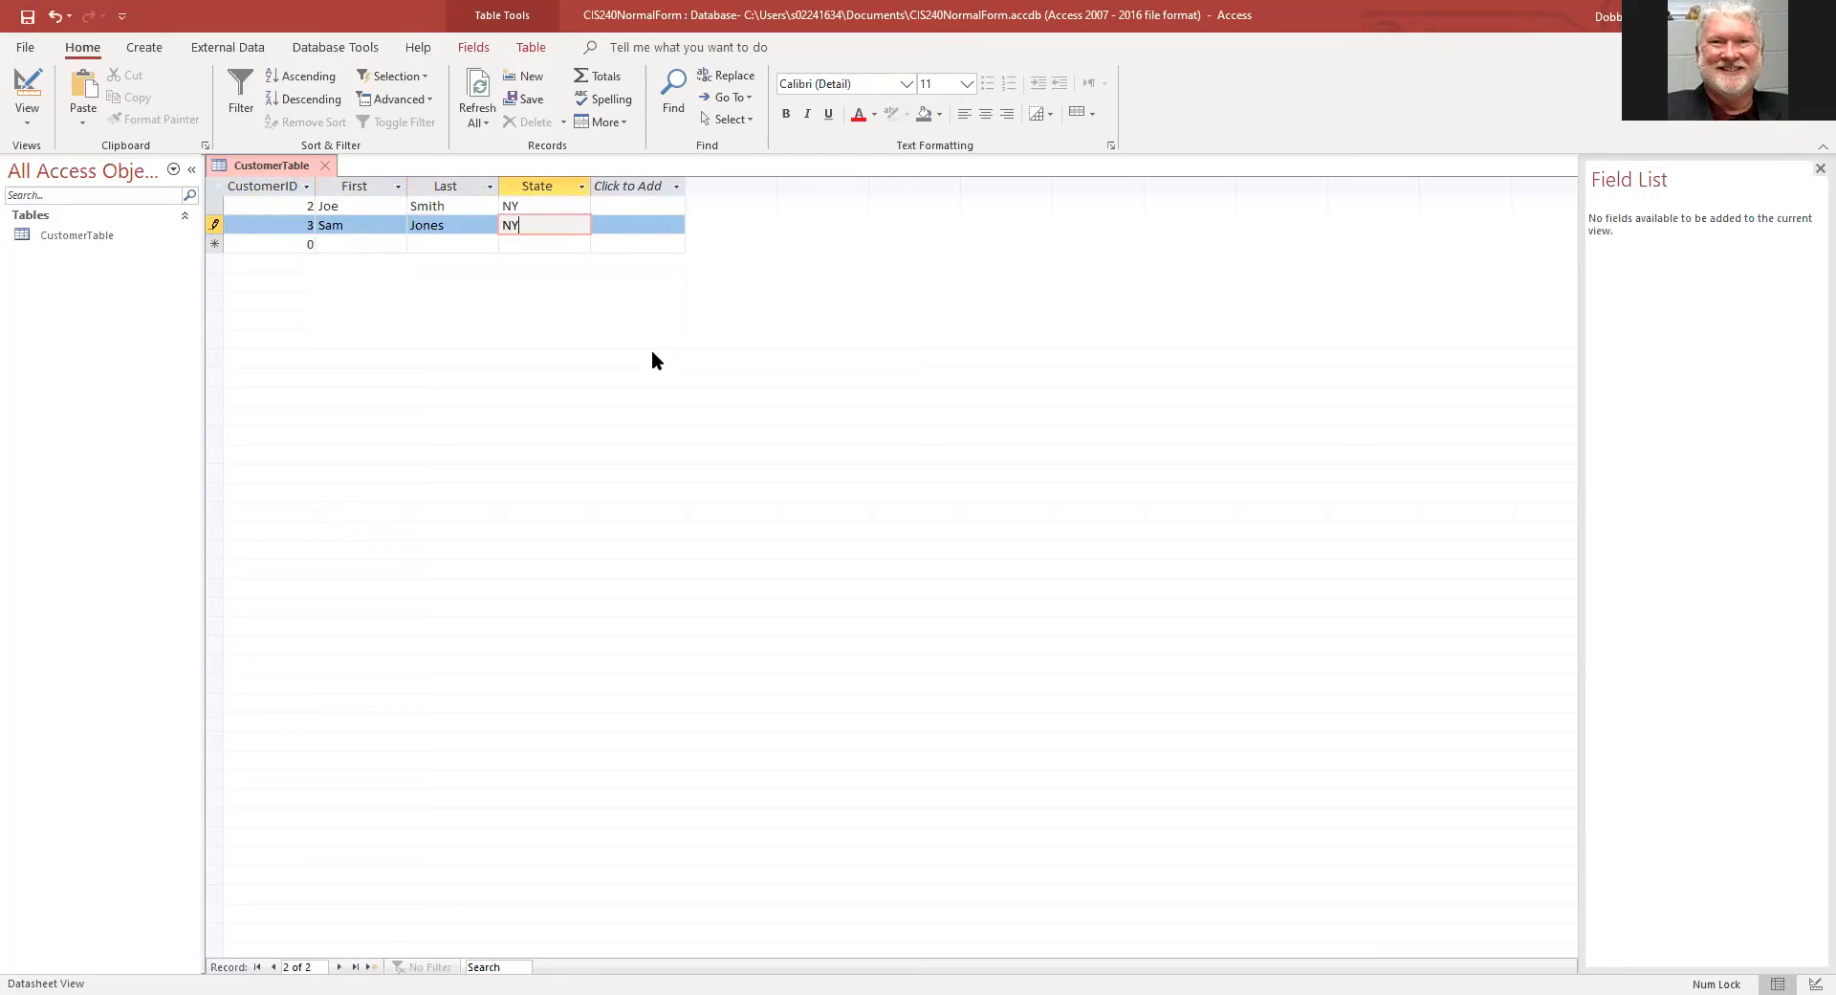
key(Tab)
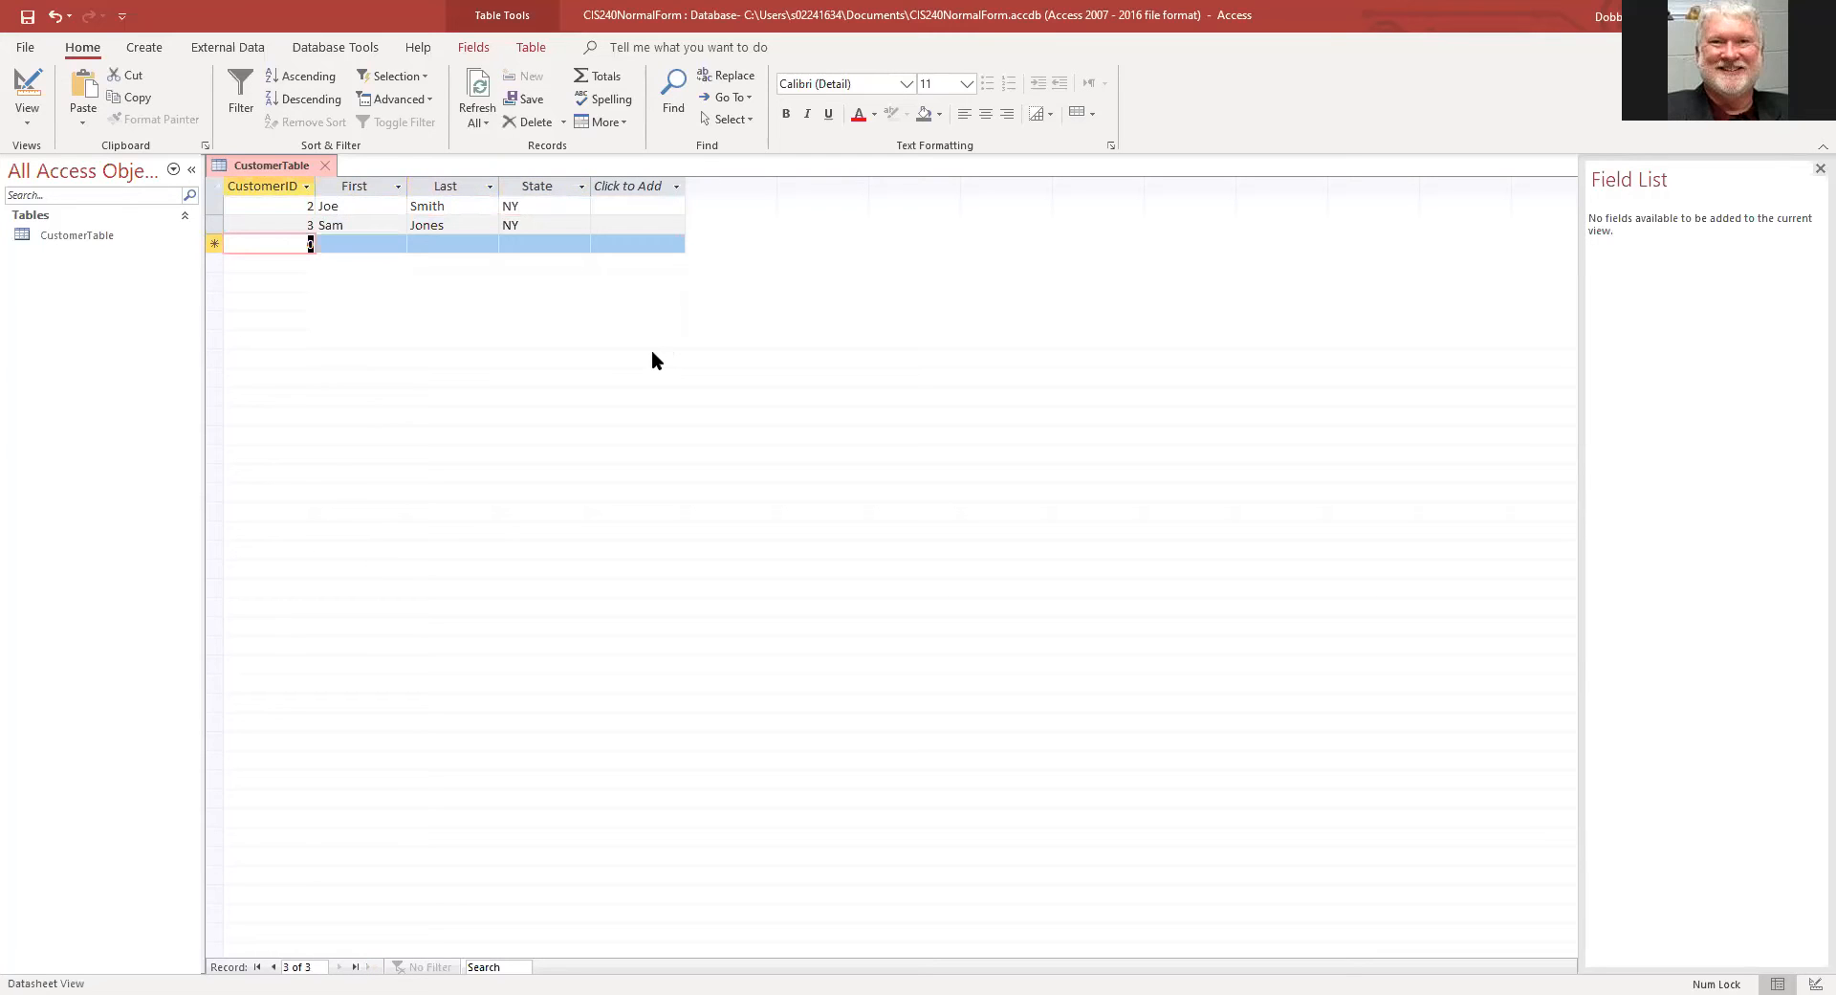
Step: Enter the third customer record with the customer's ID, first name, last name and the state CA
text(4)
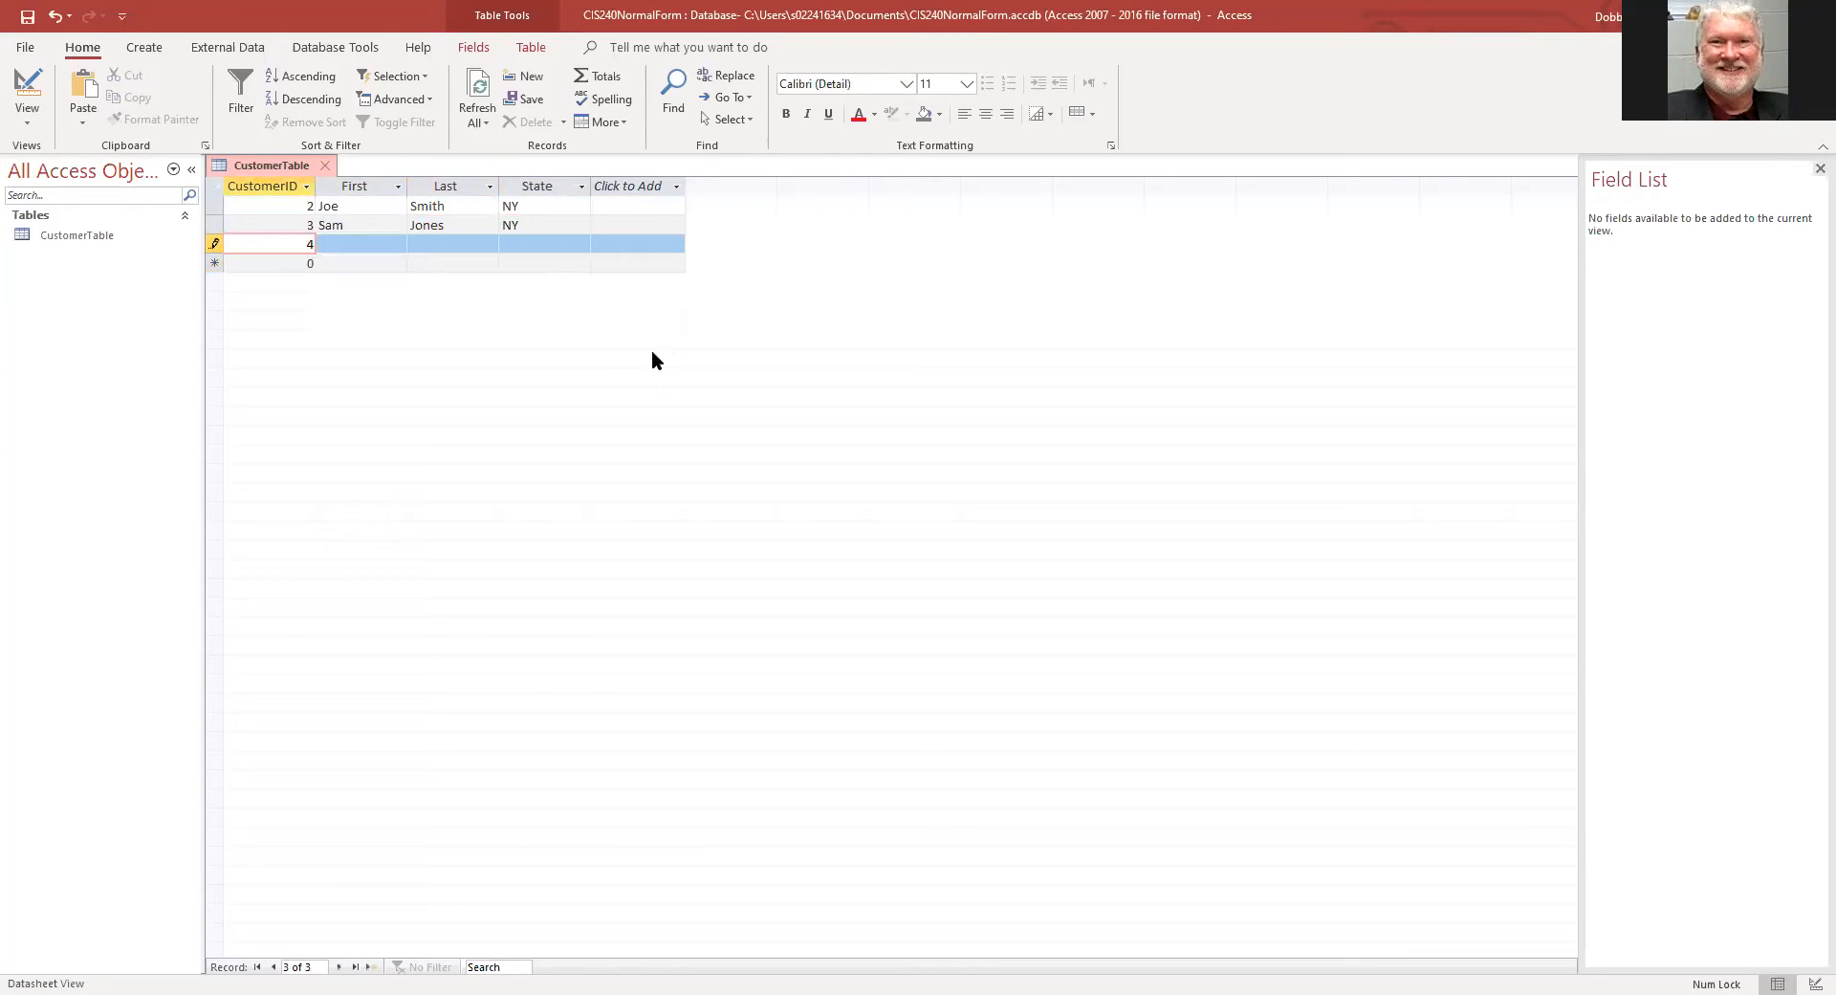
key(Tab)
text(Joe)
key(BackSpace)
key(BackSpace)
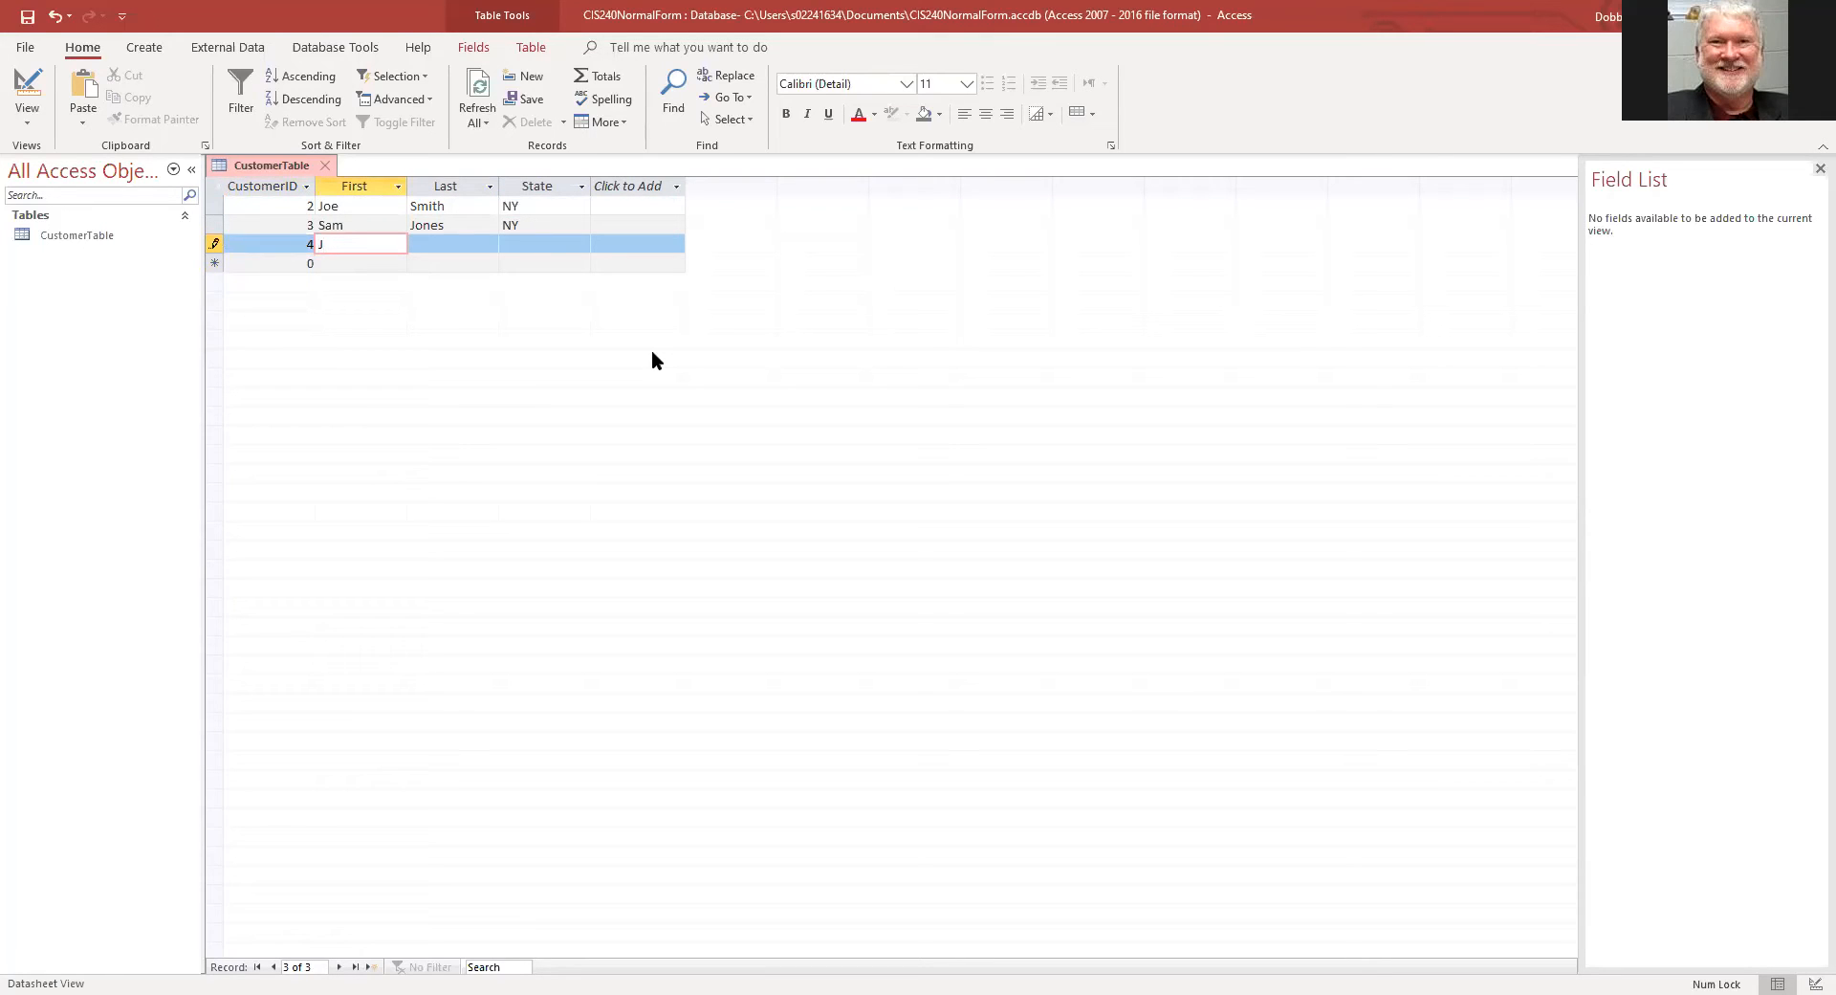
key(Tab)
text(Davis)
key(Tab)
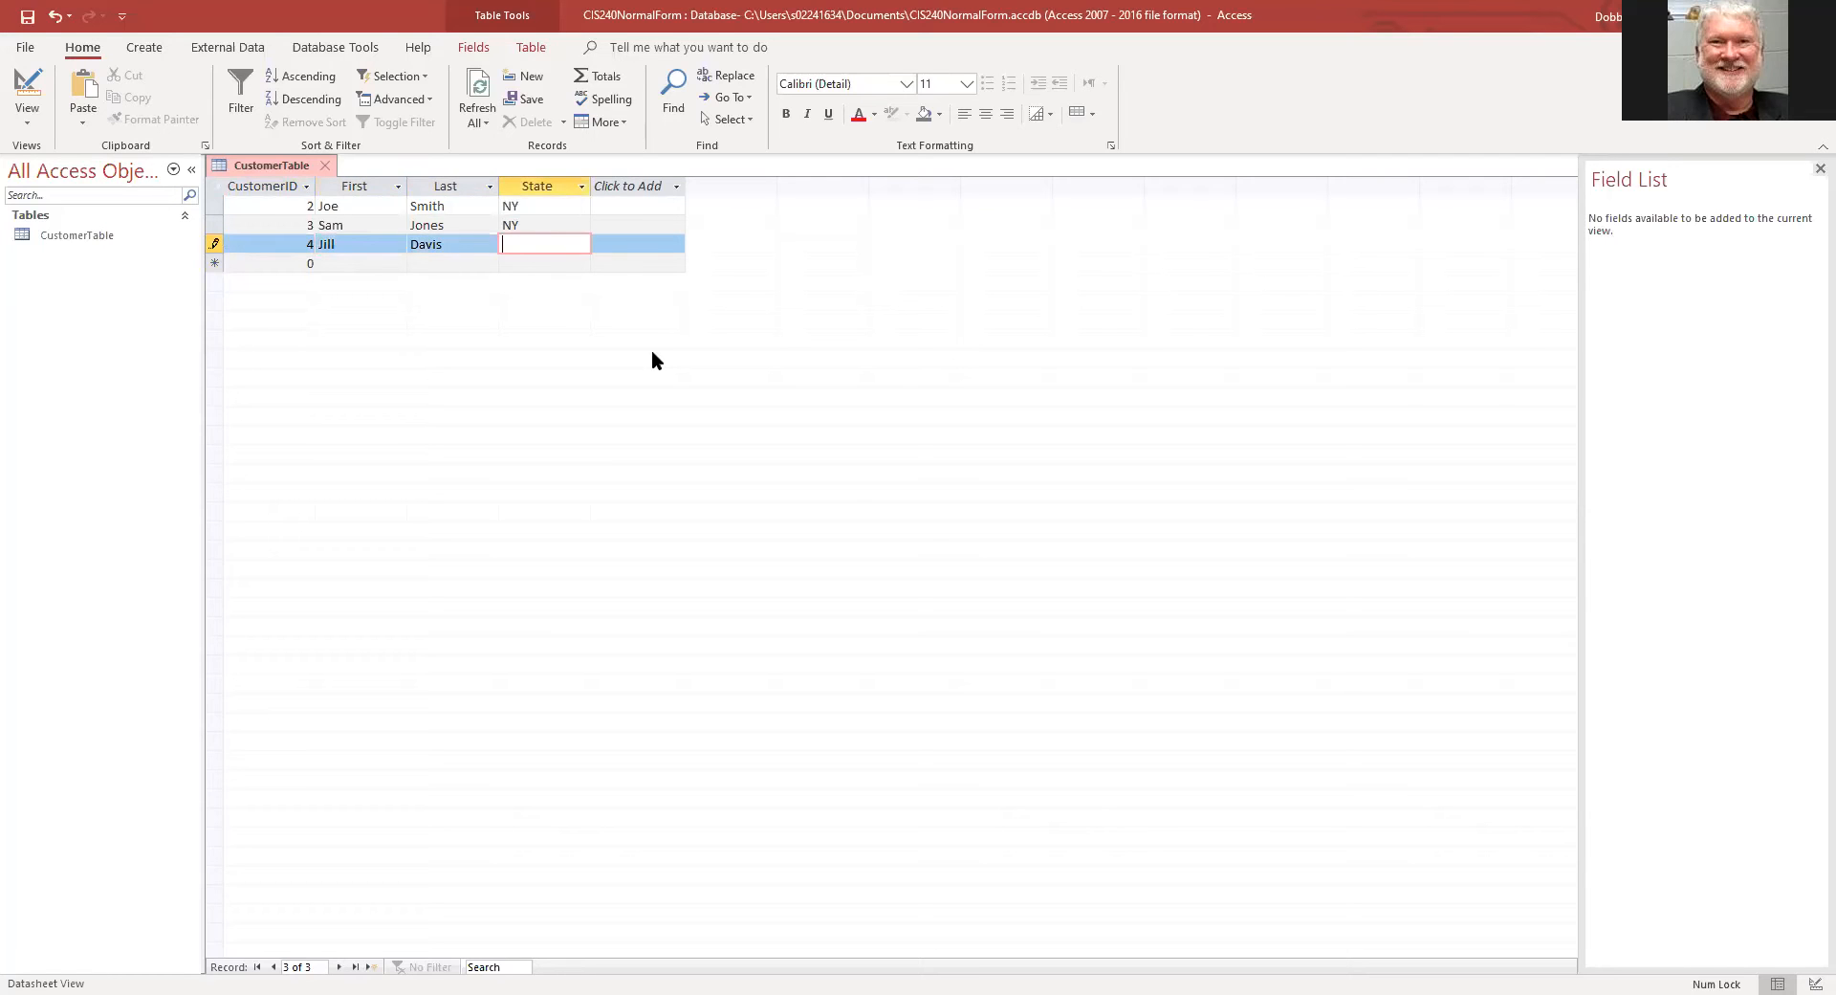
text(CA)
key(Tab)
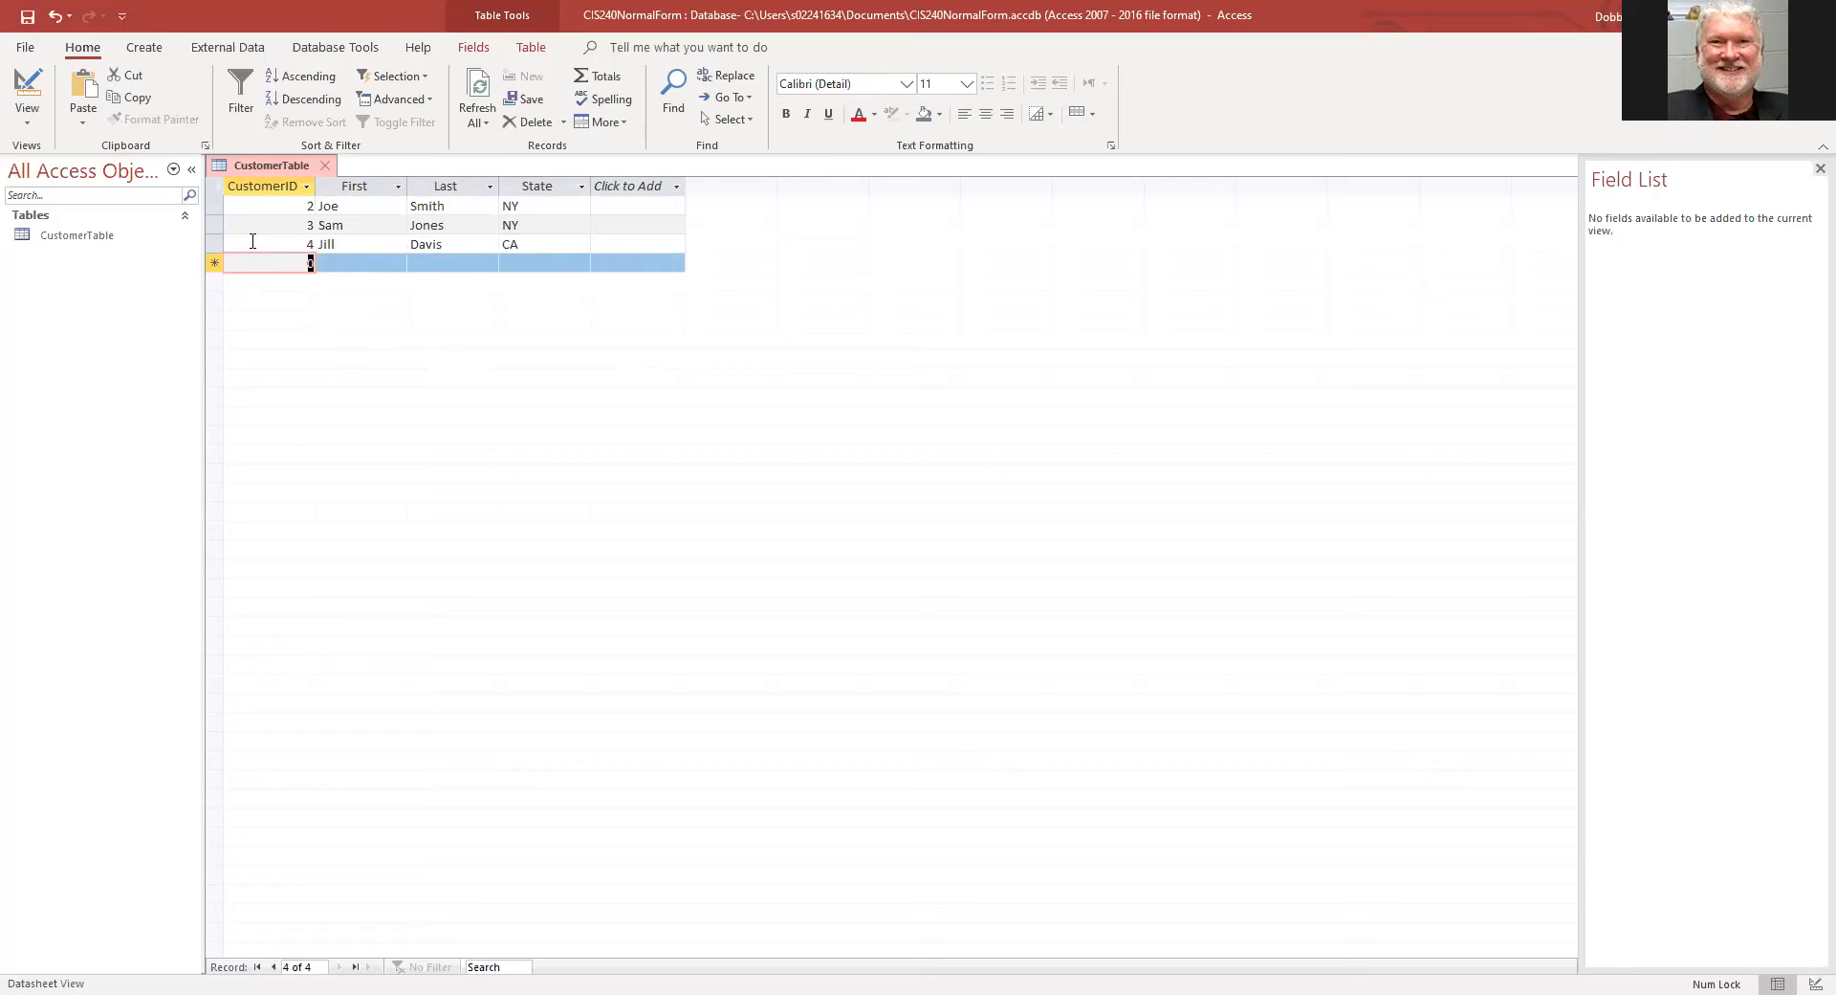
Step: Create a second, blank table in the database alongside CustomerTable
click(256, 243)
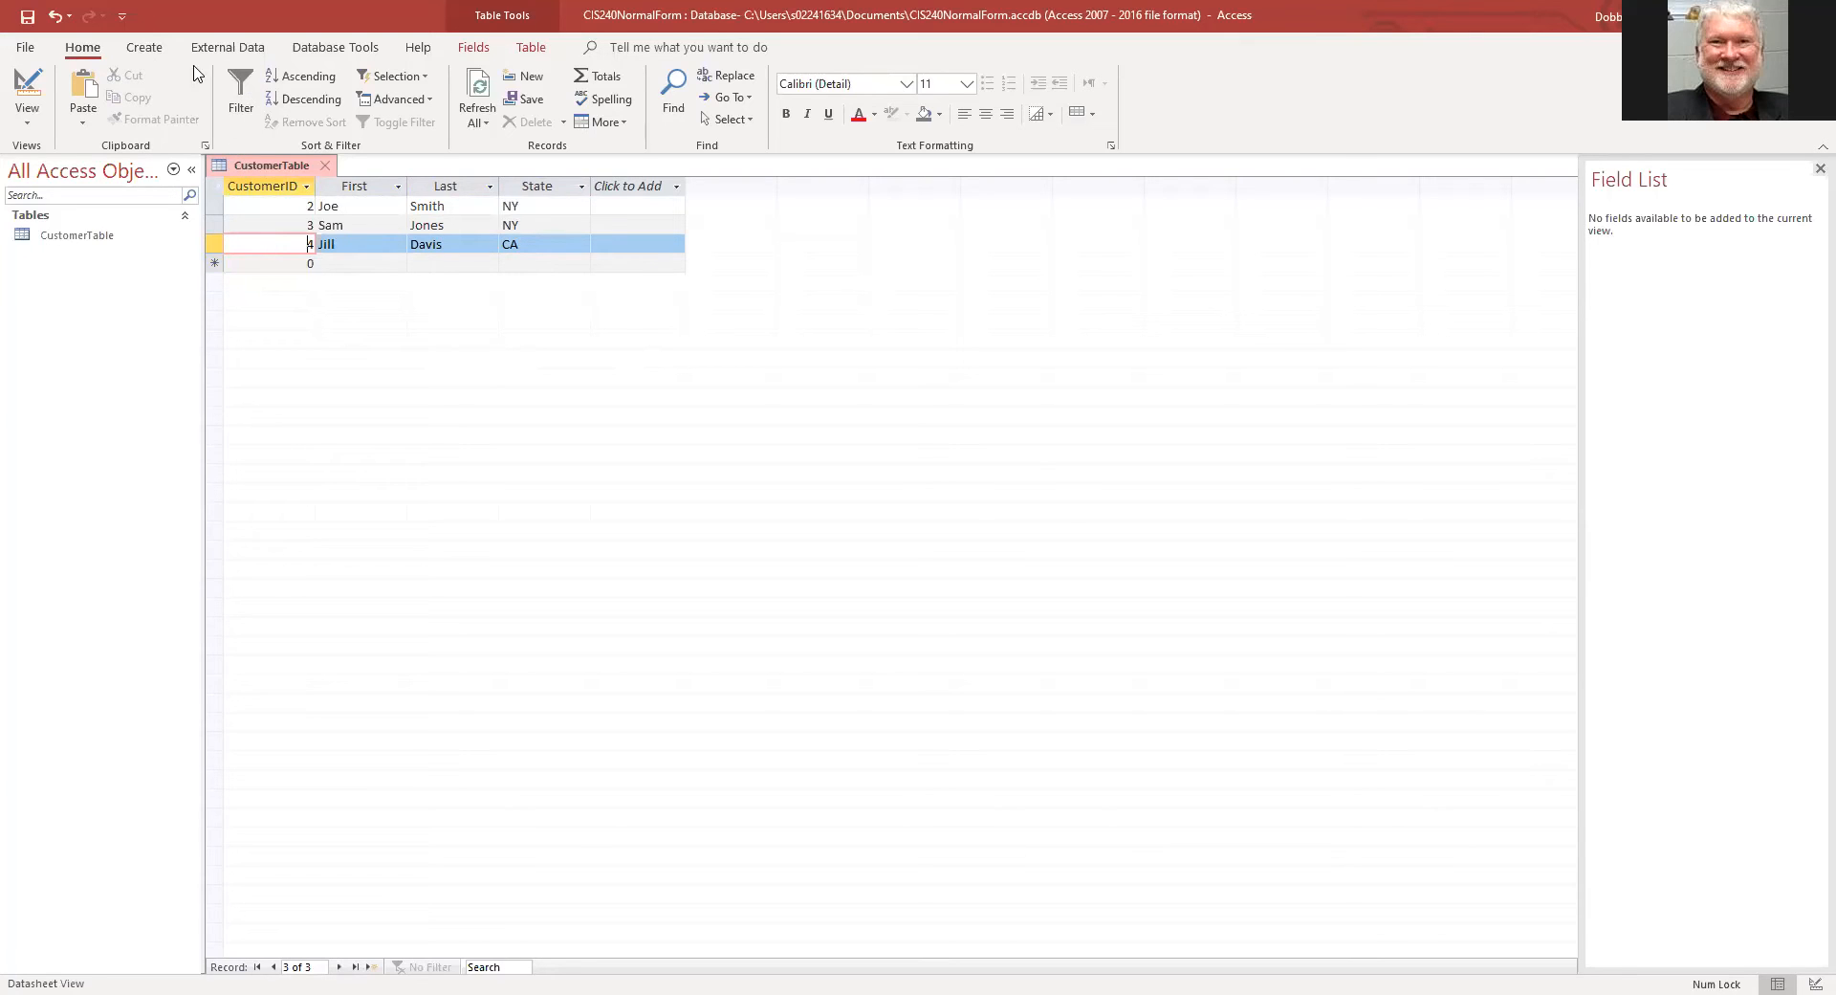
click(146, 47)
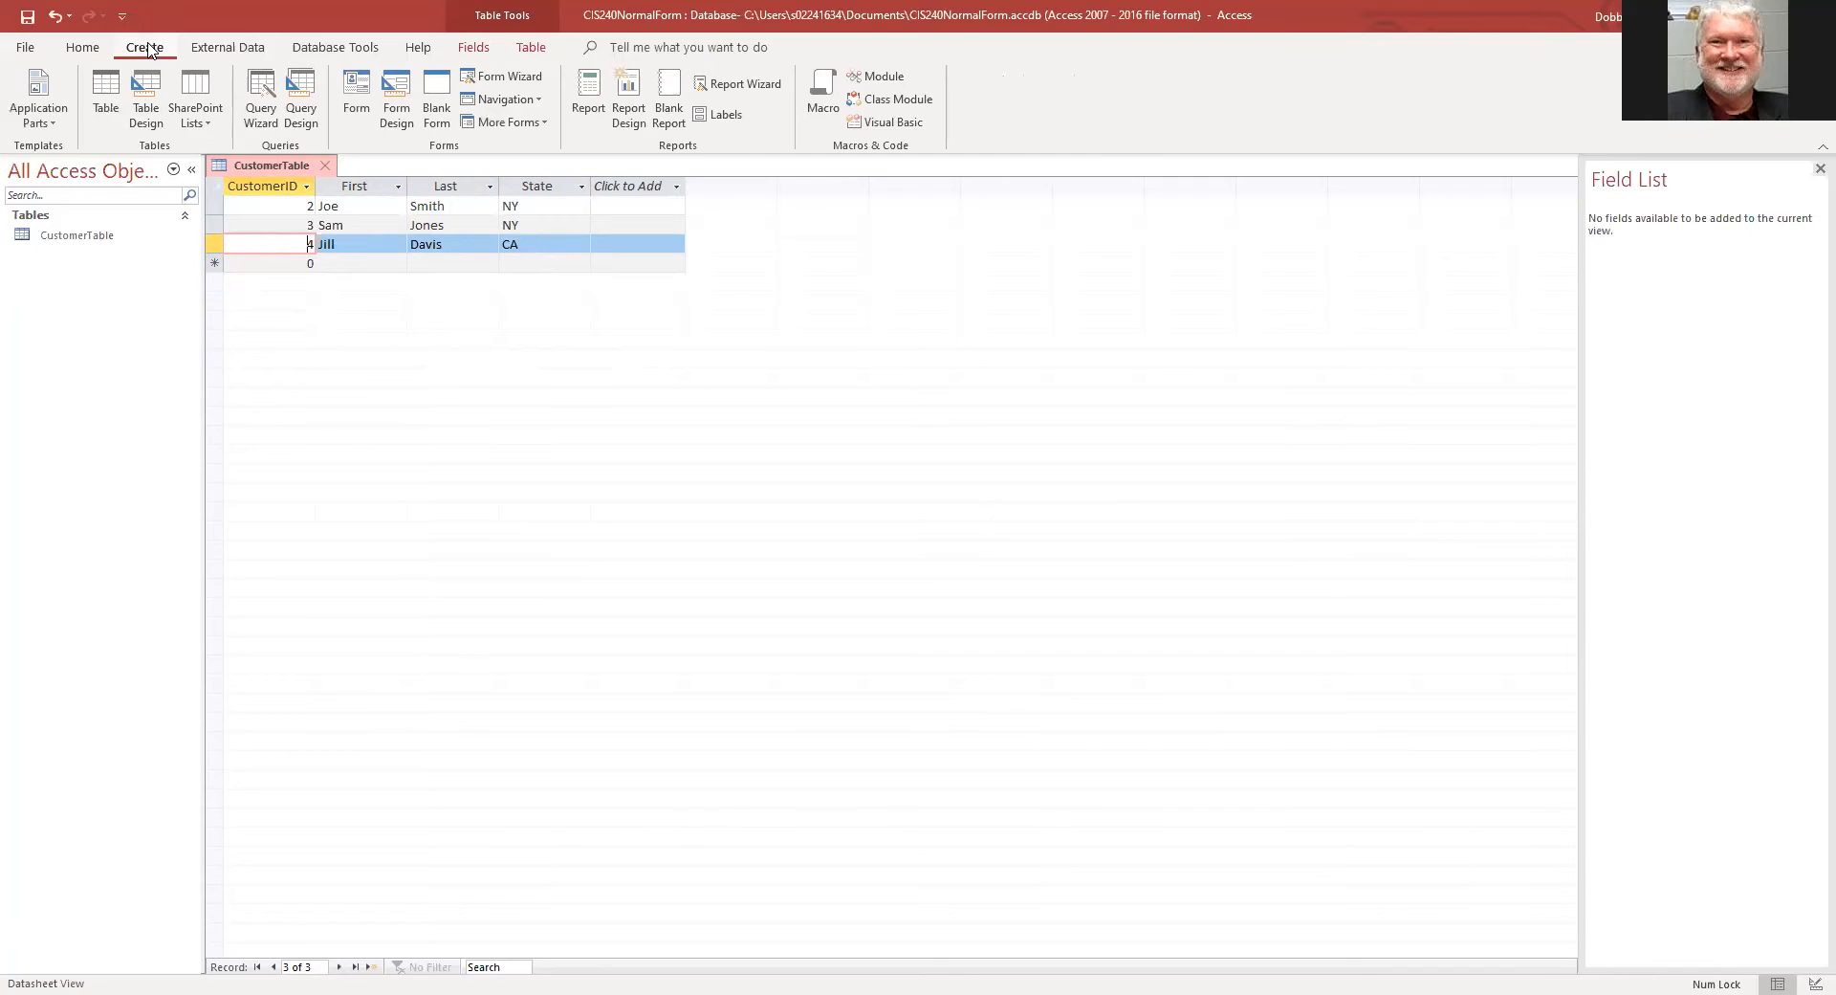
click(106, 96)
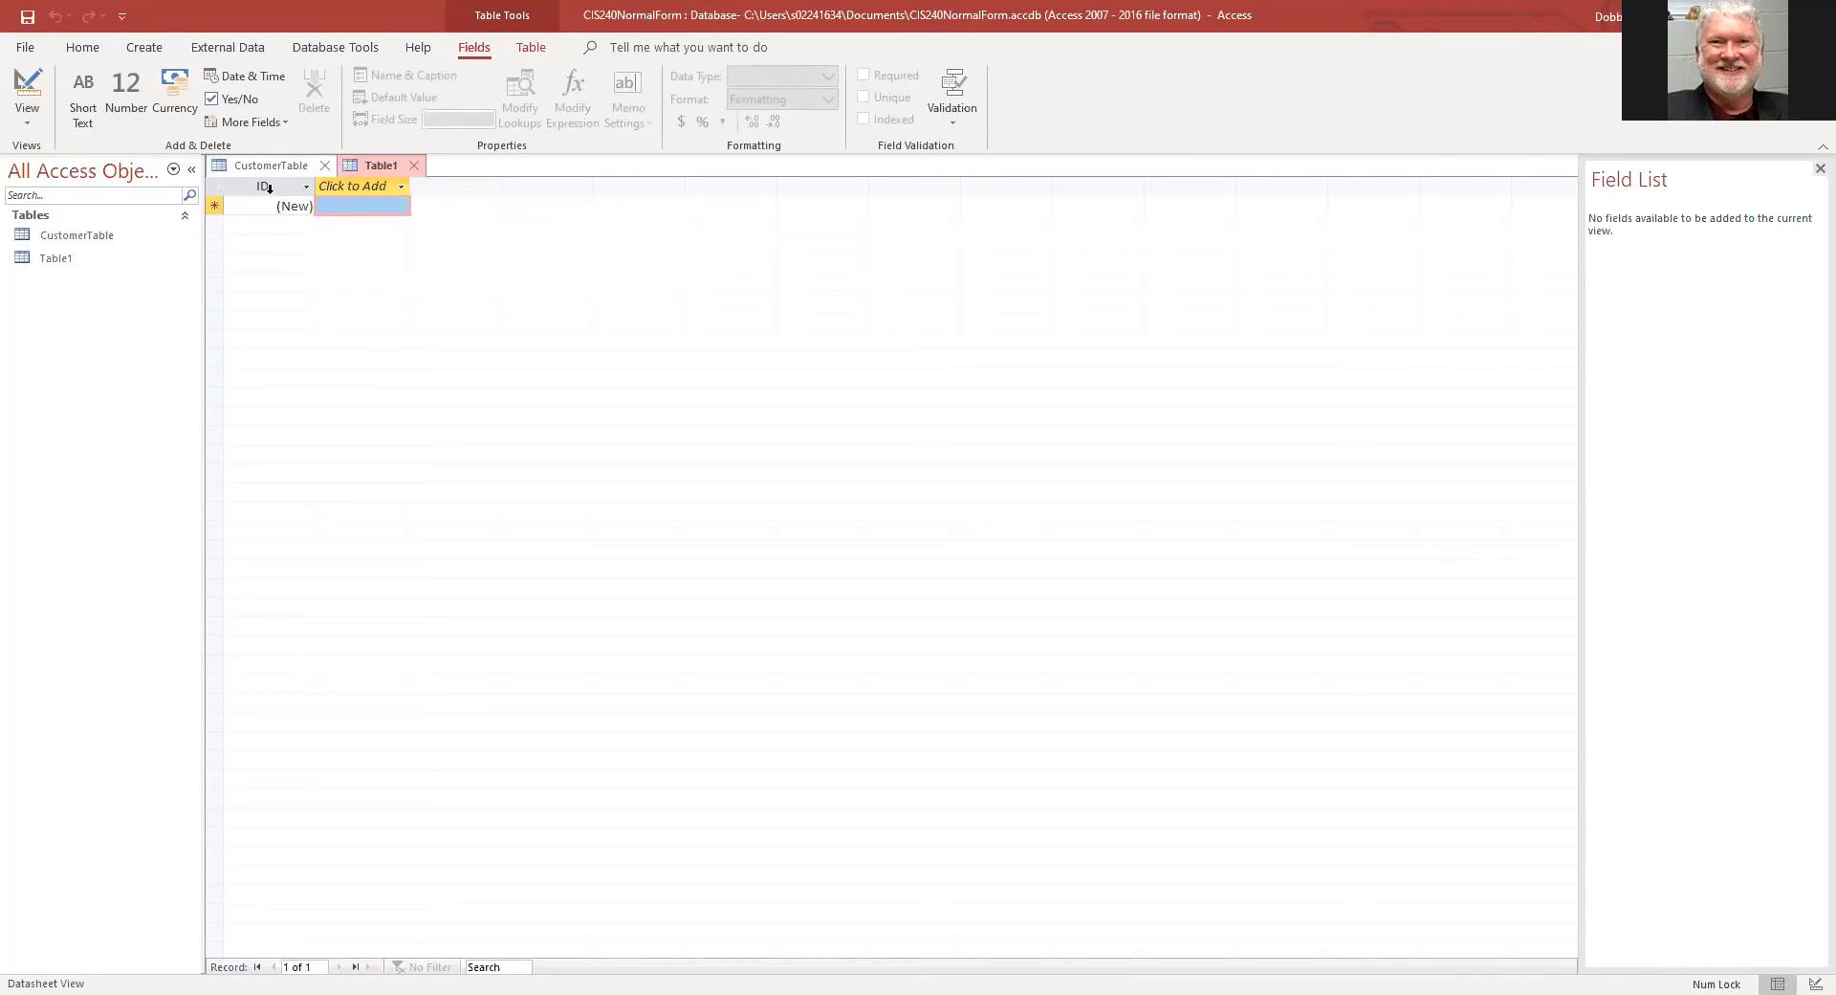
Step: Add a short text field named ItemName after the ID field in the new table
click(359, 187)
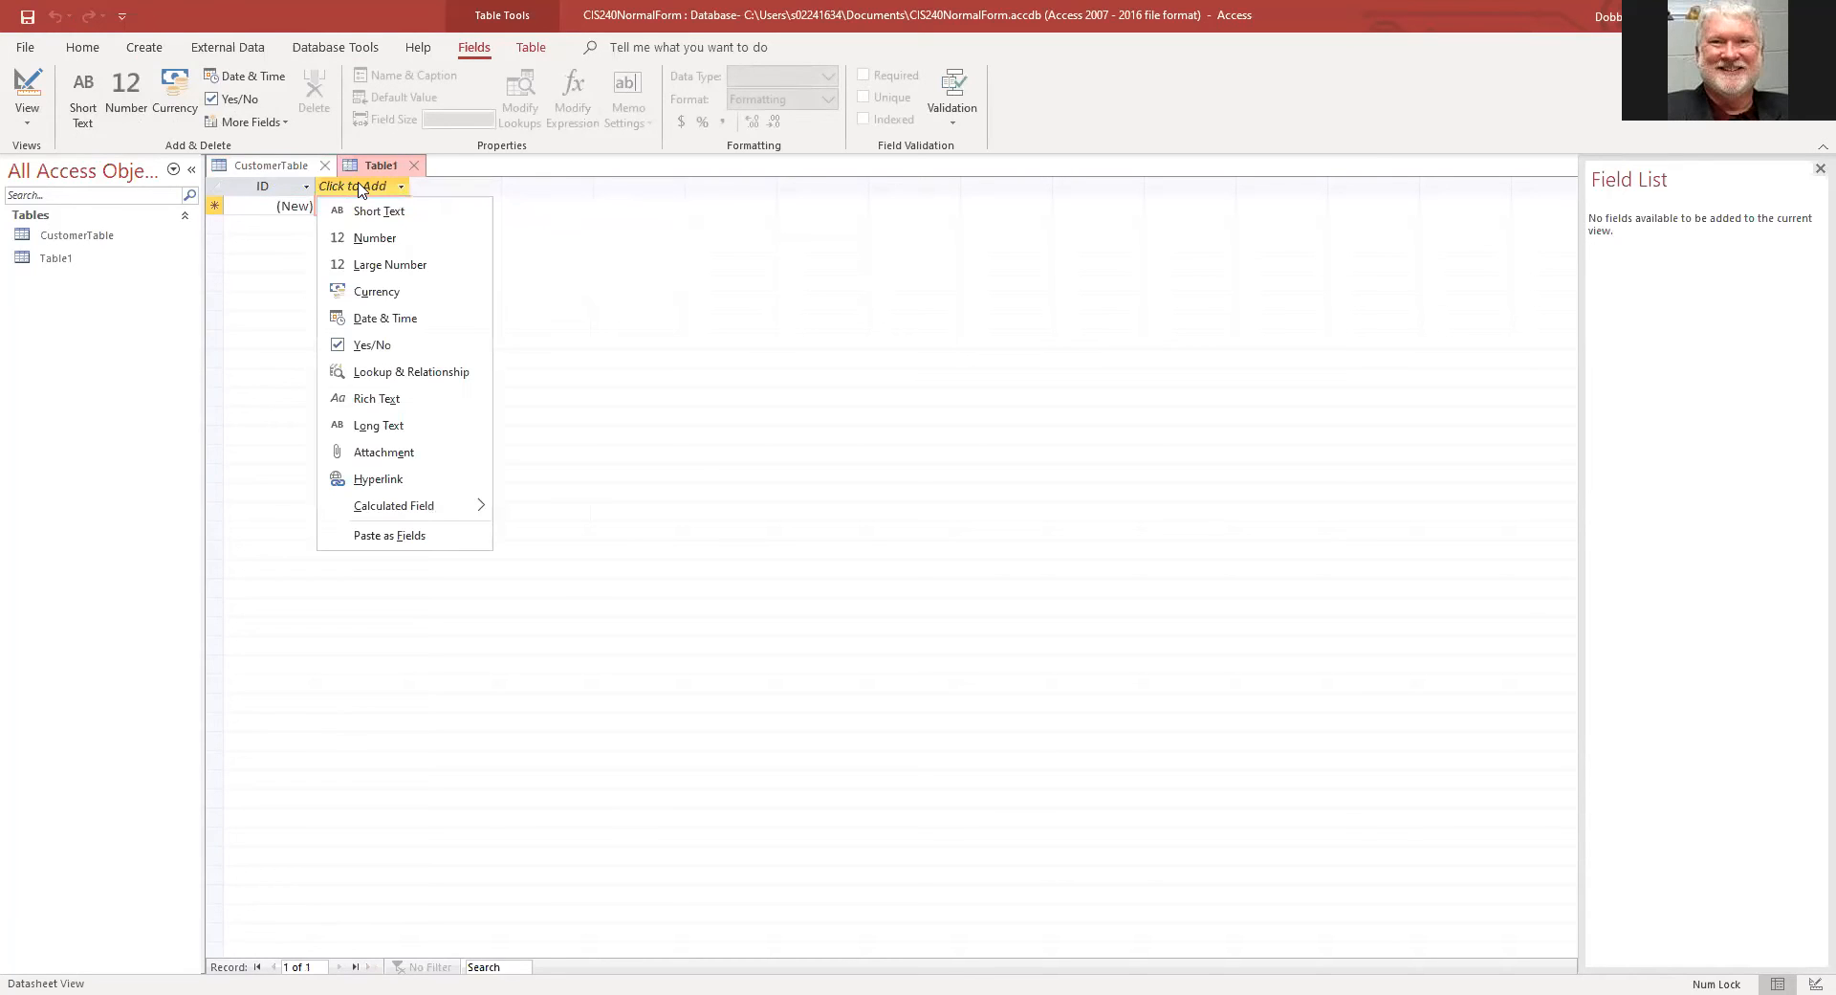
text(em)
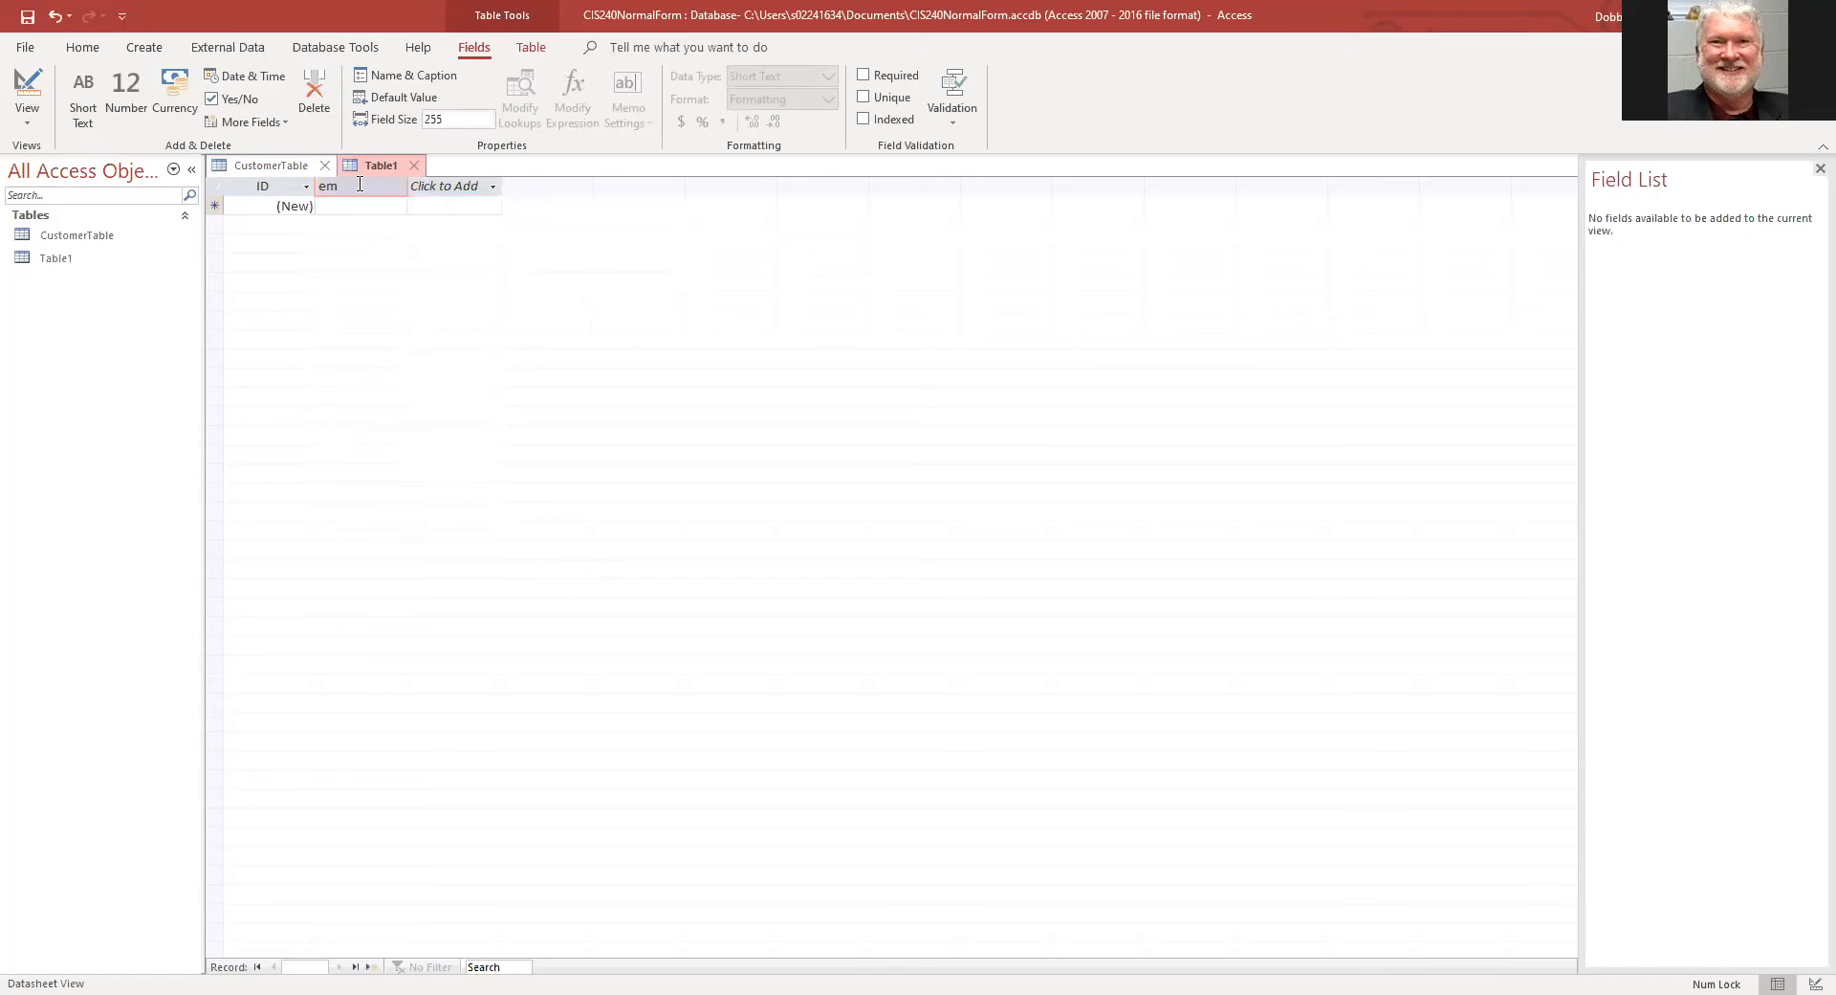
key(BackSpace)
key(BackSpace)
text(ItemName)
key(Return)
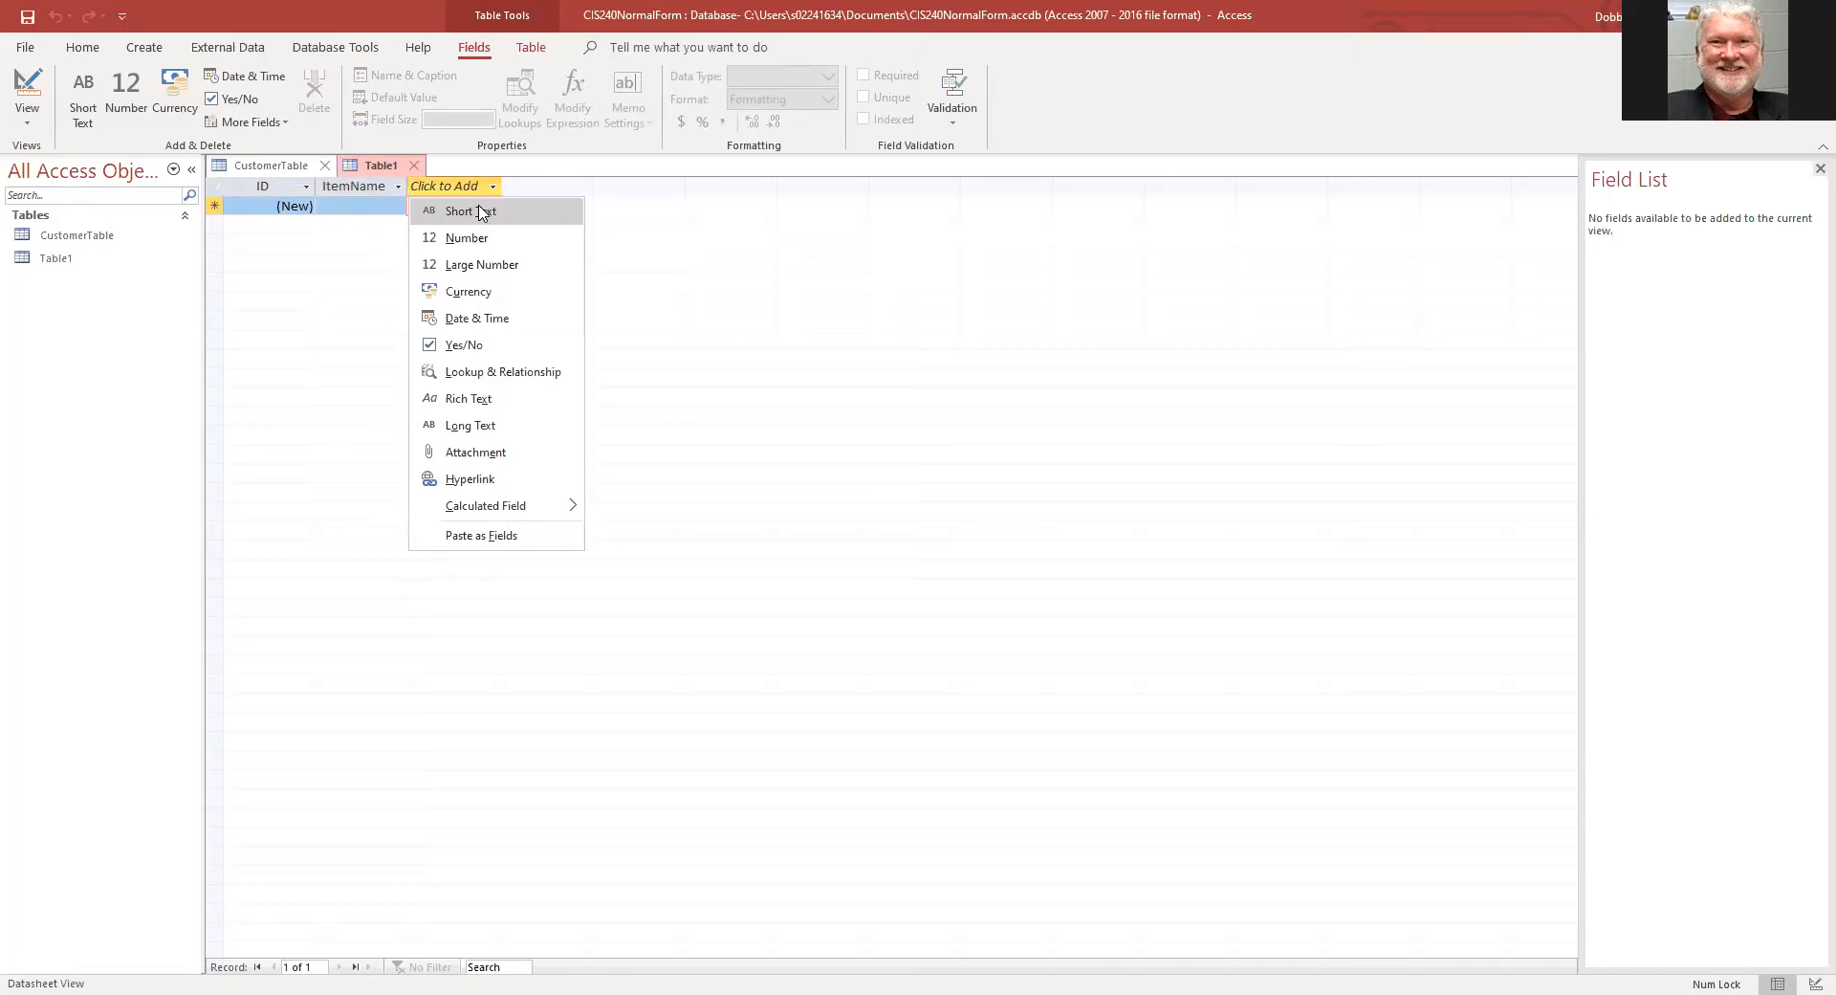
Step: Add a Currency field after ItemName and name it ItemPrice
click(476, 298)
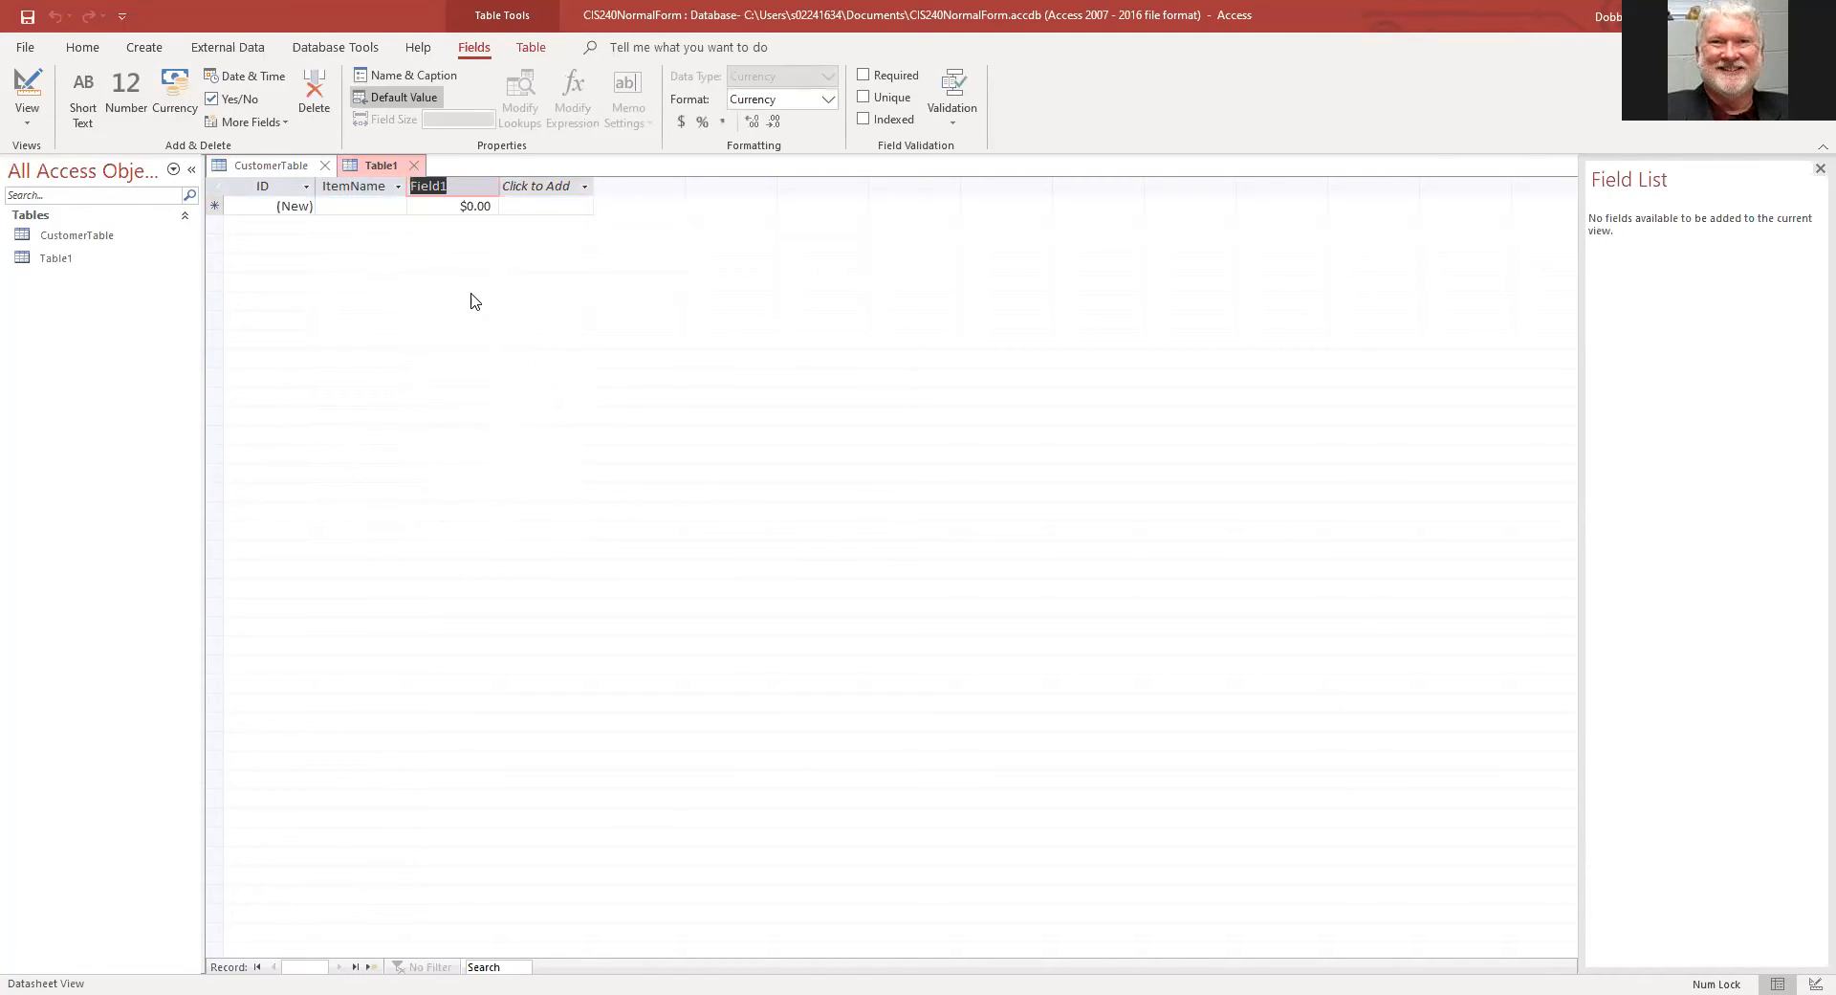
click(397, 186)
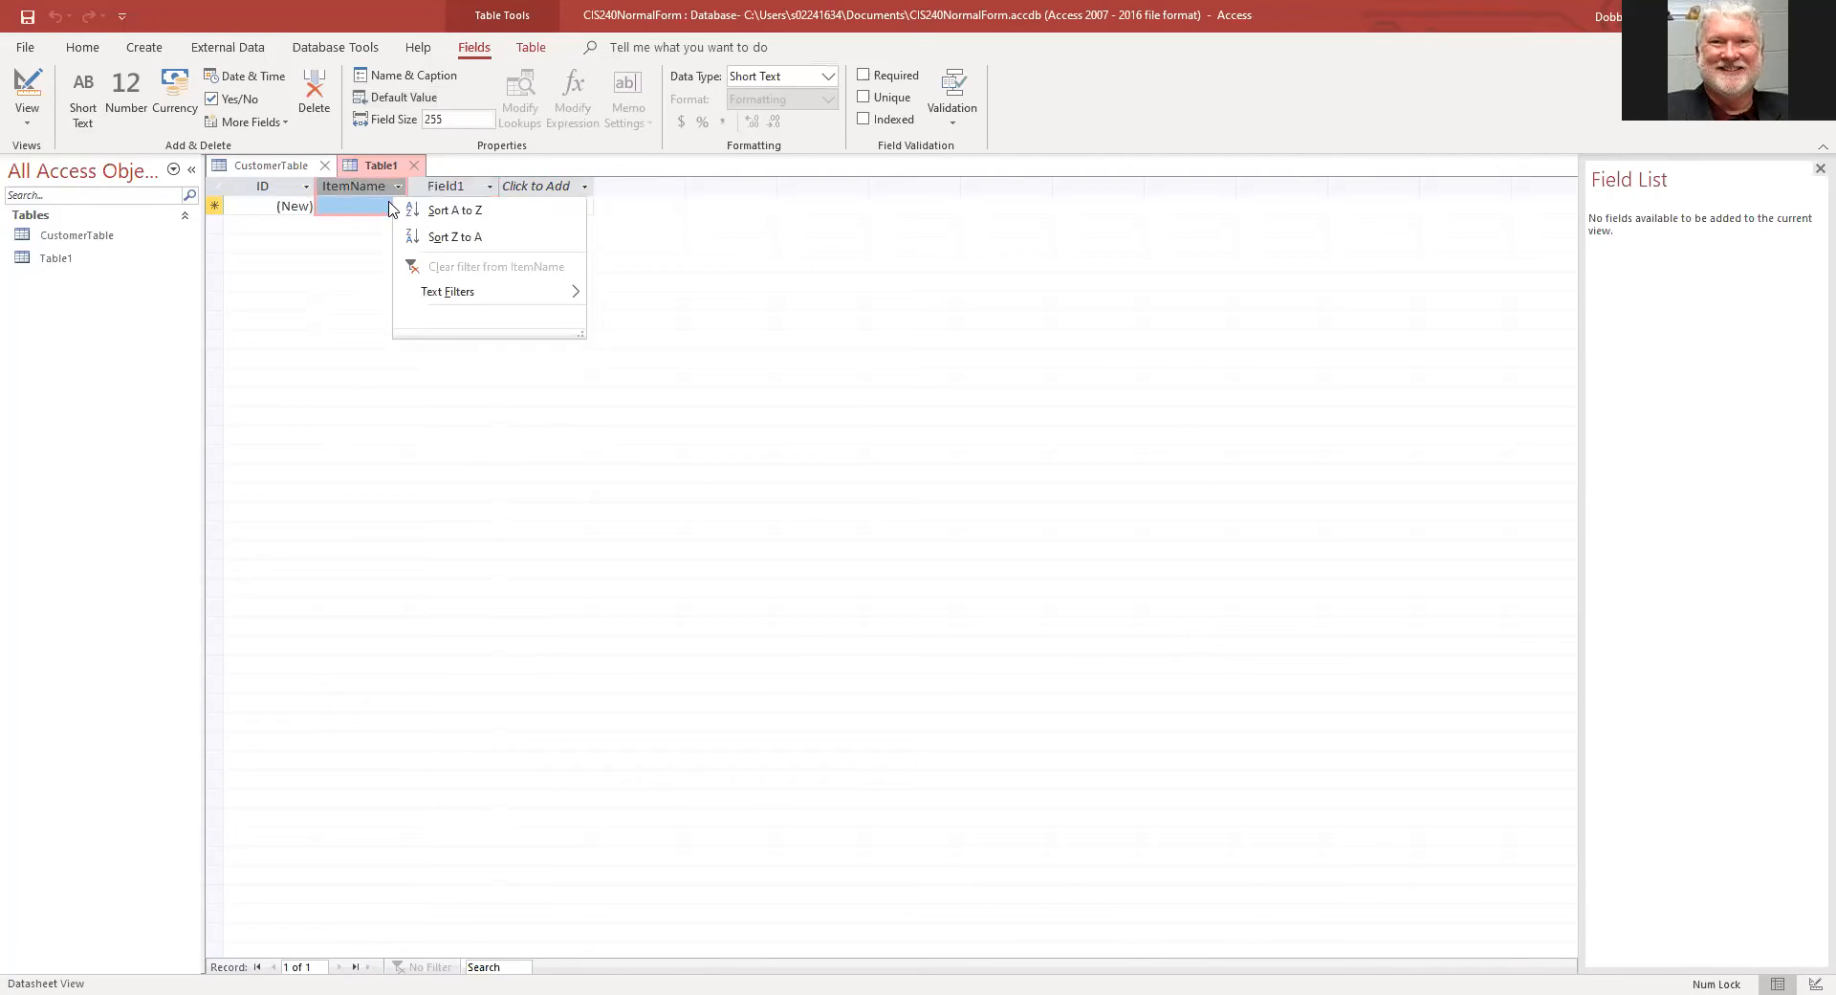
click(351, 207)
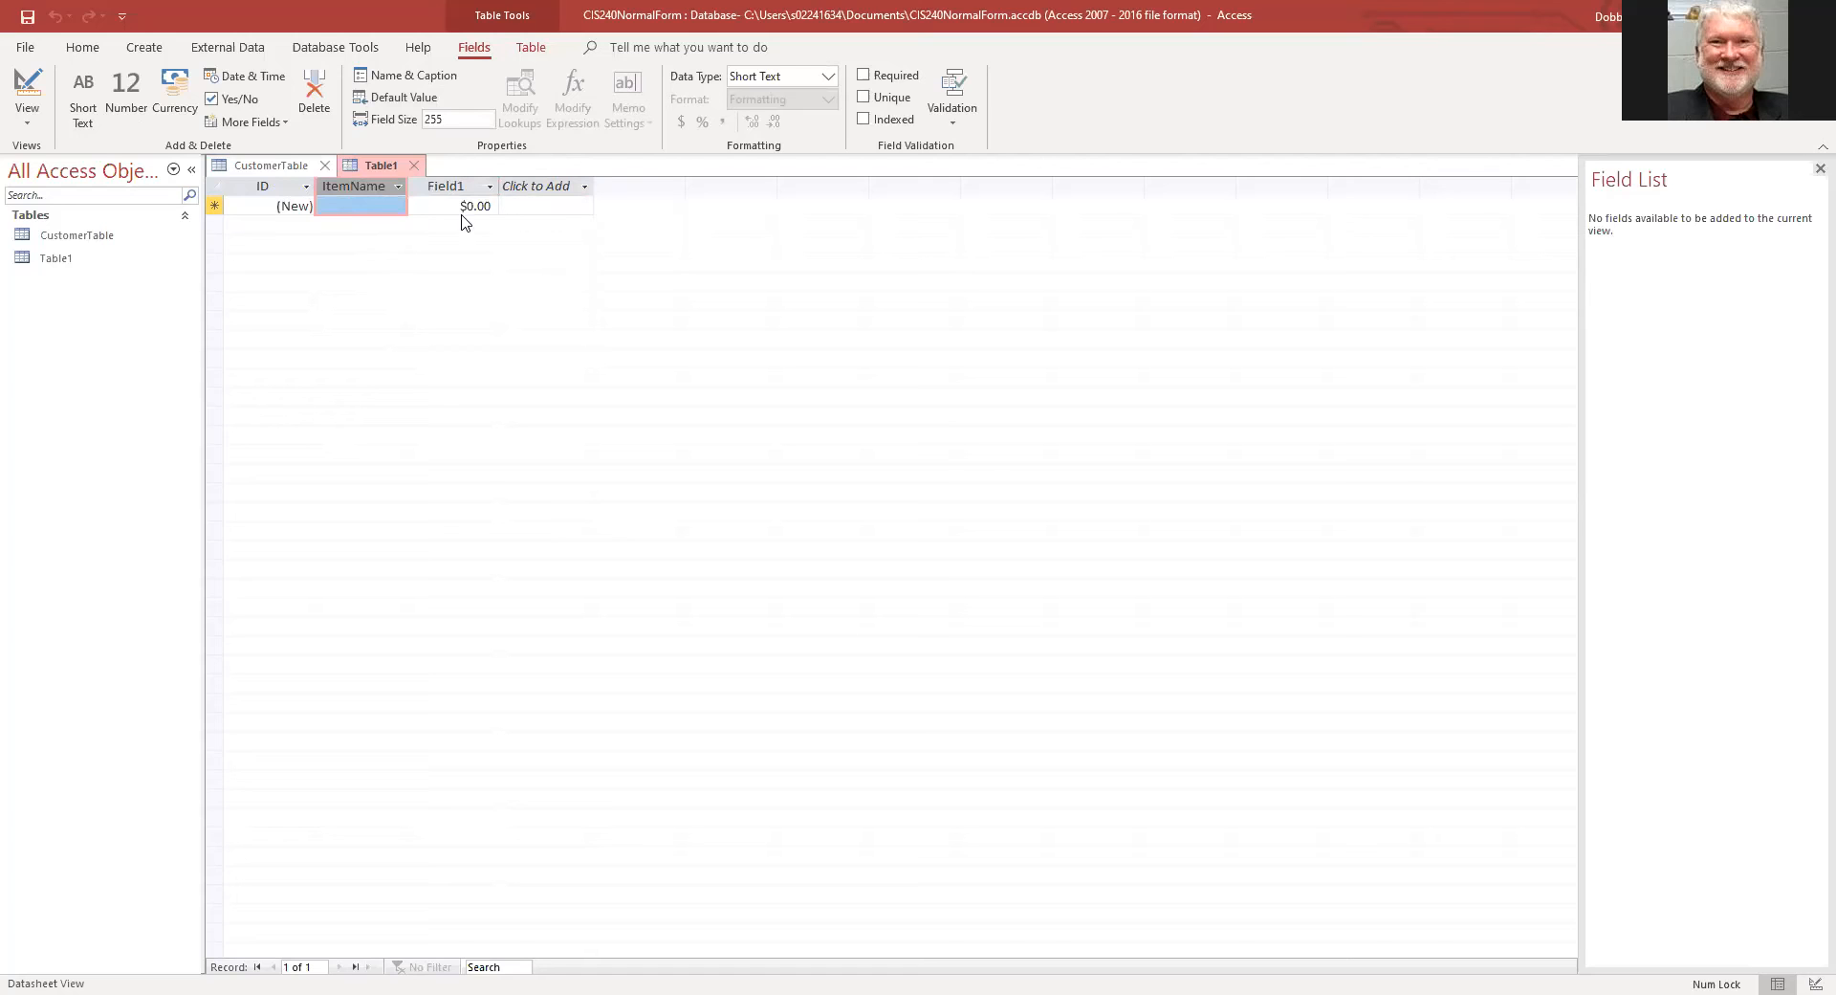
click(453, 184)
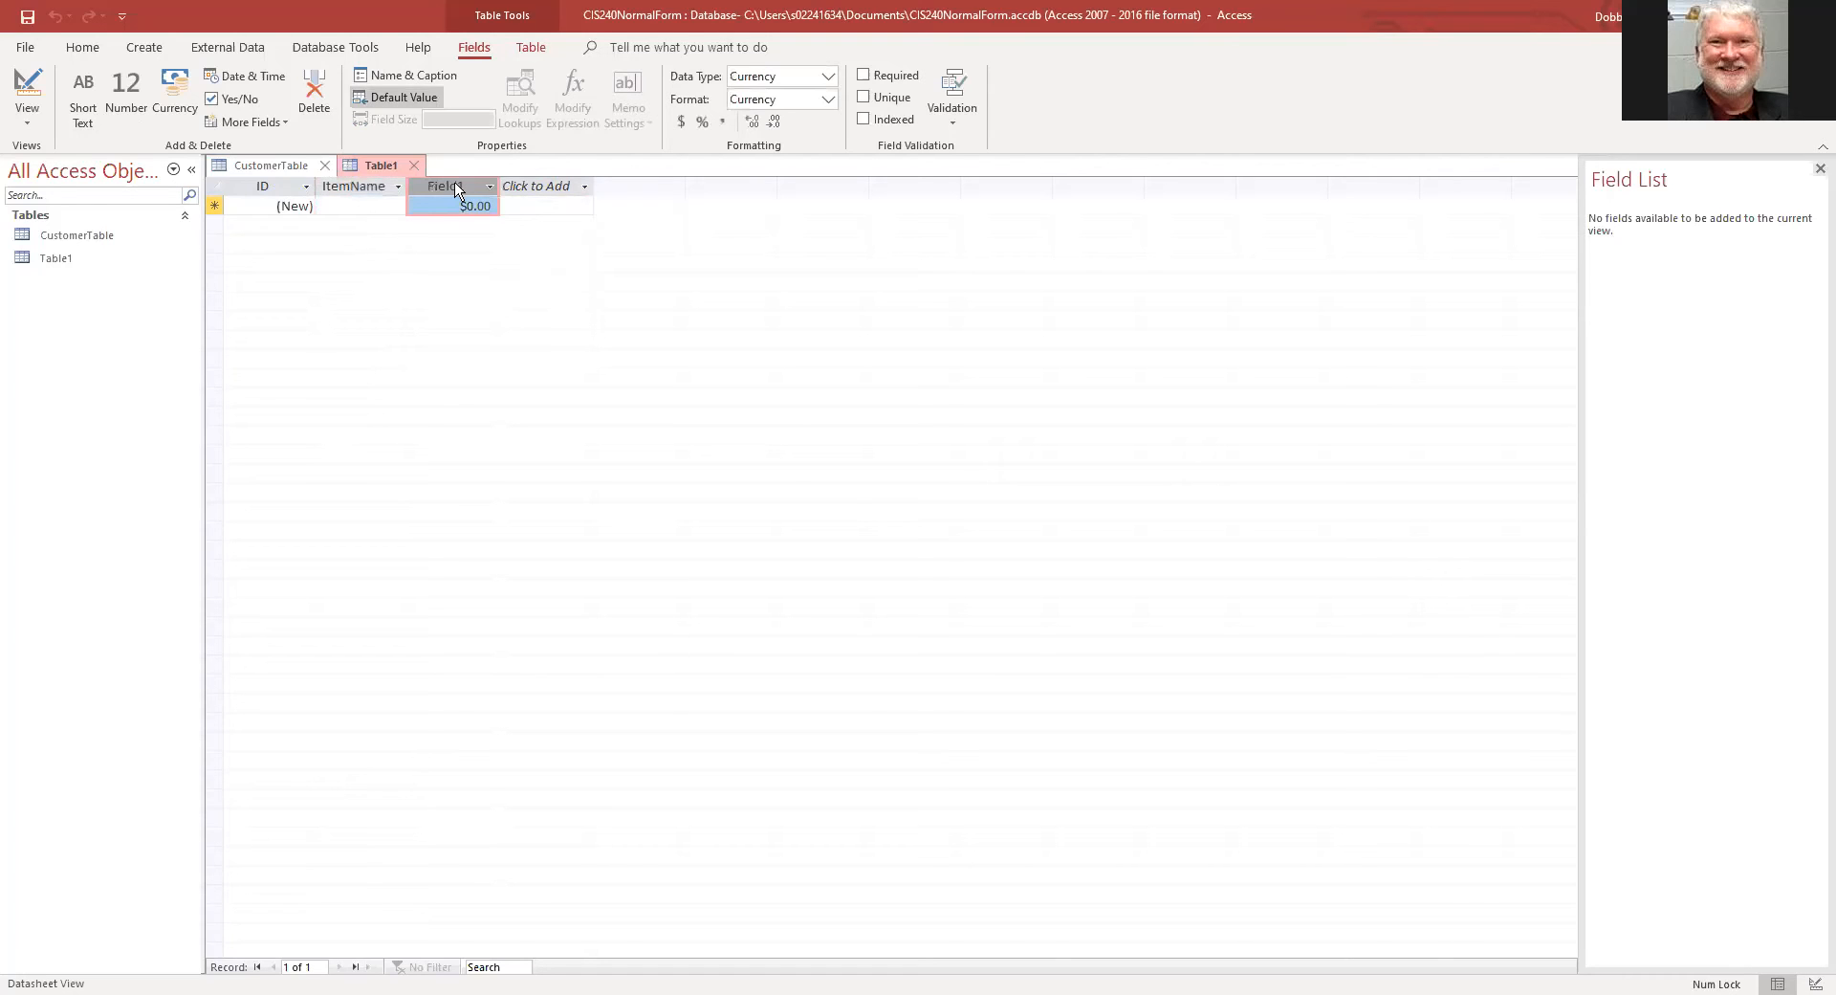
double_click(454, 186)
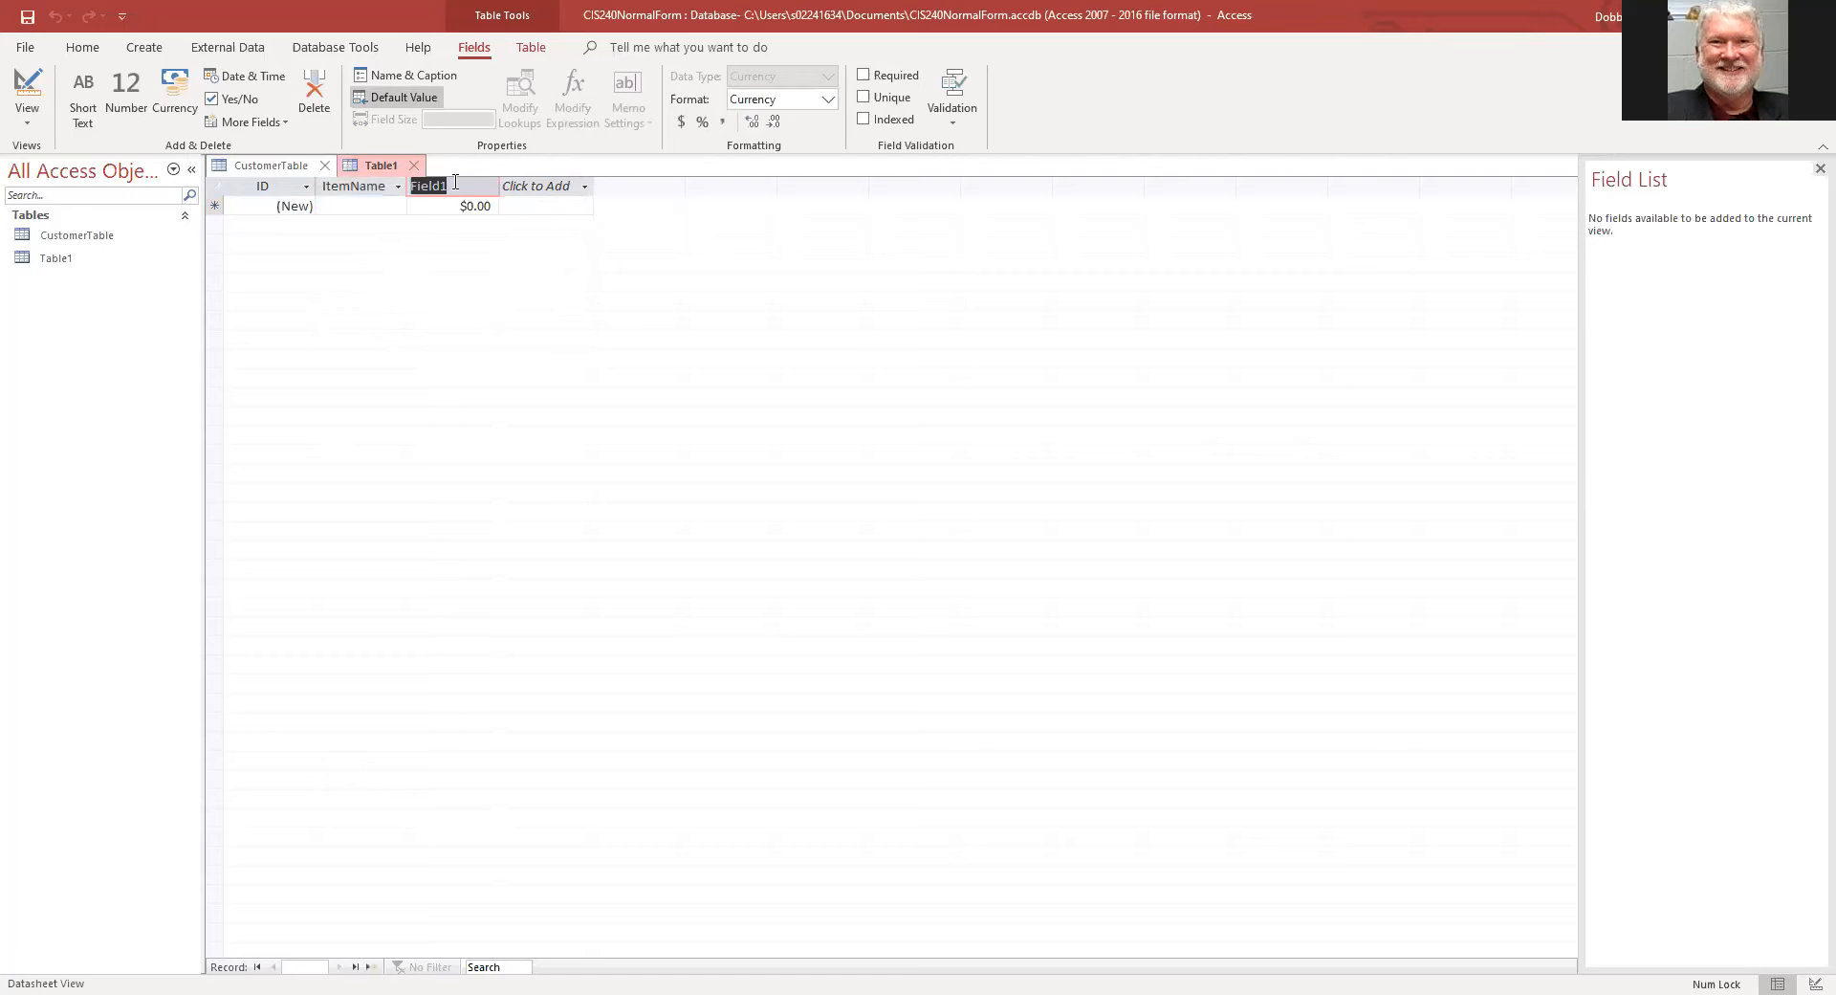
text(ItemPrice)
key(Return)
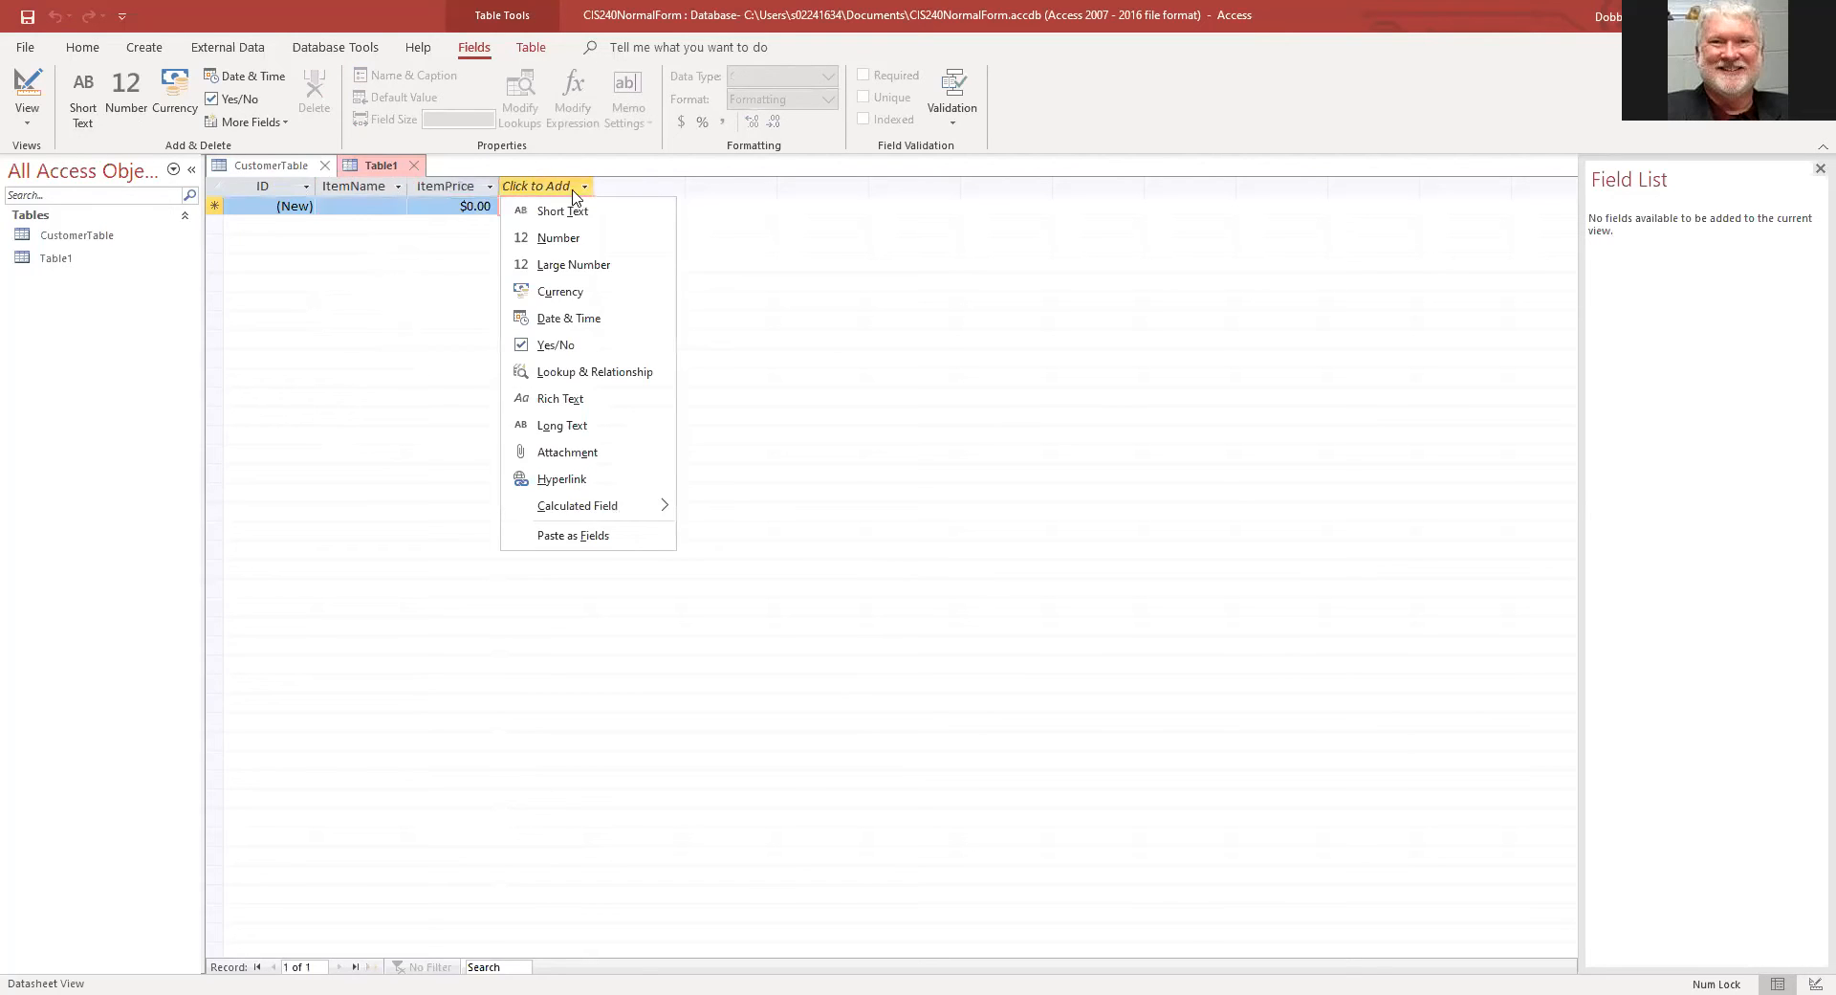
key(Escape)
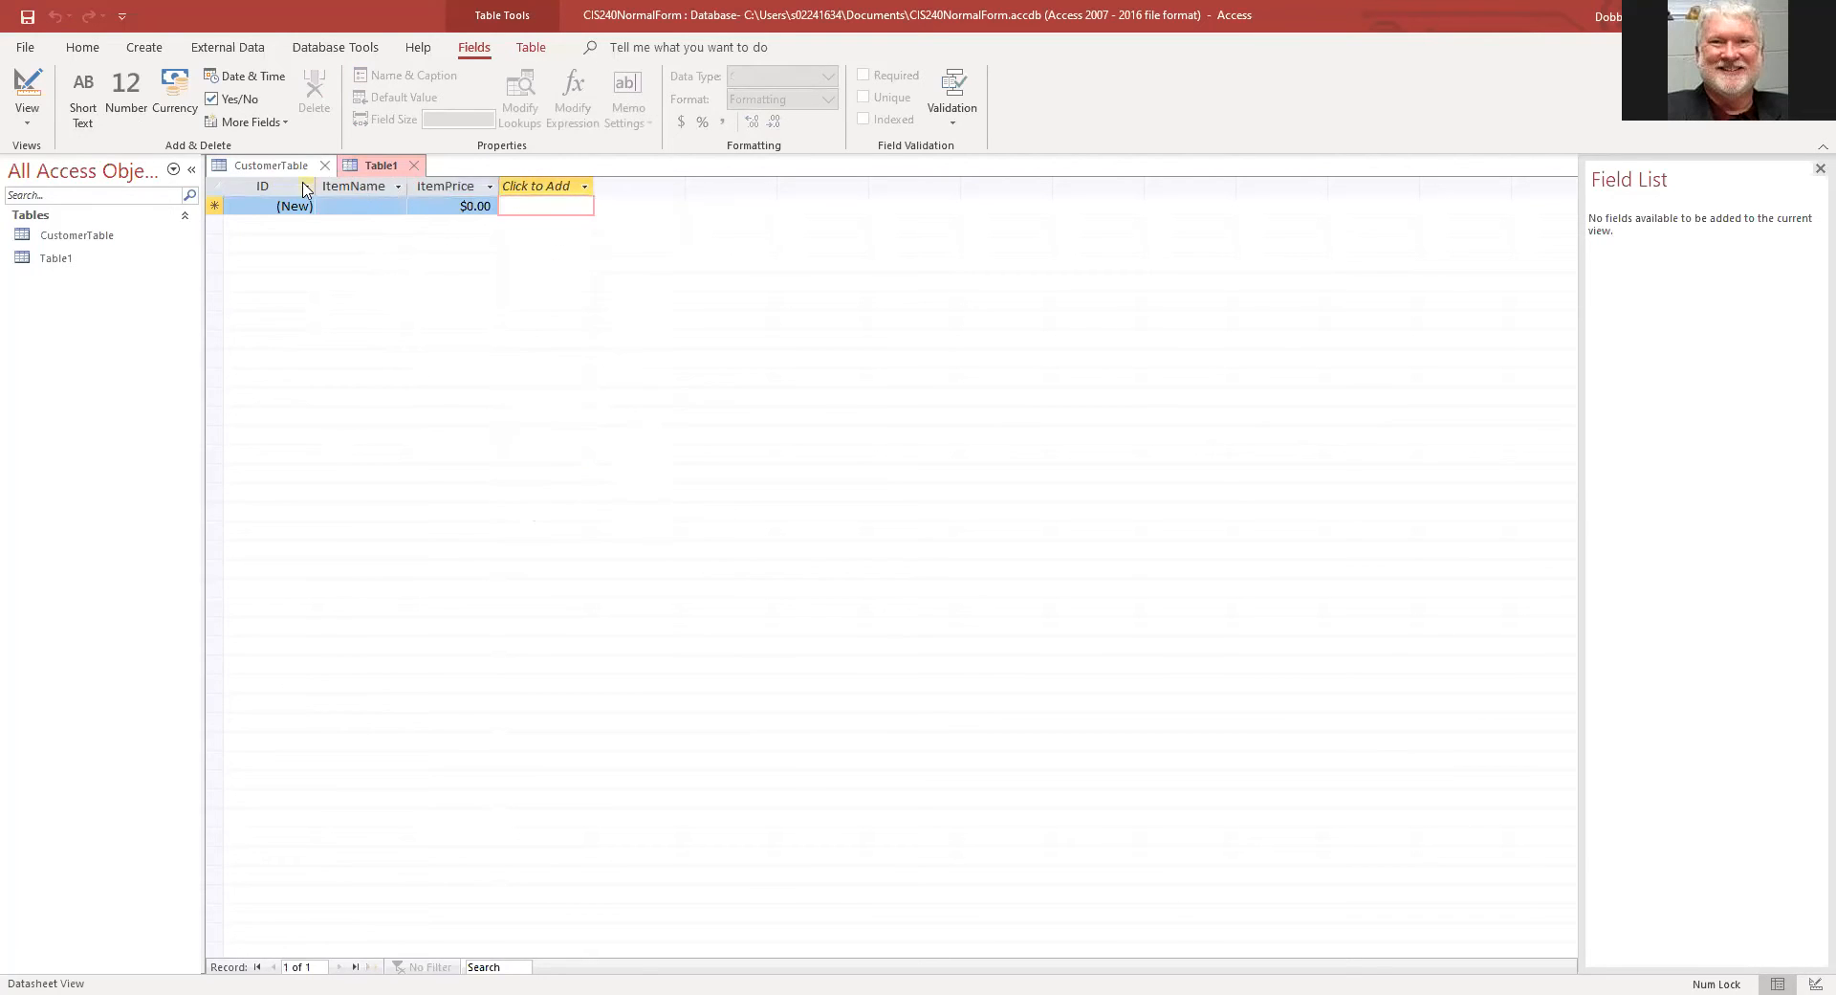
Step: Switch the new table to Design View, saving it under the name ItemTable
click(22, 80)
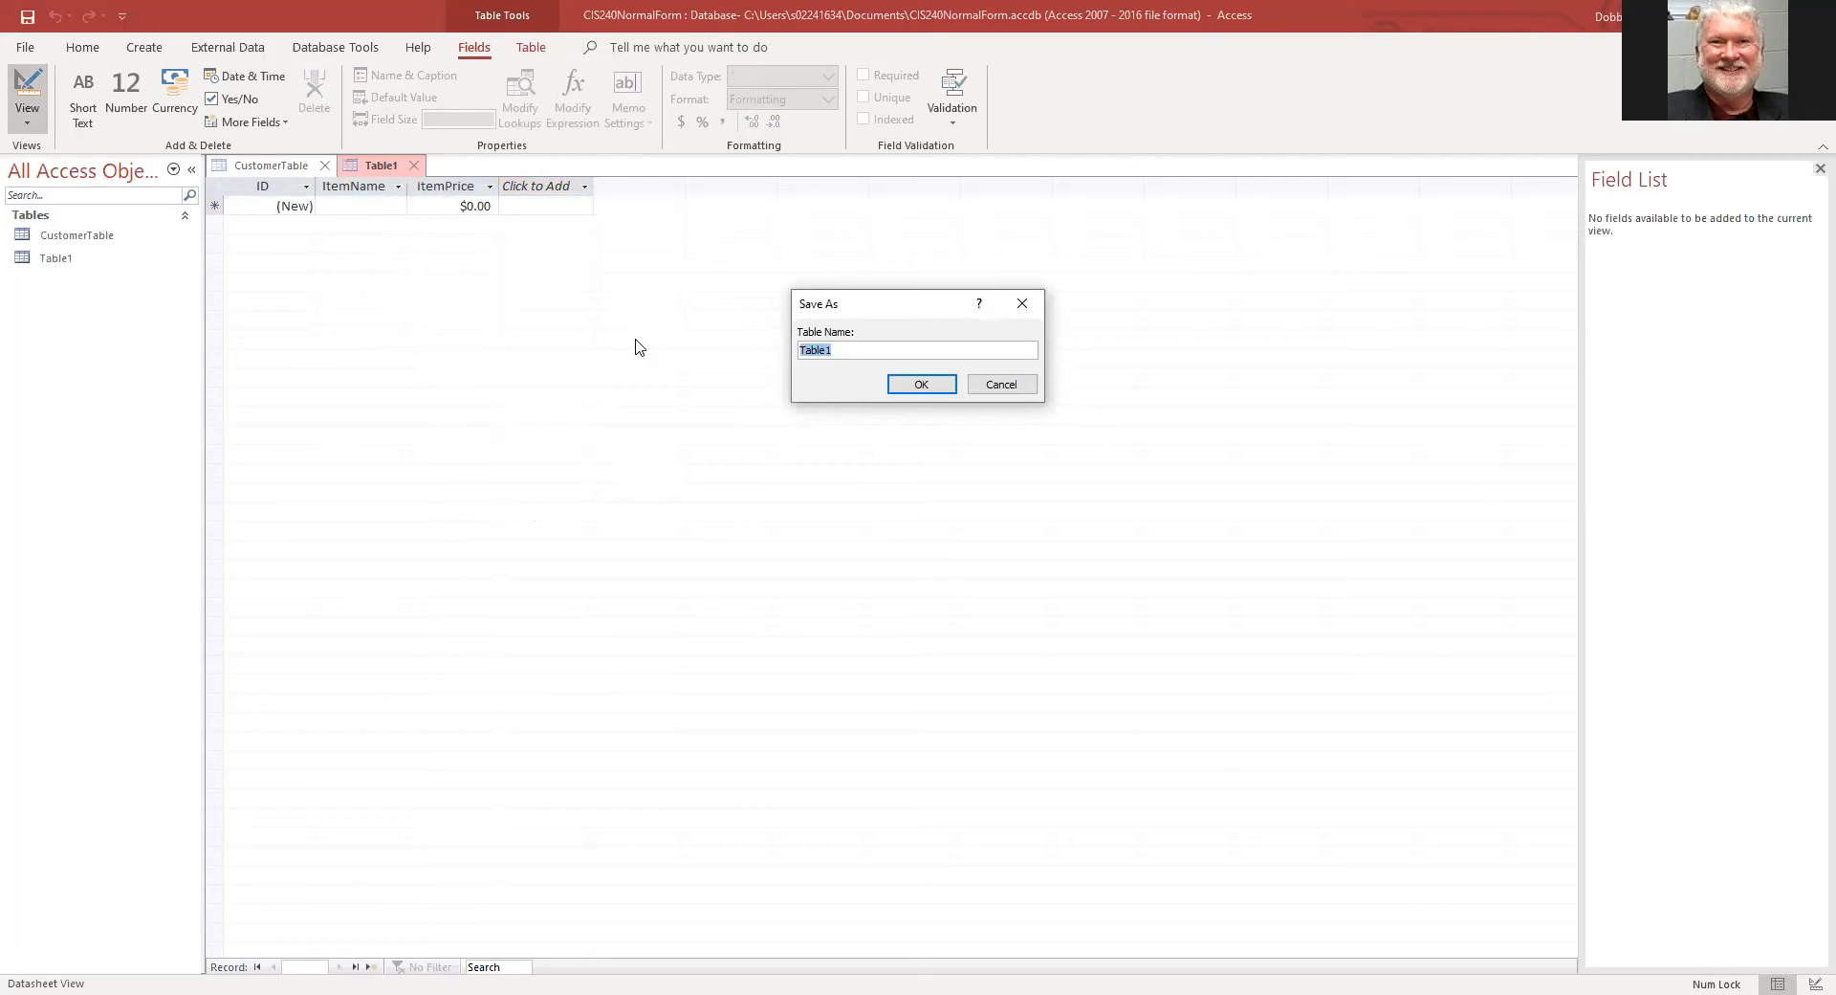
text(ItemTable)
key(Return)
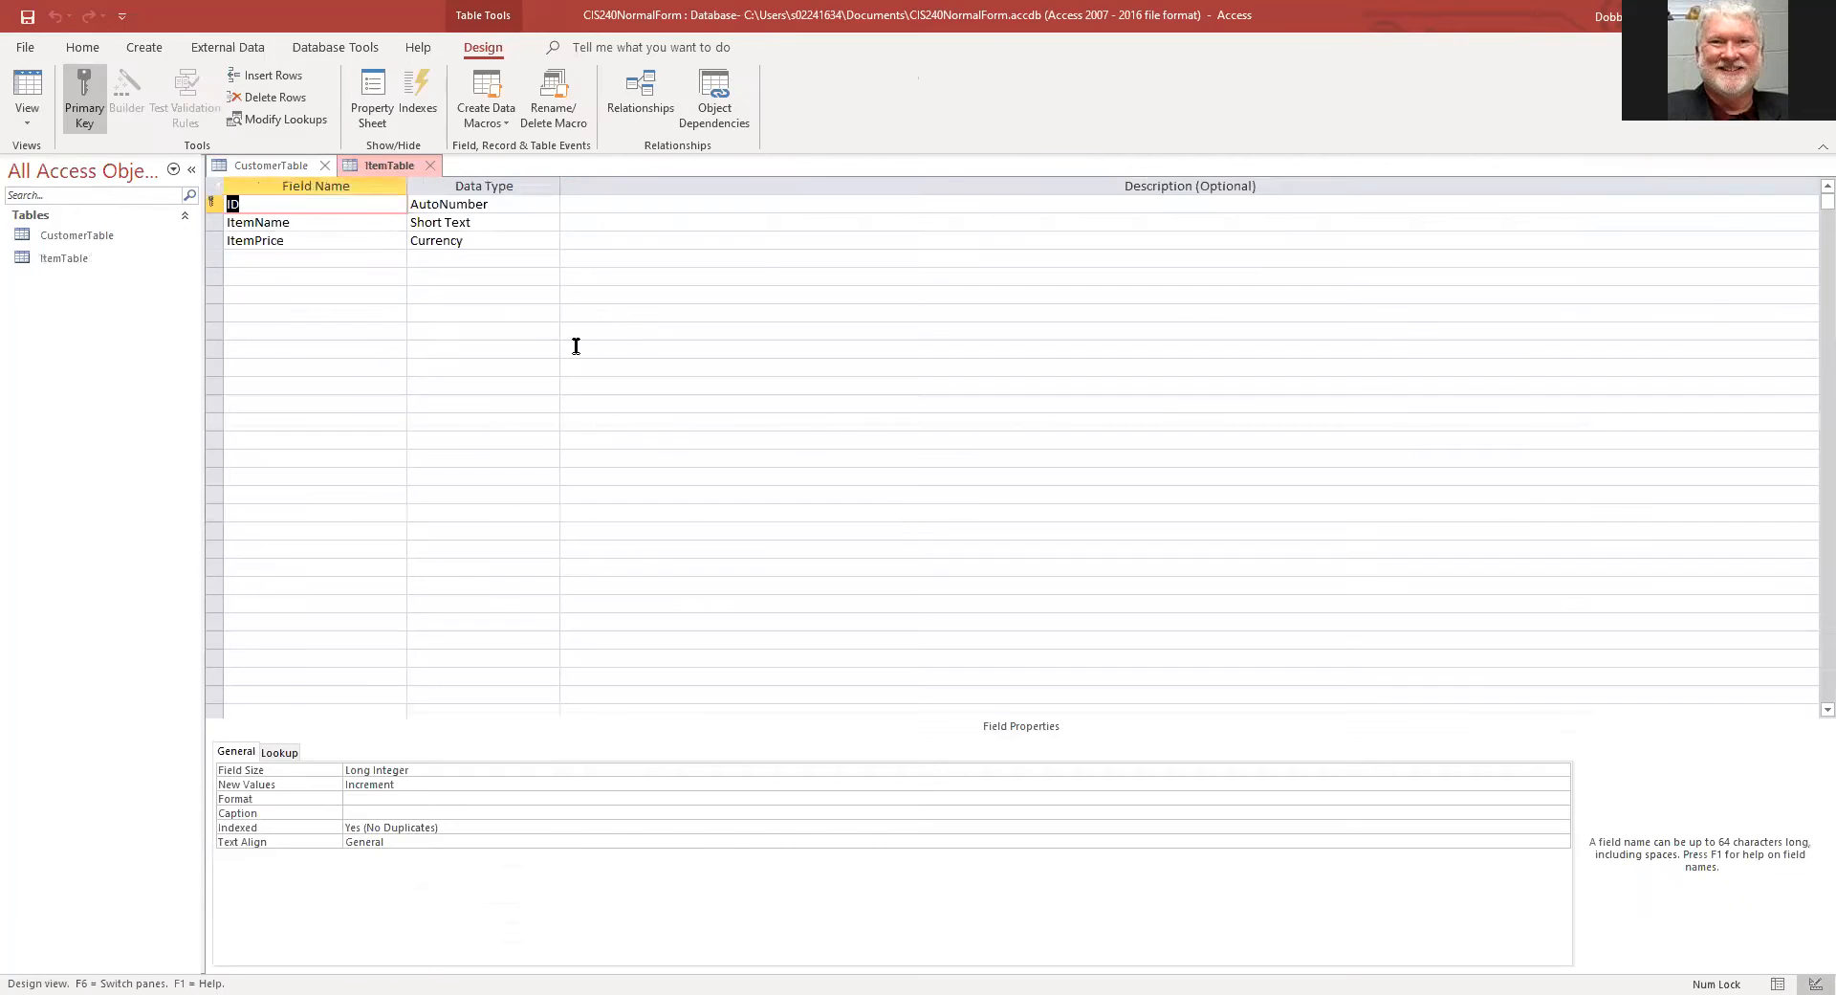
Step: Rename ItemTable's ID field as ItemID, then save the table and return to Datasheet View
click(227, 205)
text(Item)
click(28, 90)
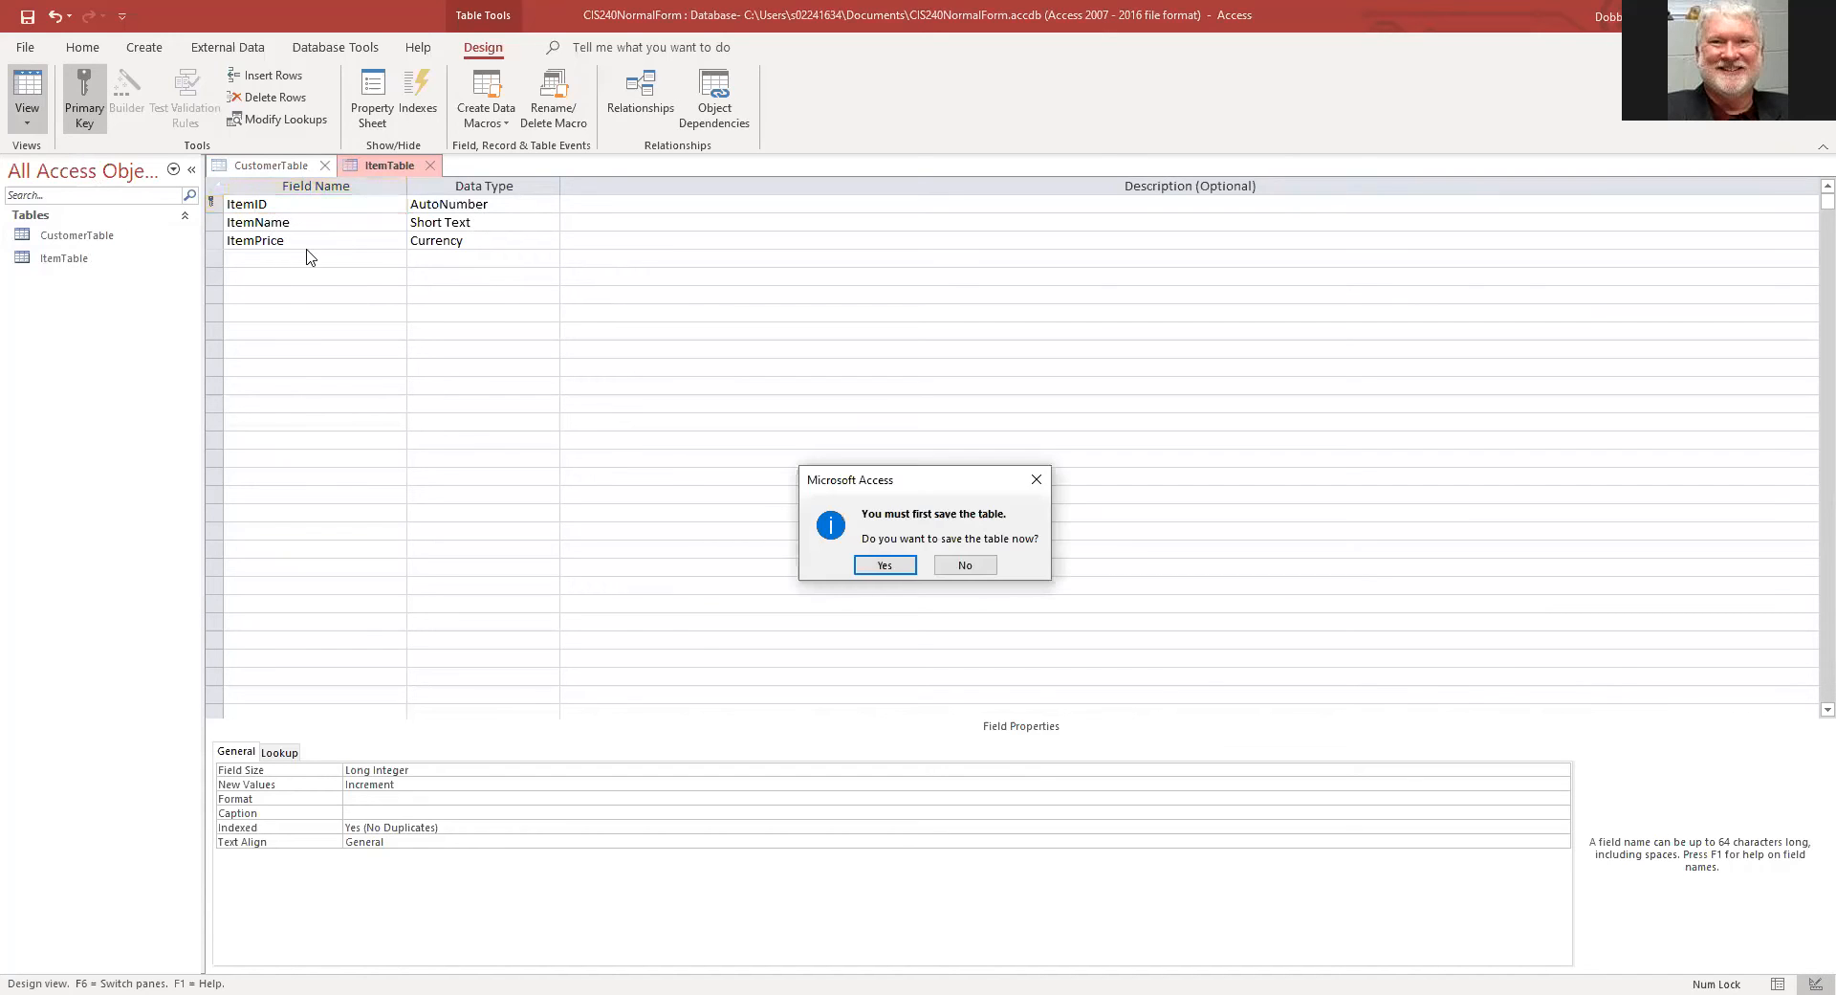
click(883, 565)
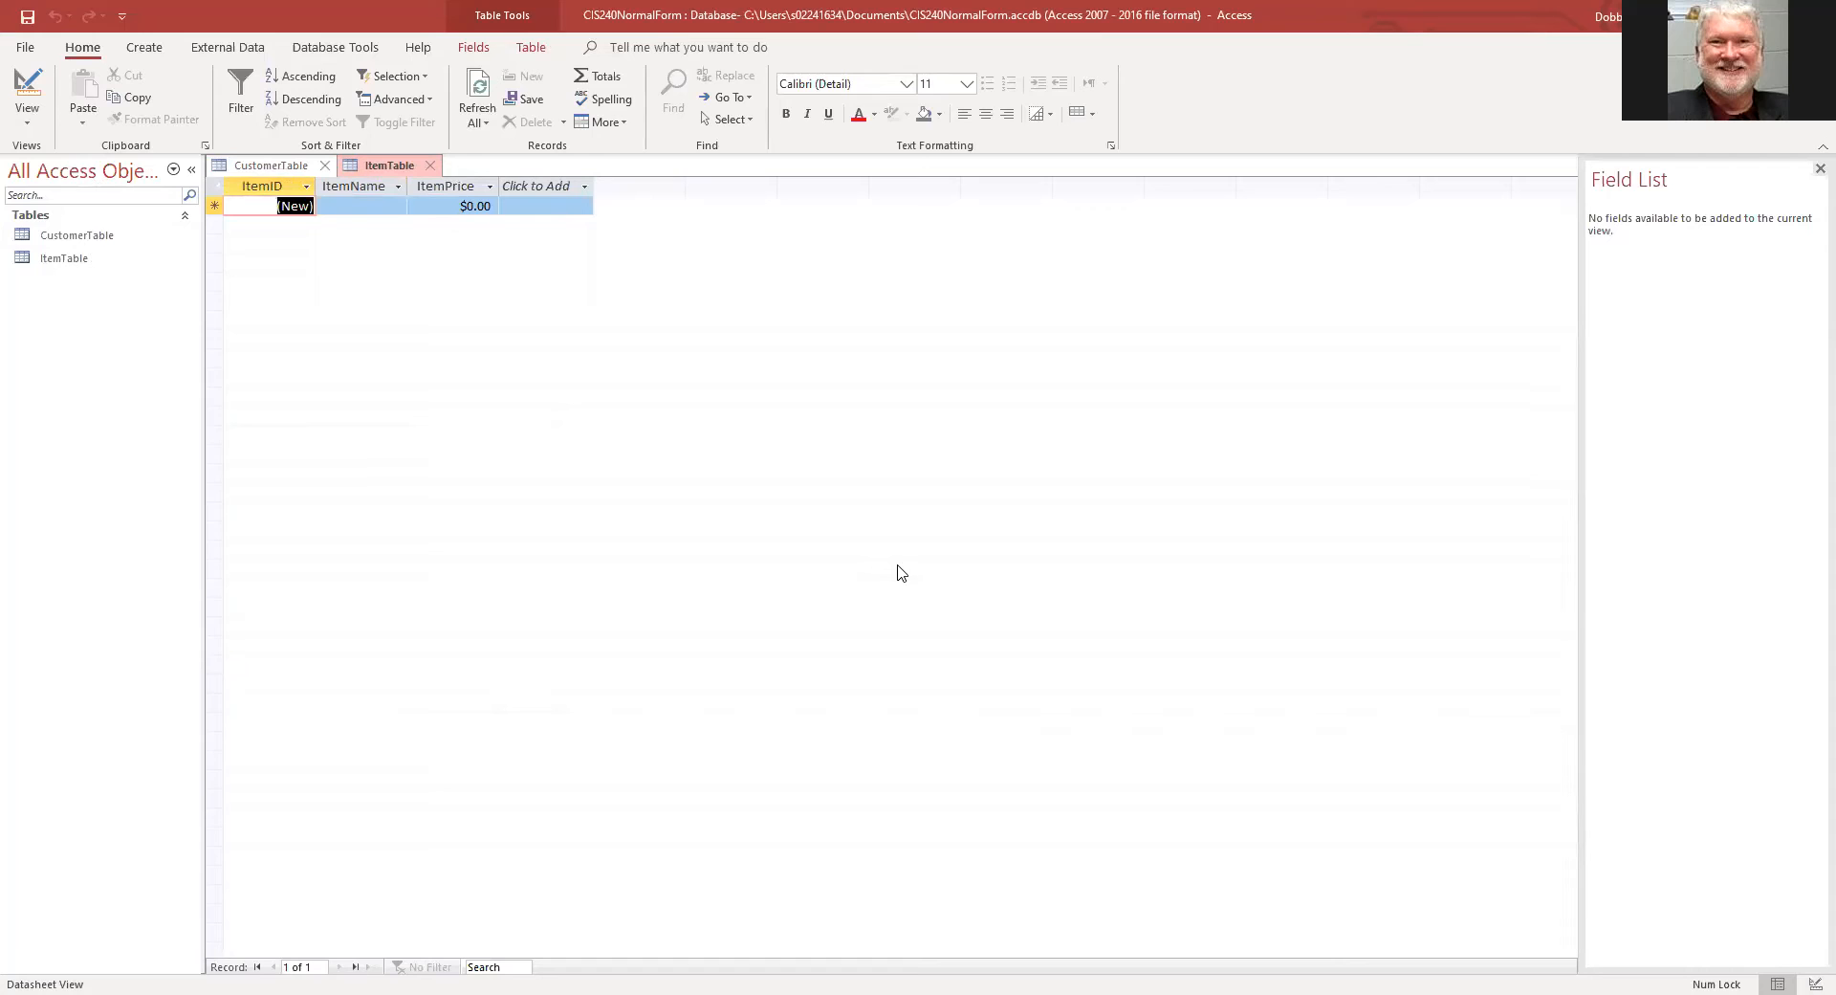
Step: Enter the first ItemTable record with the item name Slips and a price of 36
key(Tab)
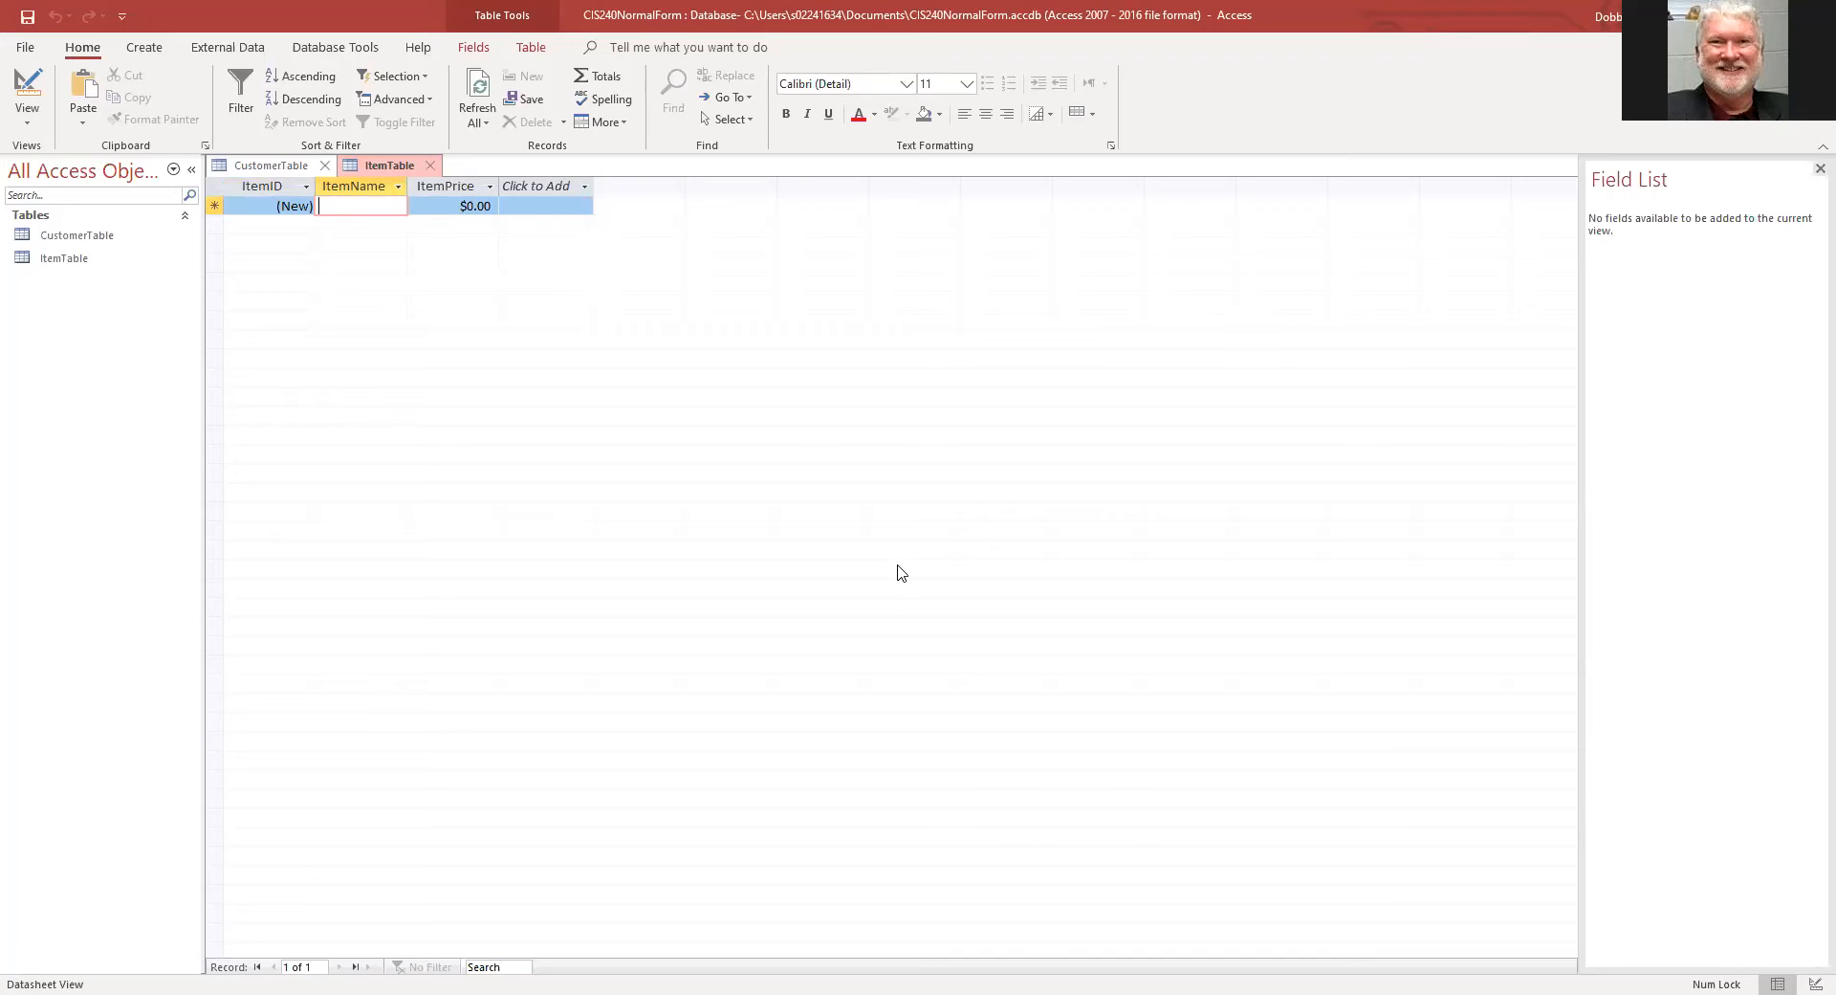
text(Slips)
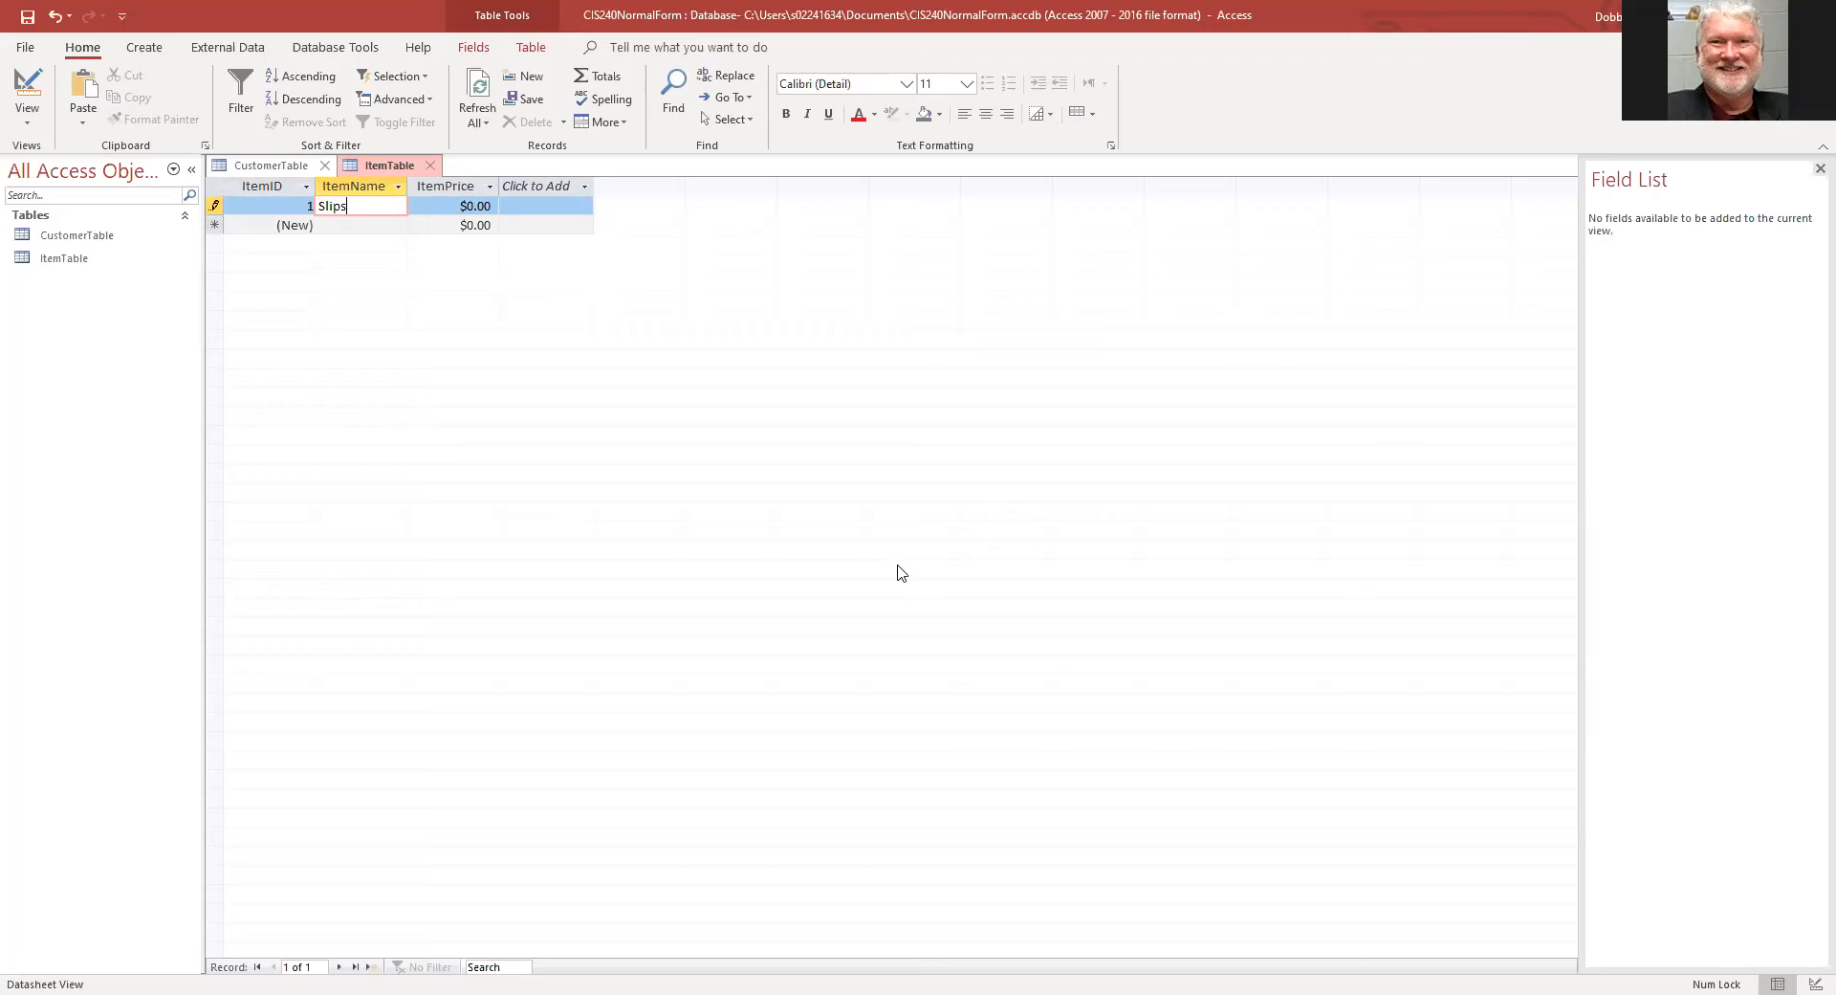
key(Tab)
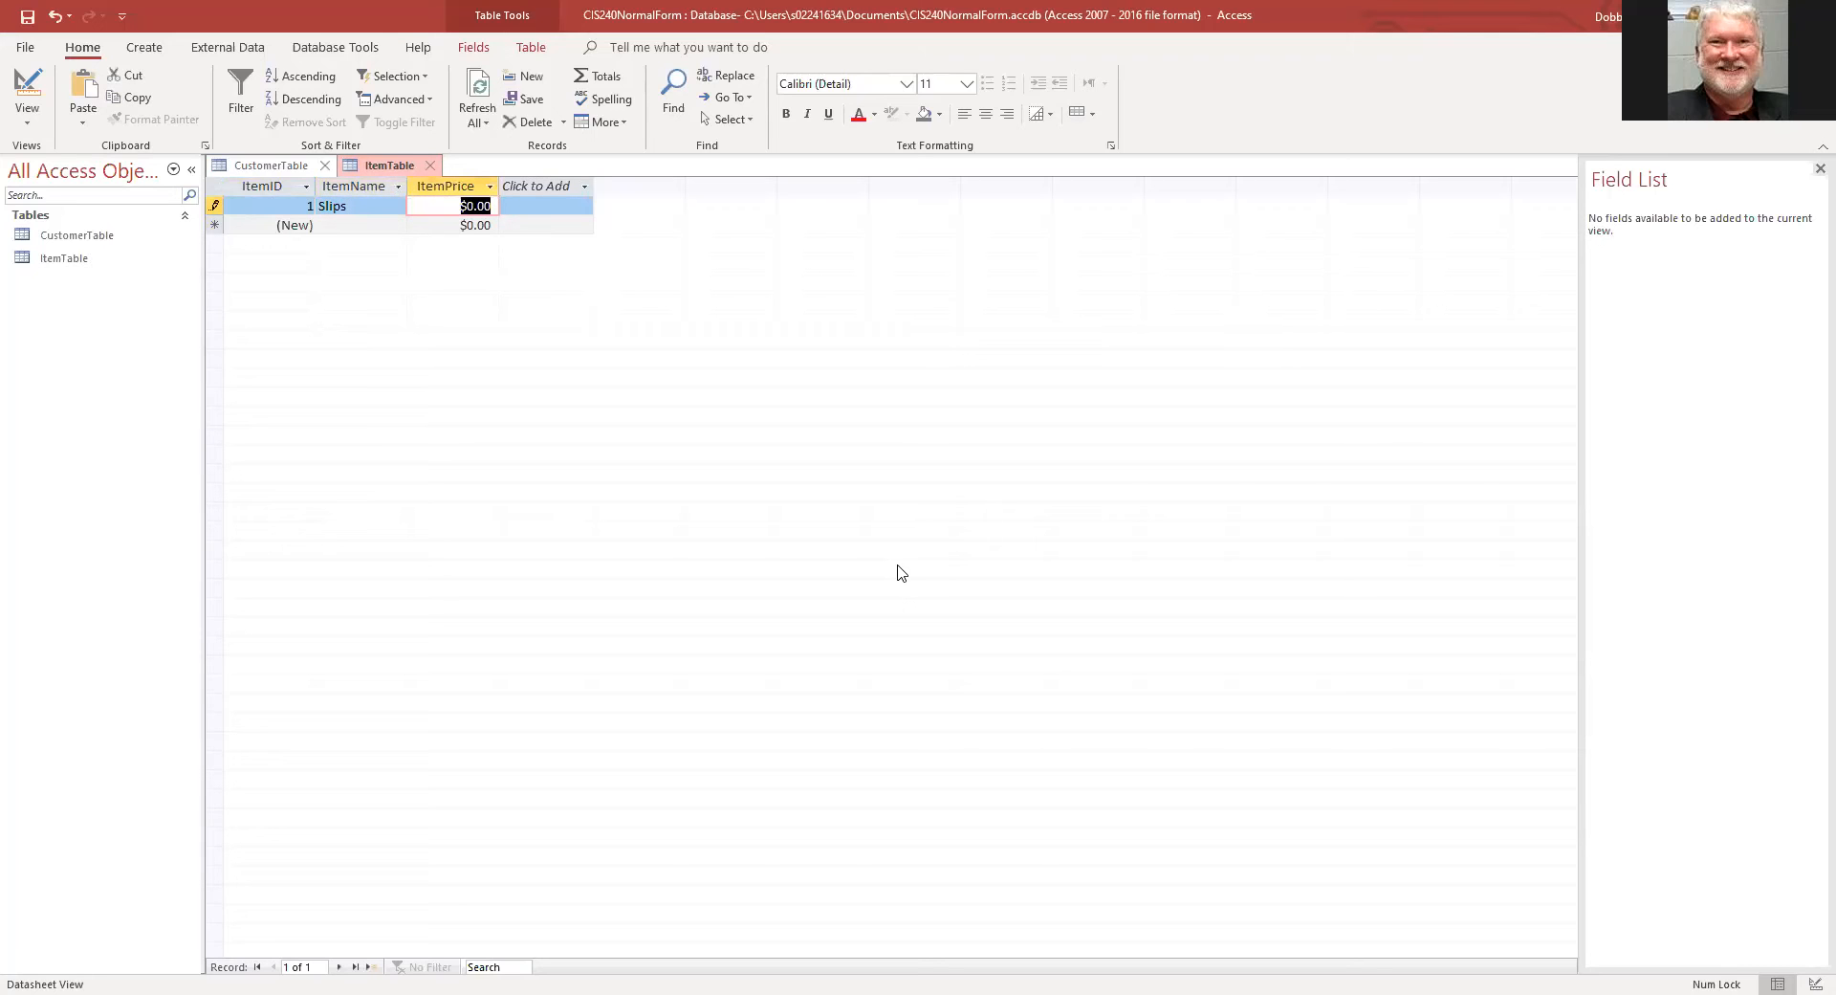
text(36)
key(Tab)
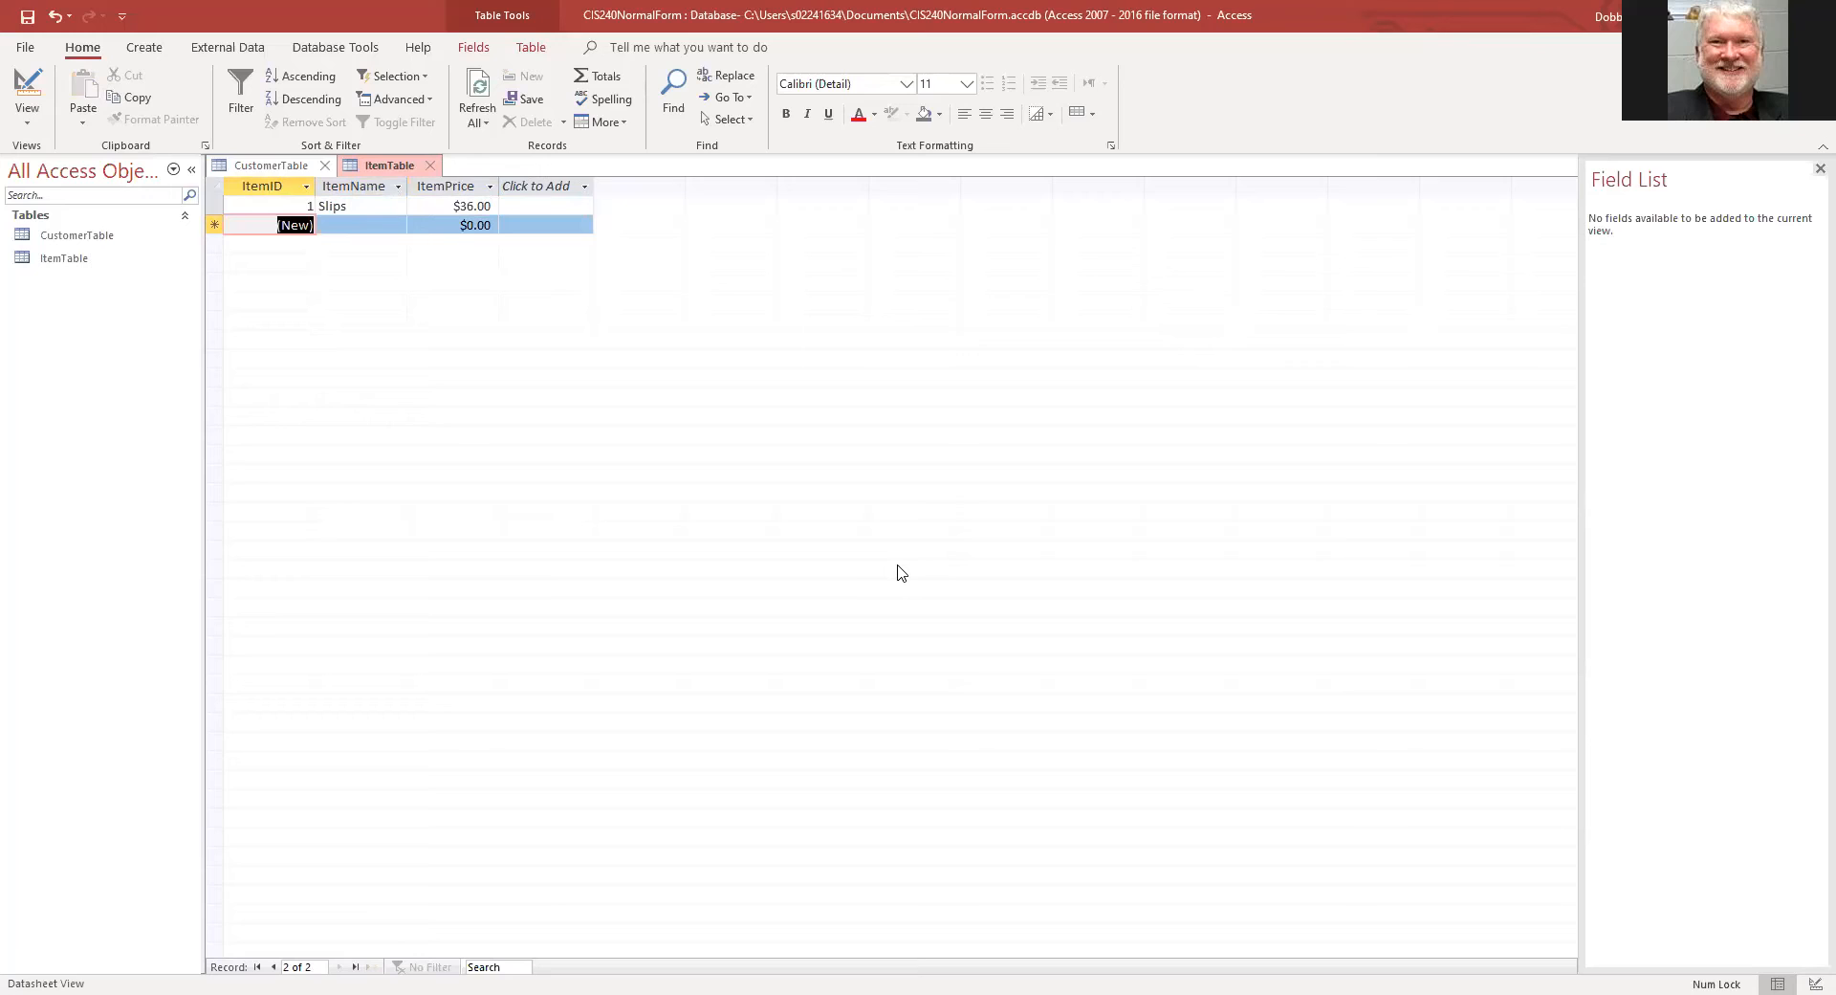
Step: Enter the second ItemTable record with the item name Clips and a price of 18
key(Tab)
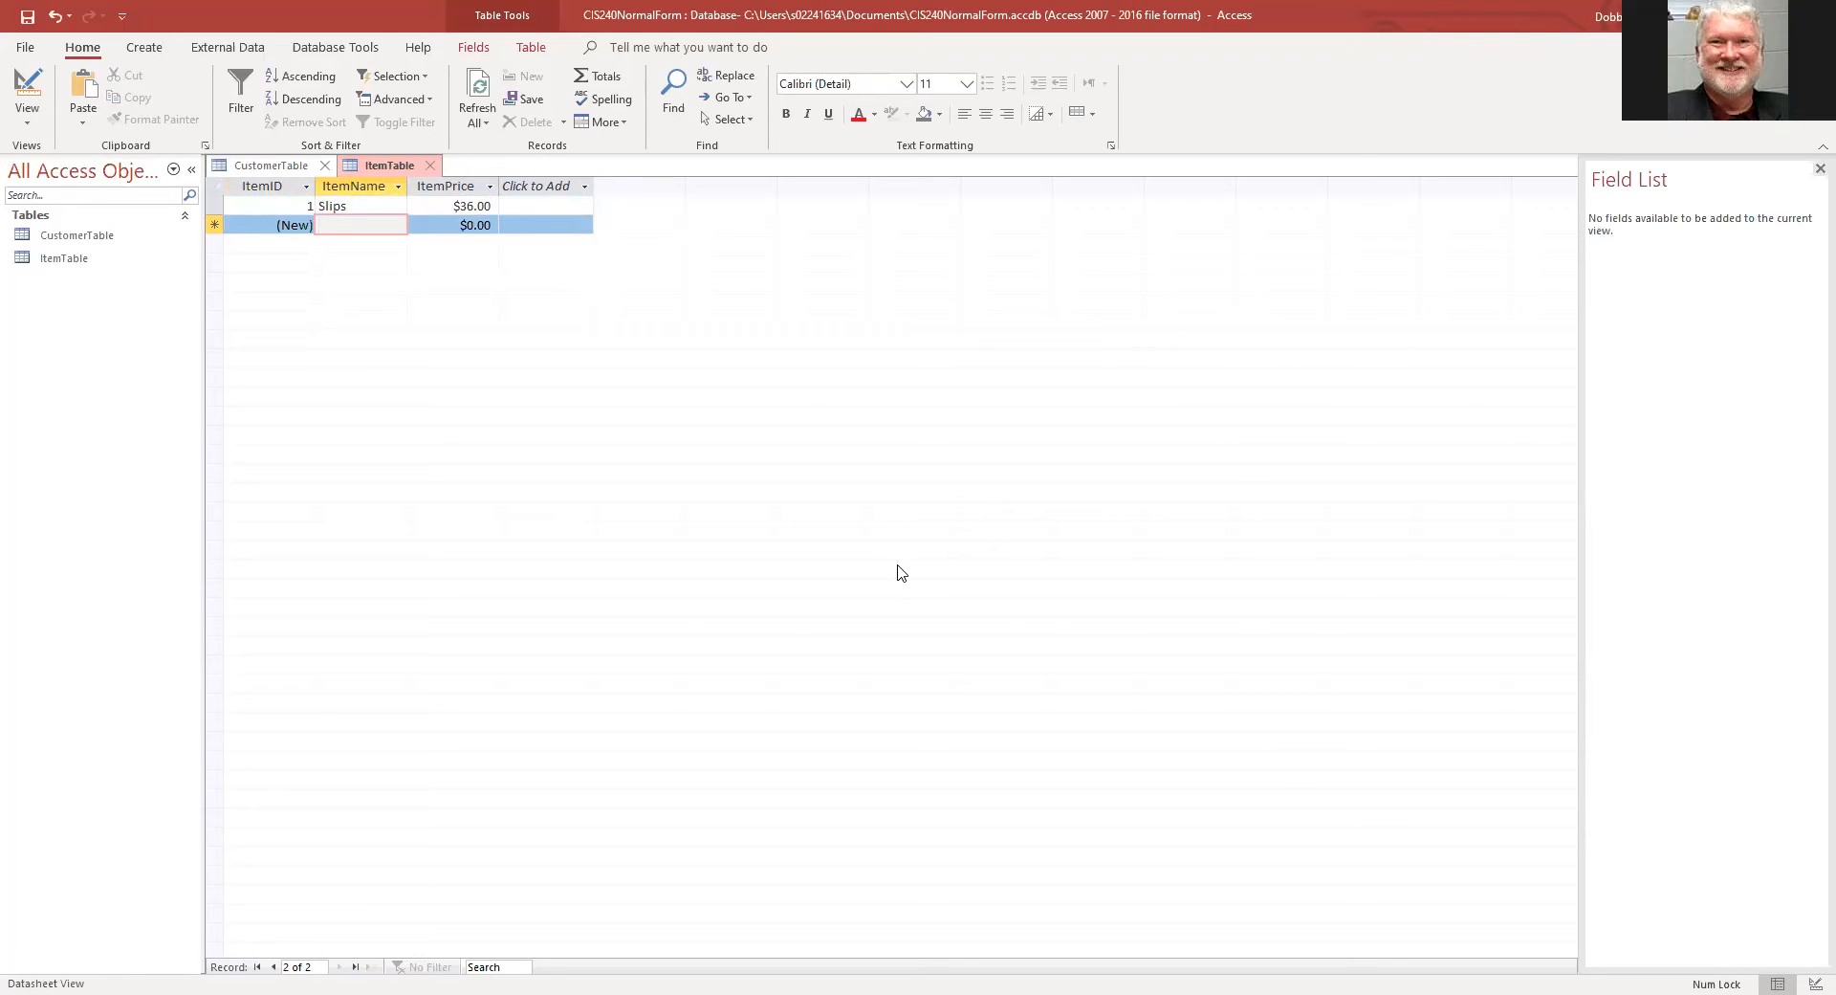
text(Clips)
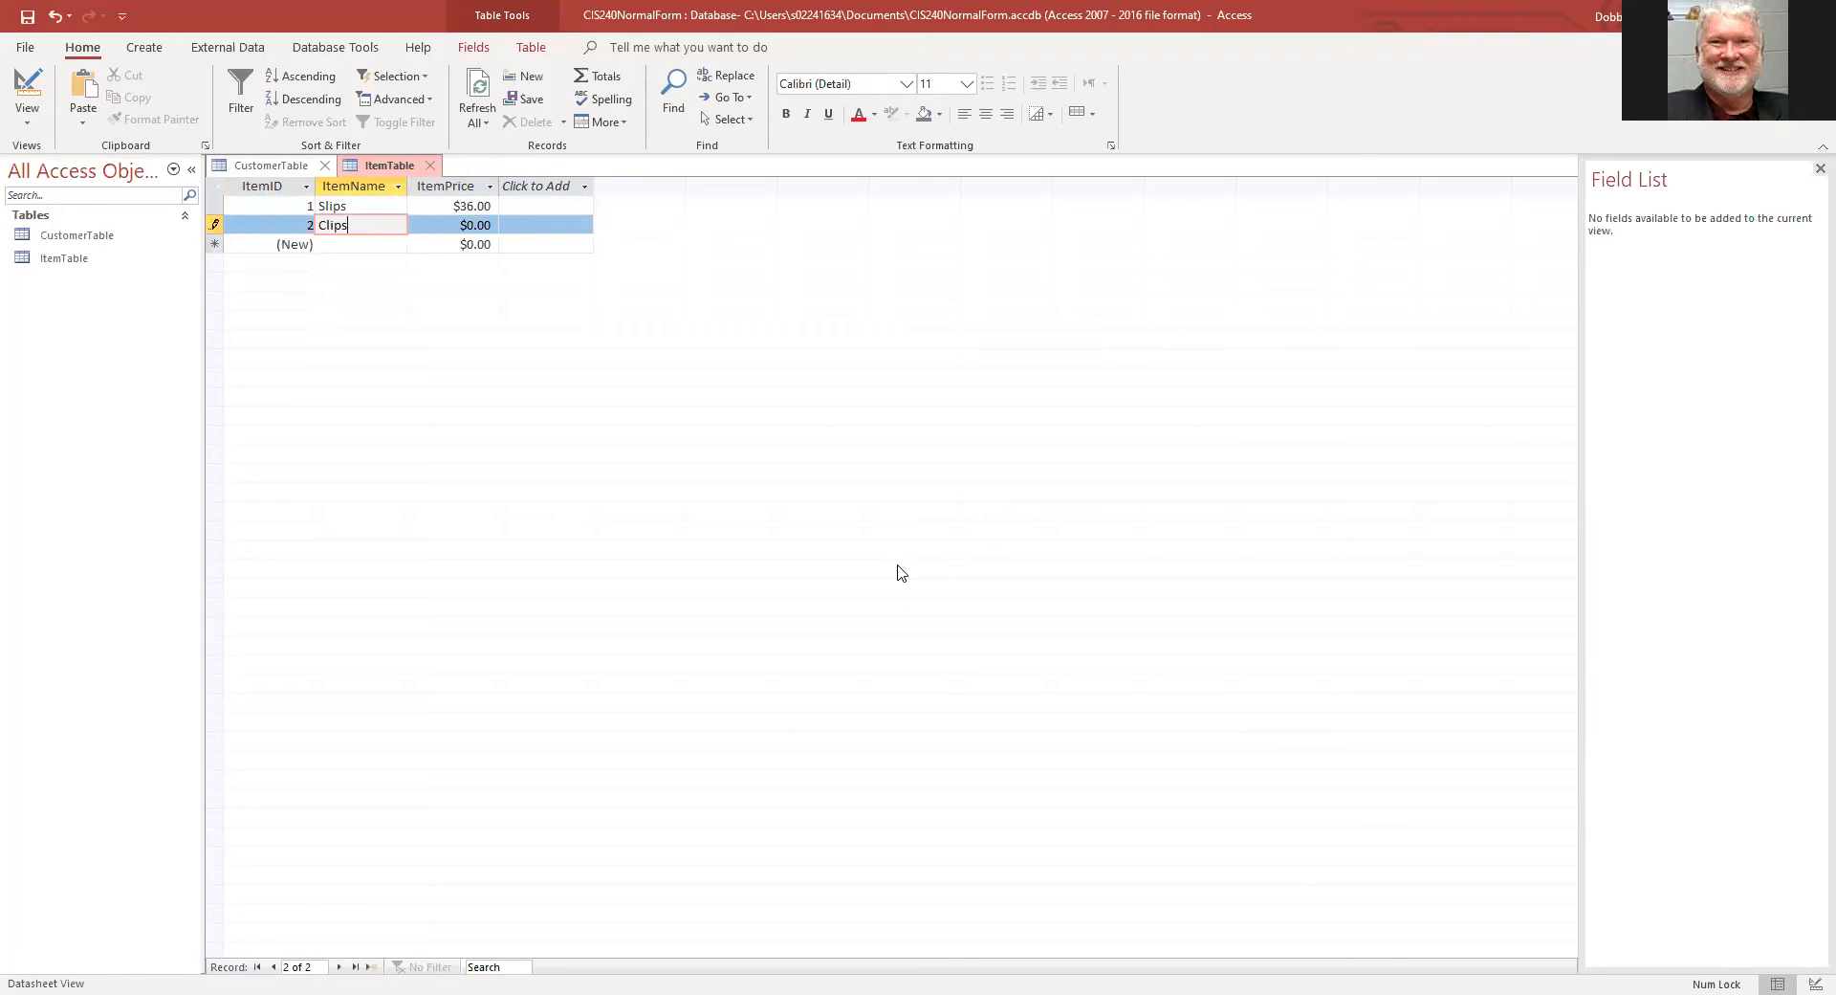
key(Tab)
text(18)
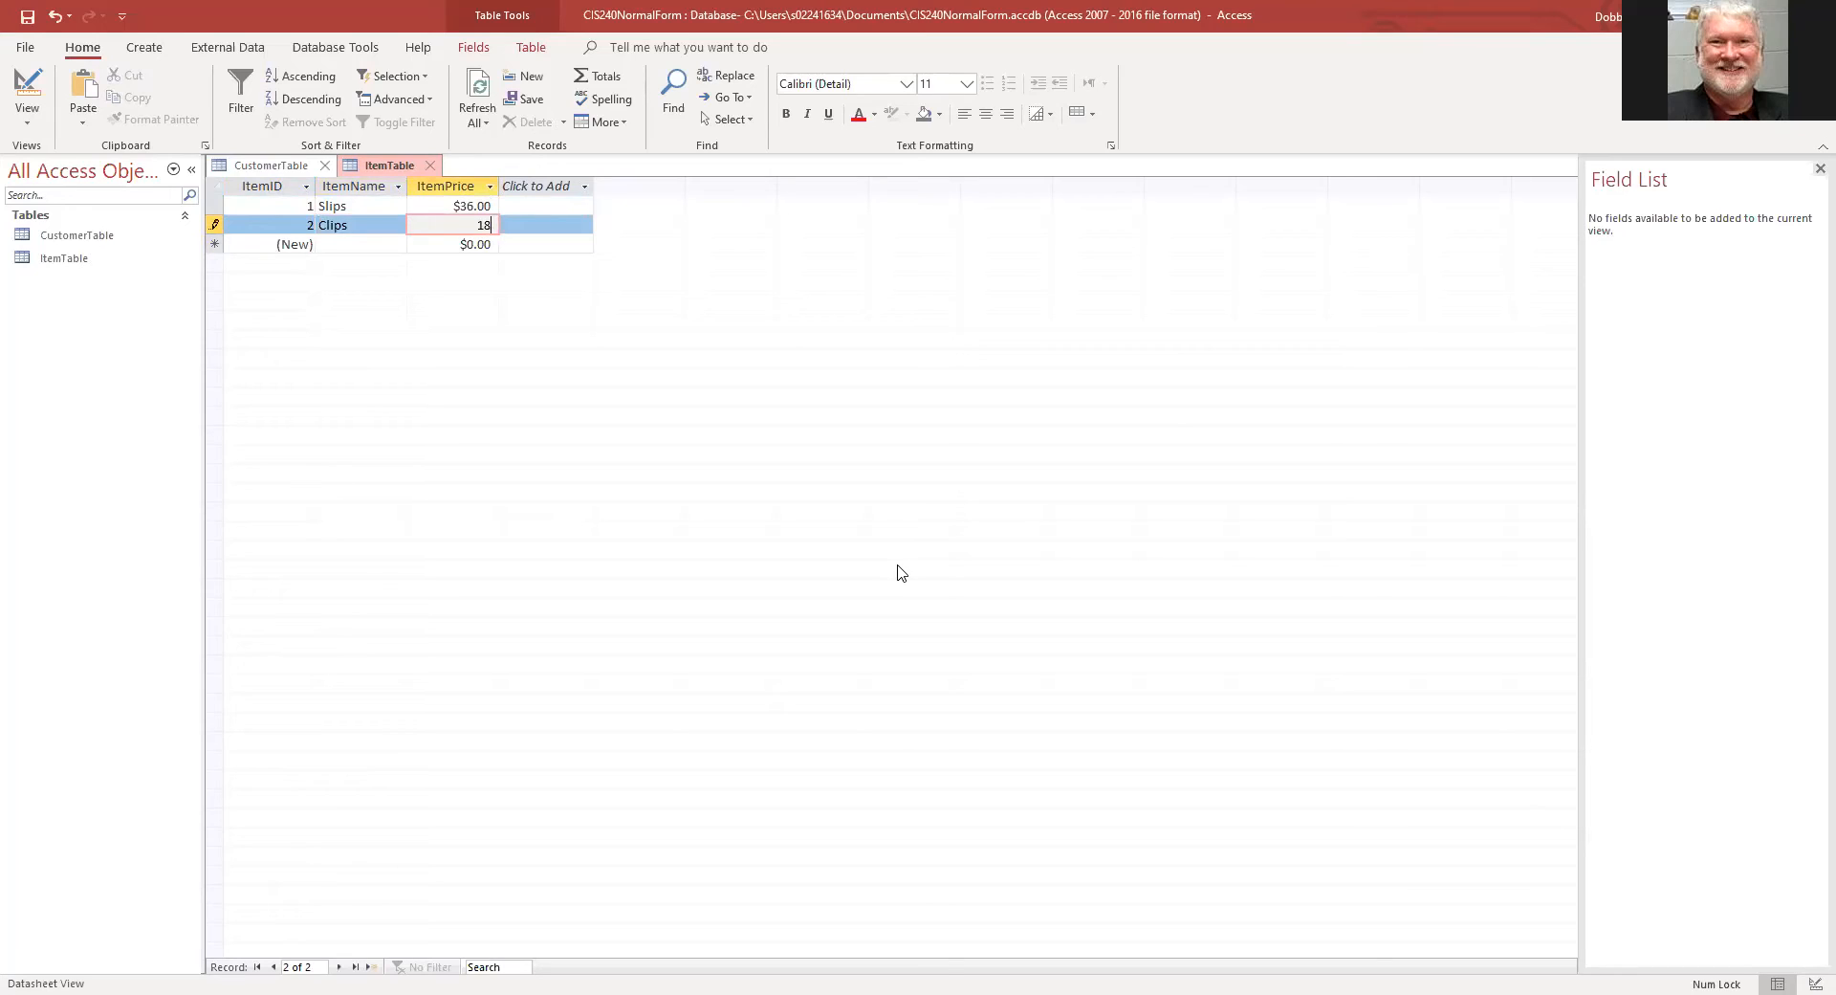
key(Tab)
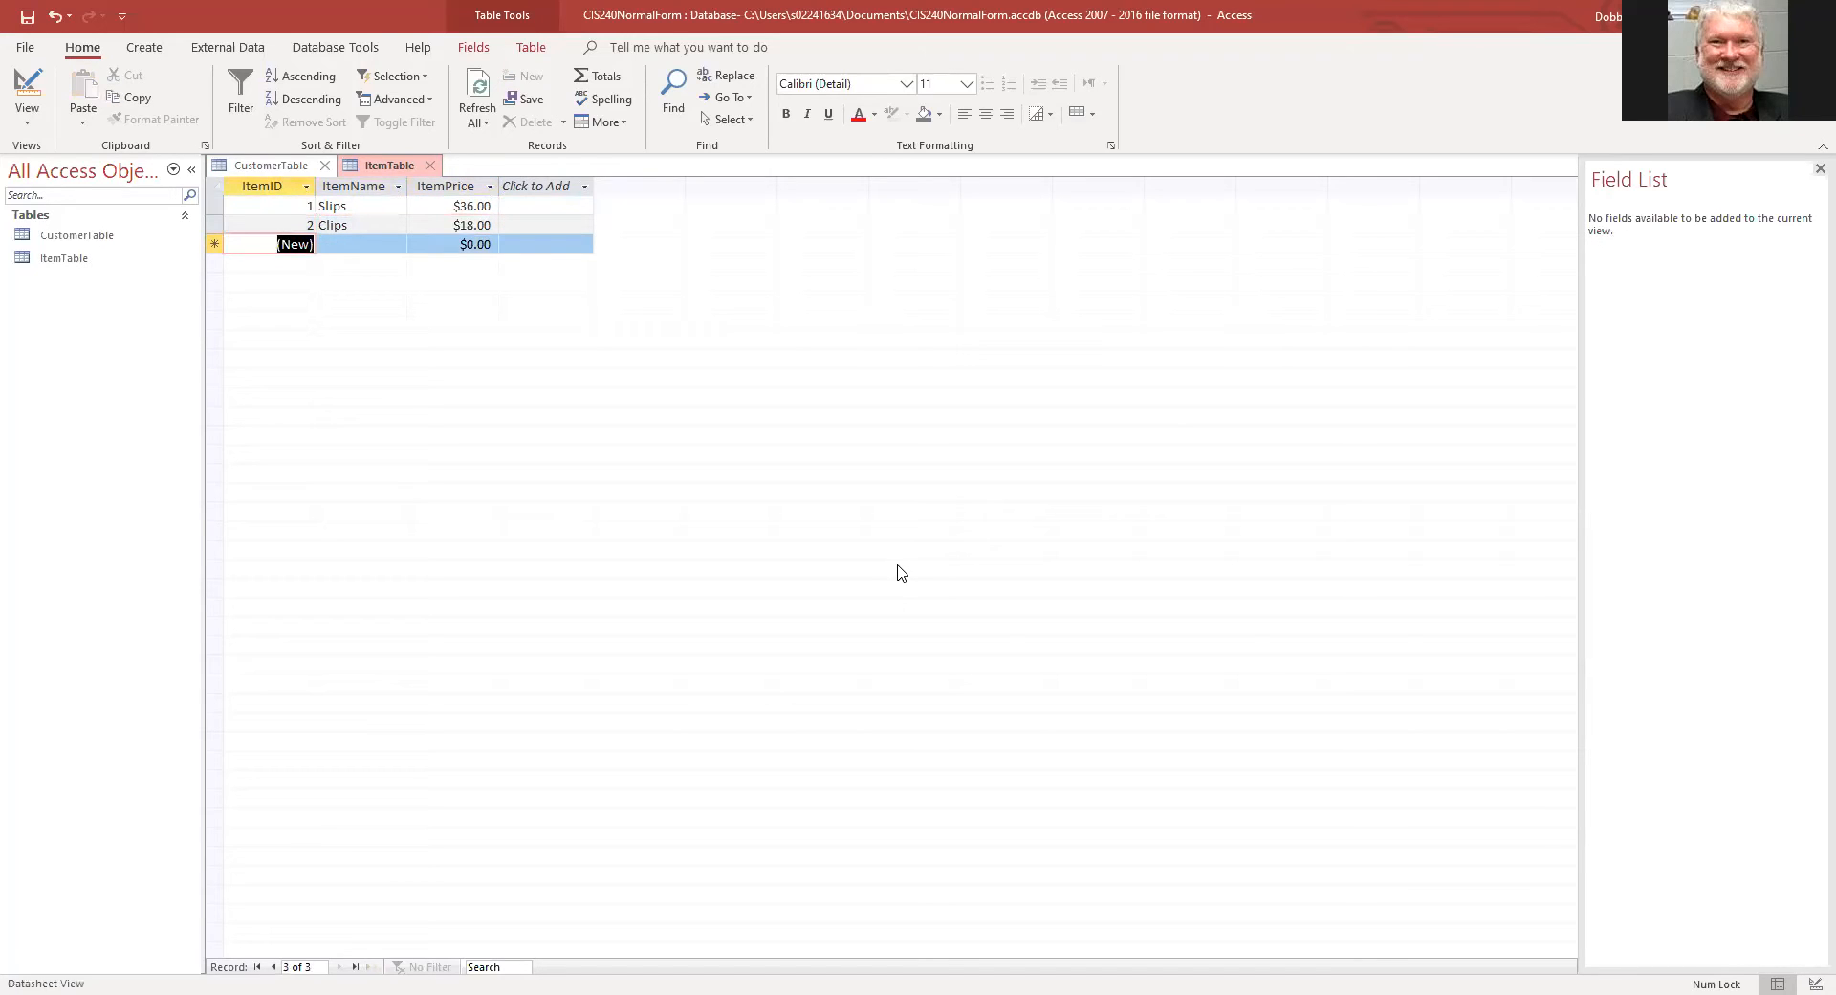
Step: Enter the third ItemTable record with the item name Picks and a price of 12.5
key(Tab)
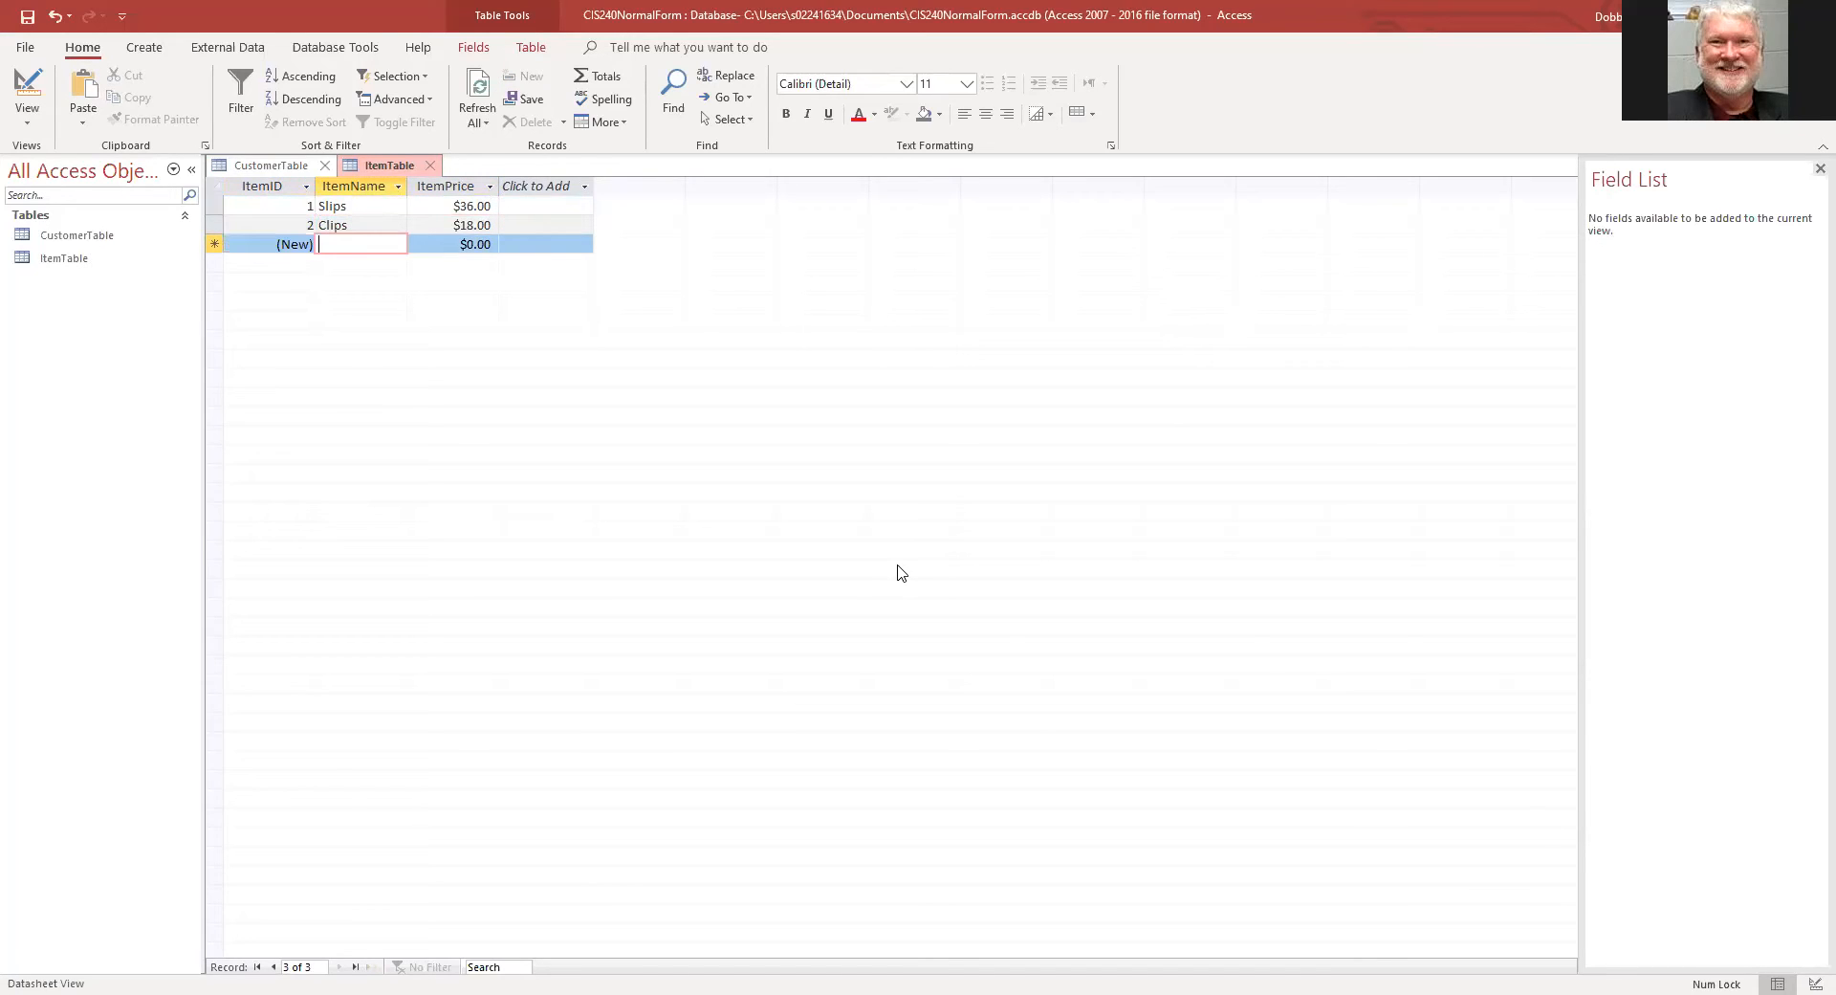
text(Picks)
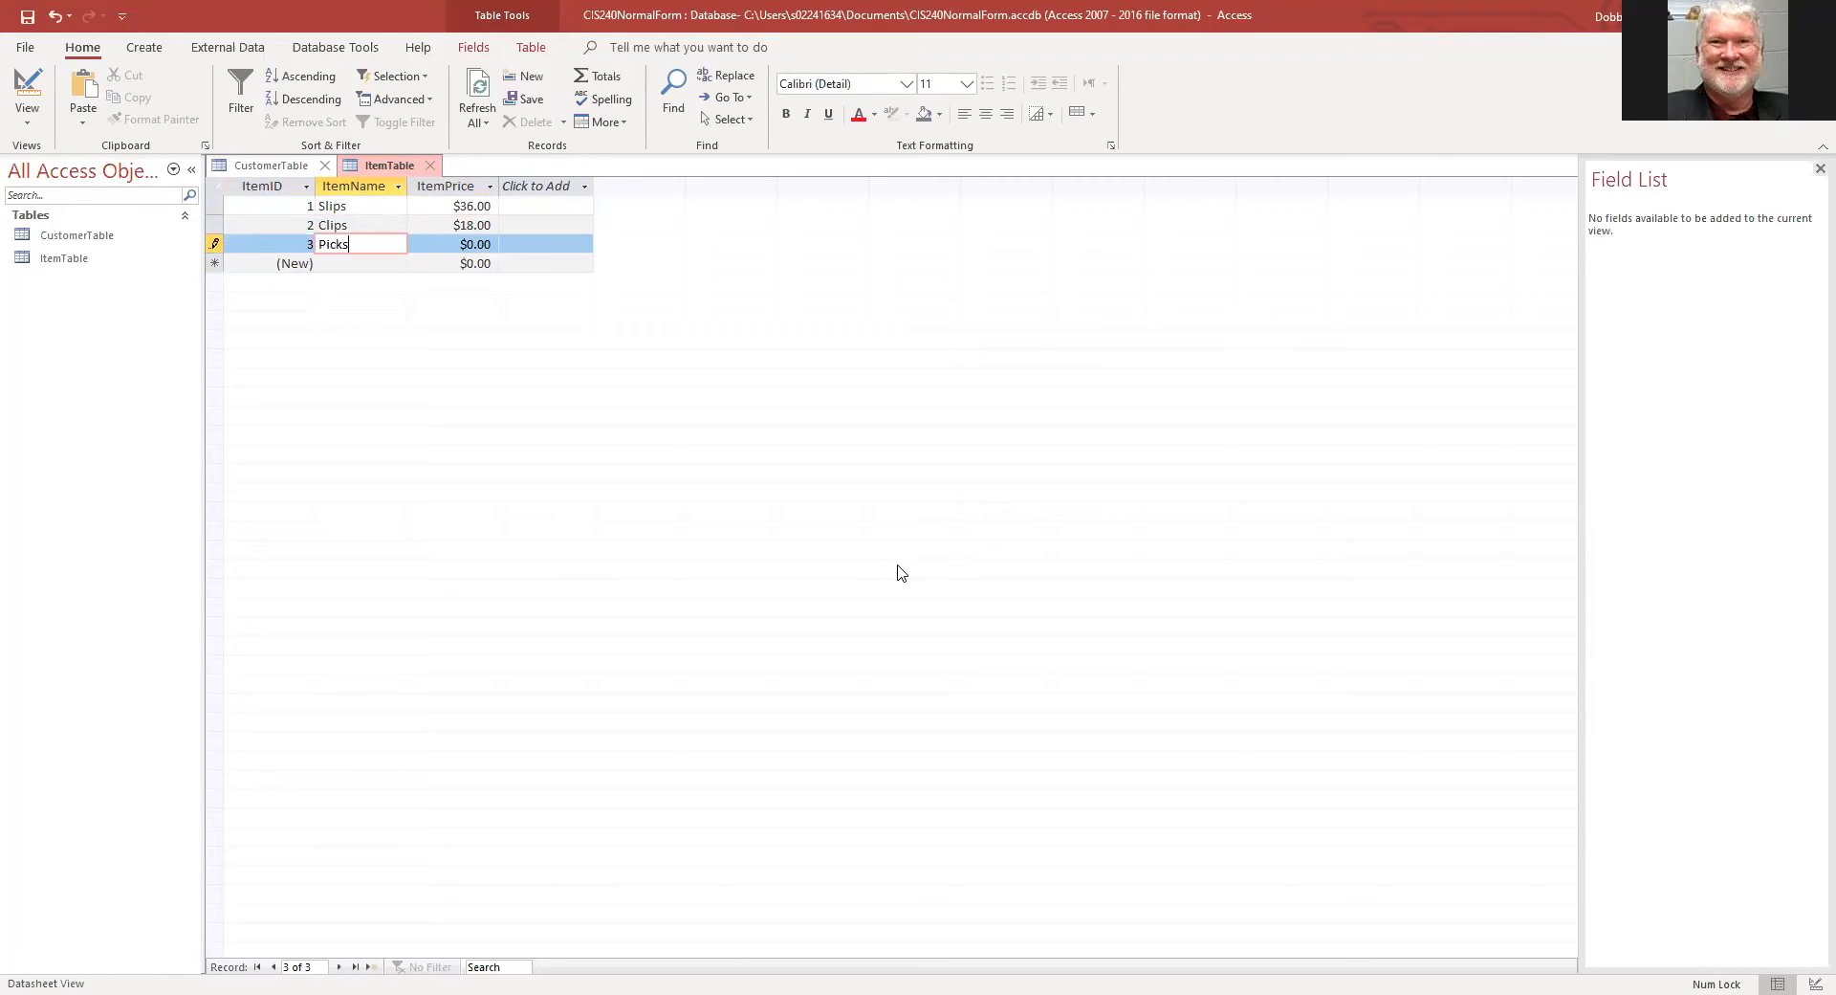
key(Tab)
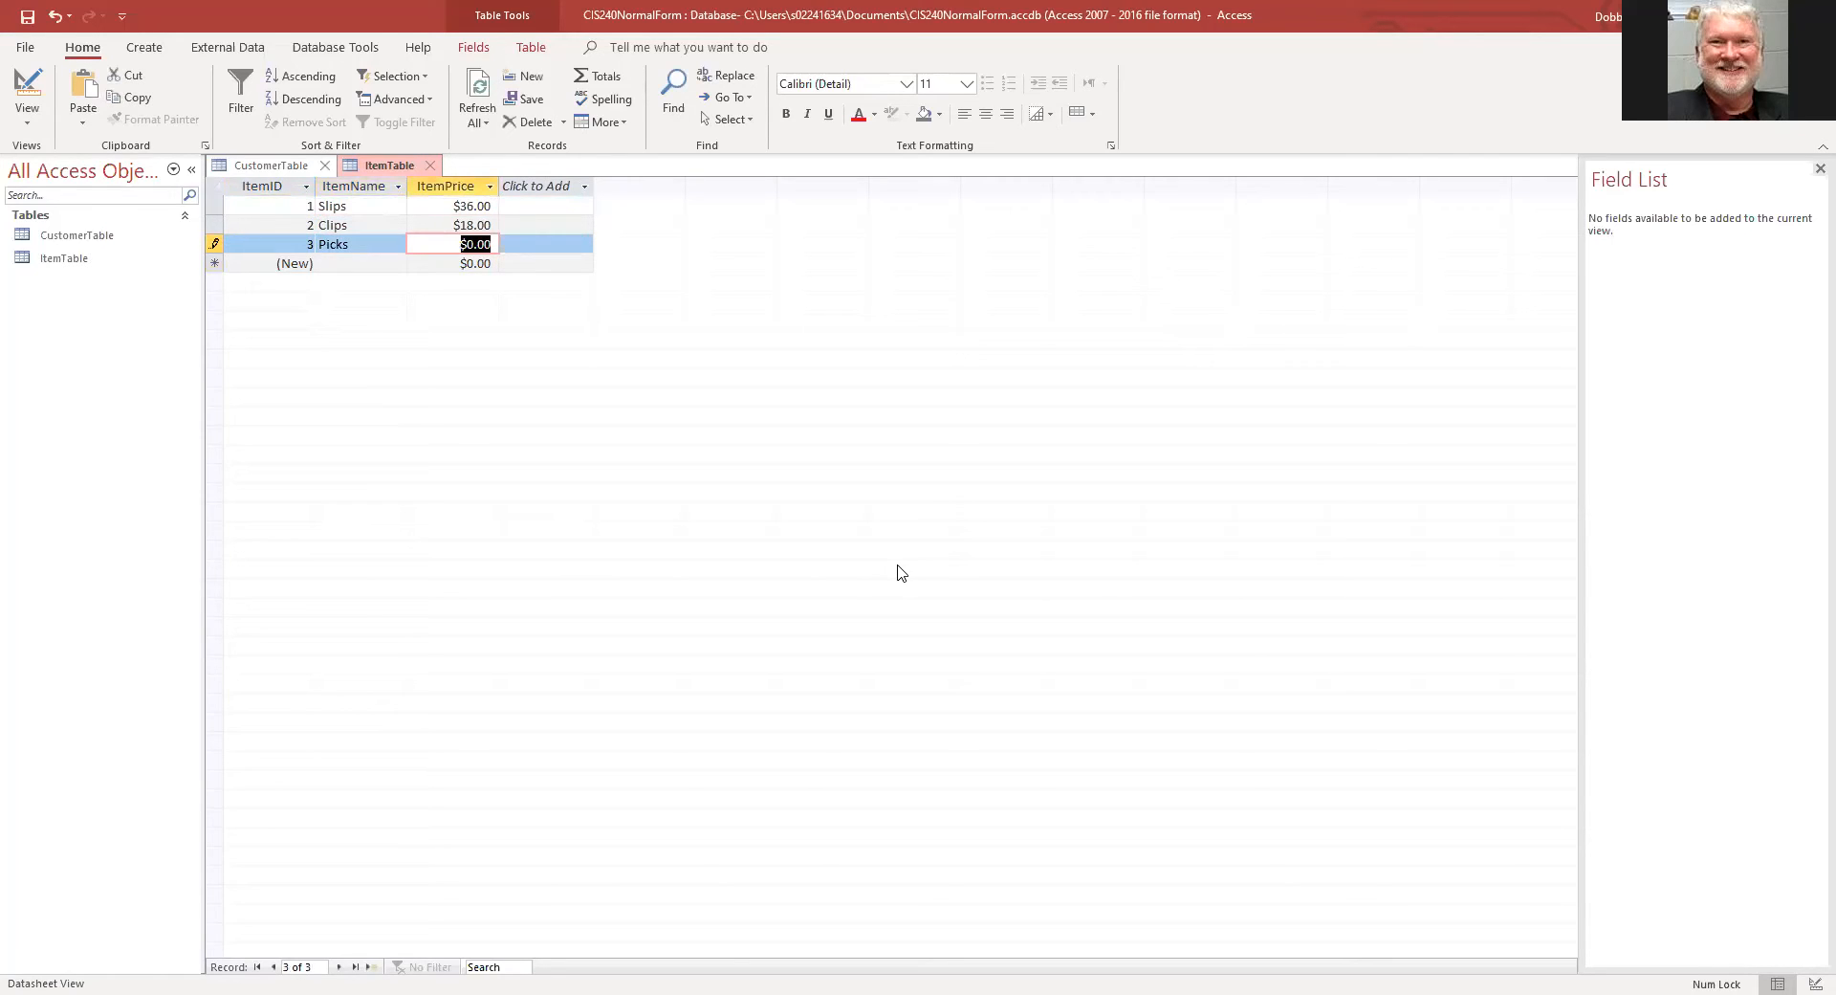
text(12.5)
key(Tab)
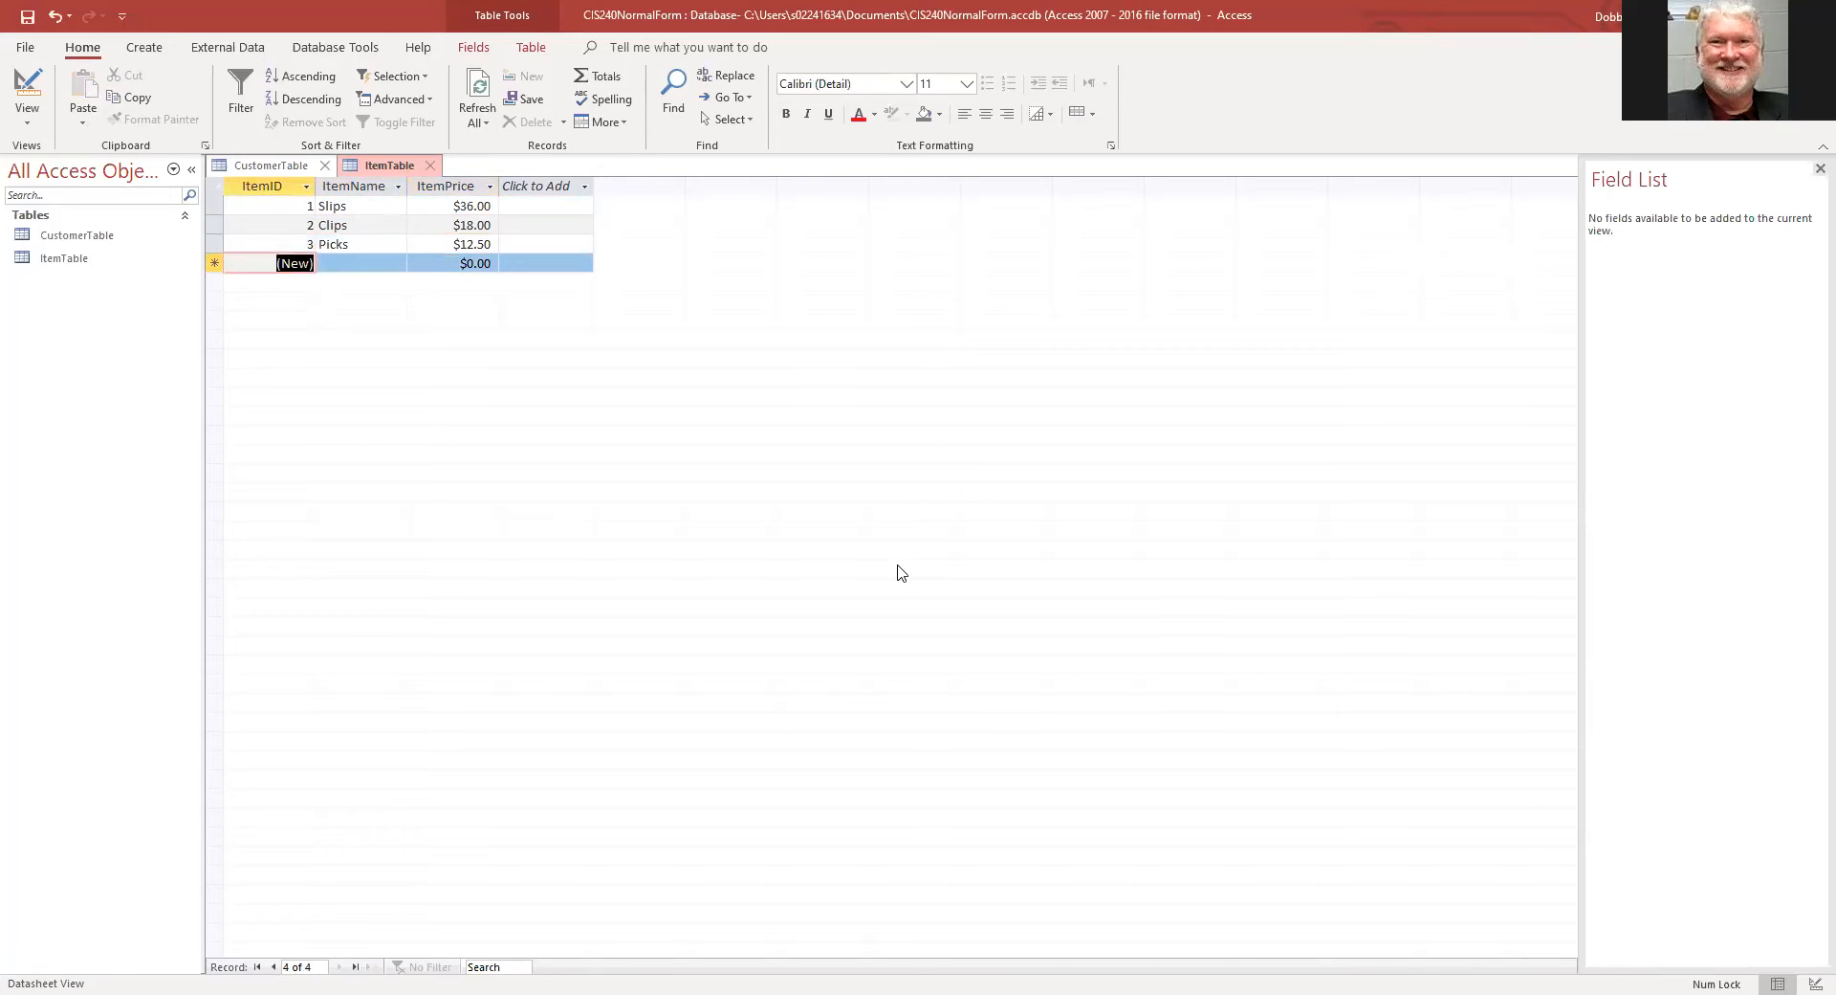
Step: Enter the fourth ItemTable record with the item name Widgets and a price of 15
key(Tab)
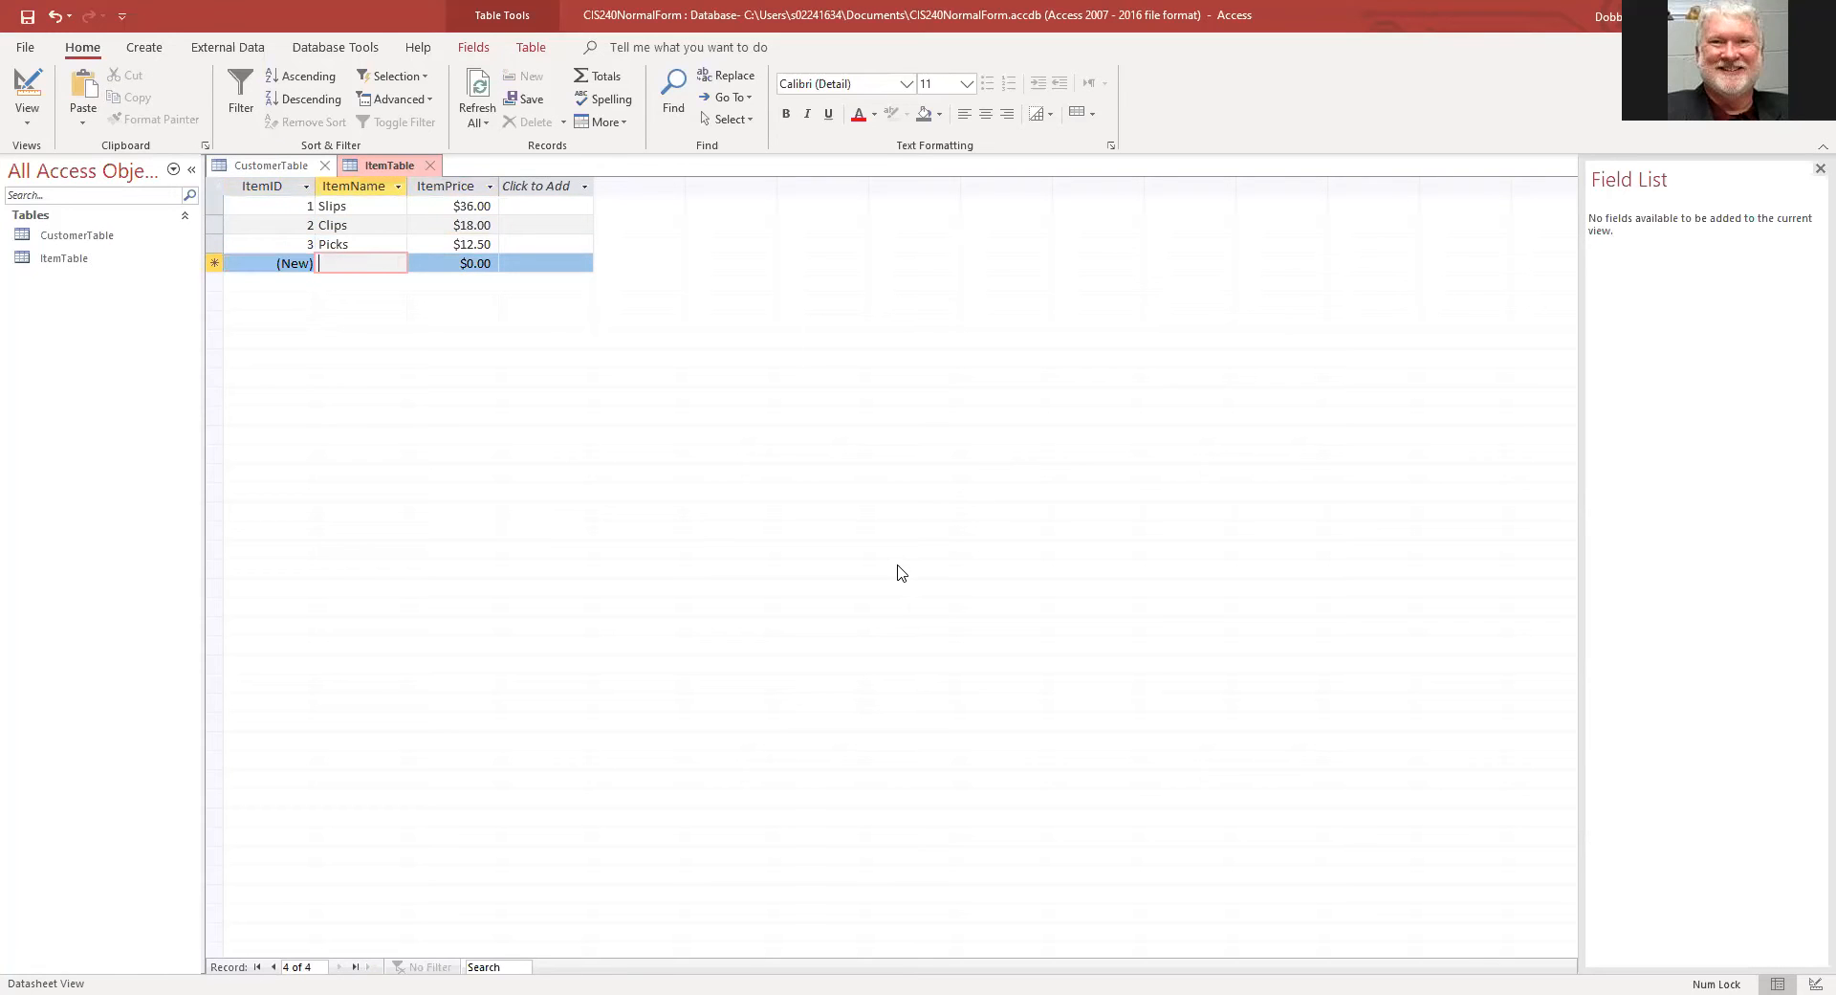
text(Widgets)
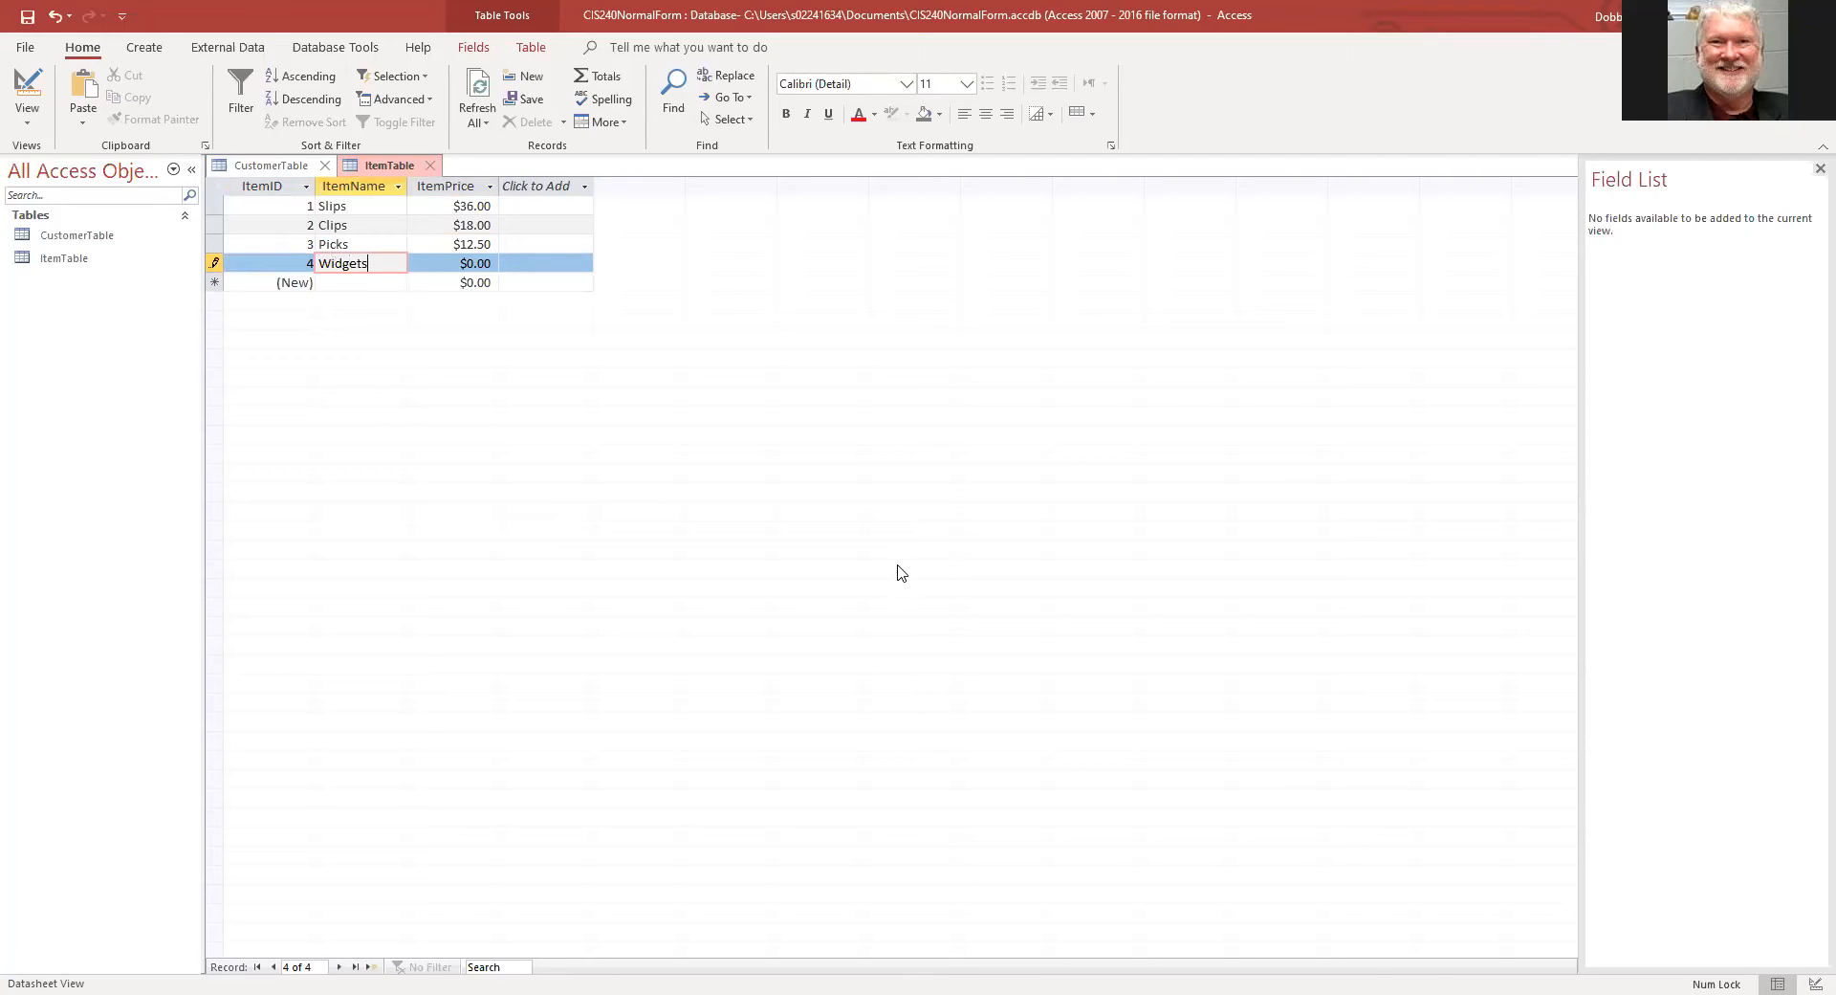
key(Tab)
text(15)
key(Tab)
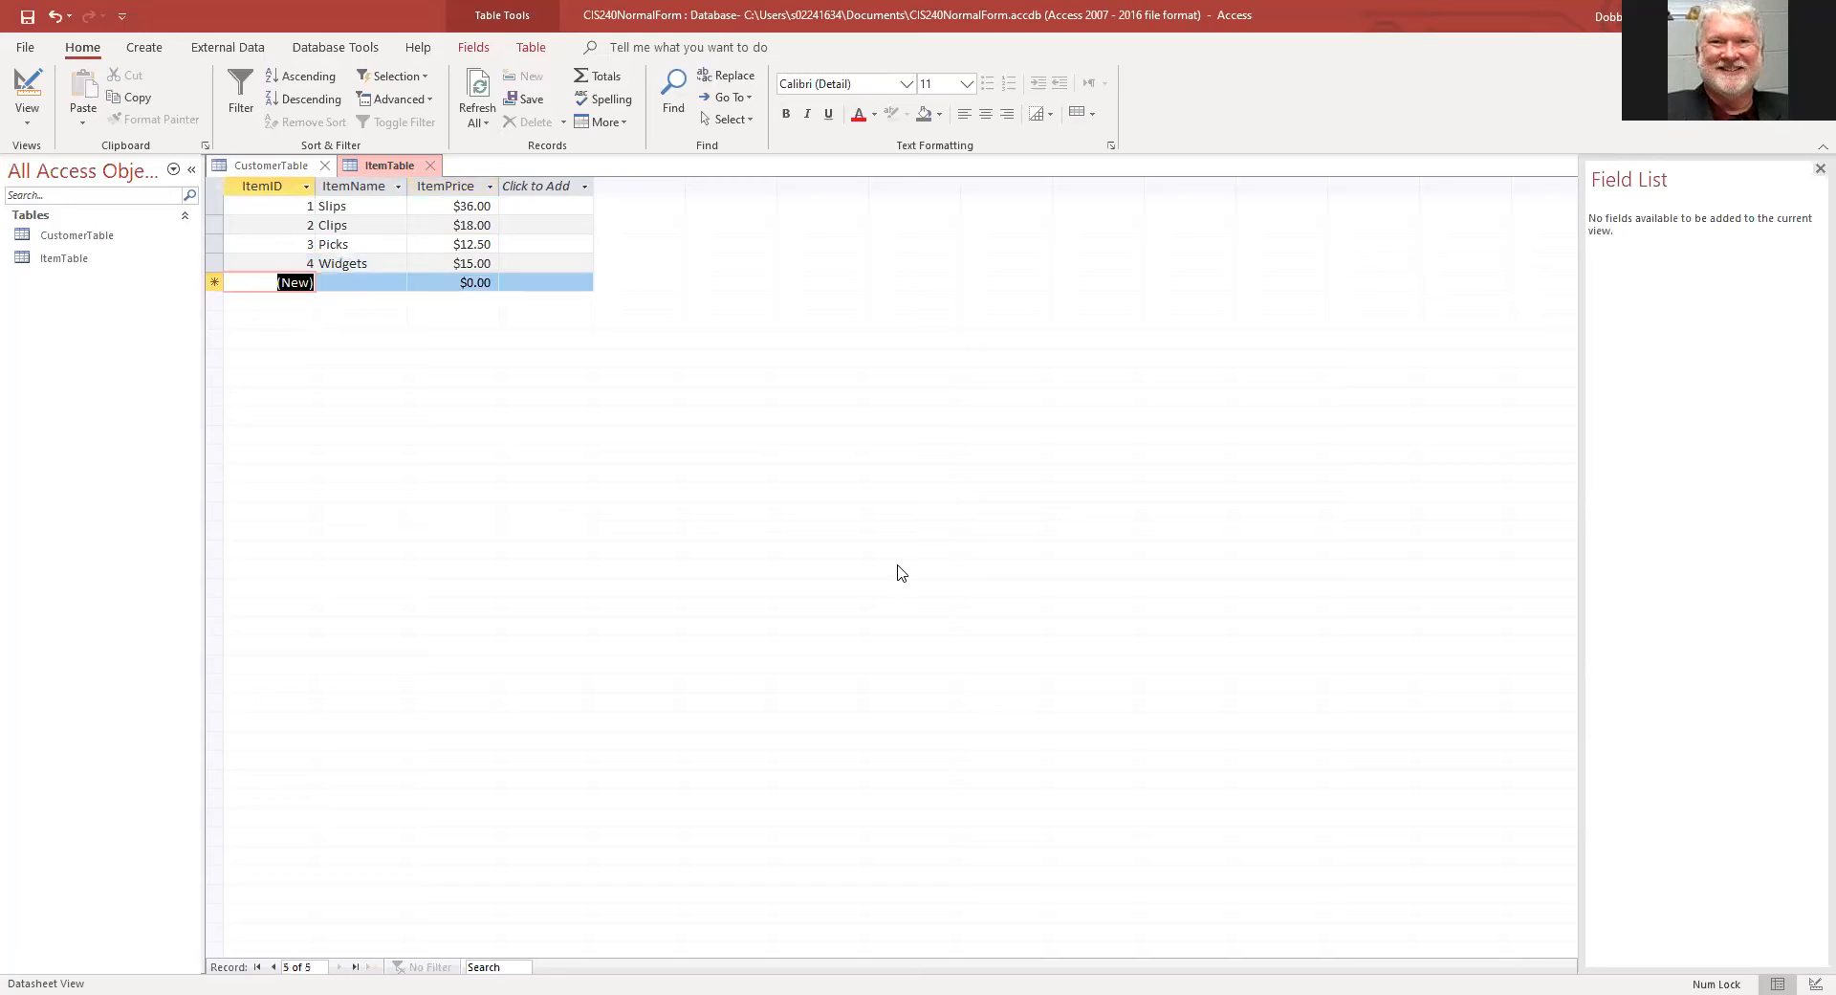
Step: Enter the fifth ItemTable record with the item name Grommets and a price of 27
key(Tab)
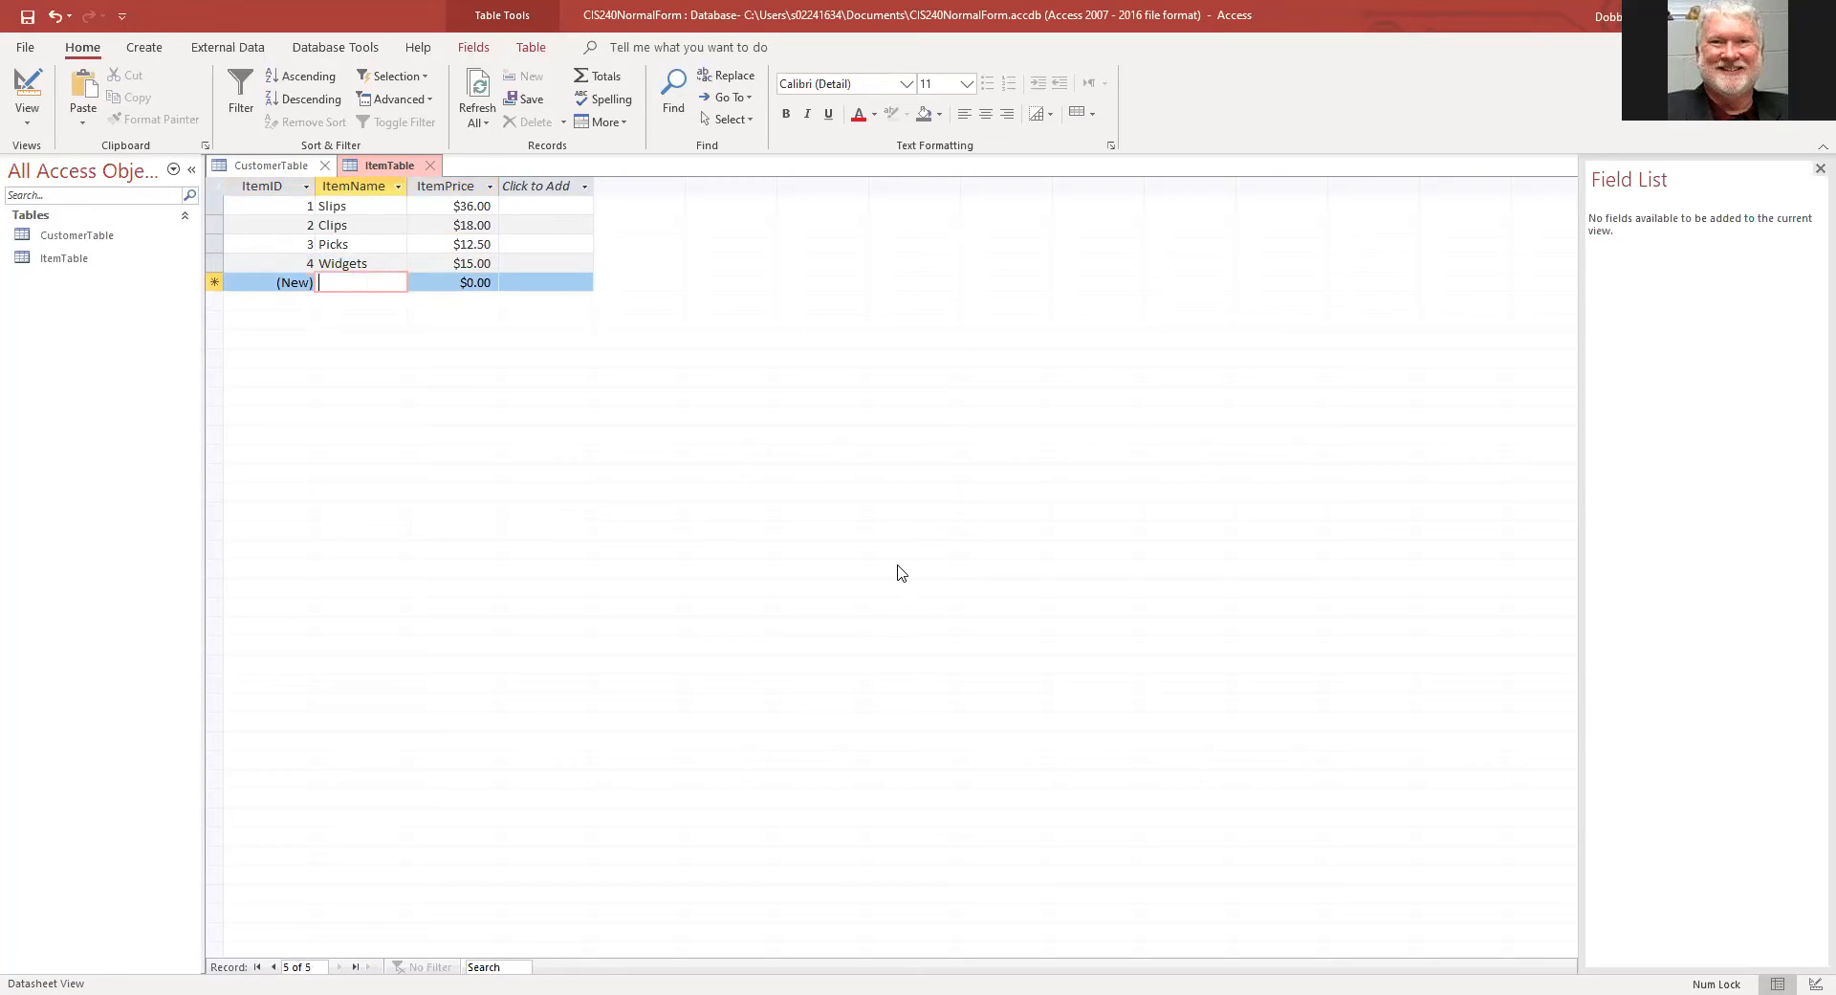
text(Grommets)
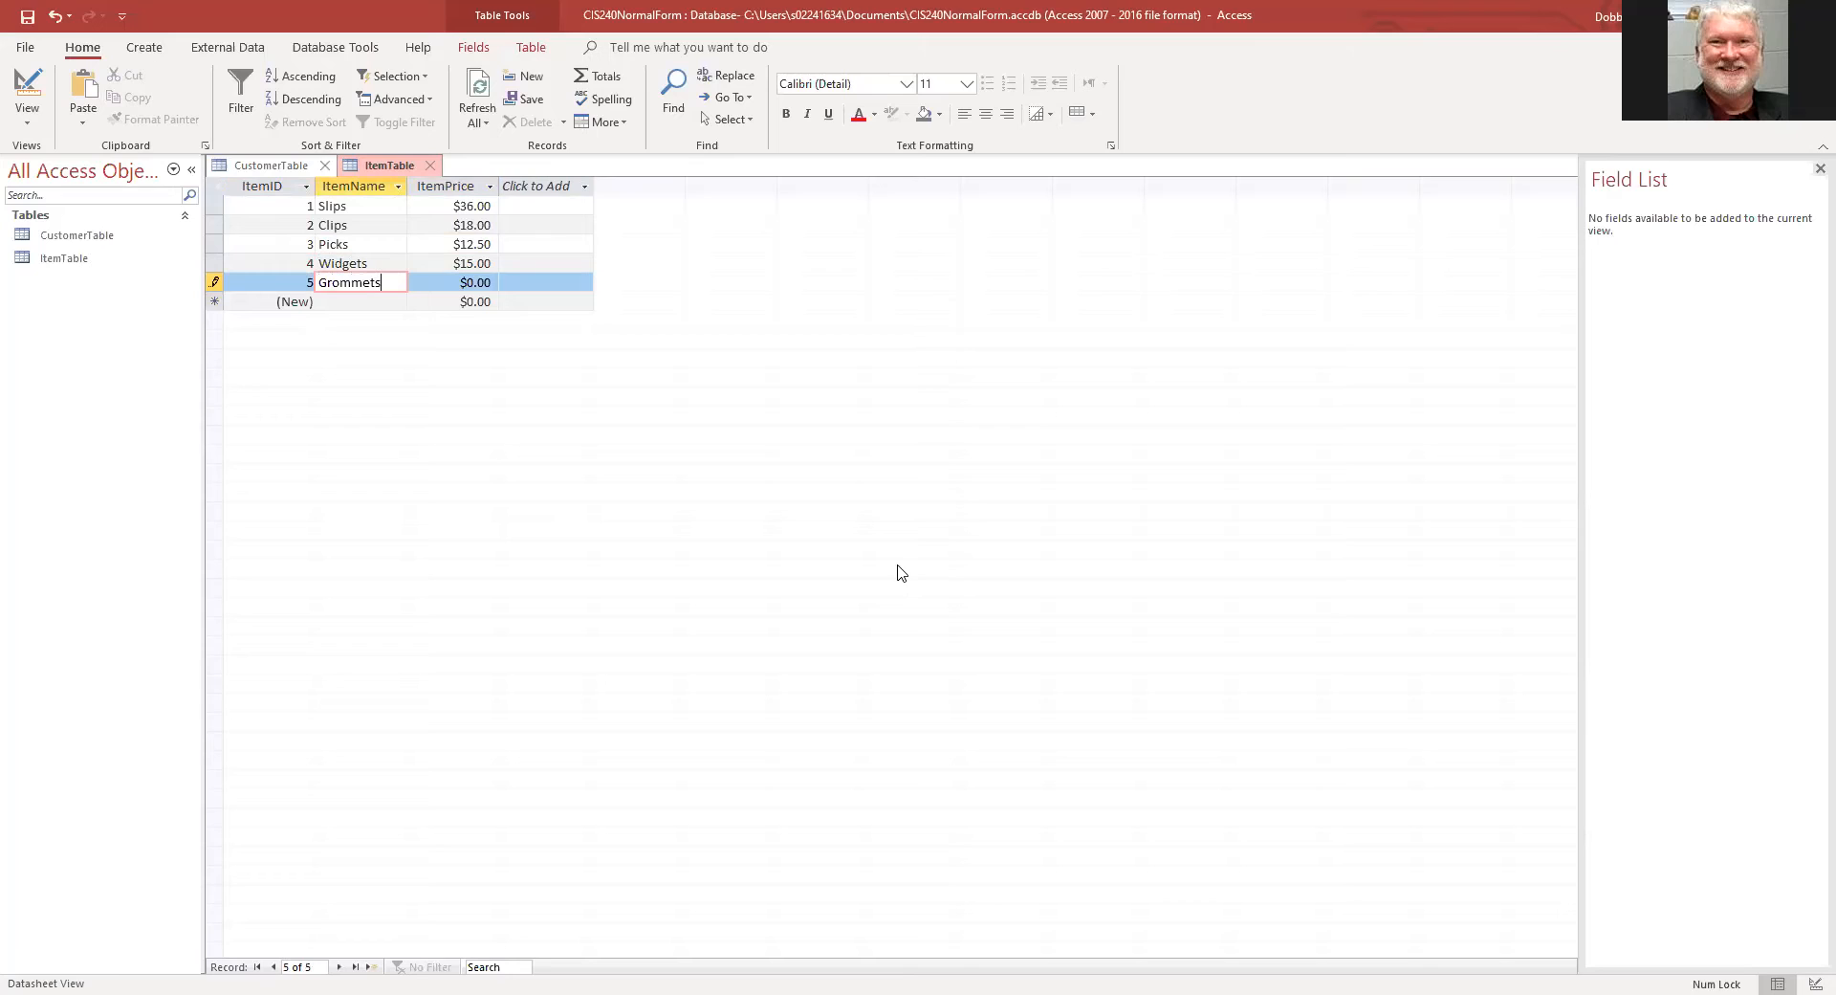
key(Tab)
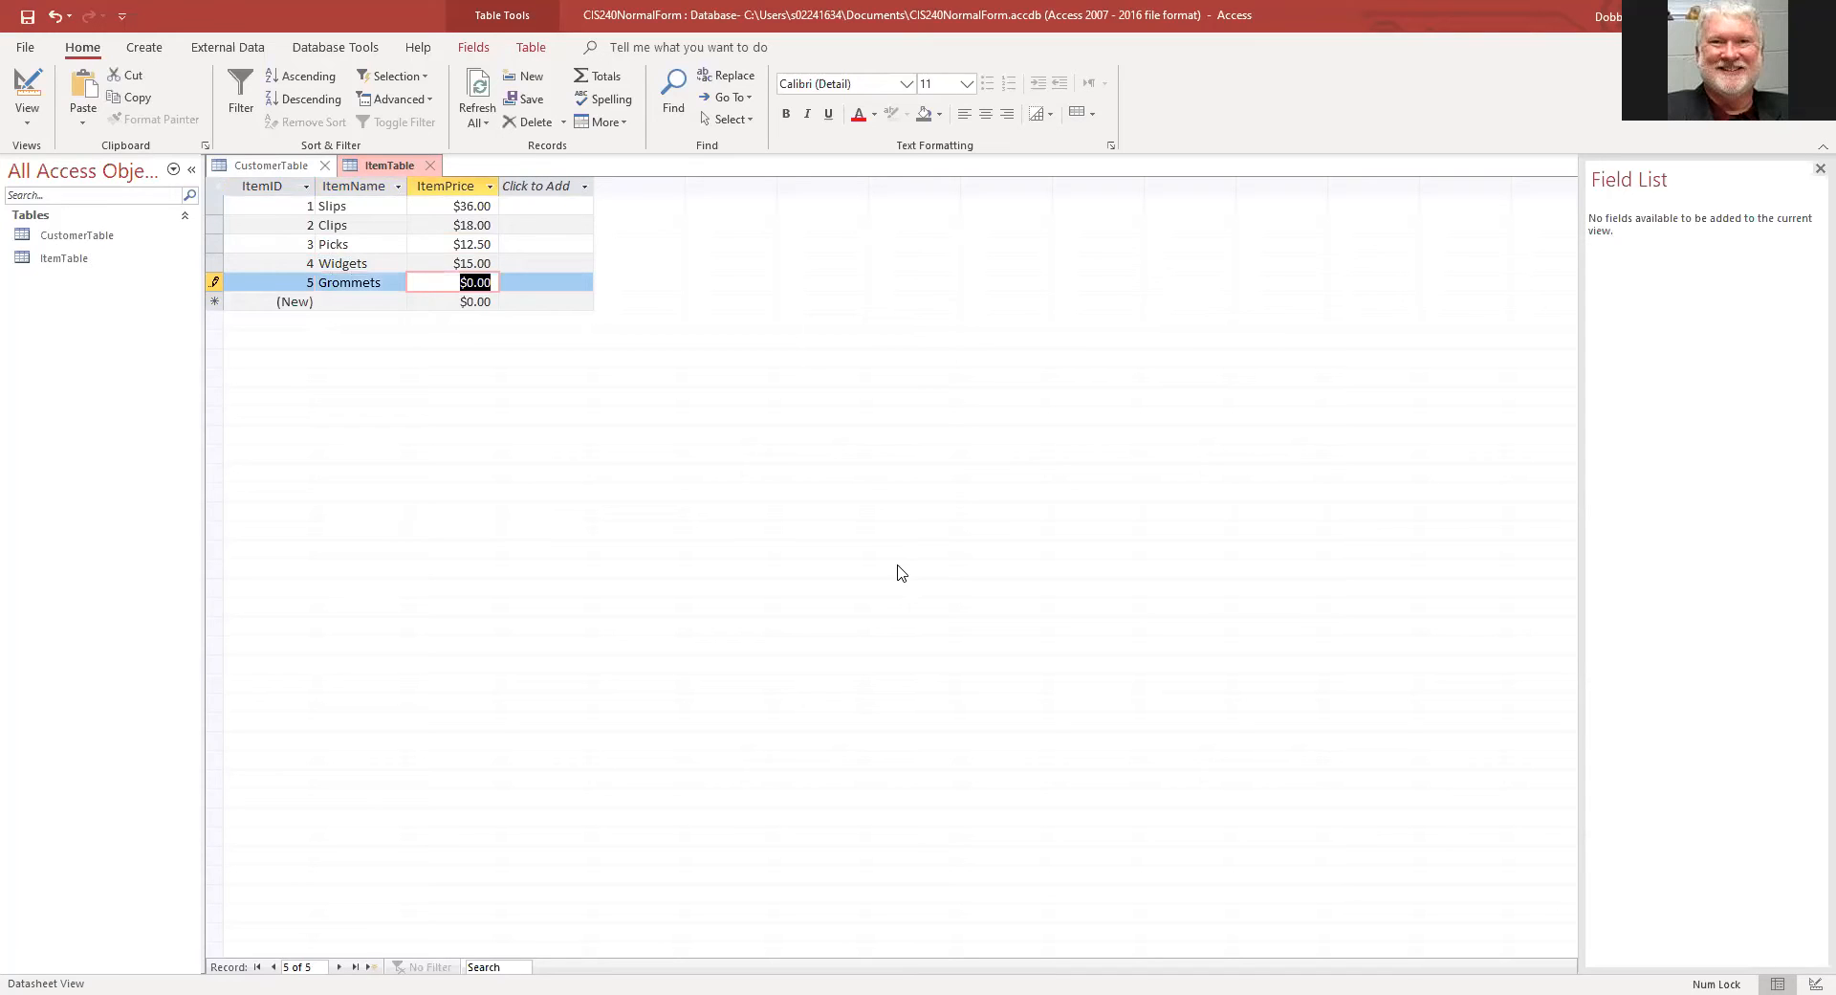
text(27)
click(266, 267)
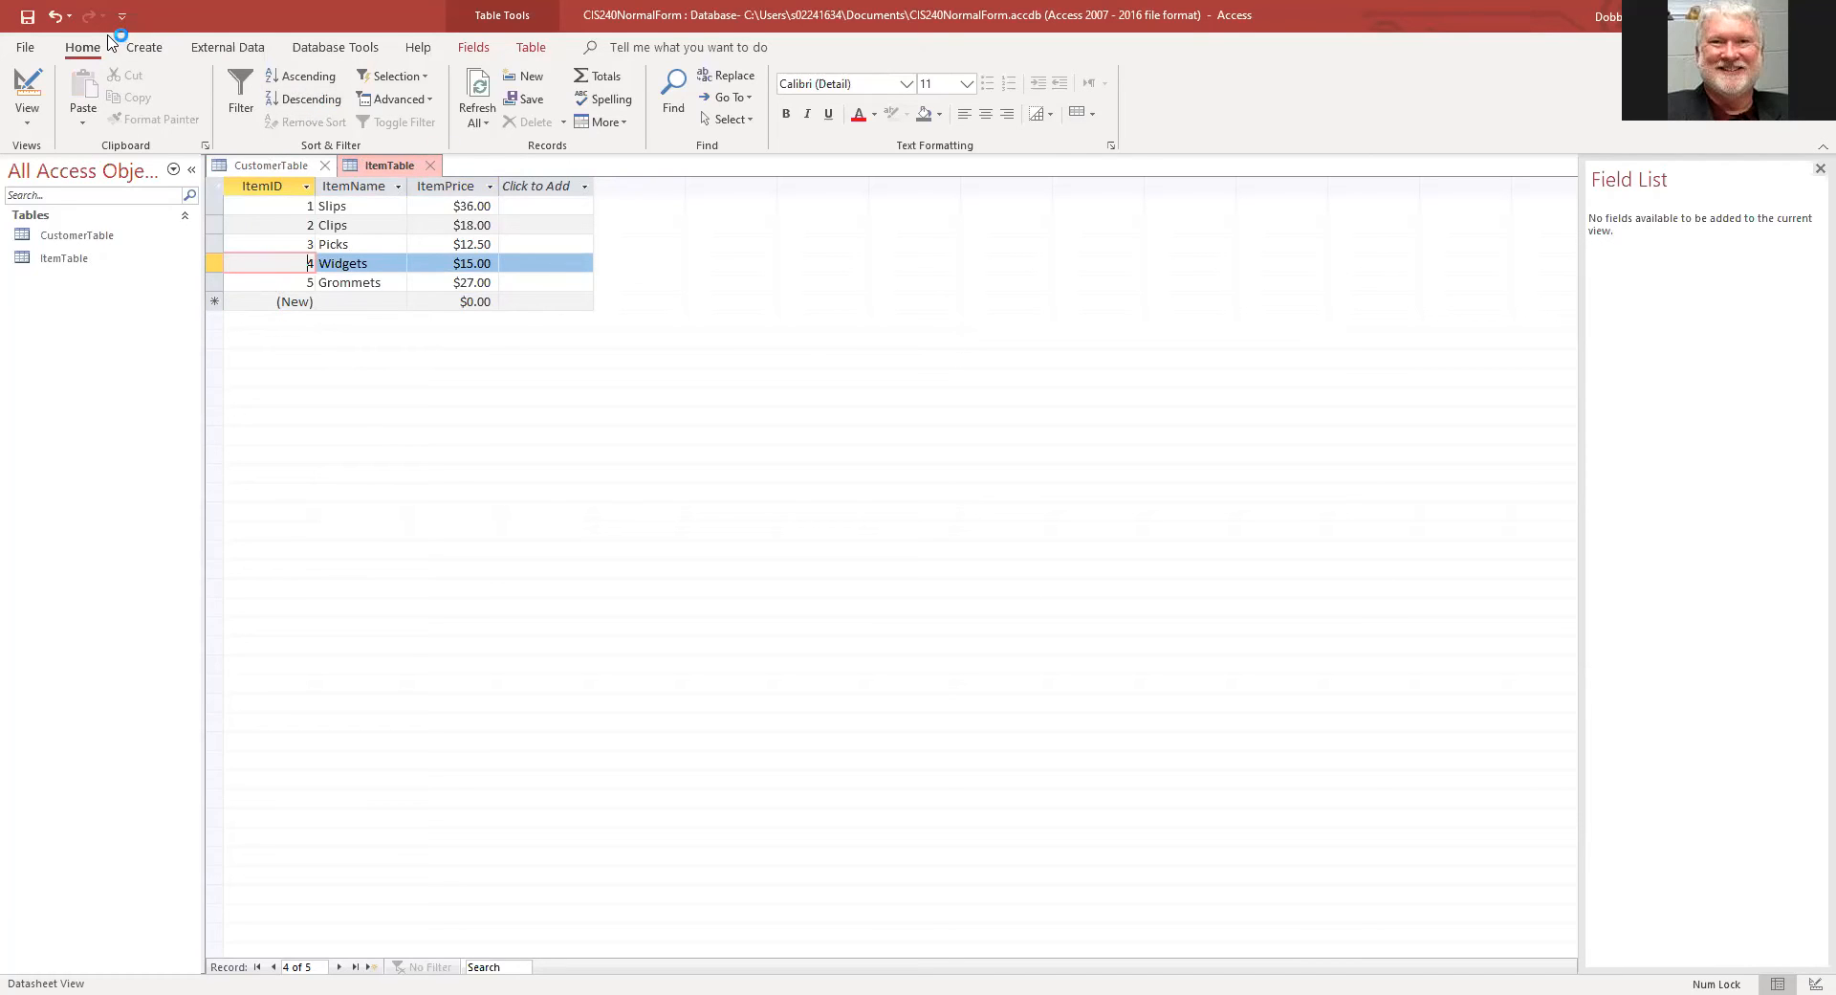
Step: Create a third, blank table in the database alongside CustomerTable and ItemTable
click(149, 54)
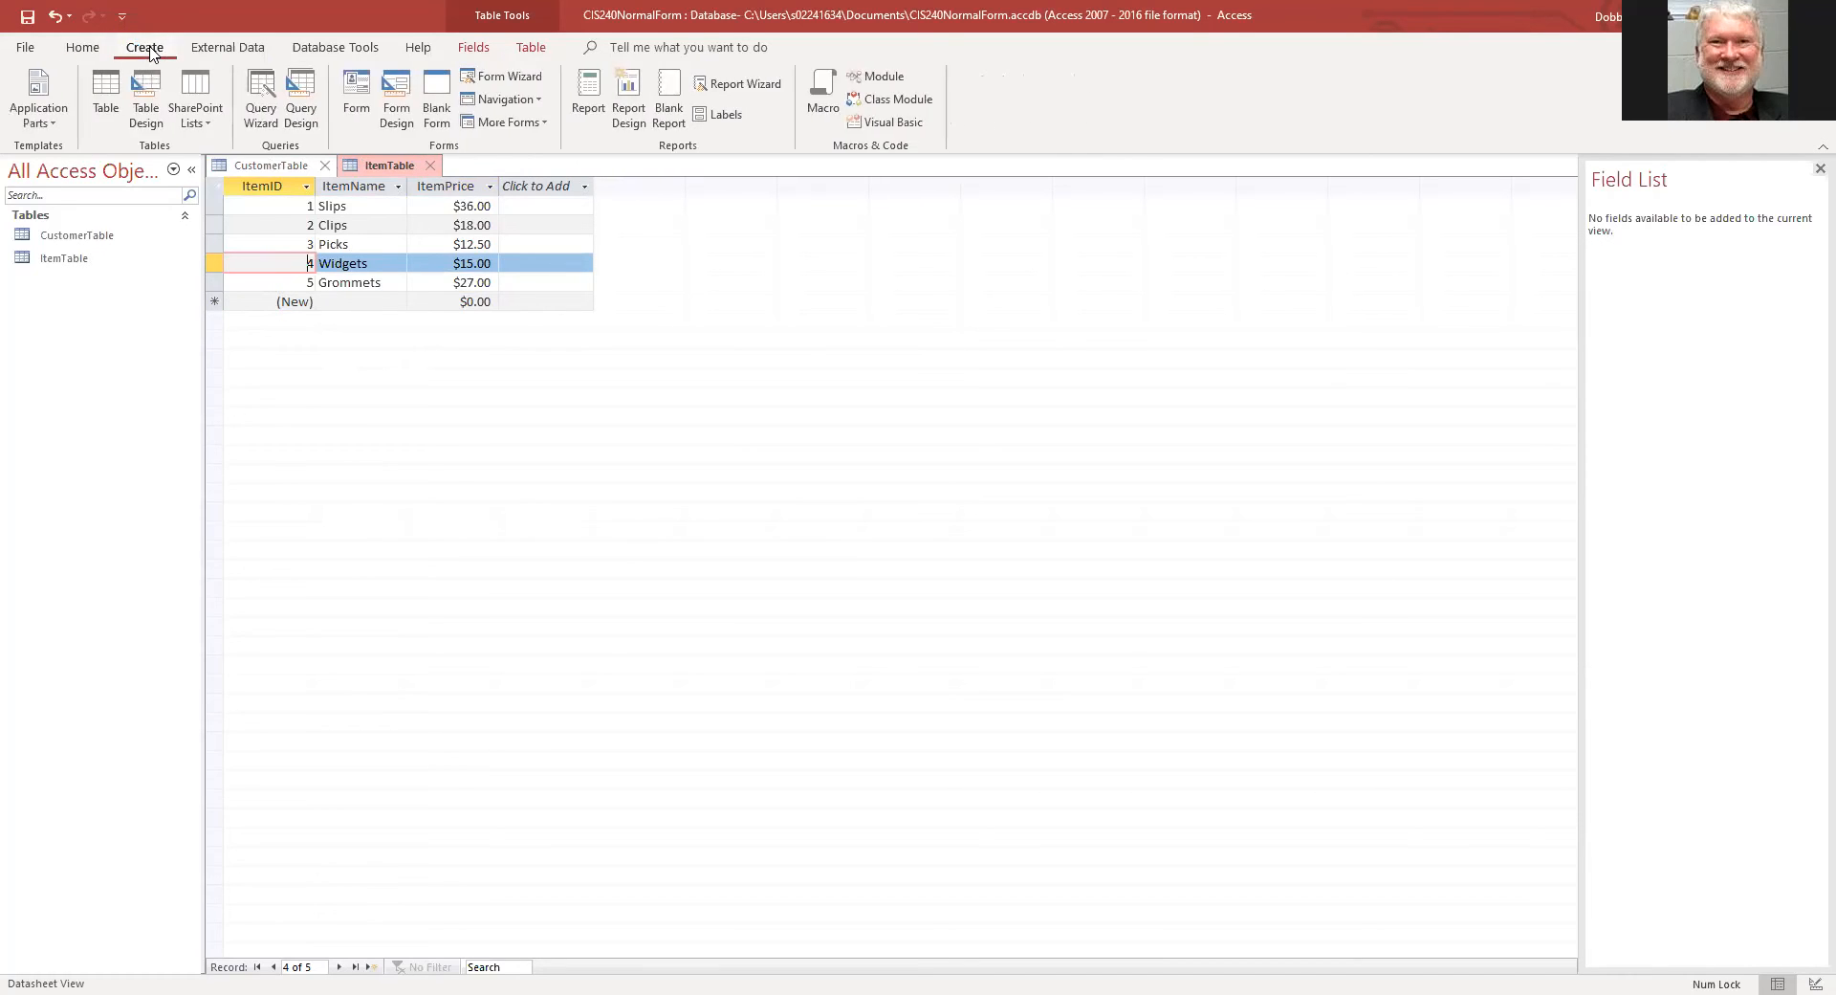
click(106, 79)
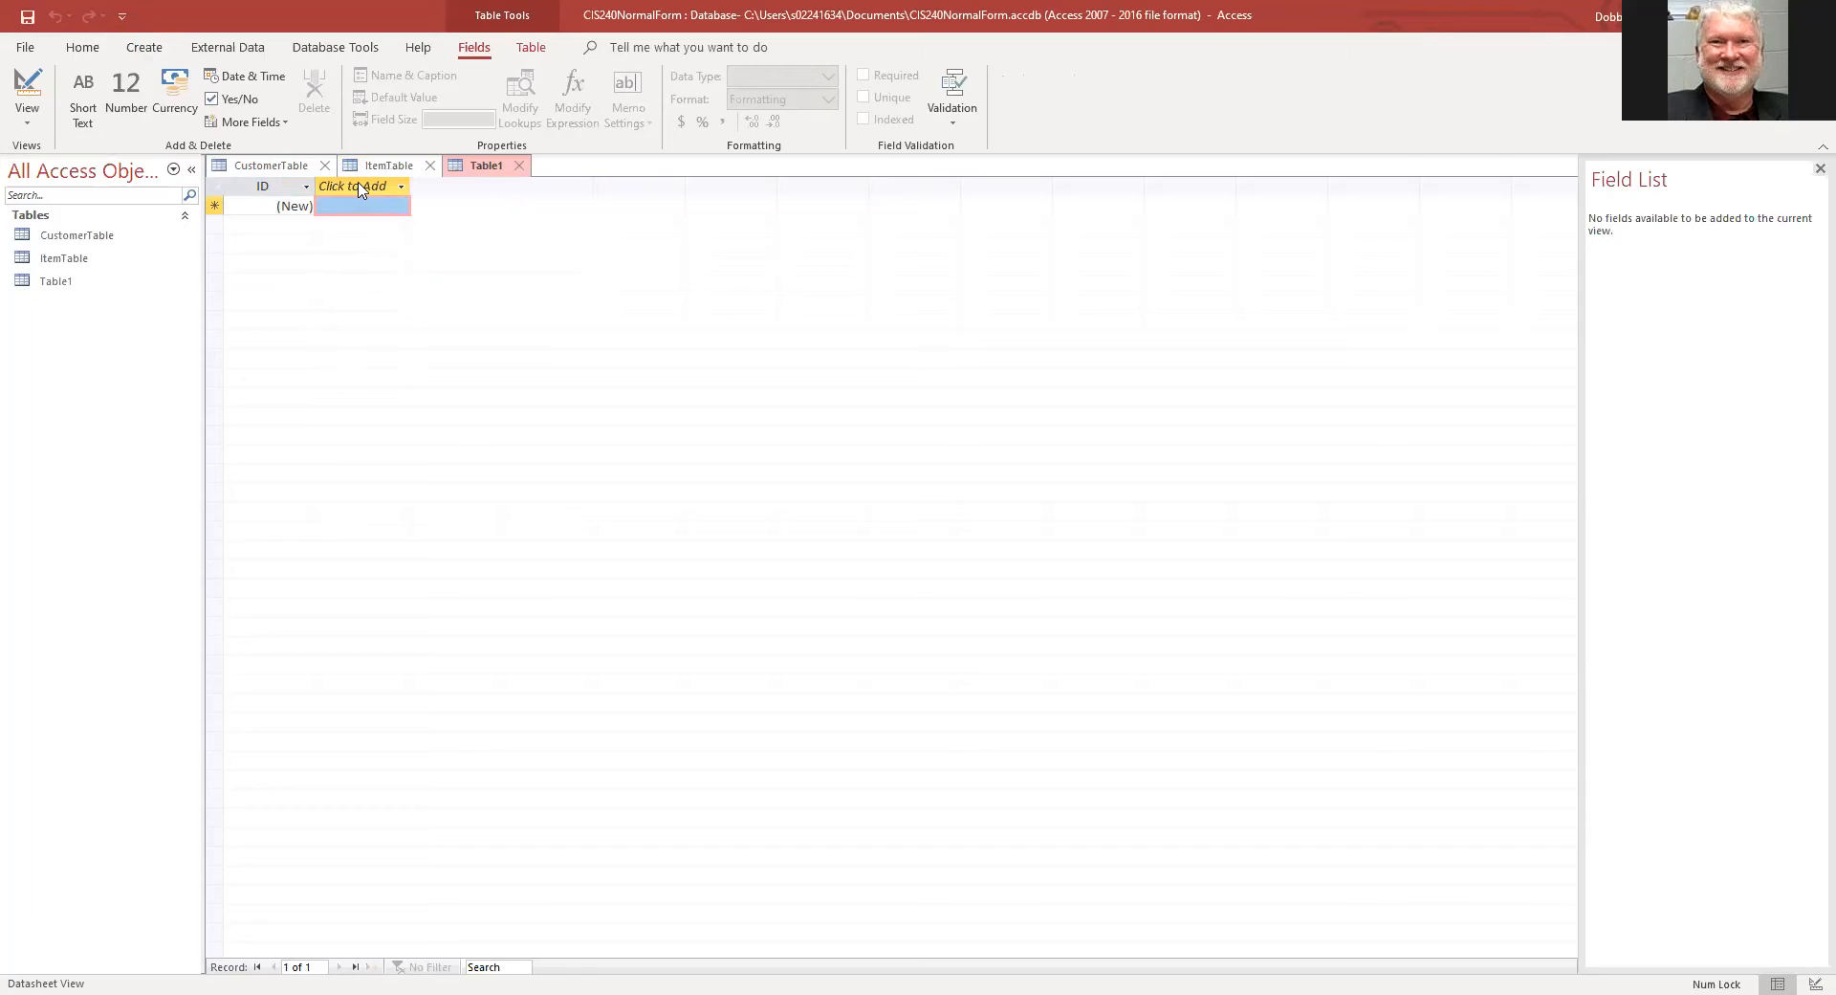
Step: Add a Number field named CustomerID to the new blank table
click(360, 189)
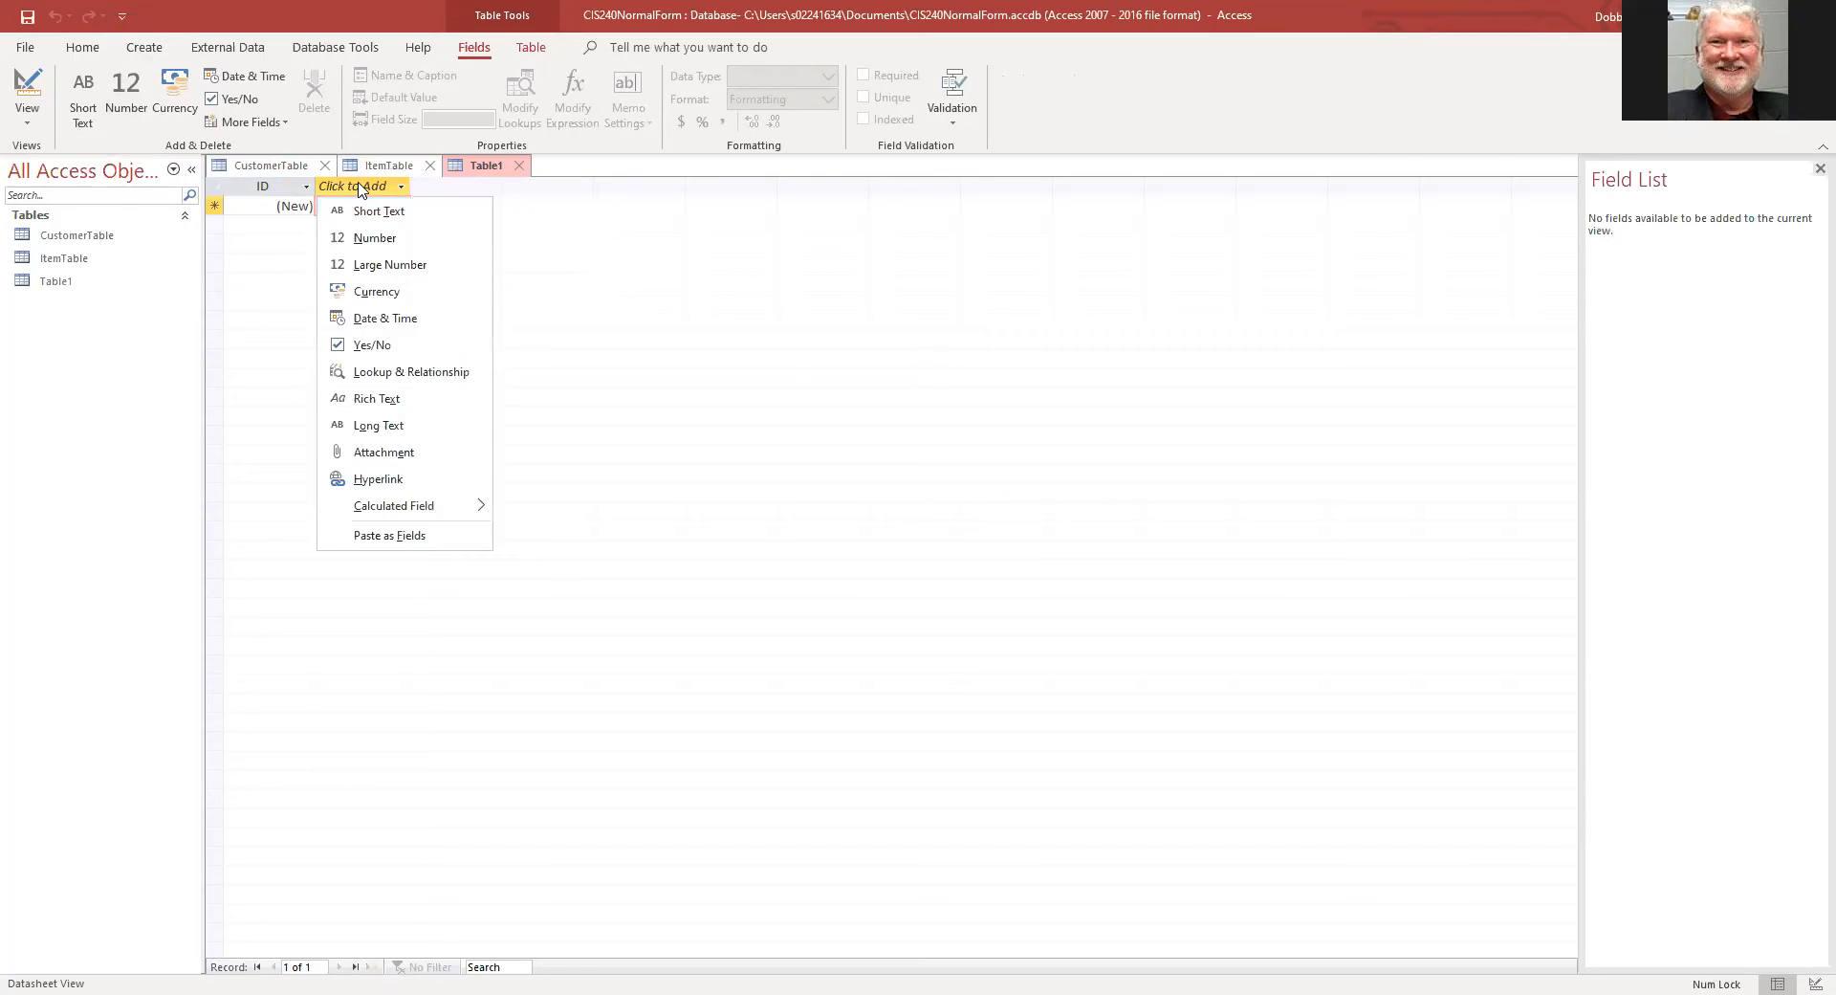
click(365, 240)
text(C)
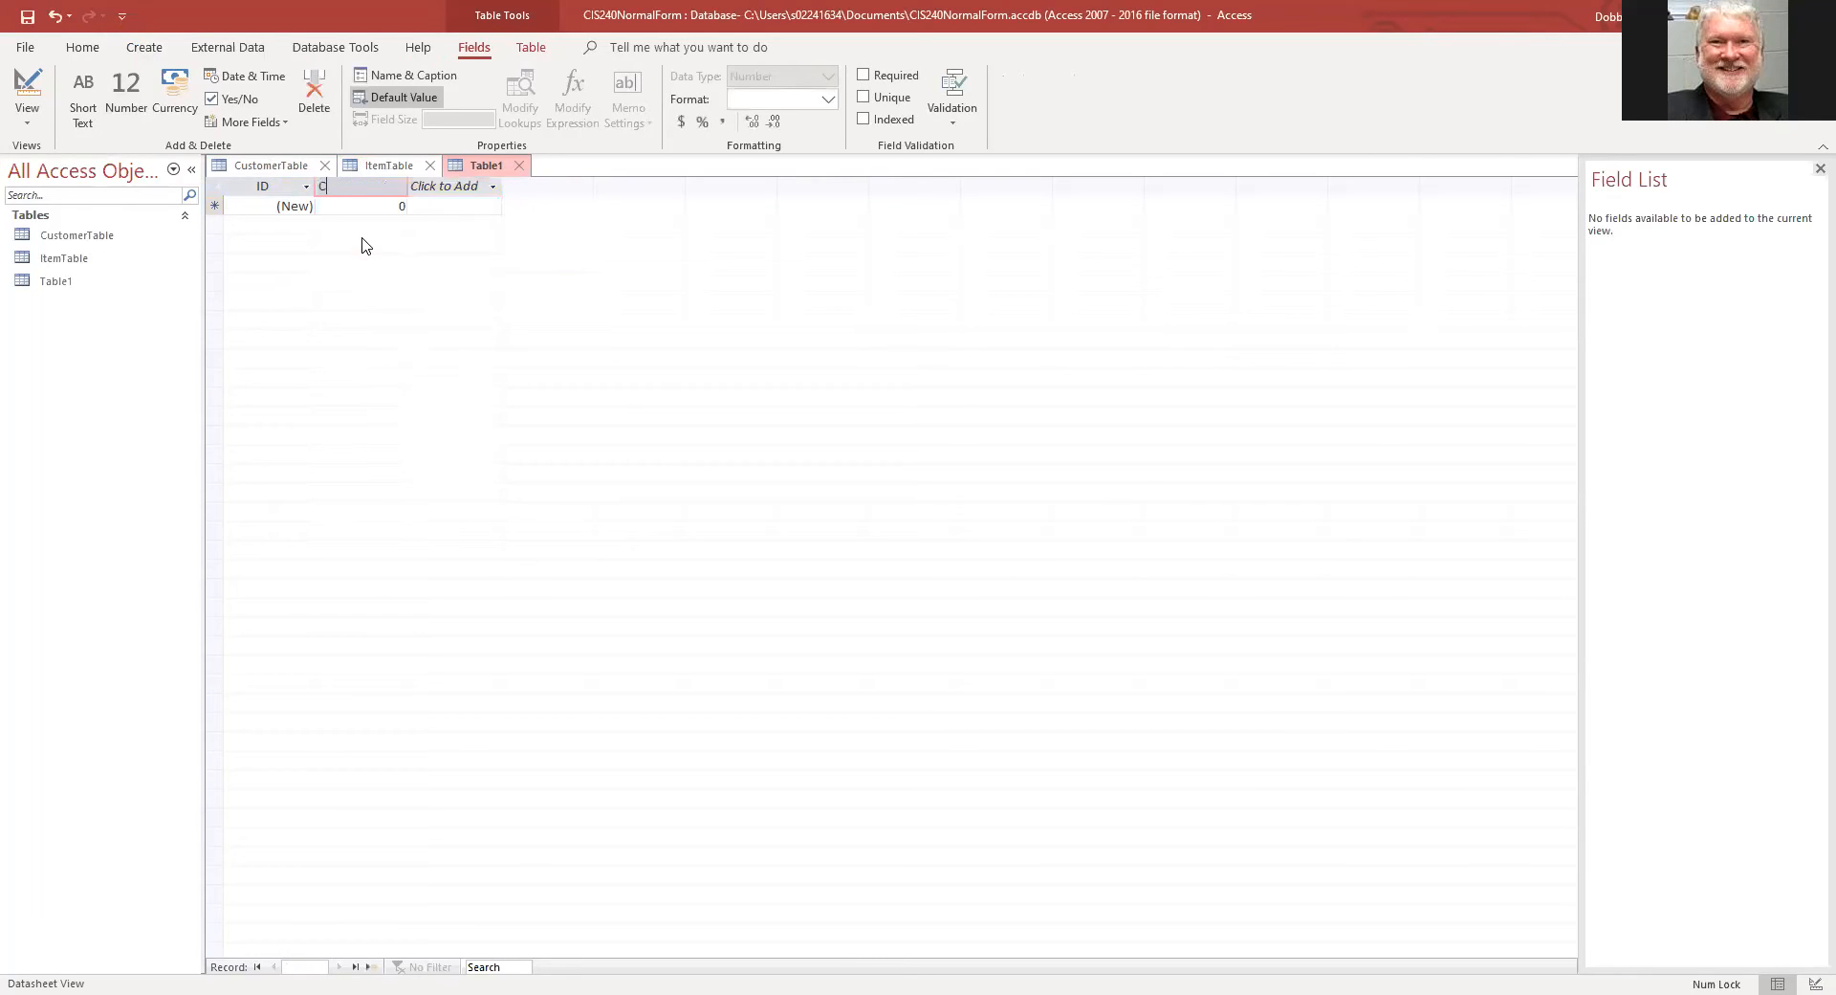
text(ustomerID)
key(Return)
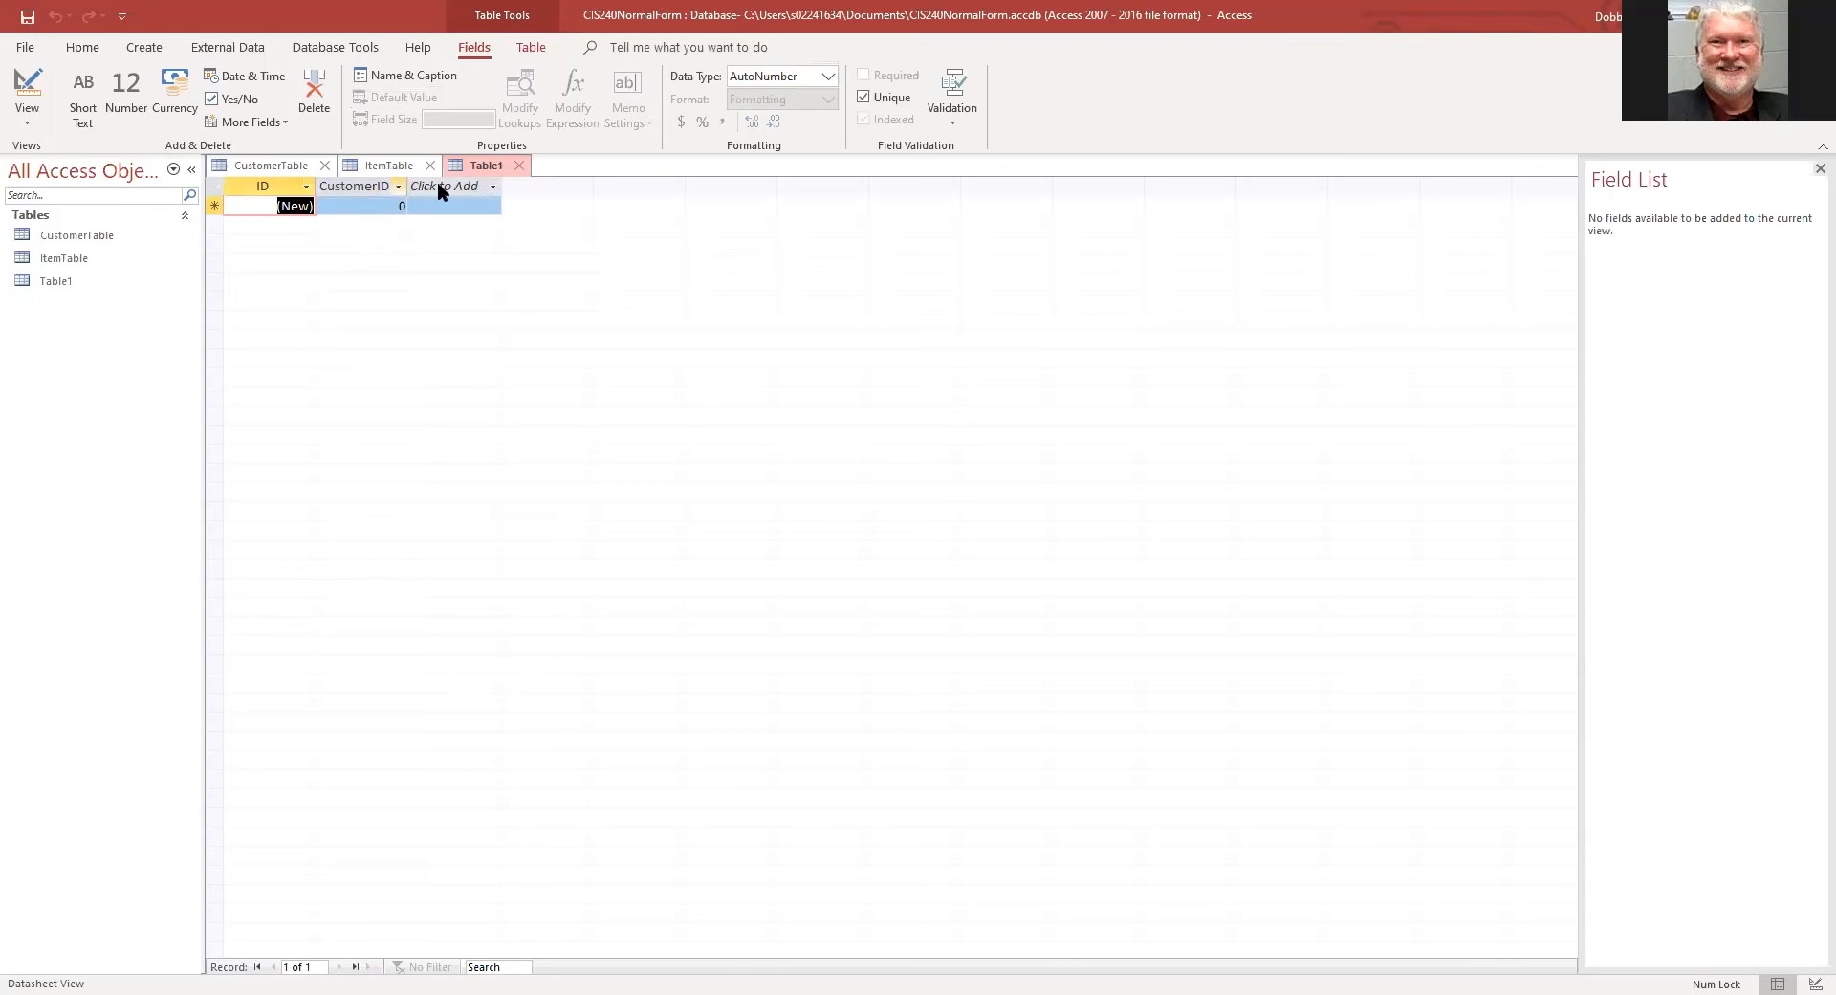
Step: Add a Date & Time field named OrderDate after the CustomerID field
click(398, 185)
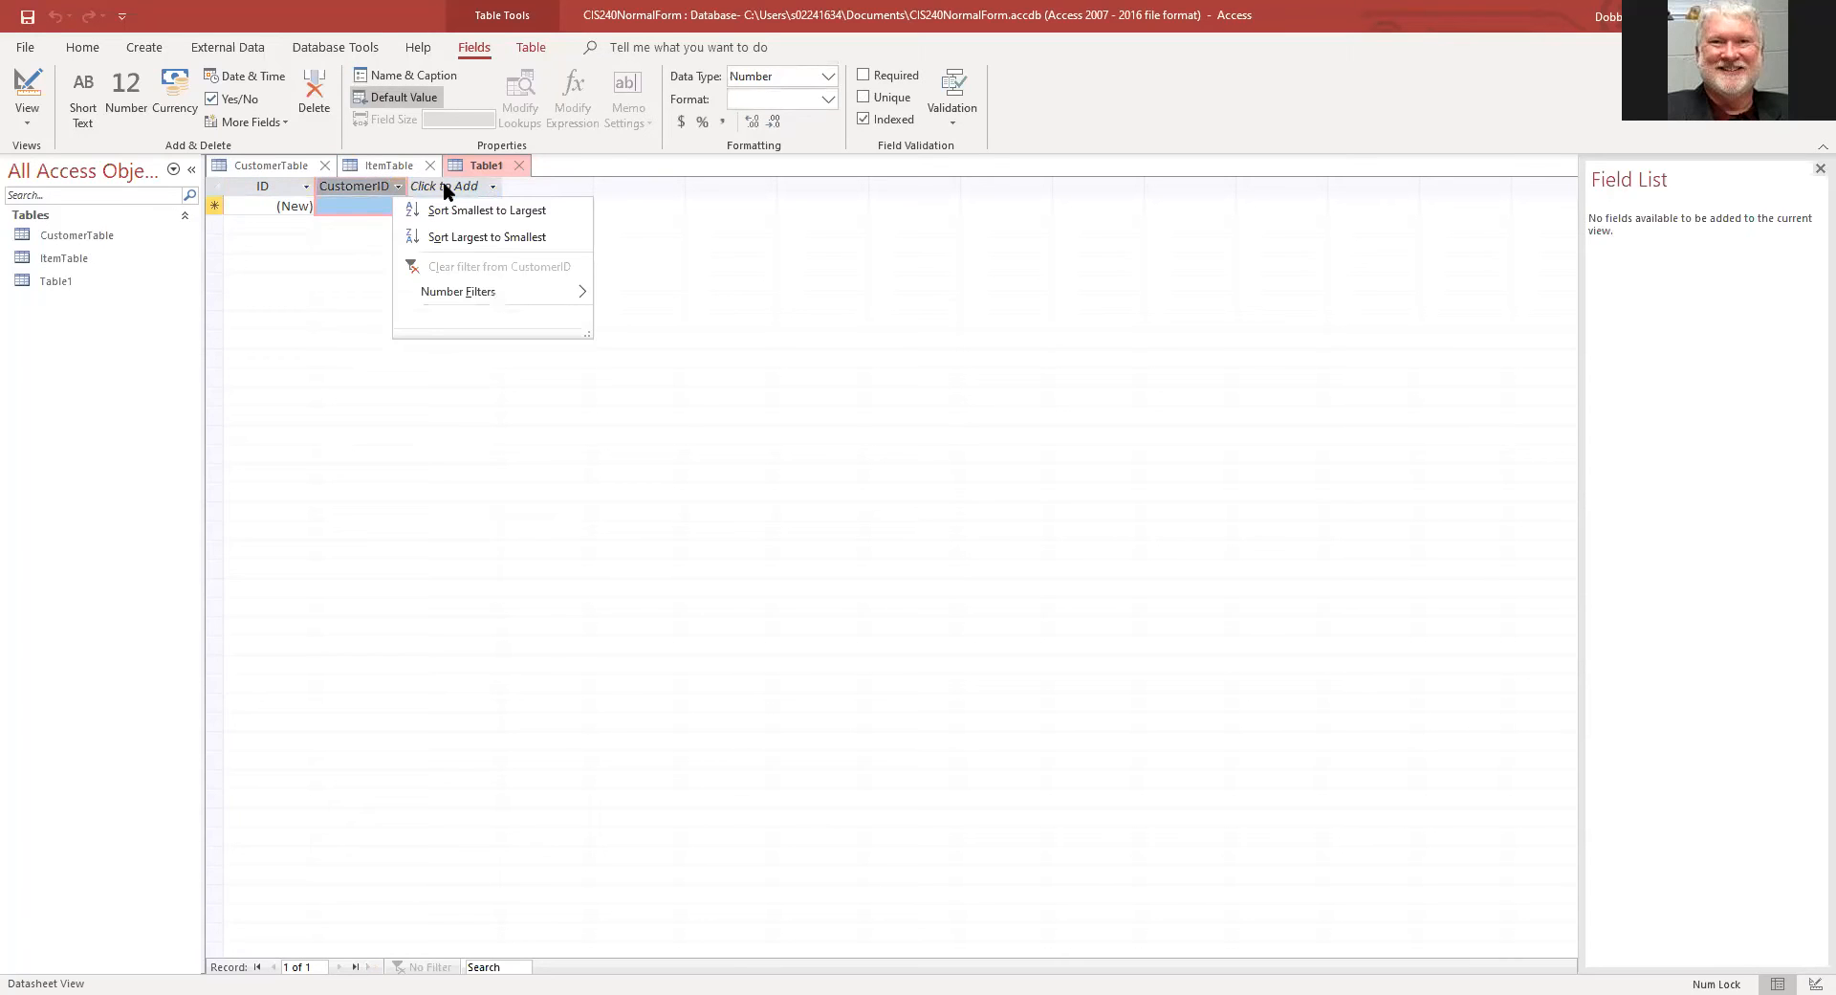
click(444, 188)
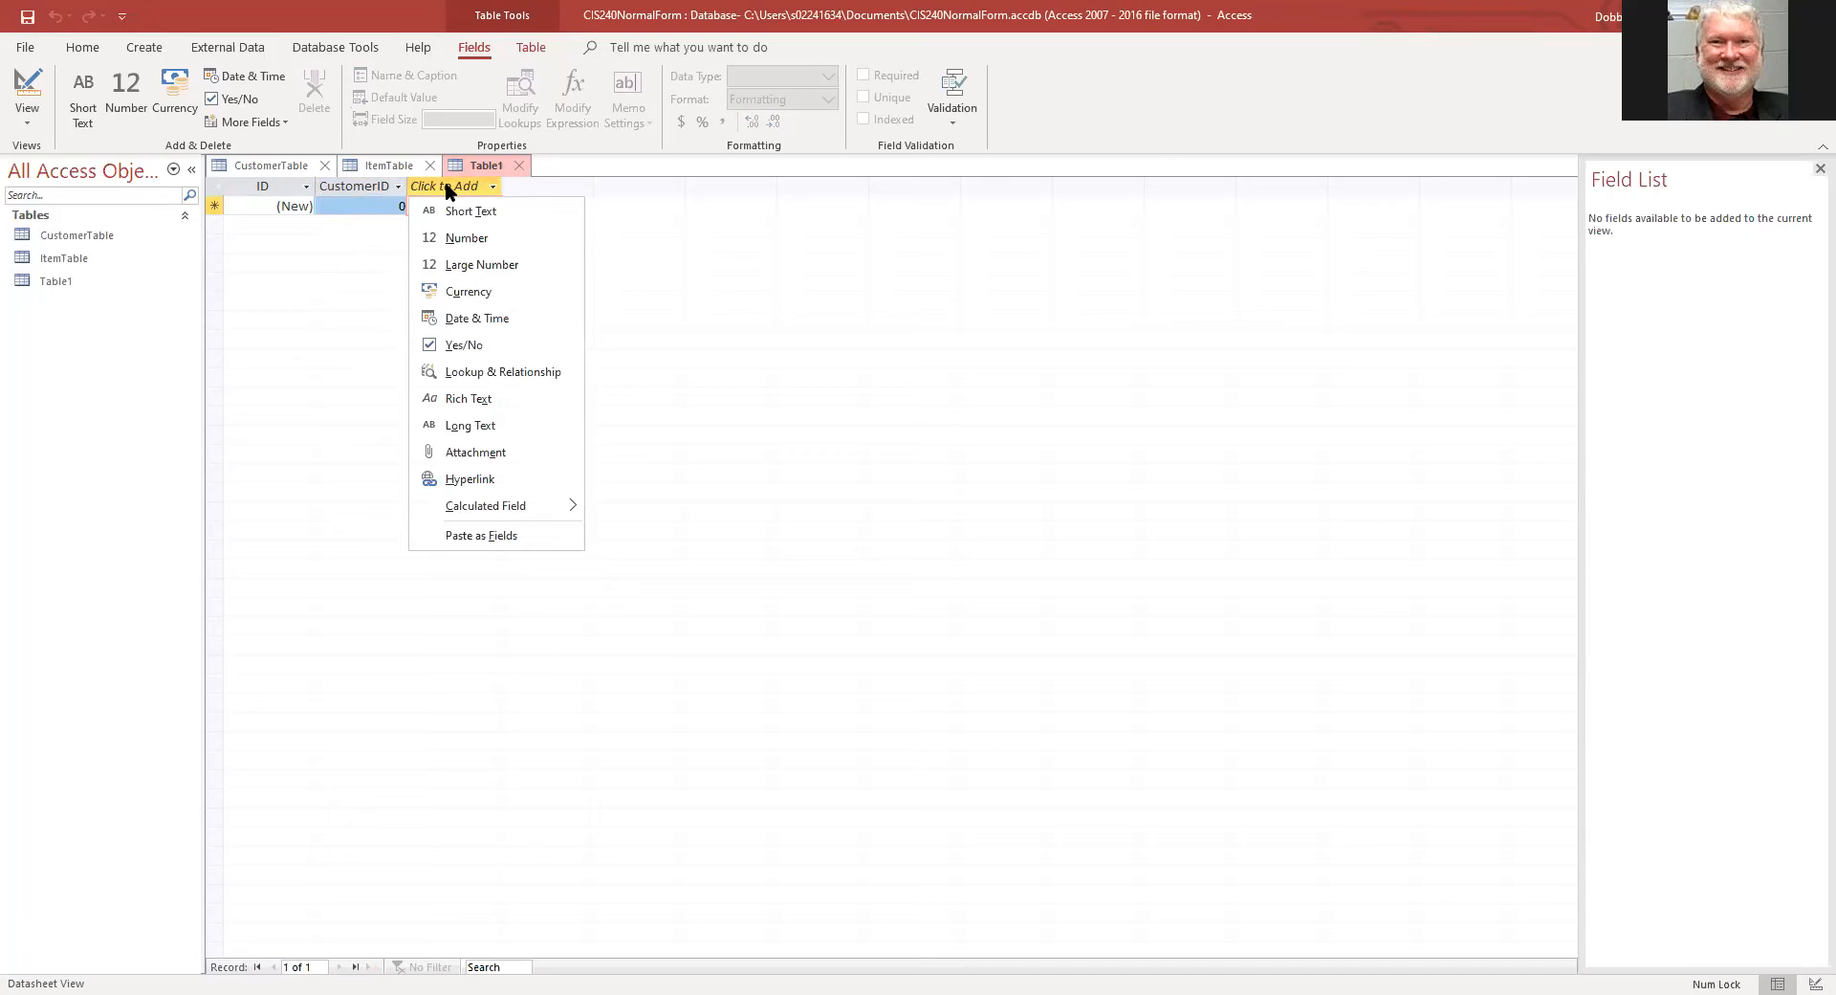
click(473, 321)
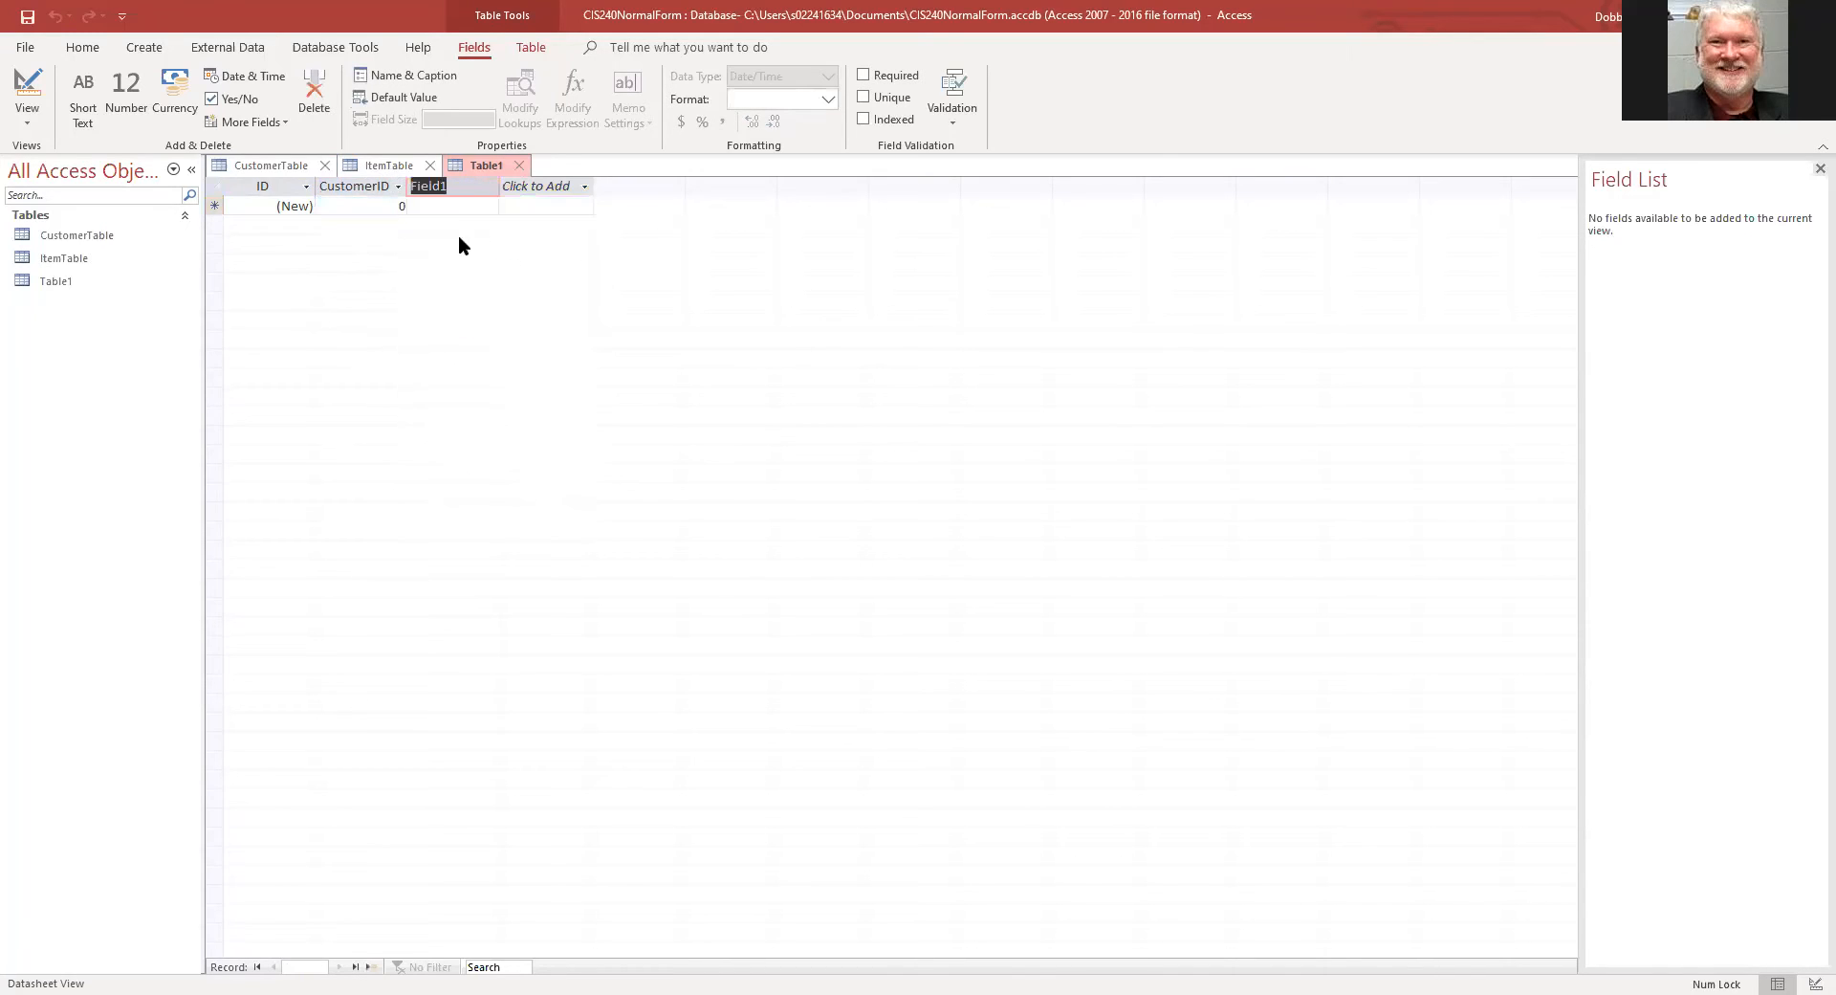
text(OrderDate)
key(Return)
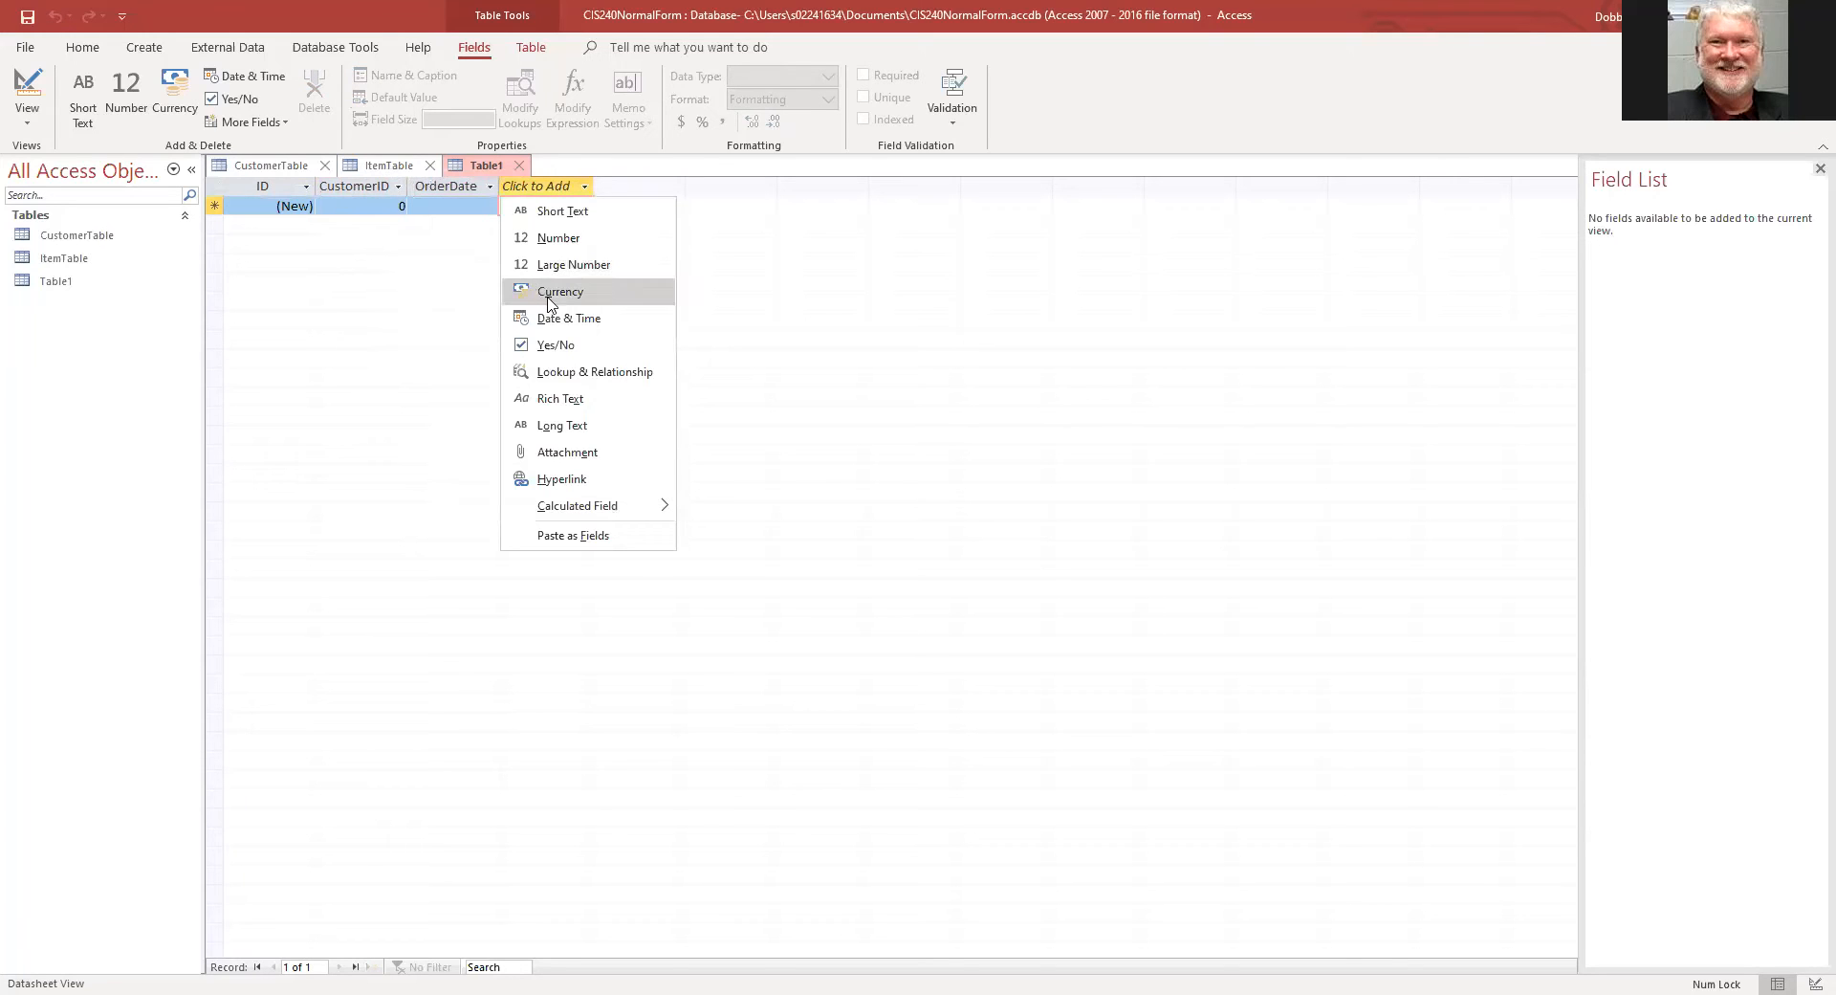
Step: Add two Number fields named OrderQuantity and ItemID after the OrderDate field
click(552, 241)
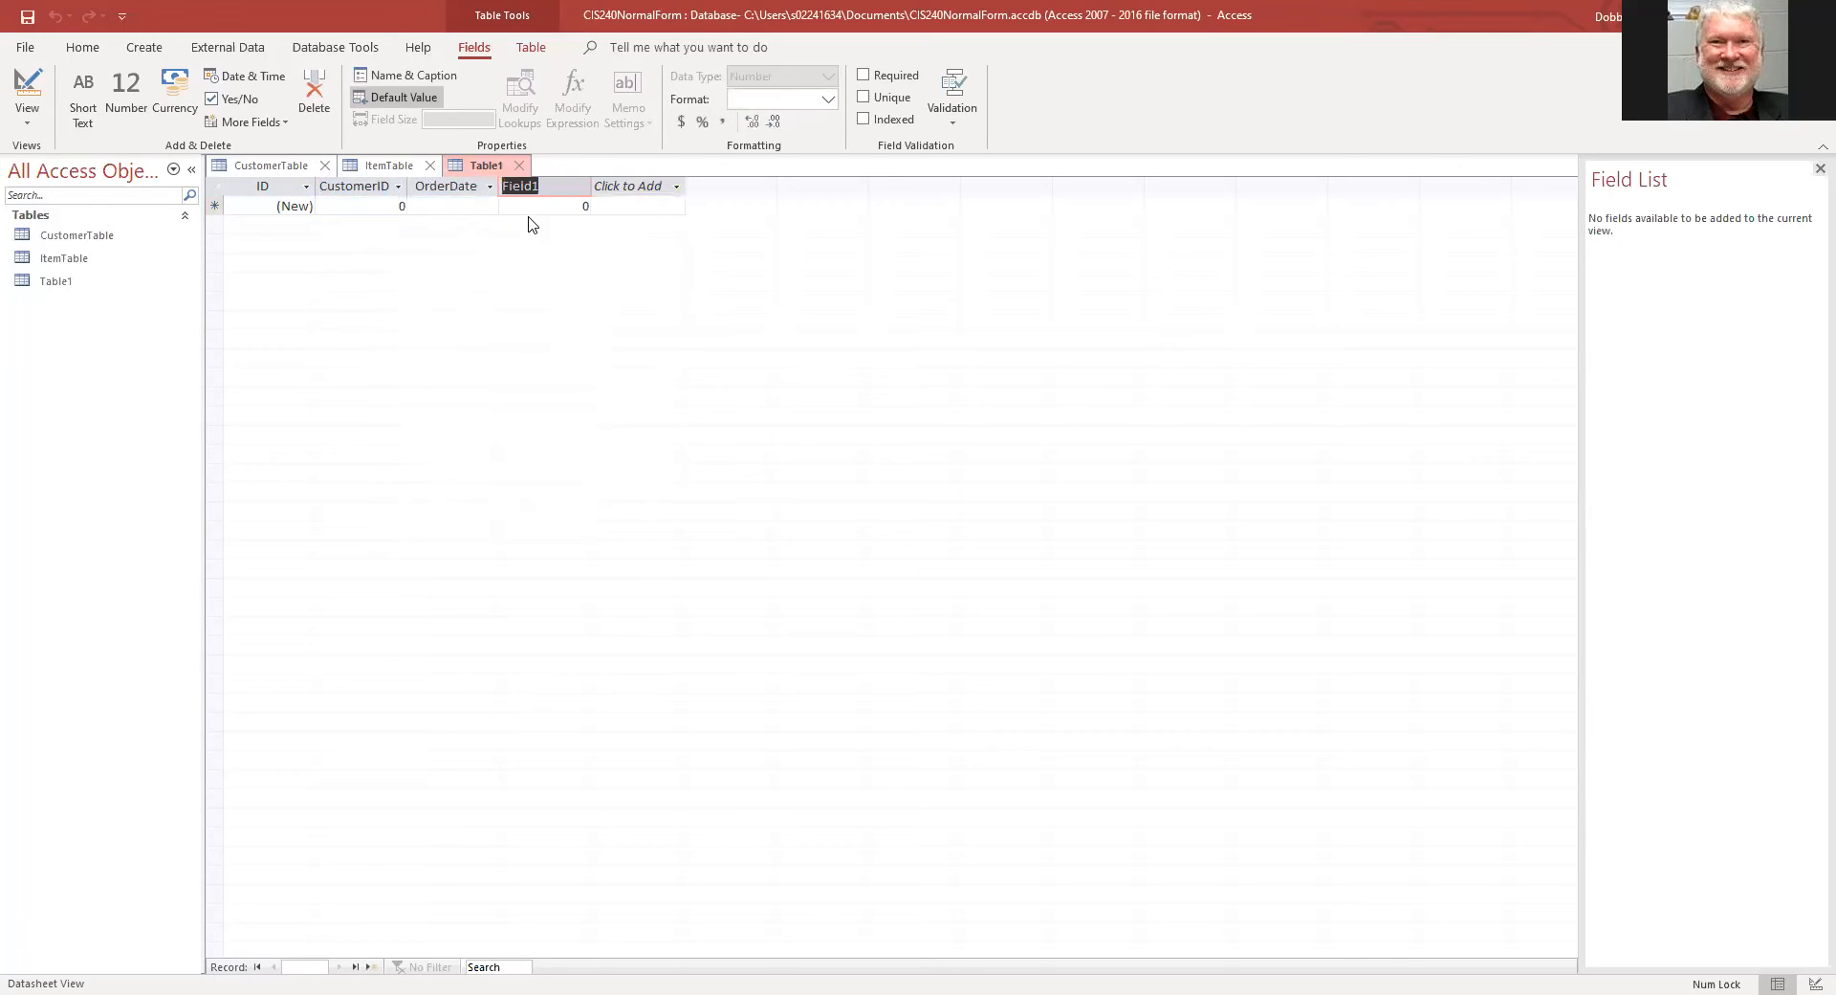
text(OrderQuantity)
click(631, 186)
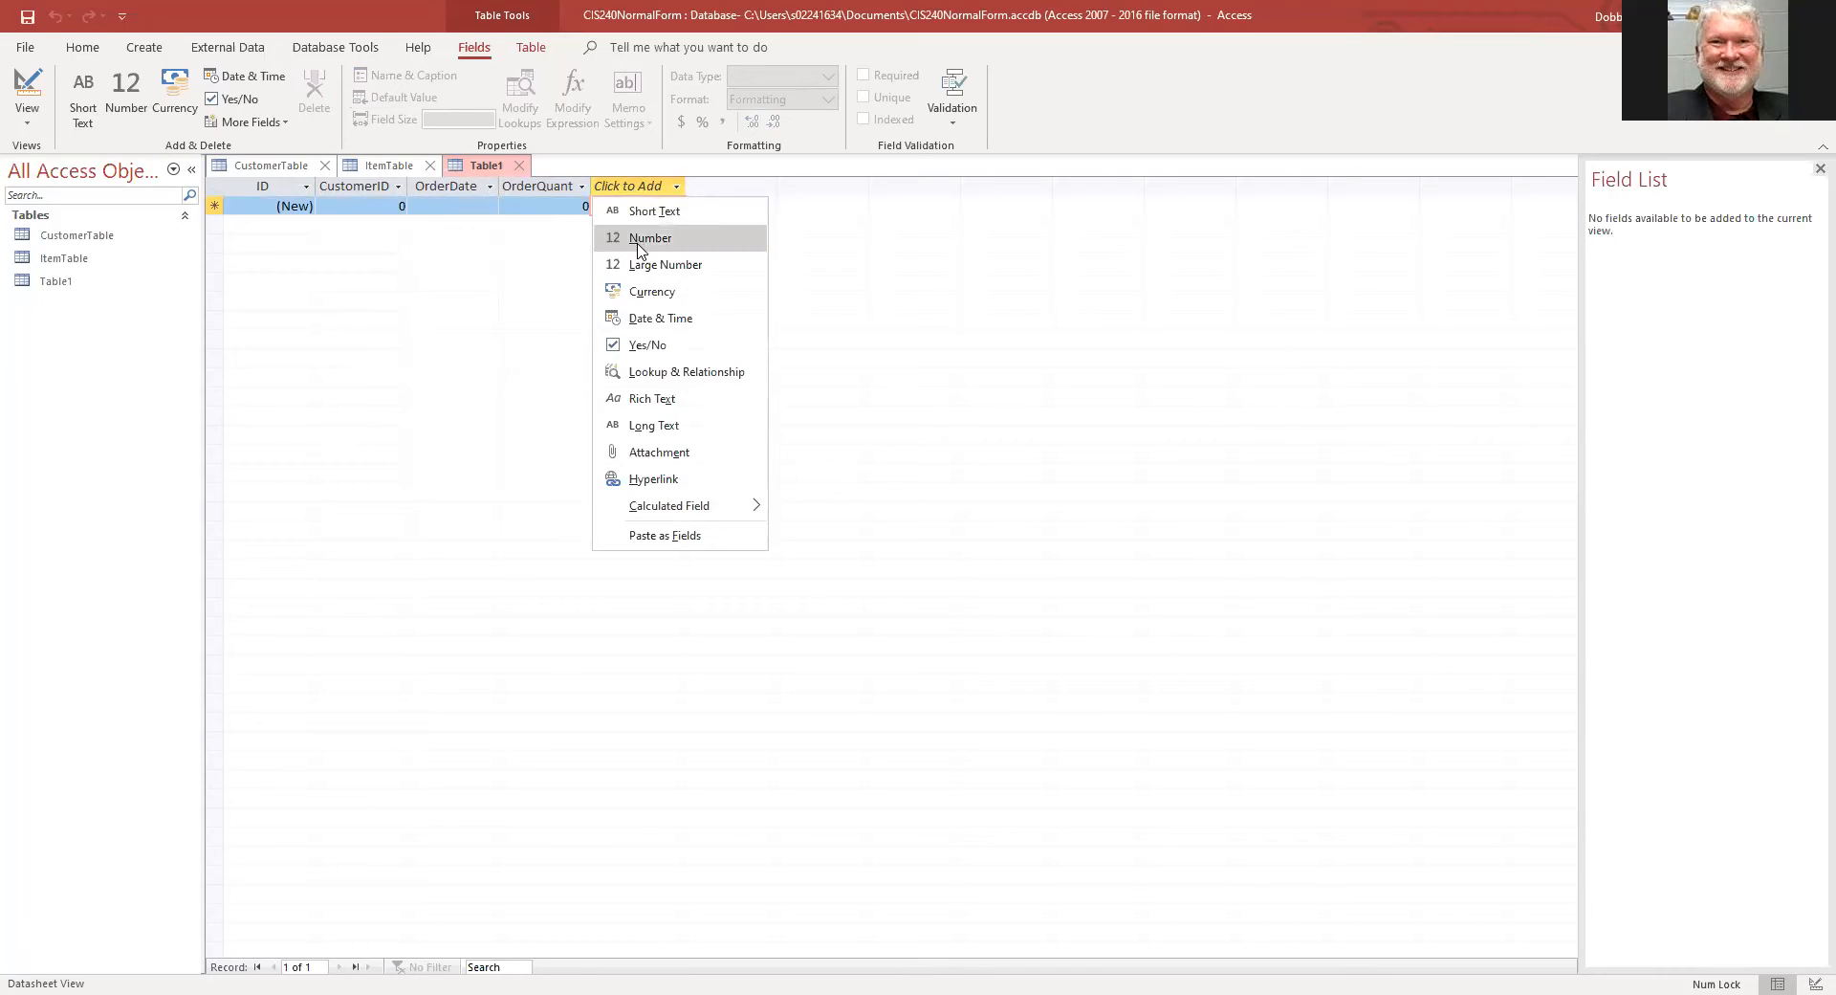
click(639, 239)
text(ItemID)
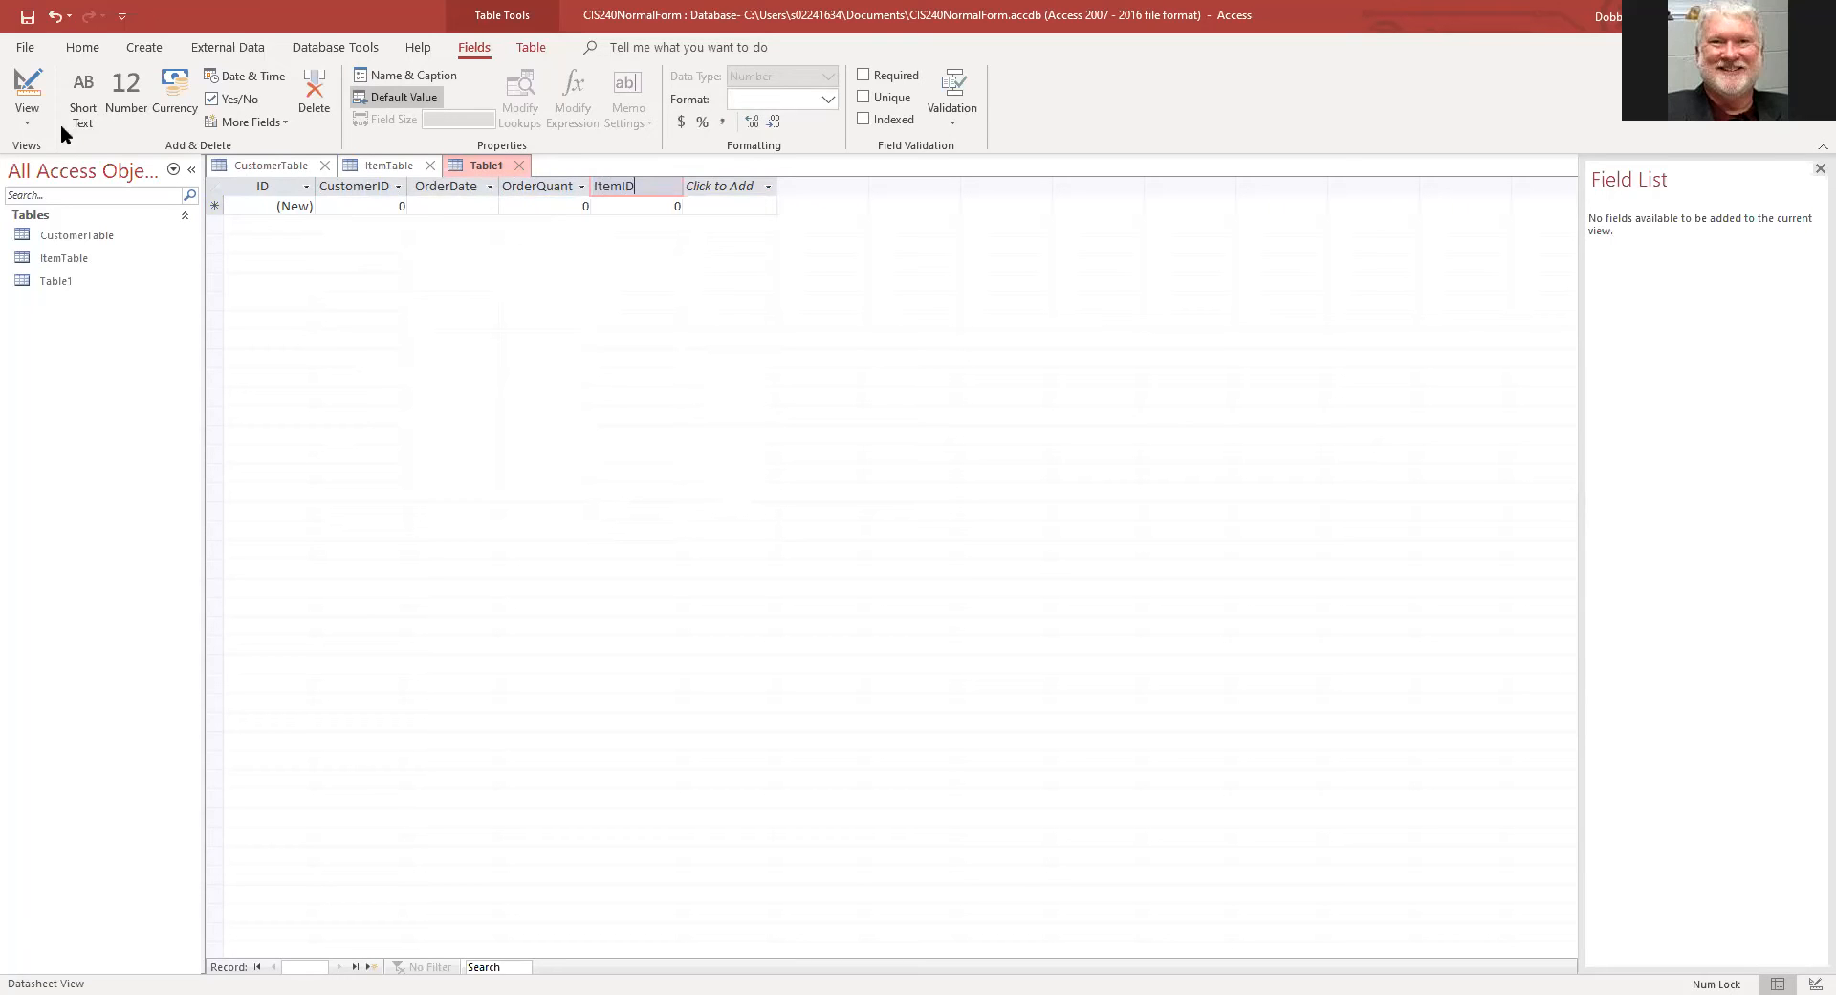
Step: Switch the new table to Design View, saving it as OrderTable
click(28, 91)
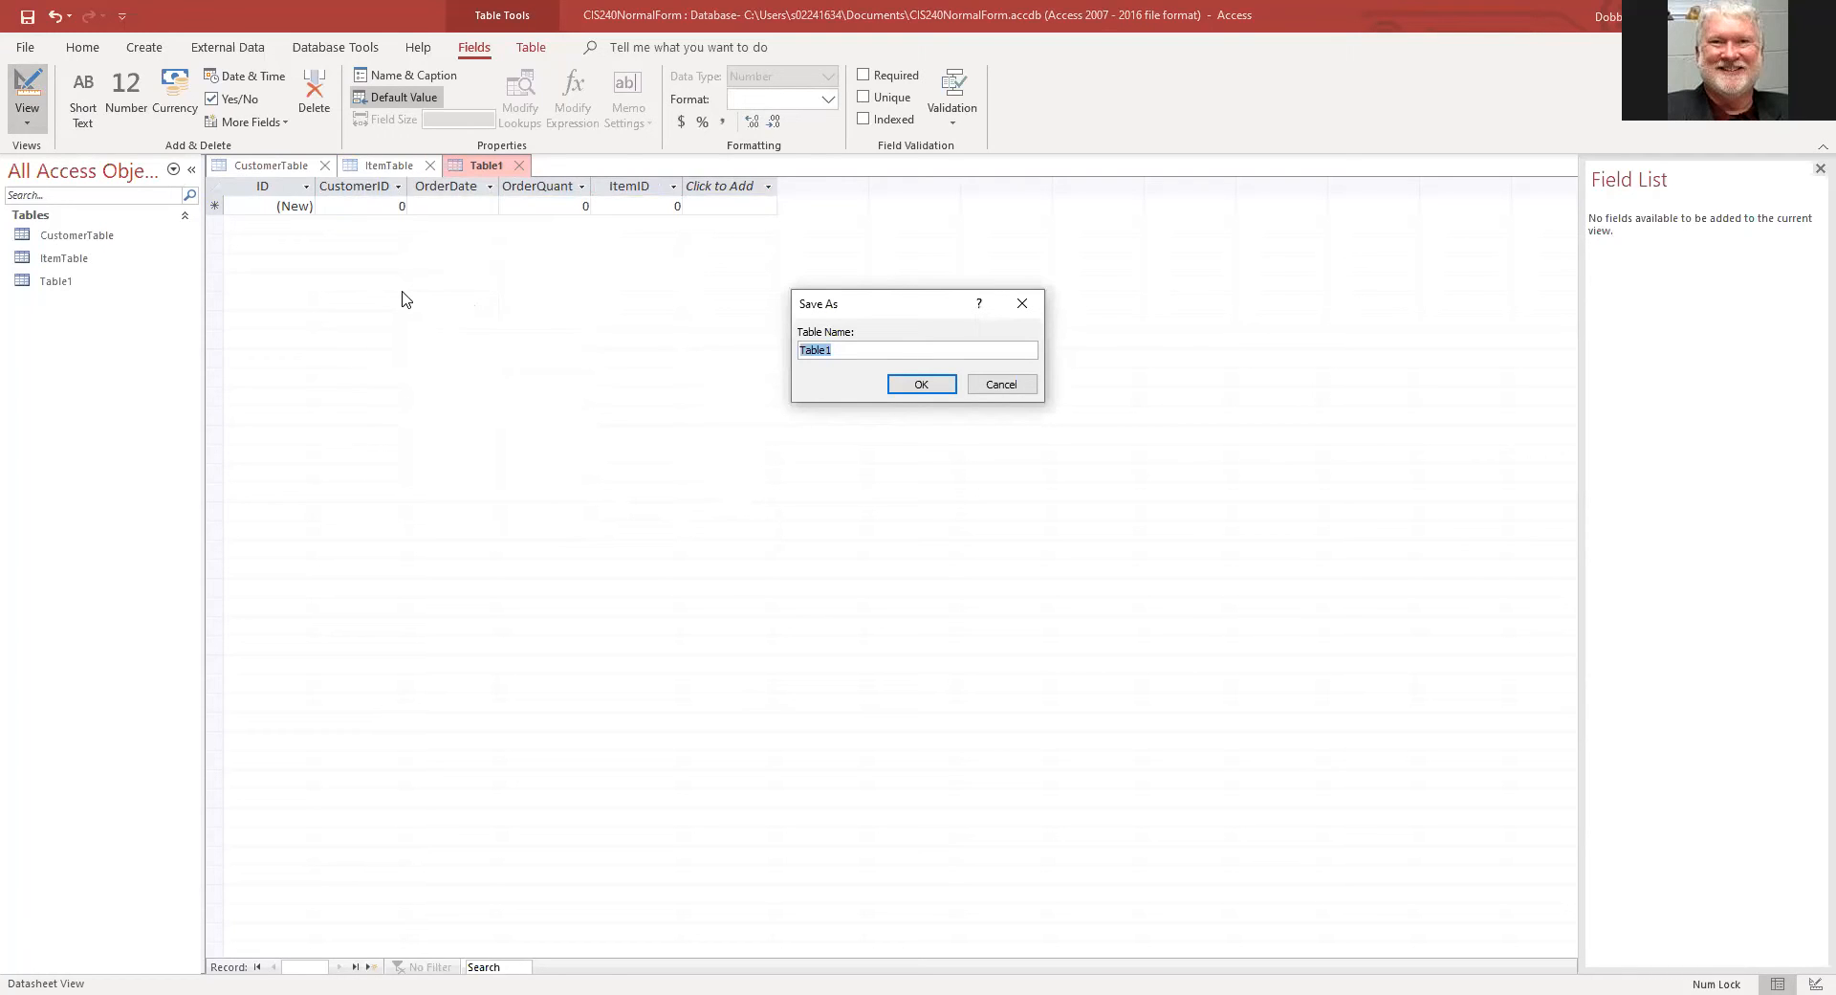
text(OrderTable)
click(921, 384)
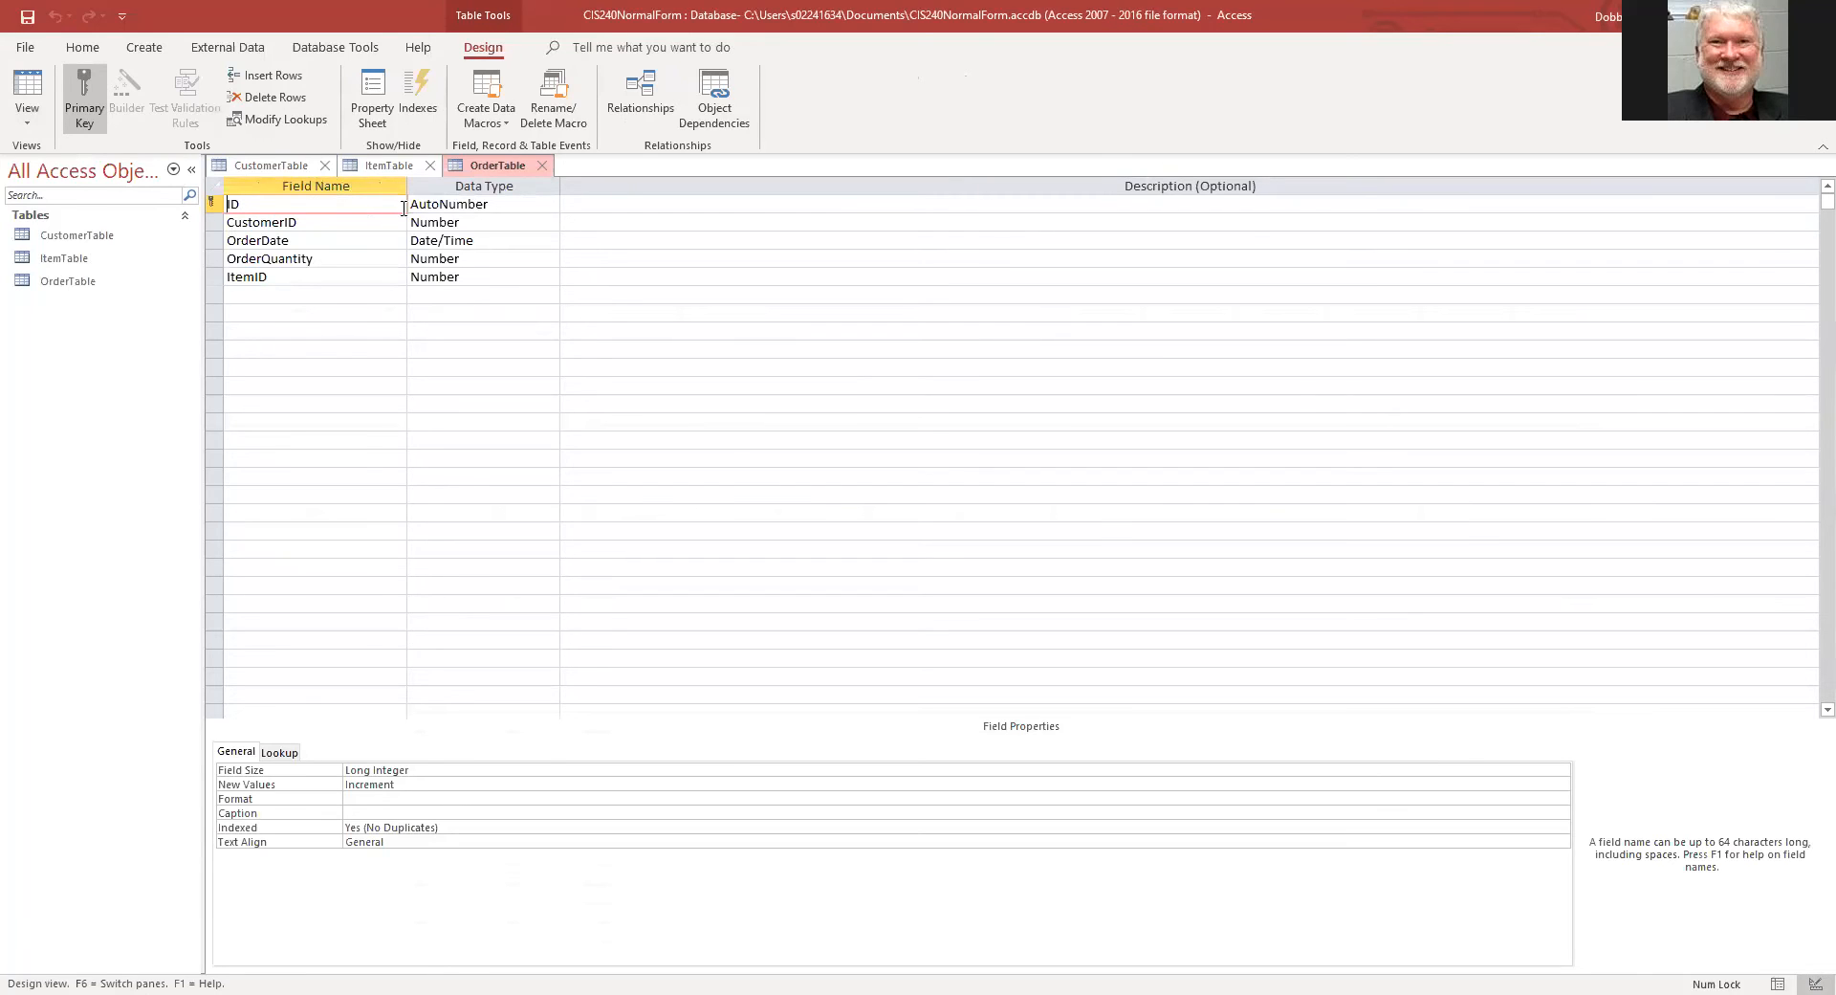
Step: Rename OrderTable's primary key field to OrderID, then save the table and return it to Datasheet View
text(Order)
click(21, 93)
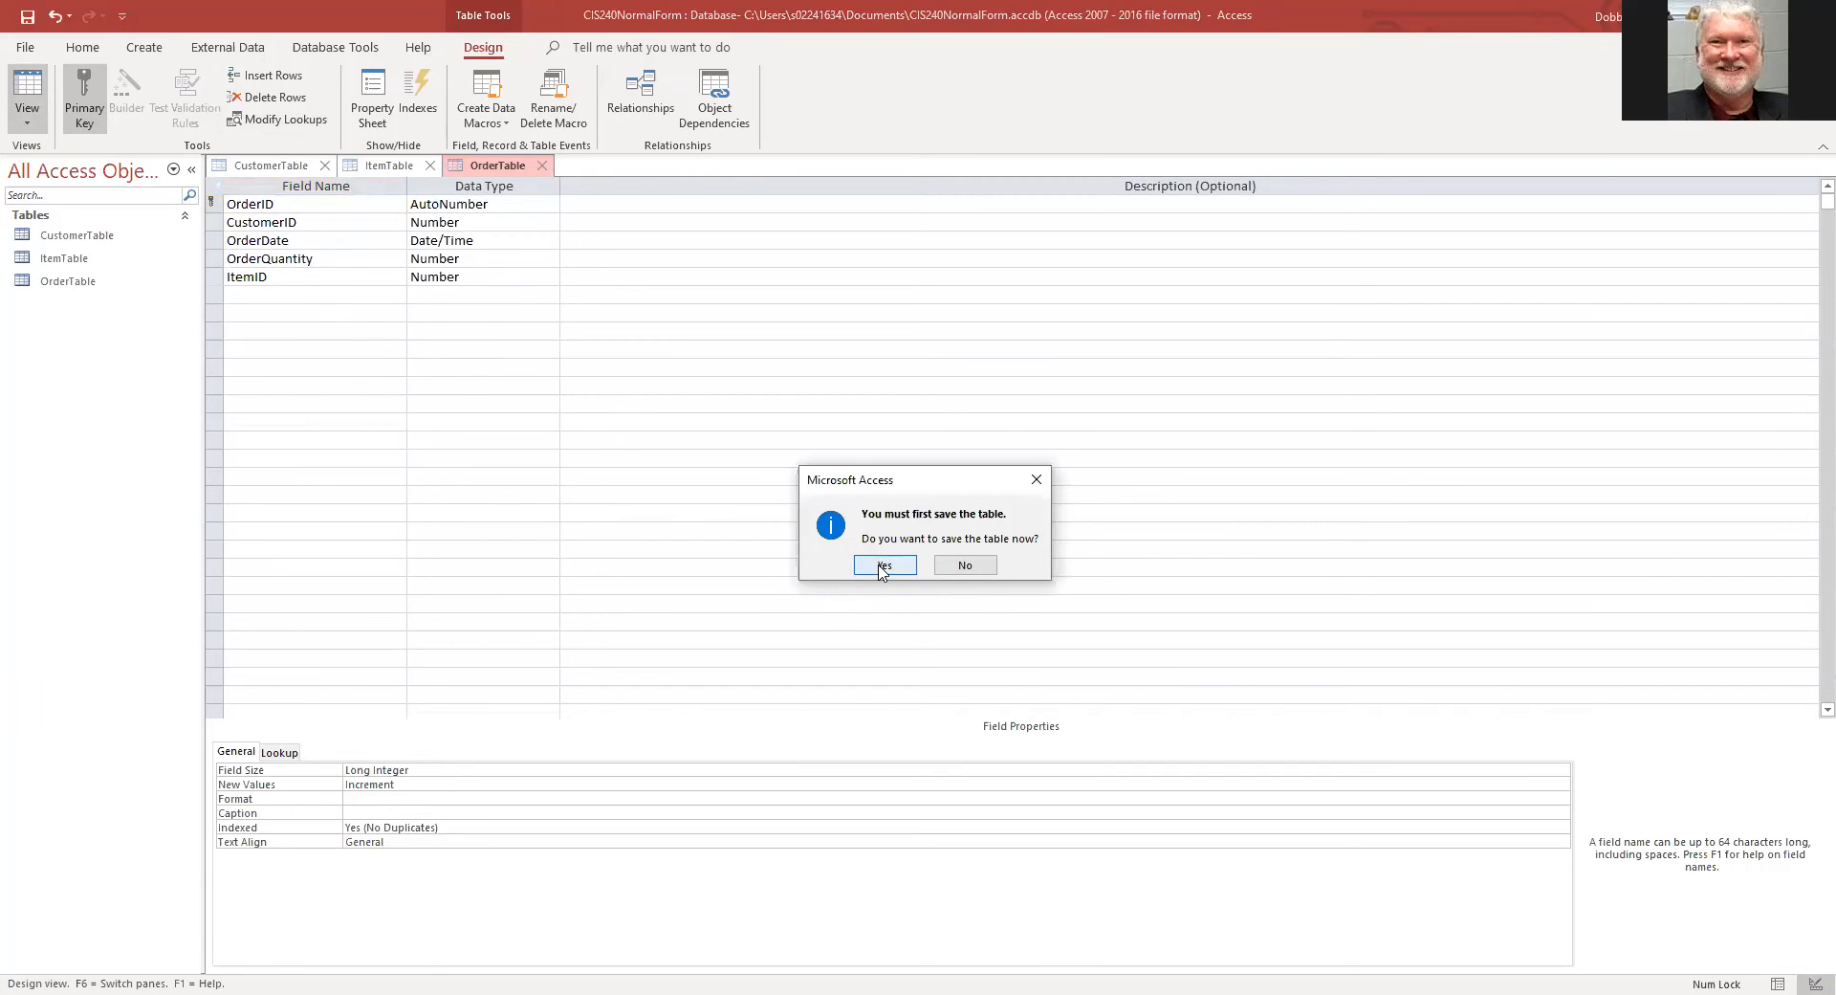
click(882, 566)
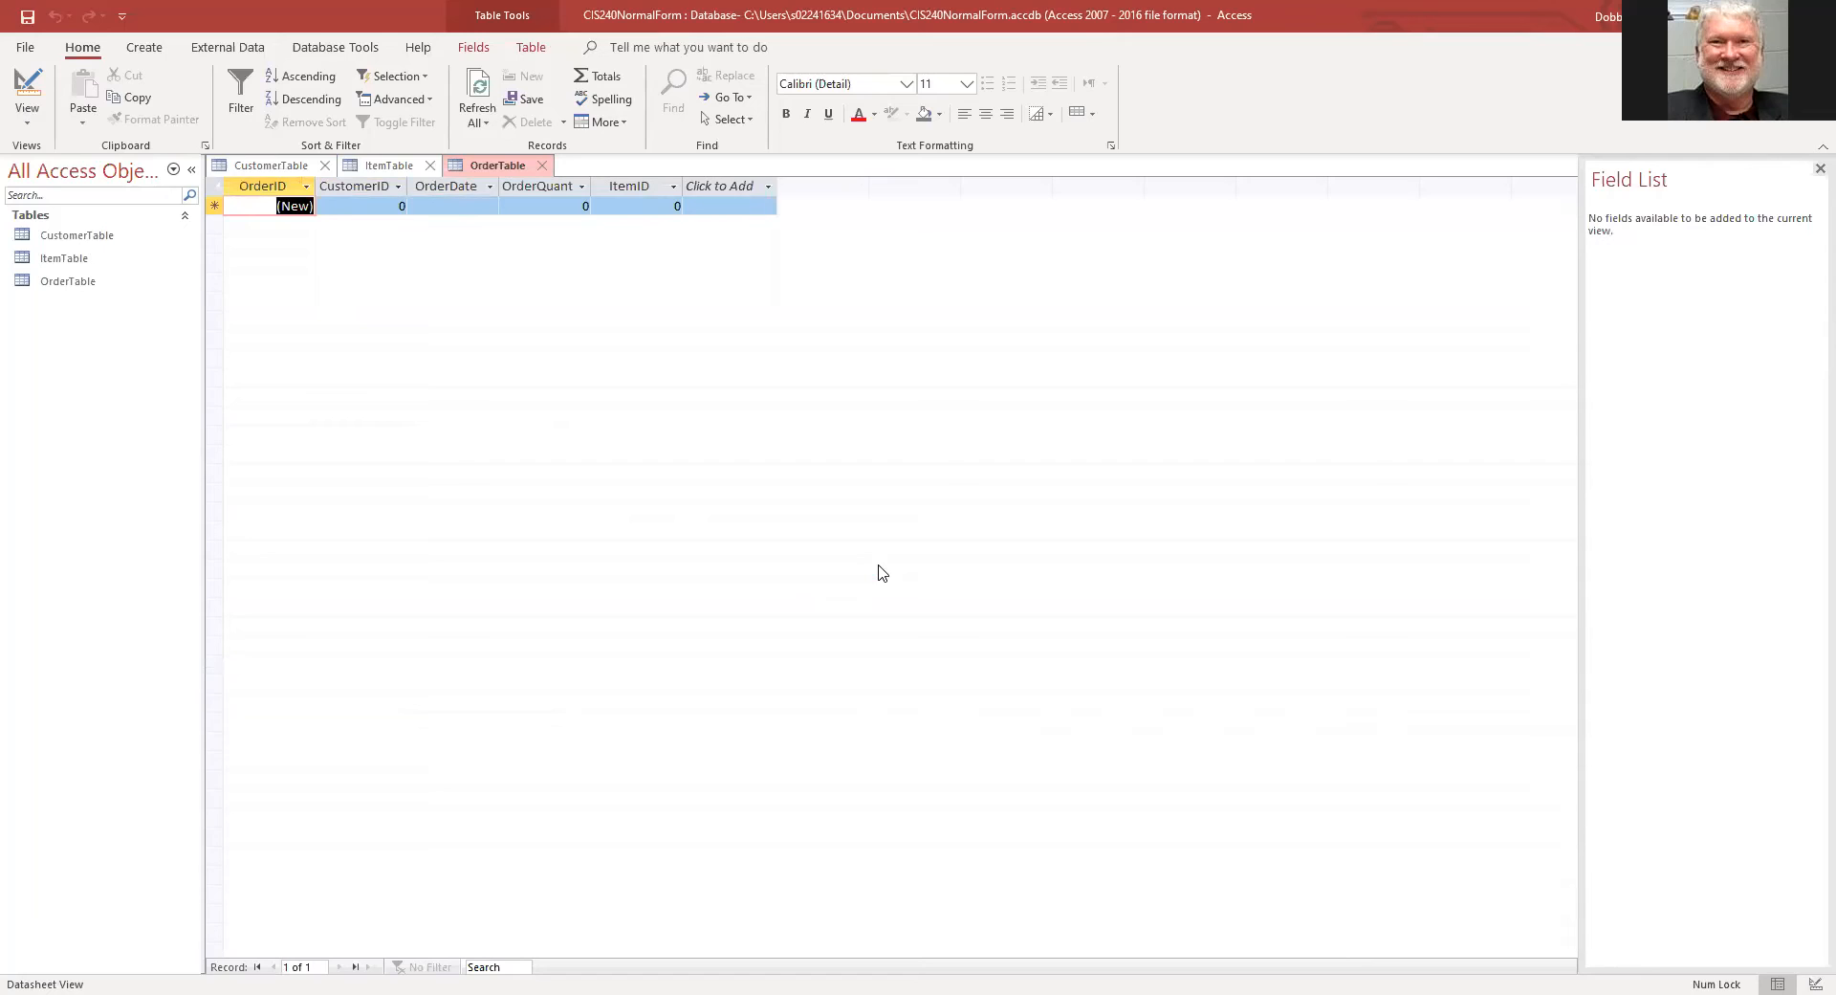
Step: Enter the first OrderTable record with the customer's ID, order date 1/17/2018, quantity 15 and item ID 4
key(Tab)
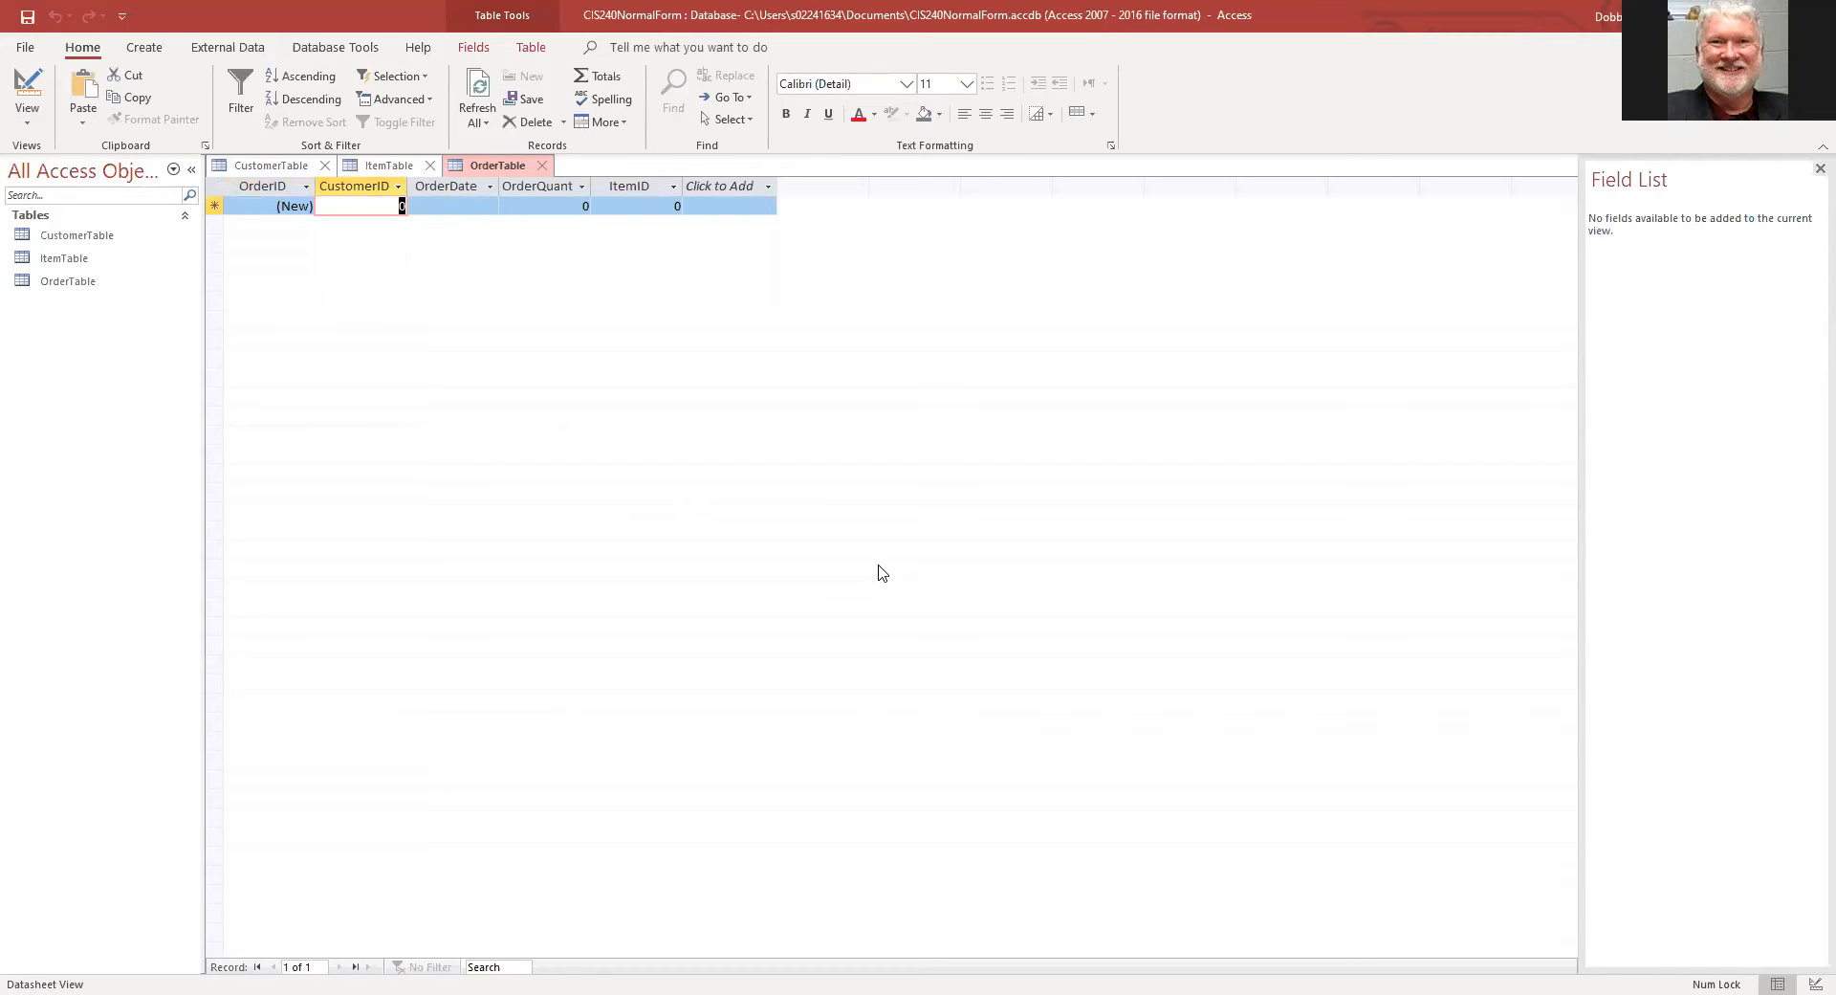
text(2)
key(Tab)
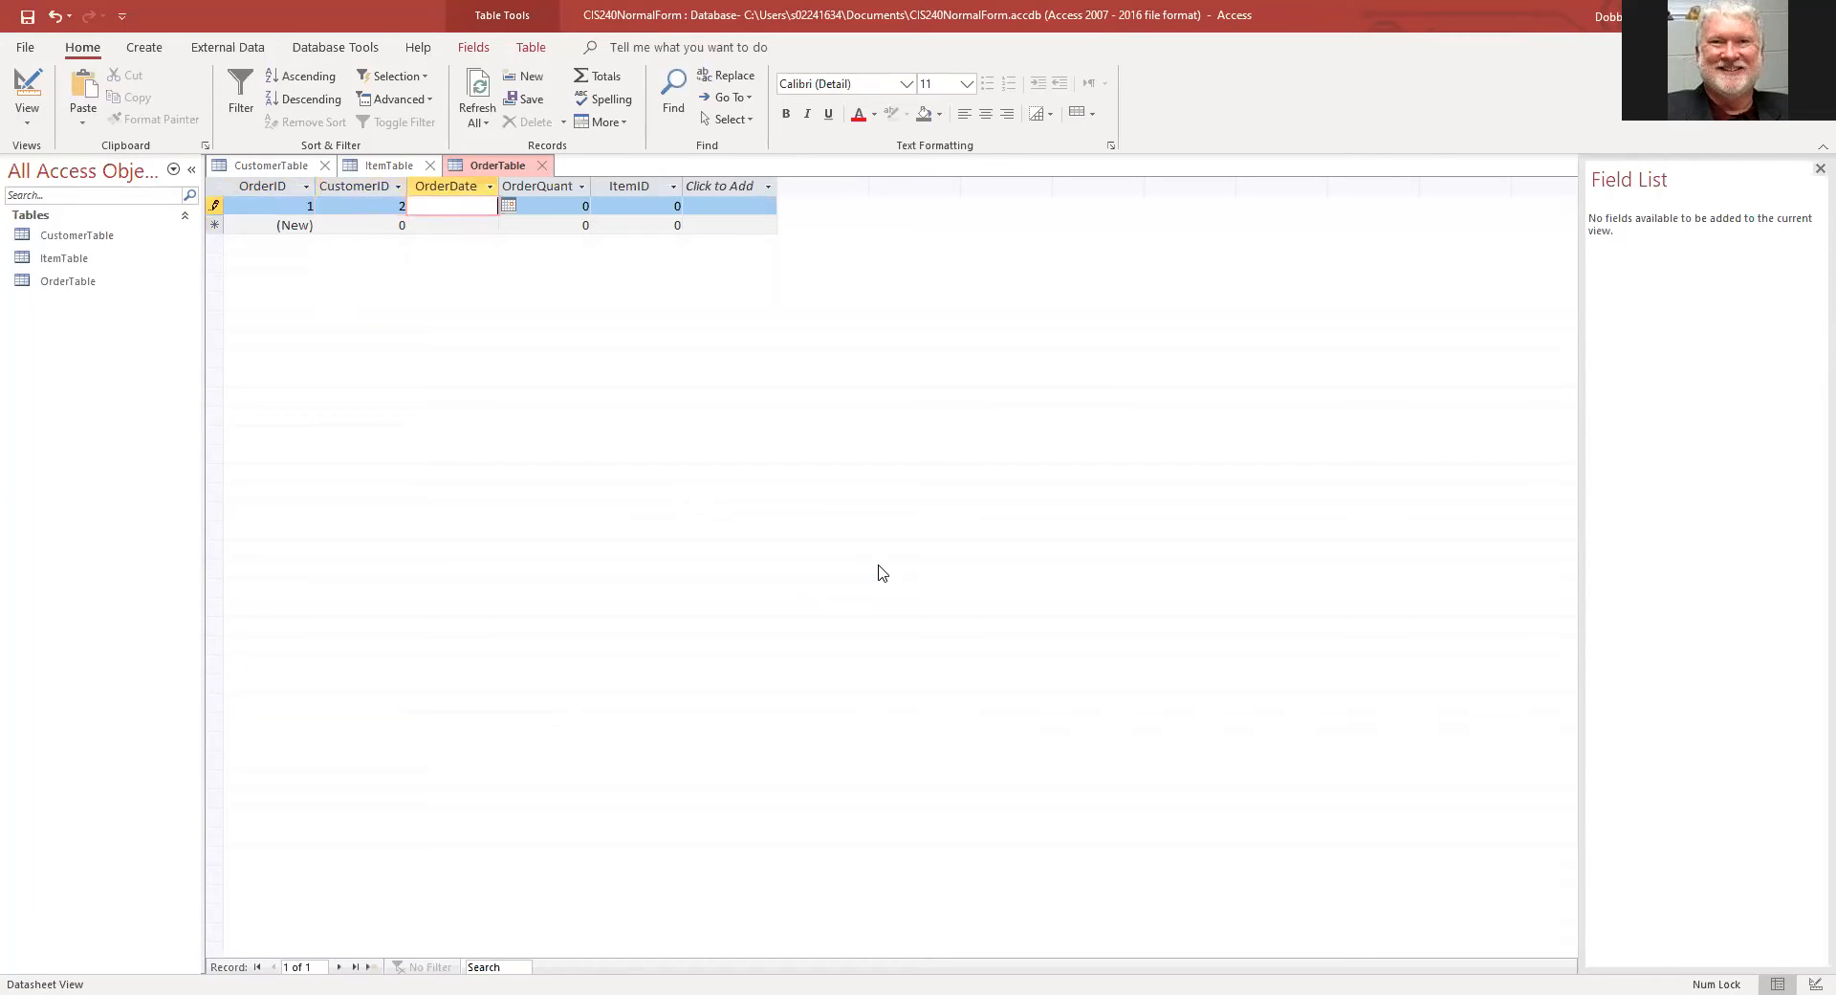
text(1/17/2018)
key(Tab)
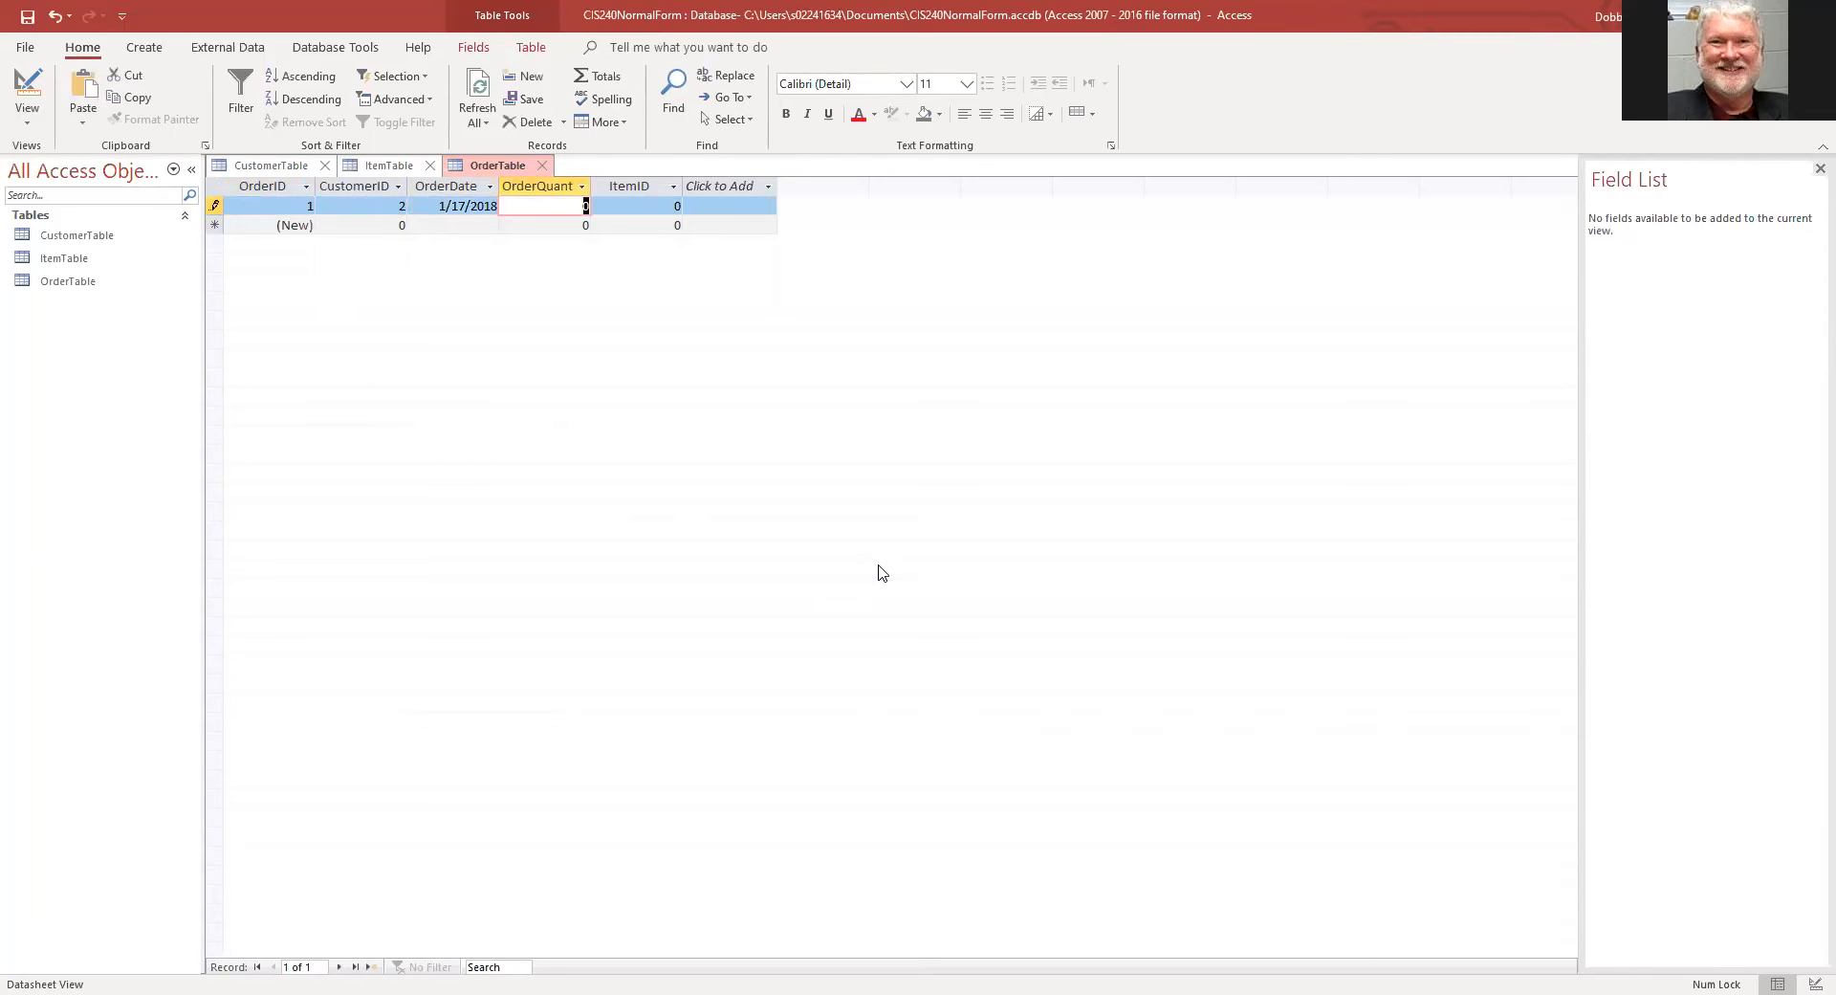
text(15)
key(Tab)
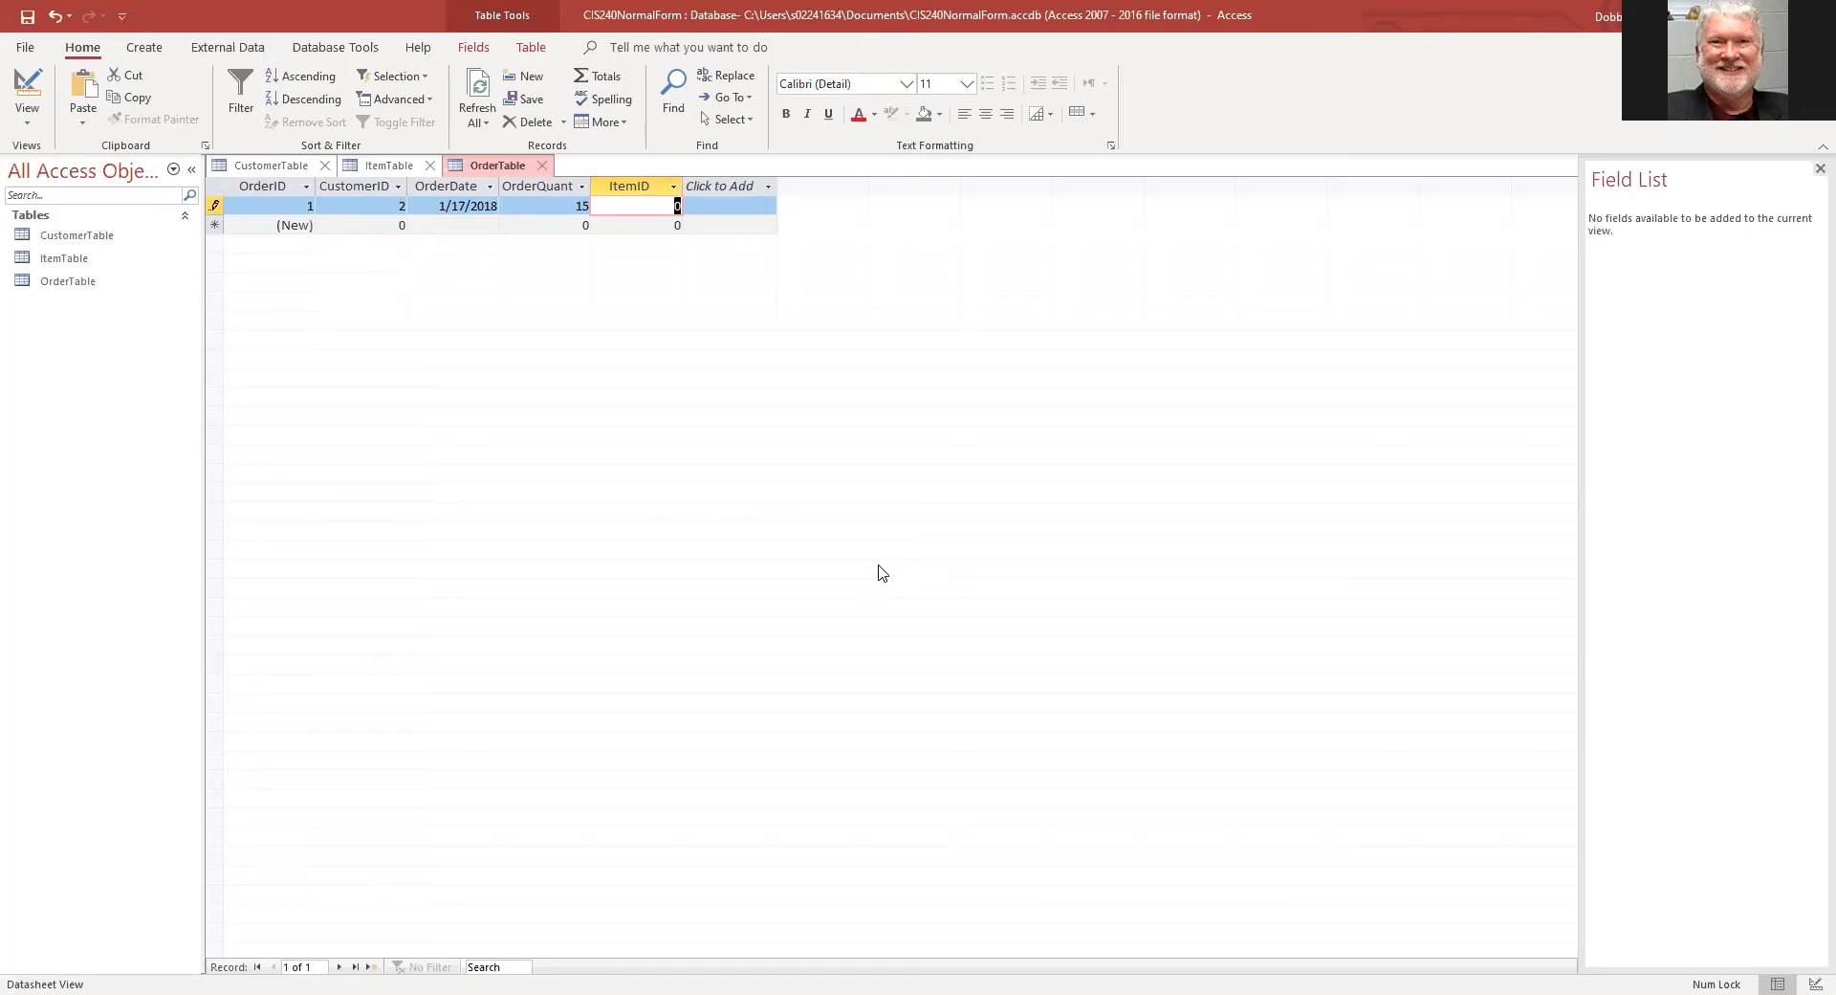
text(4)
key(Tab)
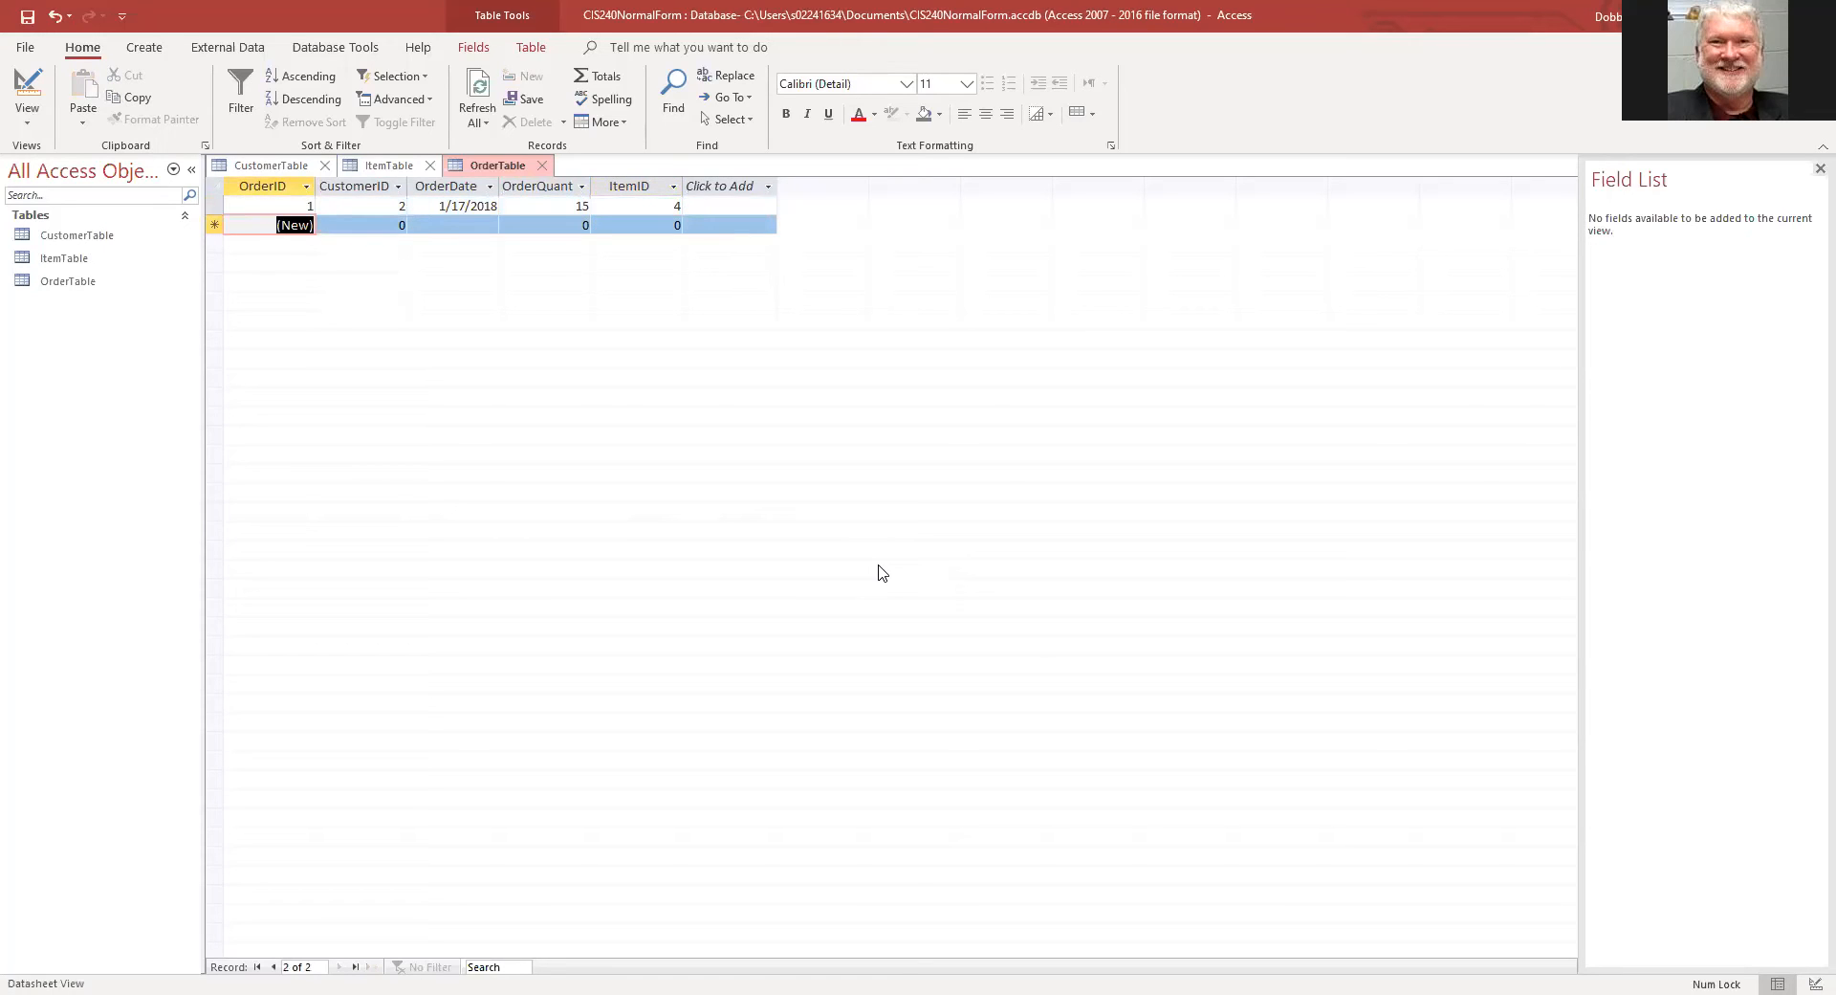
Step: Enter the second OrderTable record with the customer's ID, order date 1/24/2018, quantity 12 and item ID 5
key(Tab)
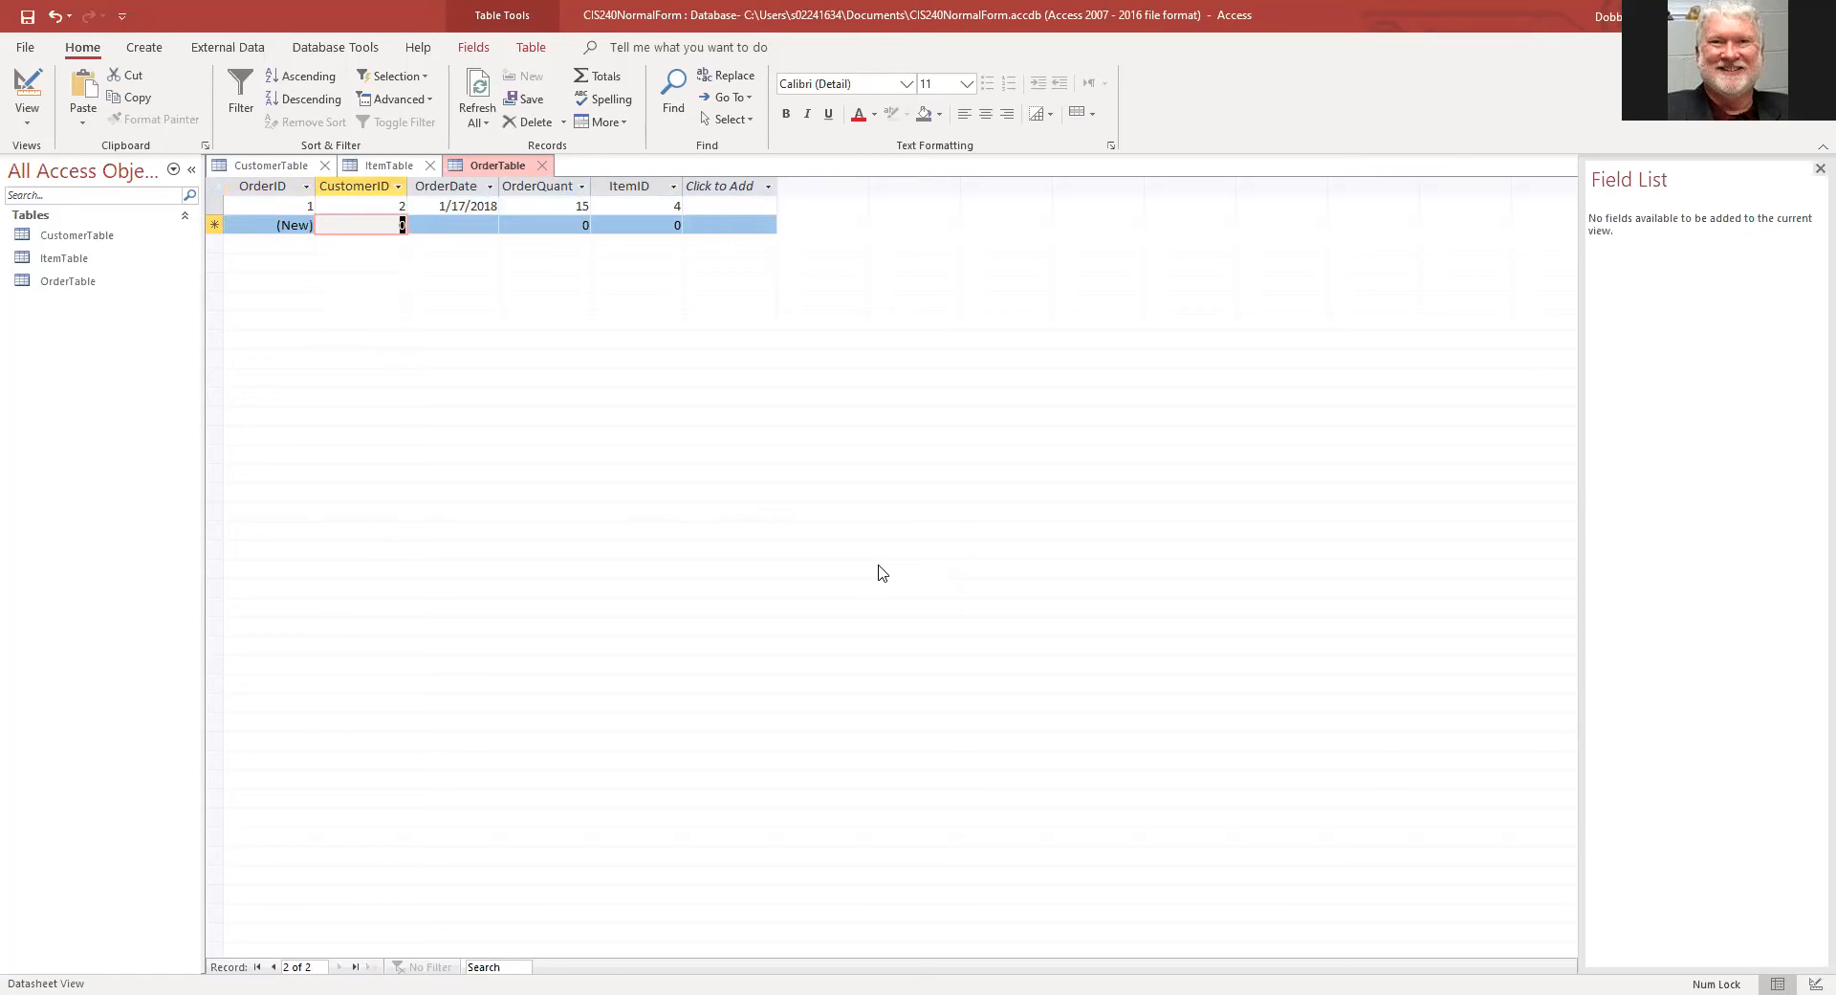
text(3)
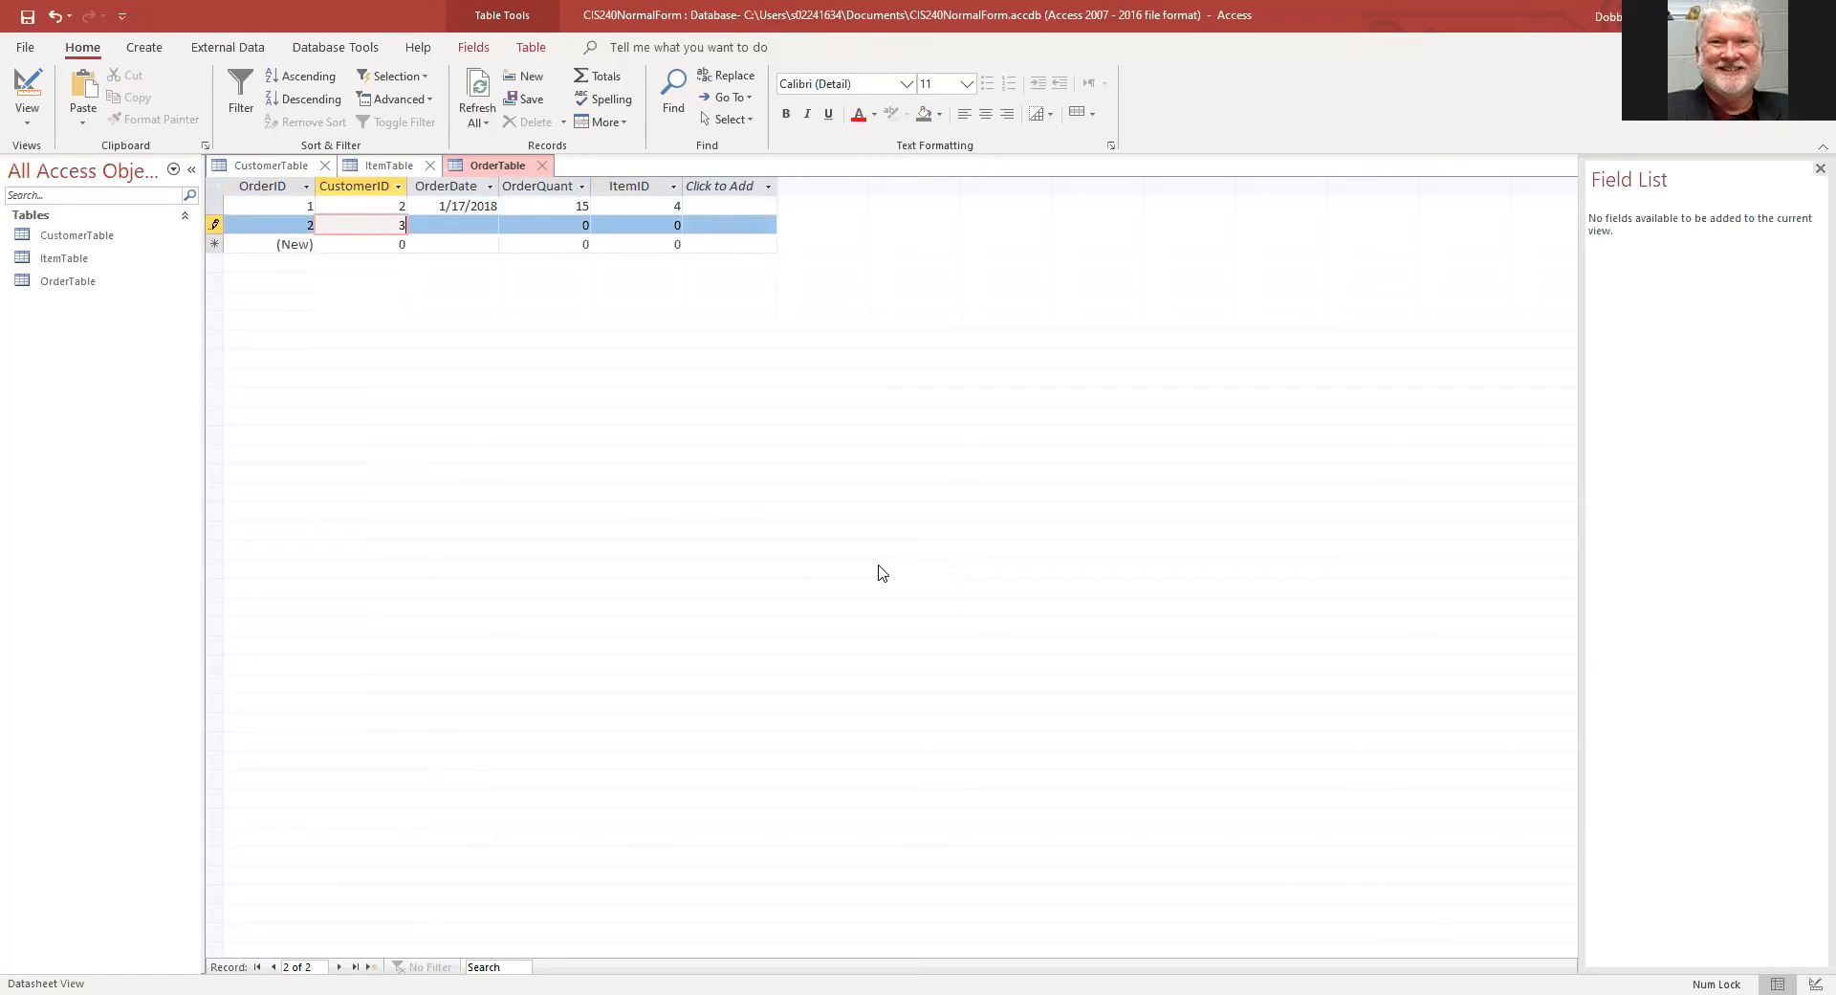
key(Tab)
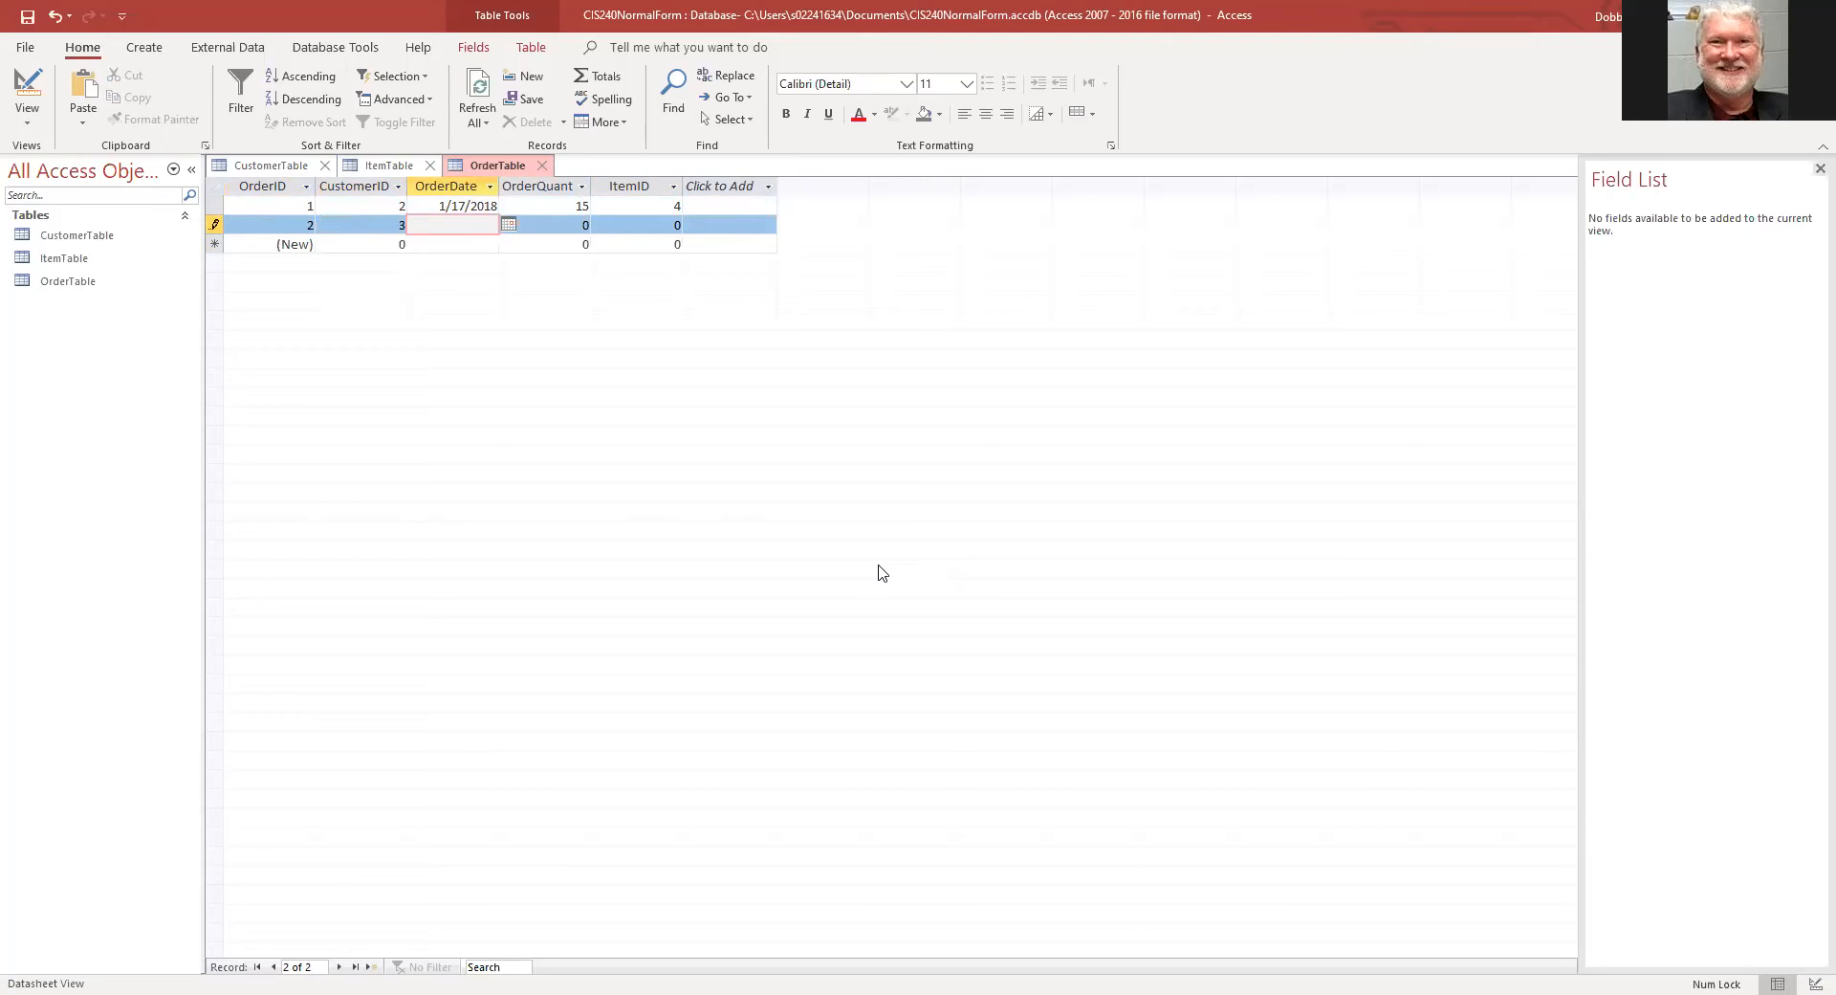
text(1/24/2018)
key(Tab)
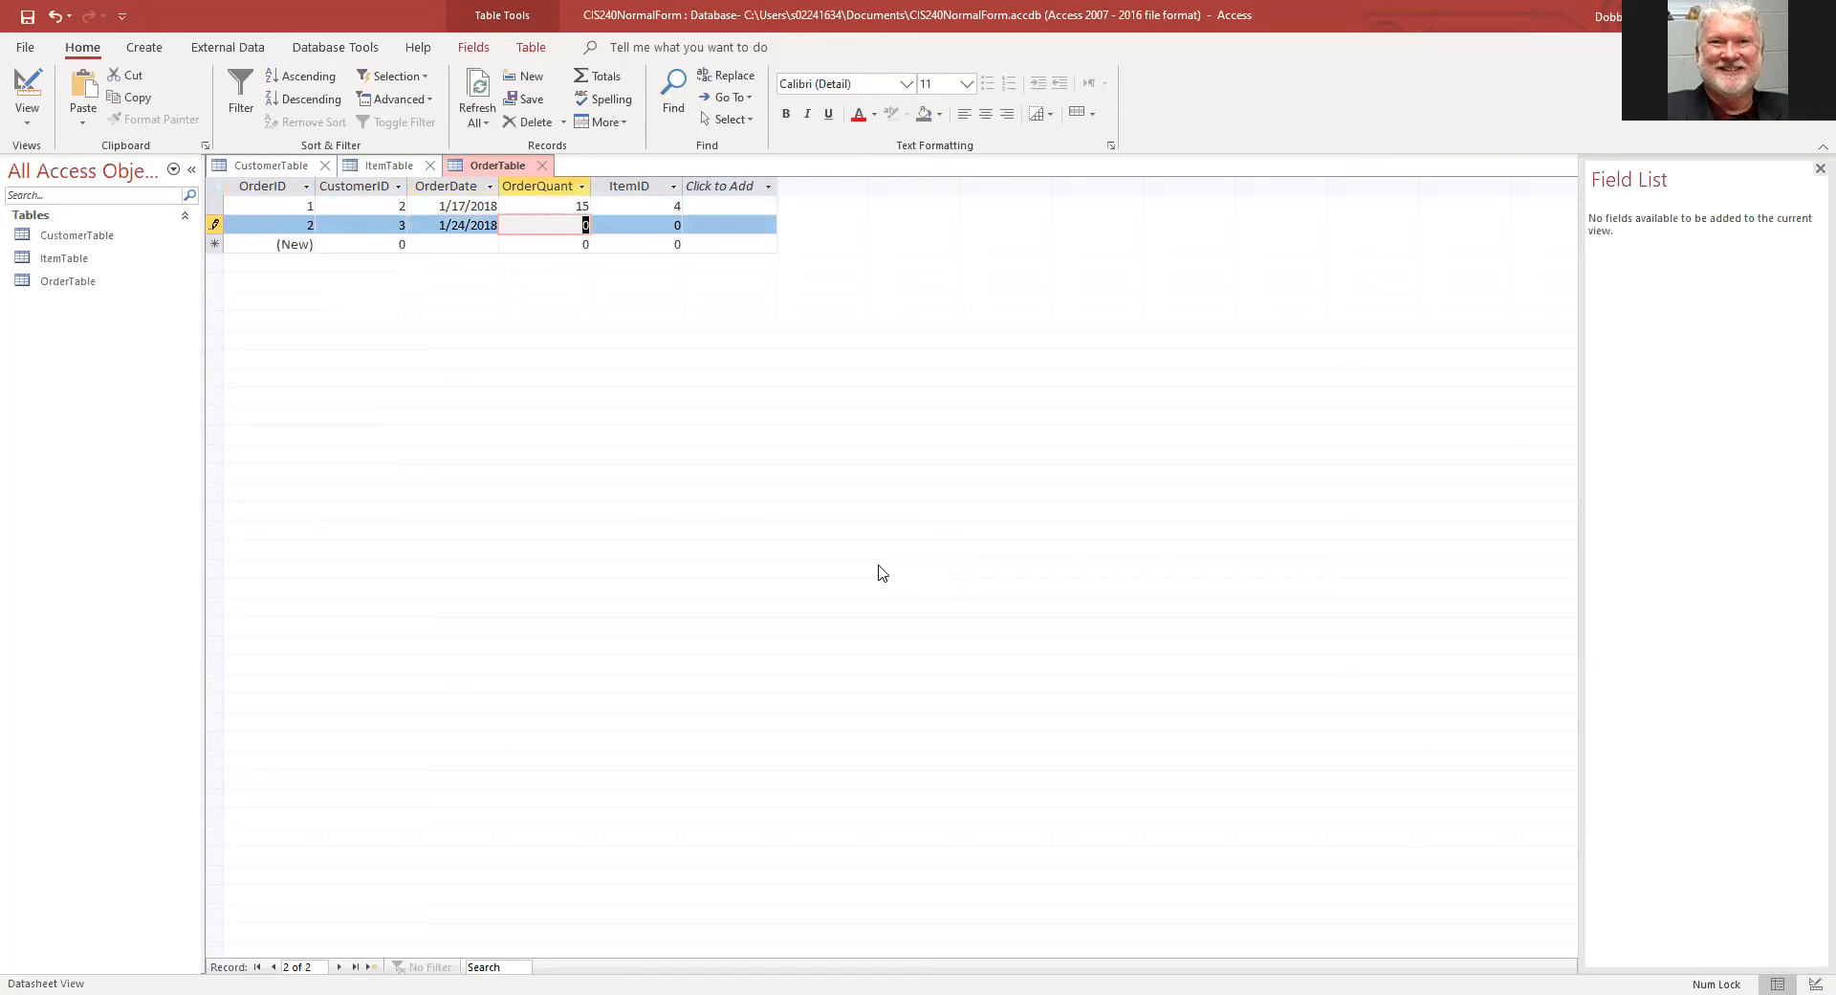
text(12)
key(Tab)
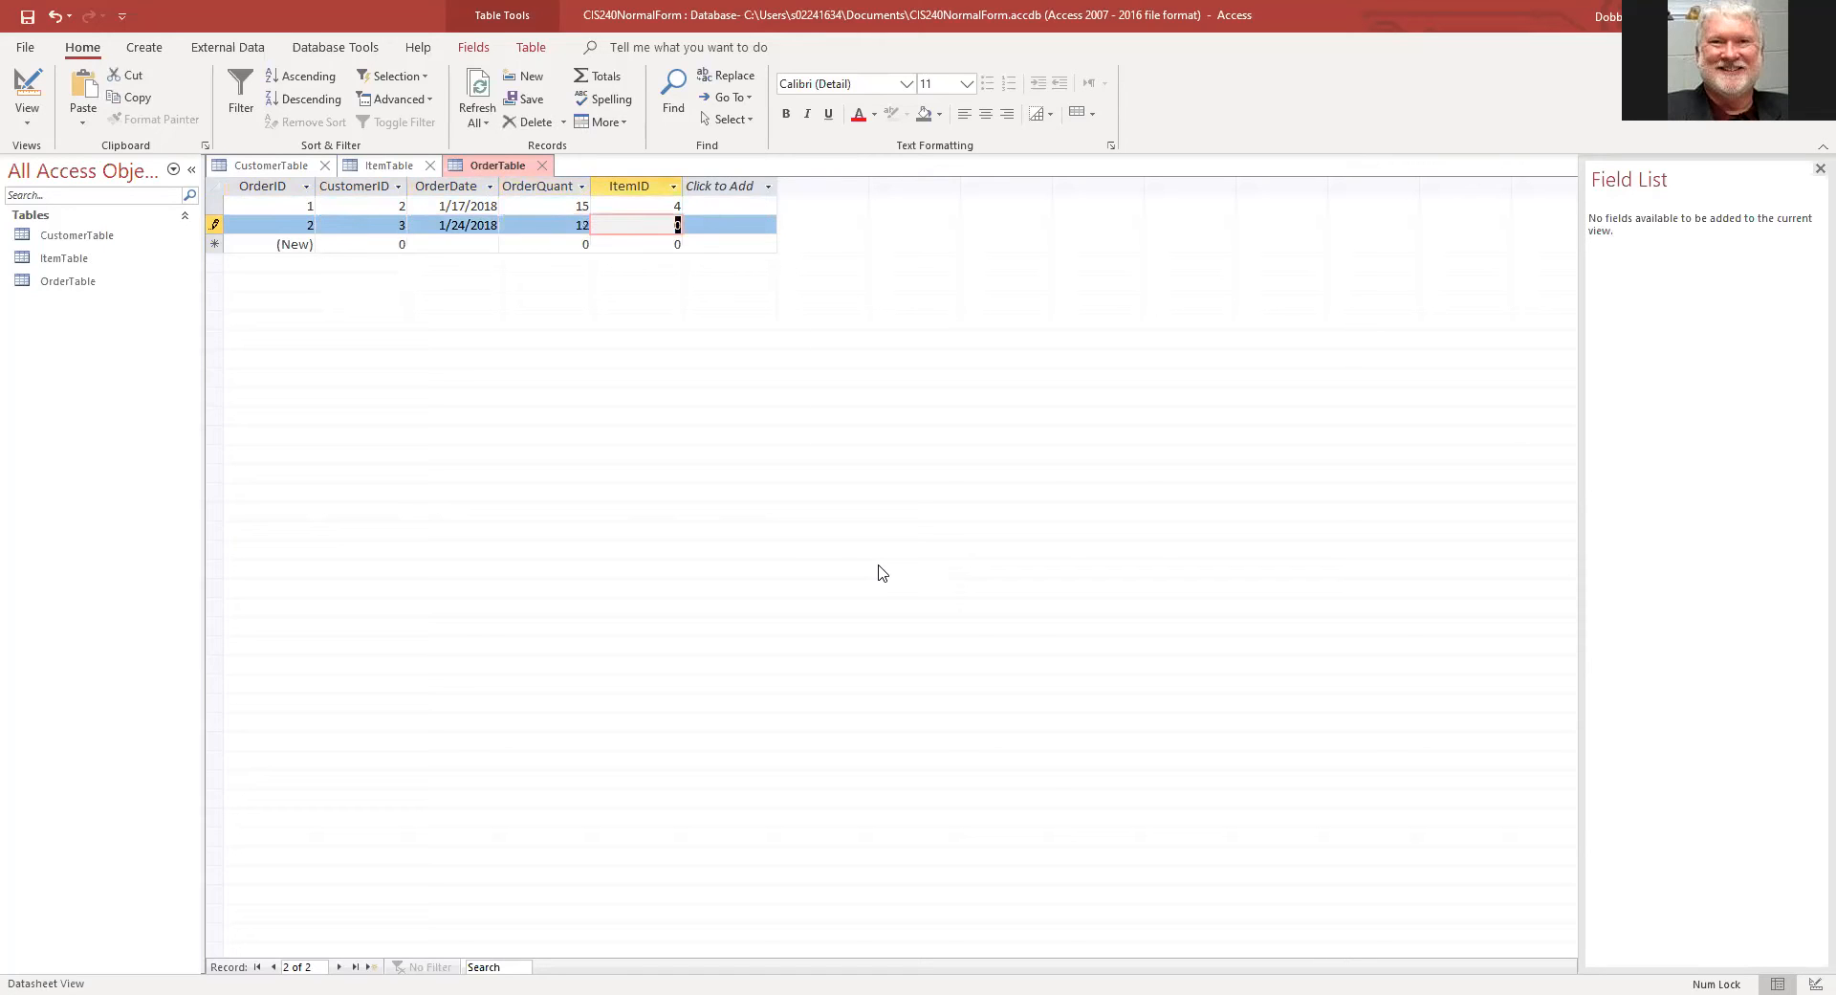
text(5)
key(Tab)
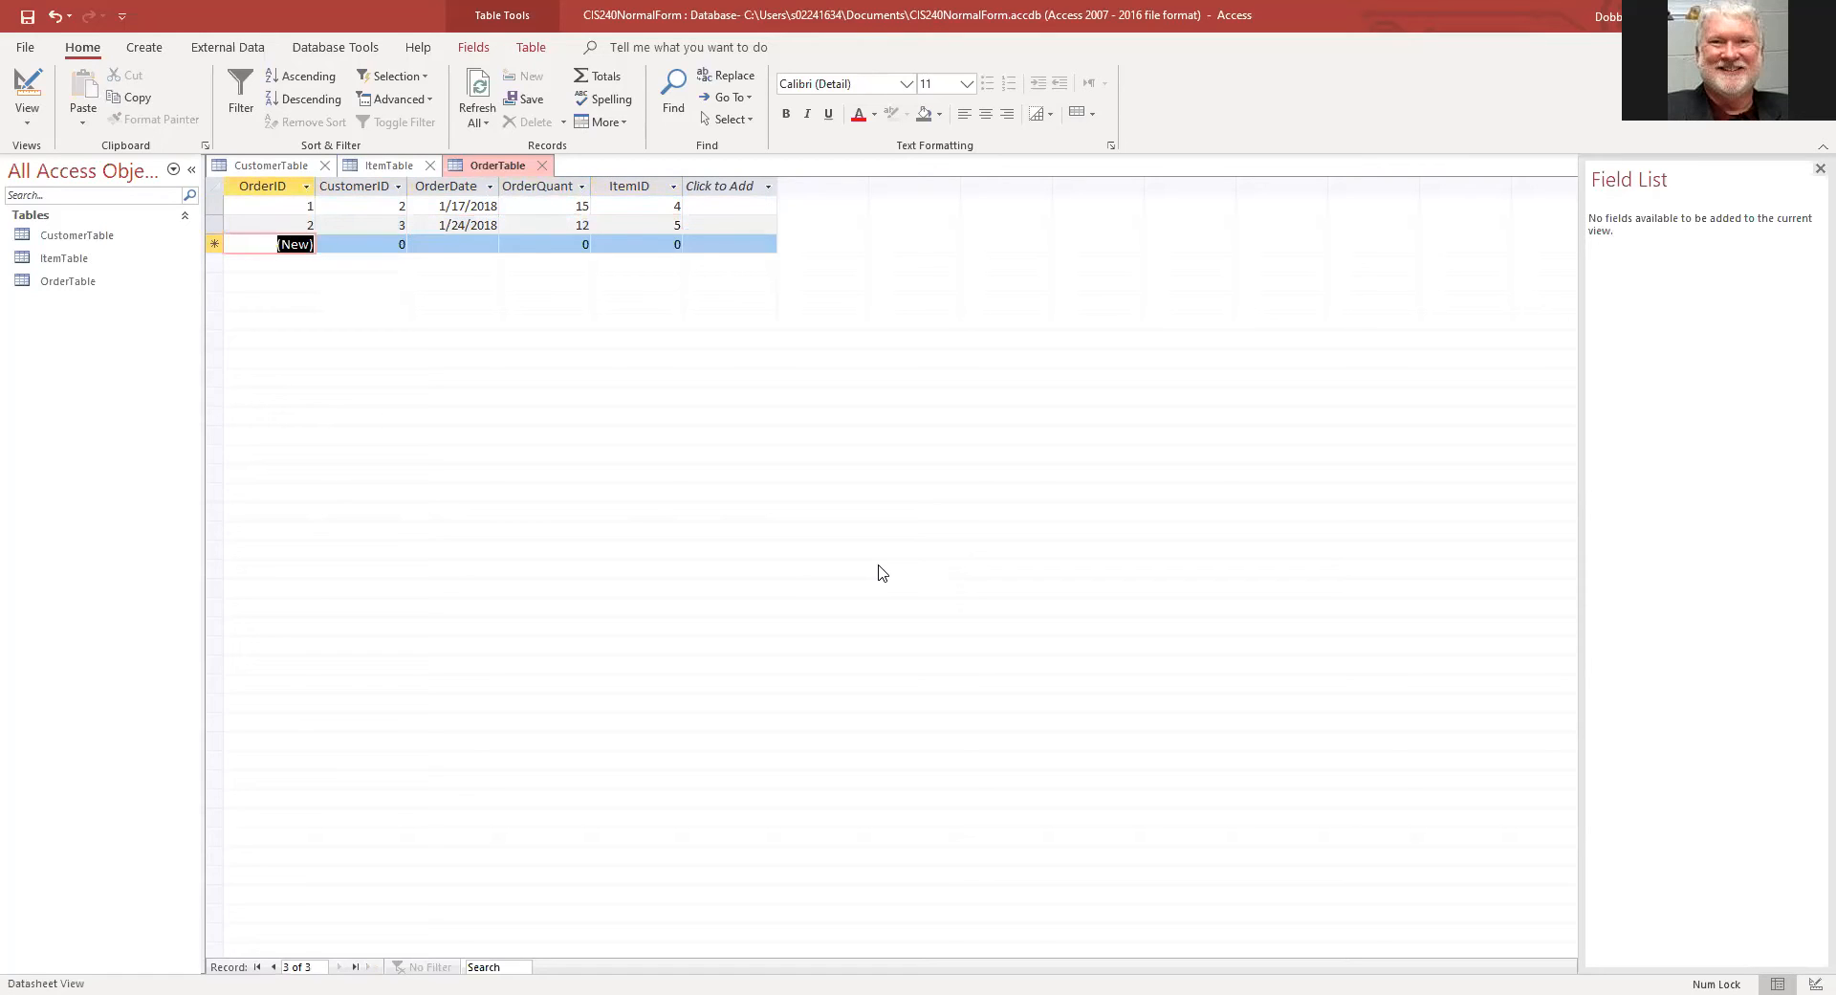
Step: Enter the third OrderTable record with the customer's ID, order date 3/15/2018, quantity 10 and item ID 1
key(Tab)
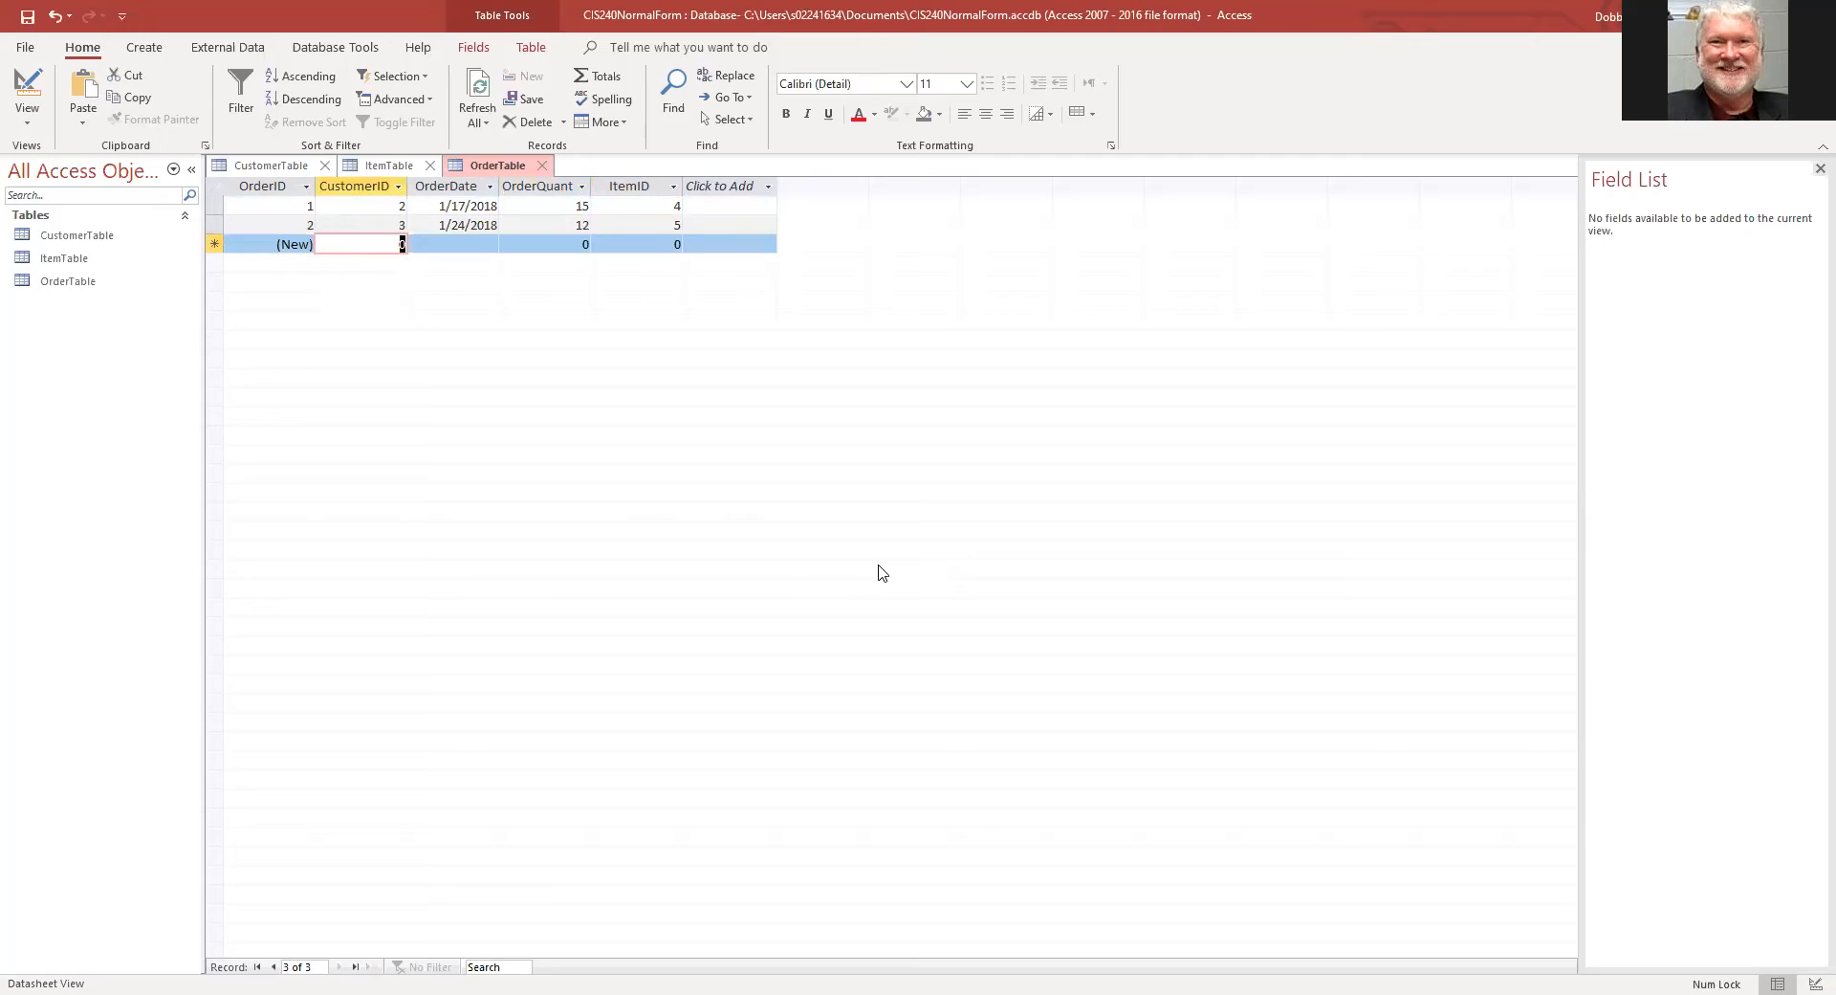
text(3)
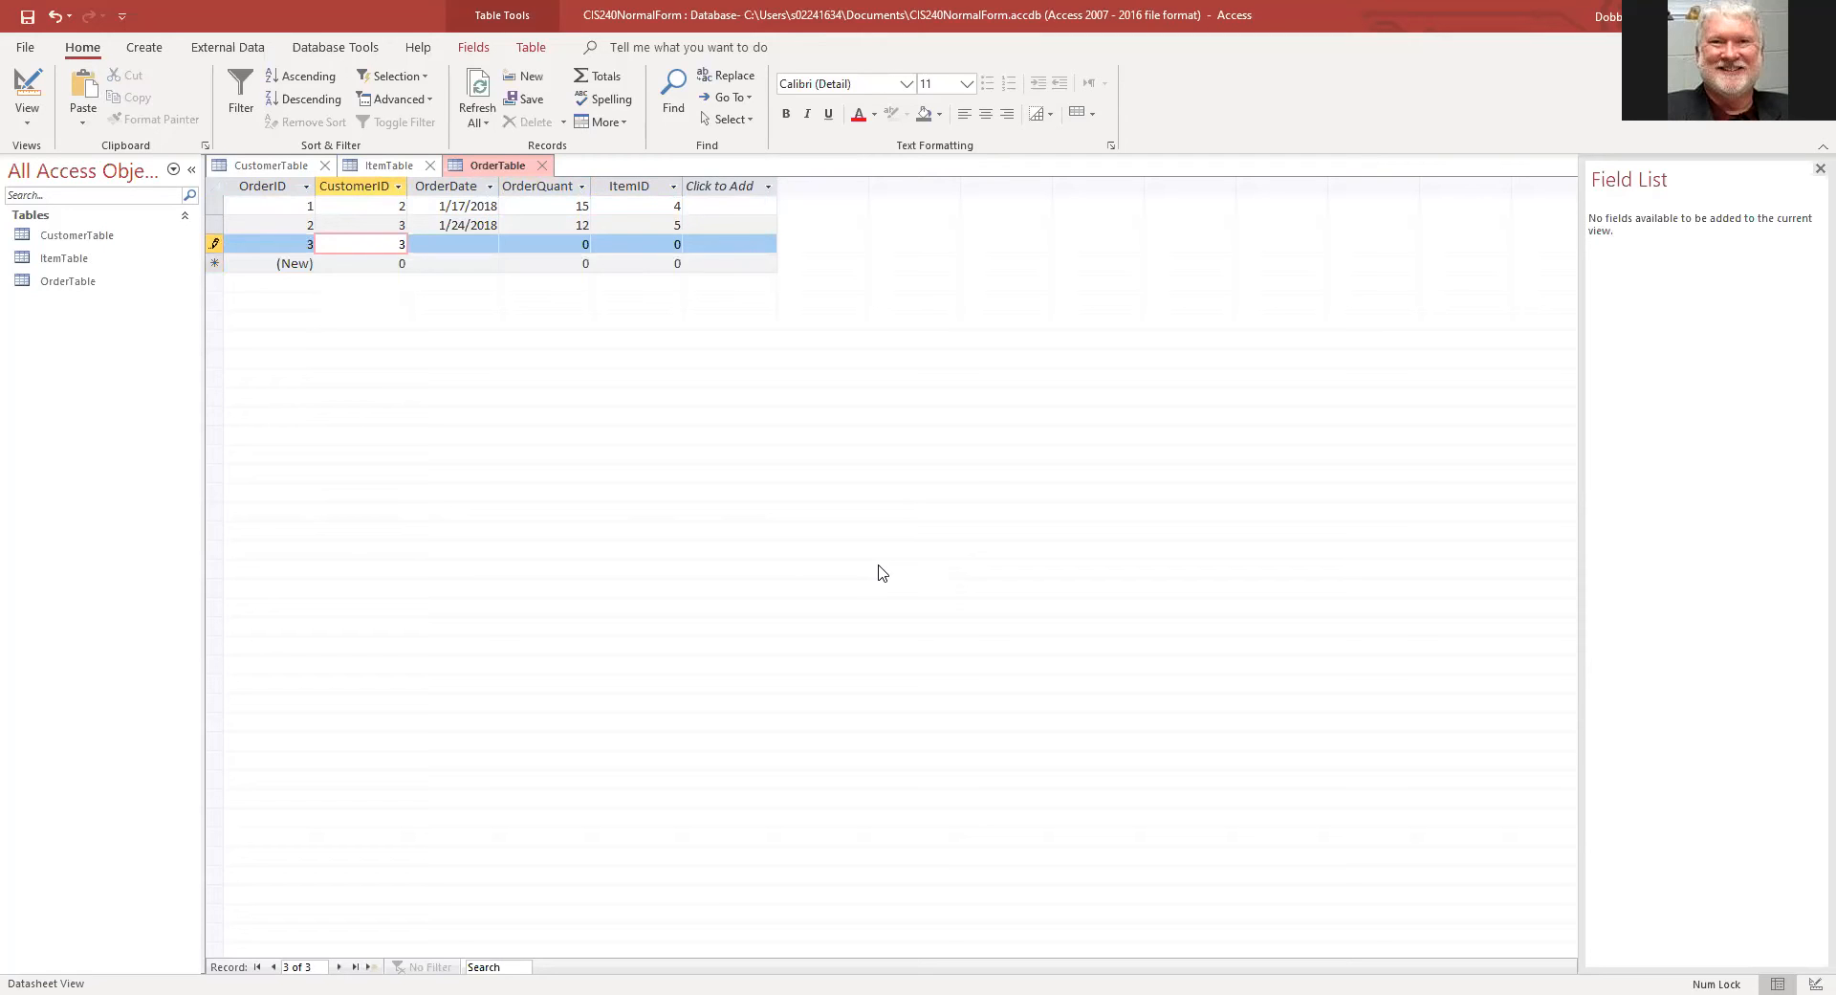
key(Tab)
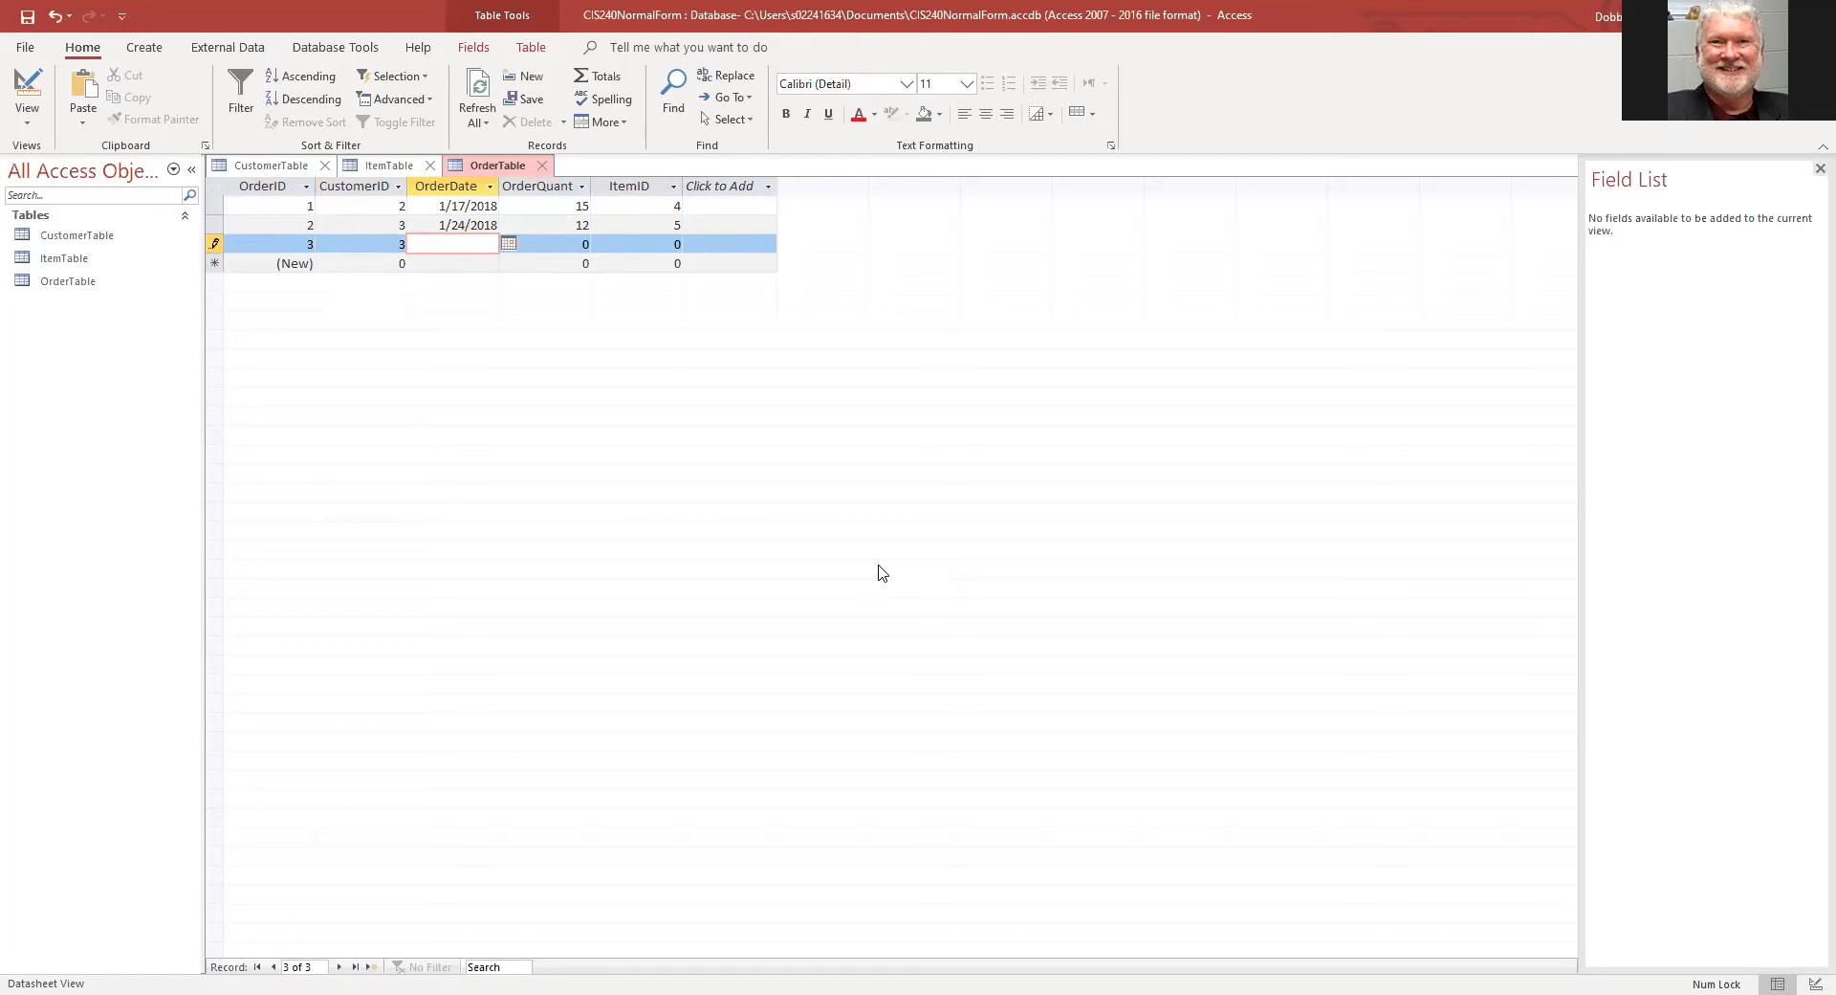
text(3/15/2018)
key(Tab)
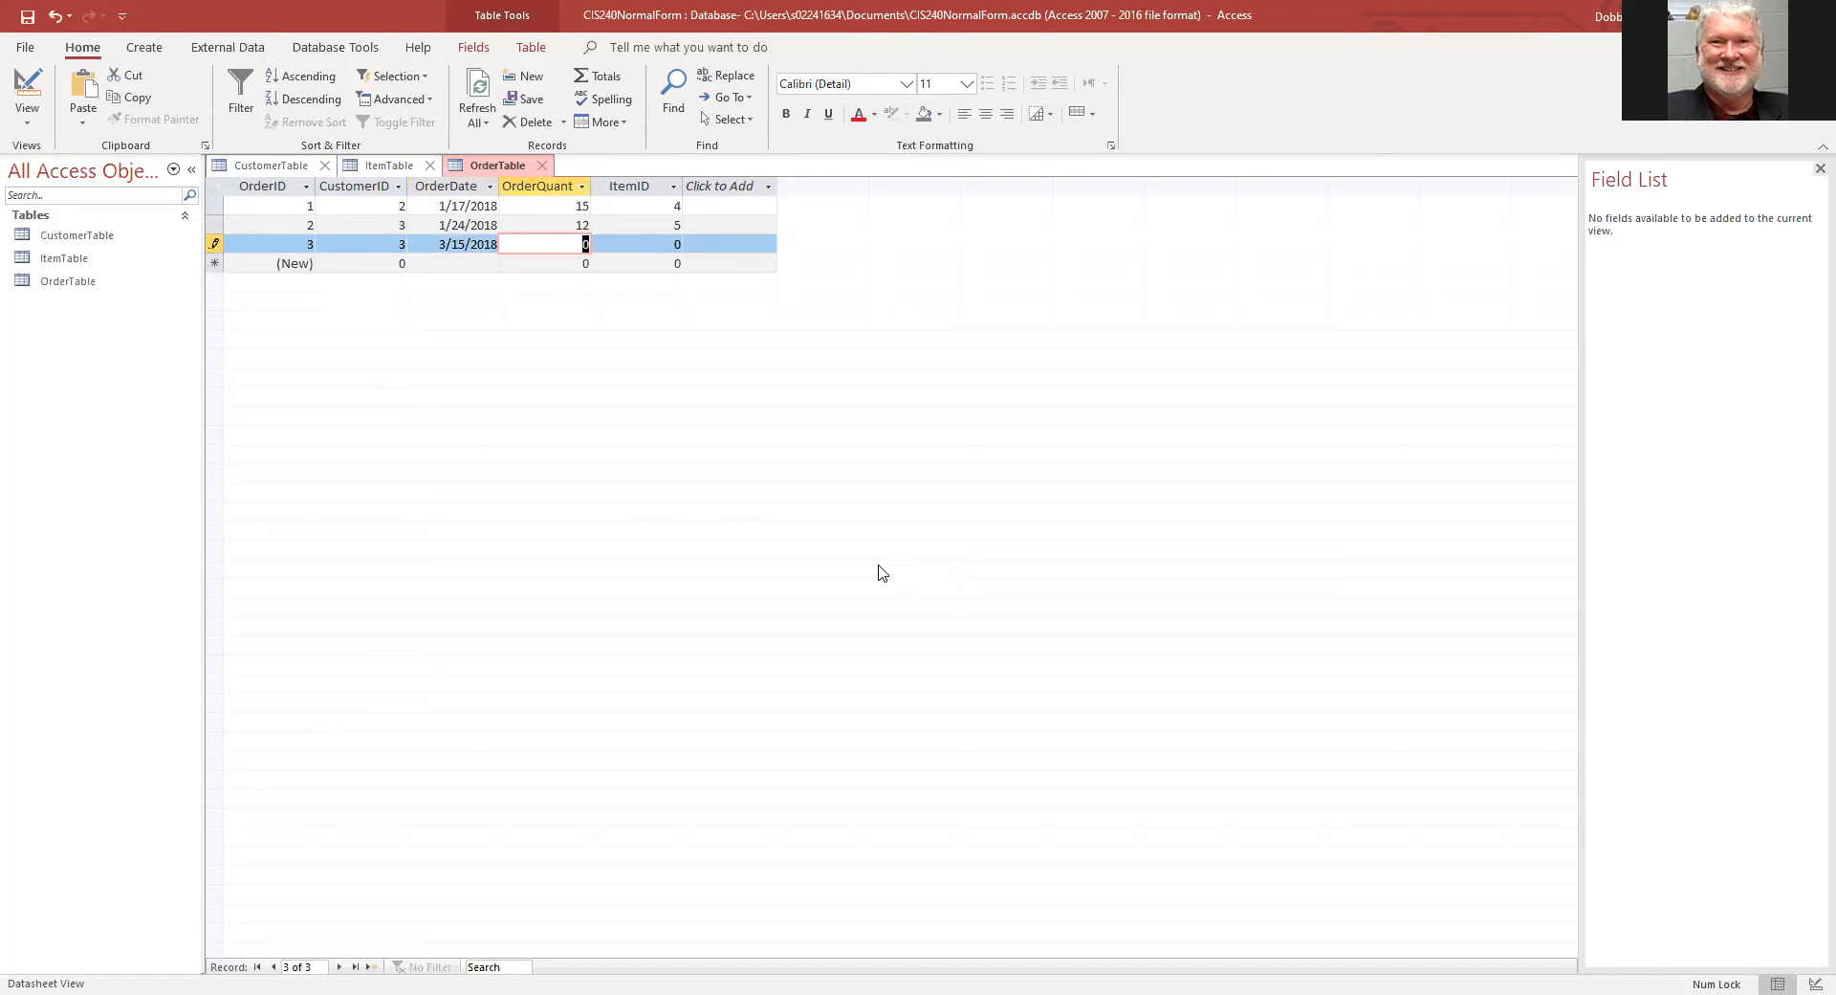
text(10)
key(Tab)
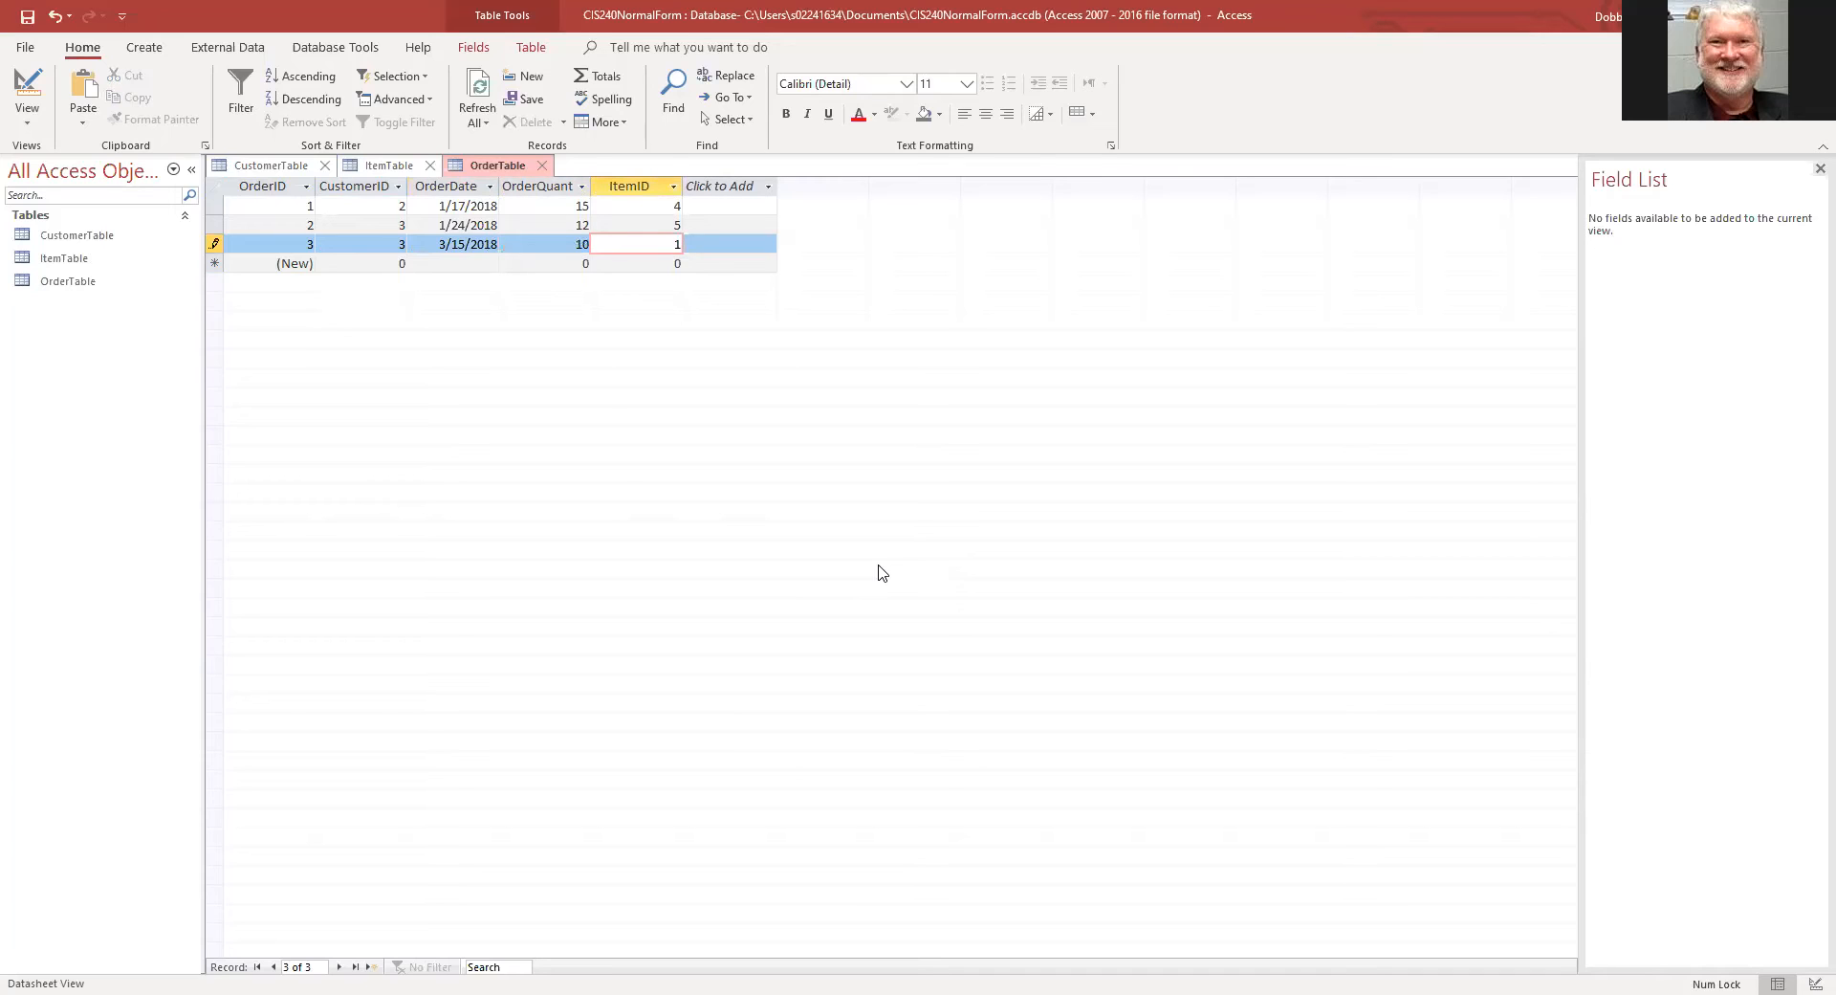
key(Tab)
Step: Enter the fourth OrderTable record with the customer's ID, order date 3/18/2018, quantity 20 and item ID 3
text(4)
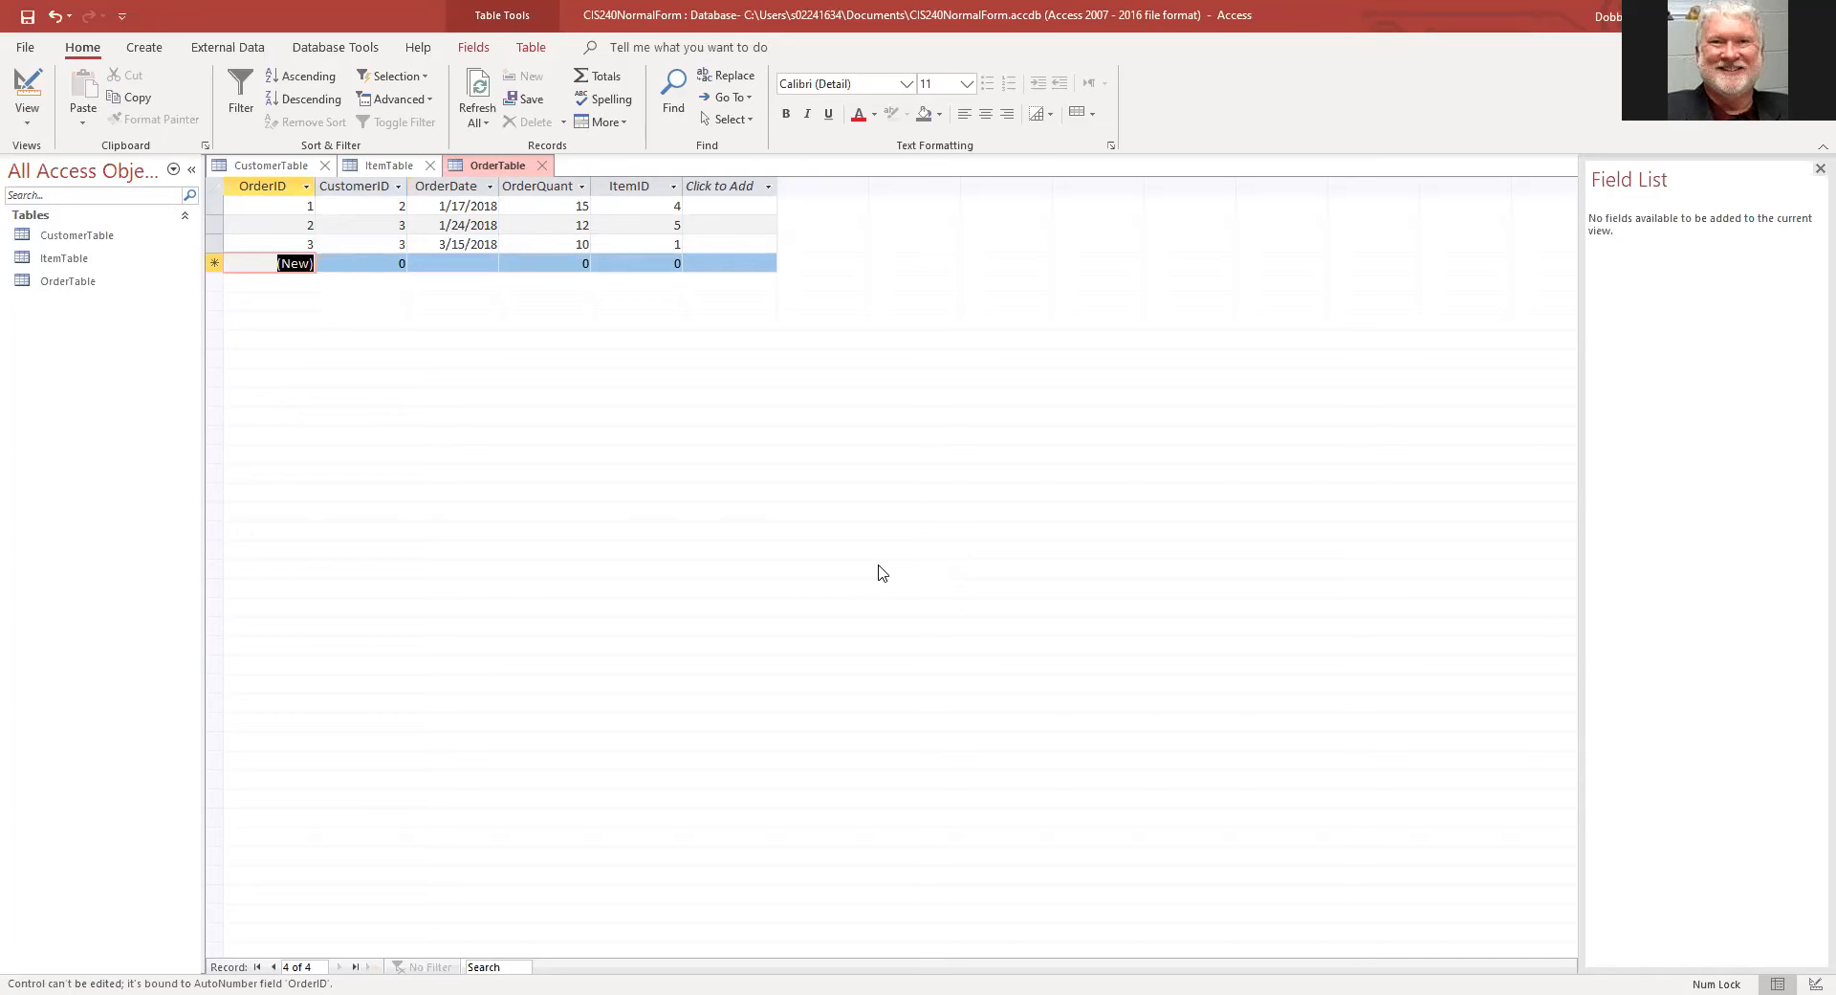
key(Tab)
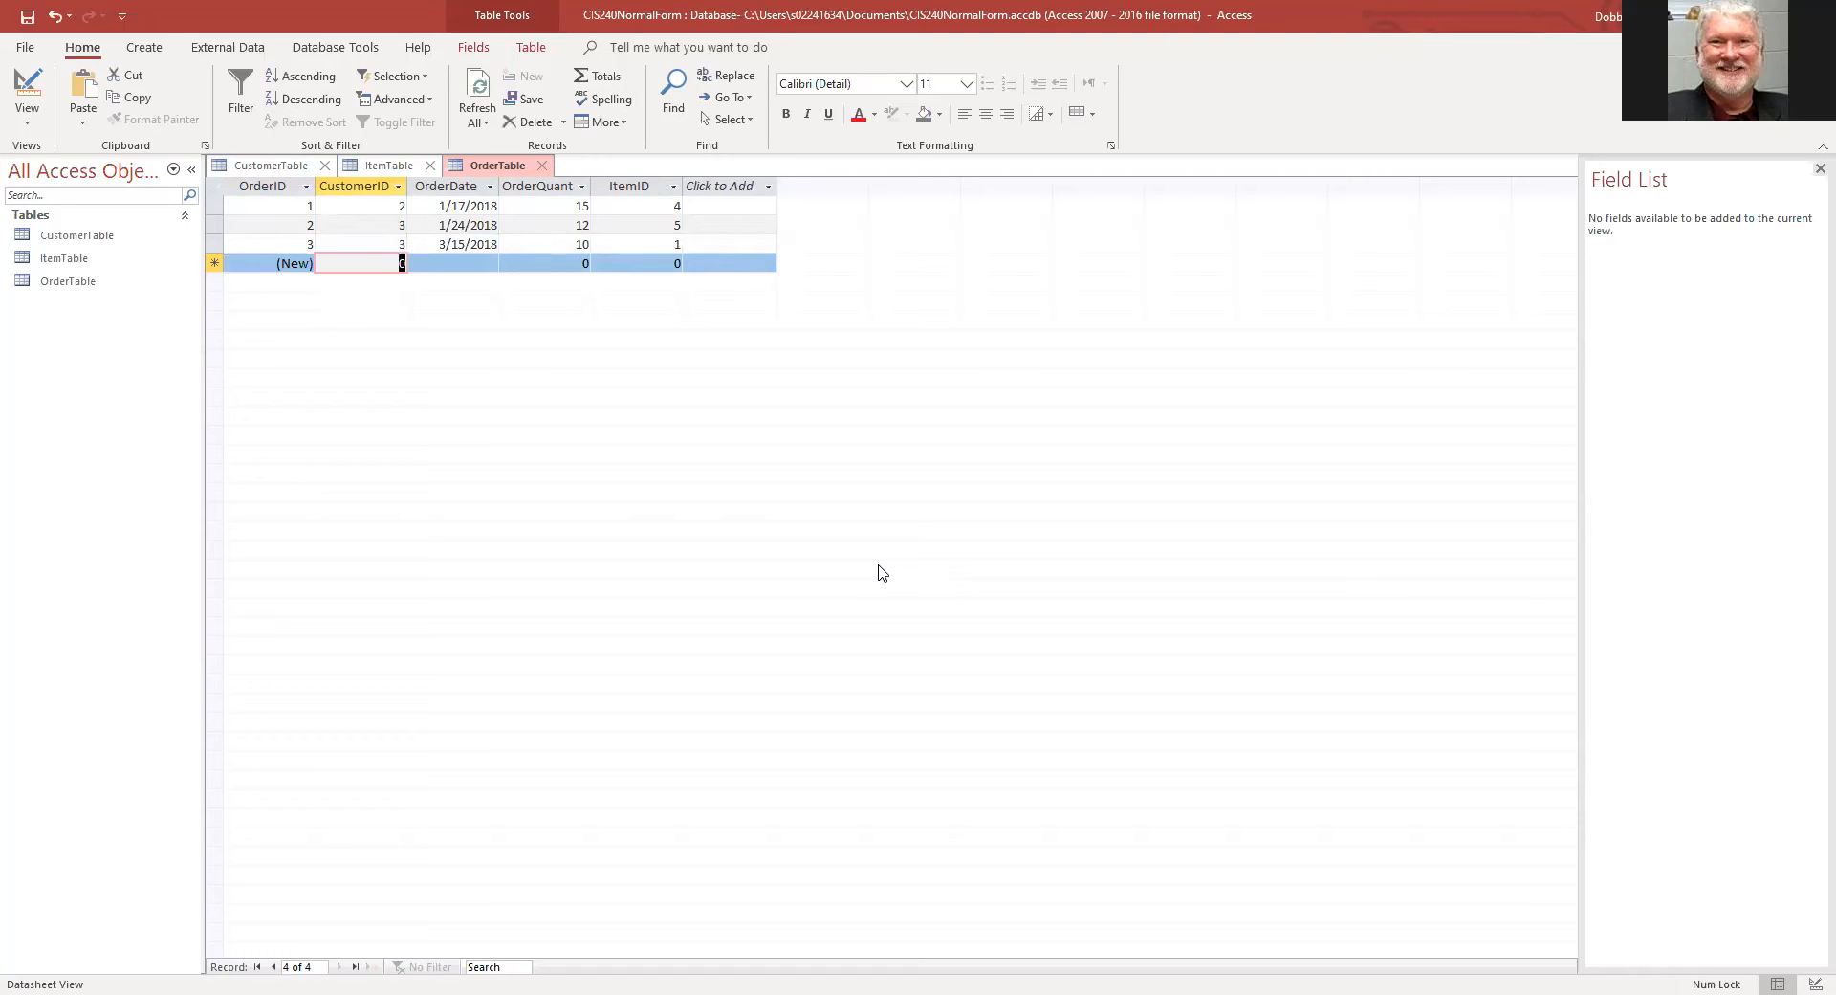
text(2)
key(Tab)
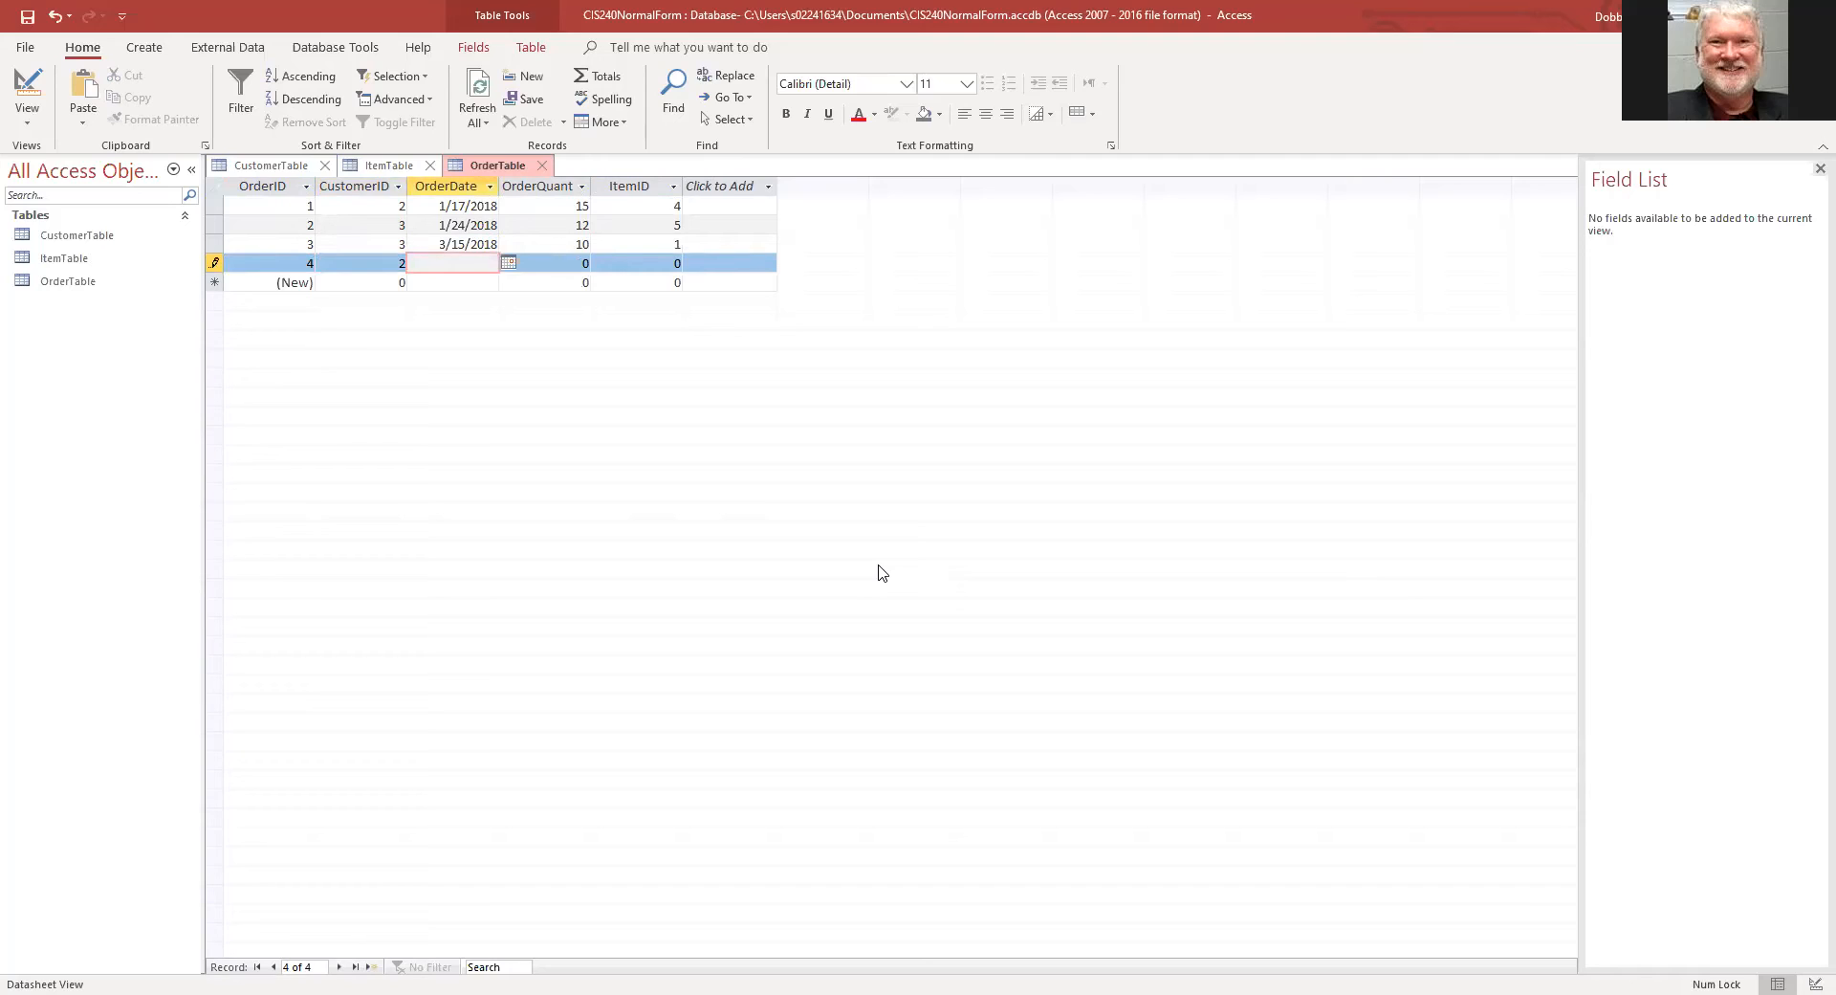
text(3/18/2018)
key(Tab)
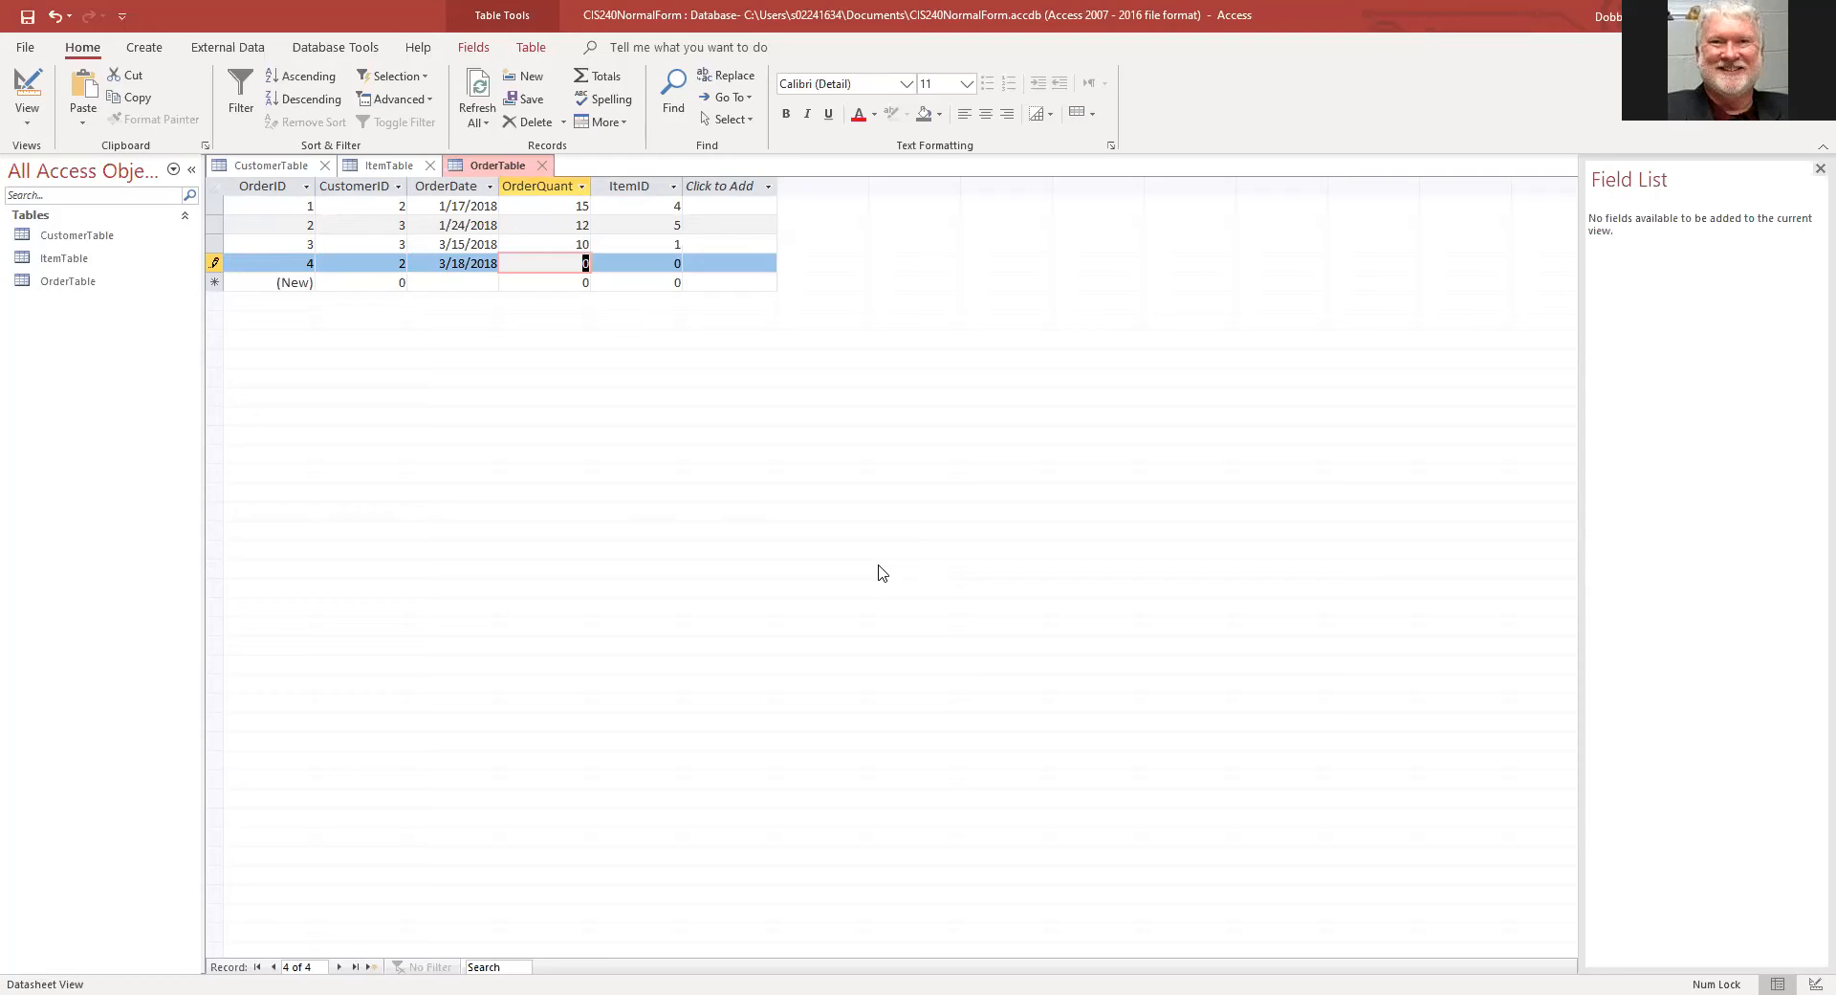
text(20)
key(Tab)
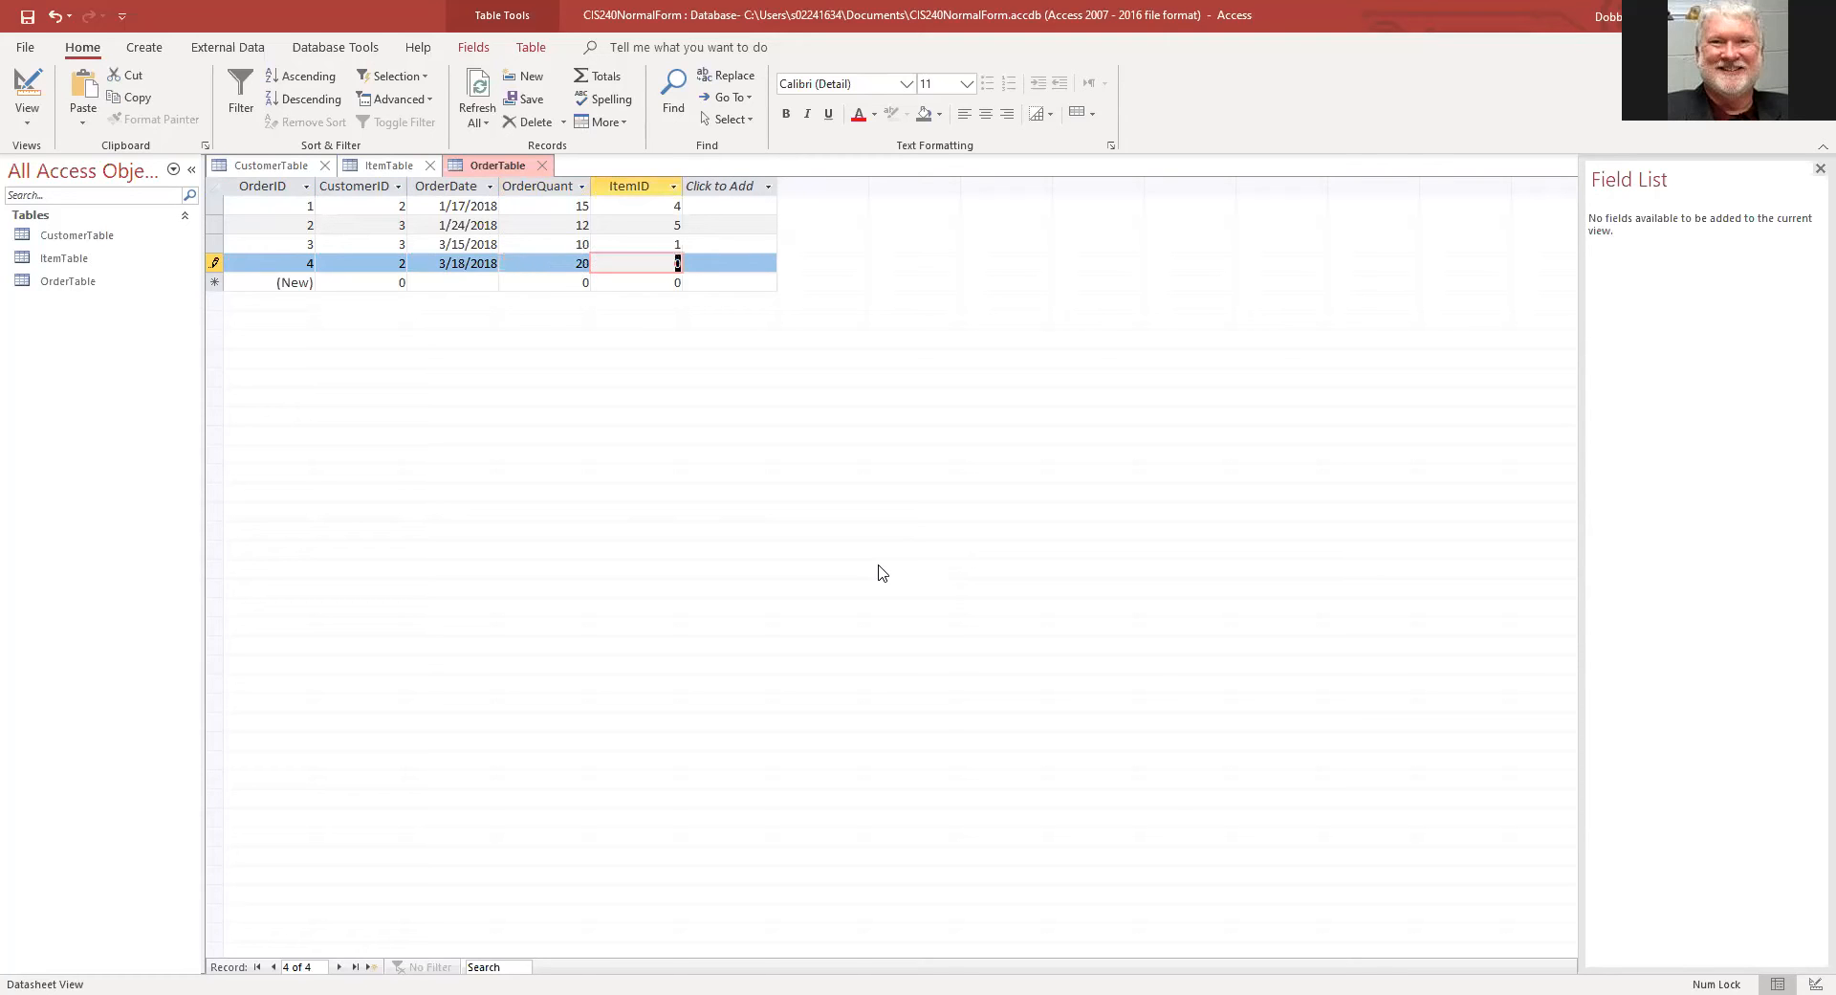
text(3)
key(Tab)
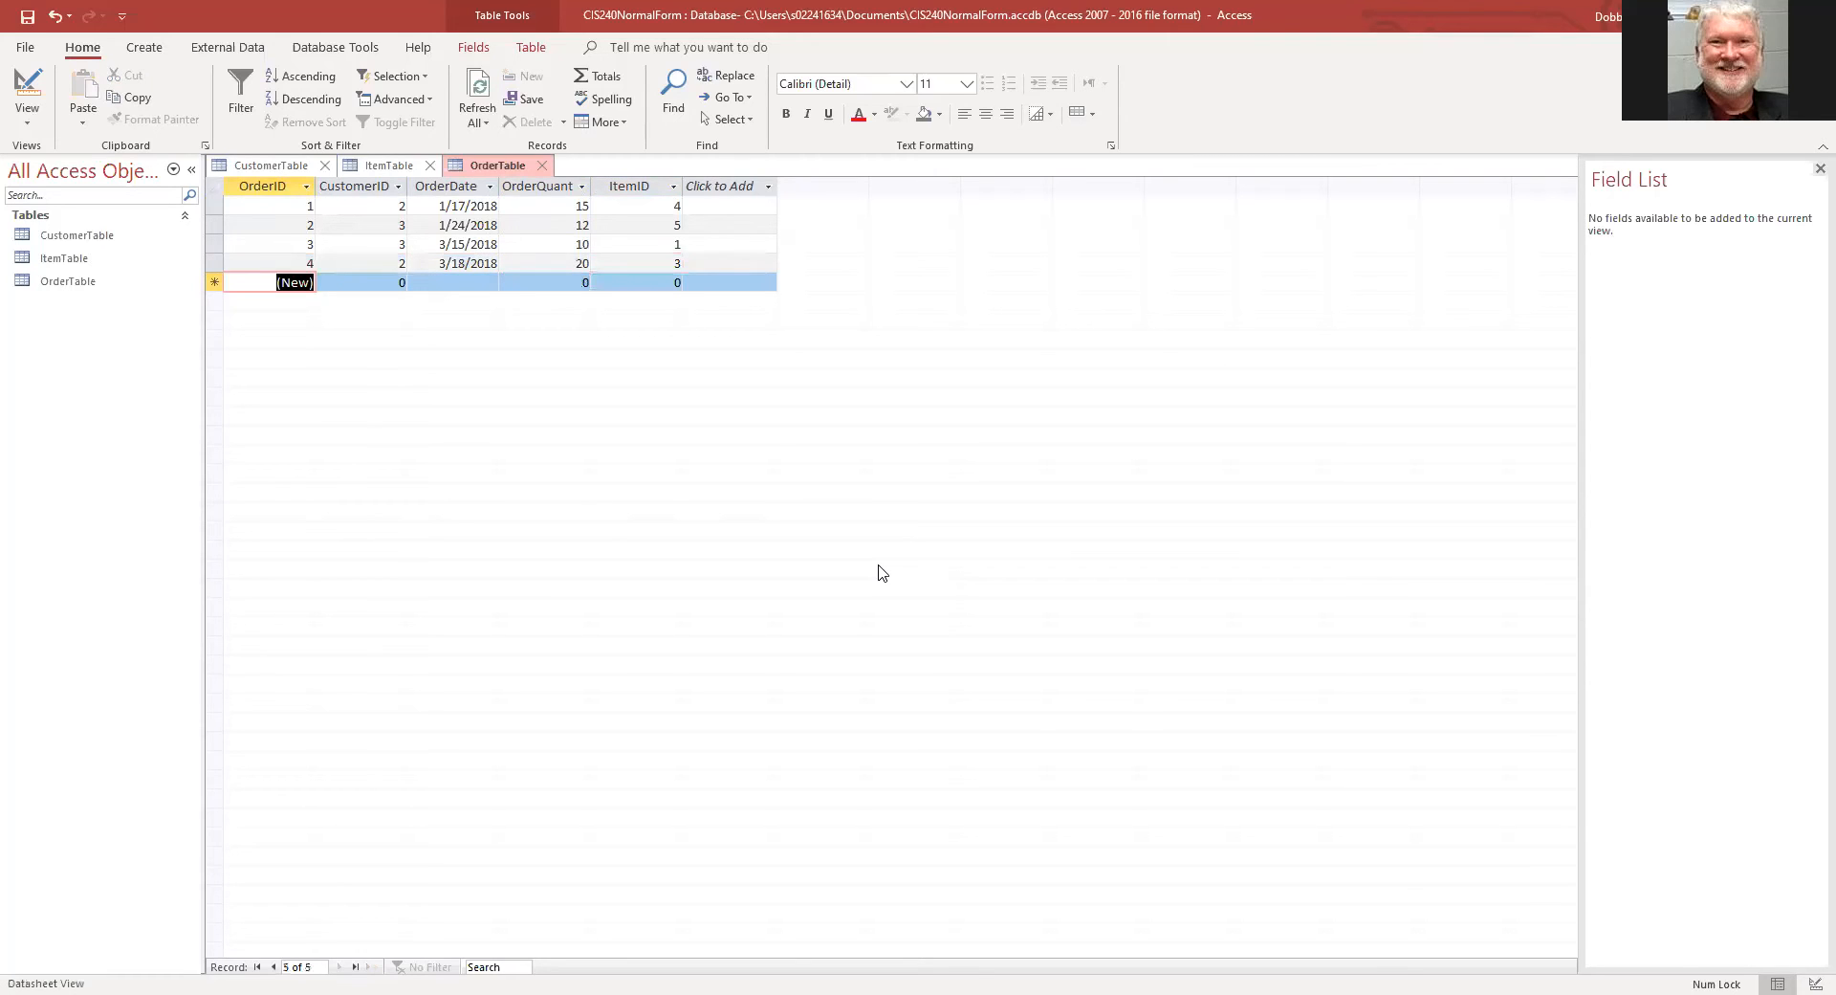
Step: Enter the fifth OrderTable record with the customer's ID, order date 5/10/2018, quantity 16 and item ID 2
key(Tab)
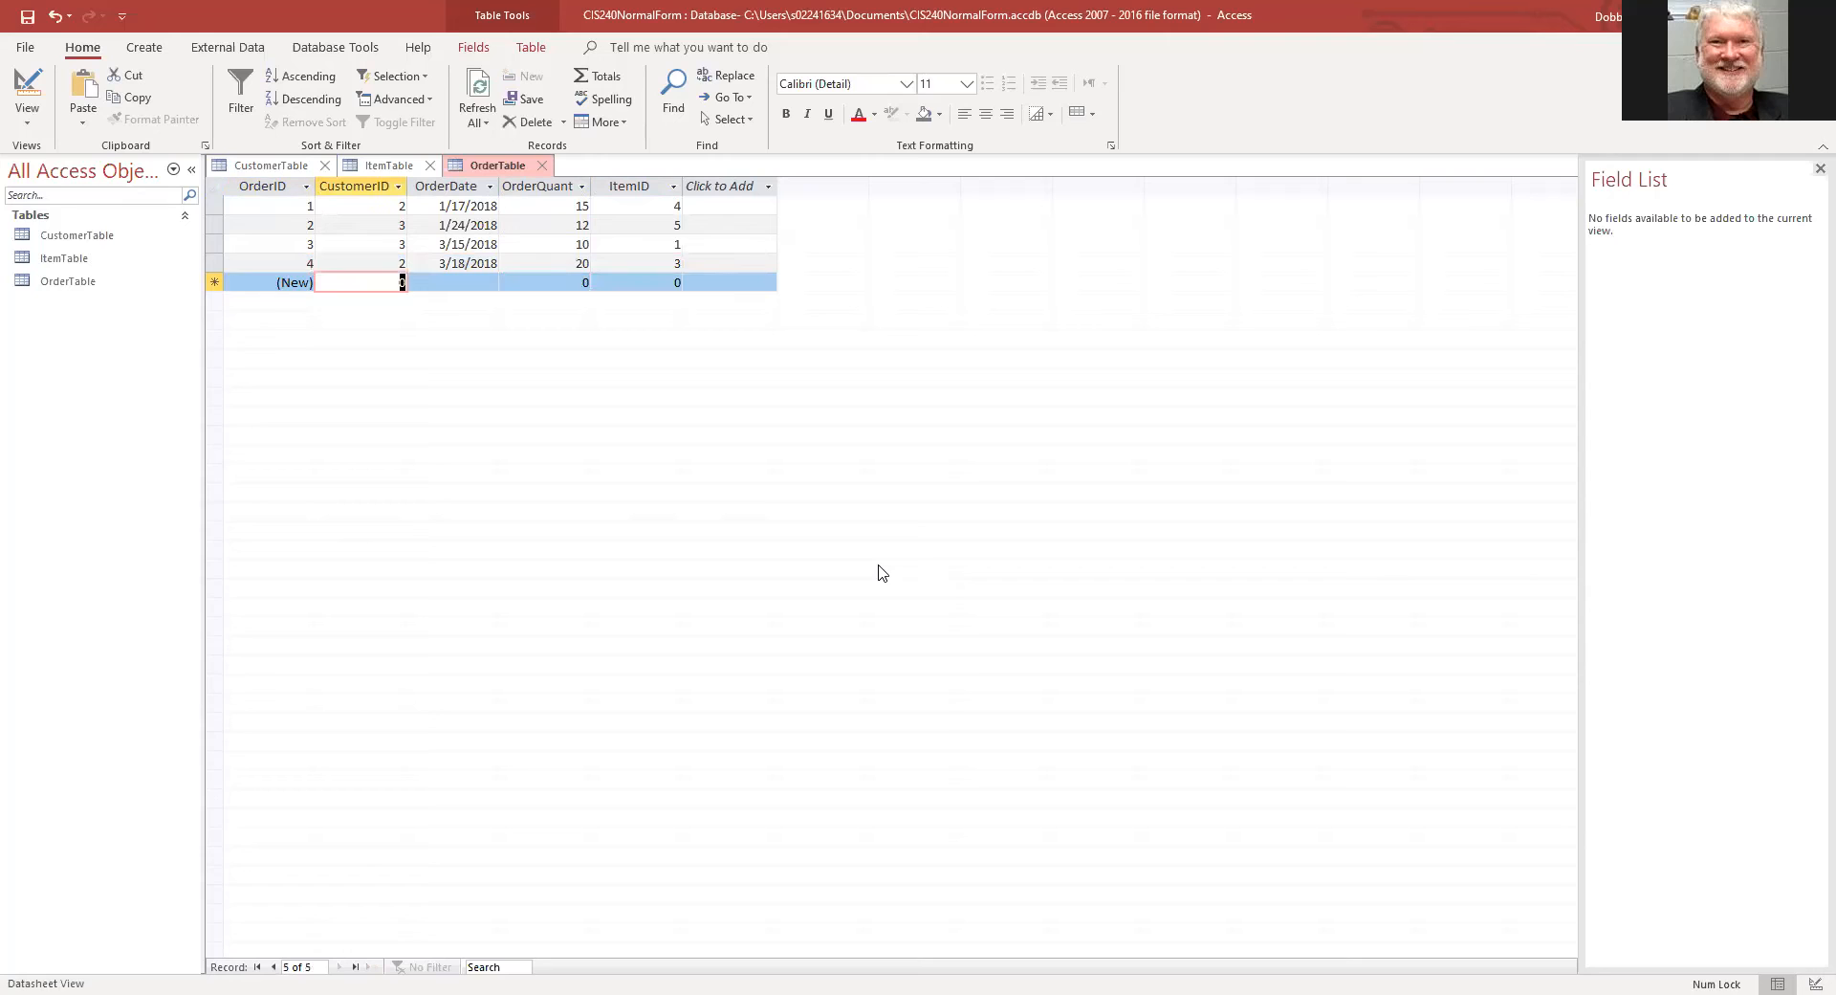
text(4)
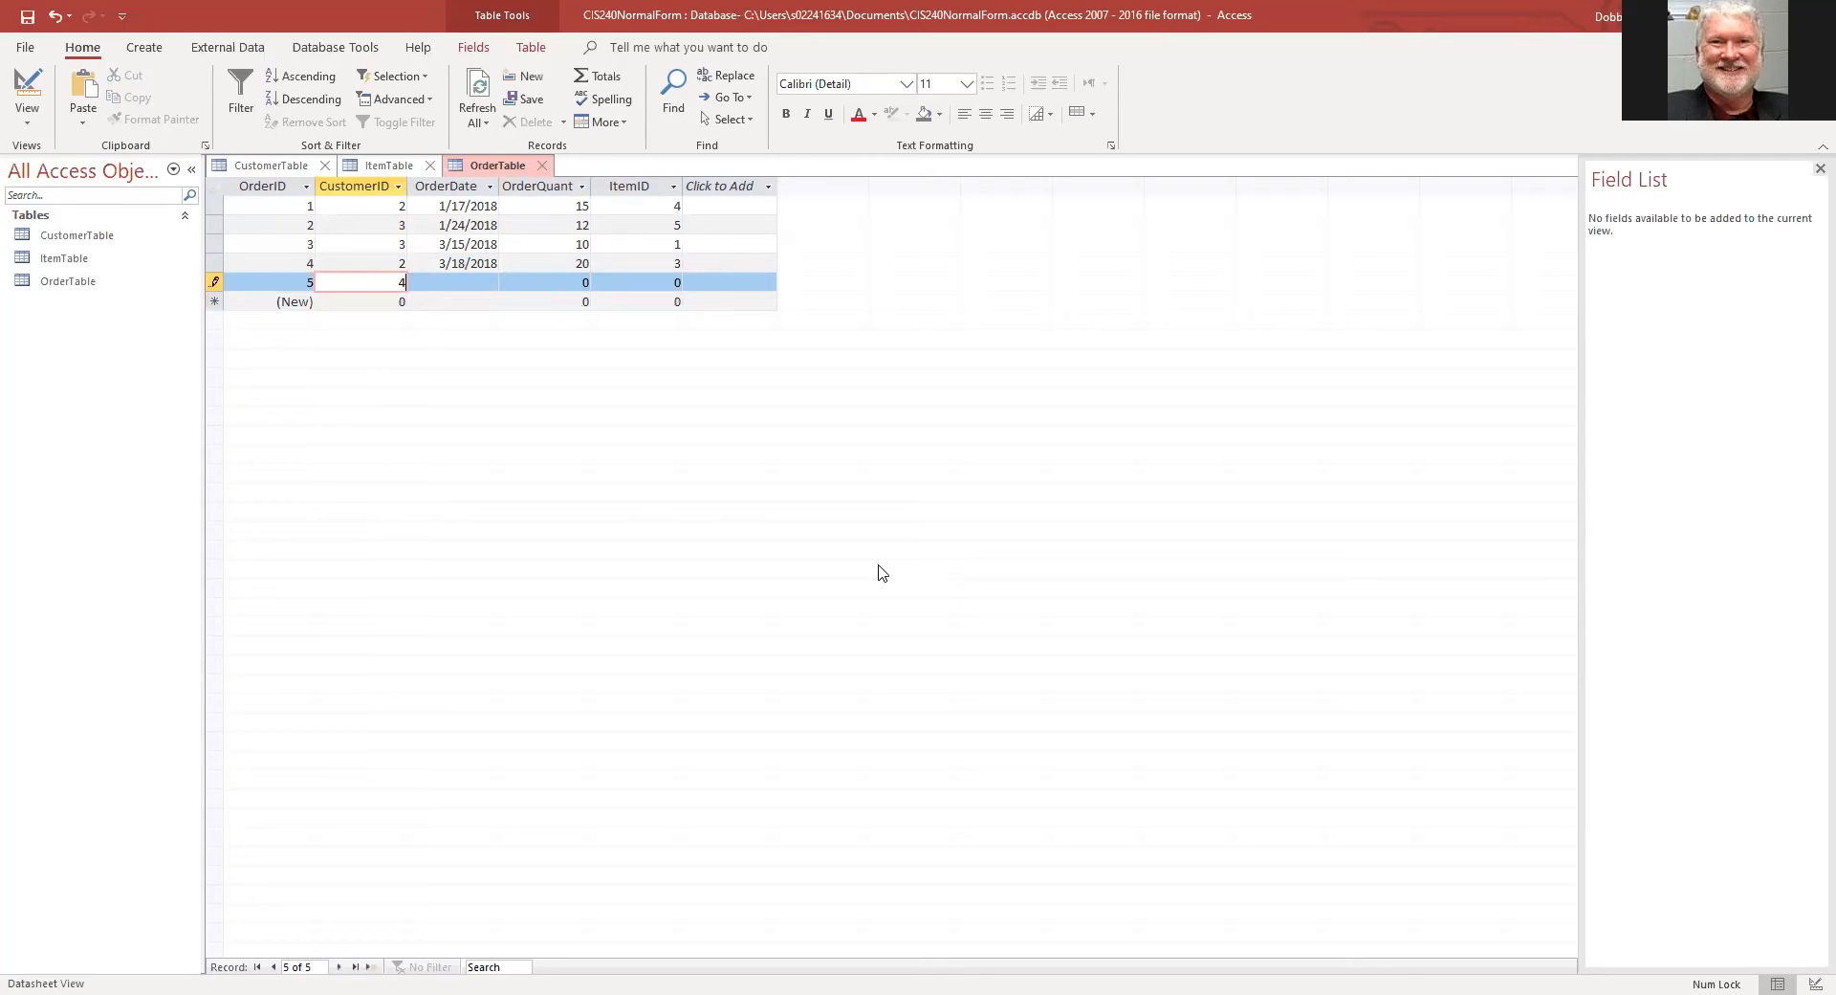
key(Tab)
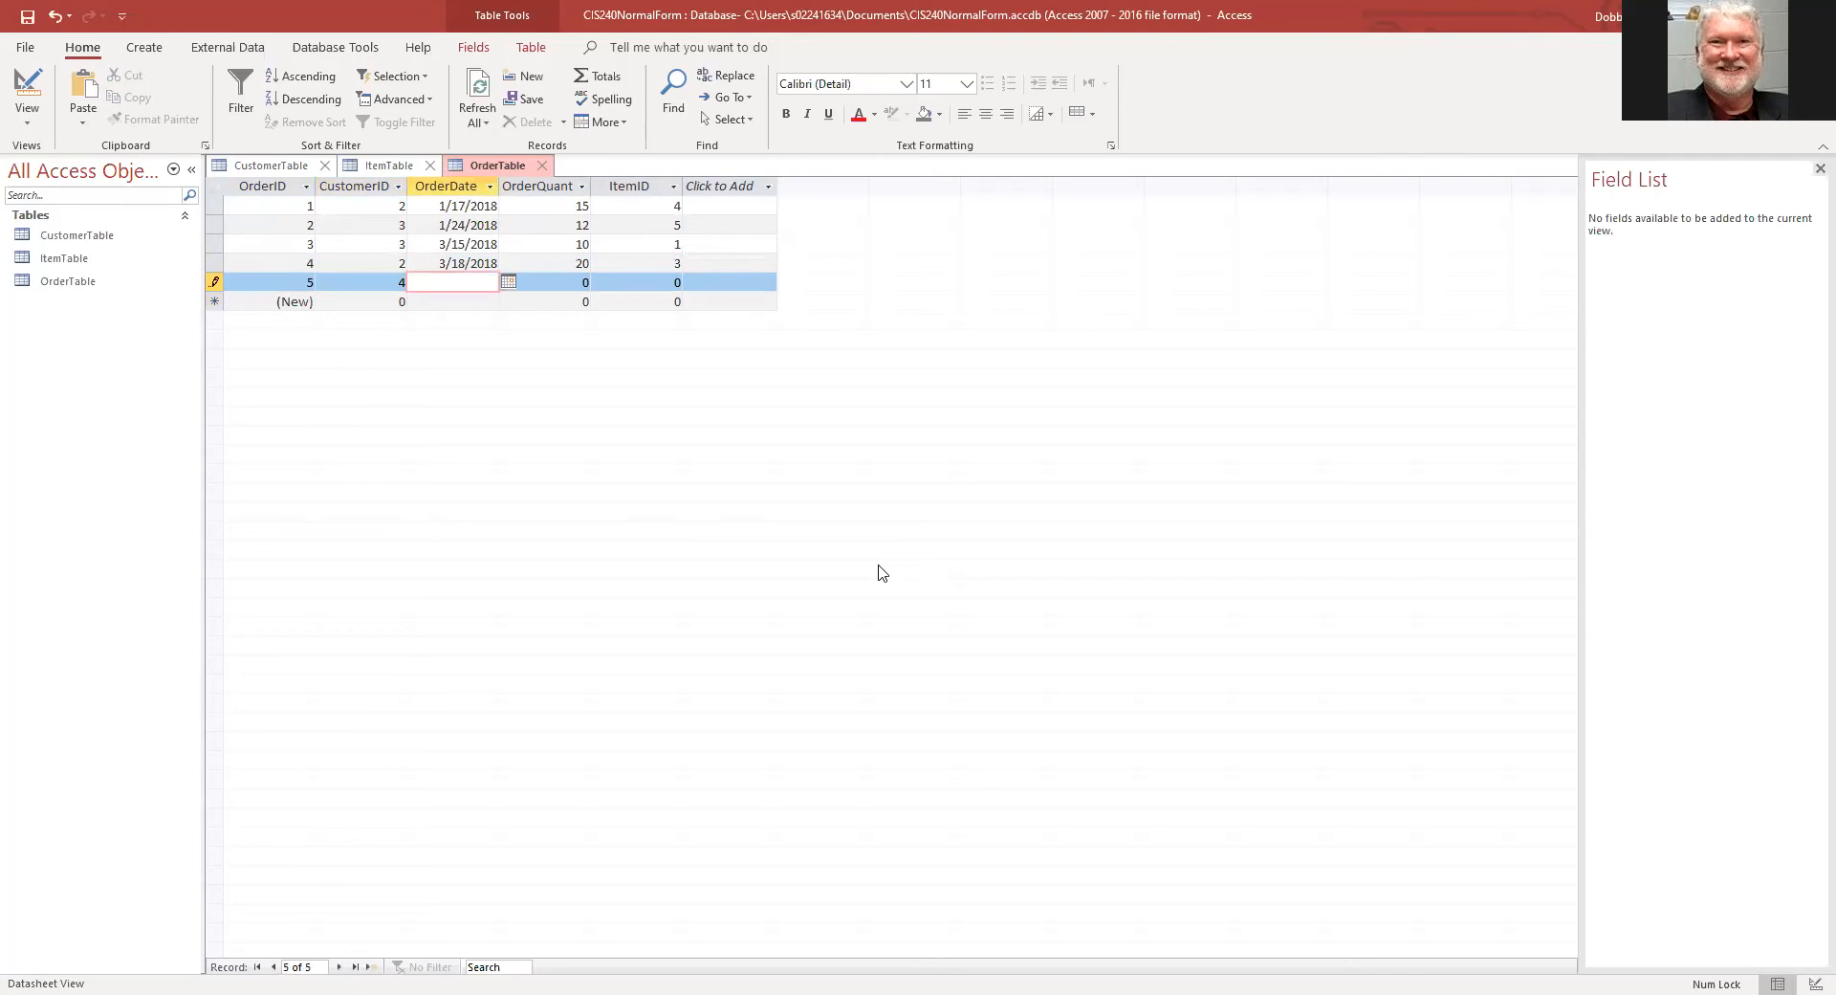
text(5/10/2018)
key(Tab)
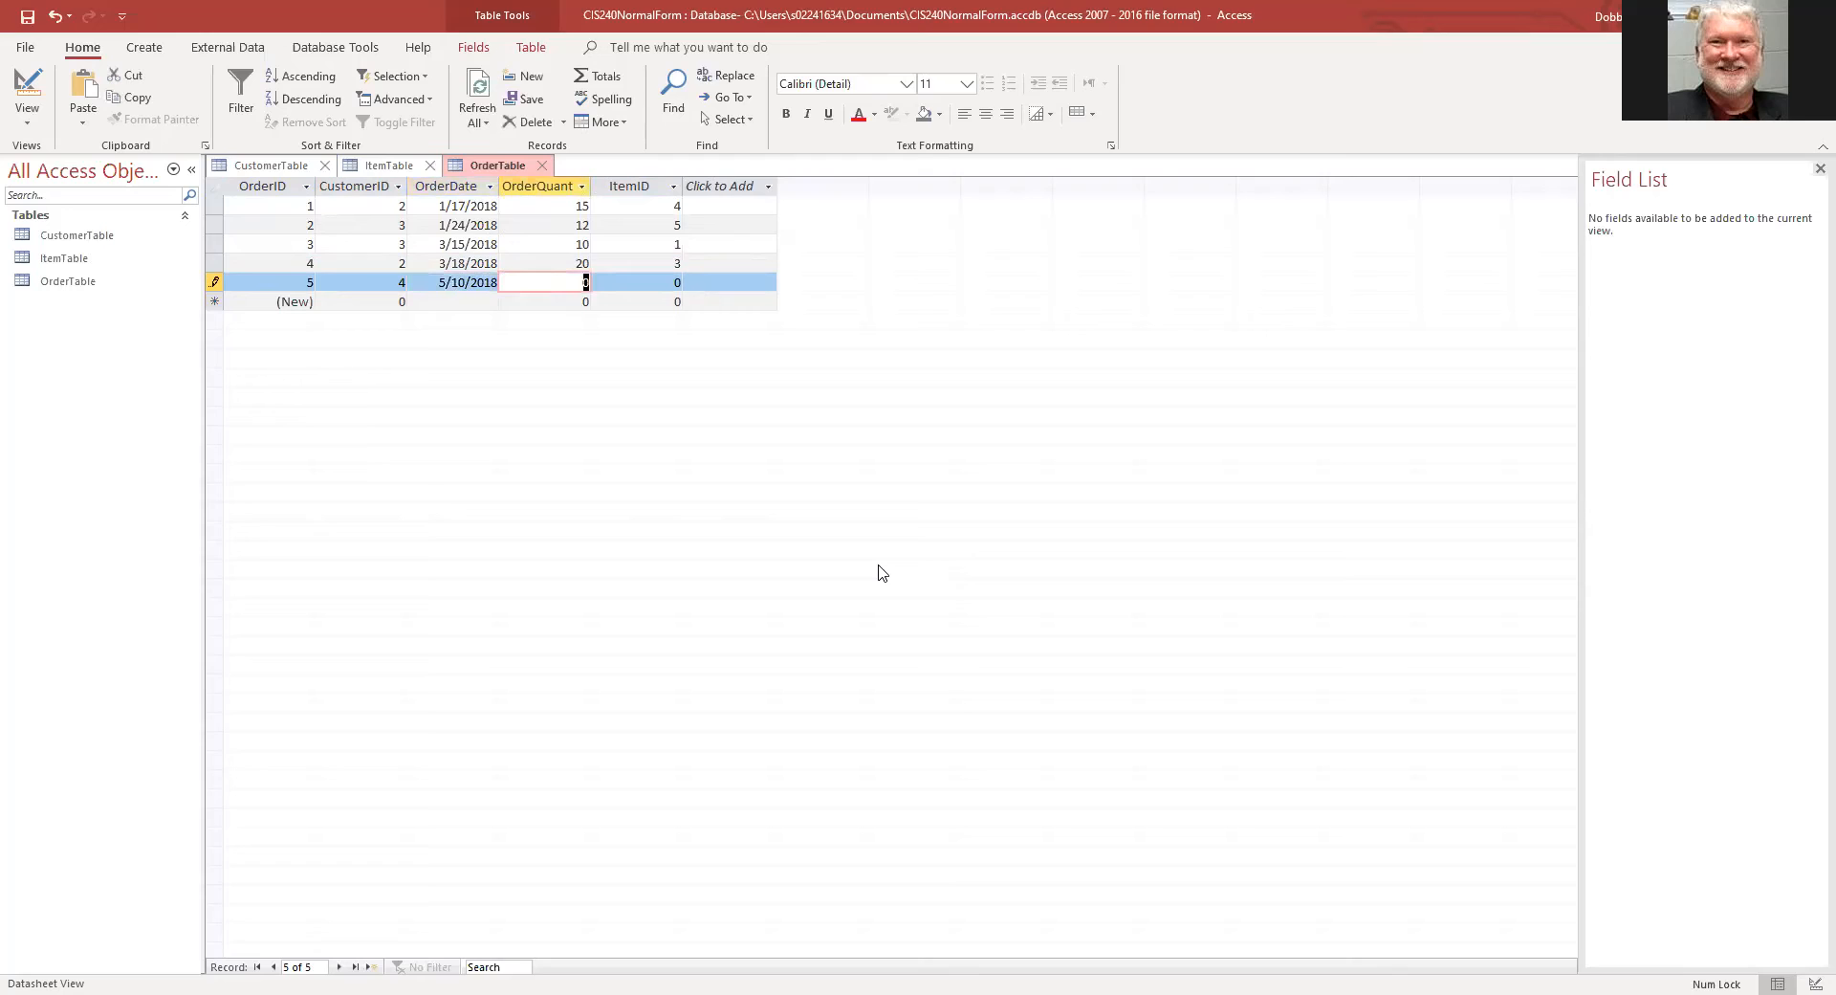
text(16)
key(Tab)
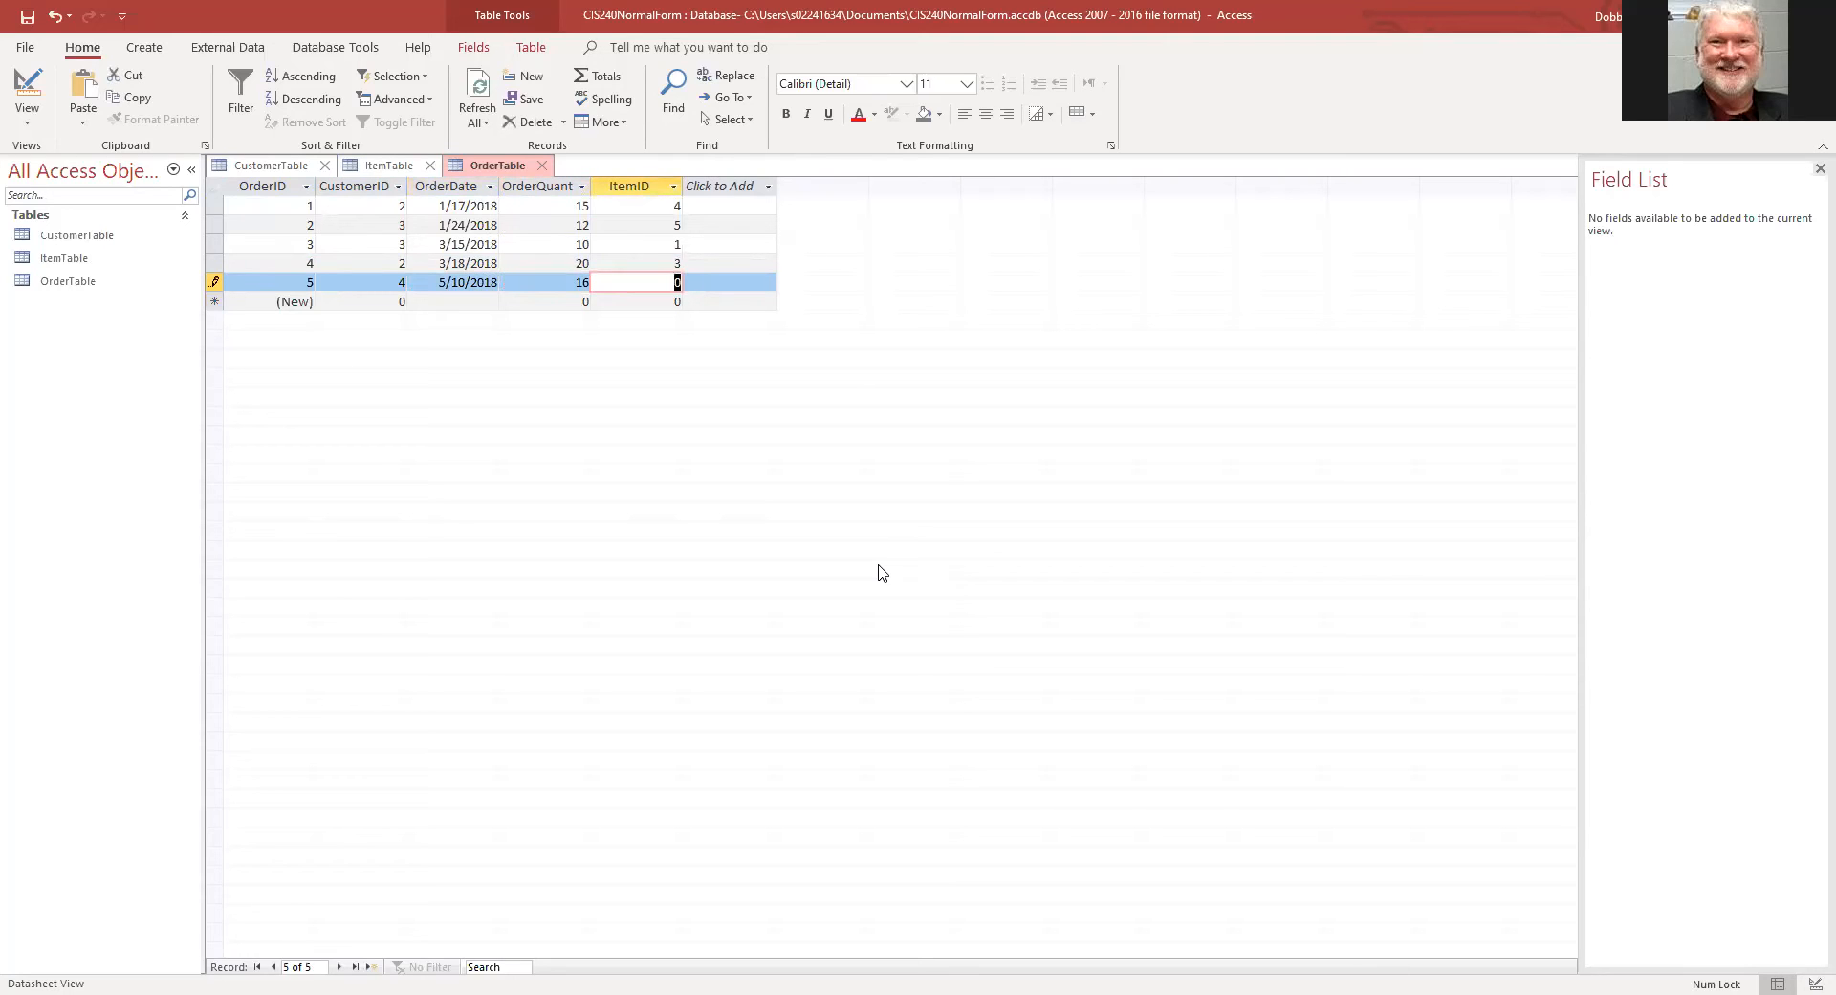
text(2)
key(Tab)
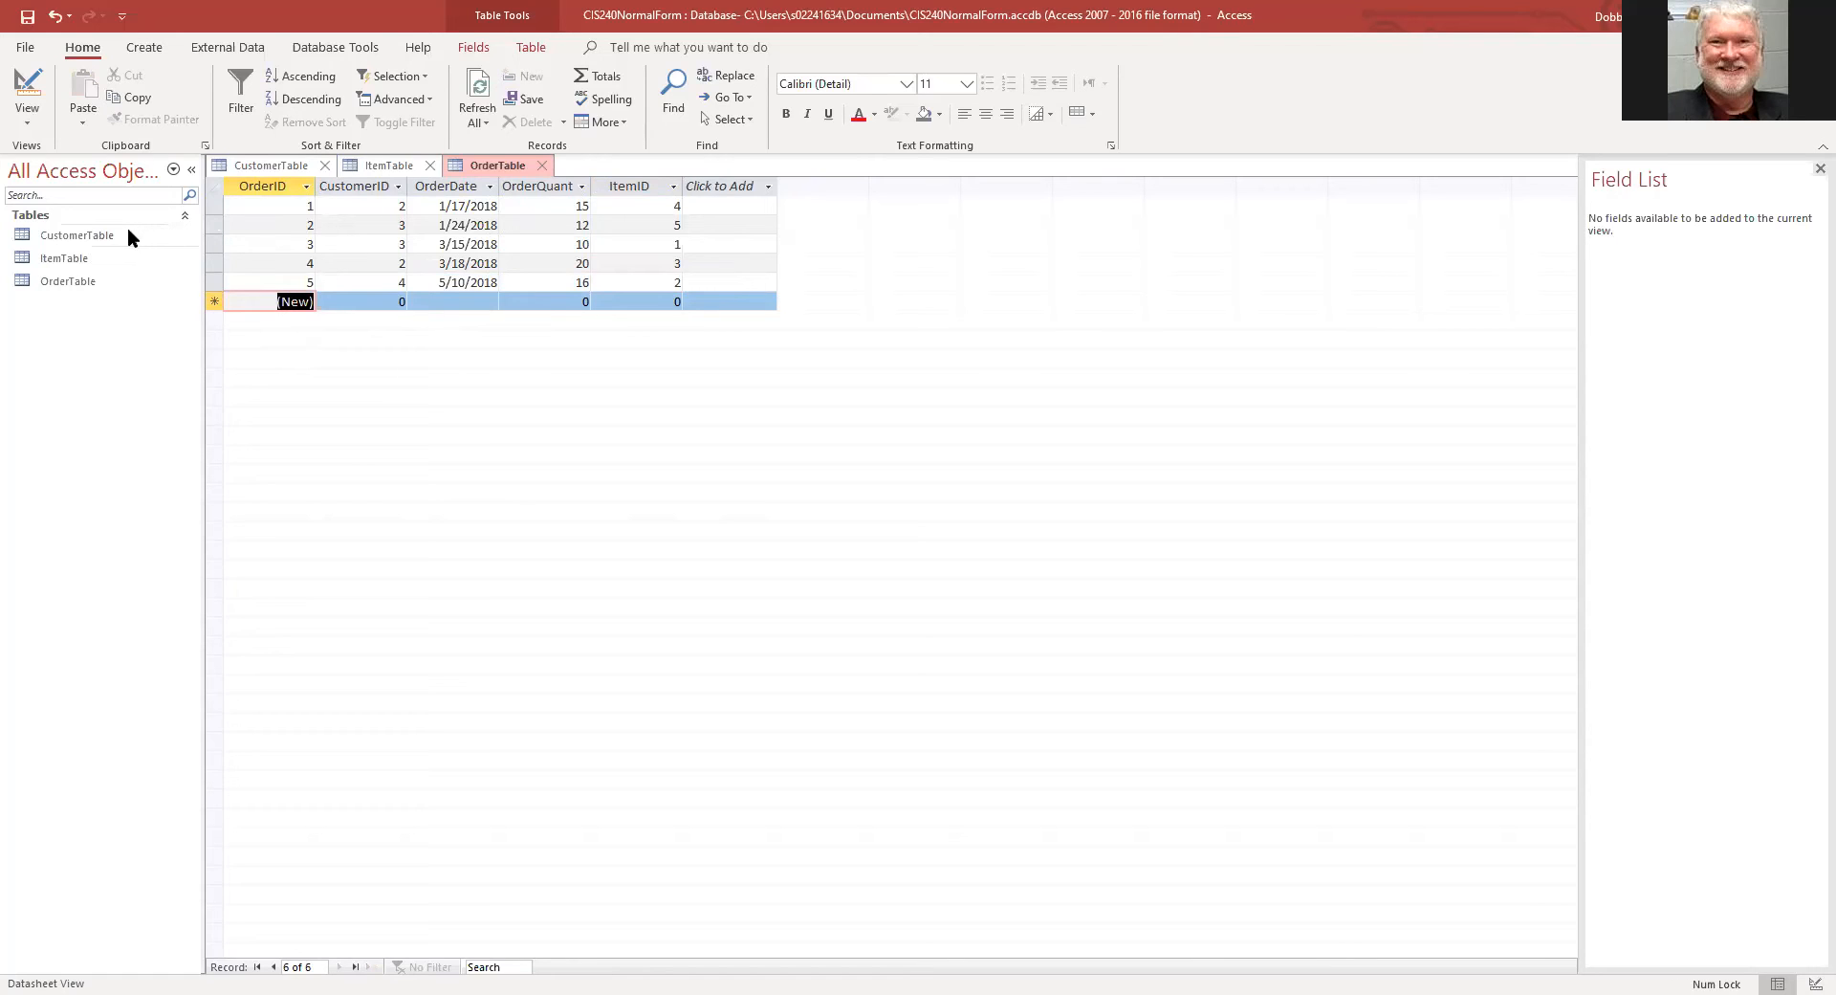
Step: Review the records in CustomerTable and ItemTable, then return to OrderTable
click(260, 166)
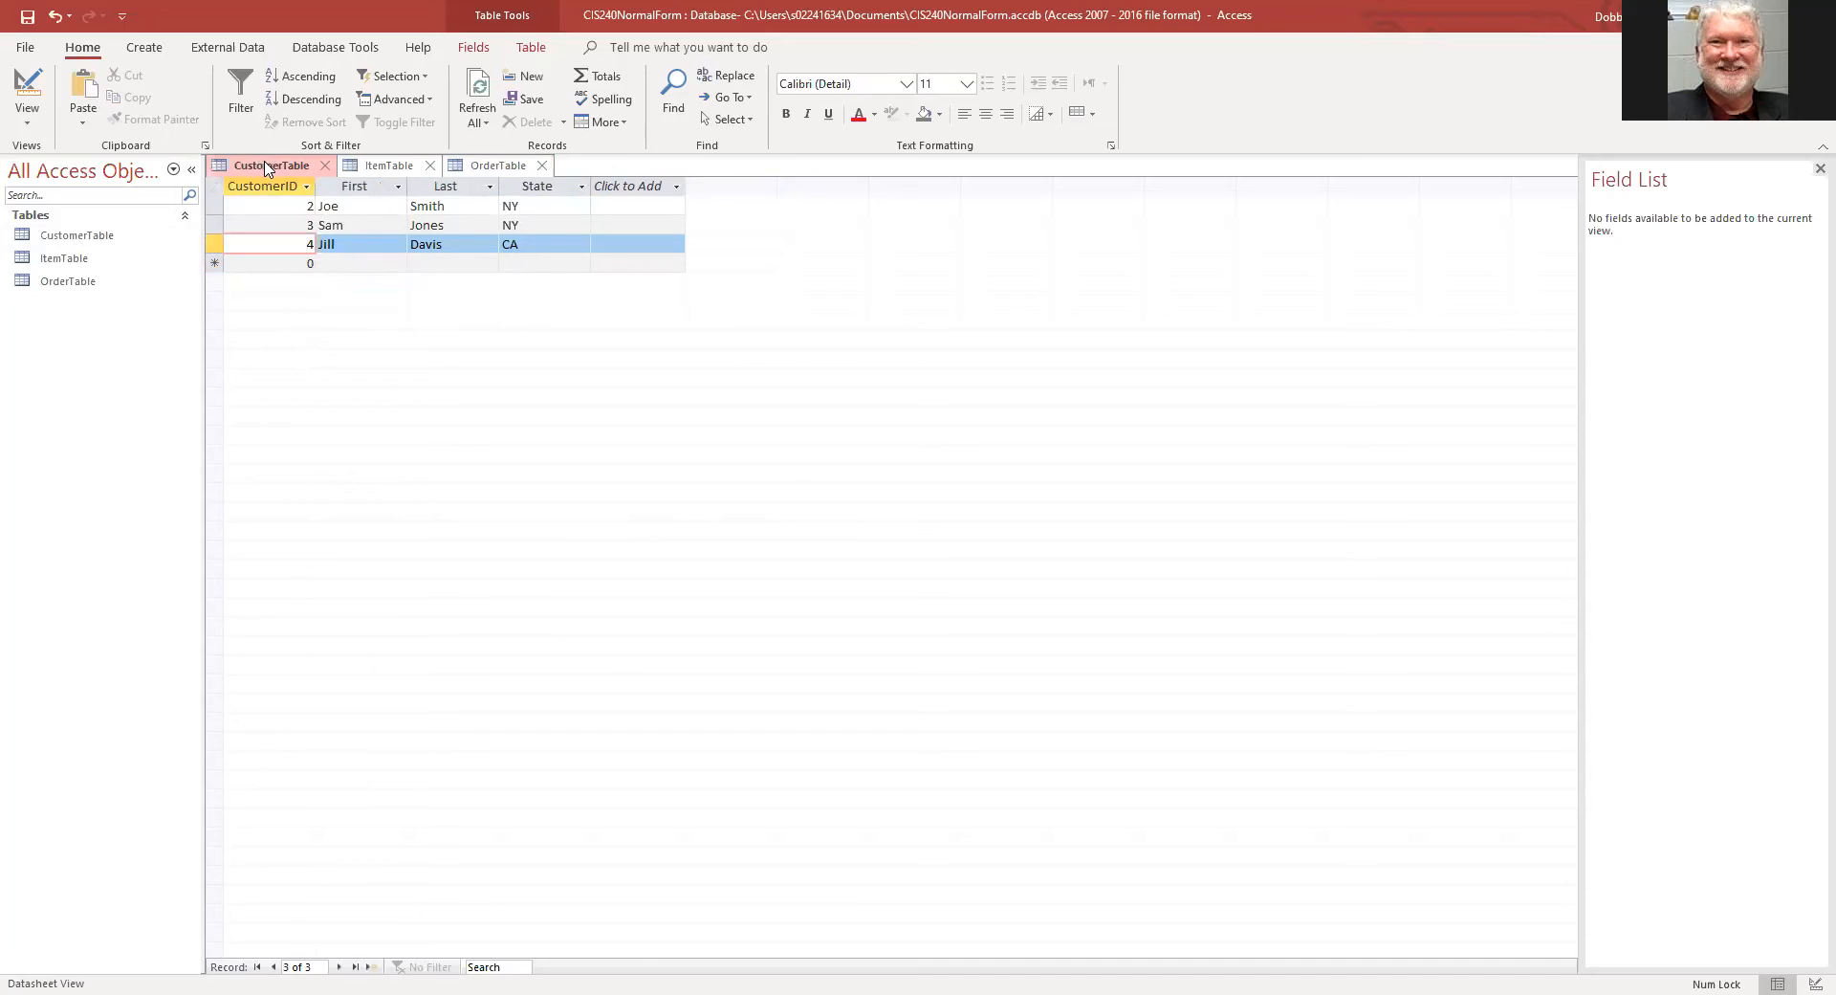
click(380, 169)
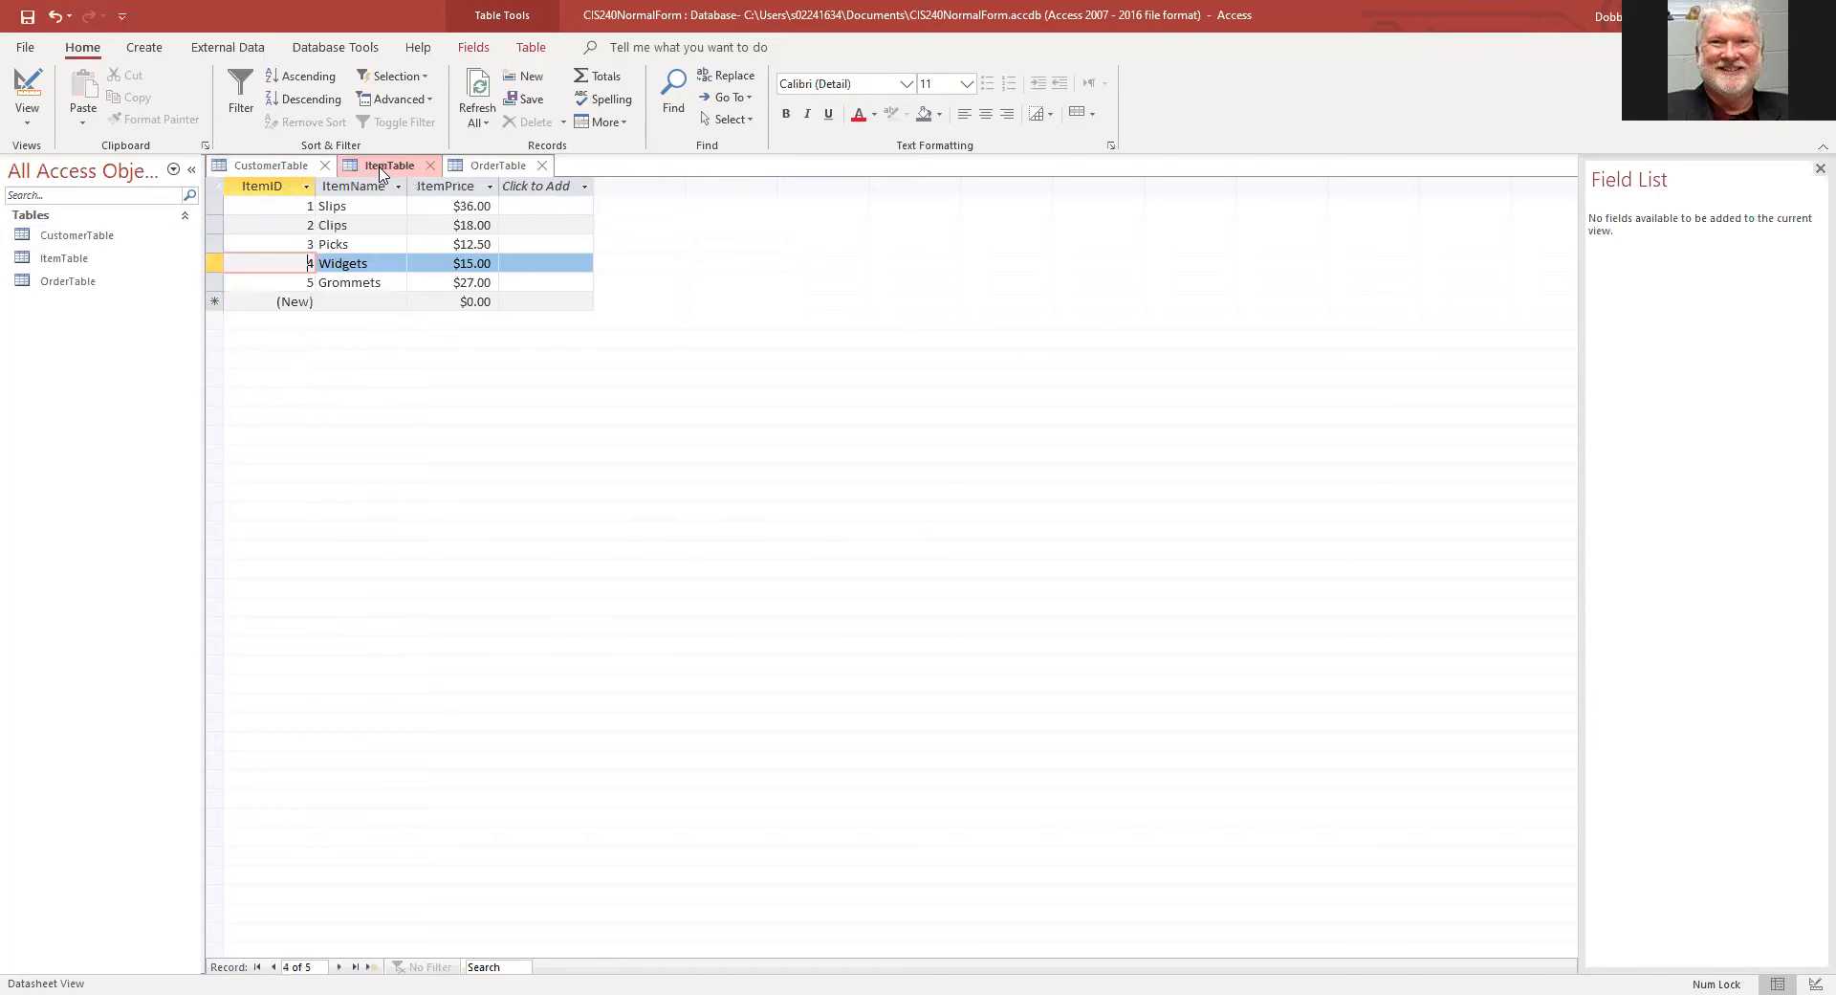
click(500, 168)
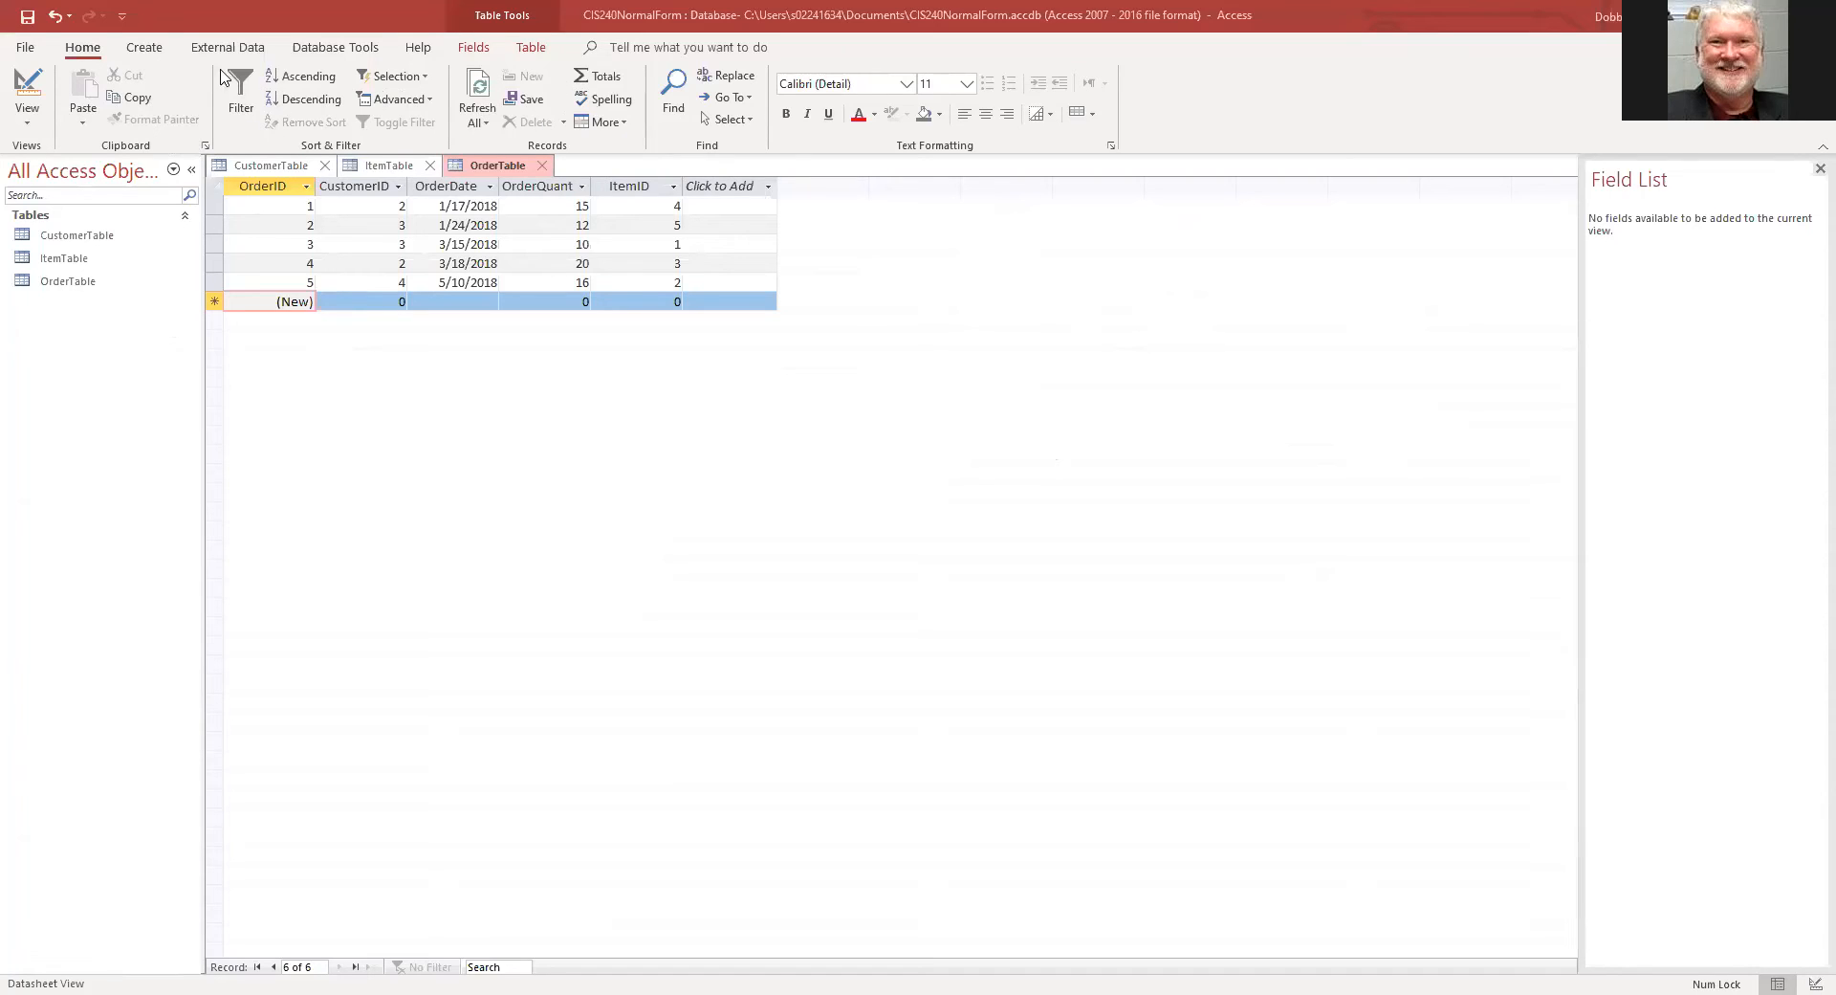
Step: Open the database's Relationships layout and add CustomerTable, ItemTable and OrderTable to it
click(145, 48)
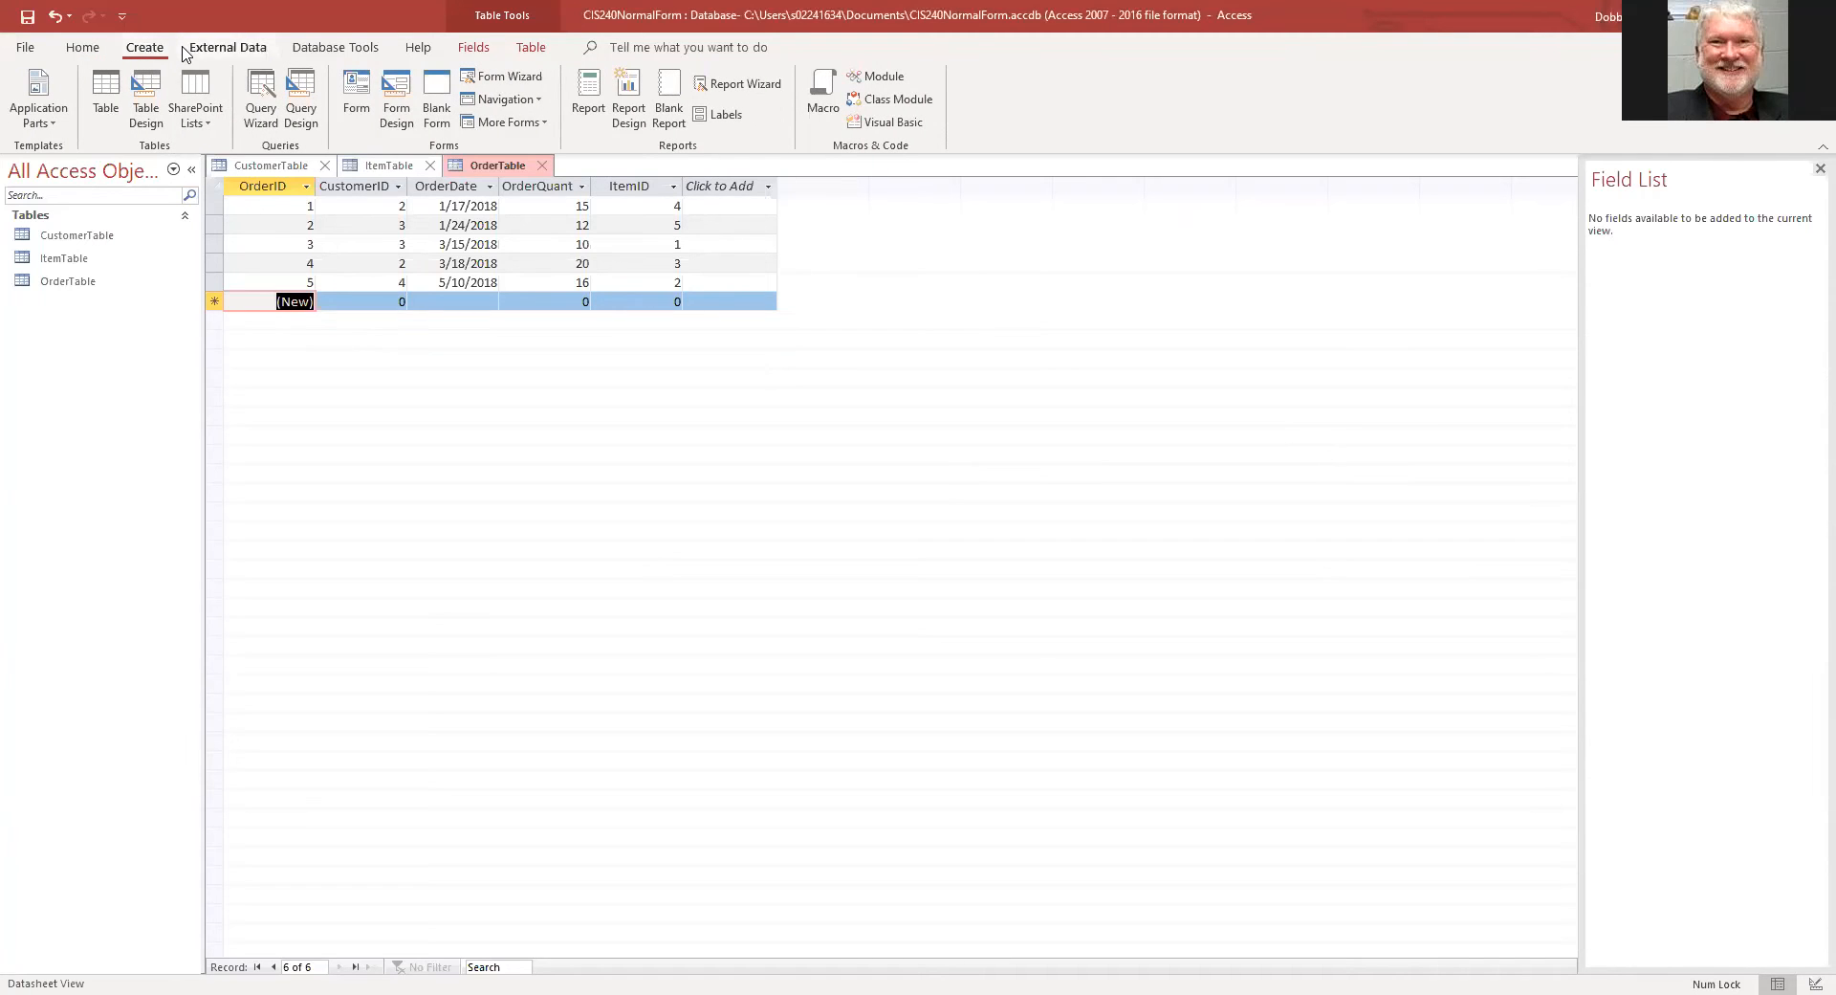
click(229, 49)
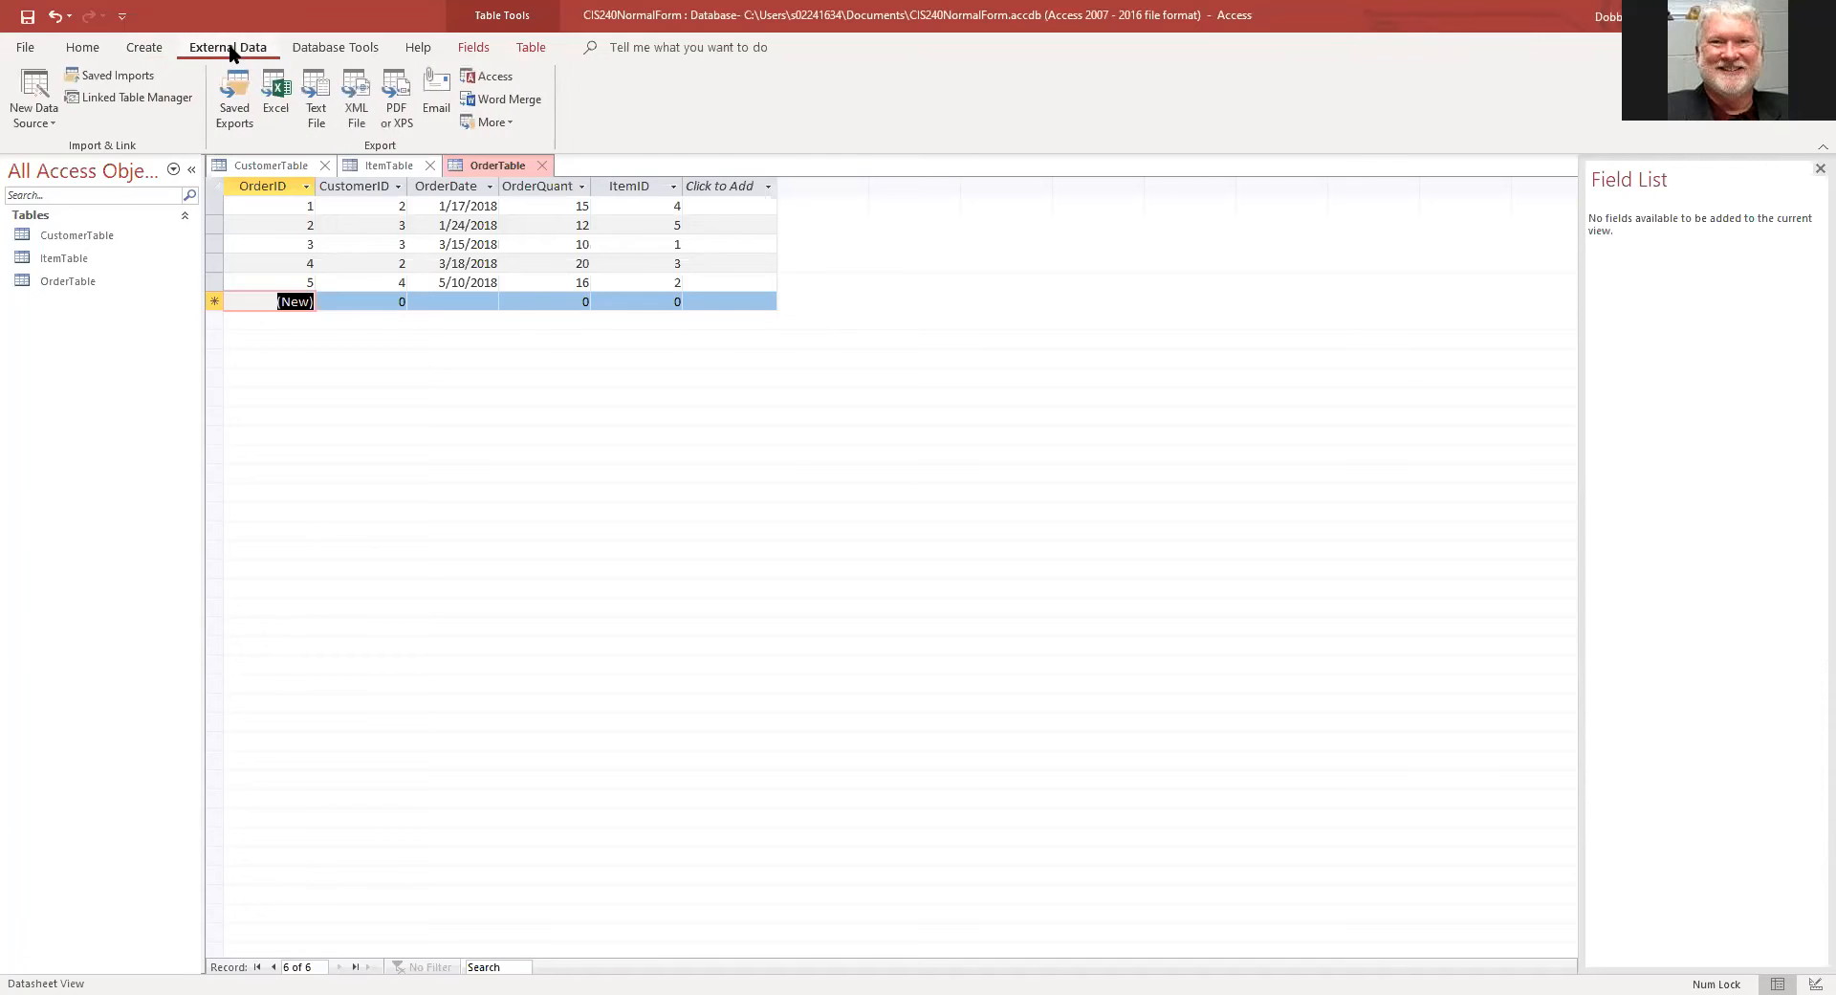
click(339, 53)
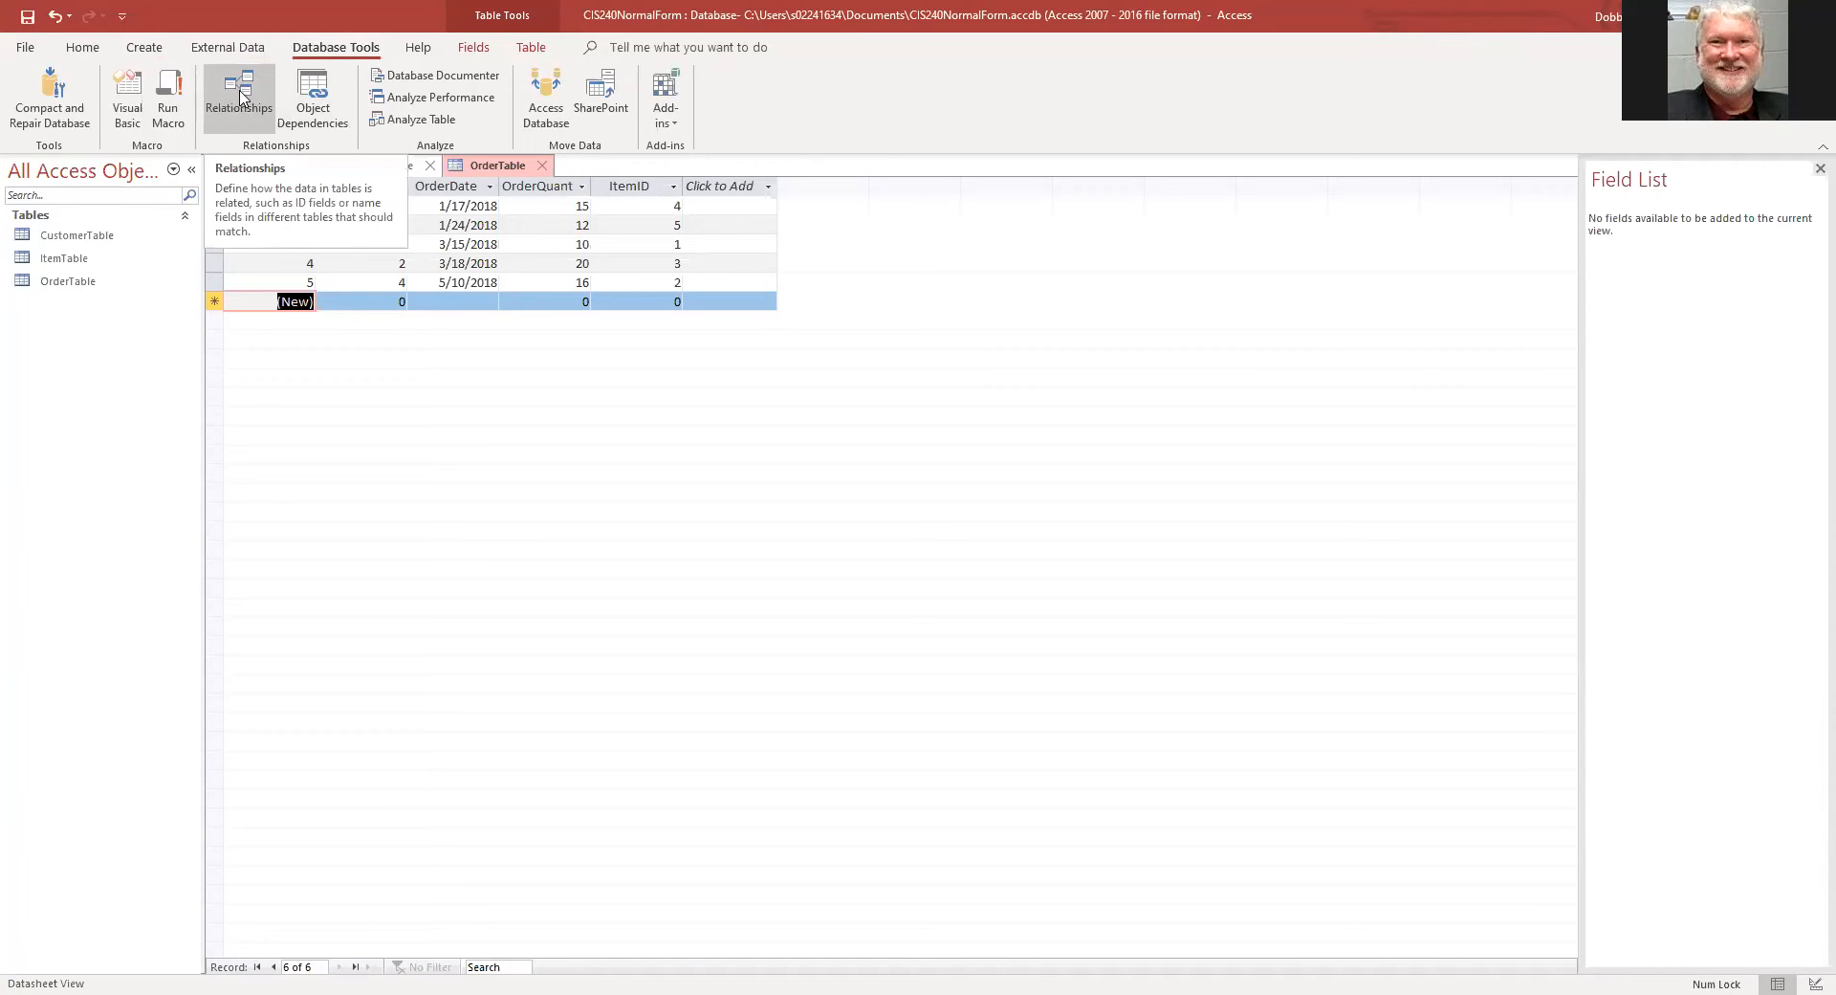
click(241, 97)
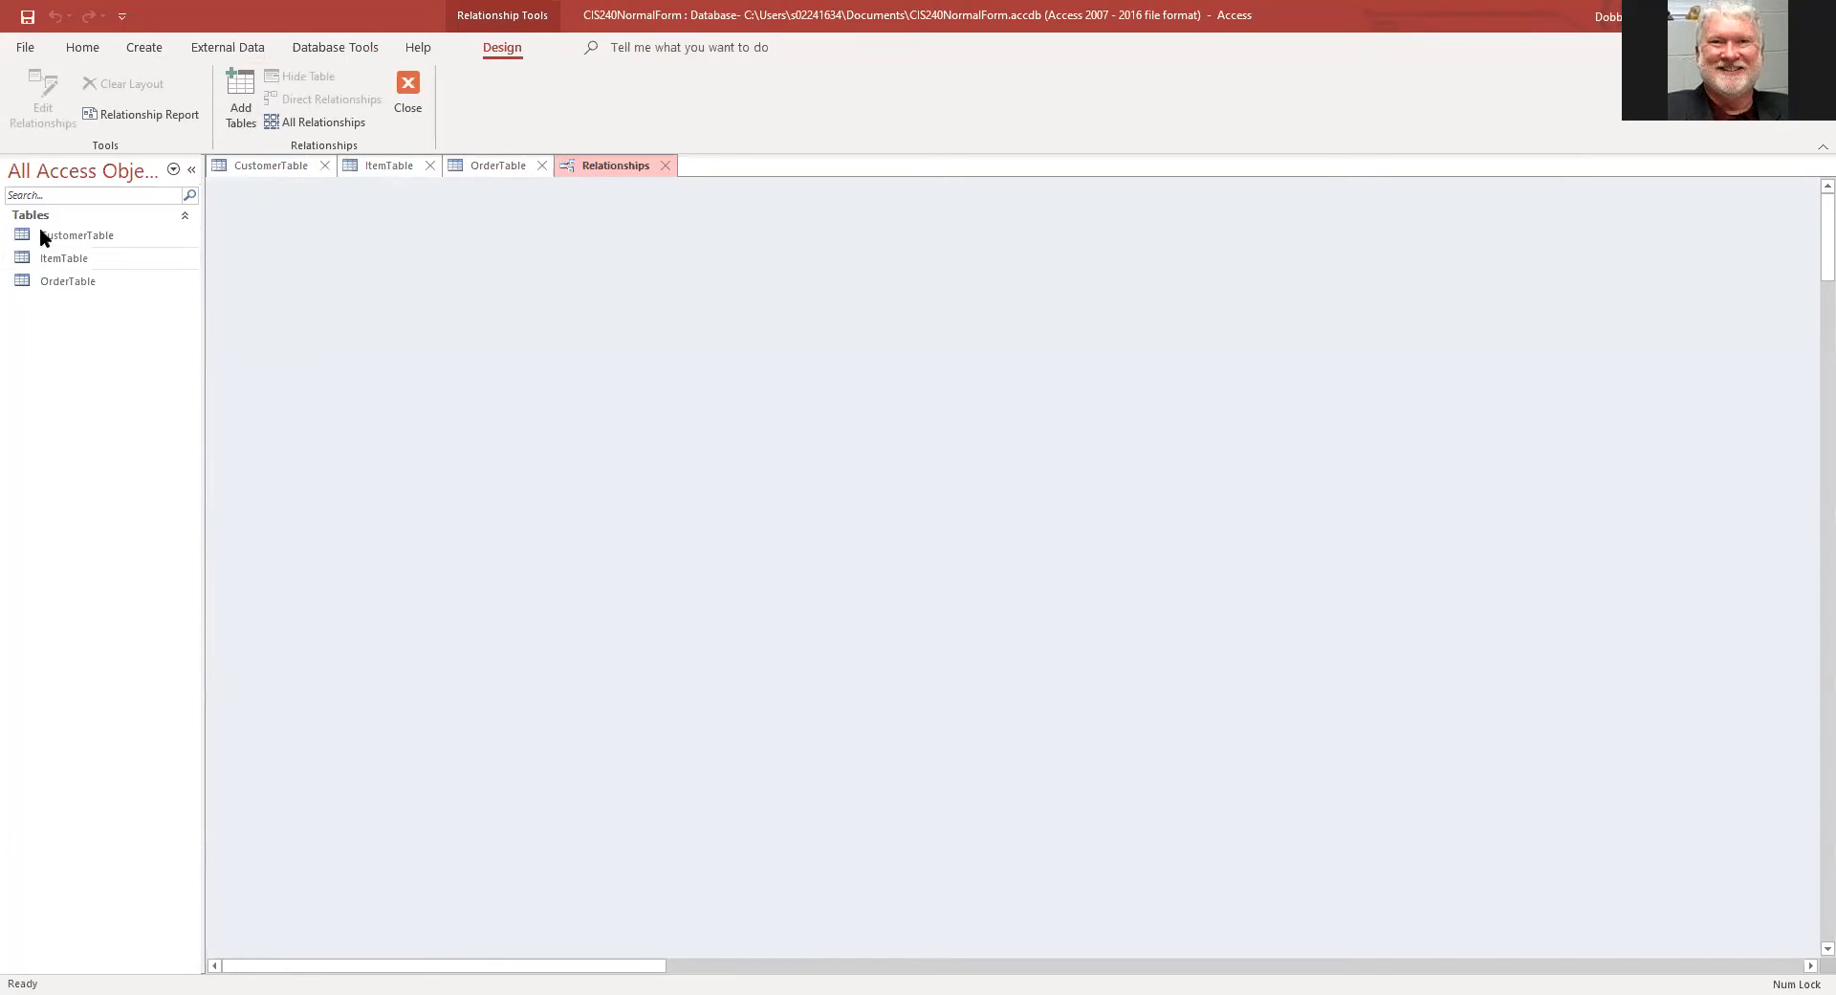
drag(28, 231, 615, 254)
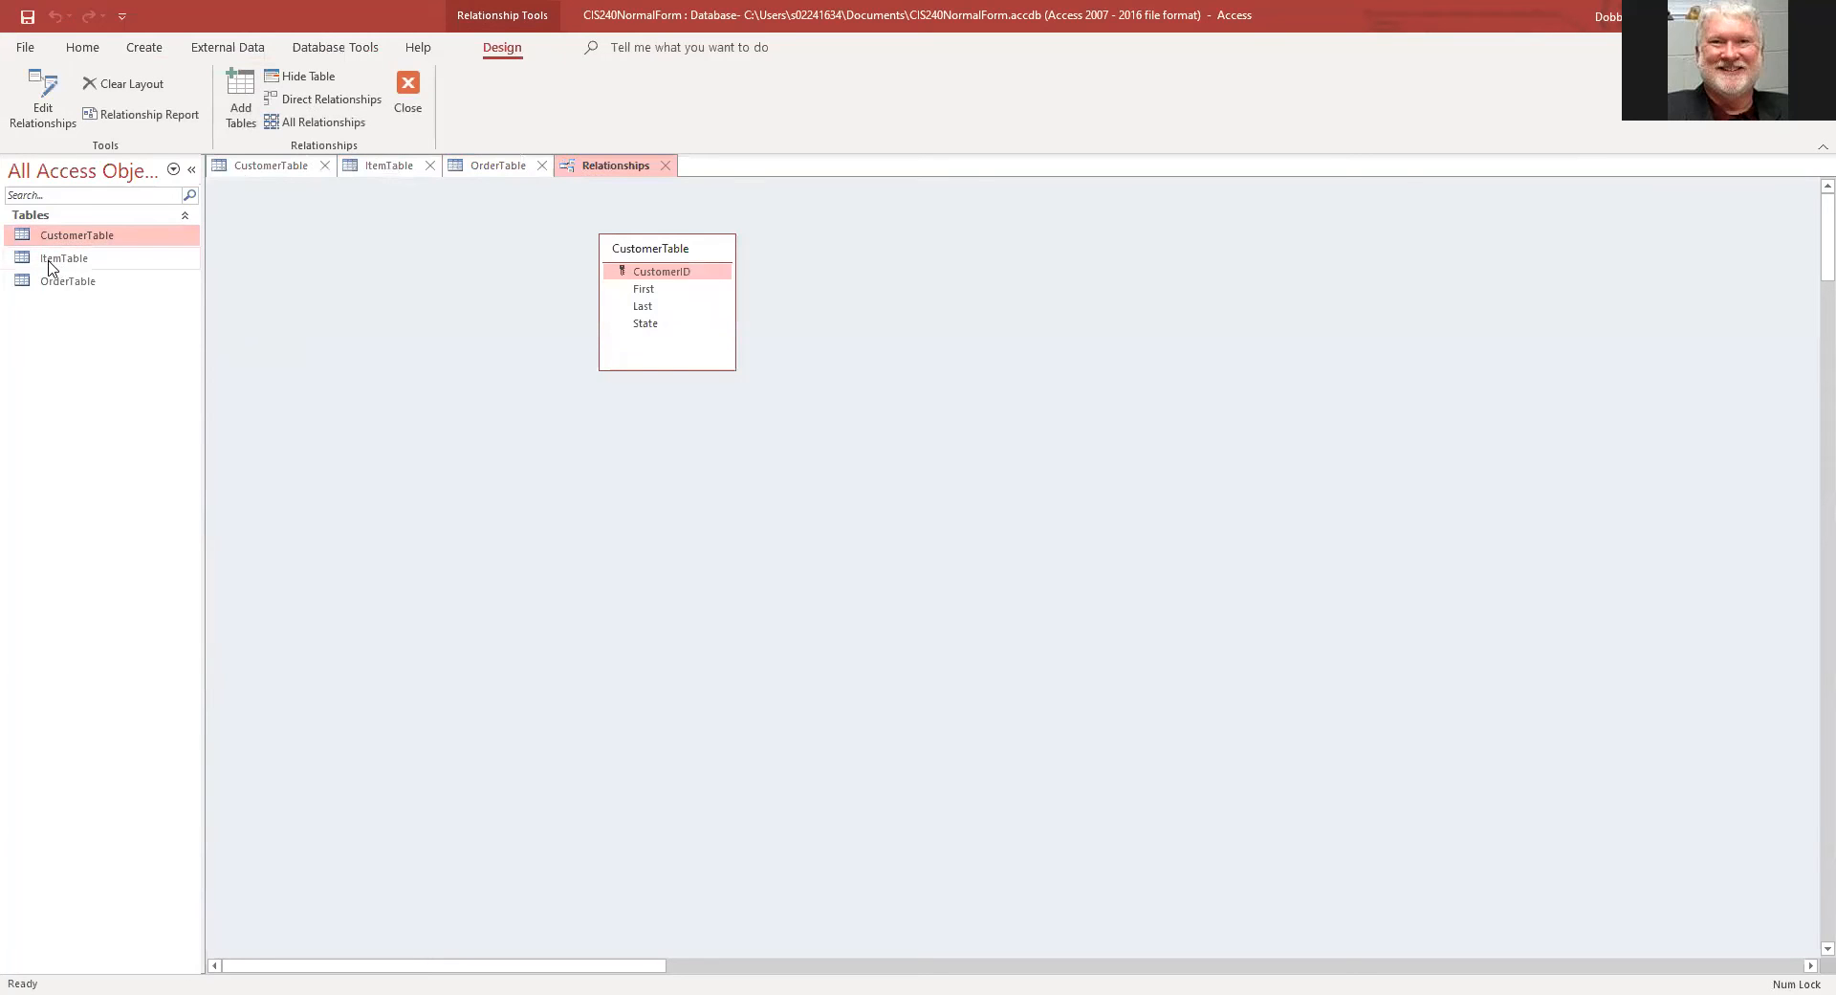
drag(50, 266, 682, 469)
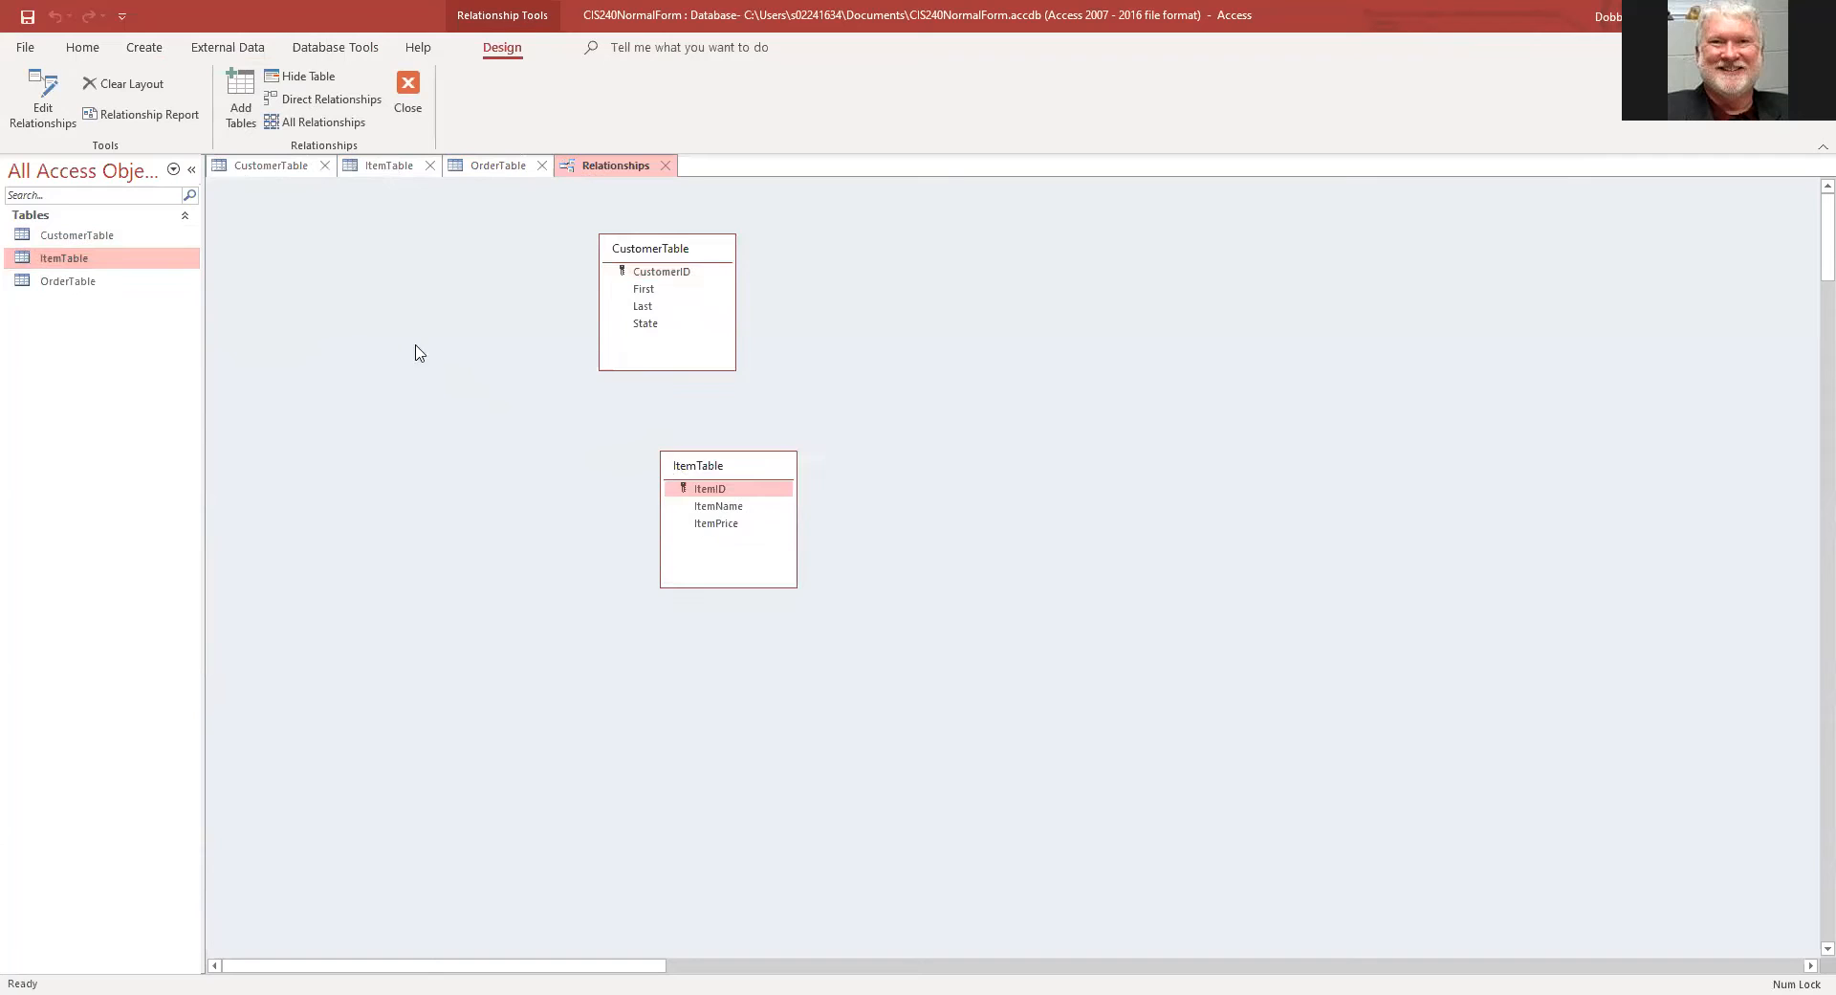
drag(104, 289, 1029, 289)
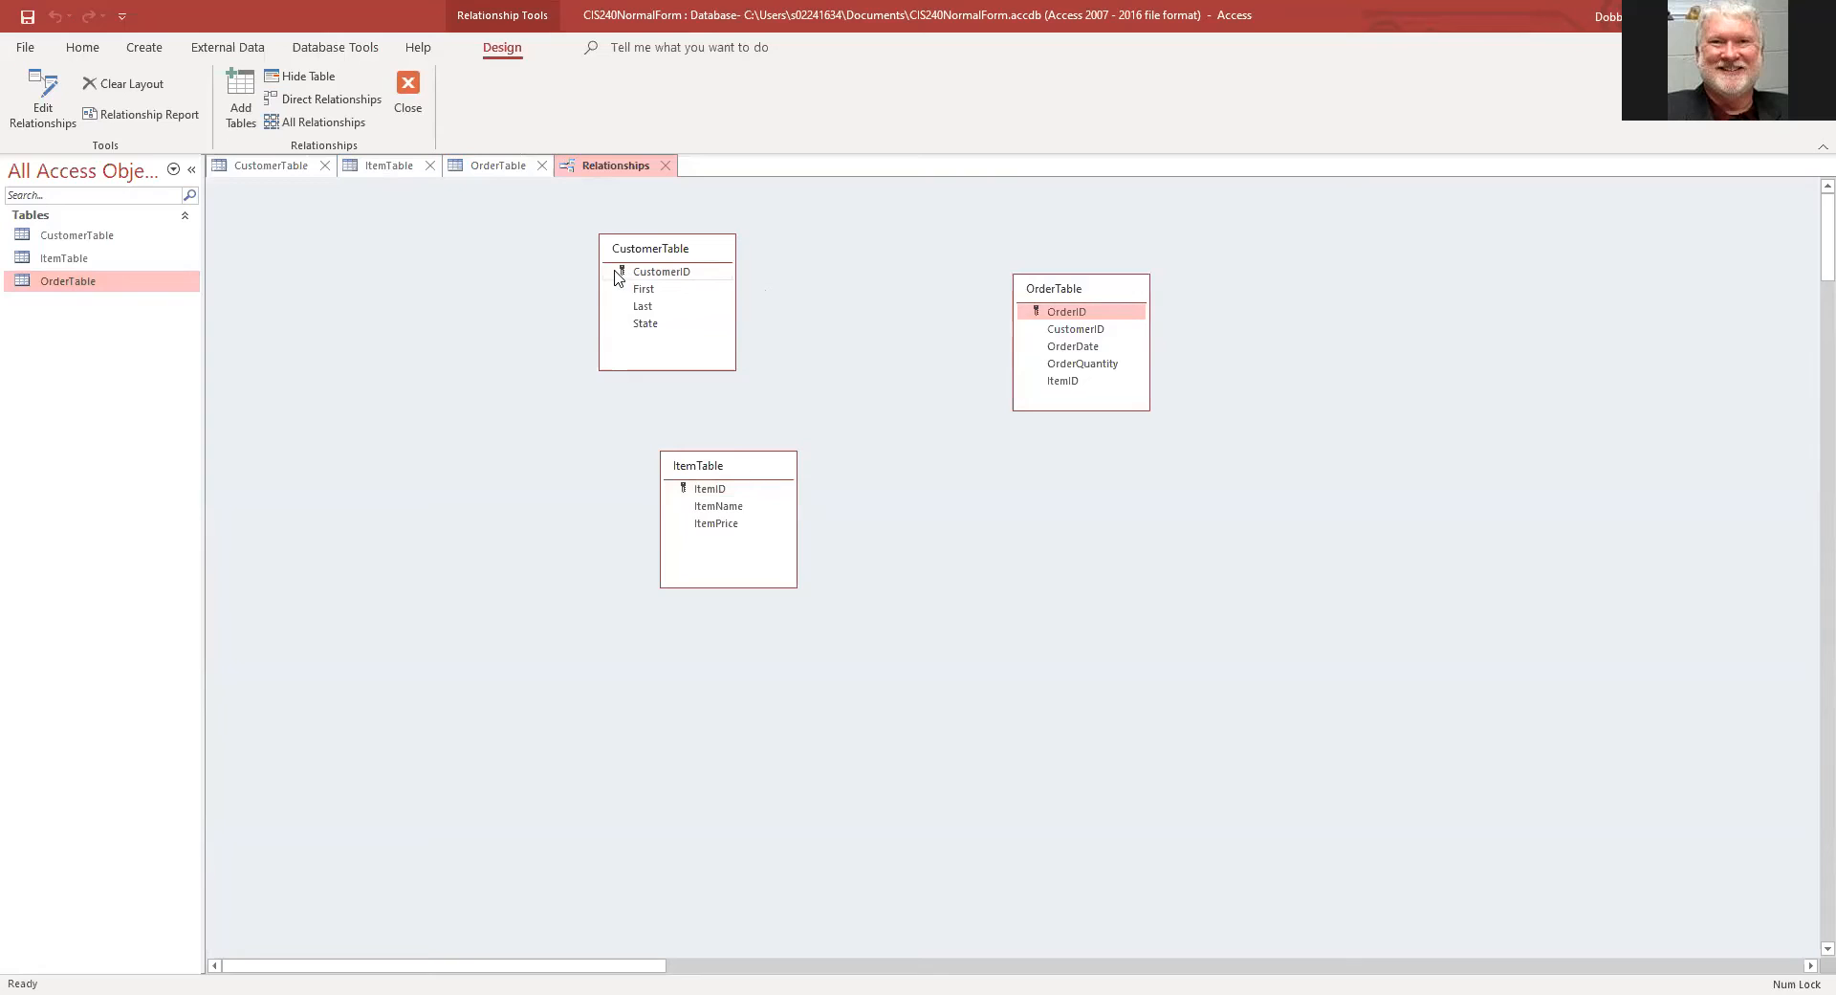
Step: Try to relate CustomerID in CustomerTable to CustomerID in OrderTable with referential integrity enforced
click(1054, 314)
drag(672, 274, 1067, 332)
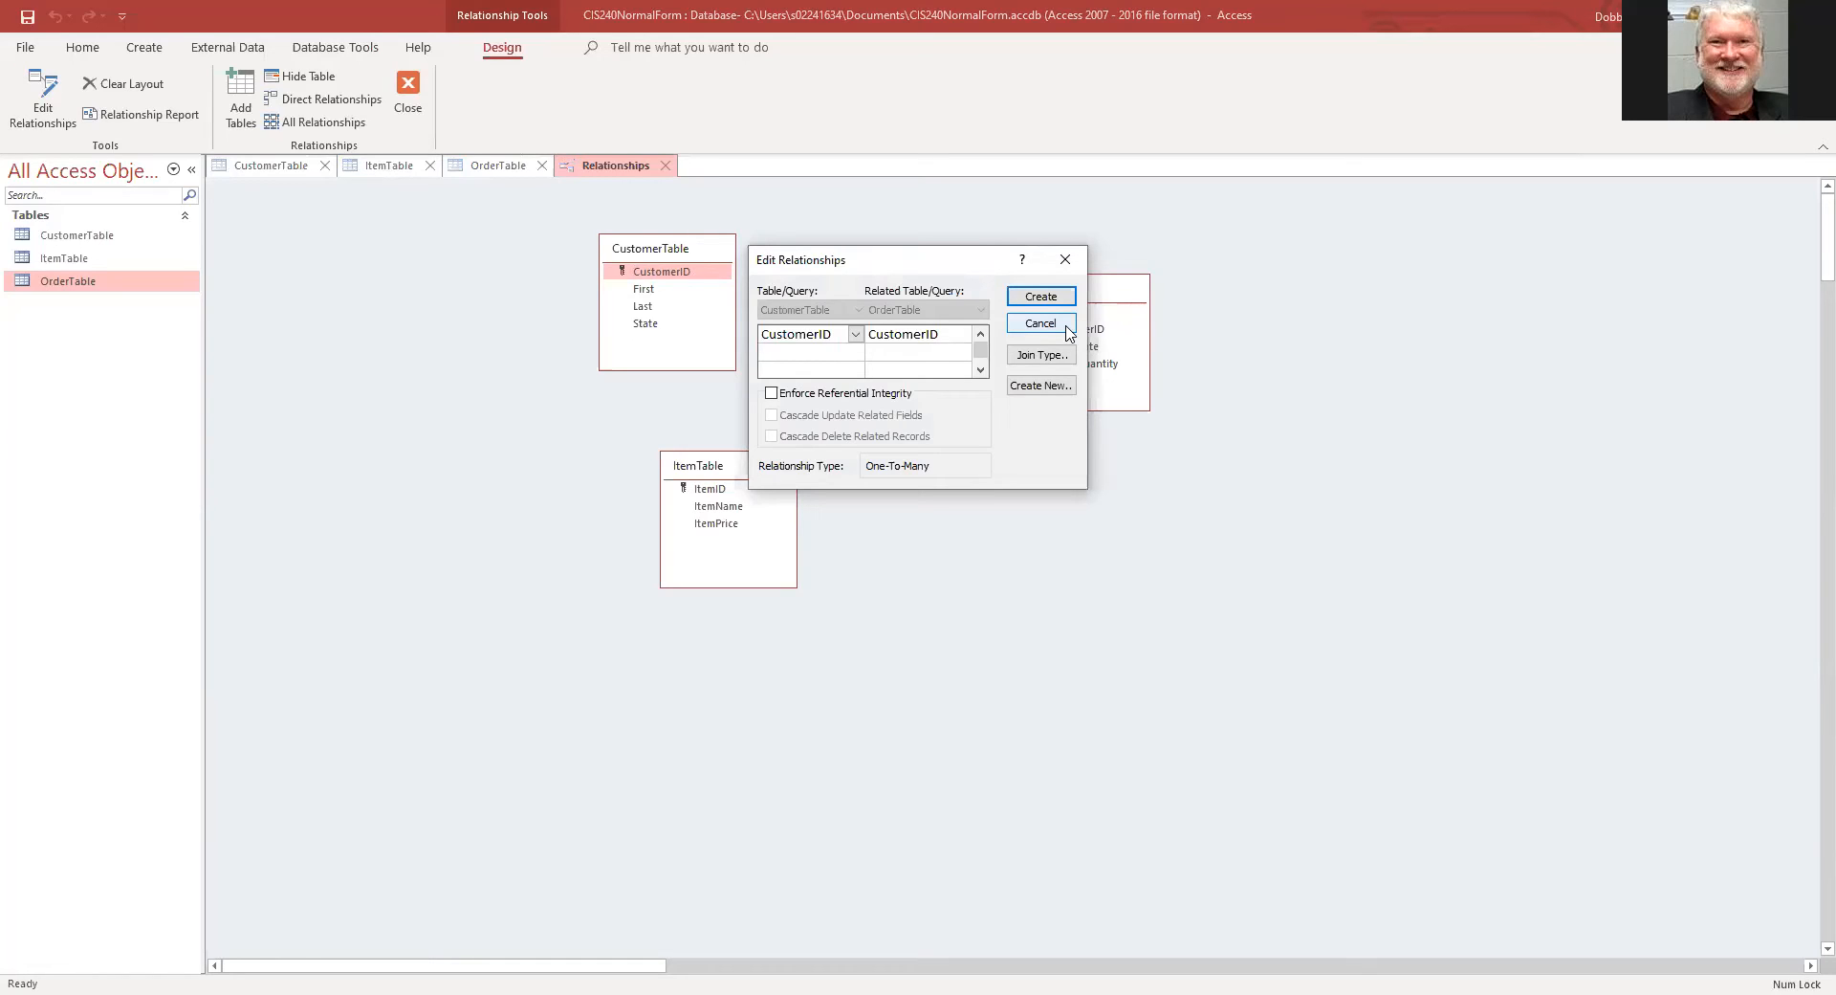
click(772, 394)
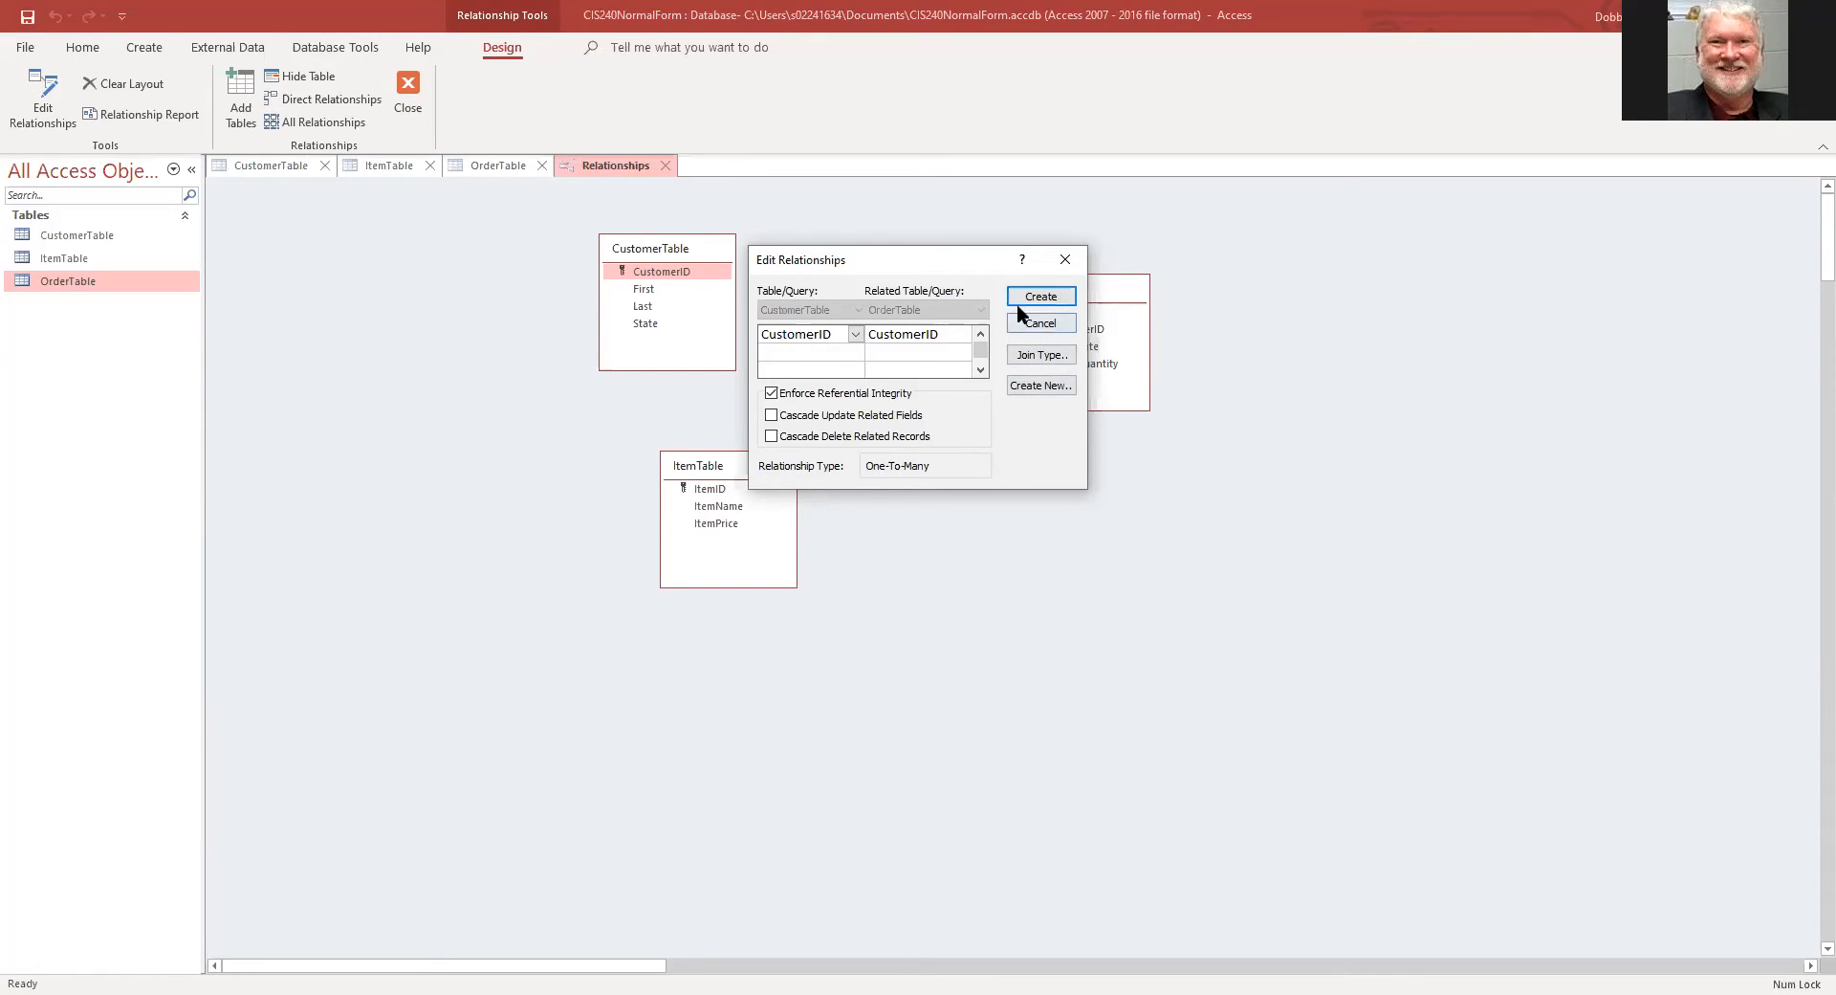
click(1045, 300)
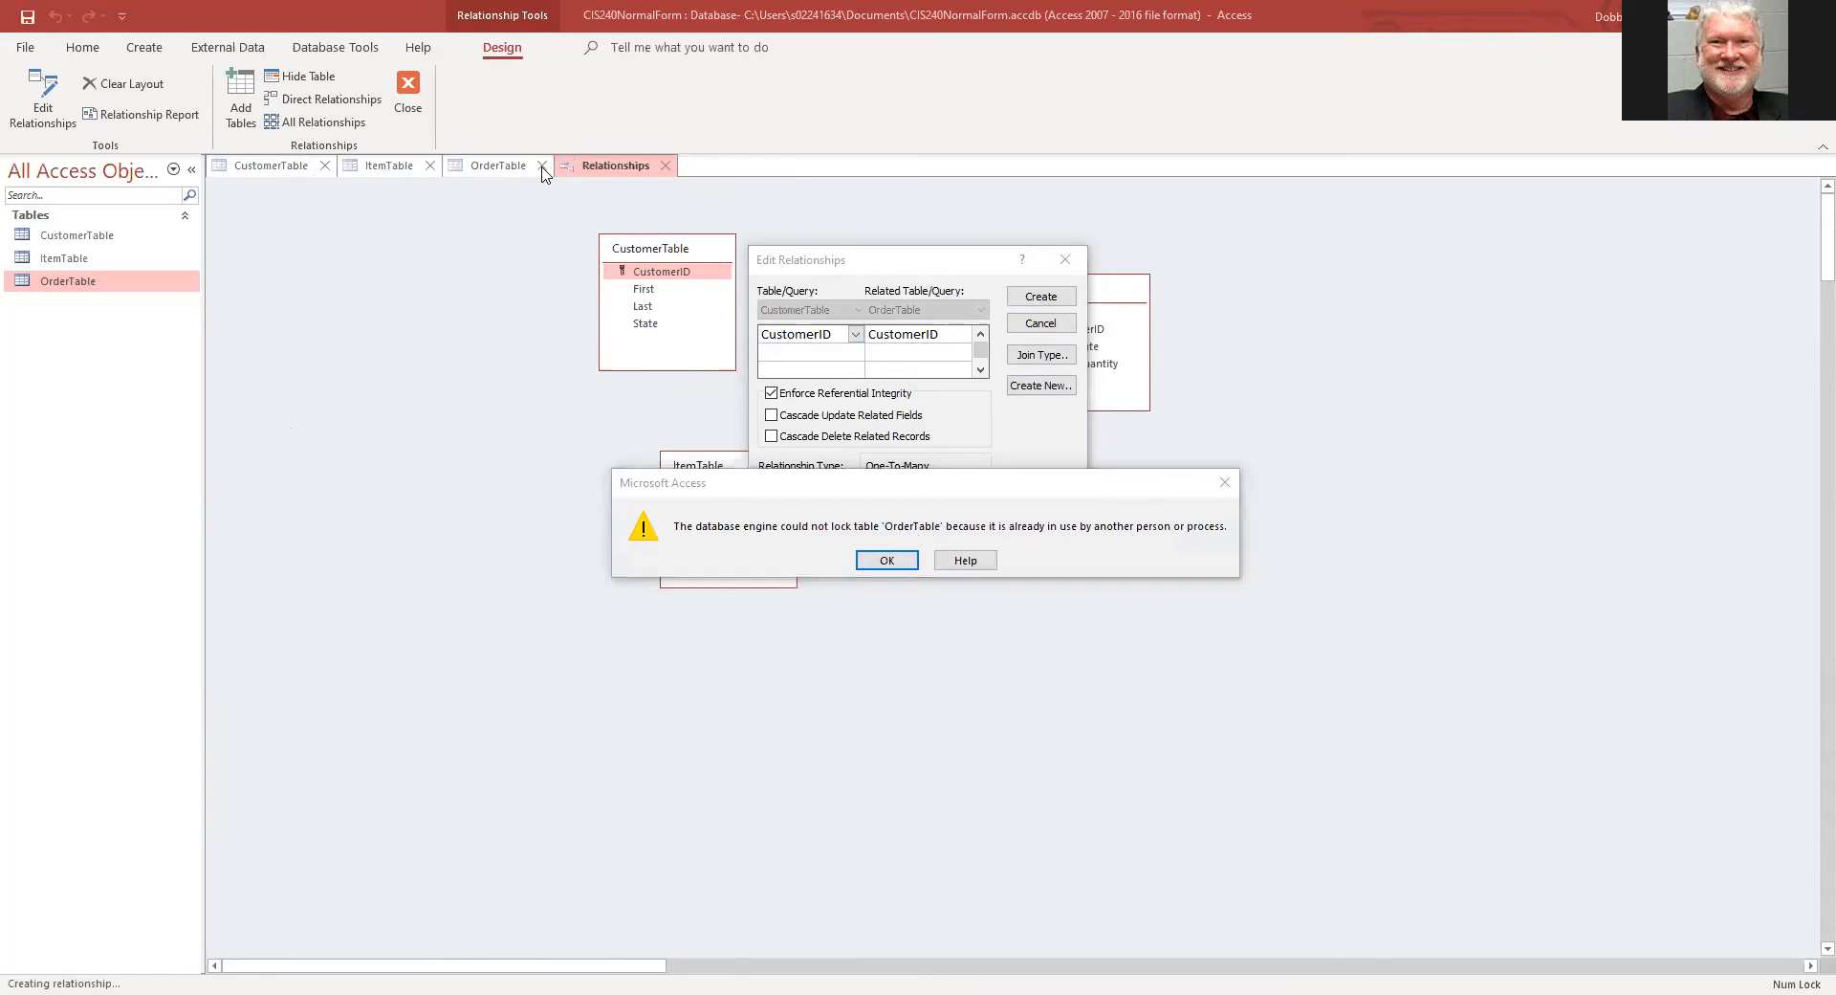
click(888, 562)
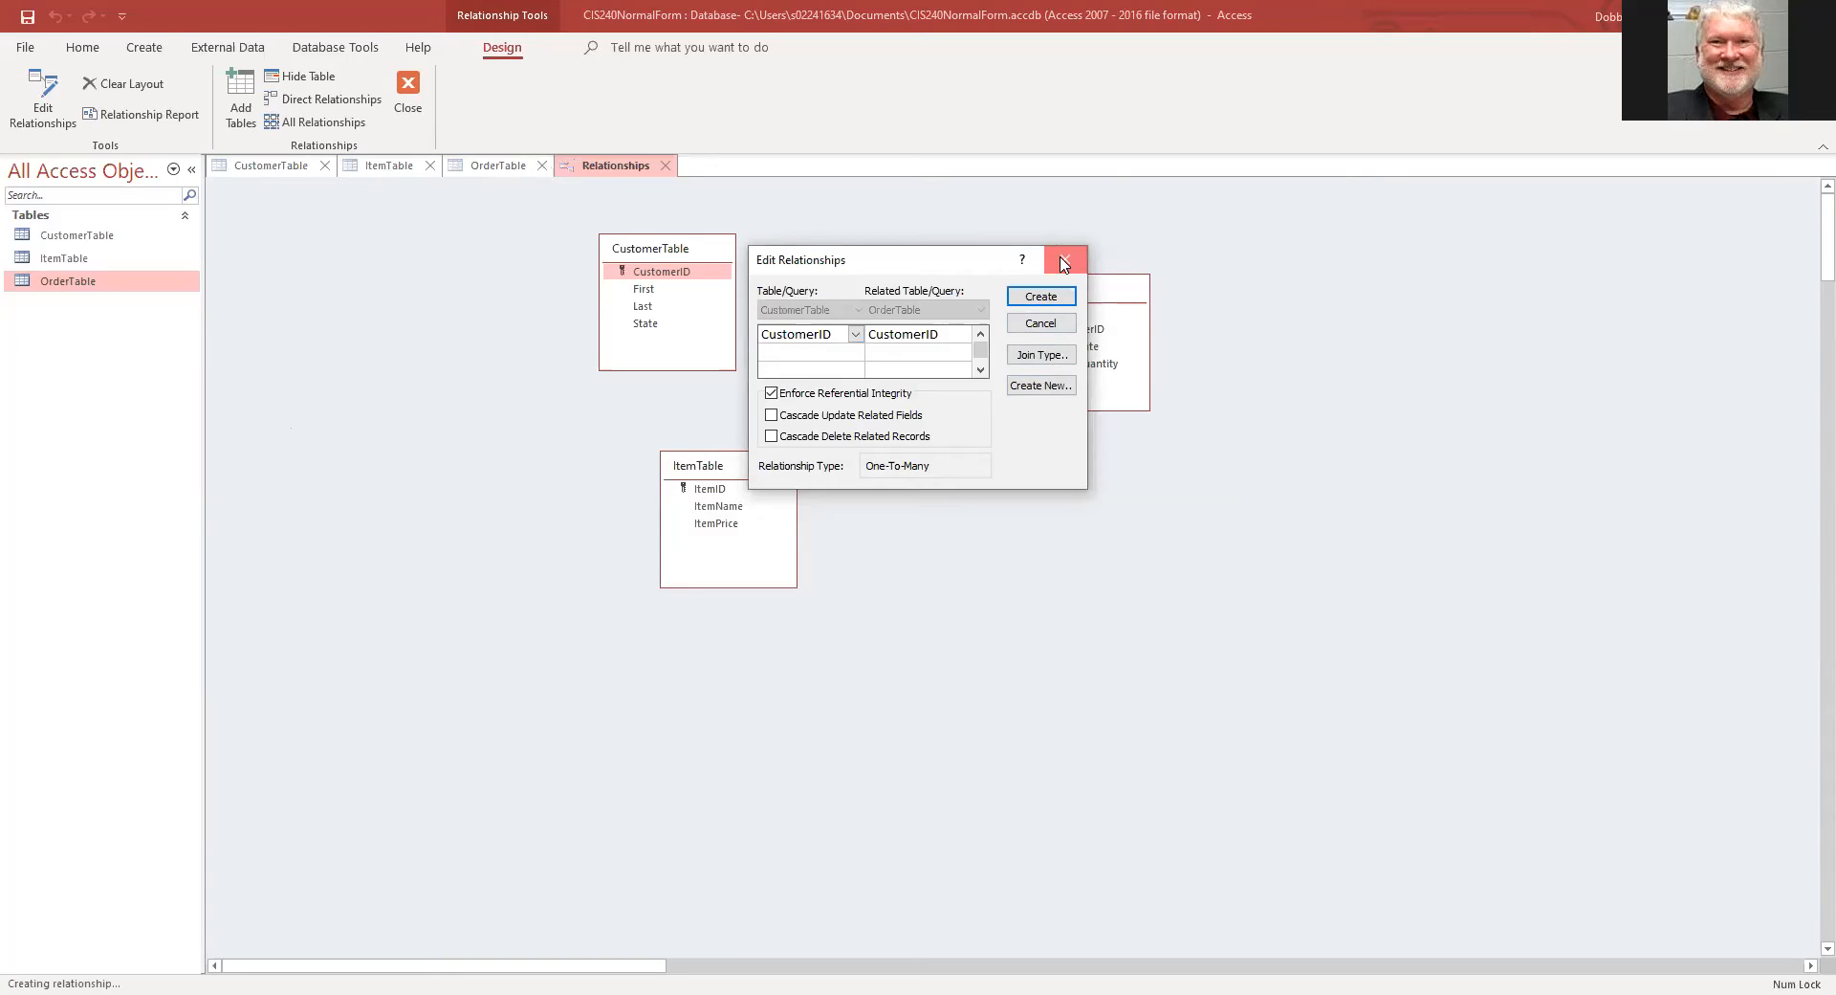
click(1064, 260)
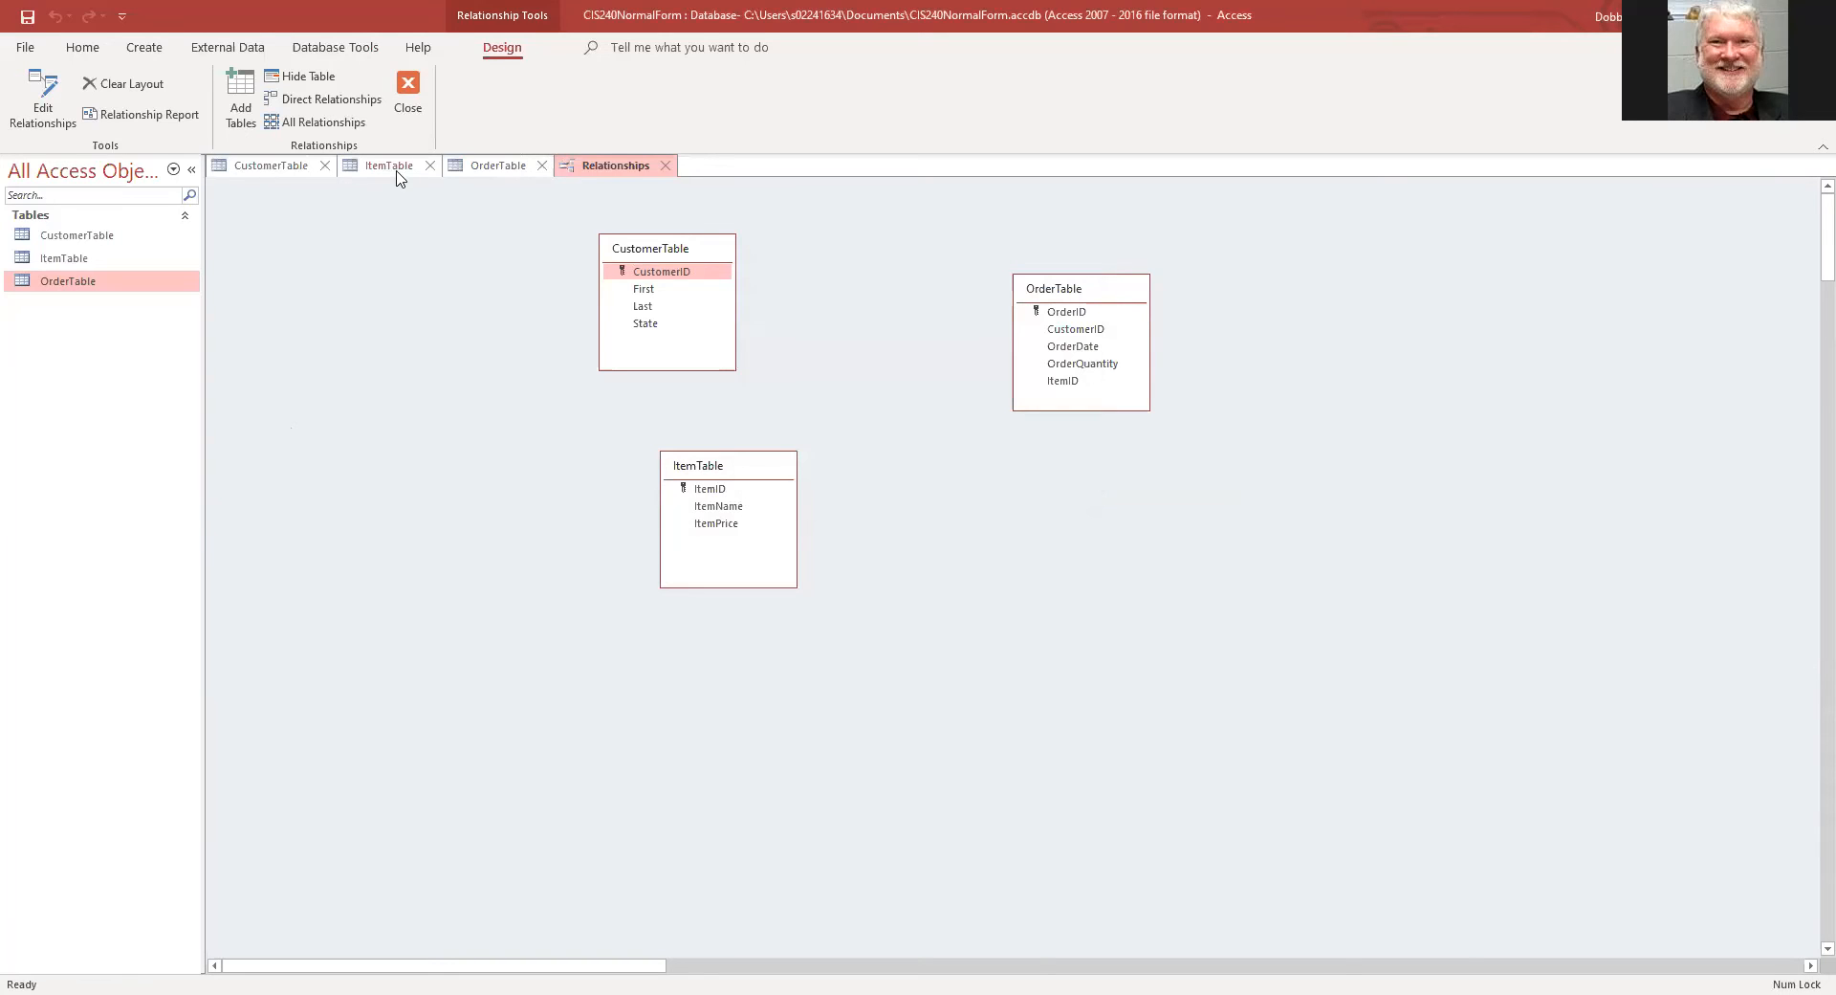
Step: Close the open OrderTable, ItemTable and CustomerTable datasheets, leaving only the Relationships layout open
click(541, 166)
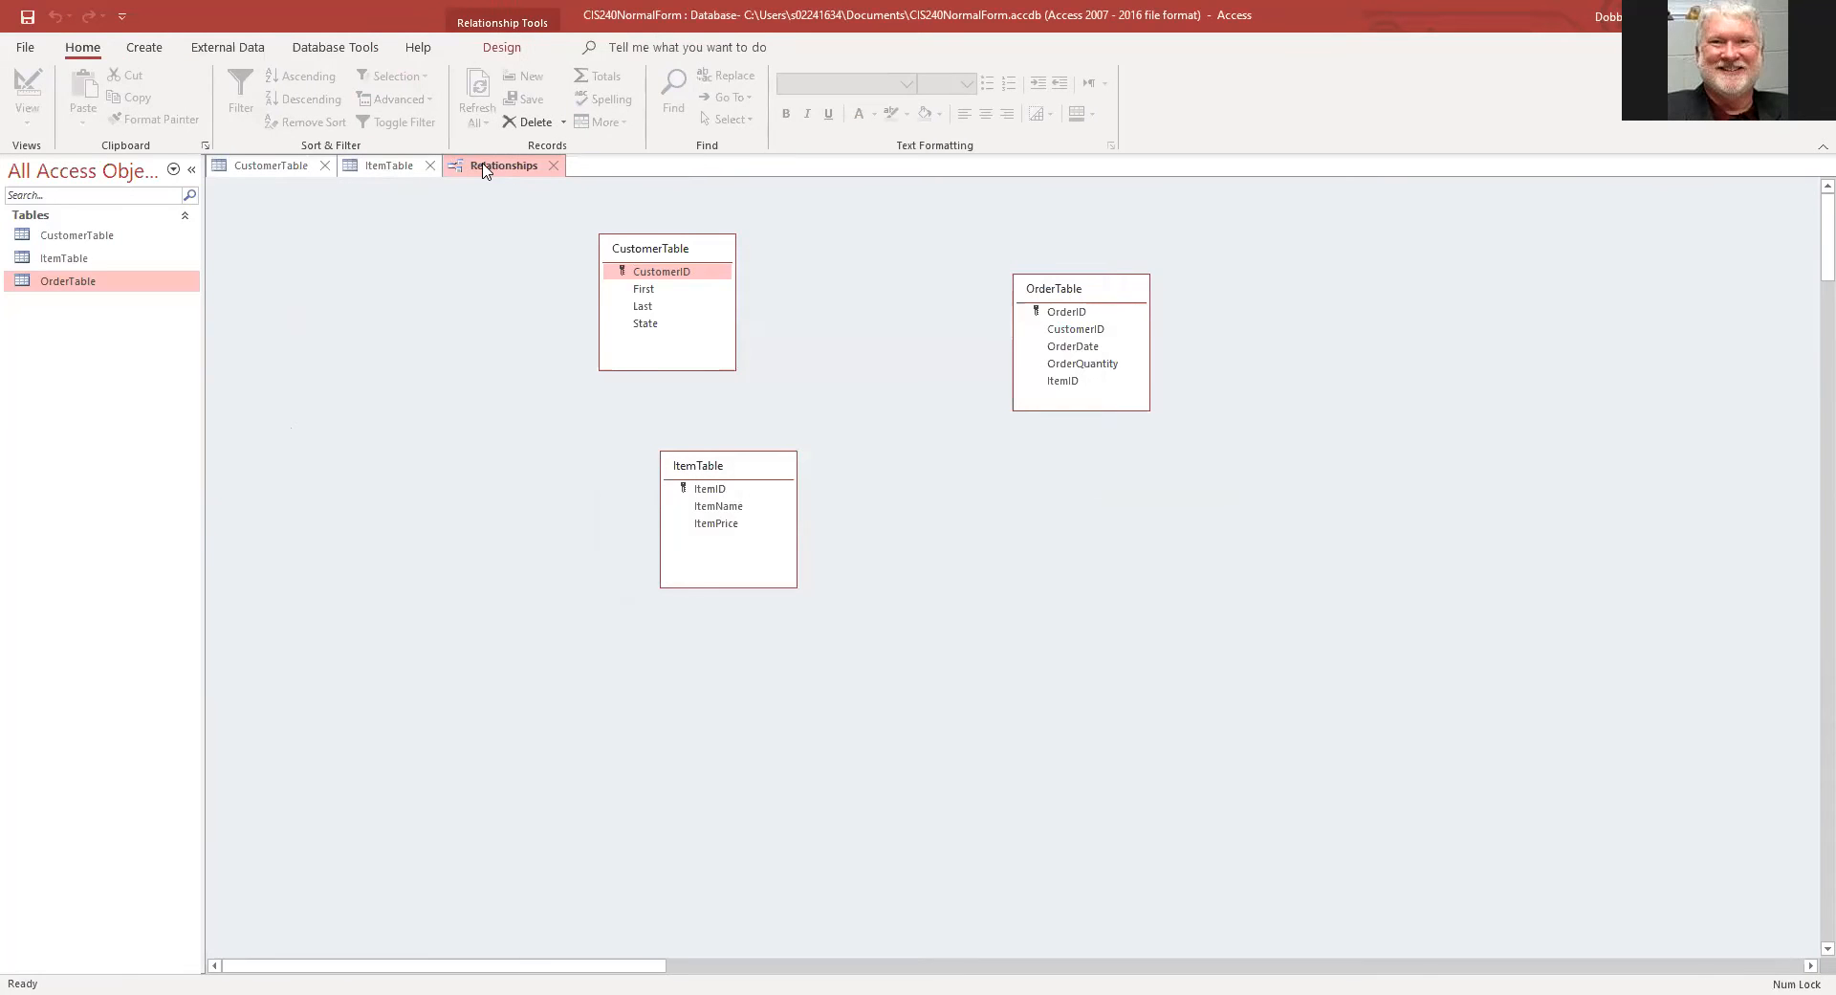
click(430, 167)
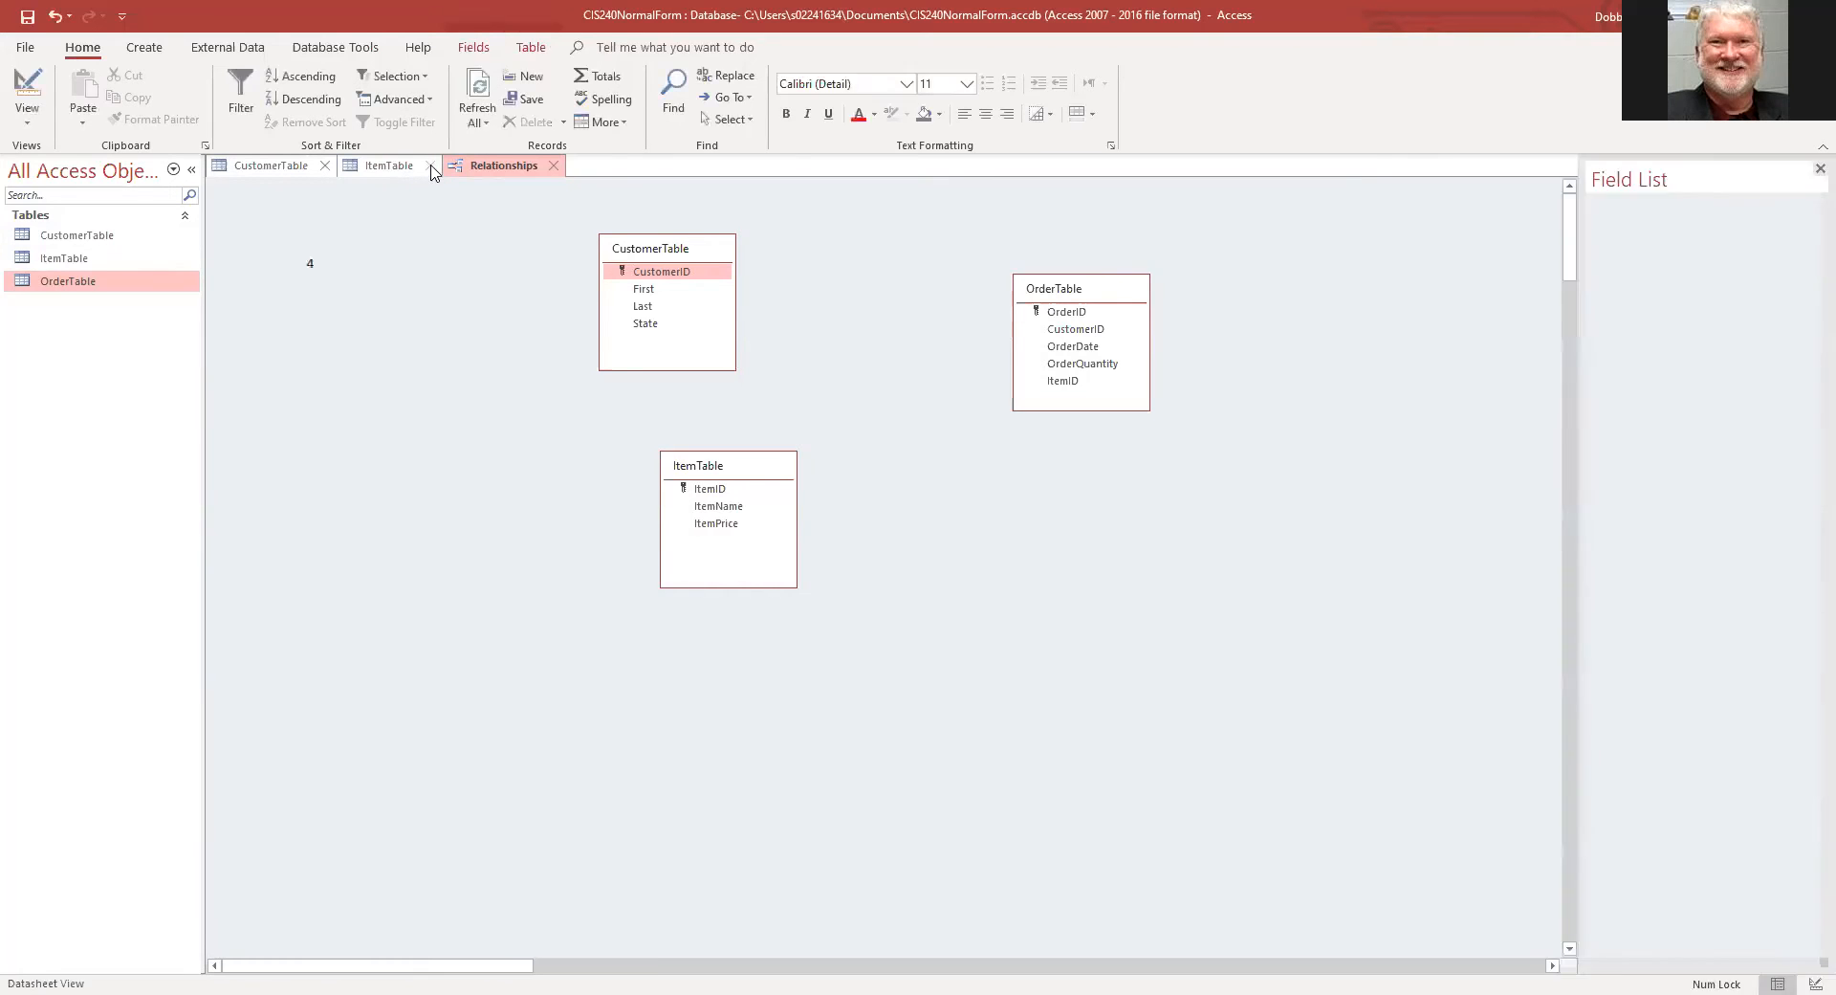
click(323, 166)
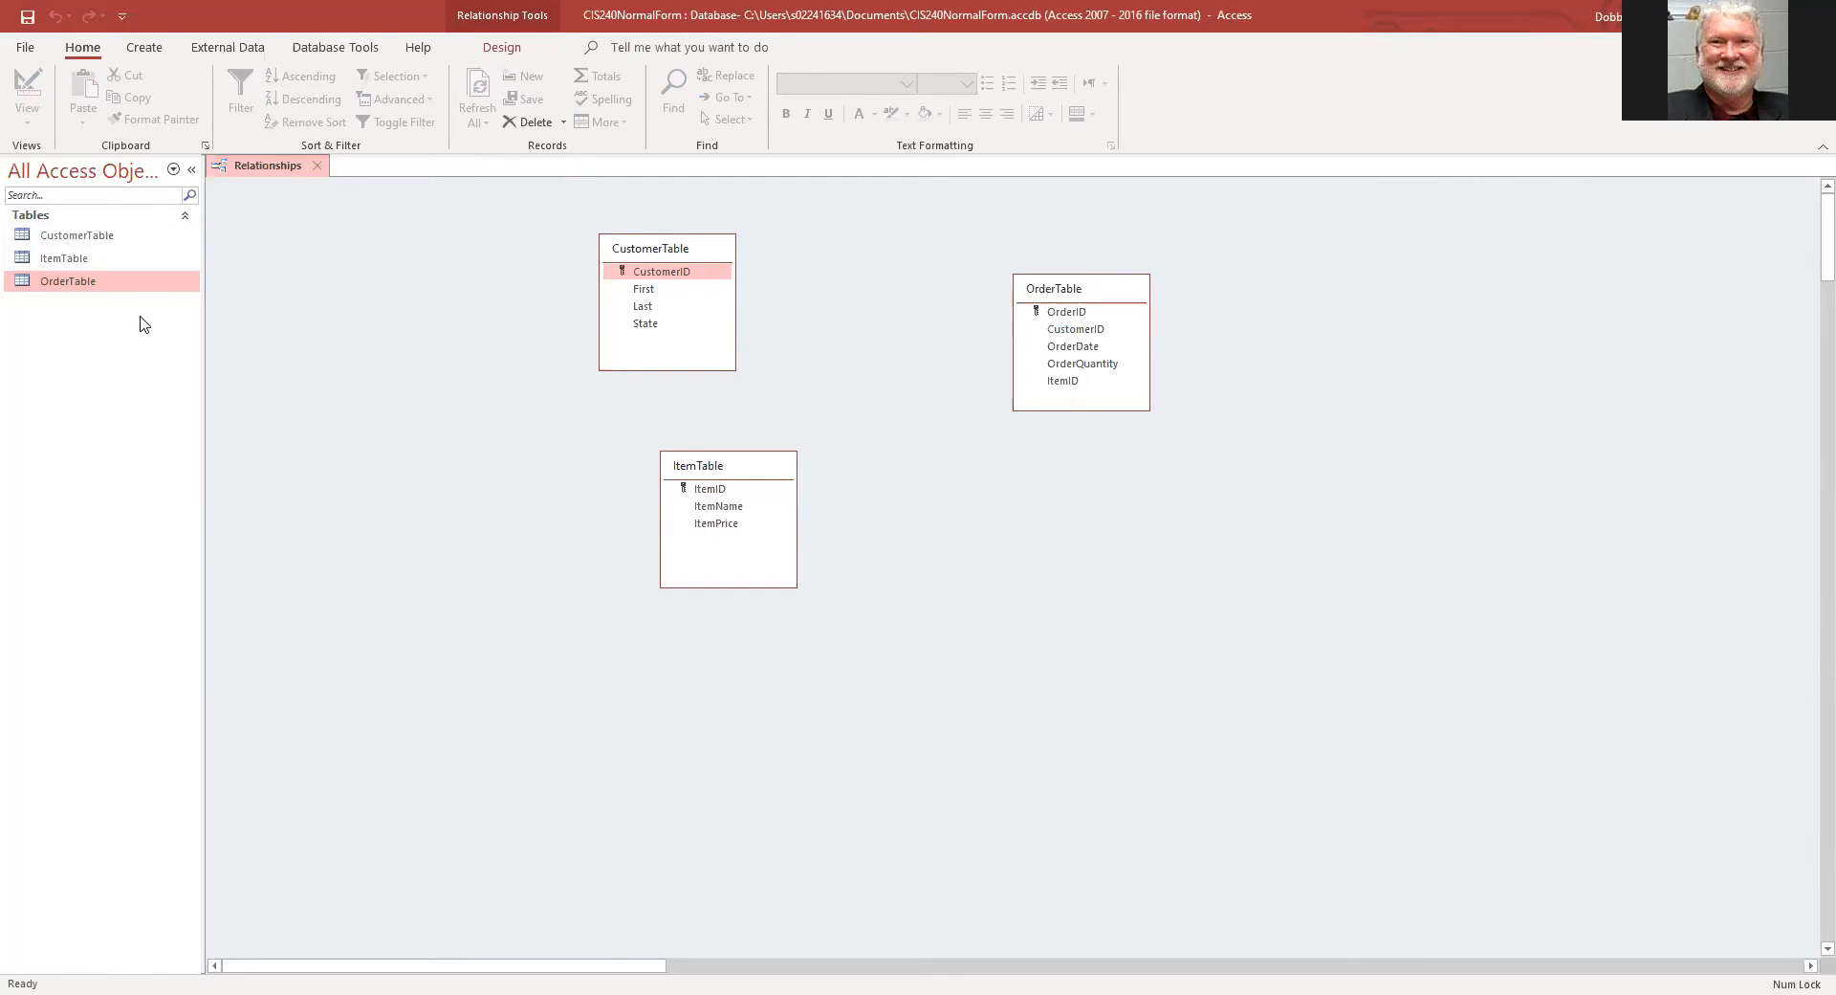
Step: Create a one-to-many relationship from CustomerTable's CustomerID to OrderTable's CustomerID with referential integrity enforced
drag(658, 271, 1056, 329)
click(774, 393)
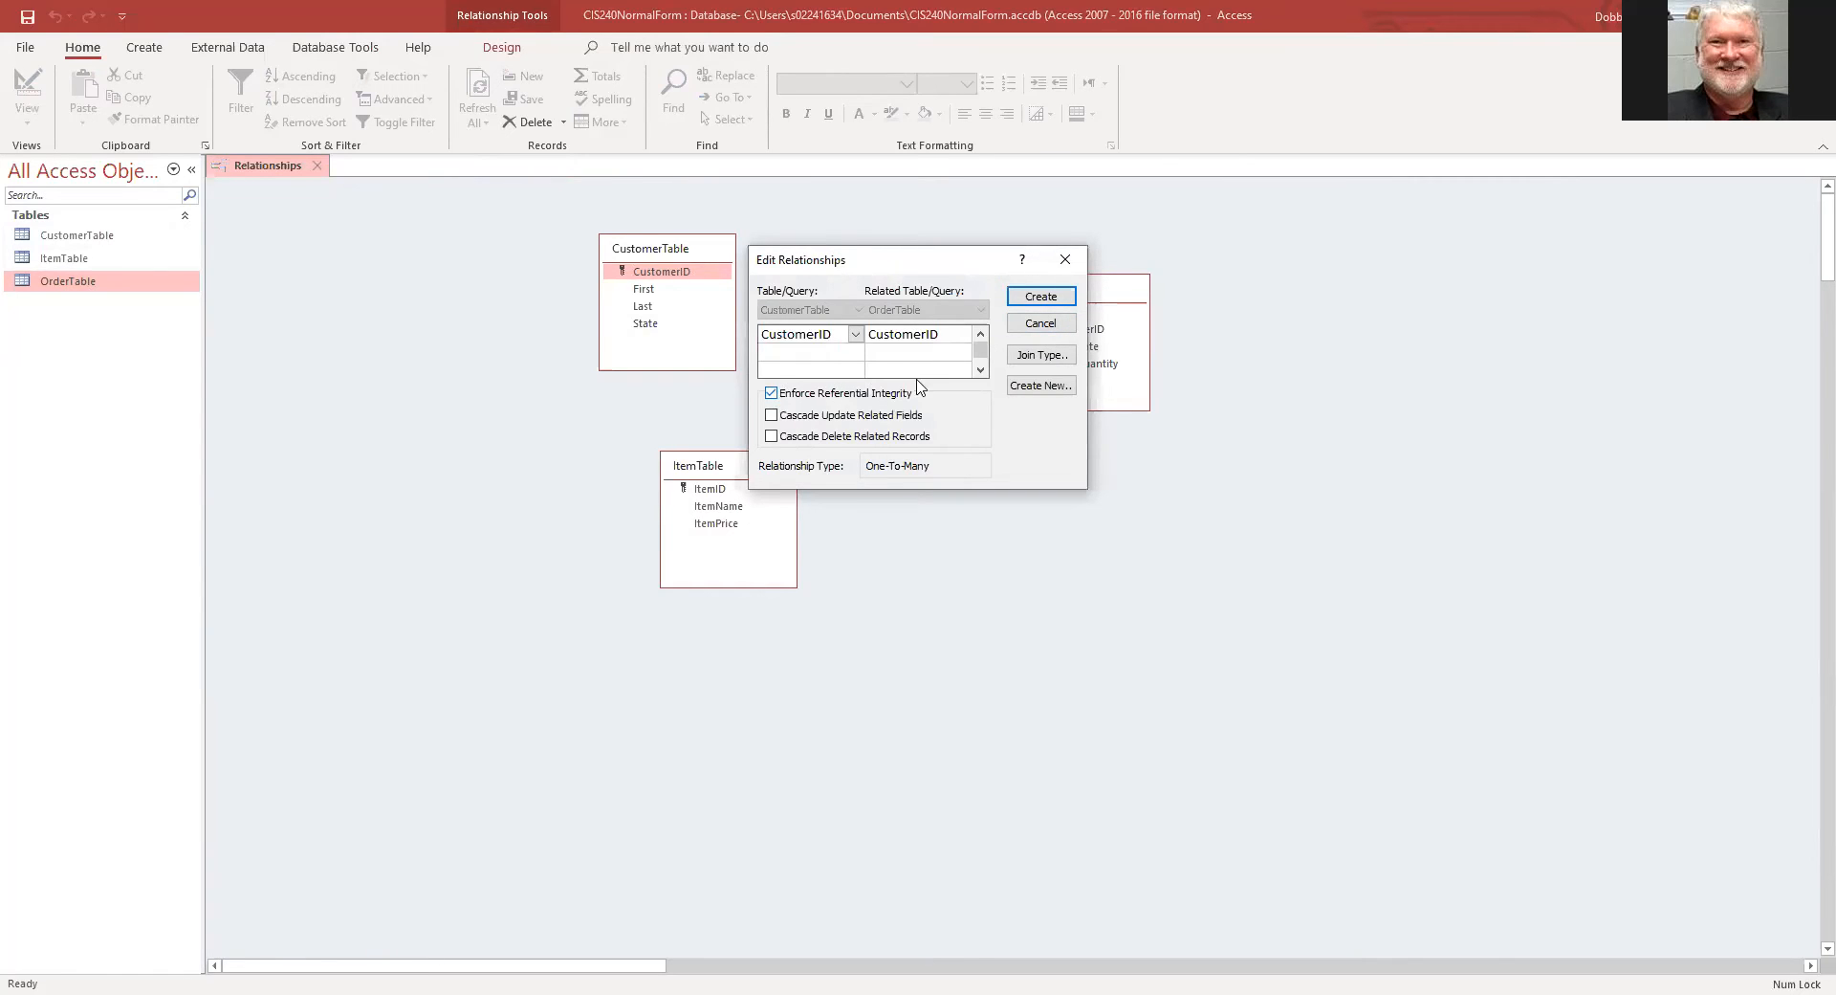
click(1041, 297)
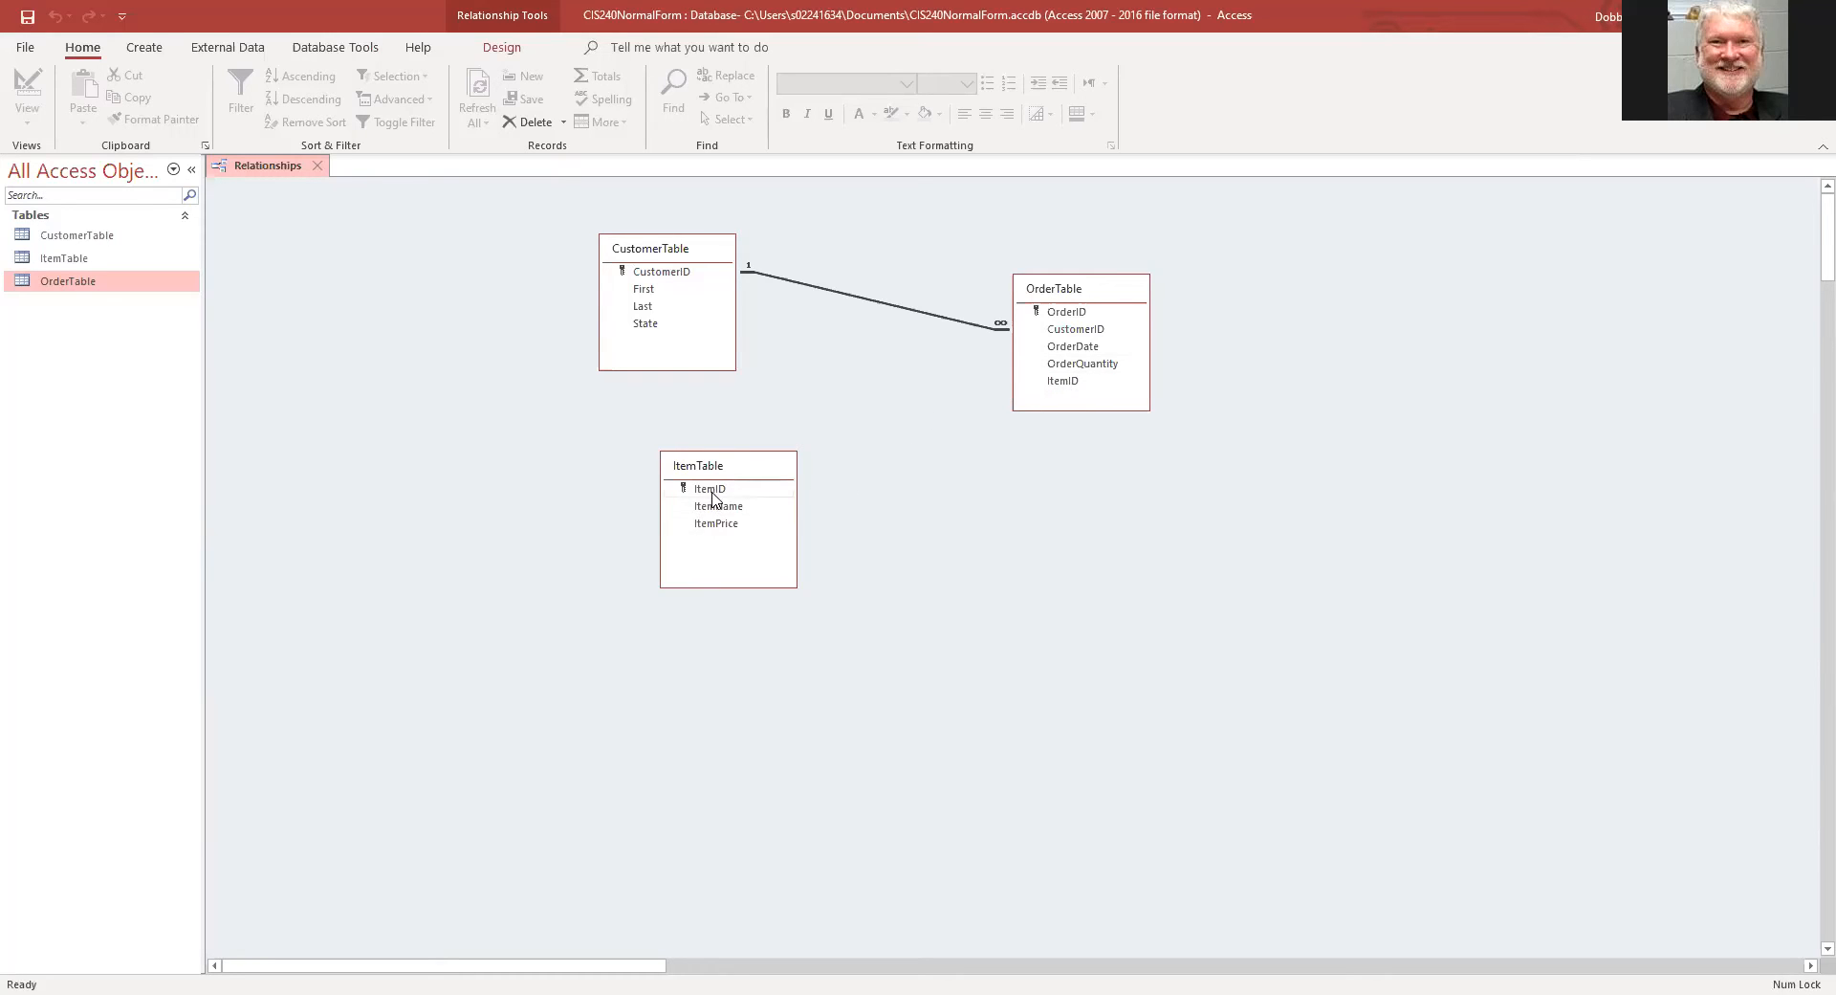
Step: Create a one-to-many relationship from ItemTable's ItemID to OrderTable's ItemID with referential integrity enforced
drag(712, 488, 1062, 380)
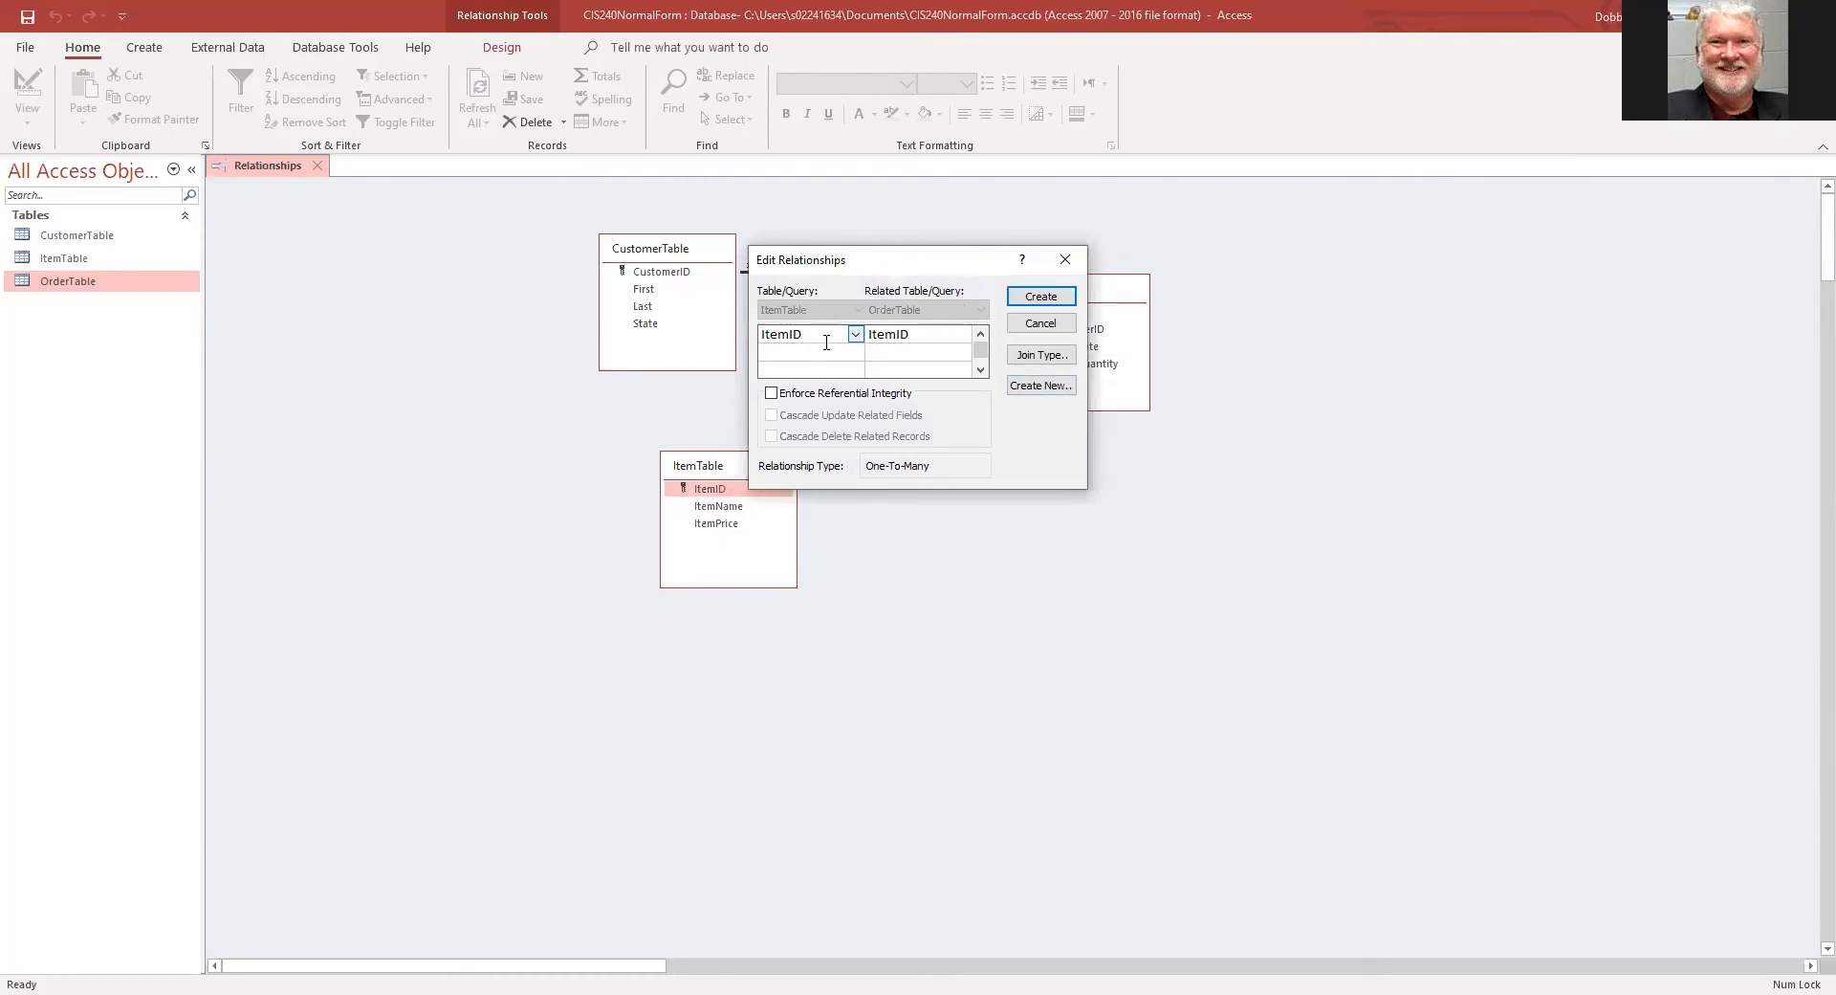
click(772, 393)
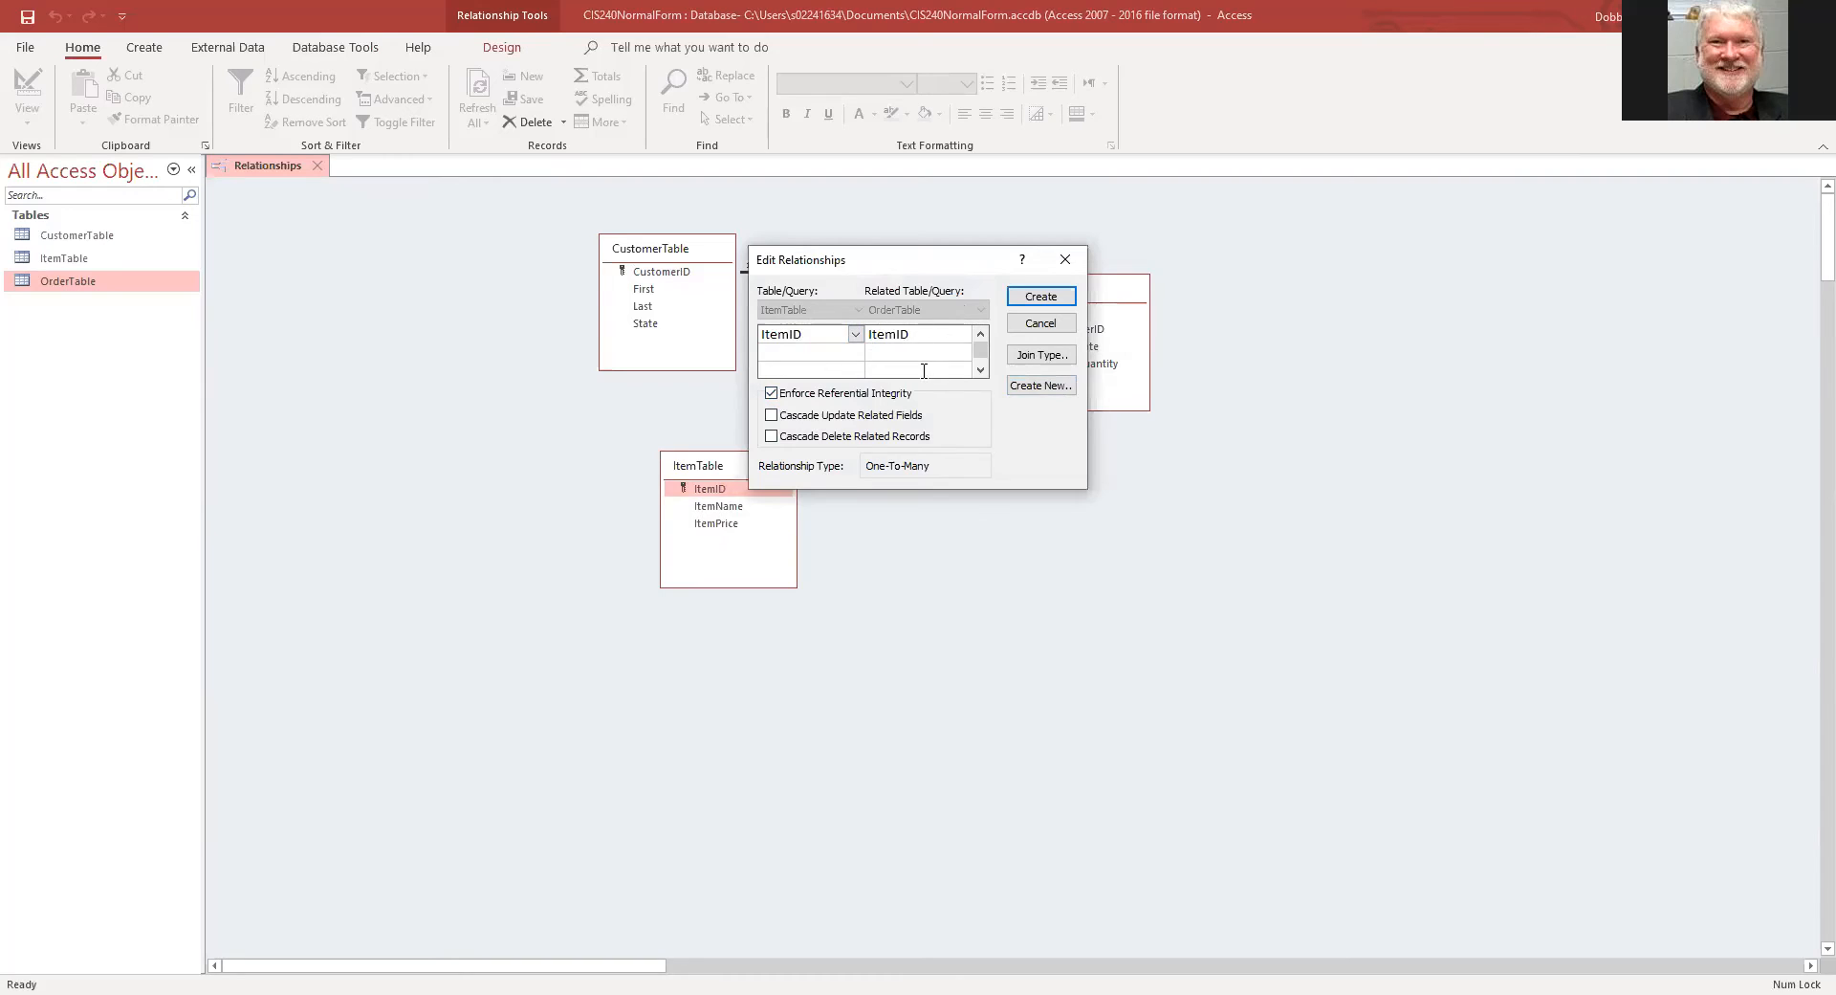
click(1049, 305)
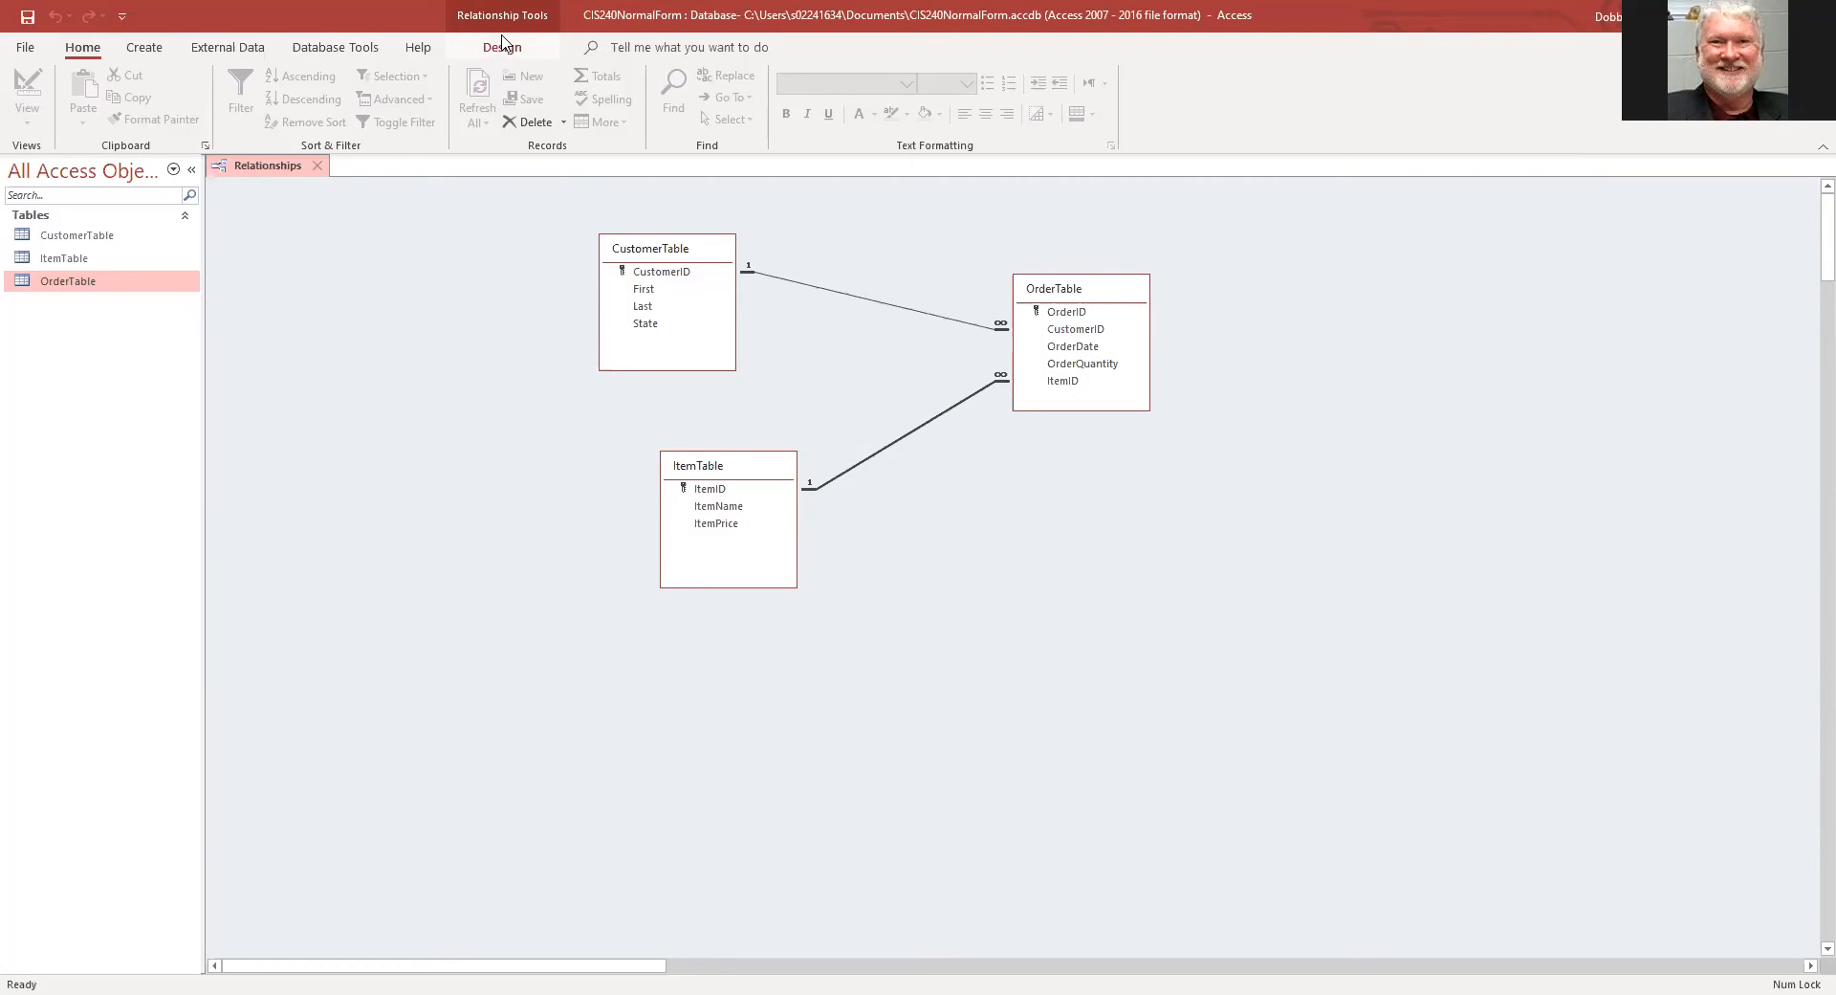
Step: Start a report with the Report Wizard and add OrderID, OrderDate and OrderQuantity from OrderTable
click(144, 48)
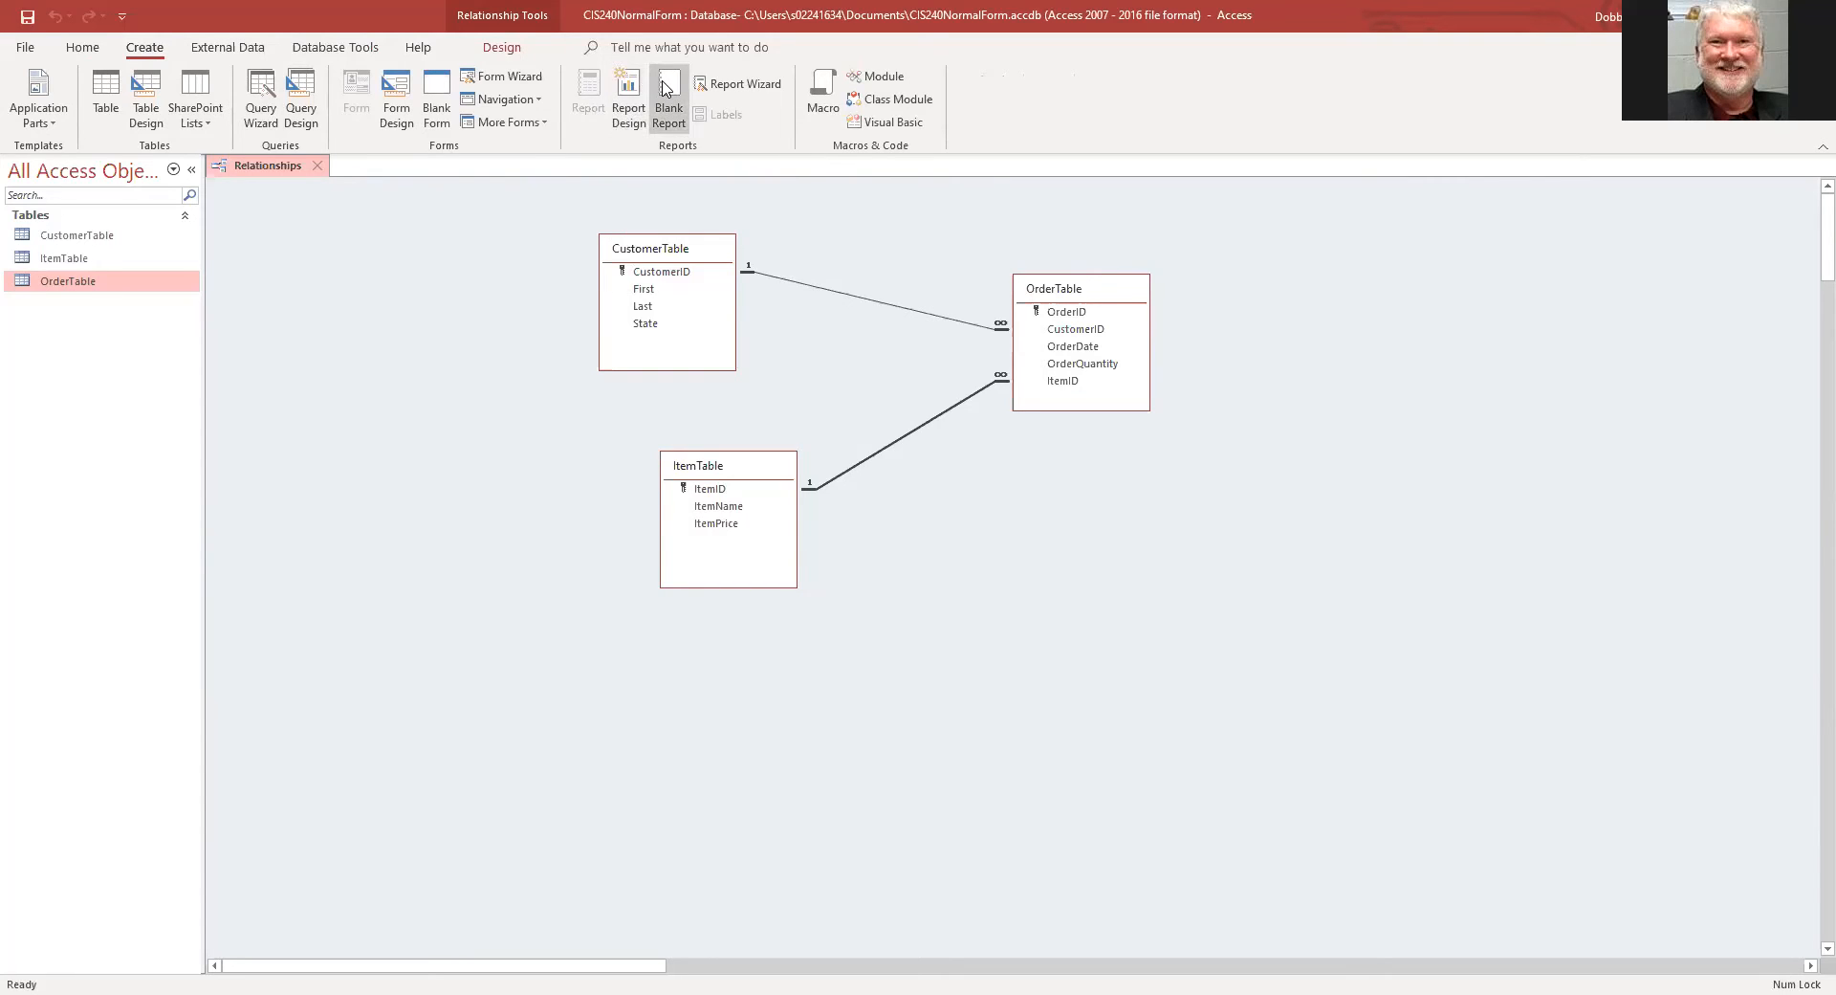
click(752, 86)
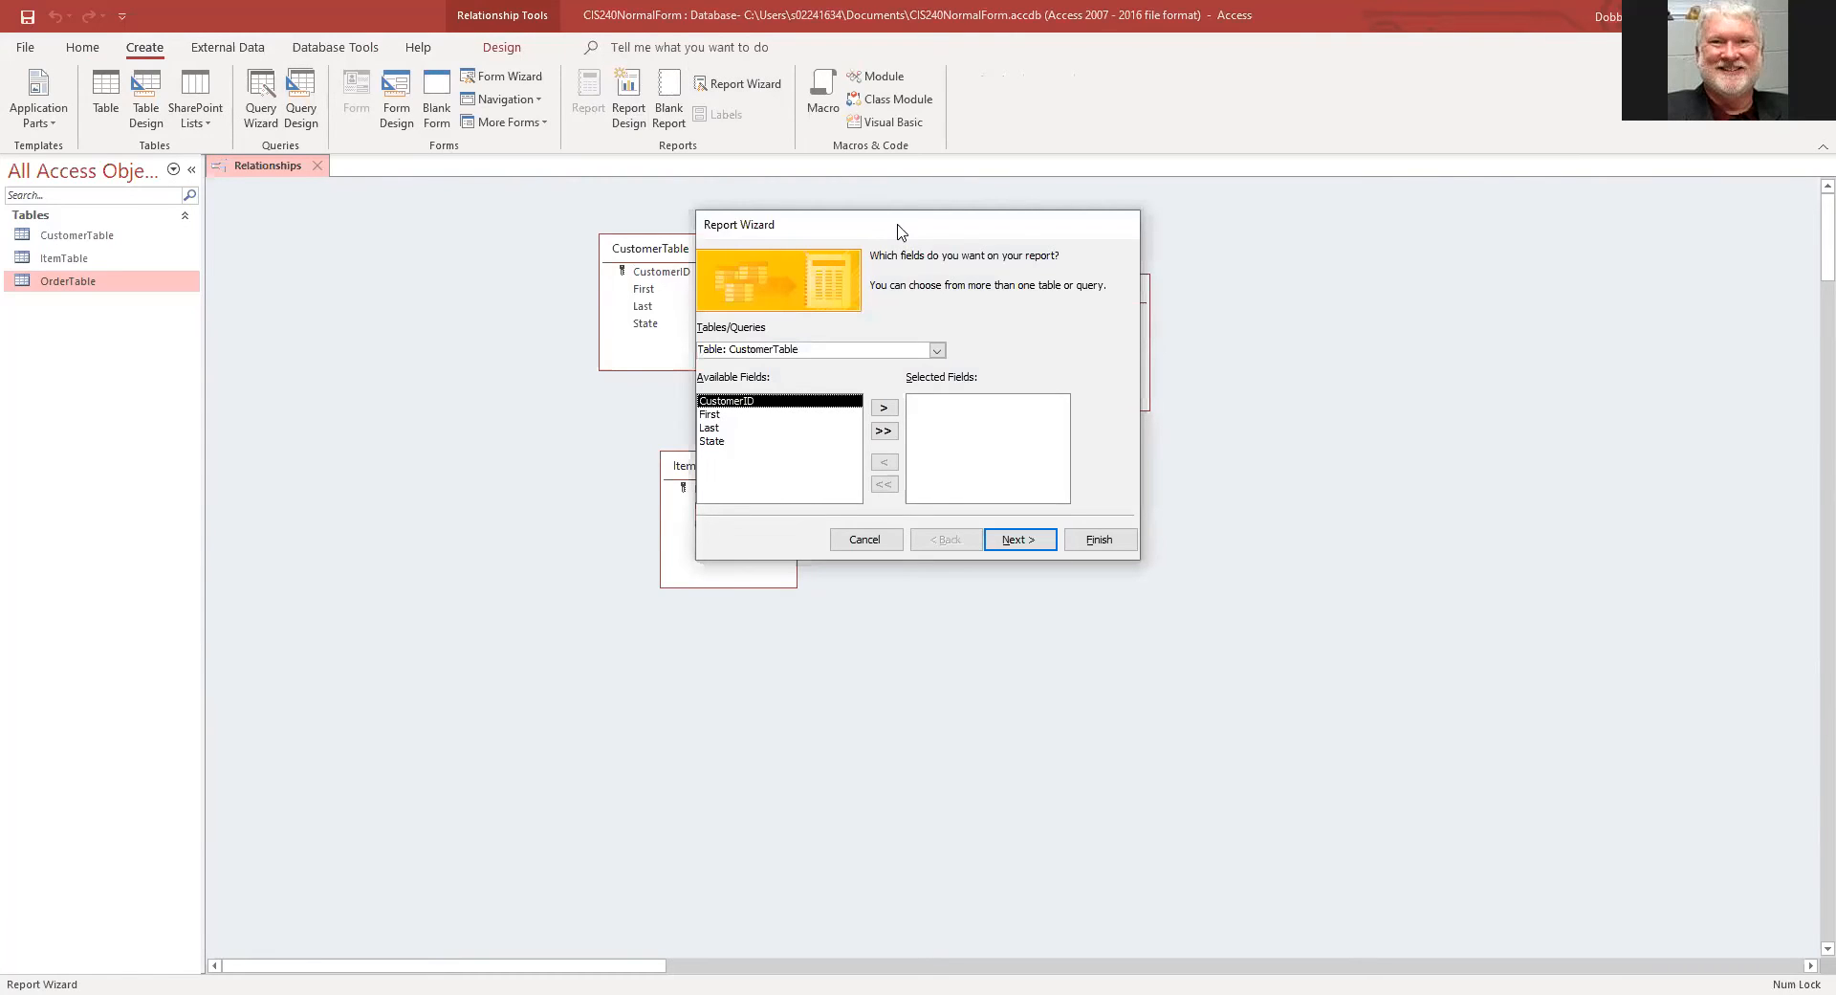
drag(899, 230, 1412, 176)
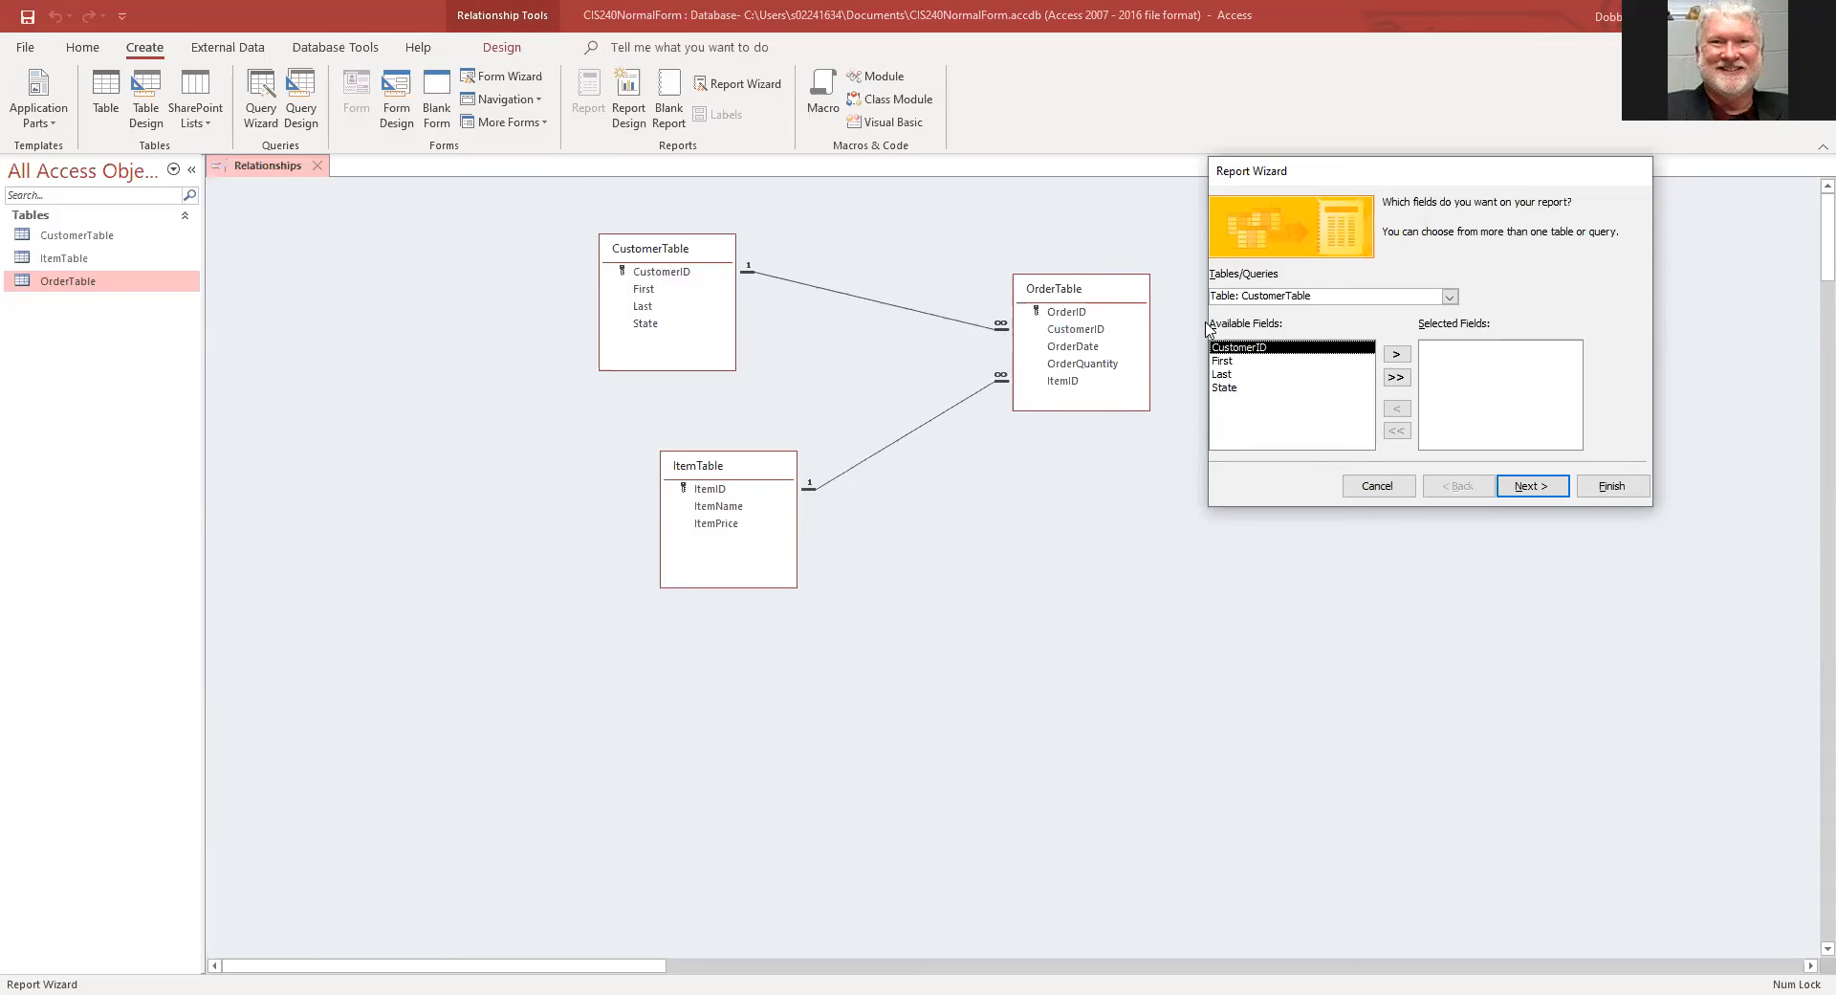
click(1450, 296)
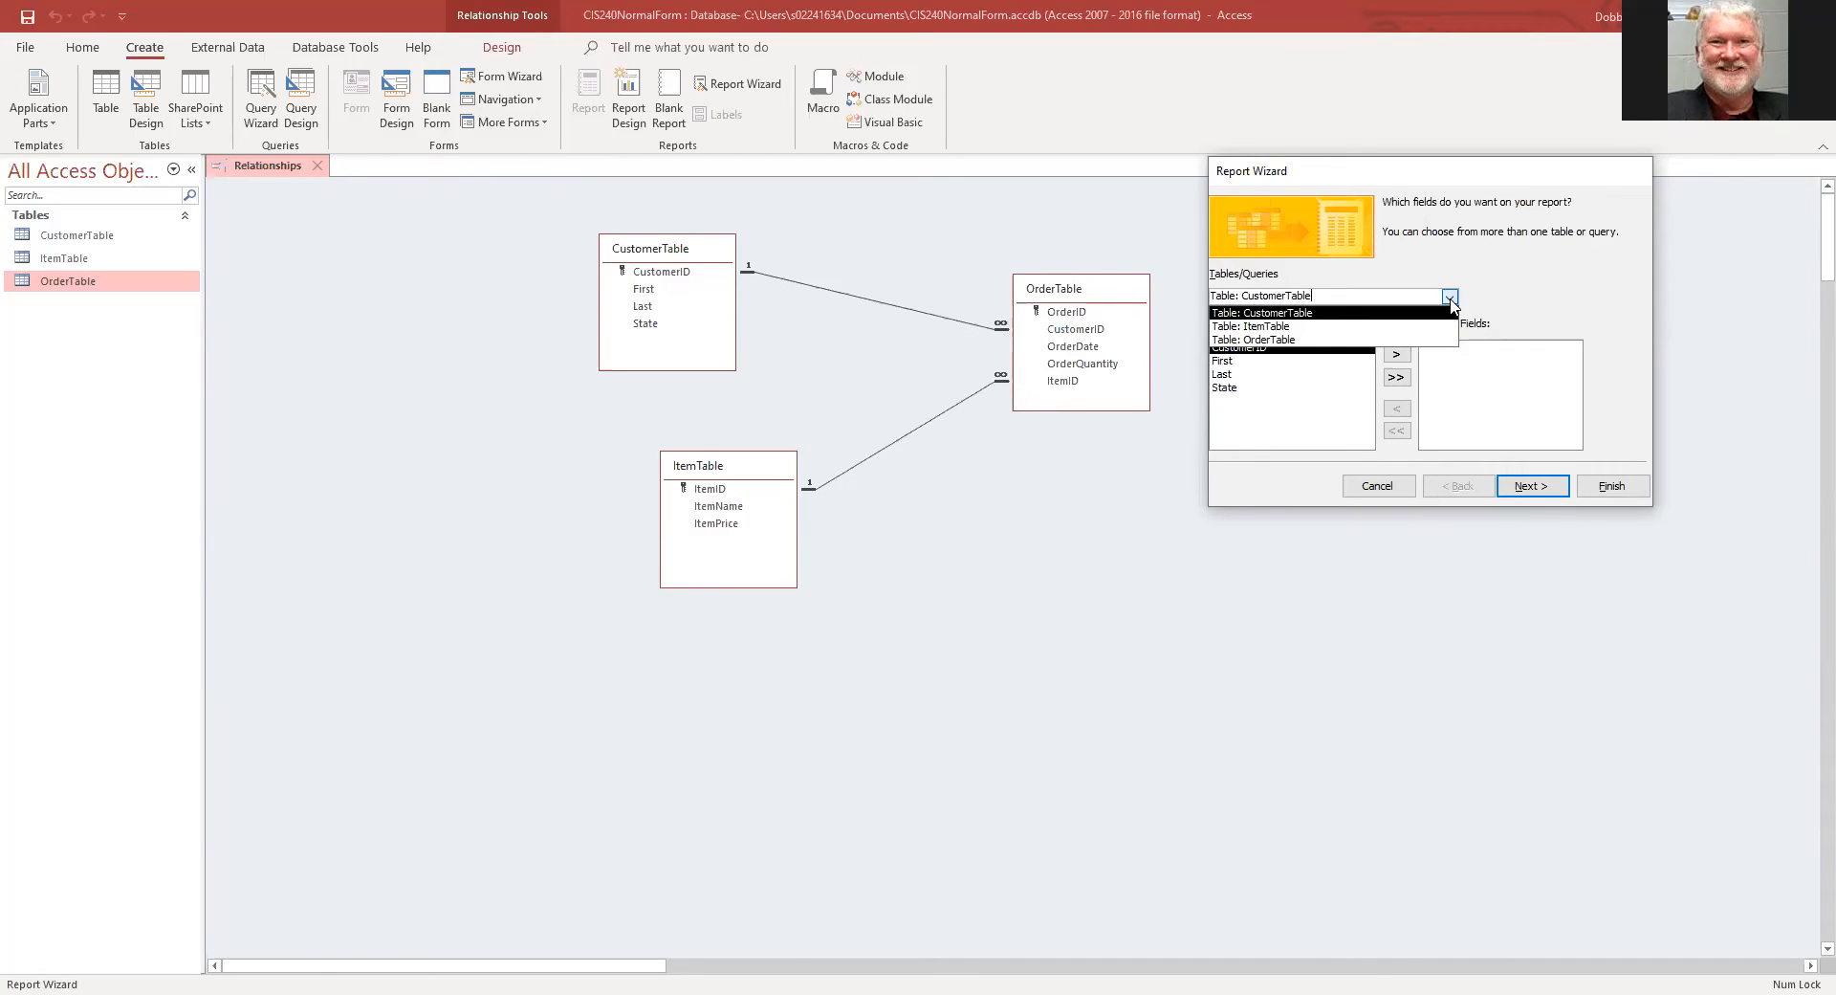
click(1284, 340)
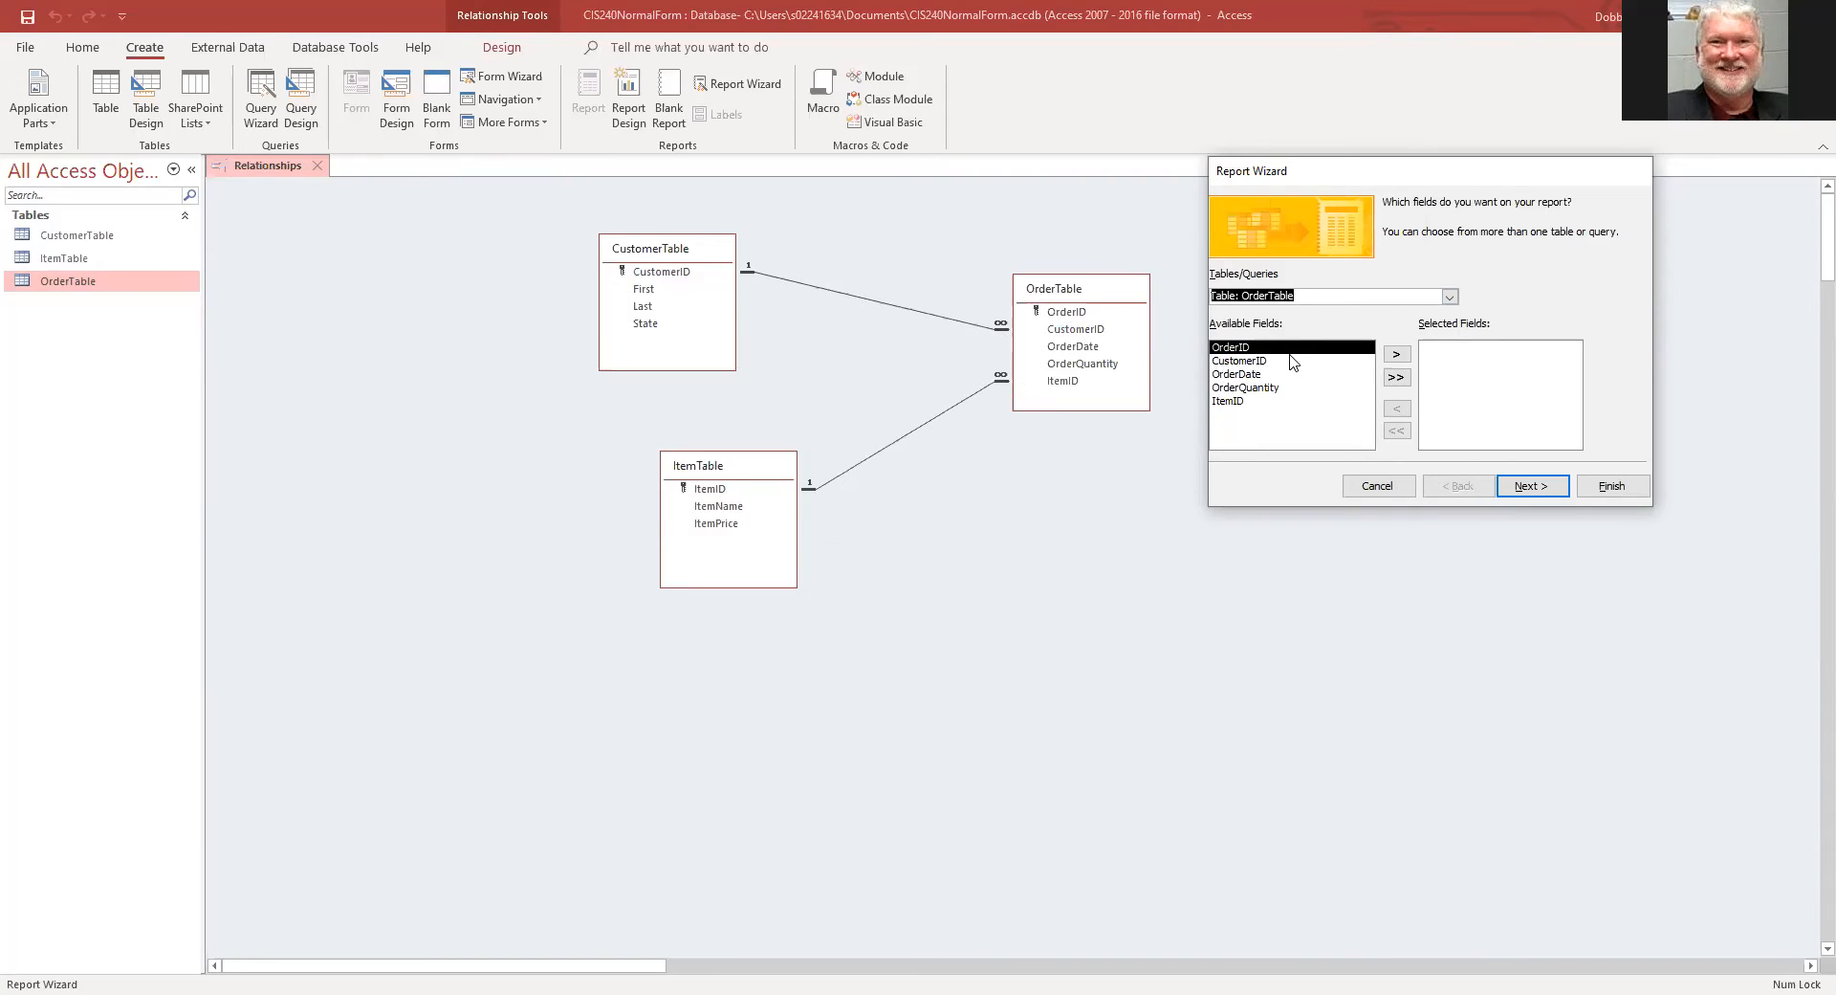
click(1396, 355)
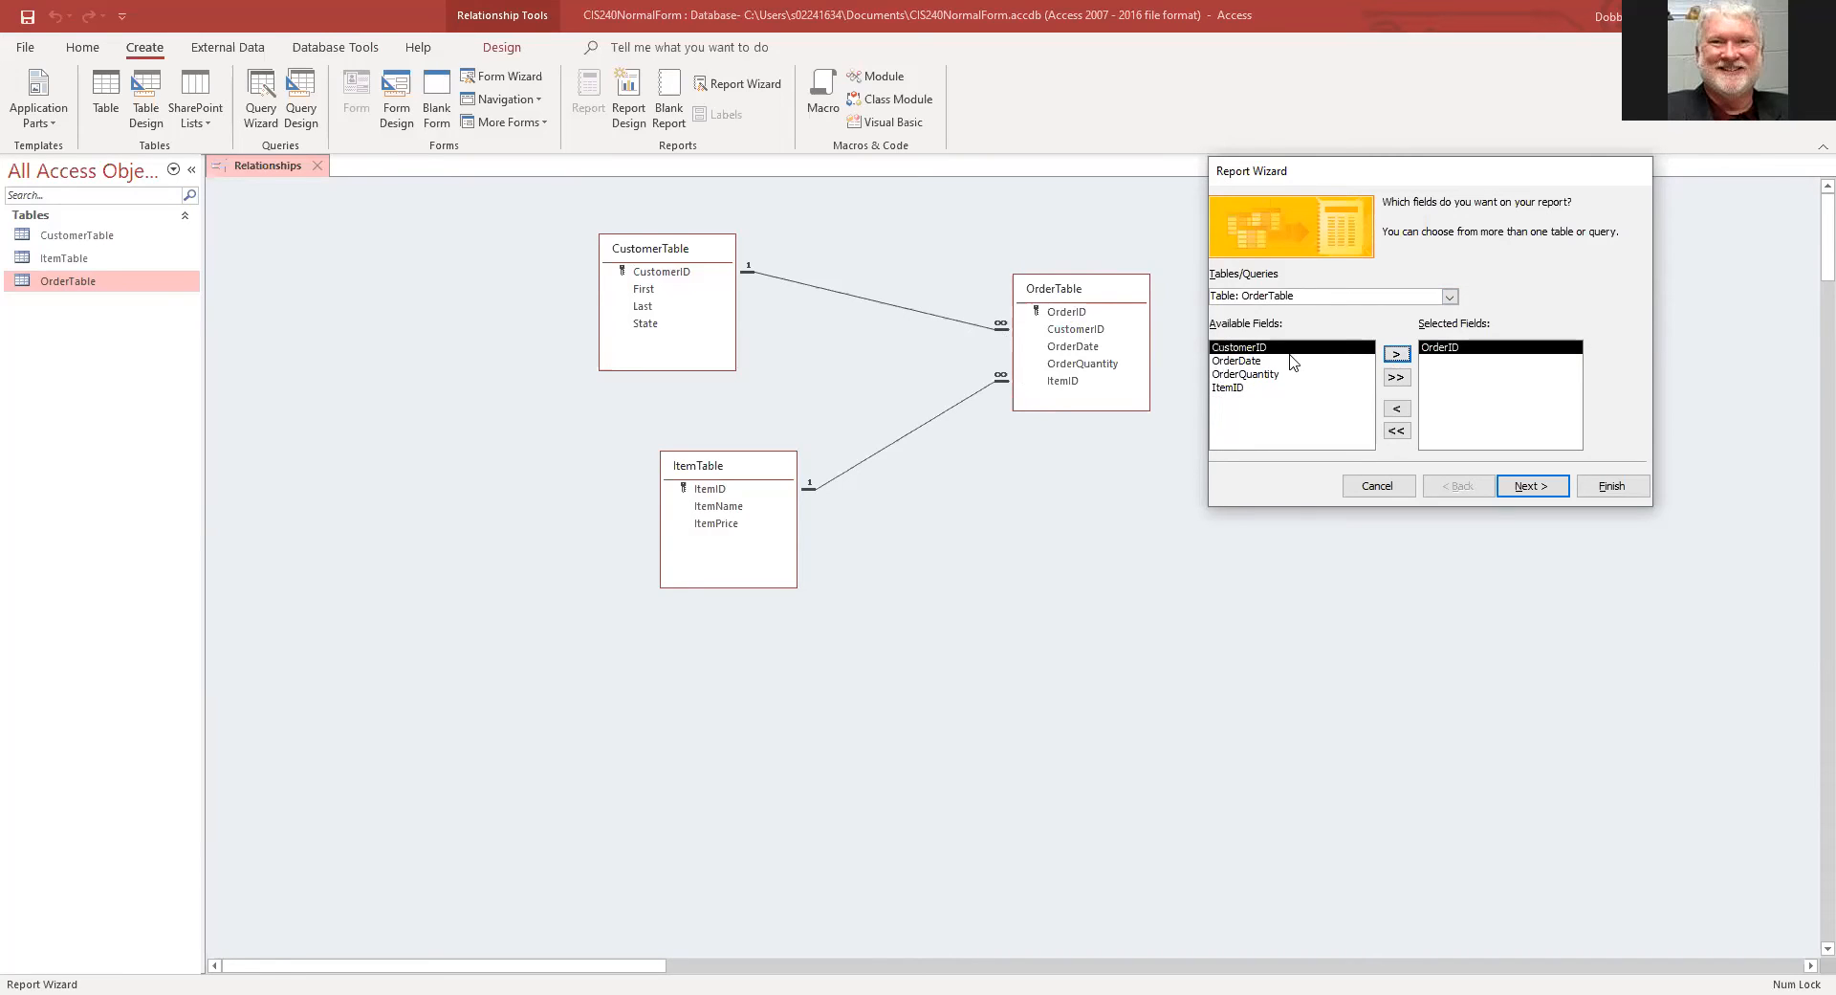
click(1231, 362)
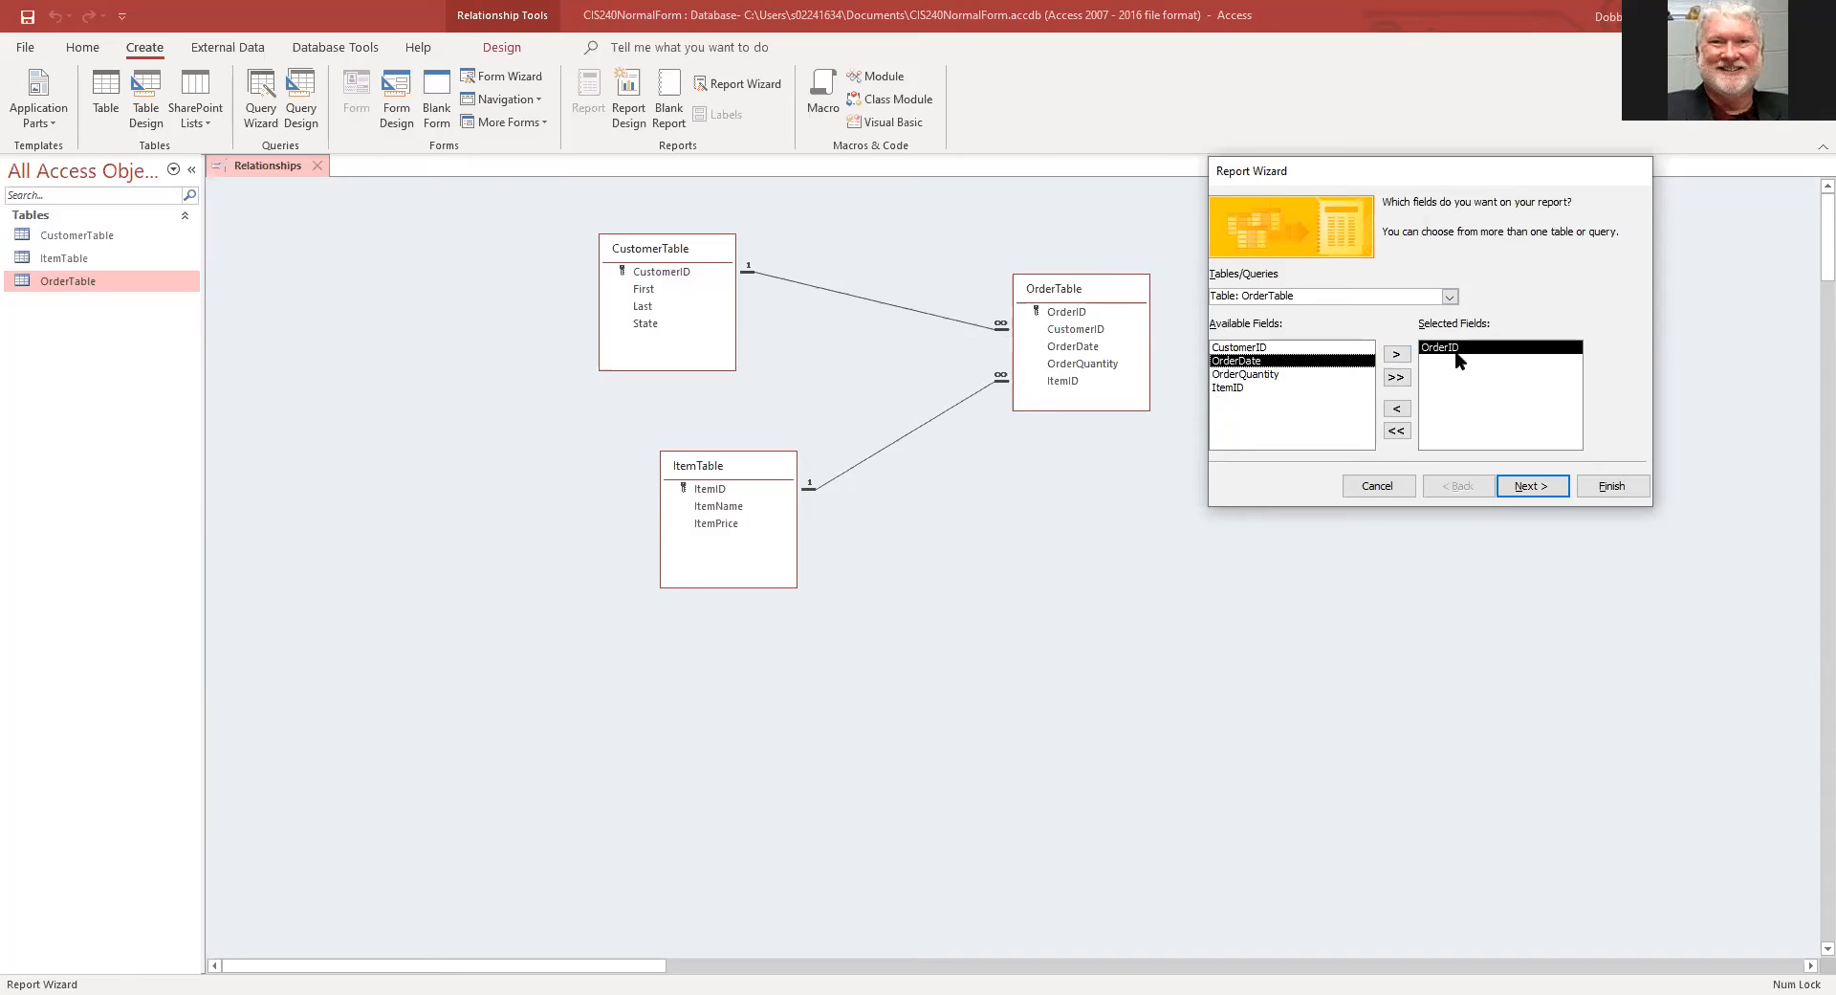
click(1396, 355)
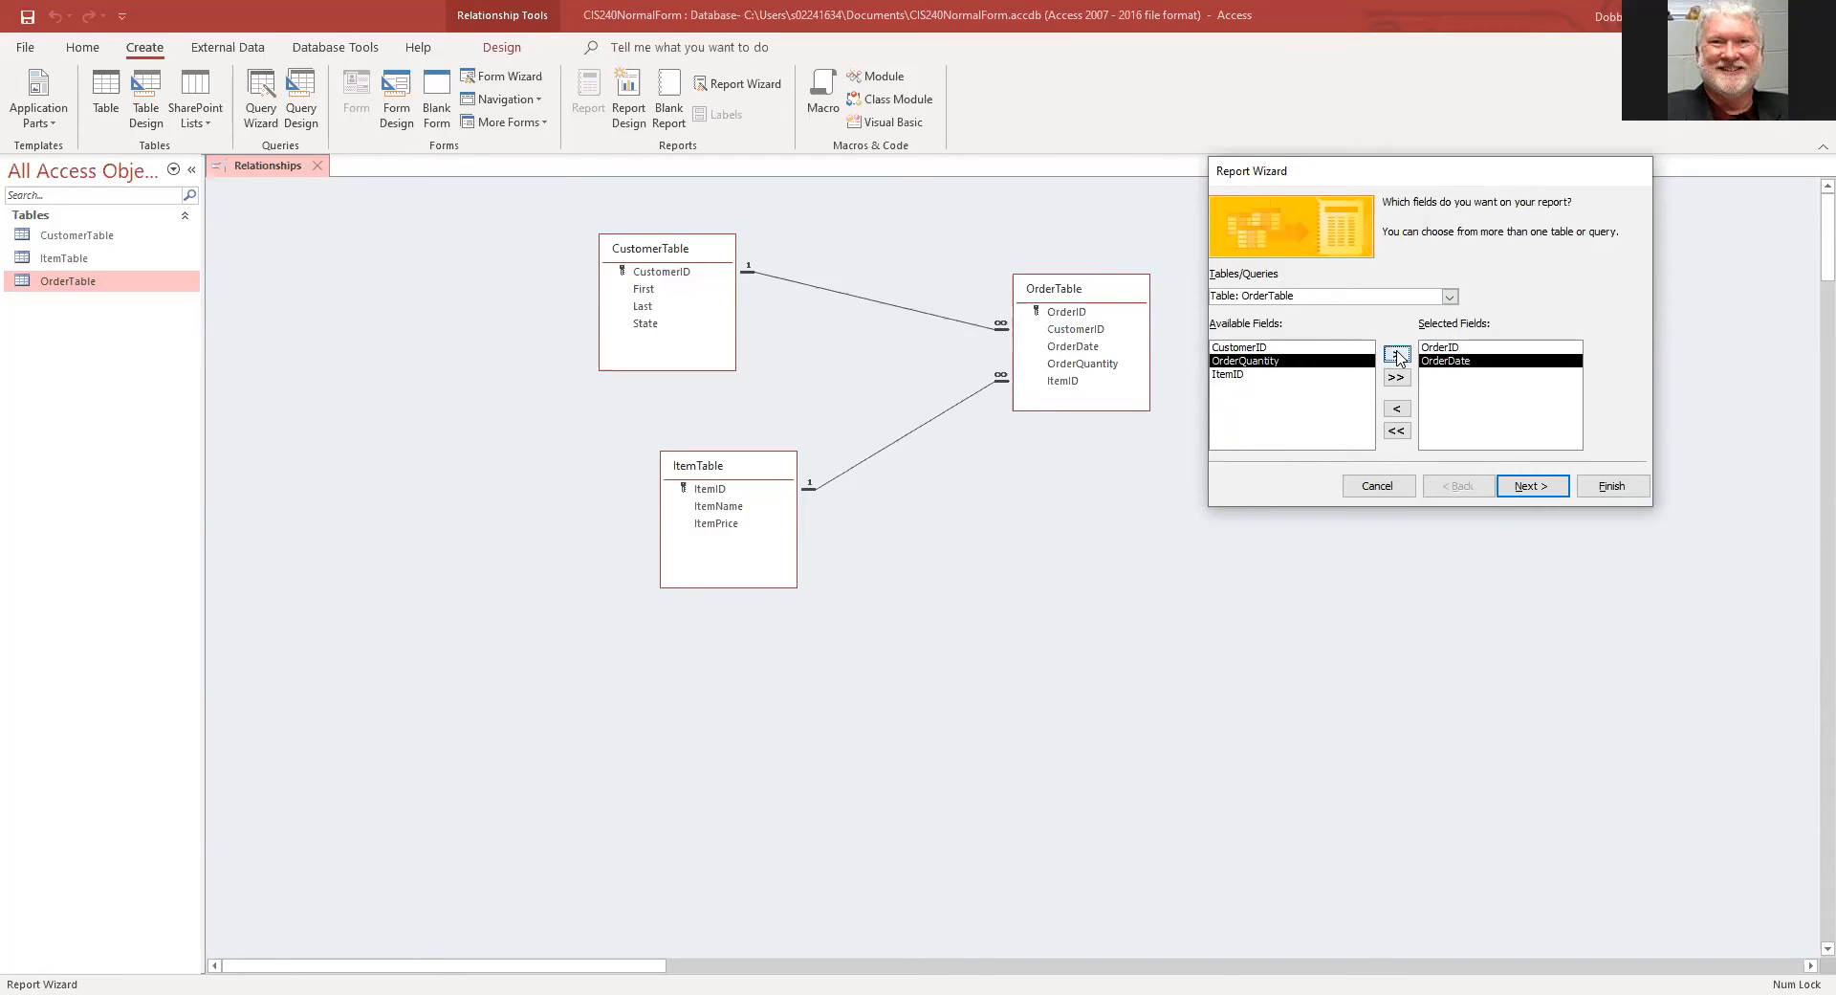
click(1396, 355)
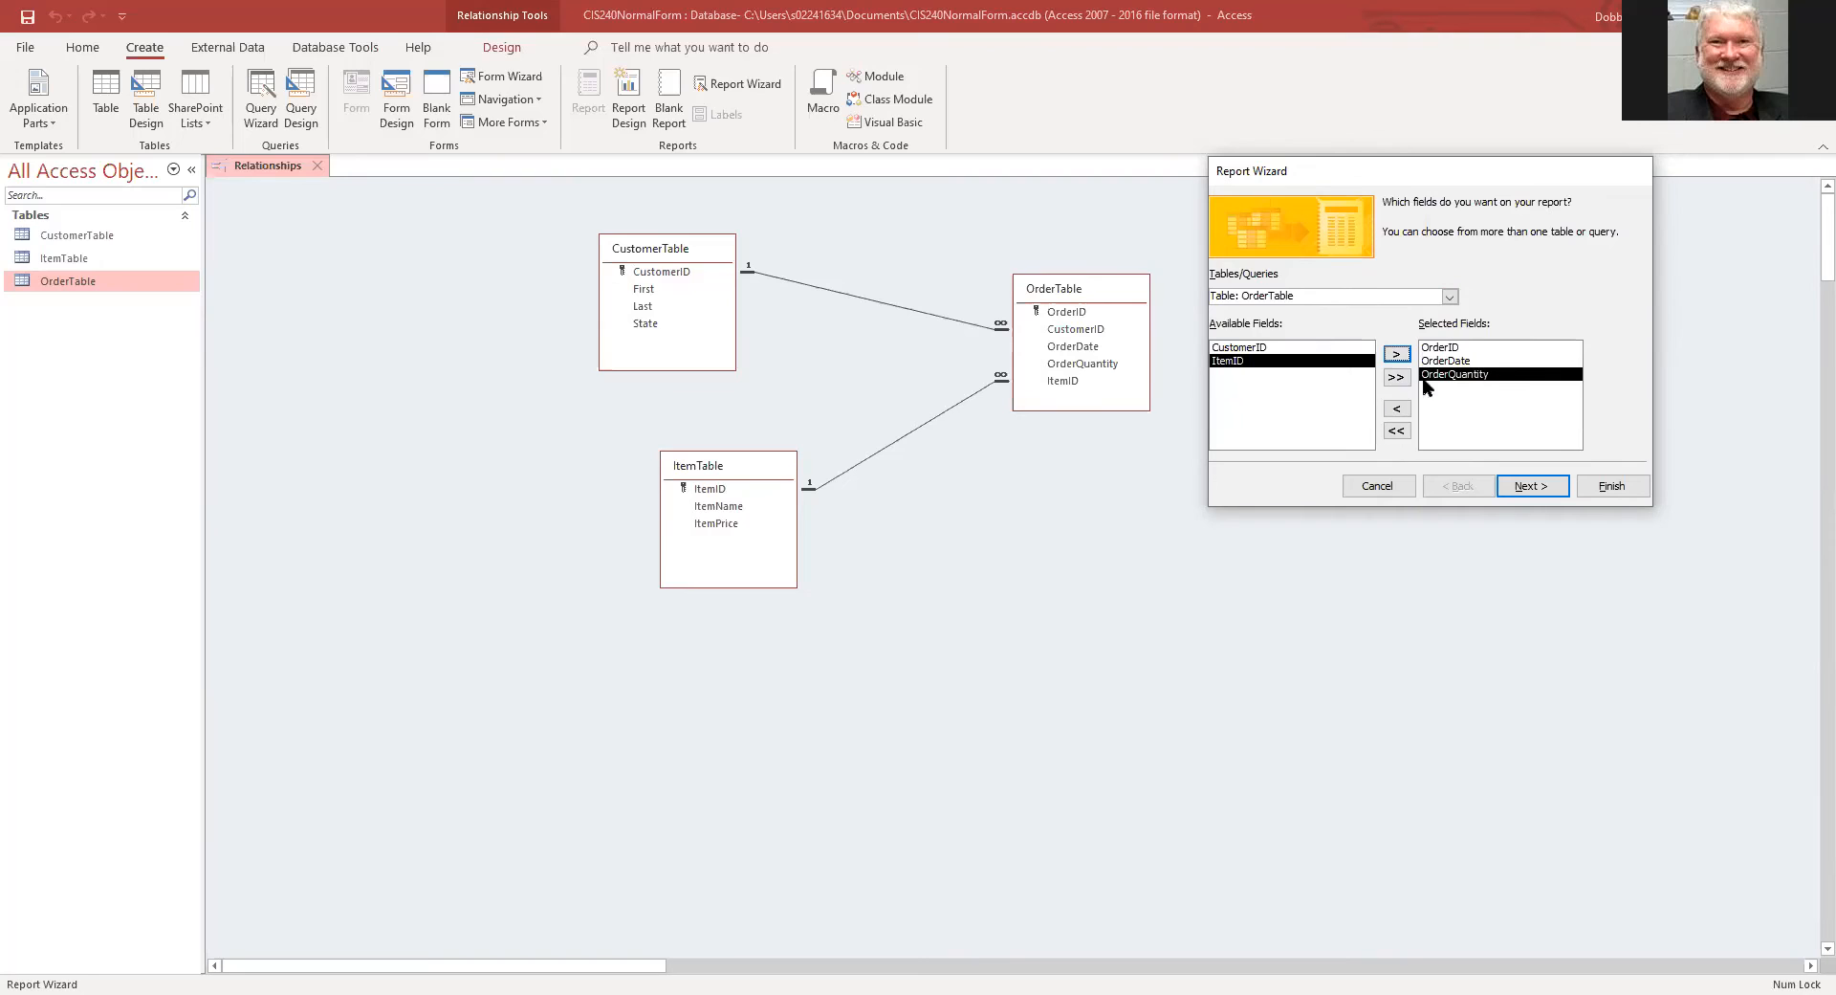
Step: Add the First and Last fields from CustomerTable to the report's selected fields
click(1450, 297)
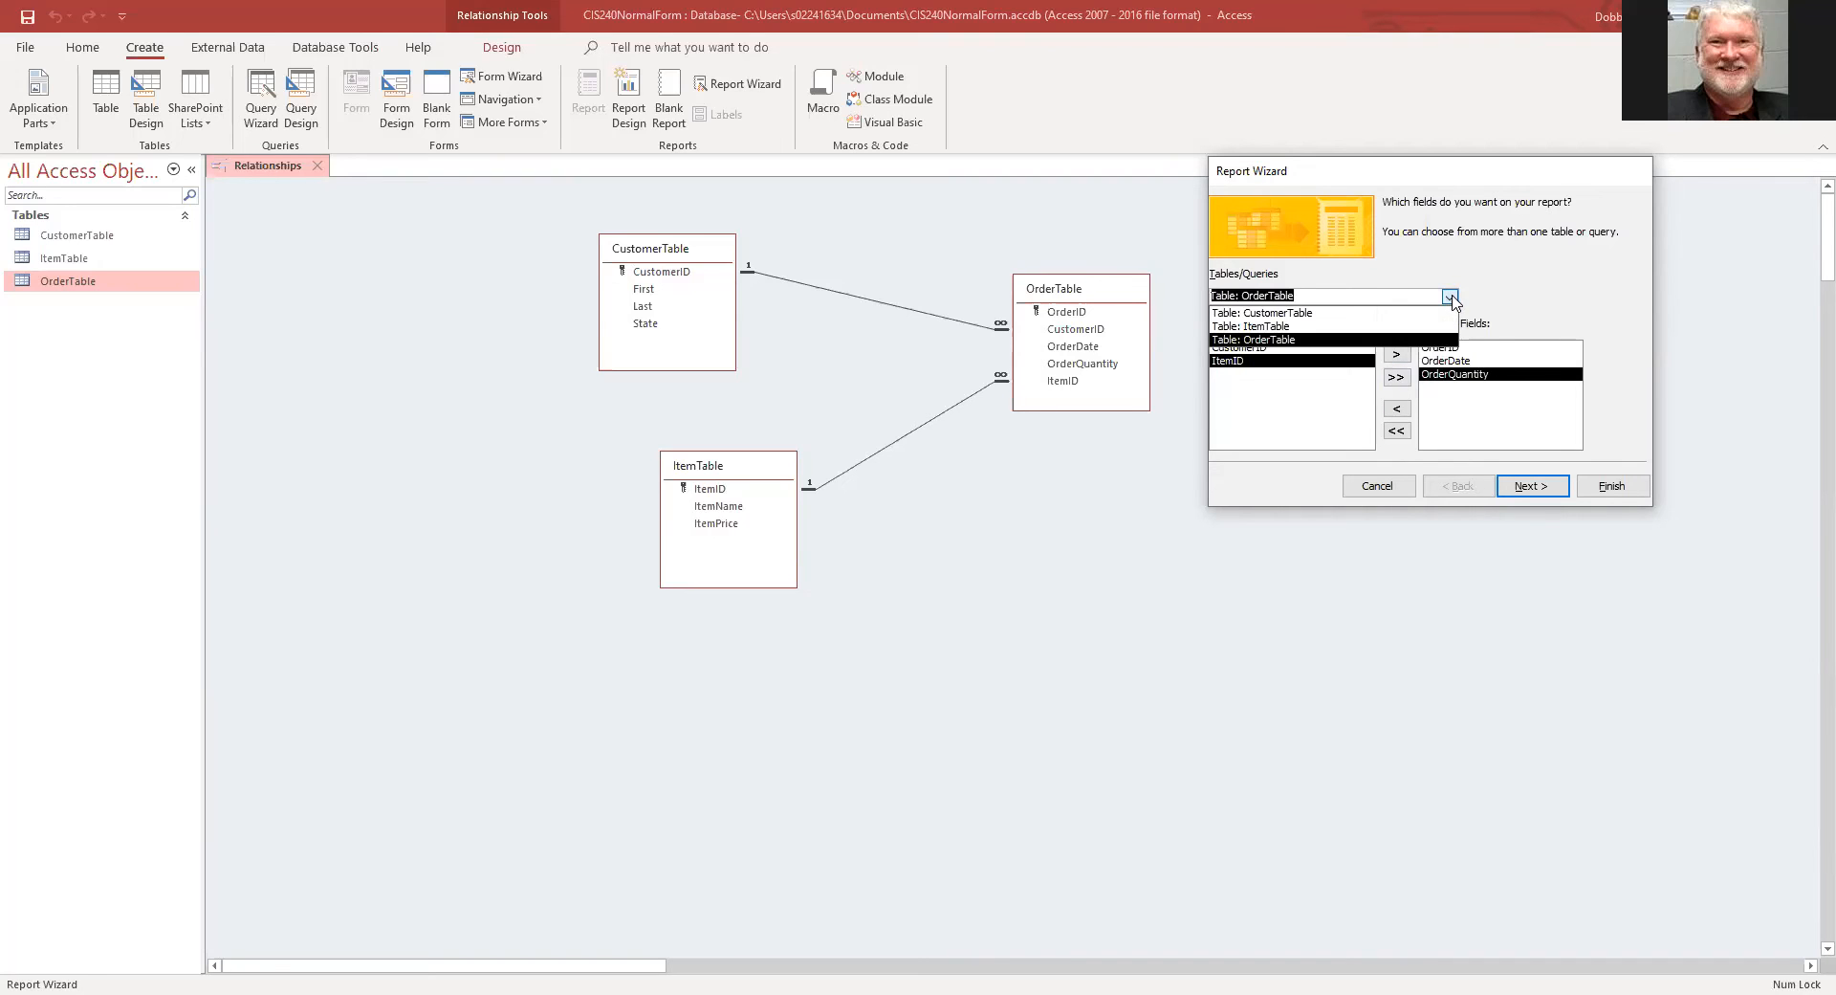
click(1291, 316)
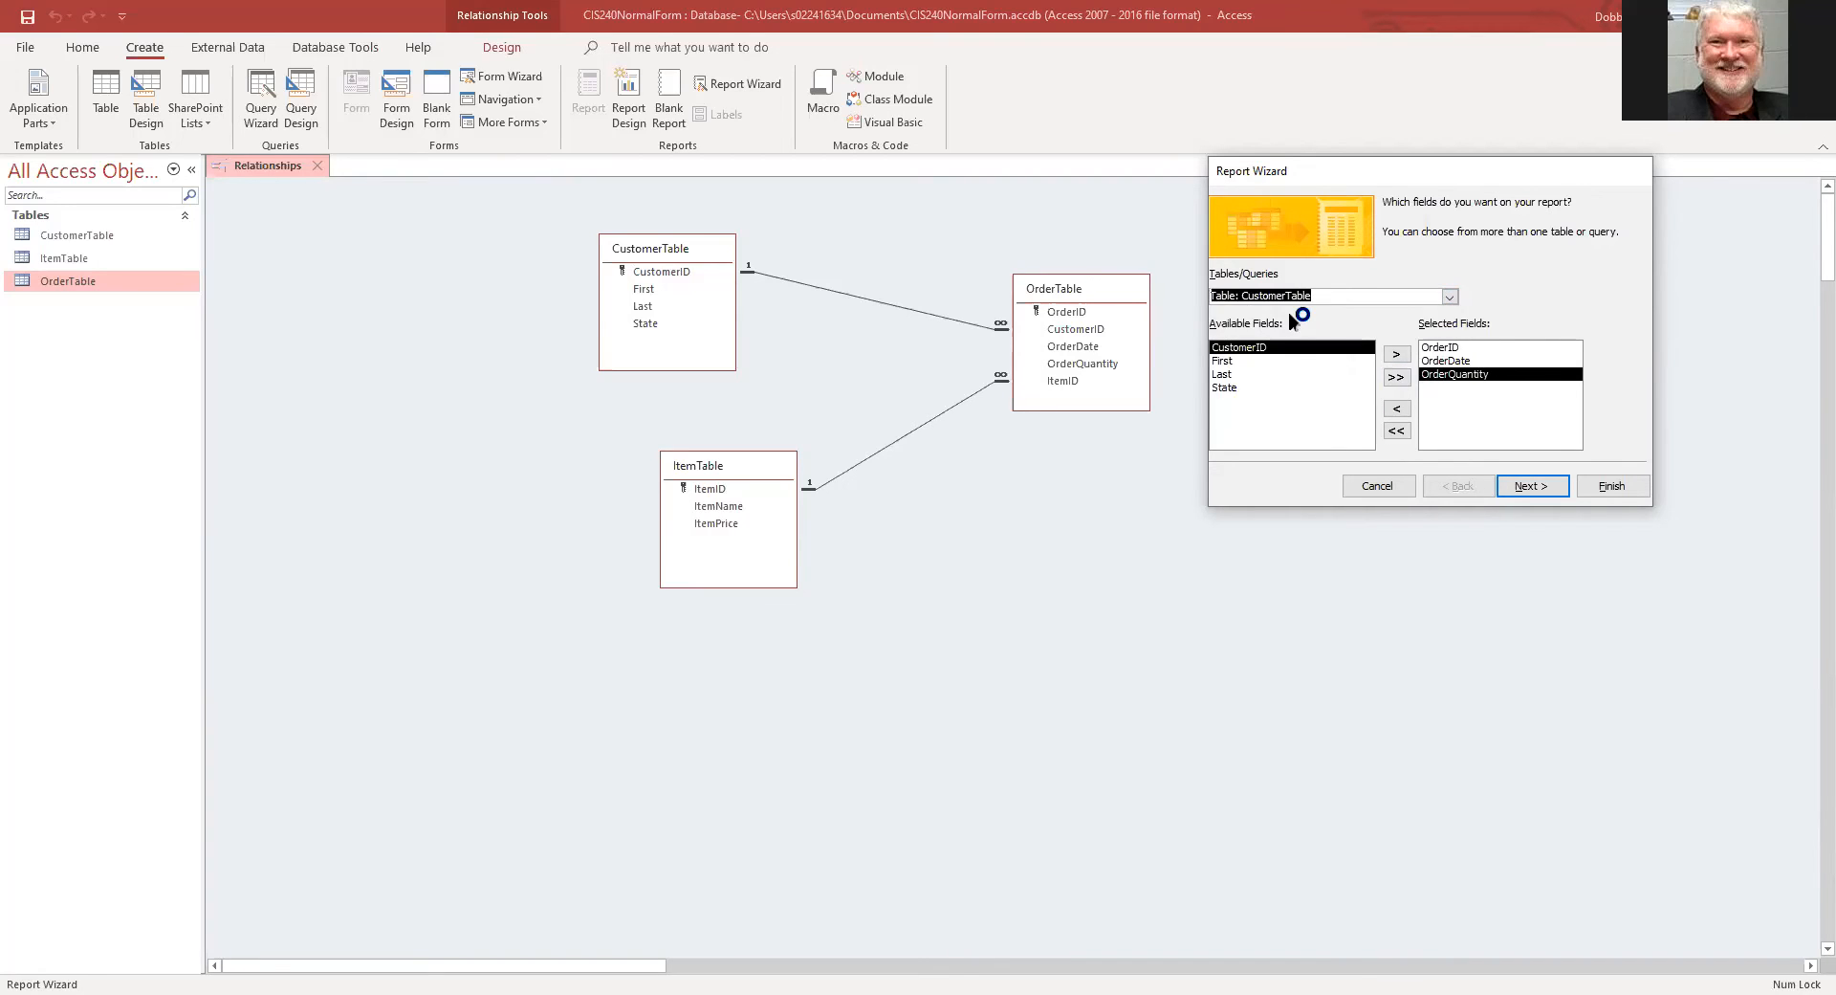
click(1223, 362)
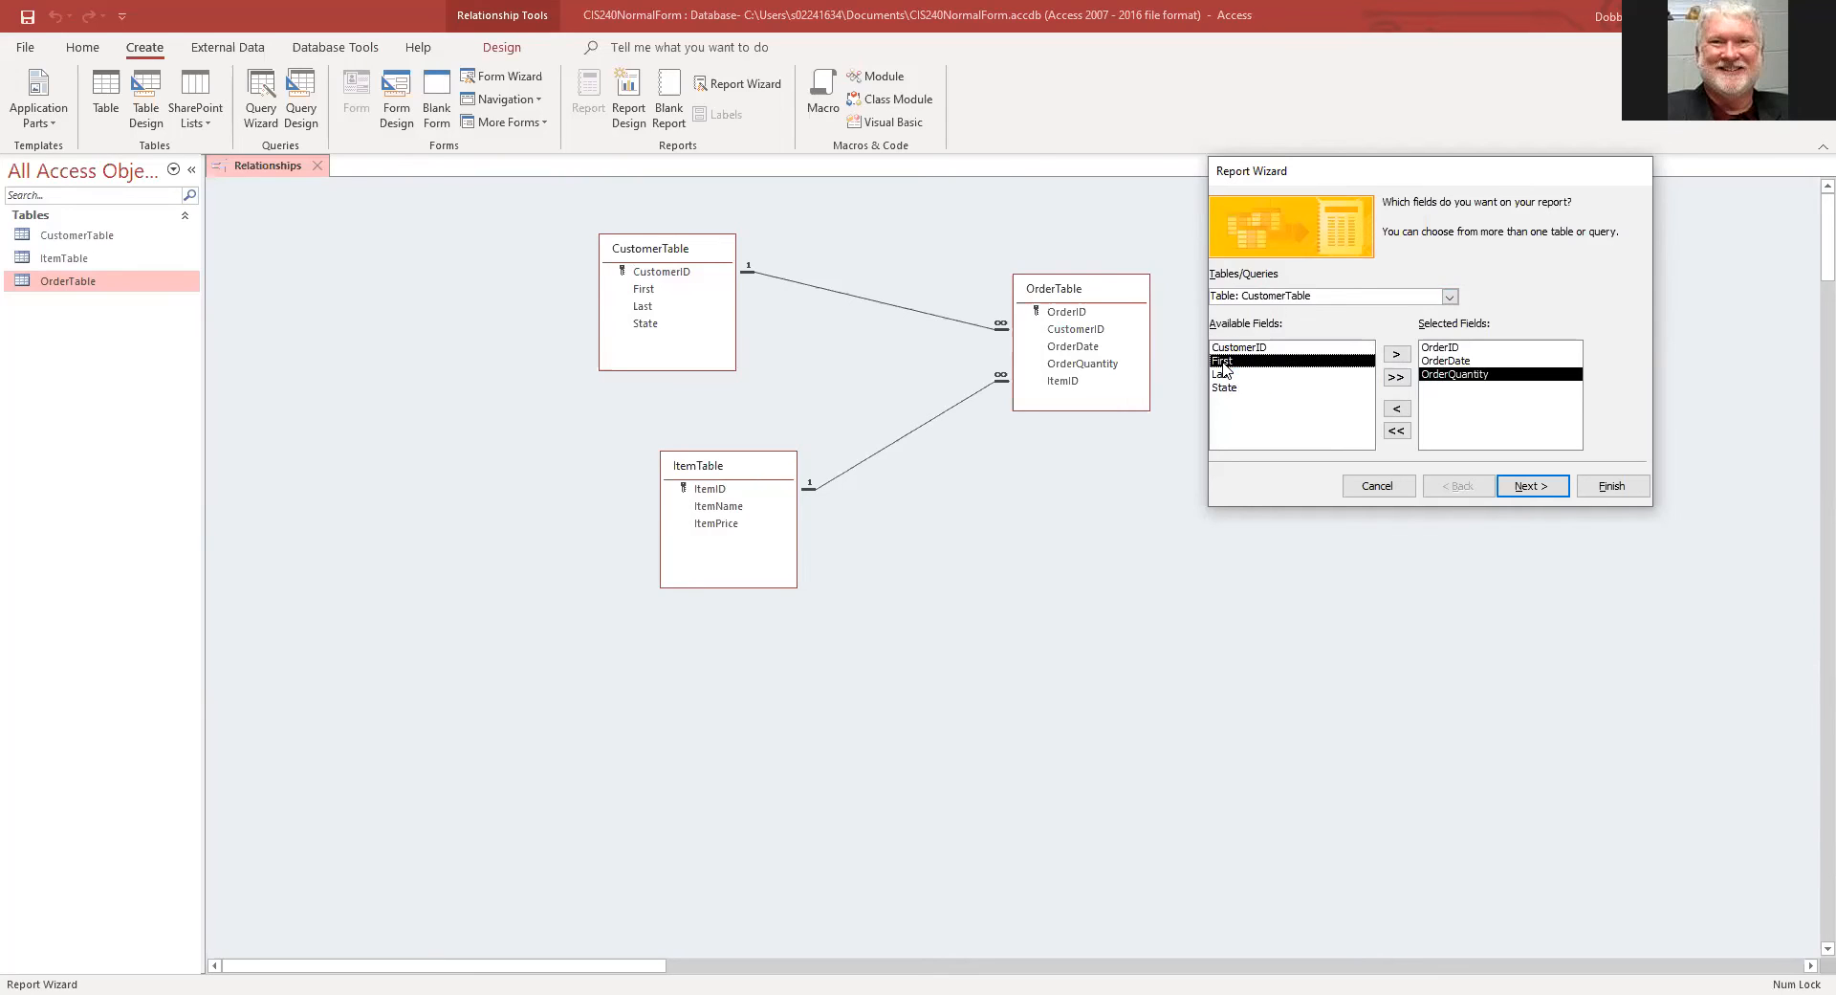
click(1396, 355)
click(1396, 355)
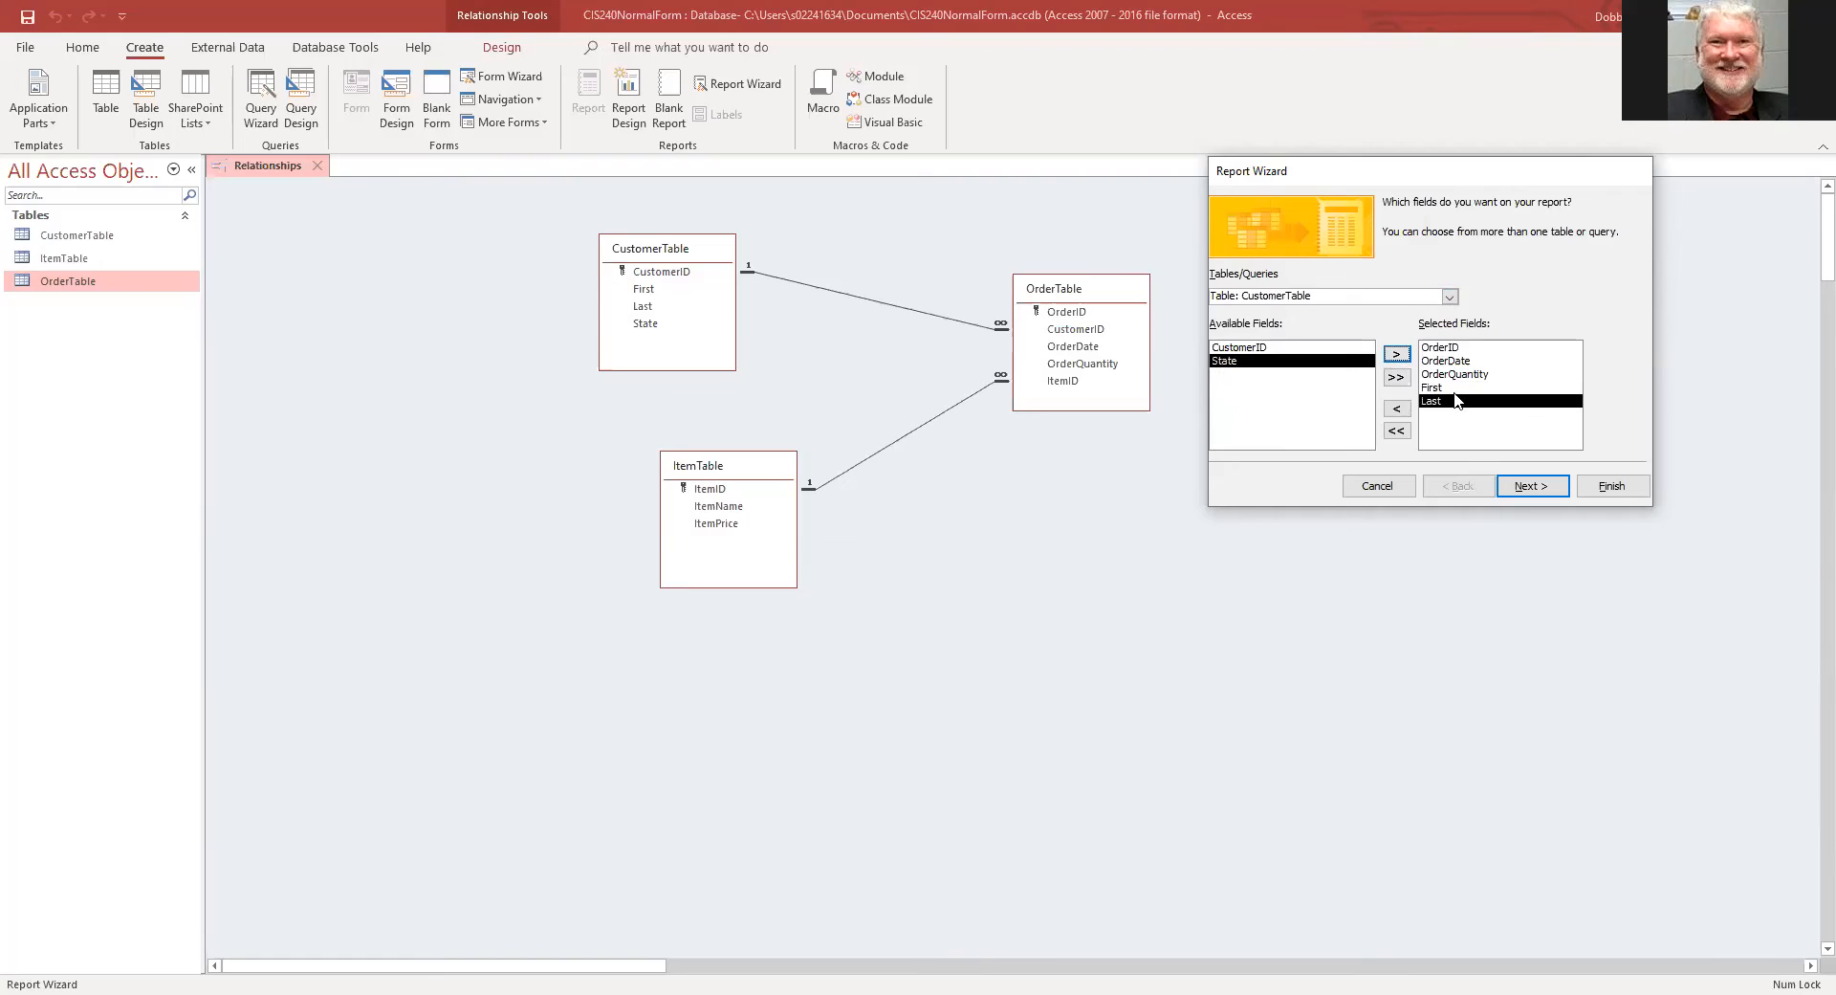
click(1433, 374)
click(1444, 403)
click(1438, 374)
click(1444, 402)
Step: Add the ItemName and ItemPrice fields from ItemTable to the report's selected fields
click(1450, 296)
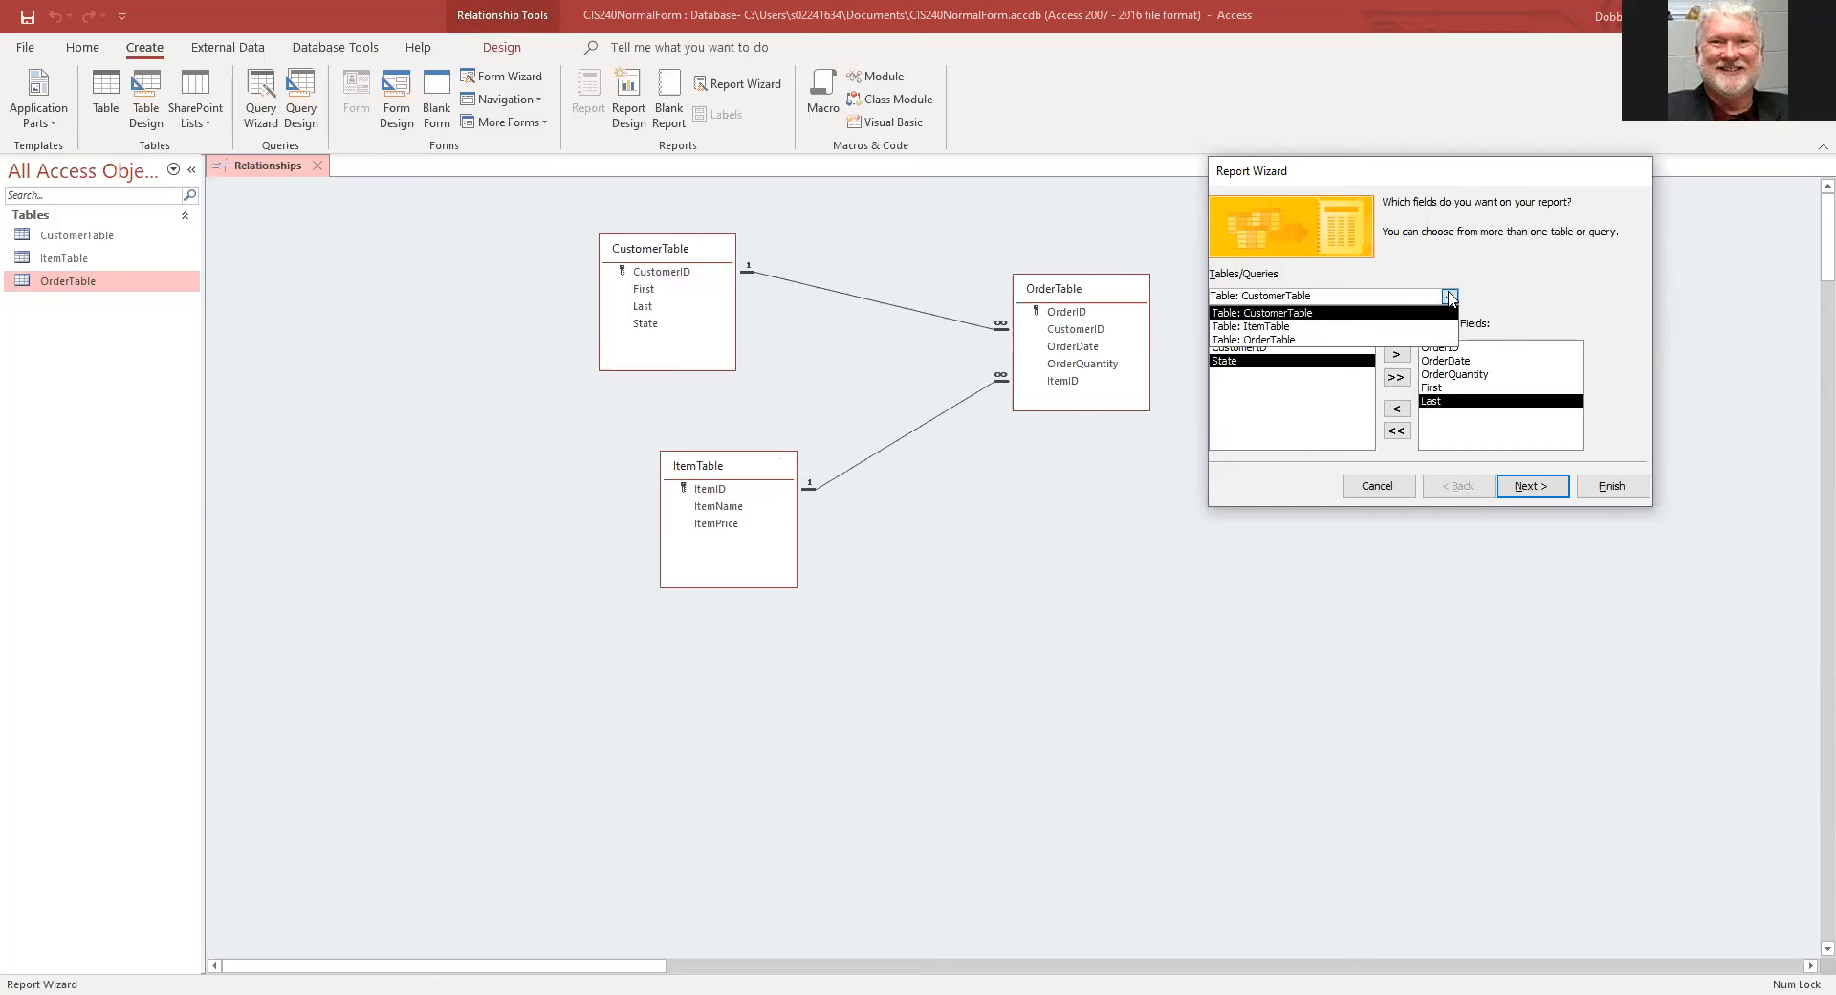
click(1325, 326)
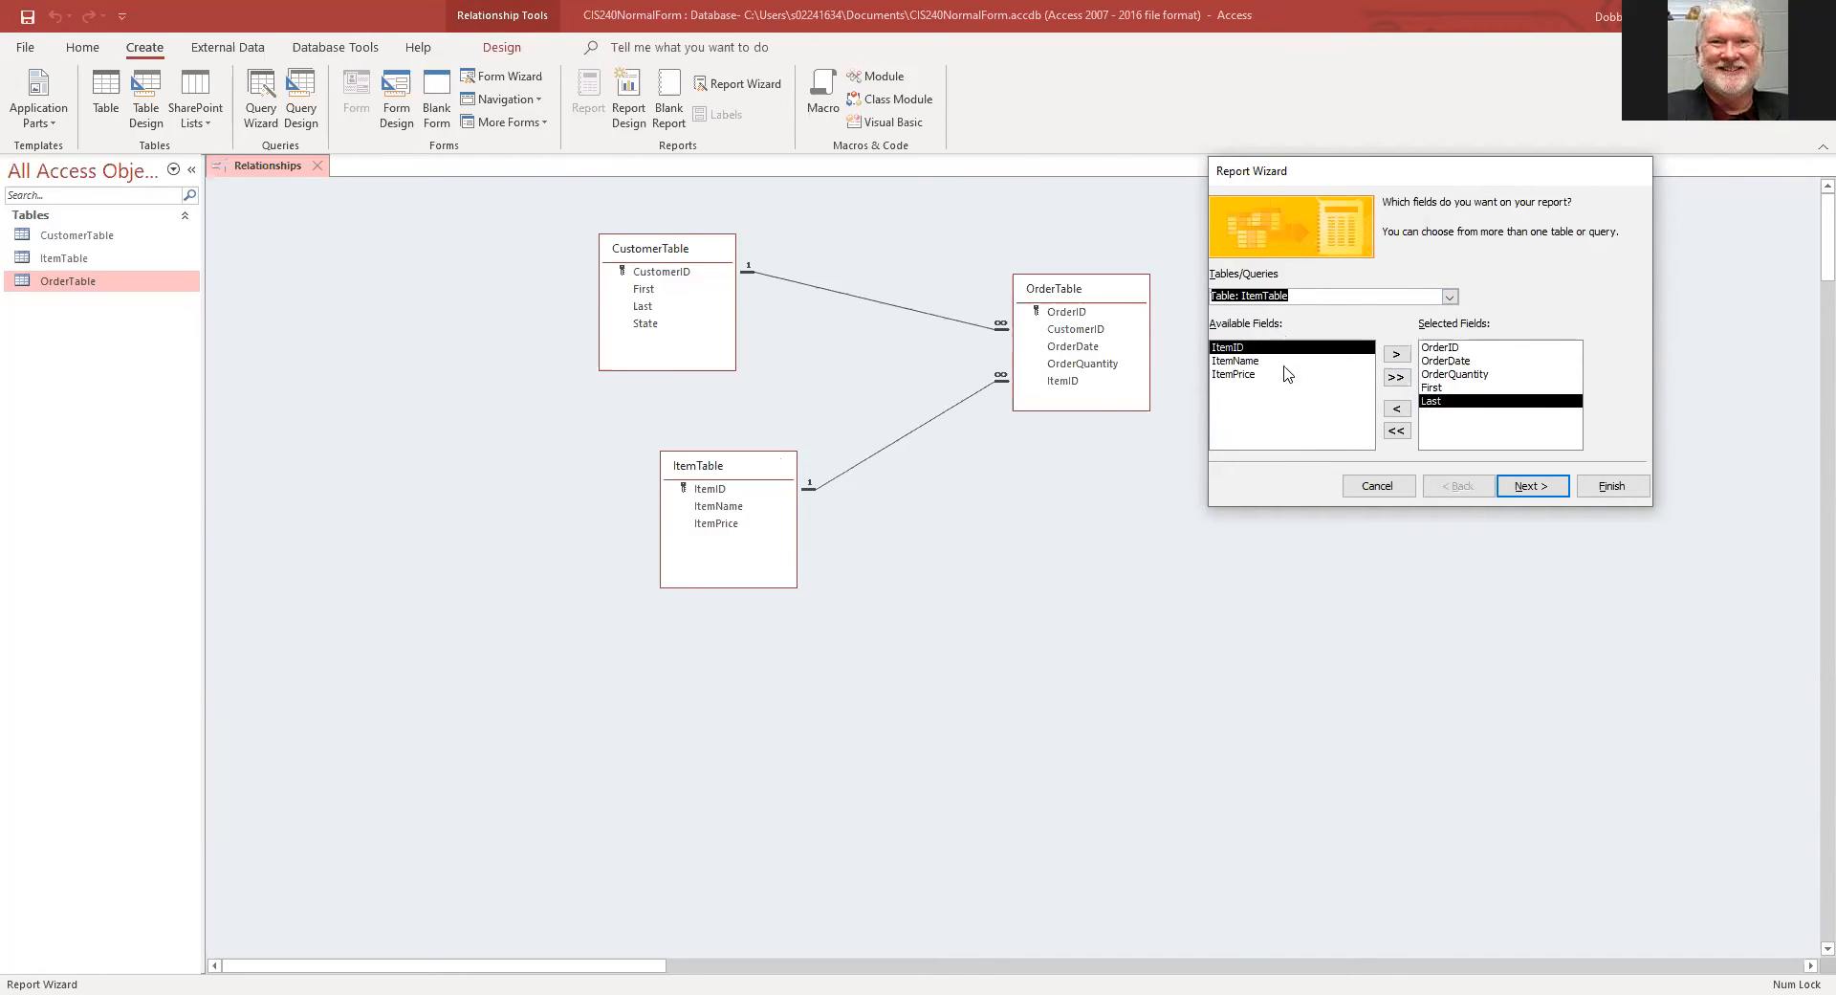
click(1243, 361)
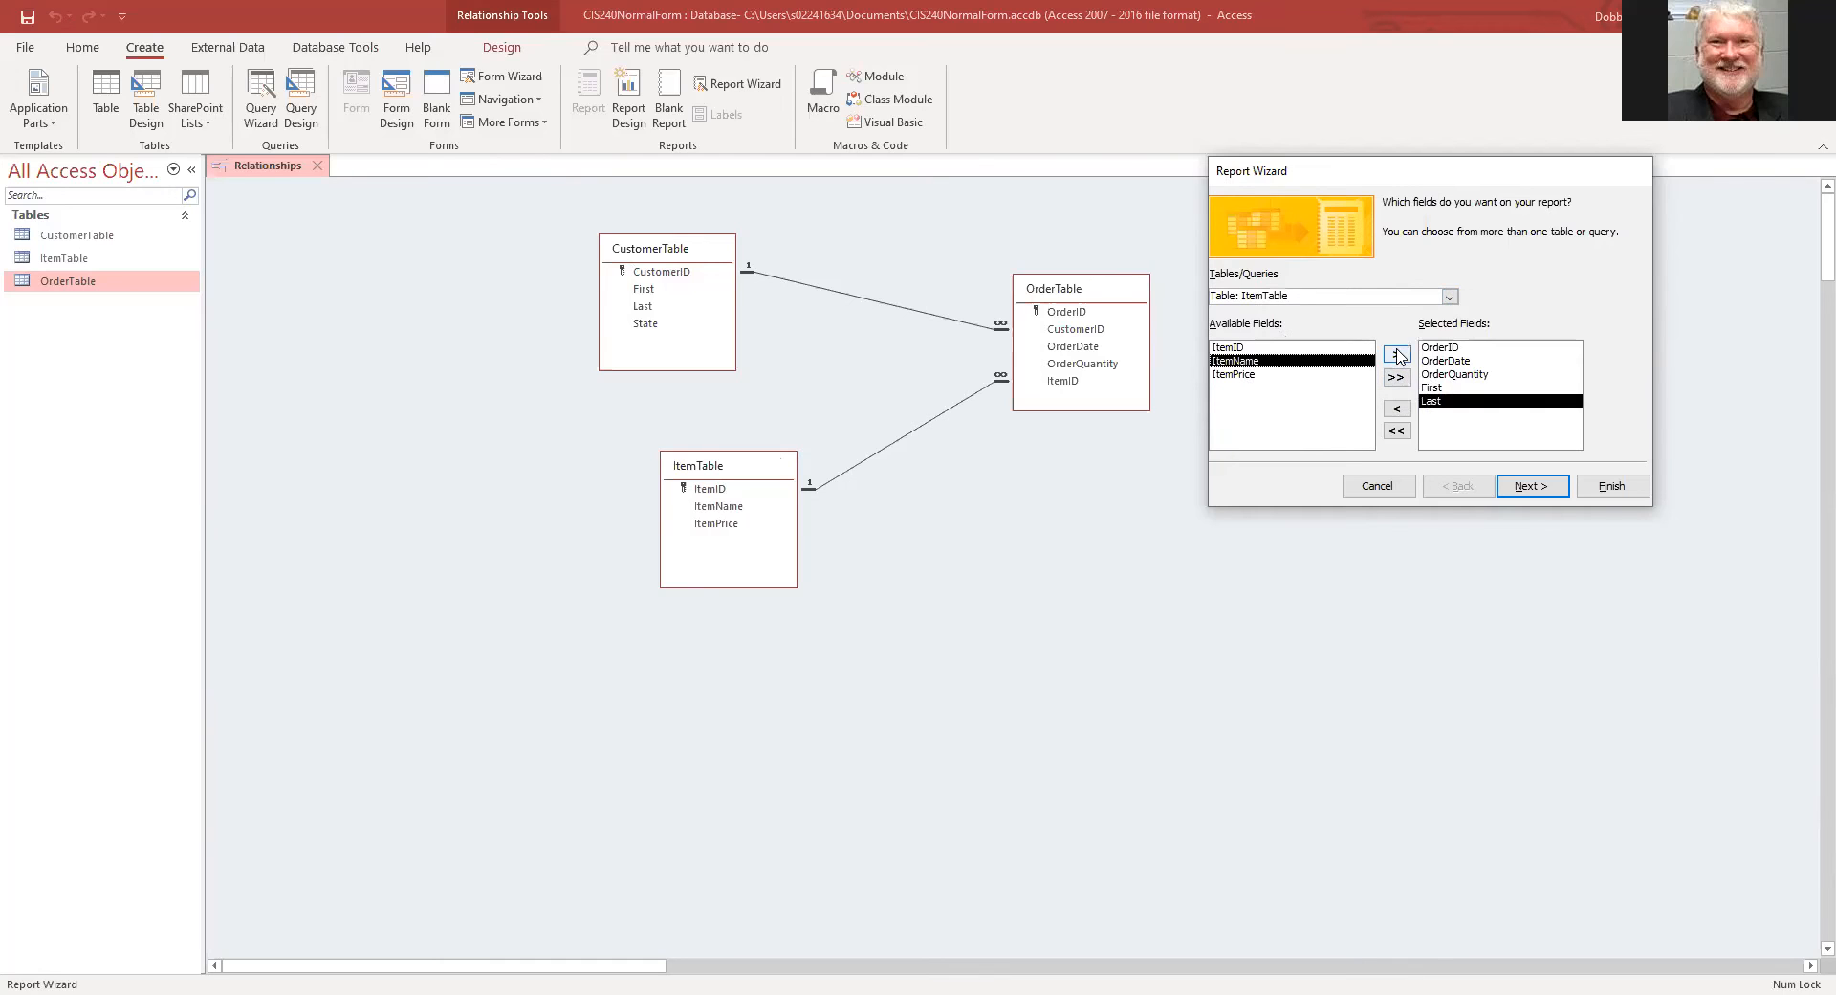
click(1396, 355)
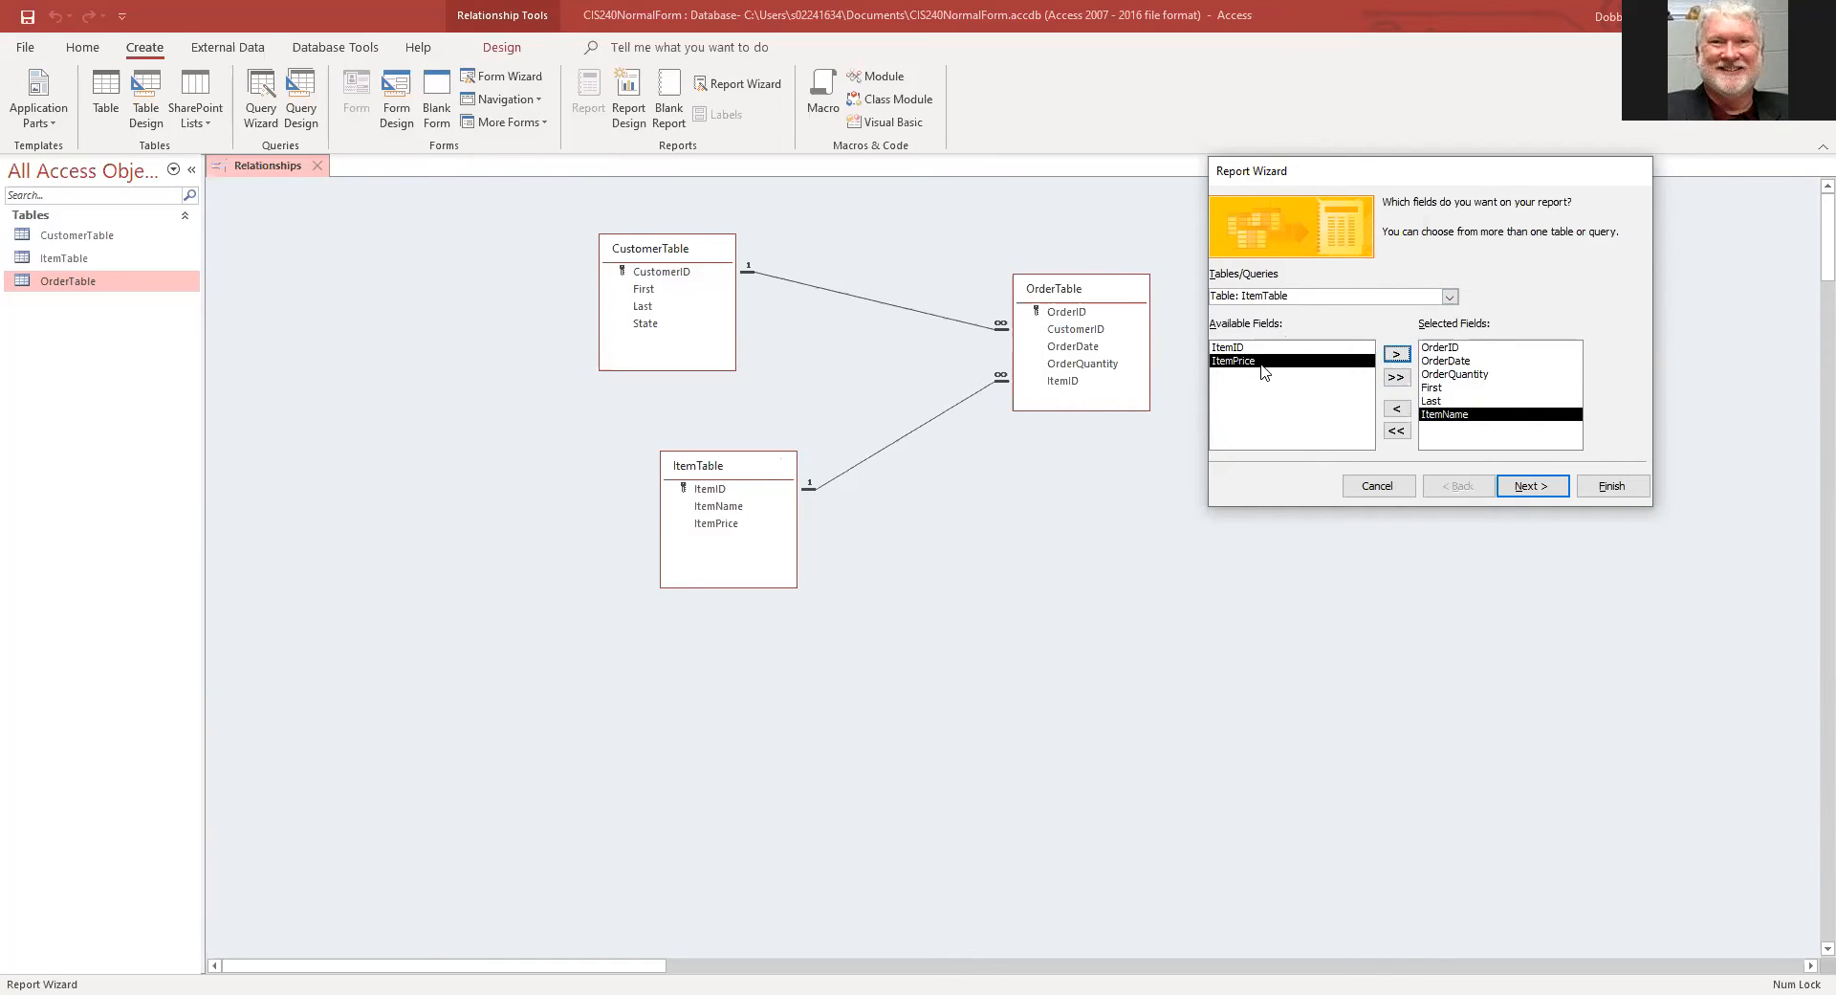
click(1395, 355)
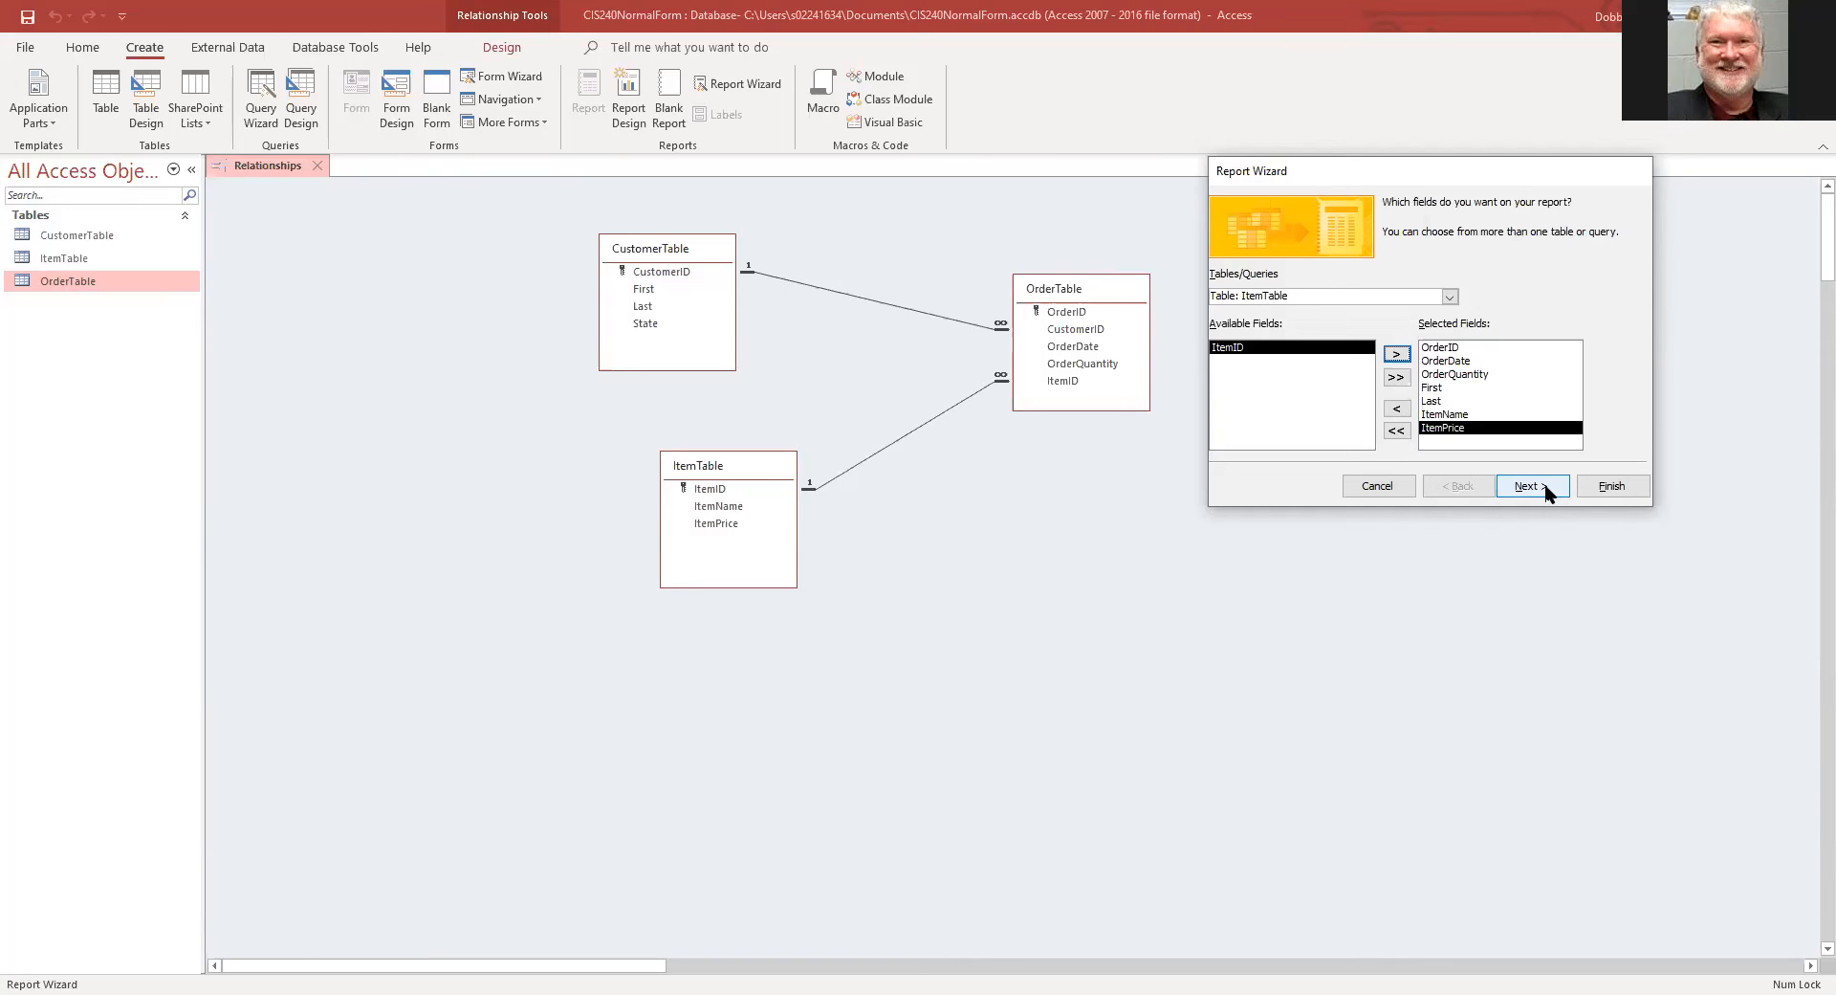
Step: View the report data by OrderTable without grouping levels and sort the records by OrderID in ascending order
click(1545, 484)
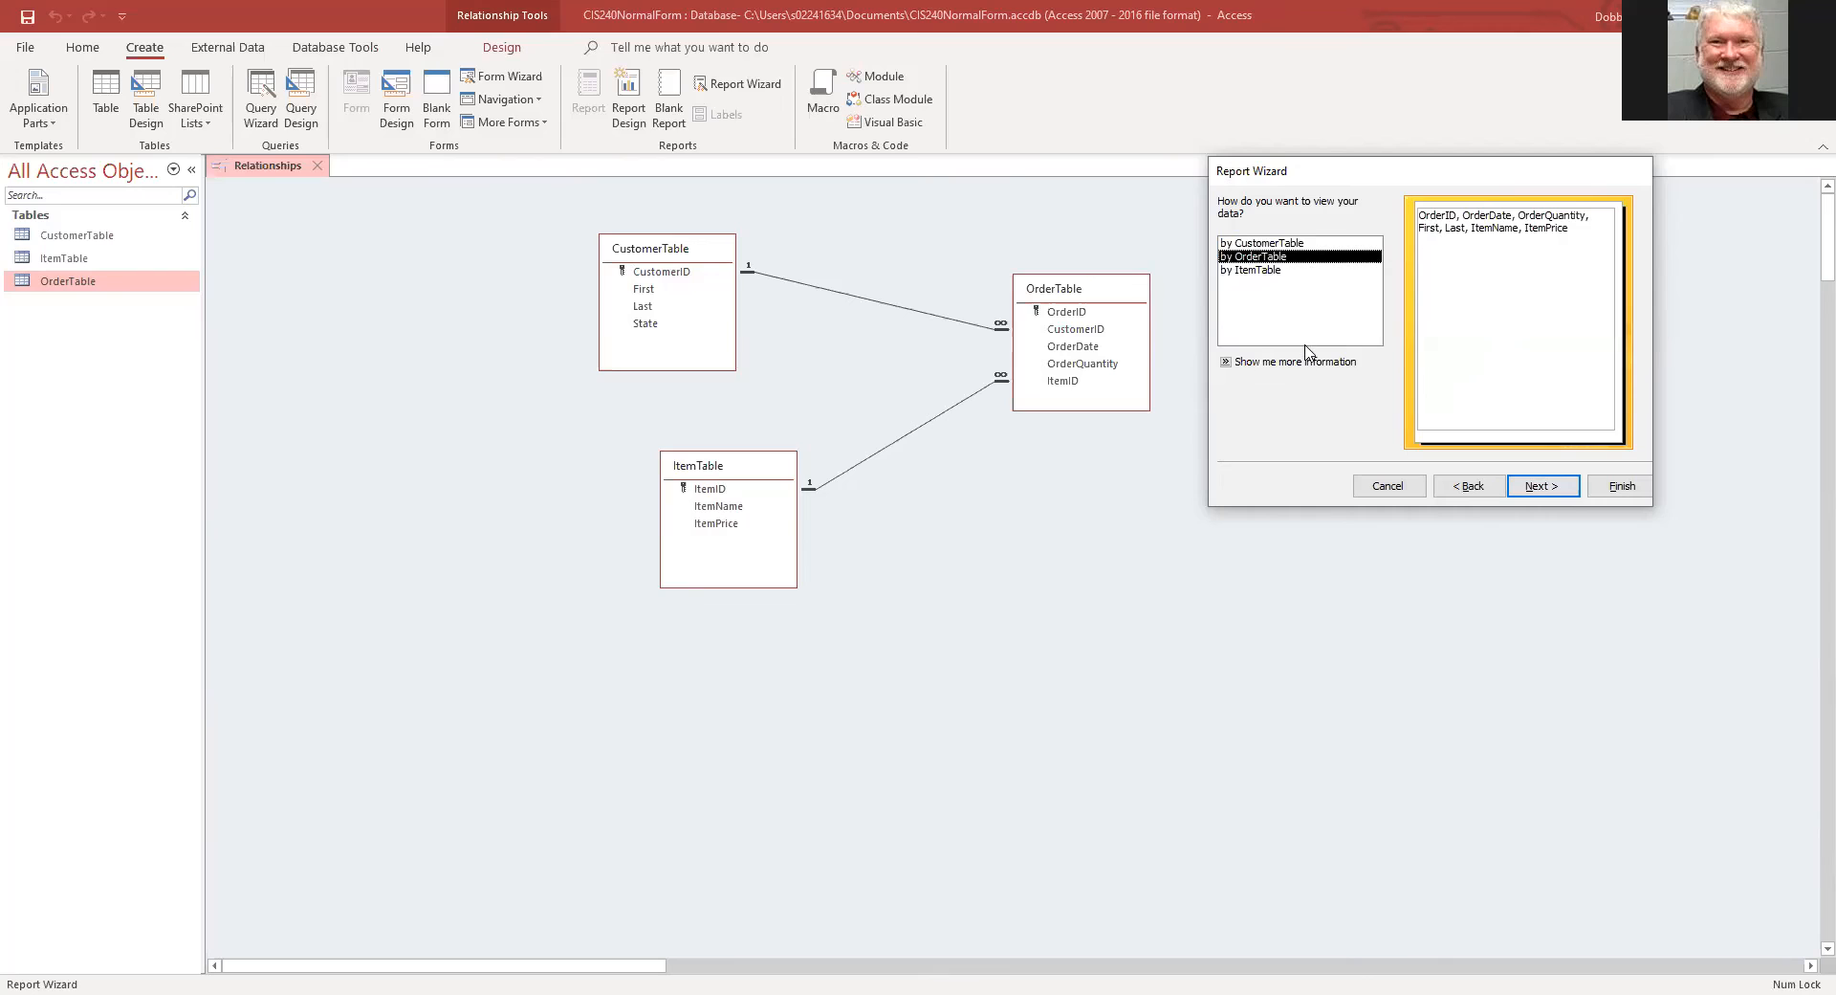
click(1537, 485)
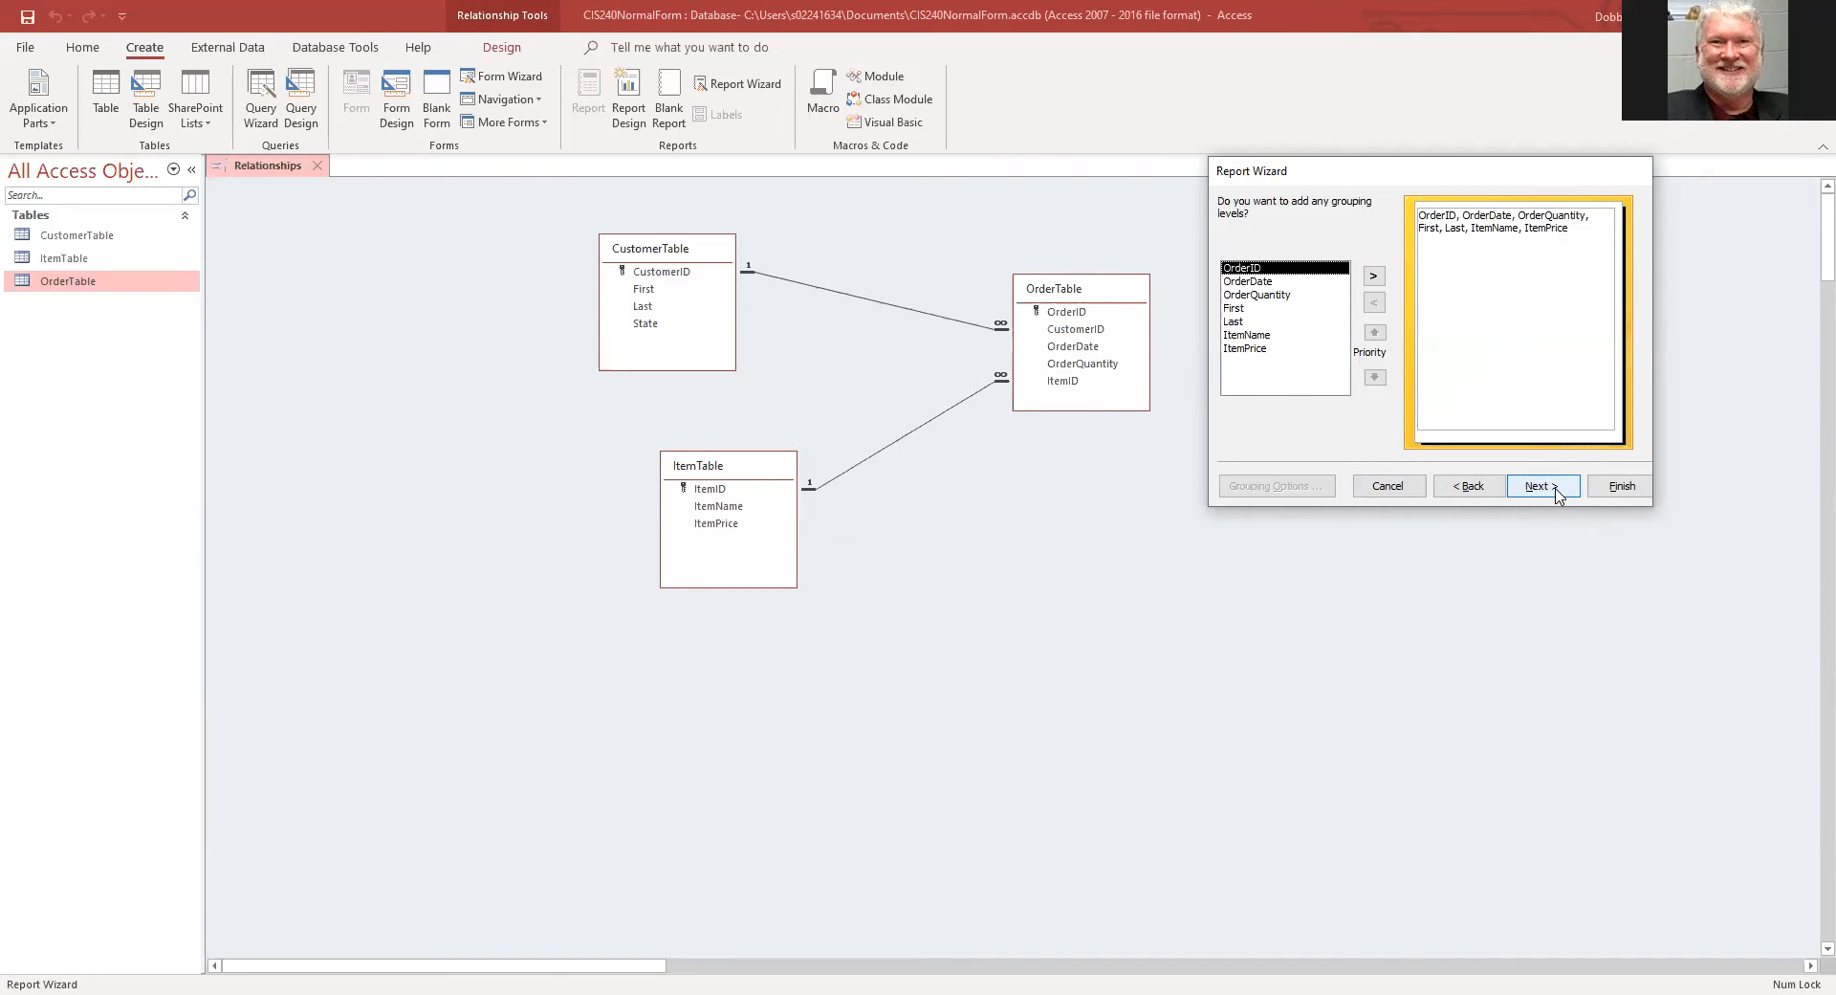
click(1536, 487)
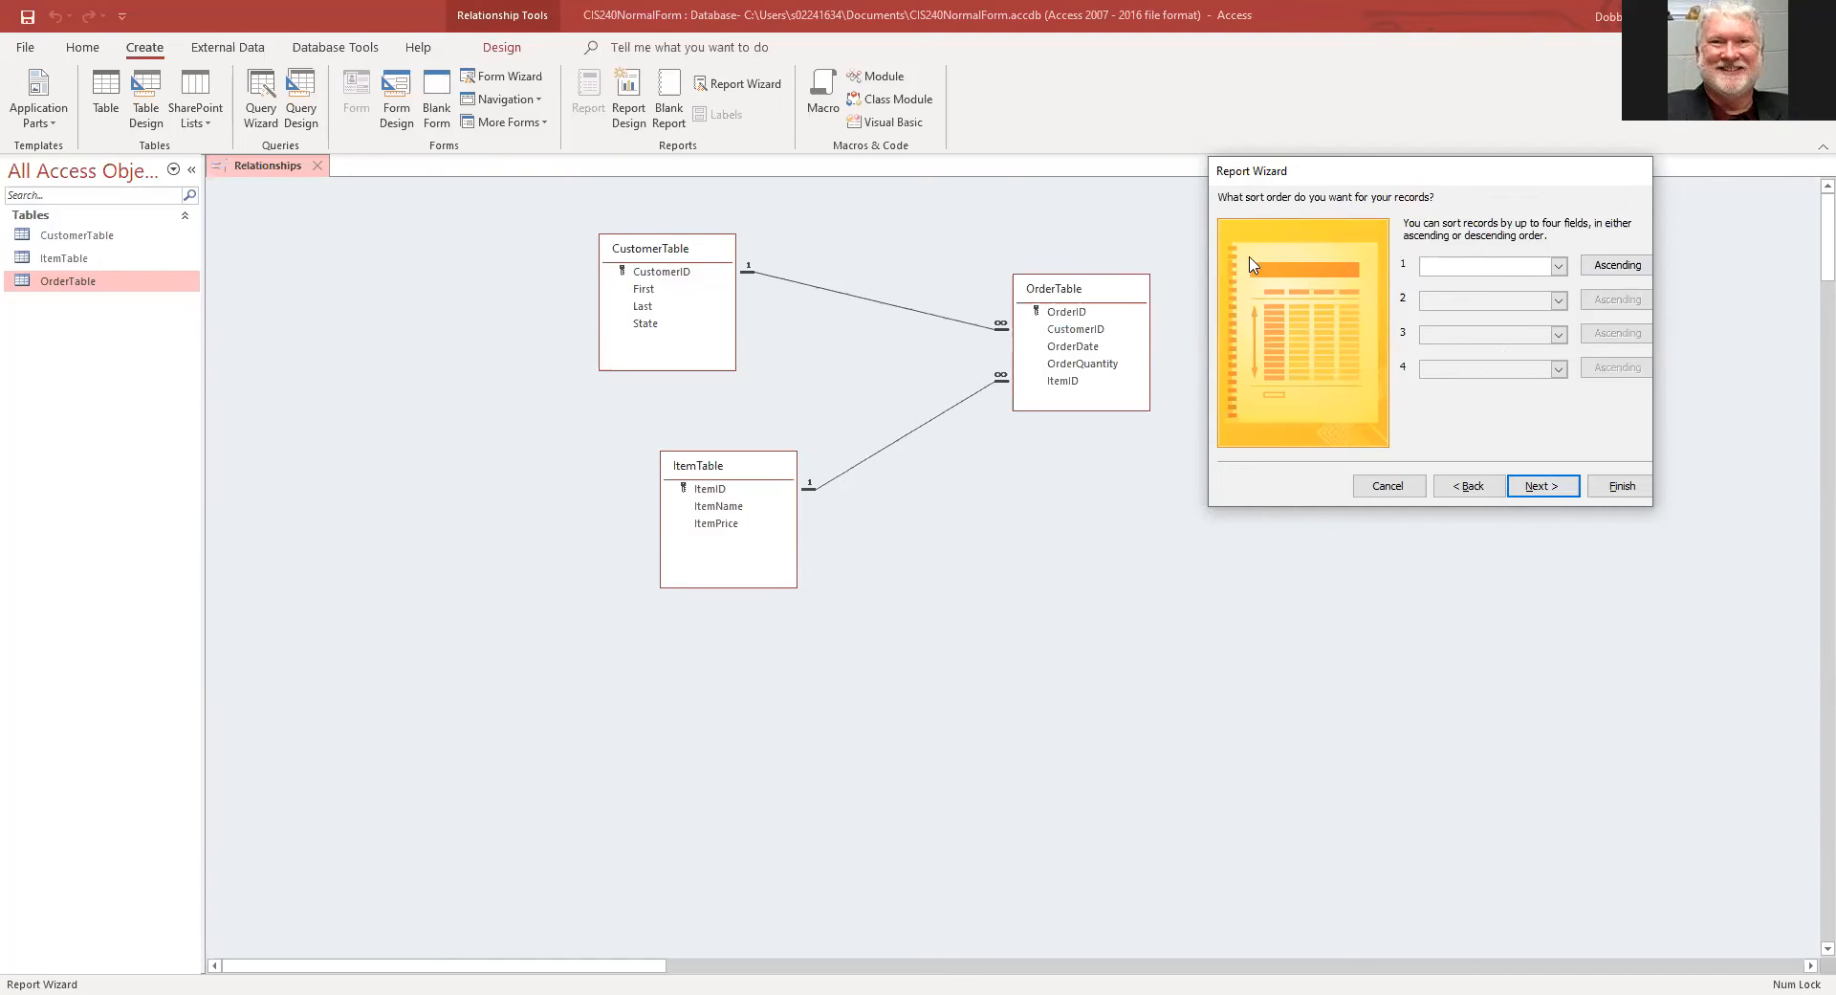
click(1558, 265)
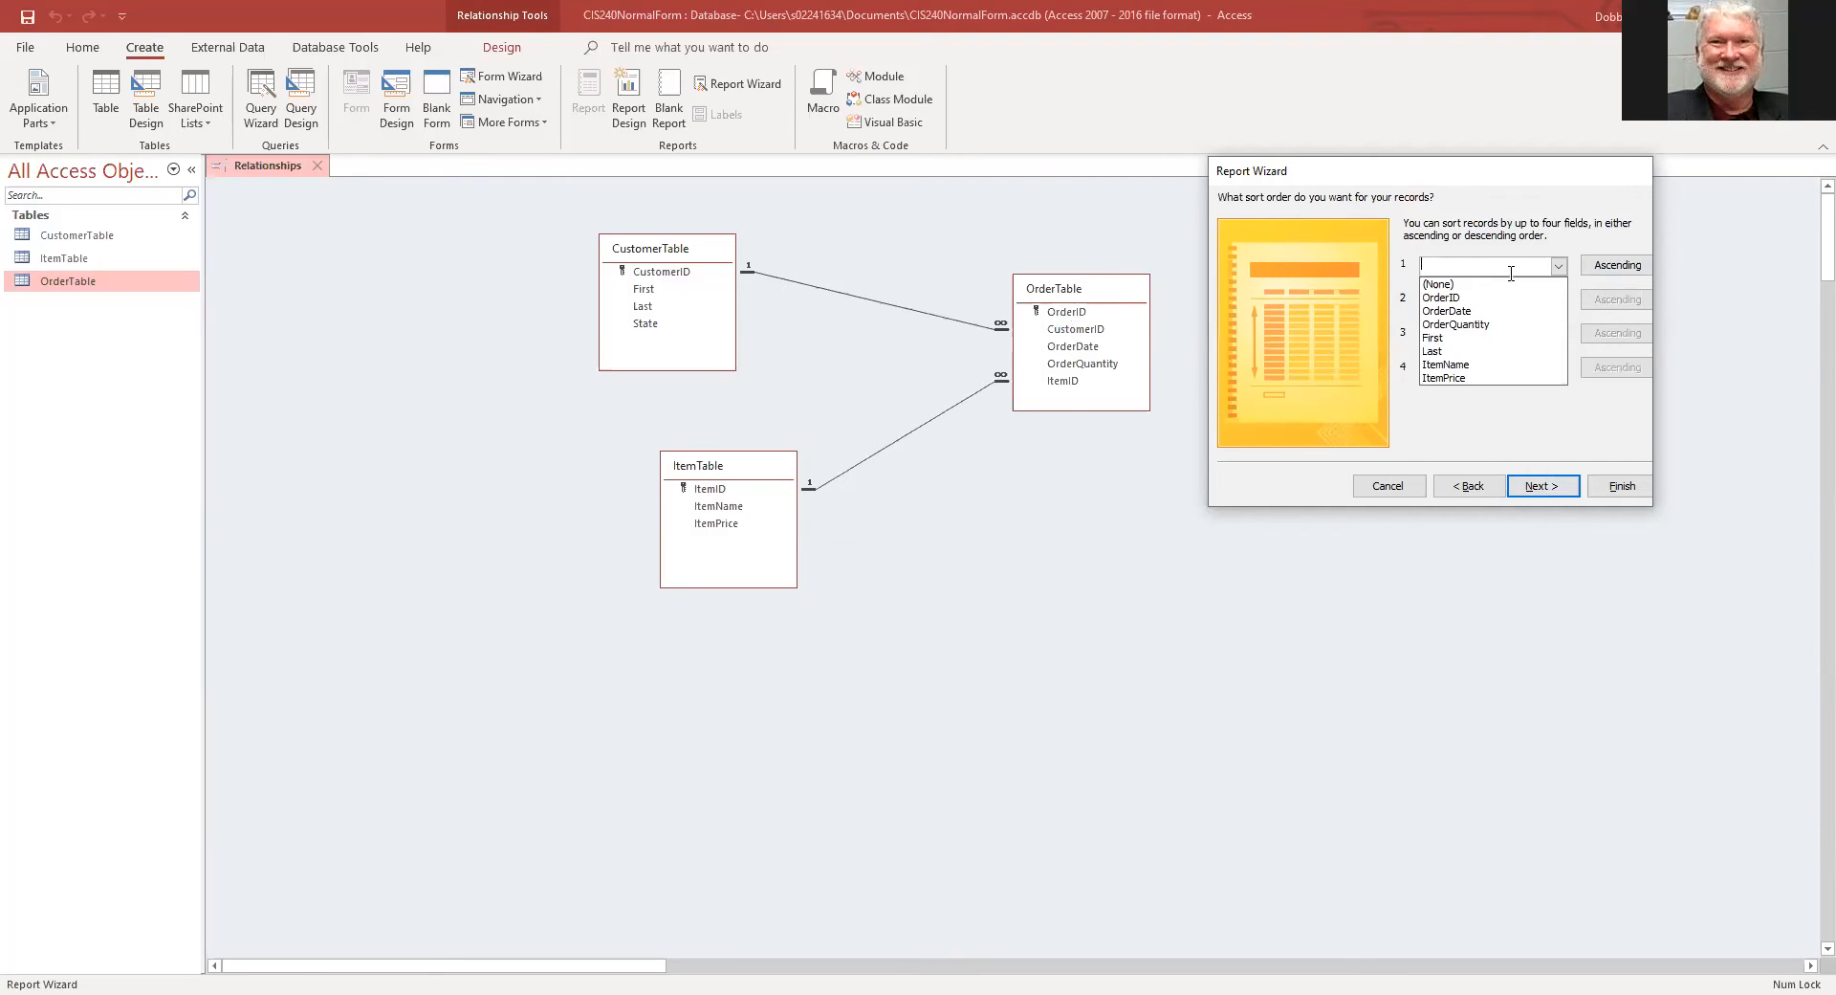
click(1454, 302)
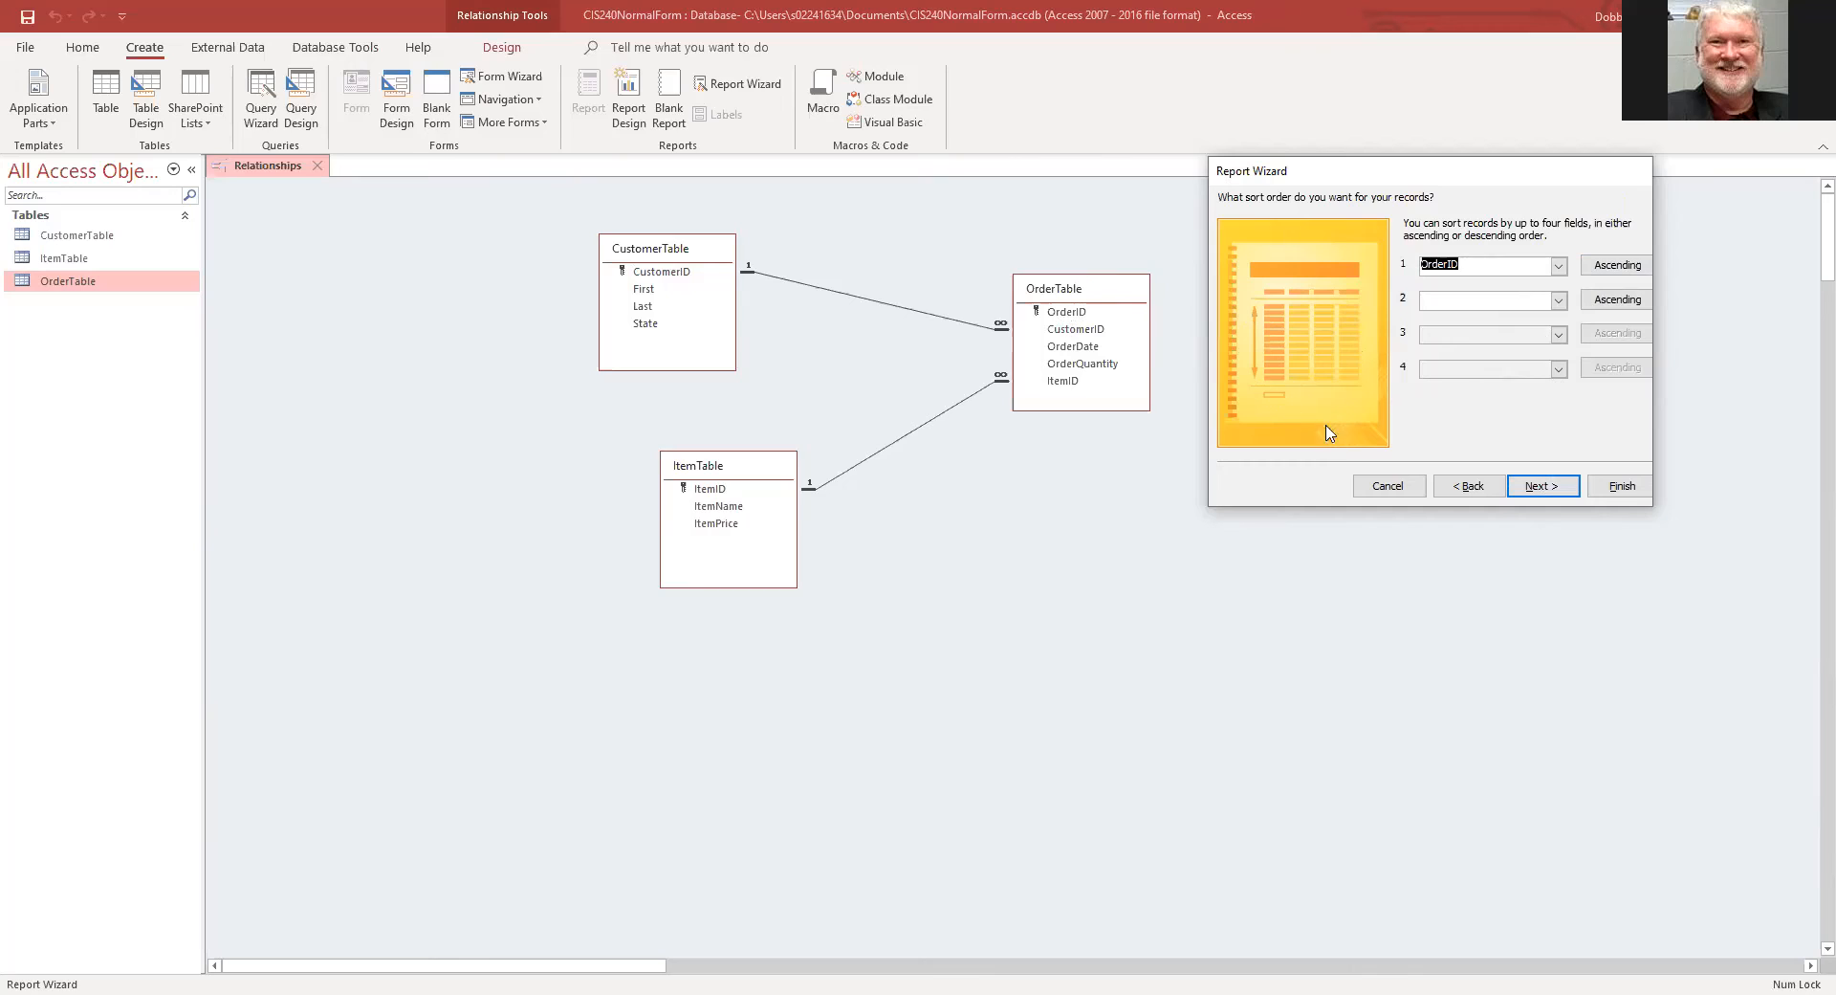
Step: Compare the Columnar and Justified report layouts and choose Columnar with portrait orientation
click(1541, 485)
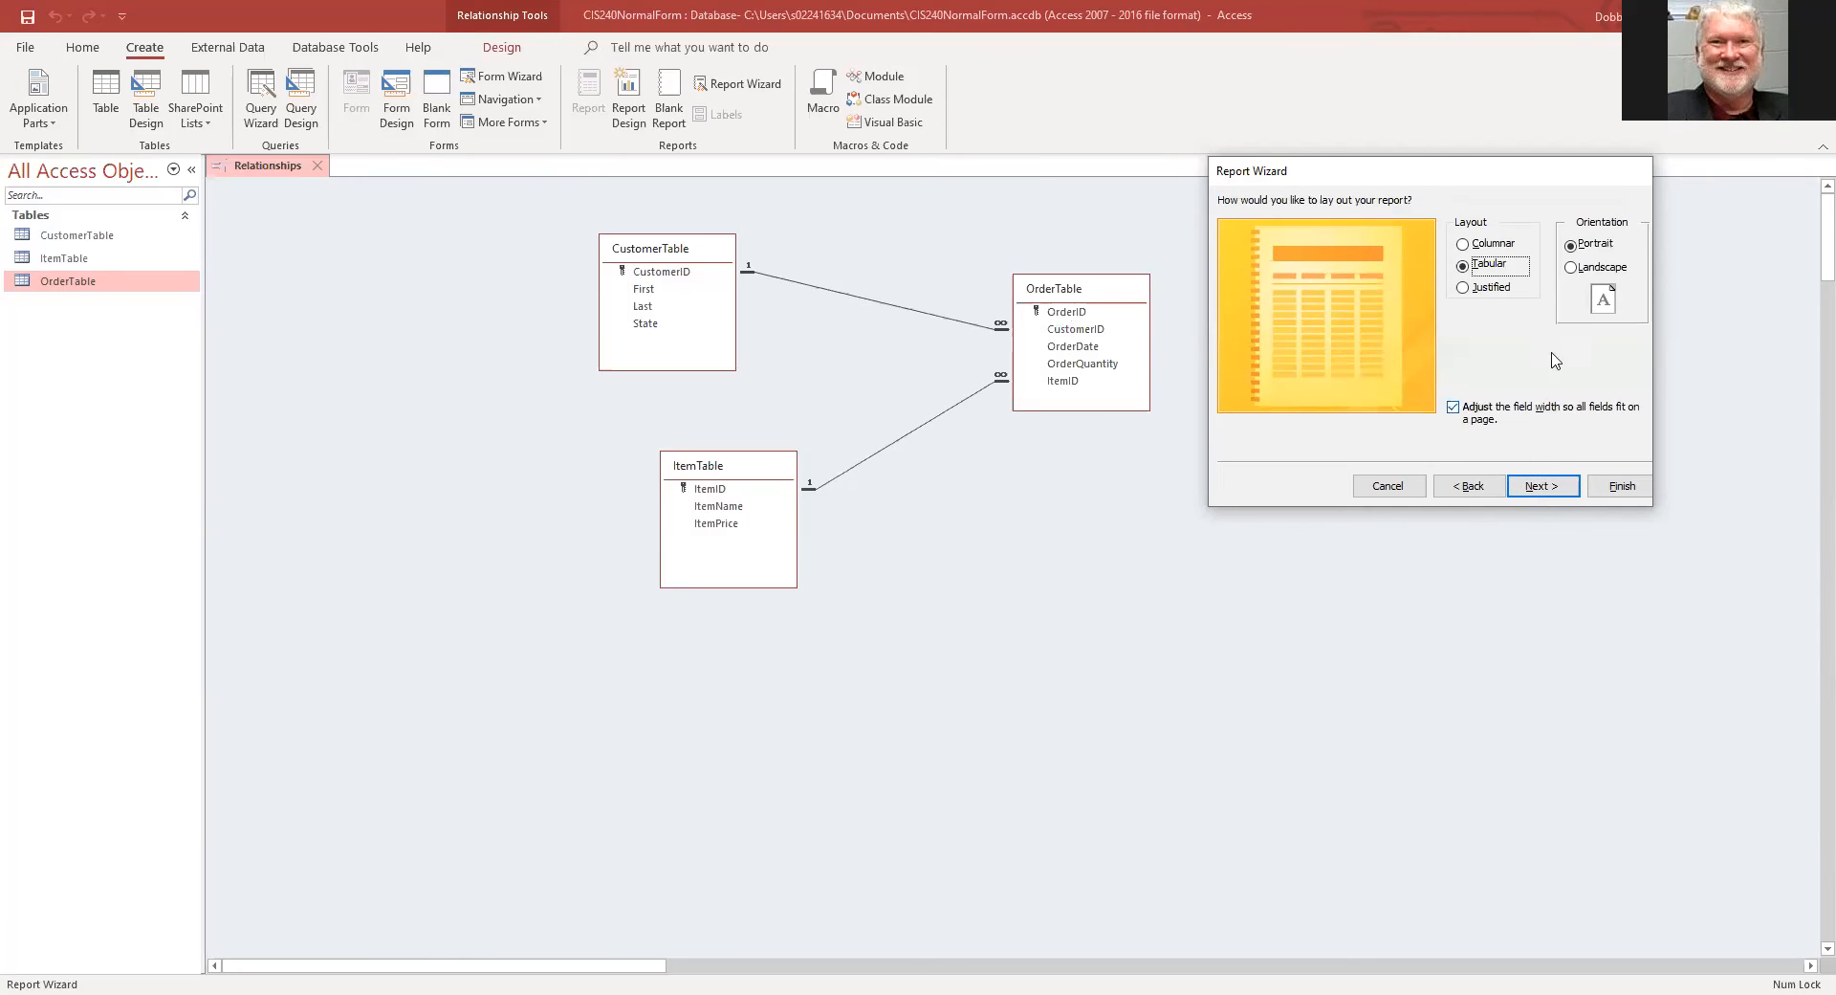
click(1466, 245)
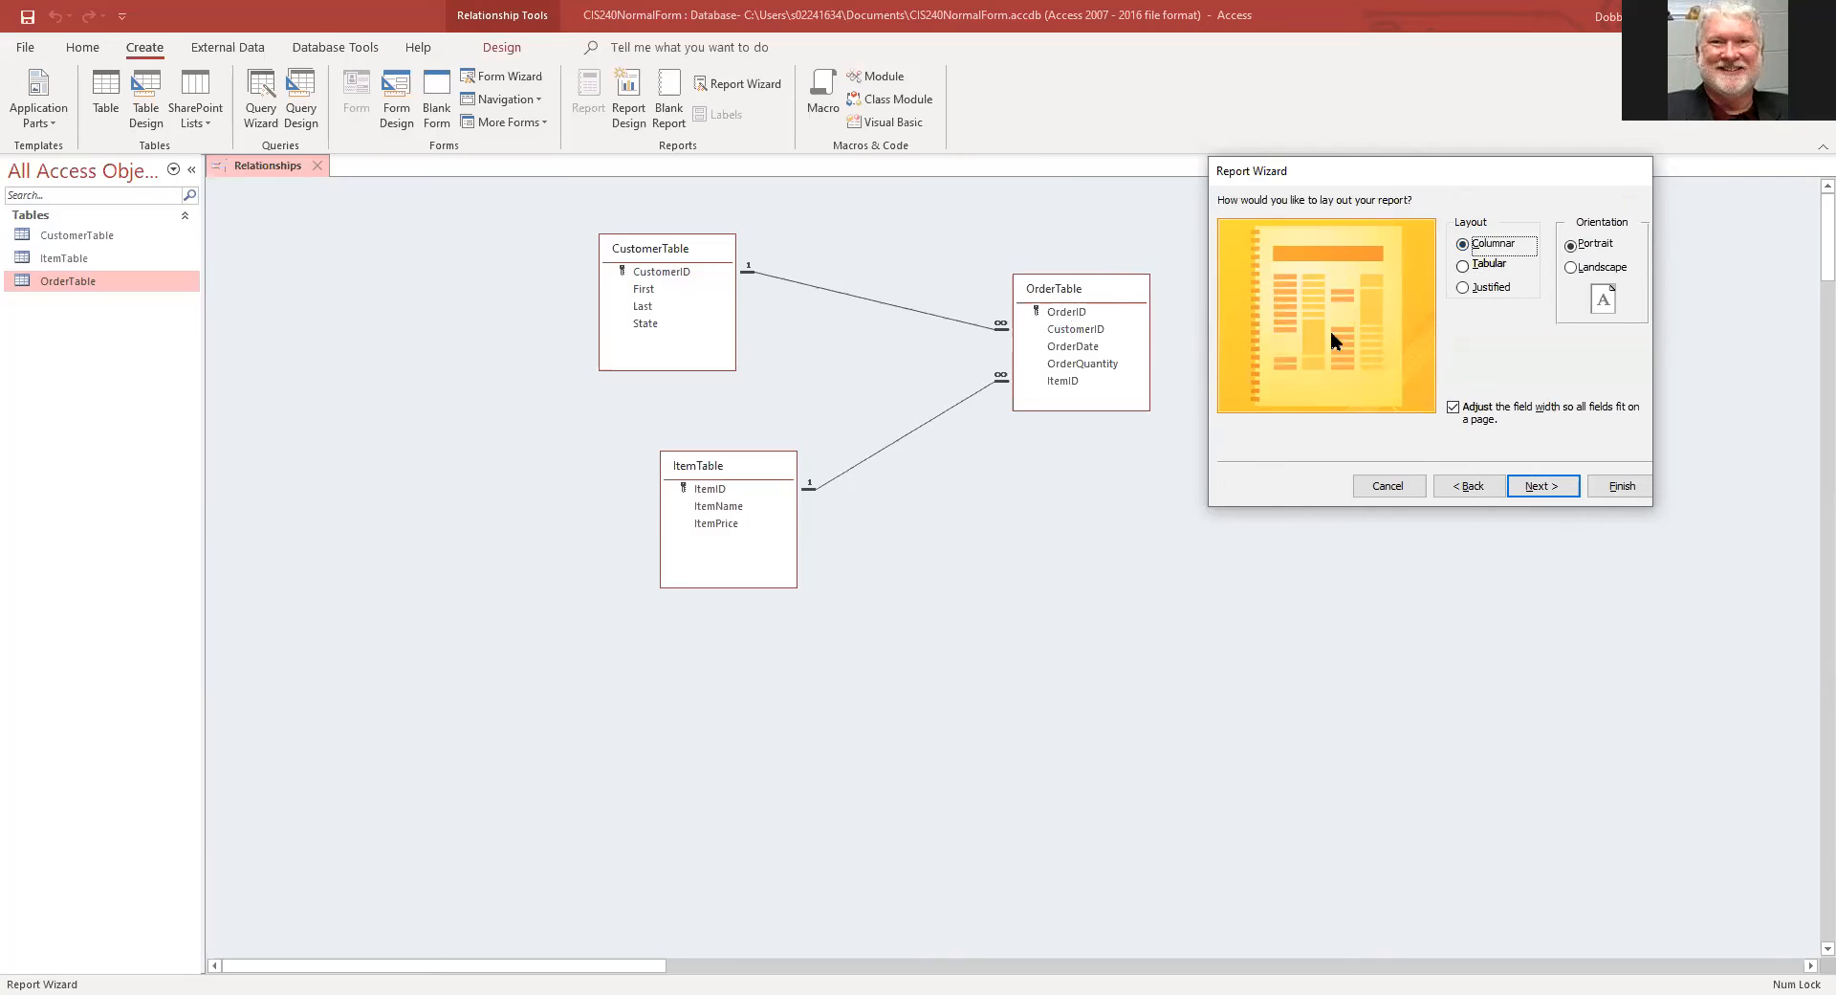
click(1462, 287)
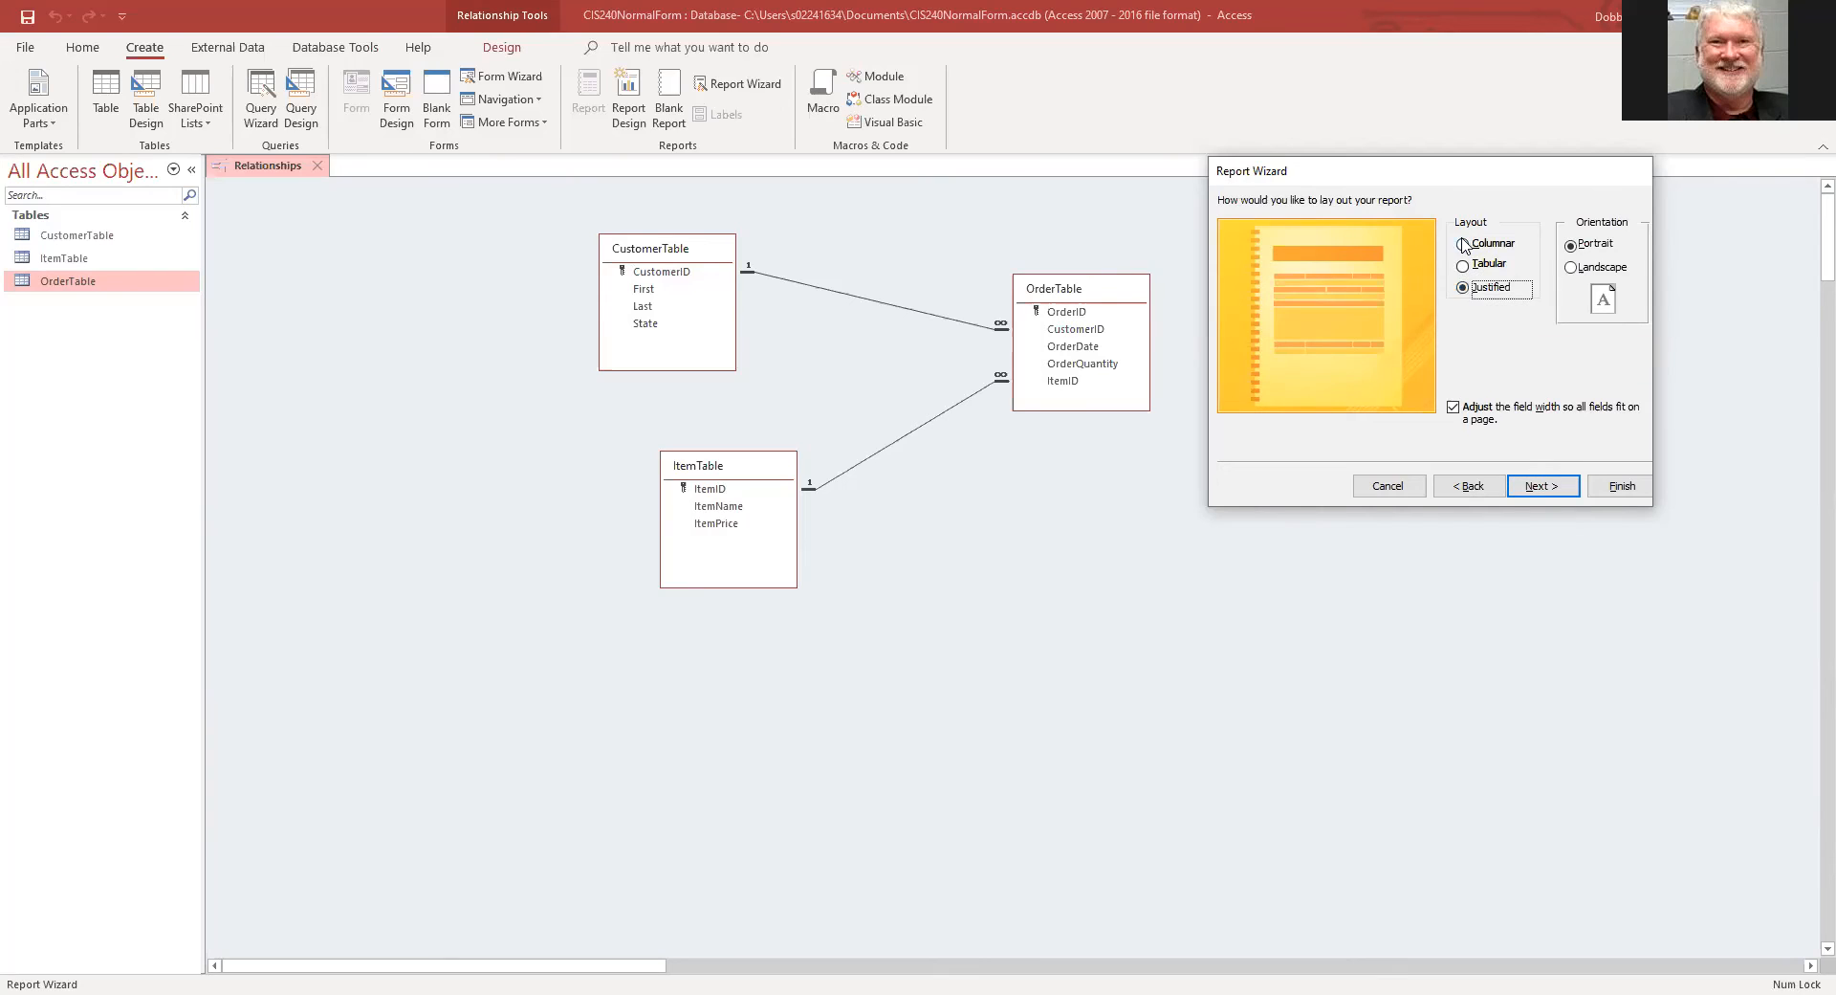
click(1476, 247)
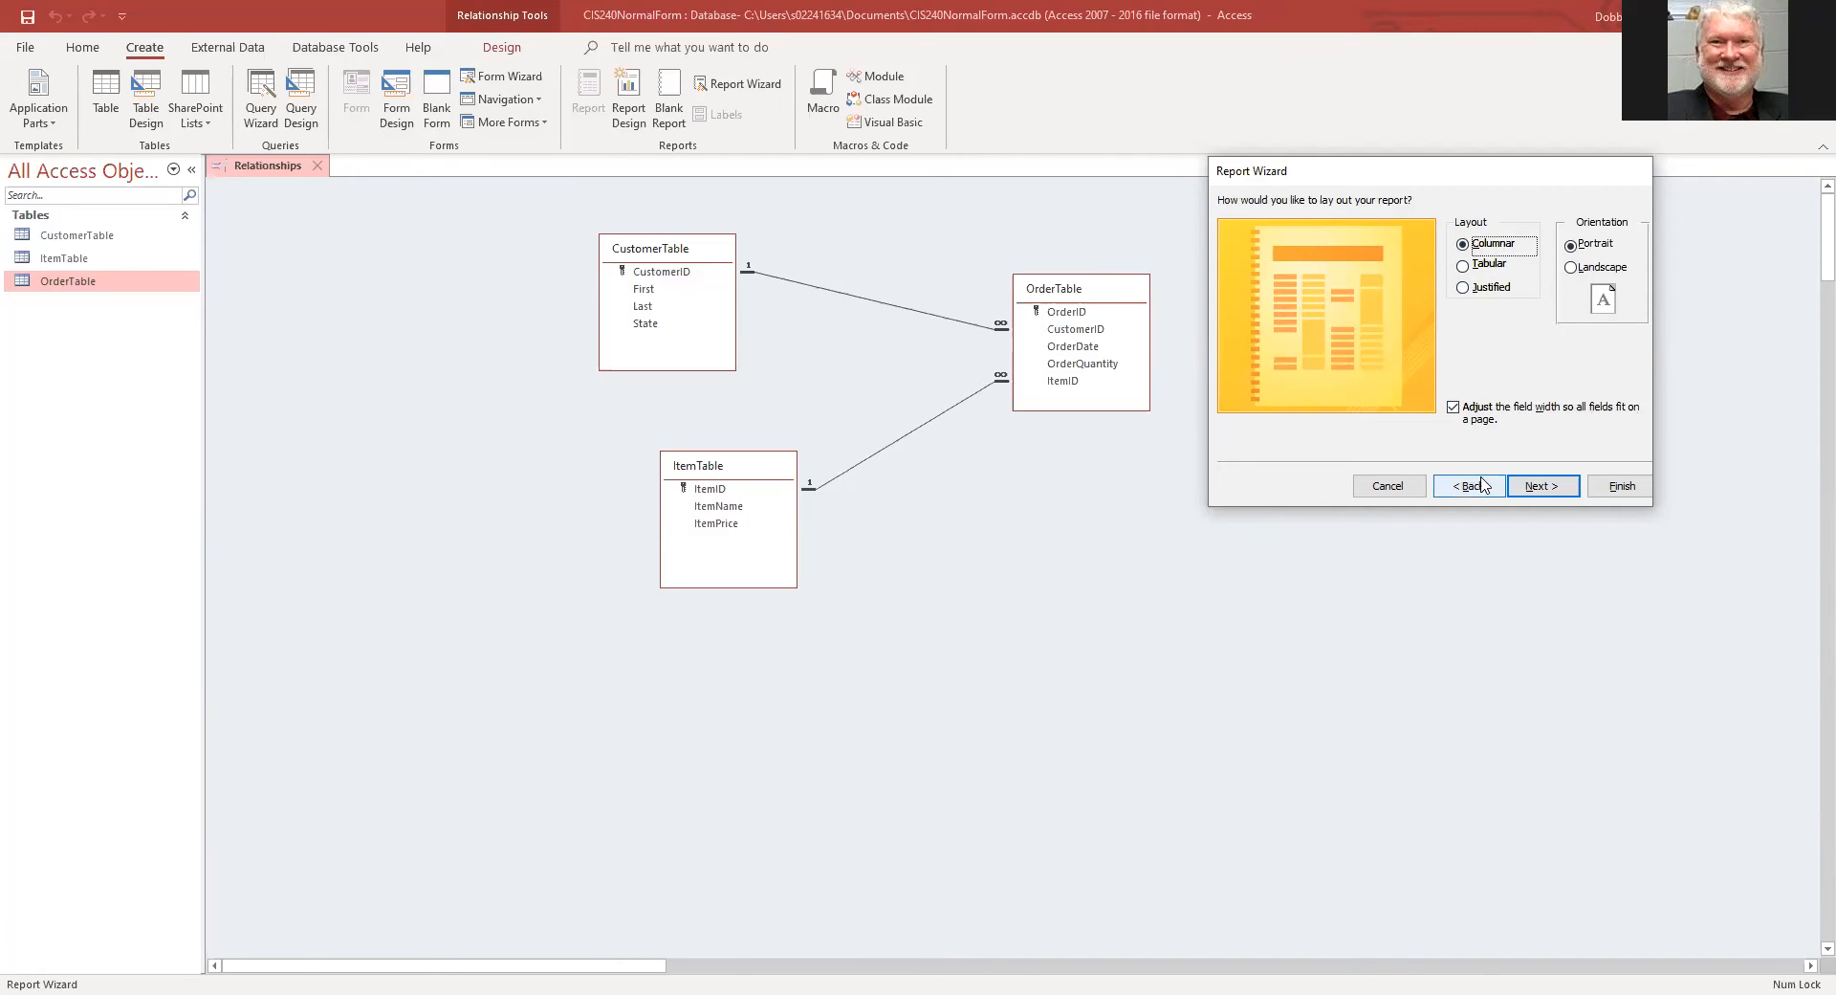
Step: Title the report OrderTableReport, finish it with the preview option and look through its order records
click(1541, 485)
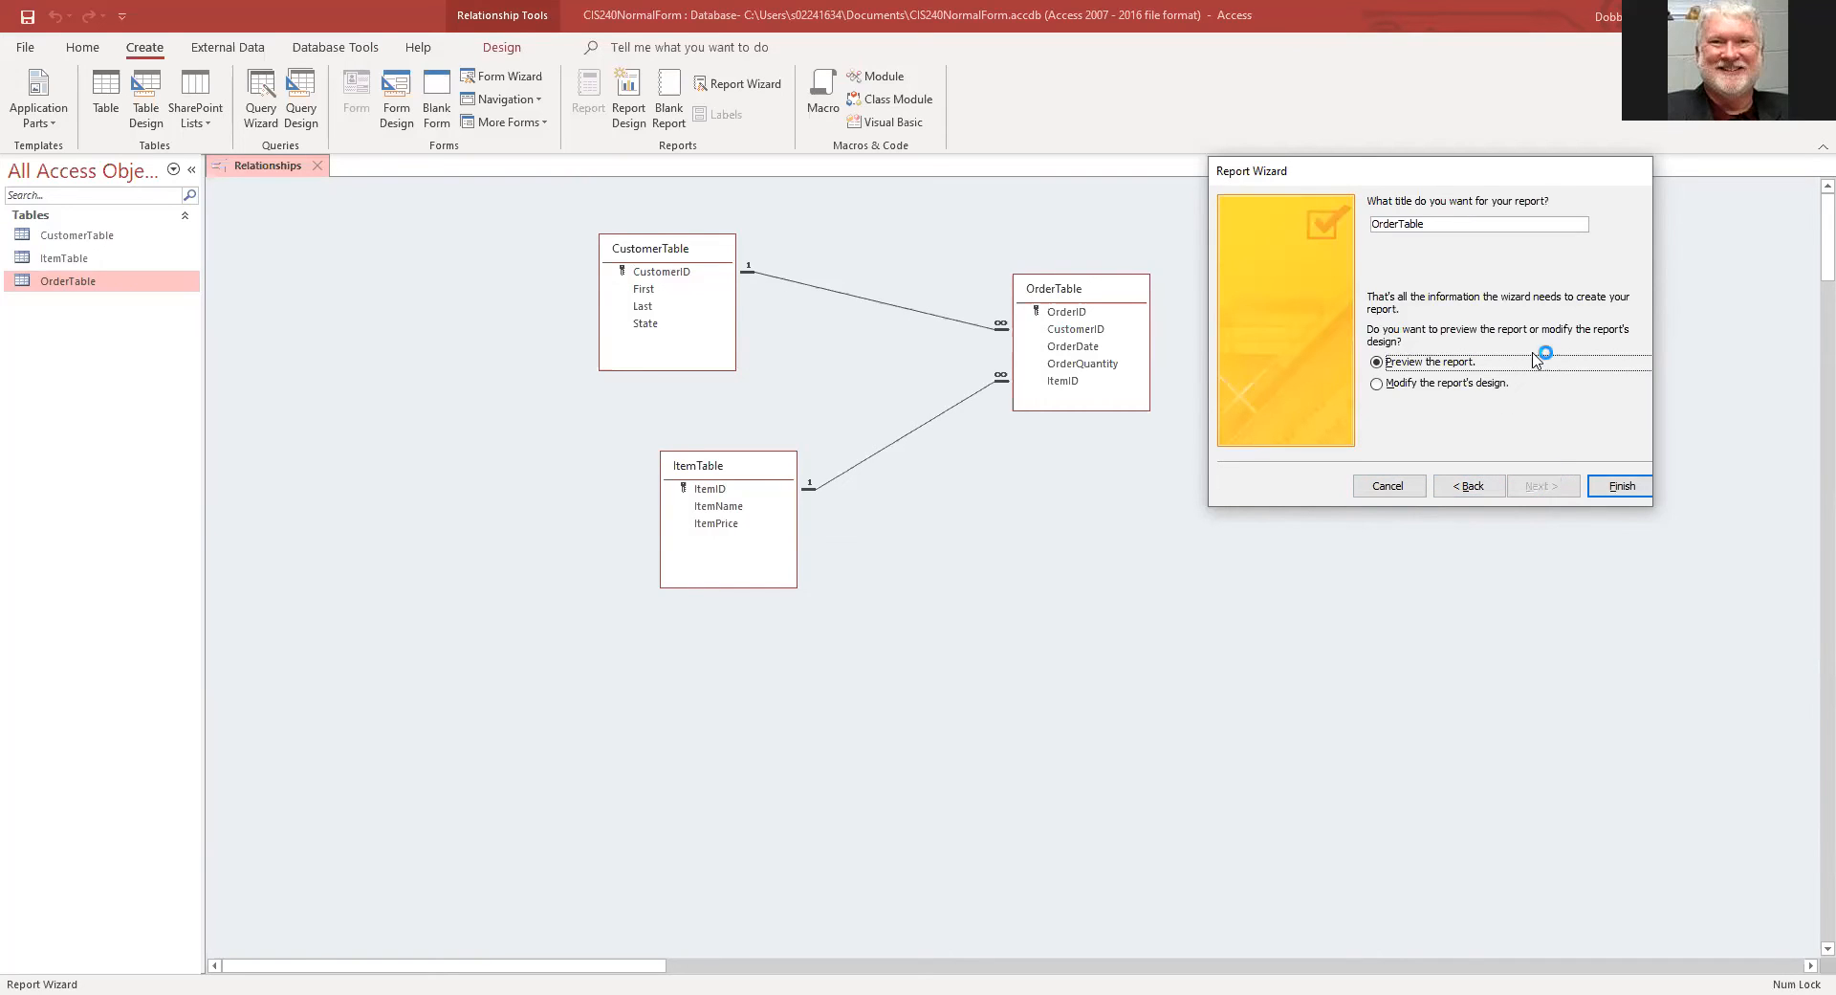
click(1433, 221)
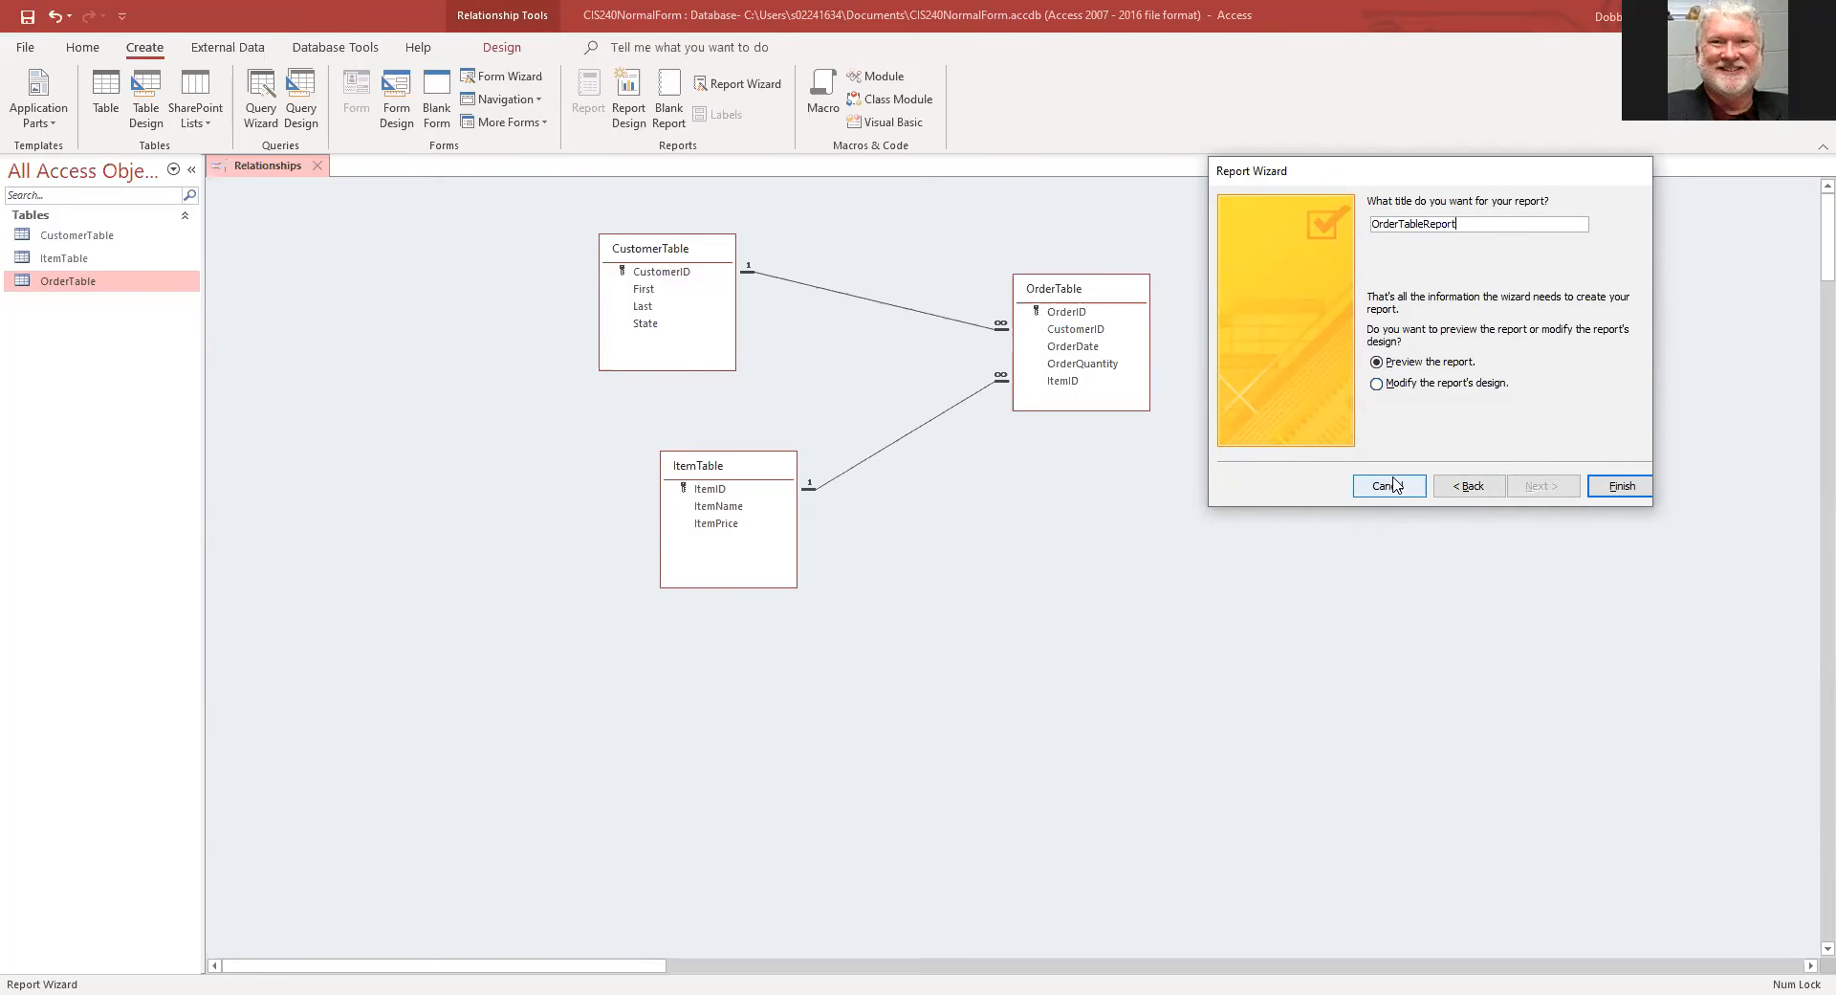
click(1621, 486)
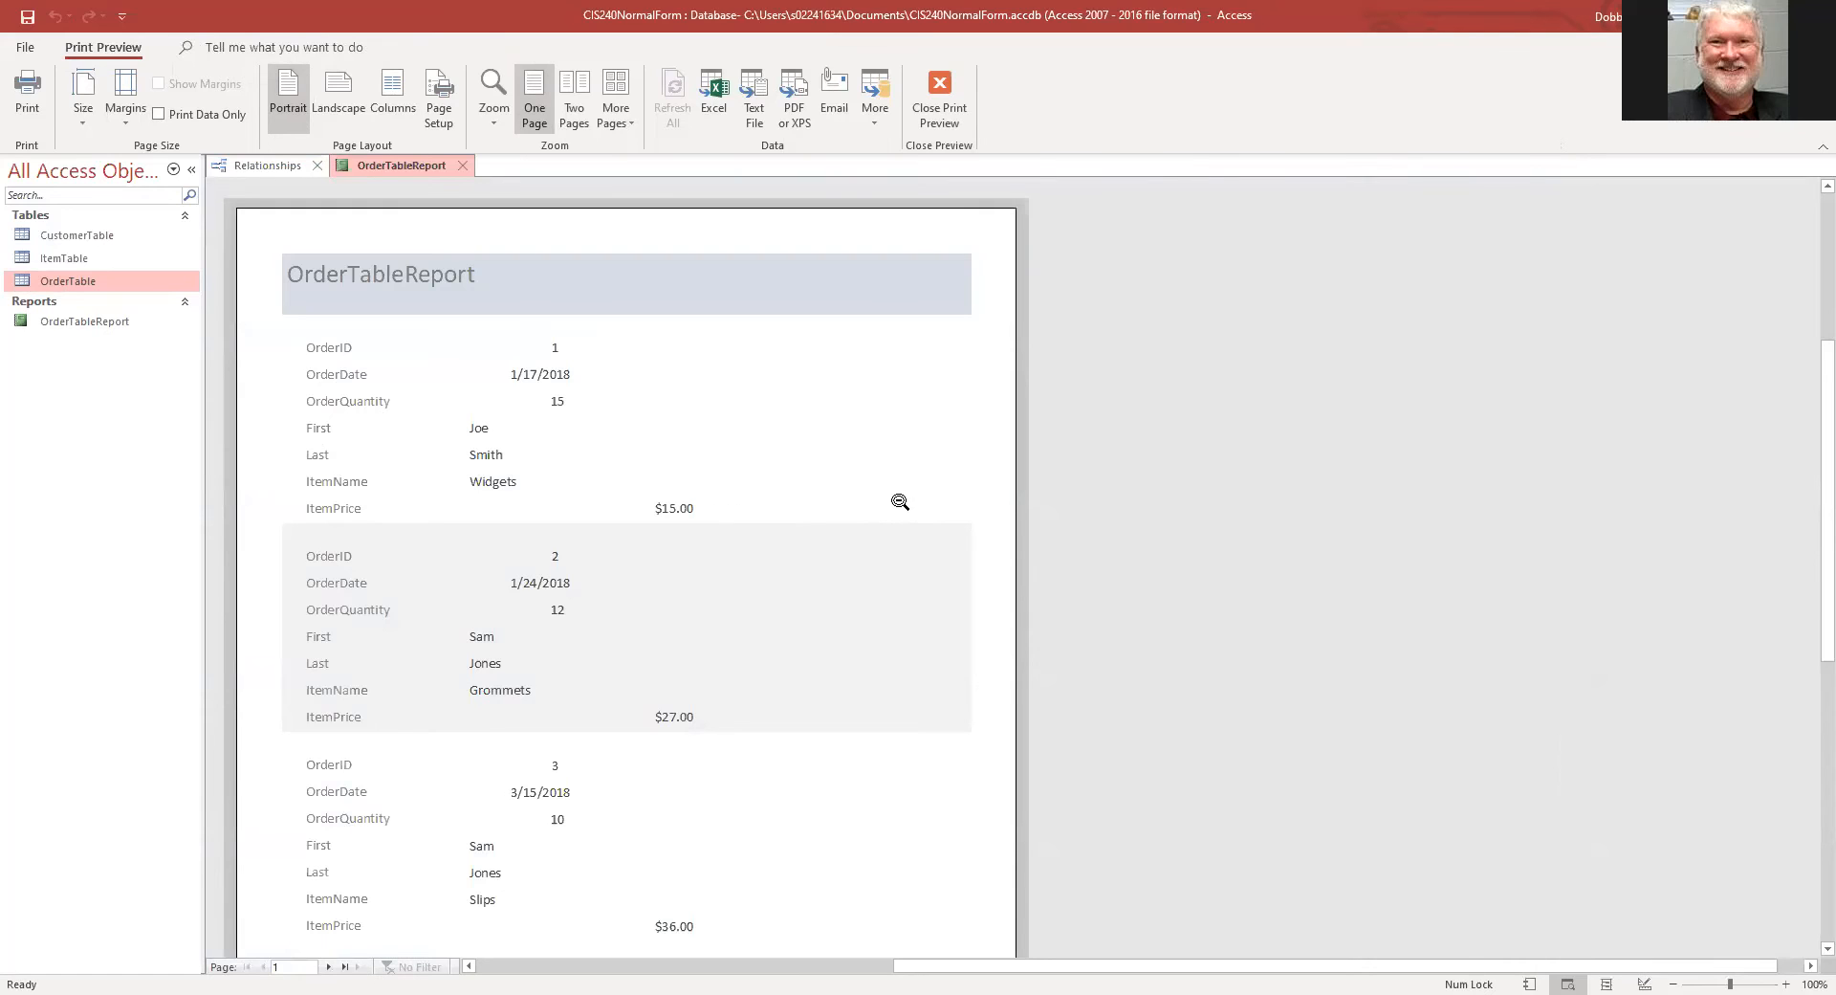
scroll(902, 502, down, 2)
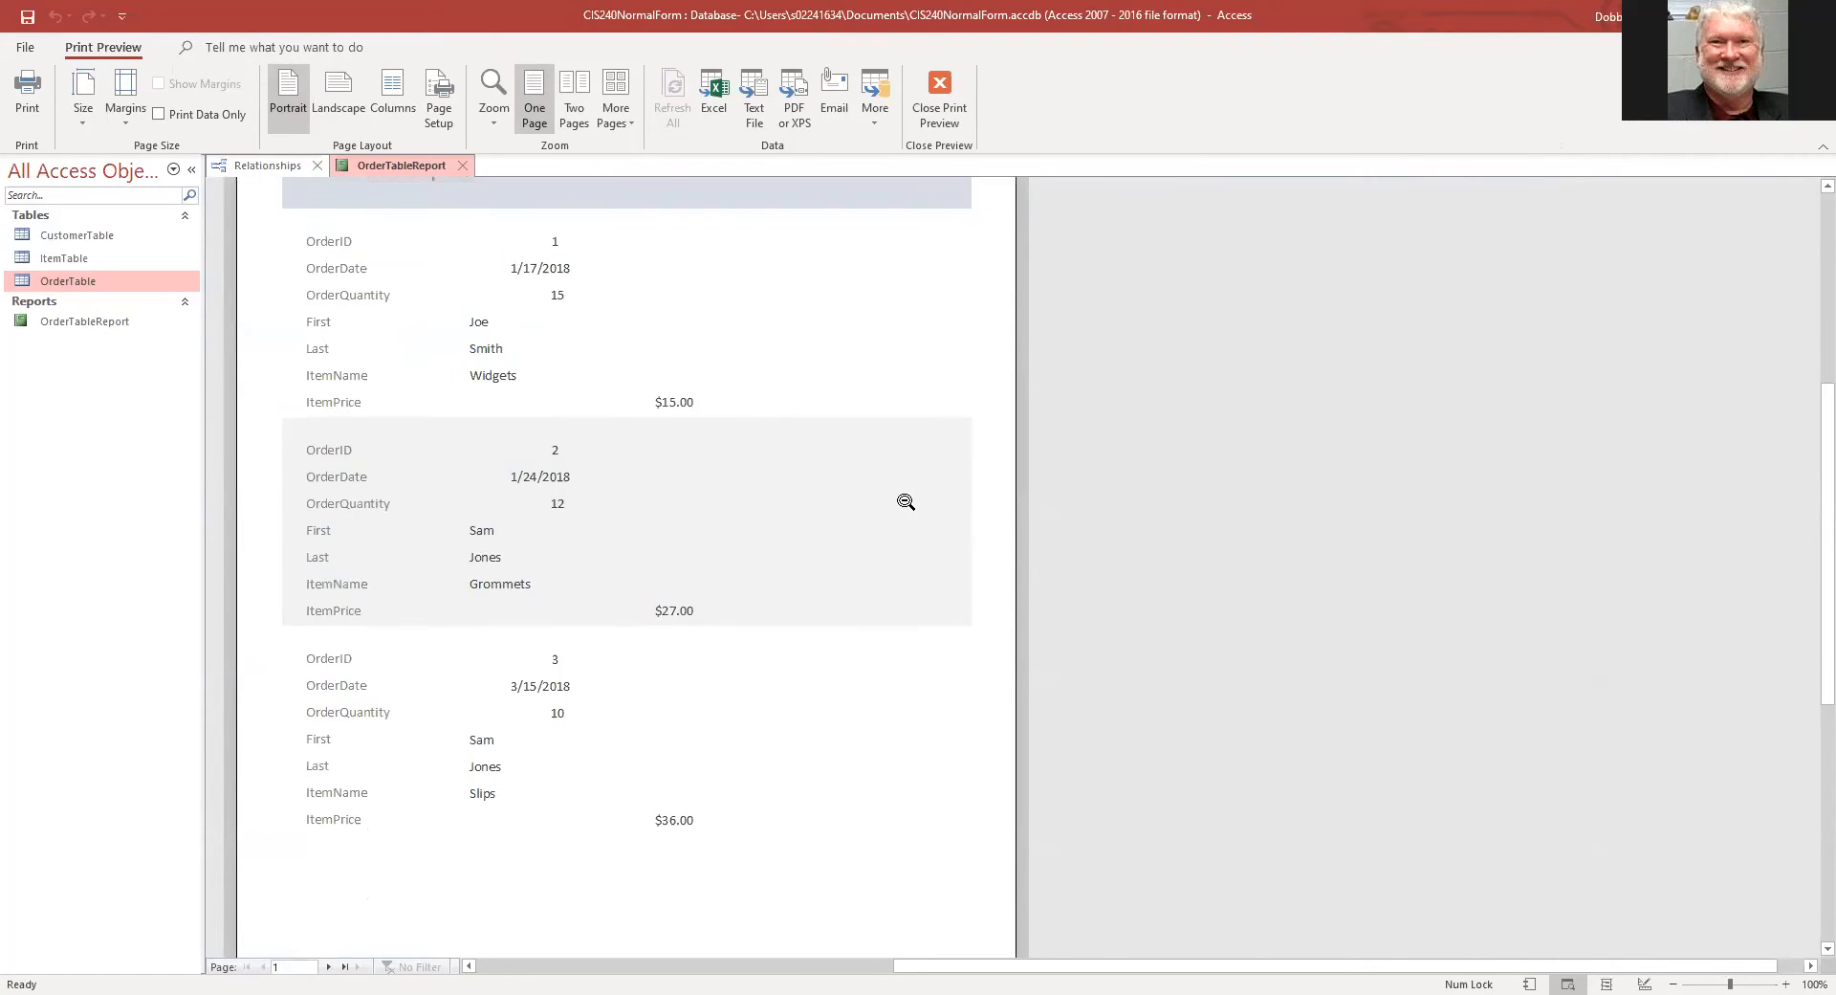
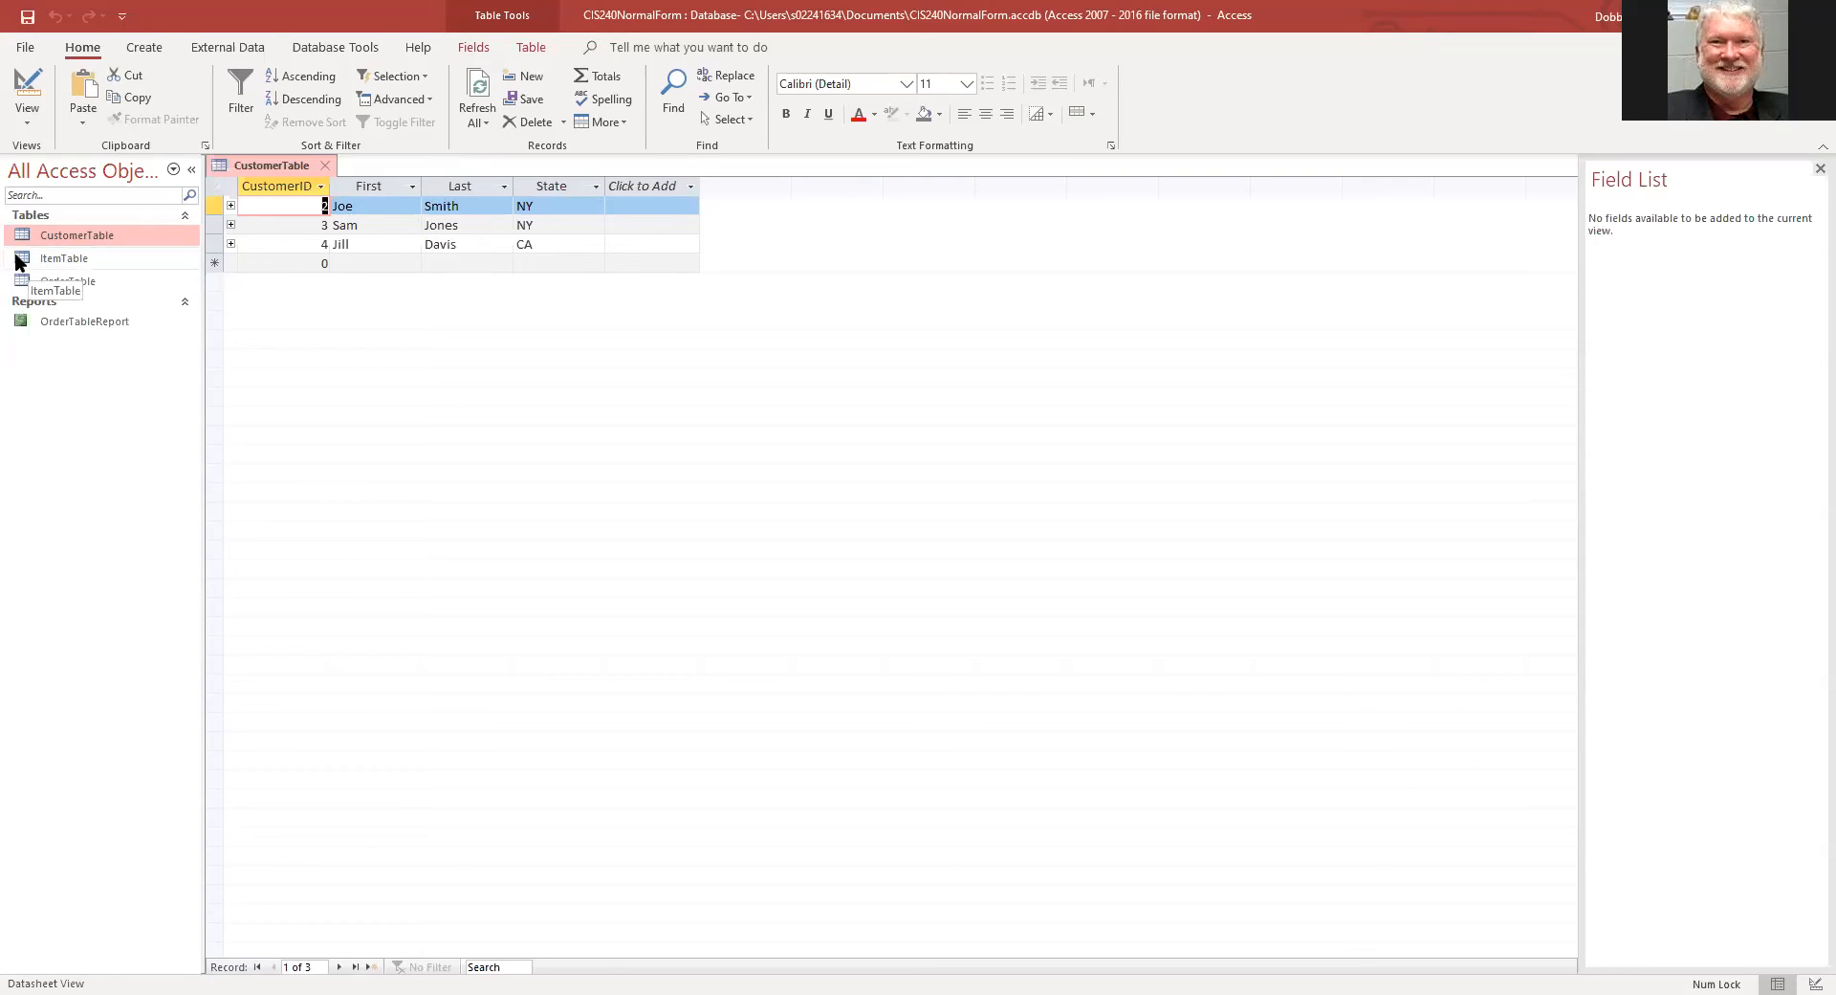
Step: Open the ItemTable and OrderTable datasheets to examine their records alongside CustomerTable
double_click(17, 260)
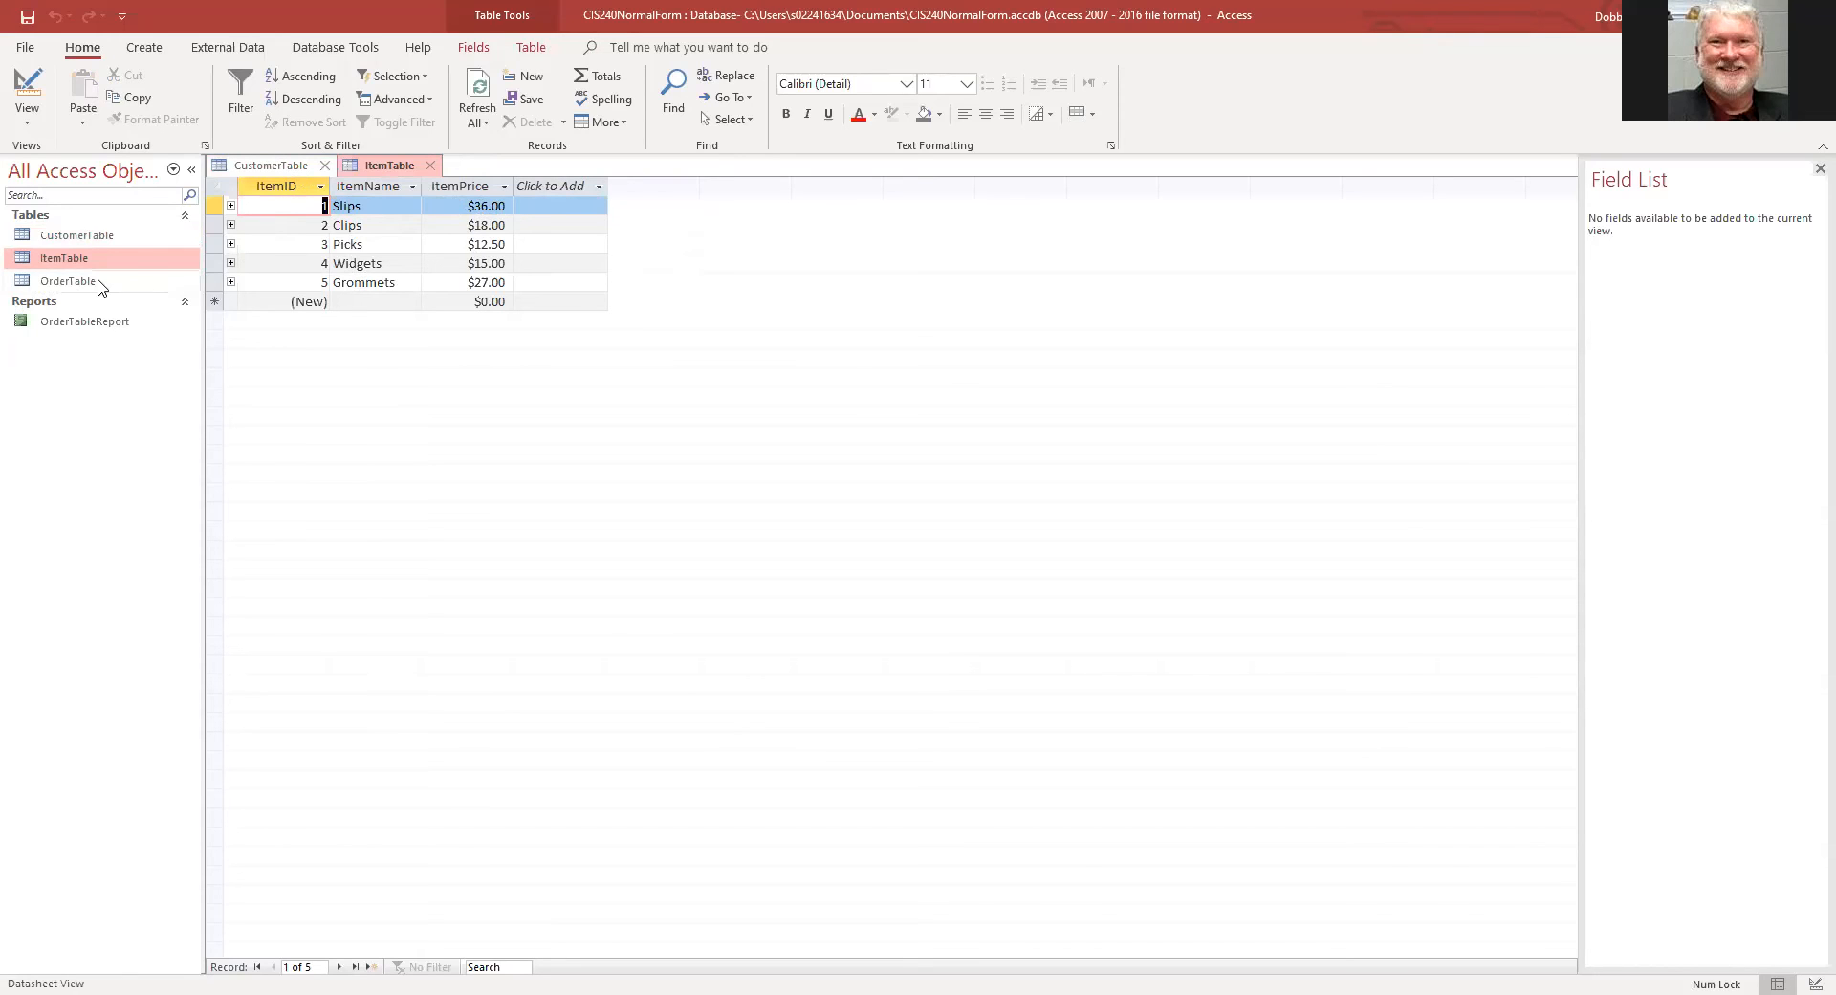
click(48, 285)
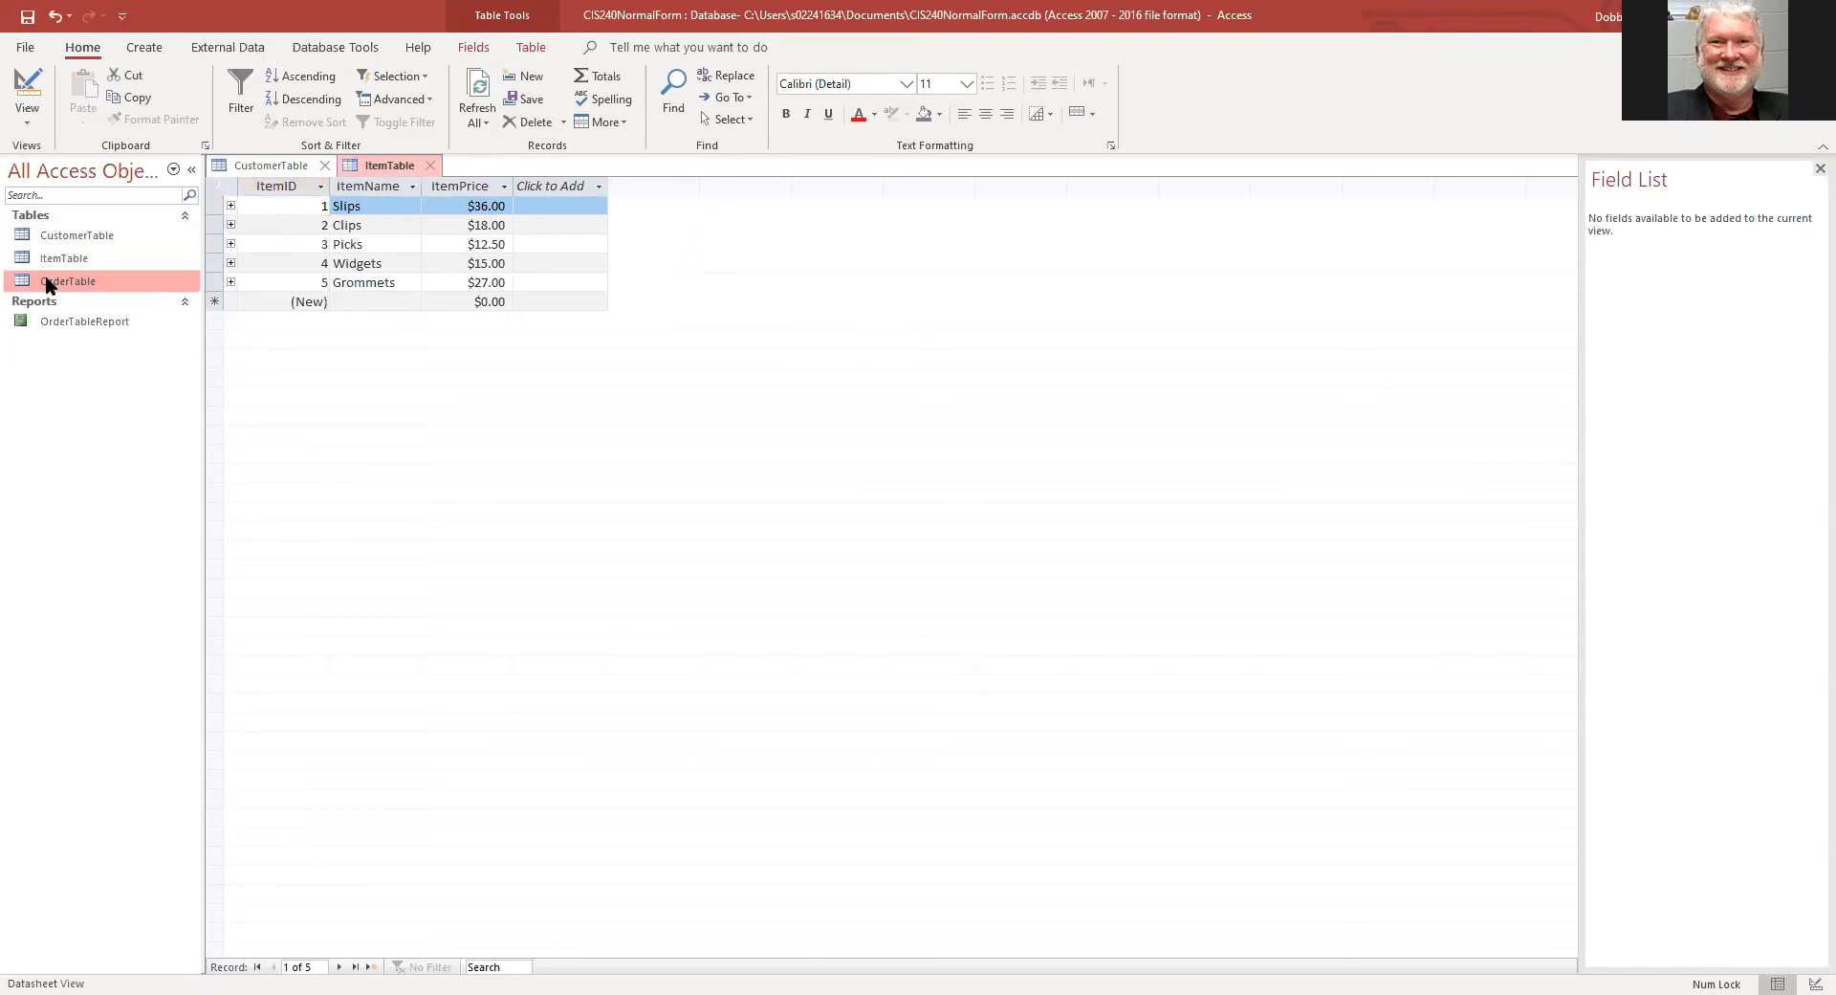
double_click(46, 283)
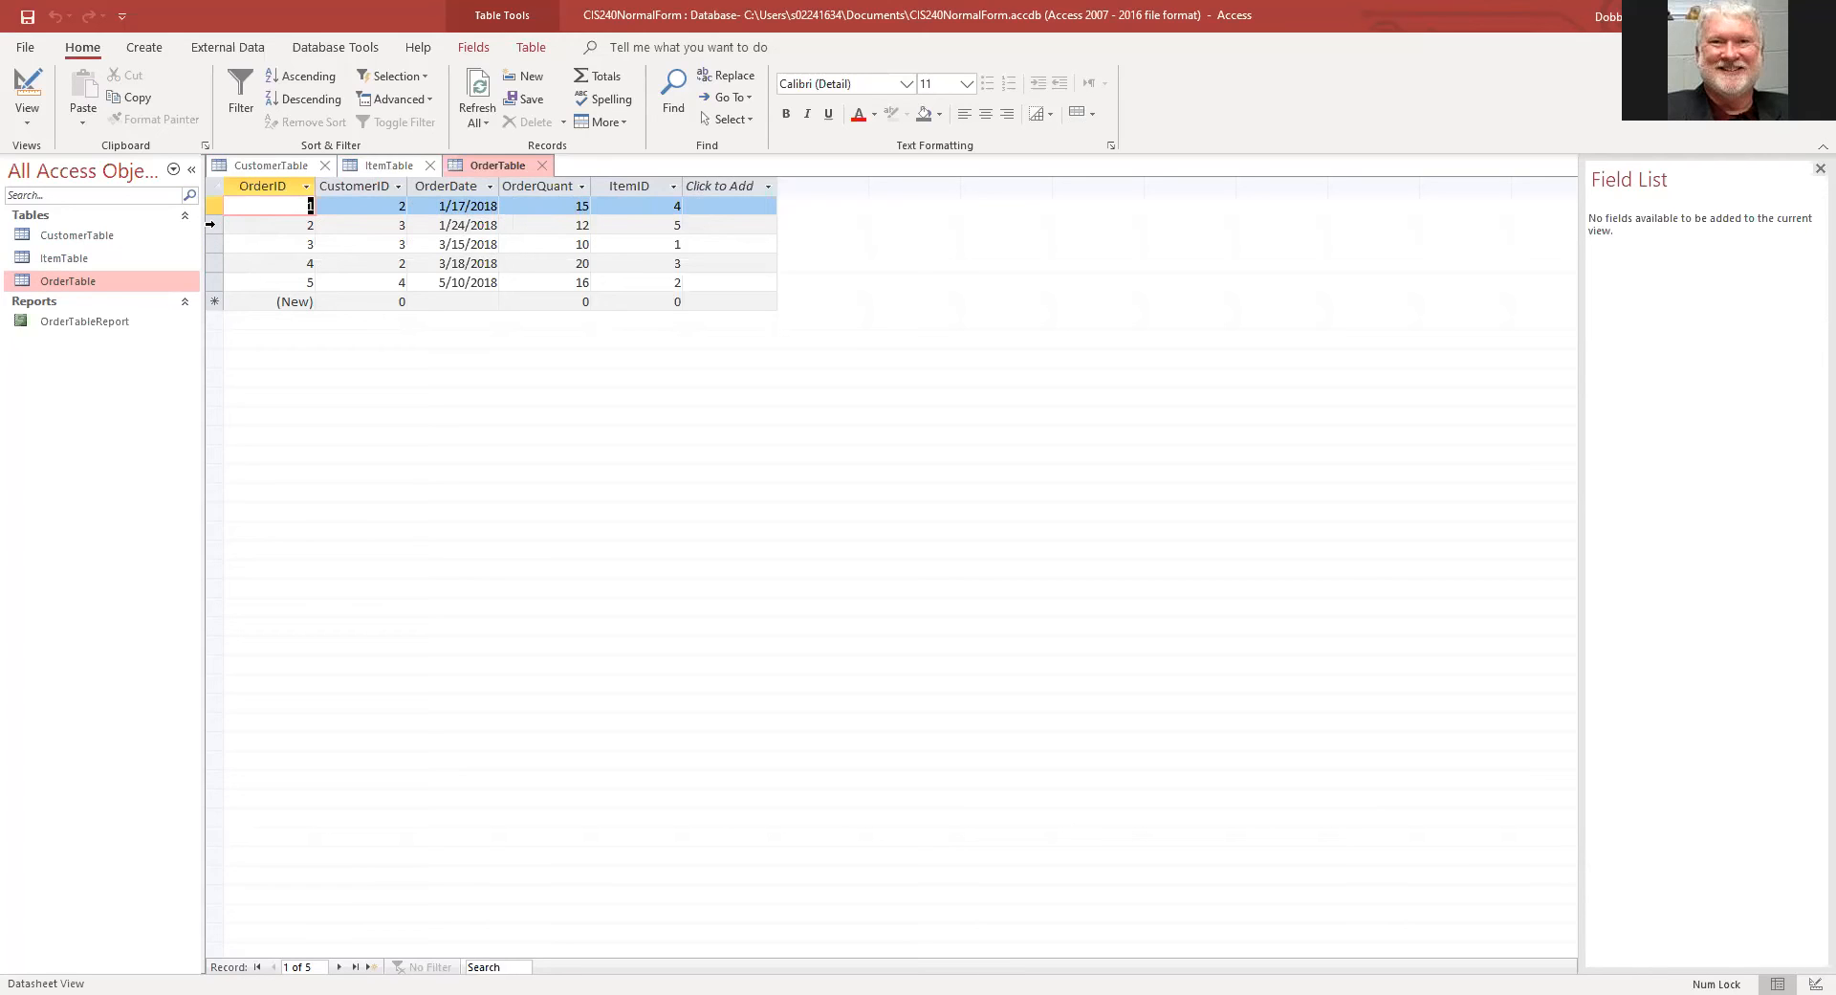
Step: Try to enter an OrderID manually in a new OrderTable record
click(211, 225)
right_click(212, 227)
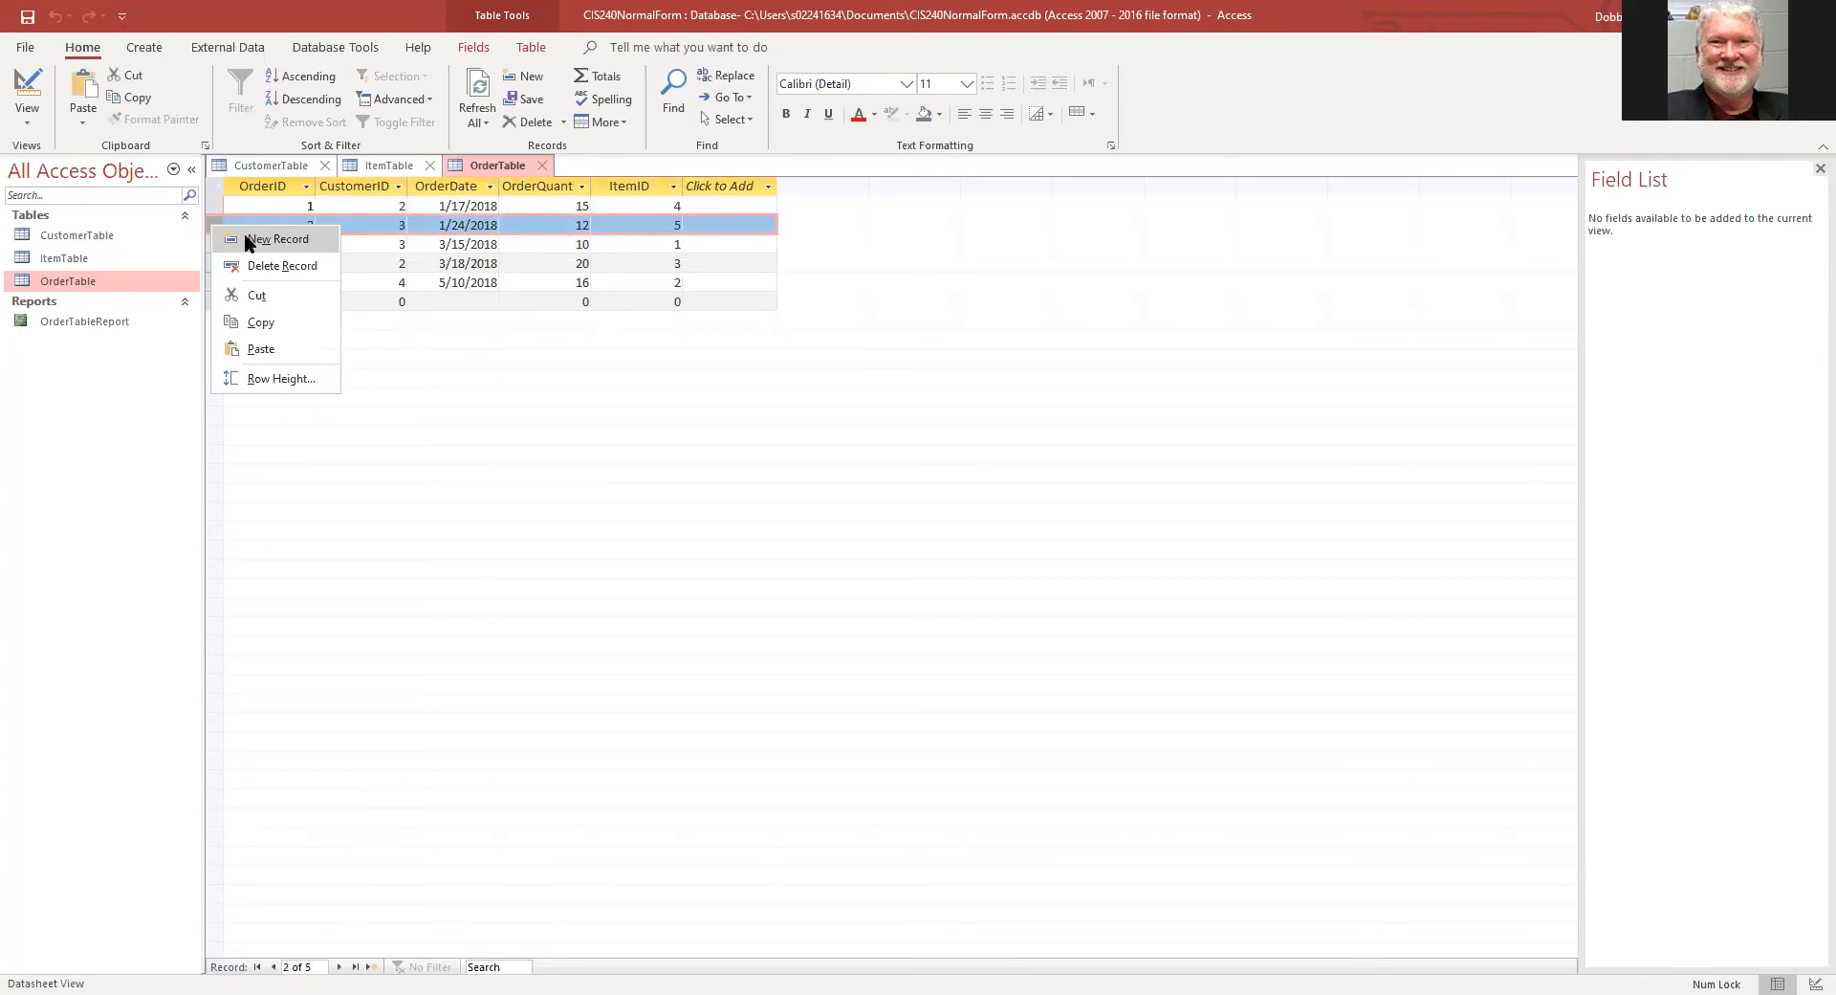
click(273, 239)
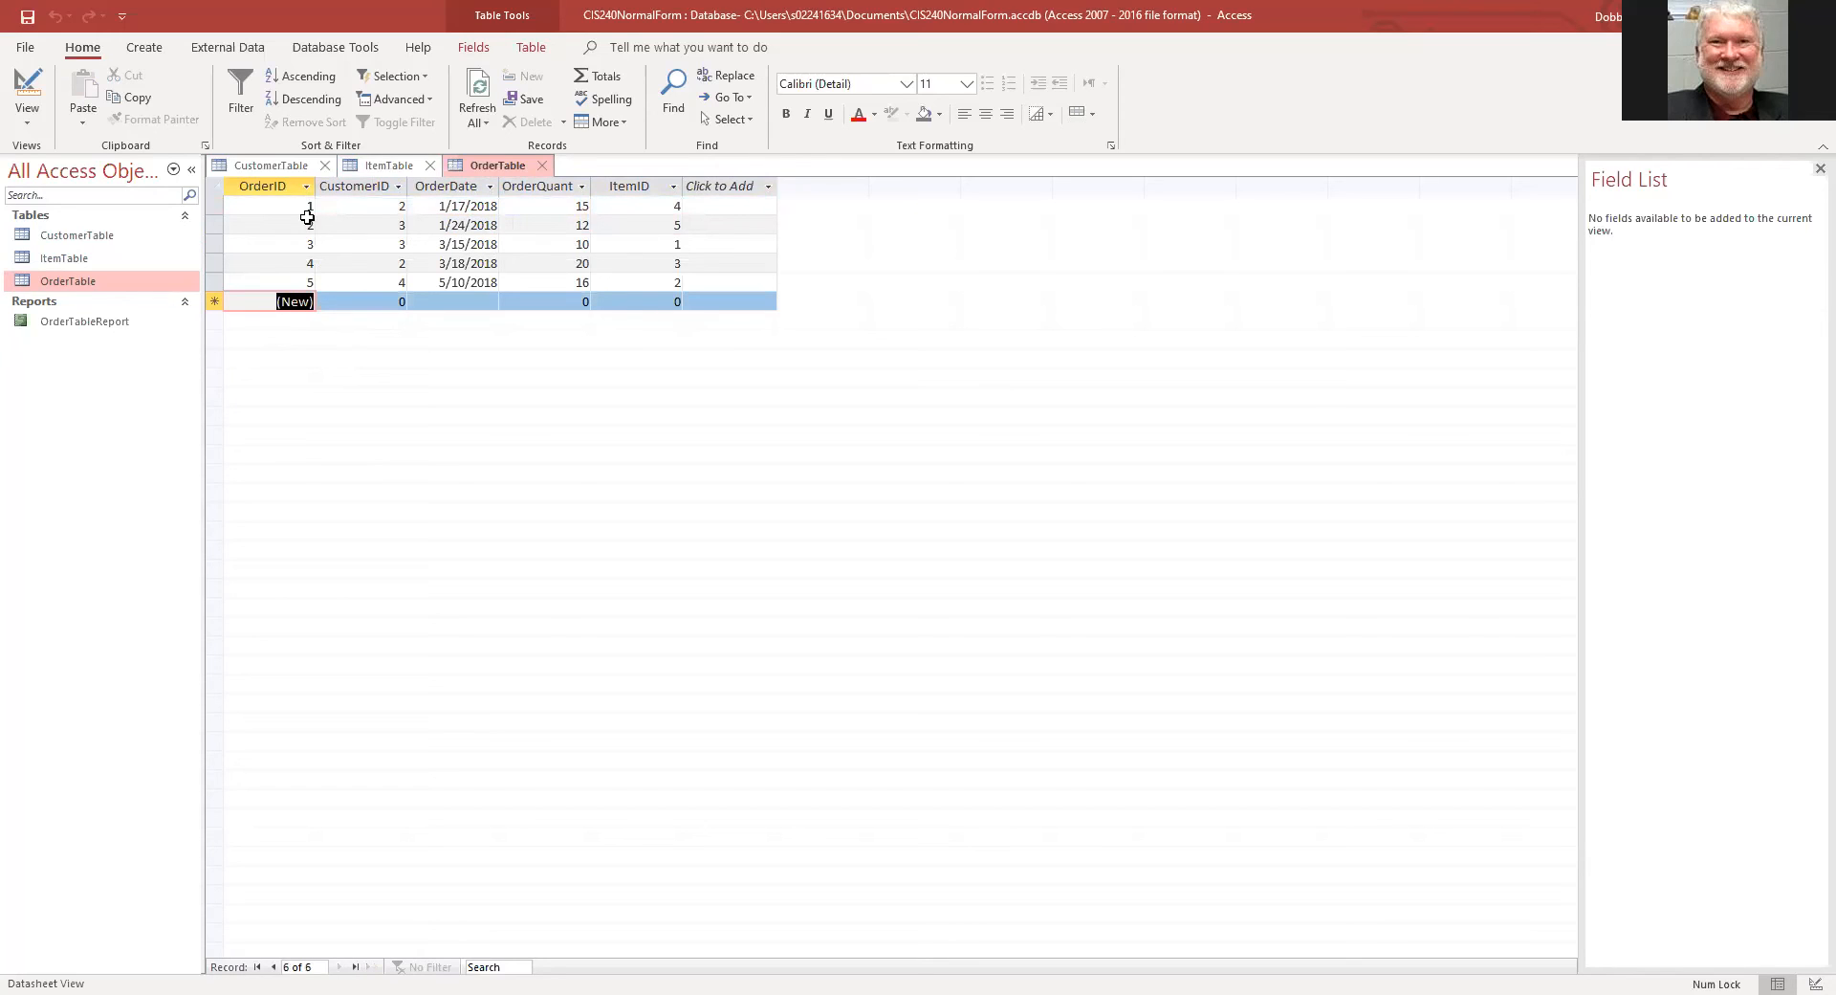
text(6)
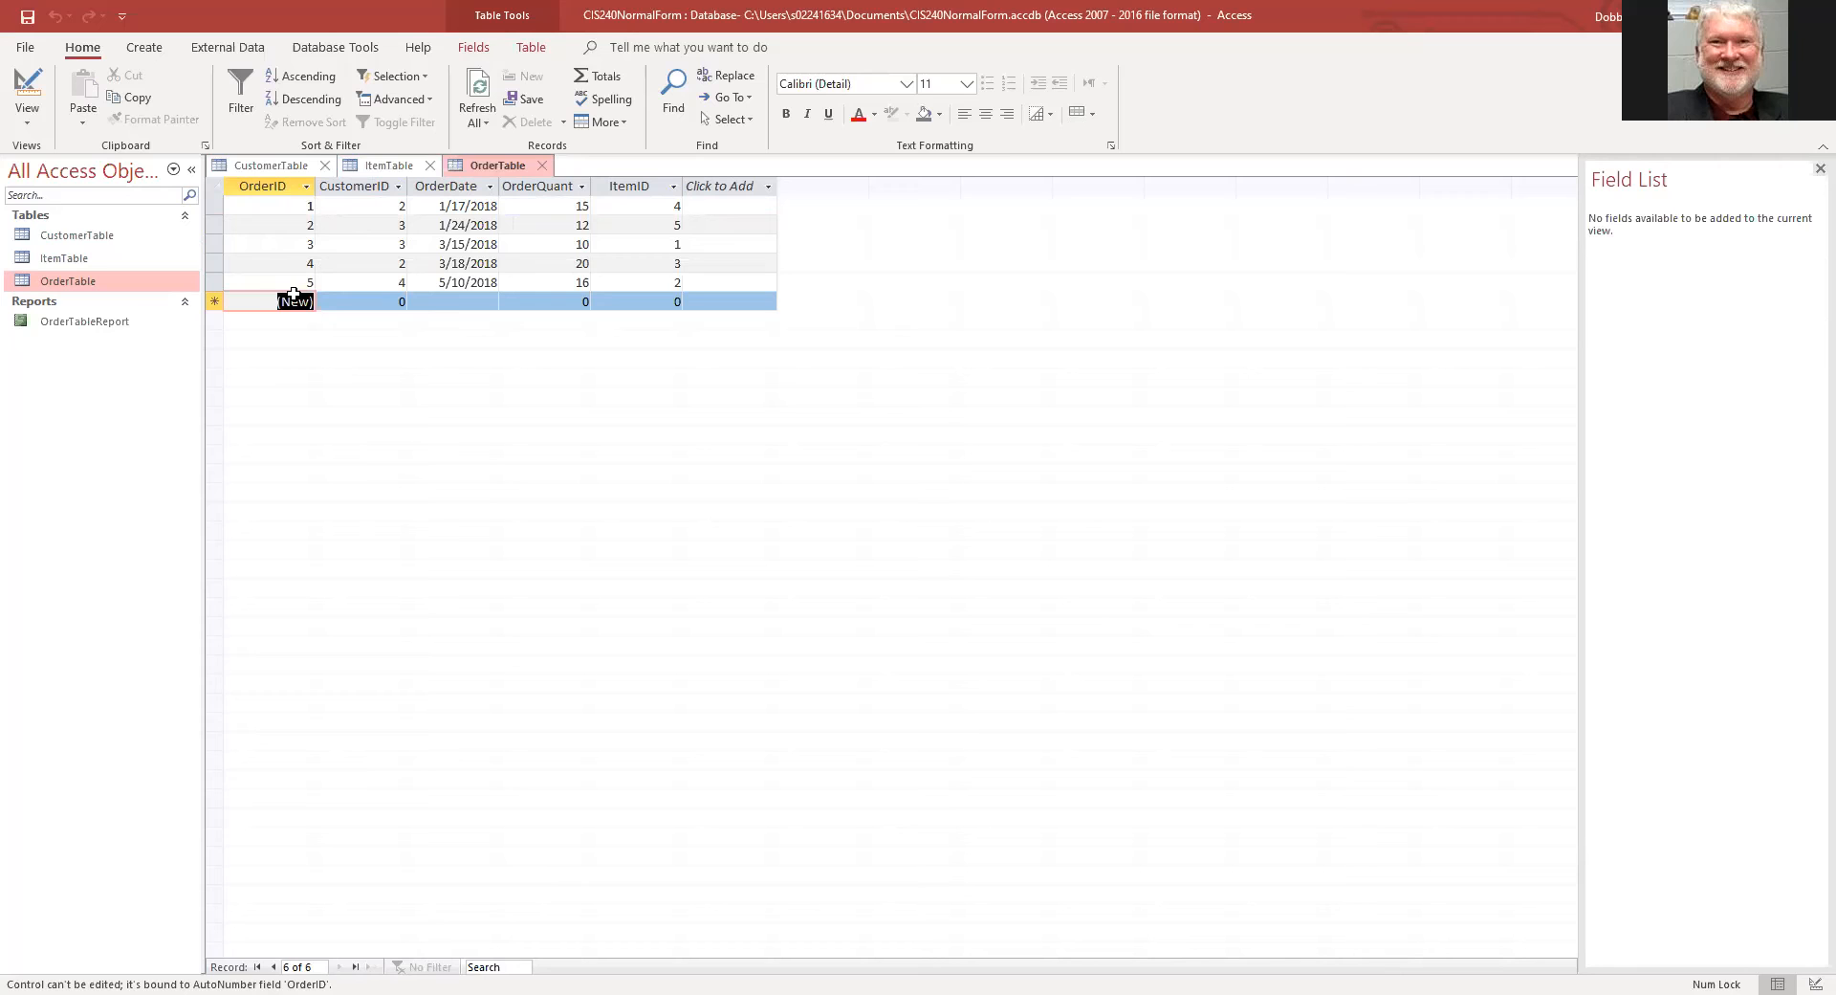
Step: Change the OrderID field's data type to Number in OrderTable's design, save the table and return to its datasheet
click(28, 86)
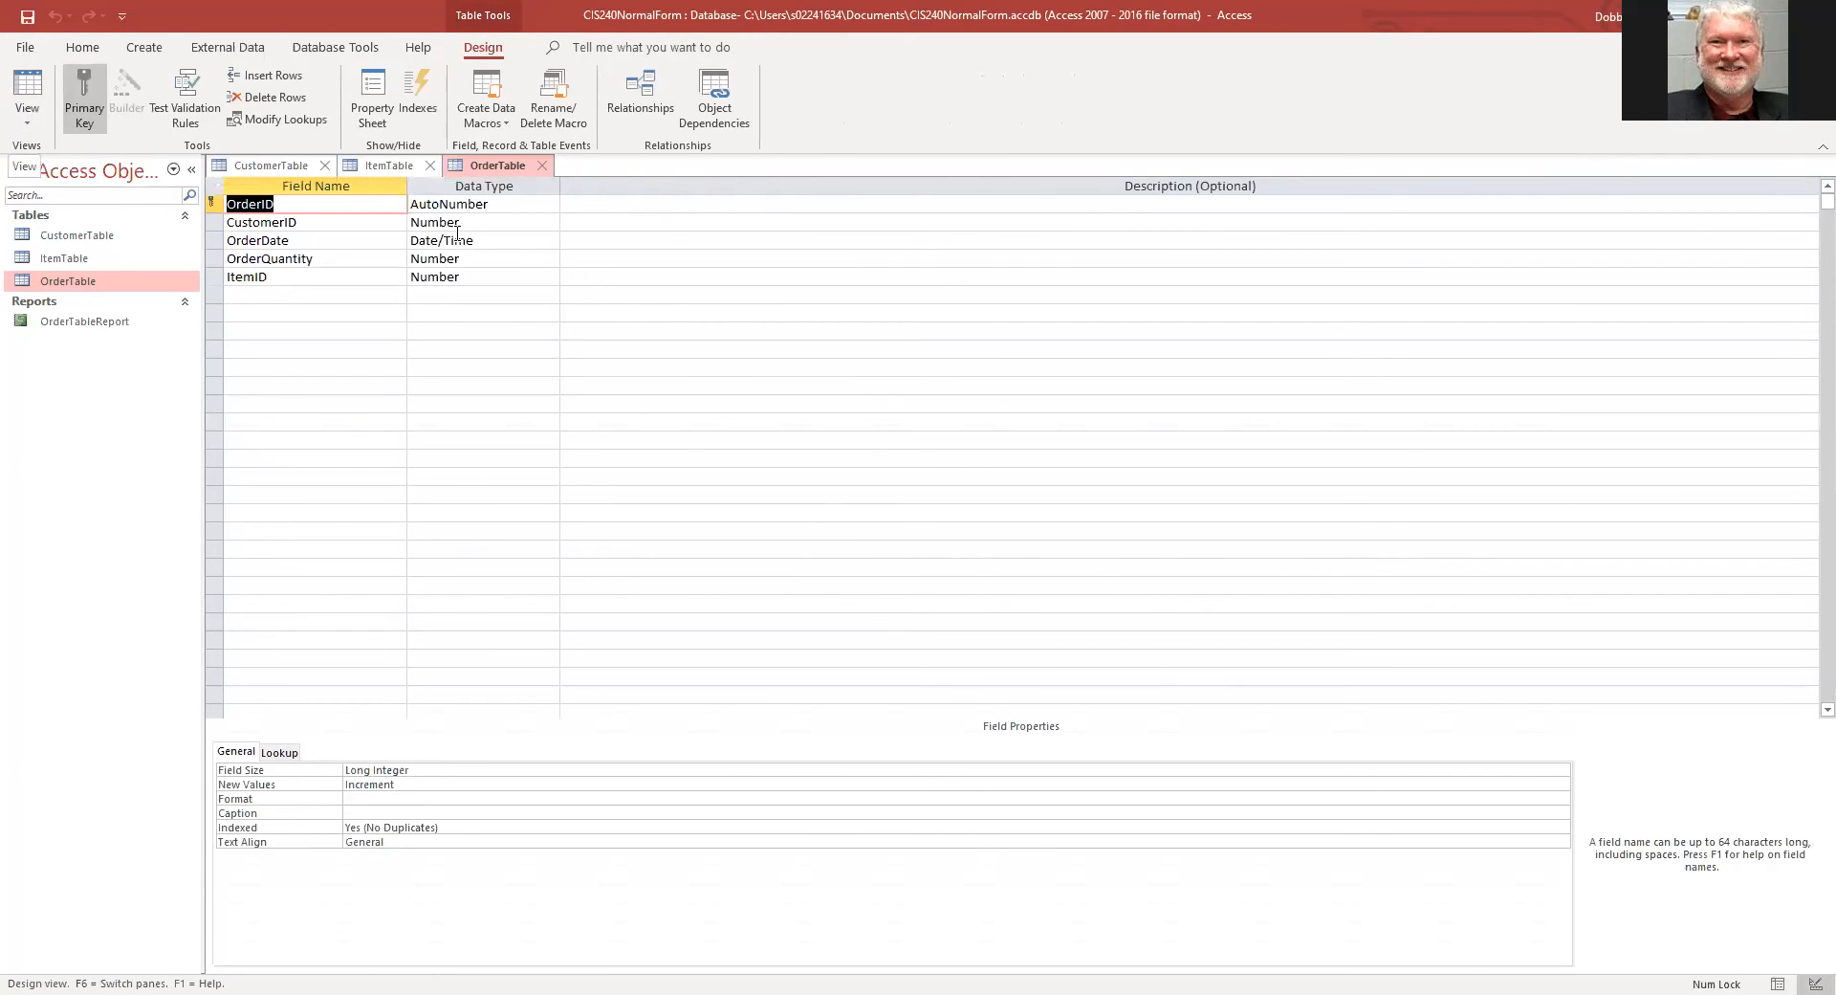
click(479, 203)
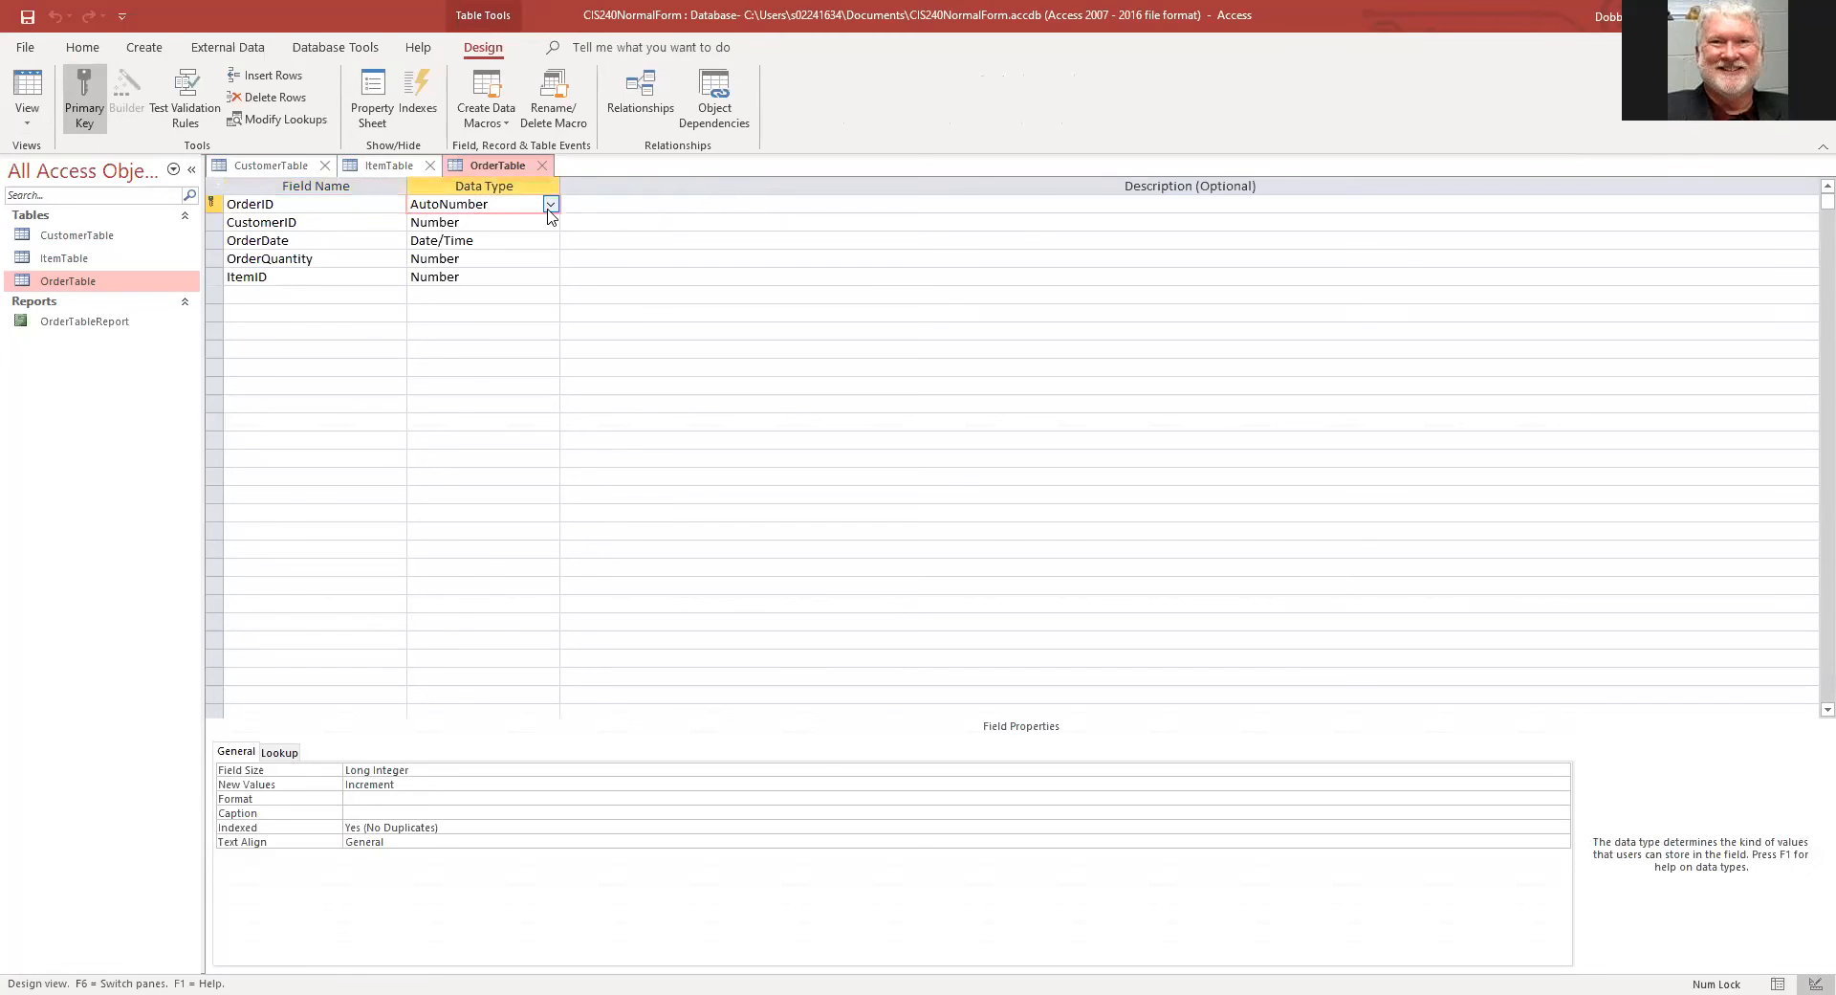
click(550, 204)
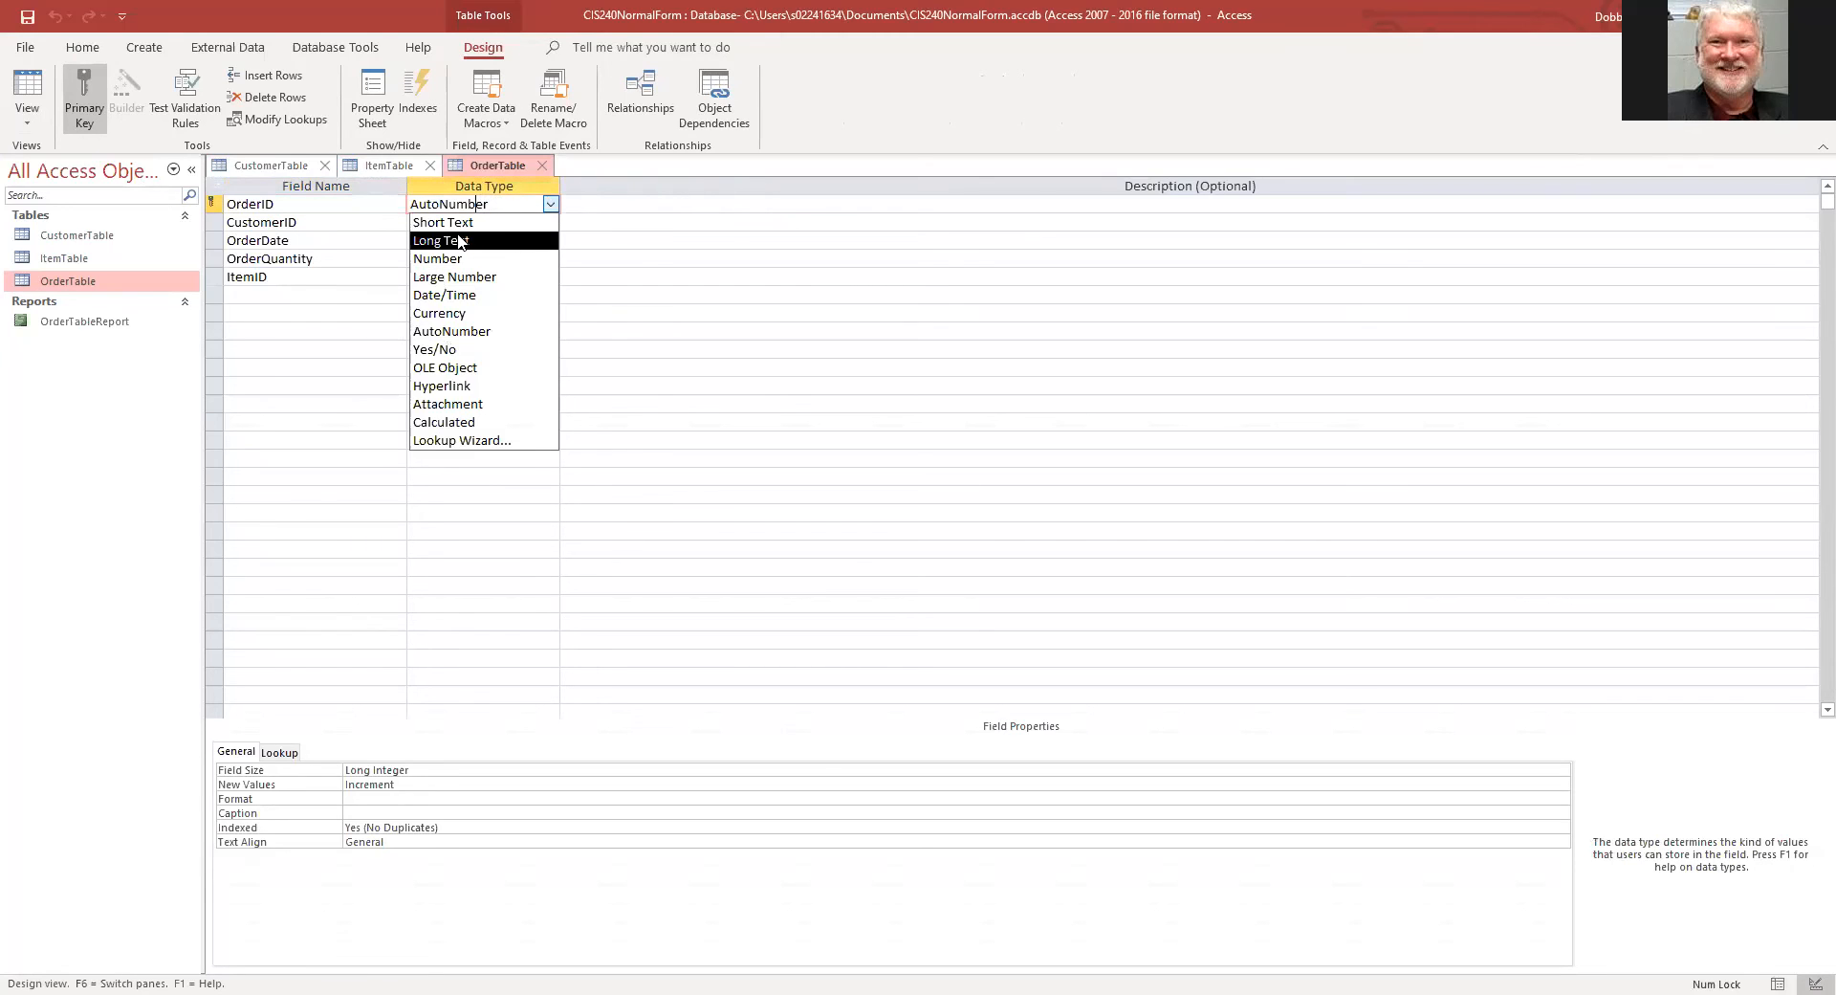
click(437, 259)
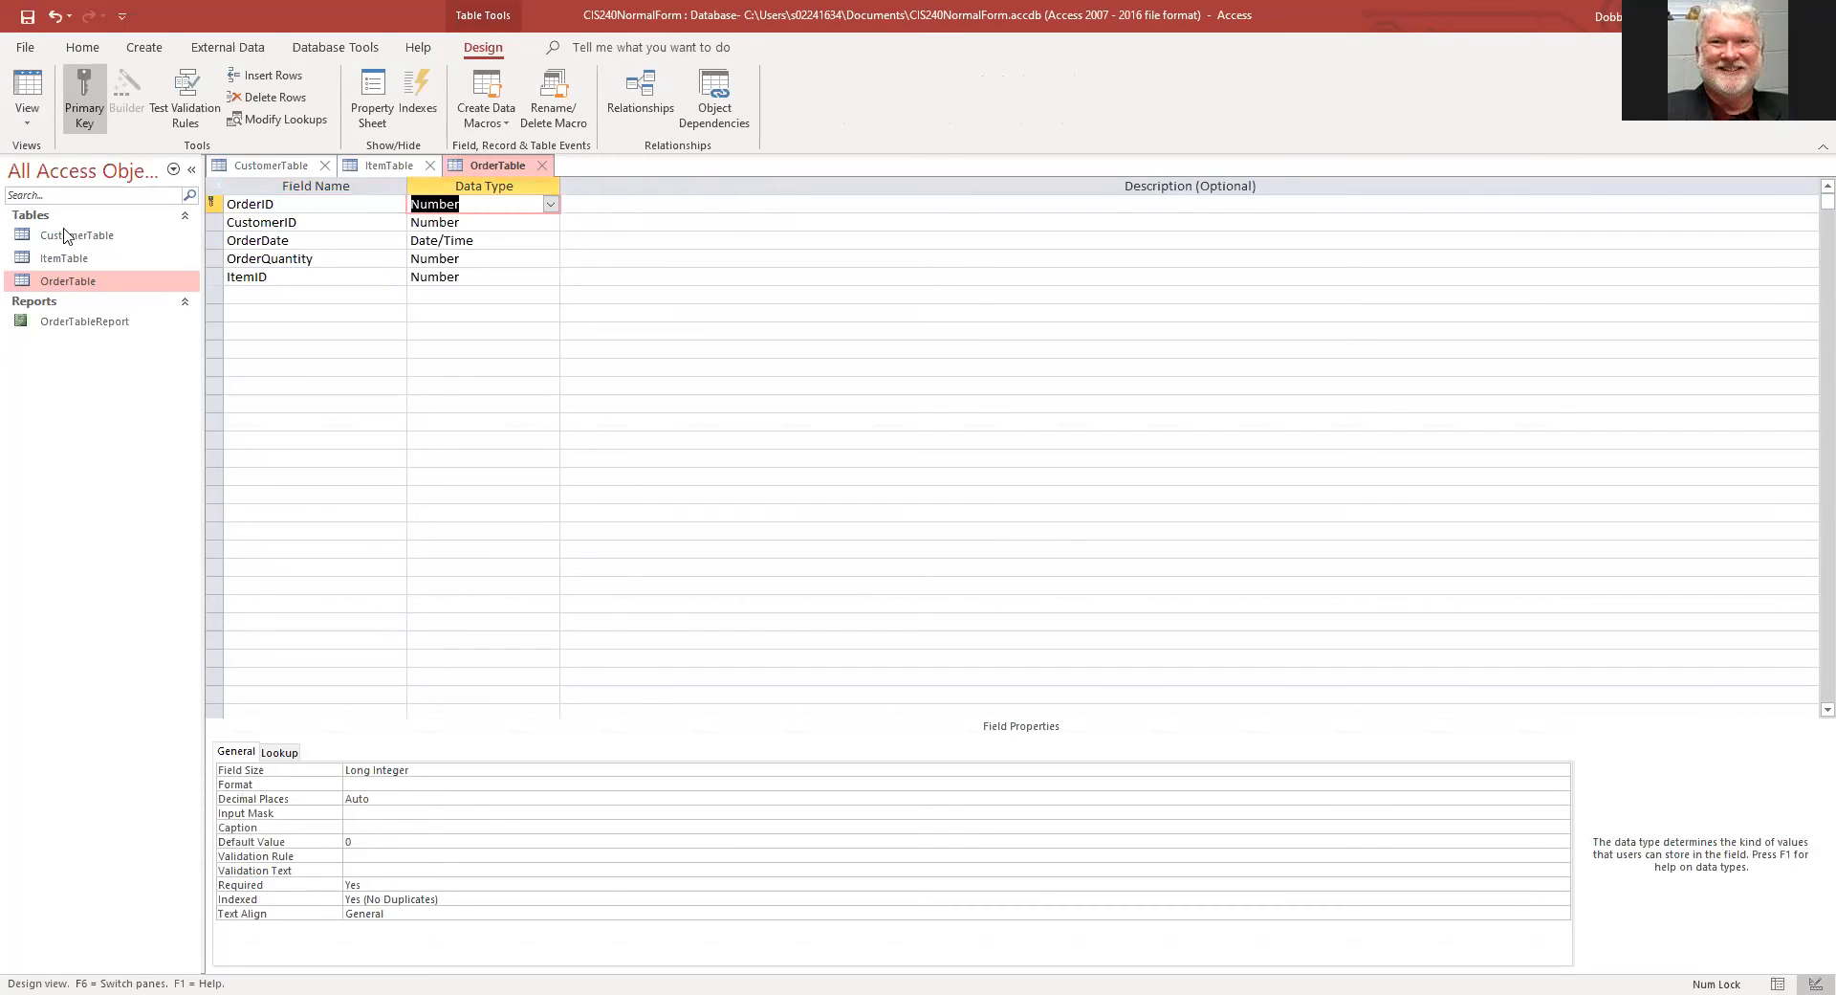
click(23, 84)
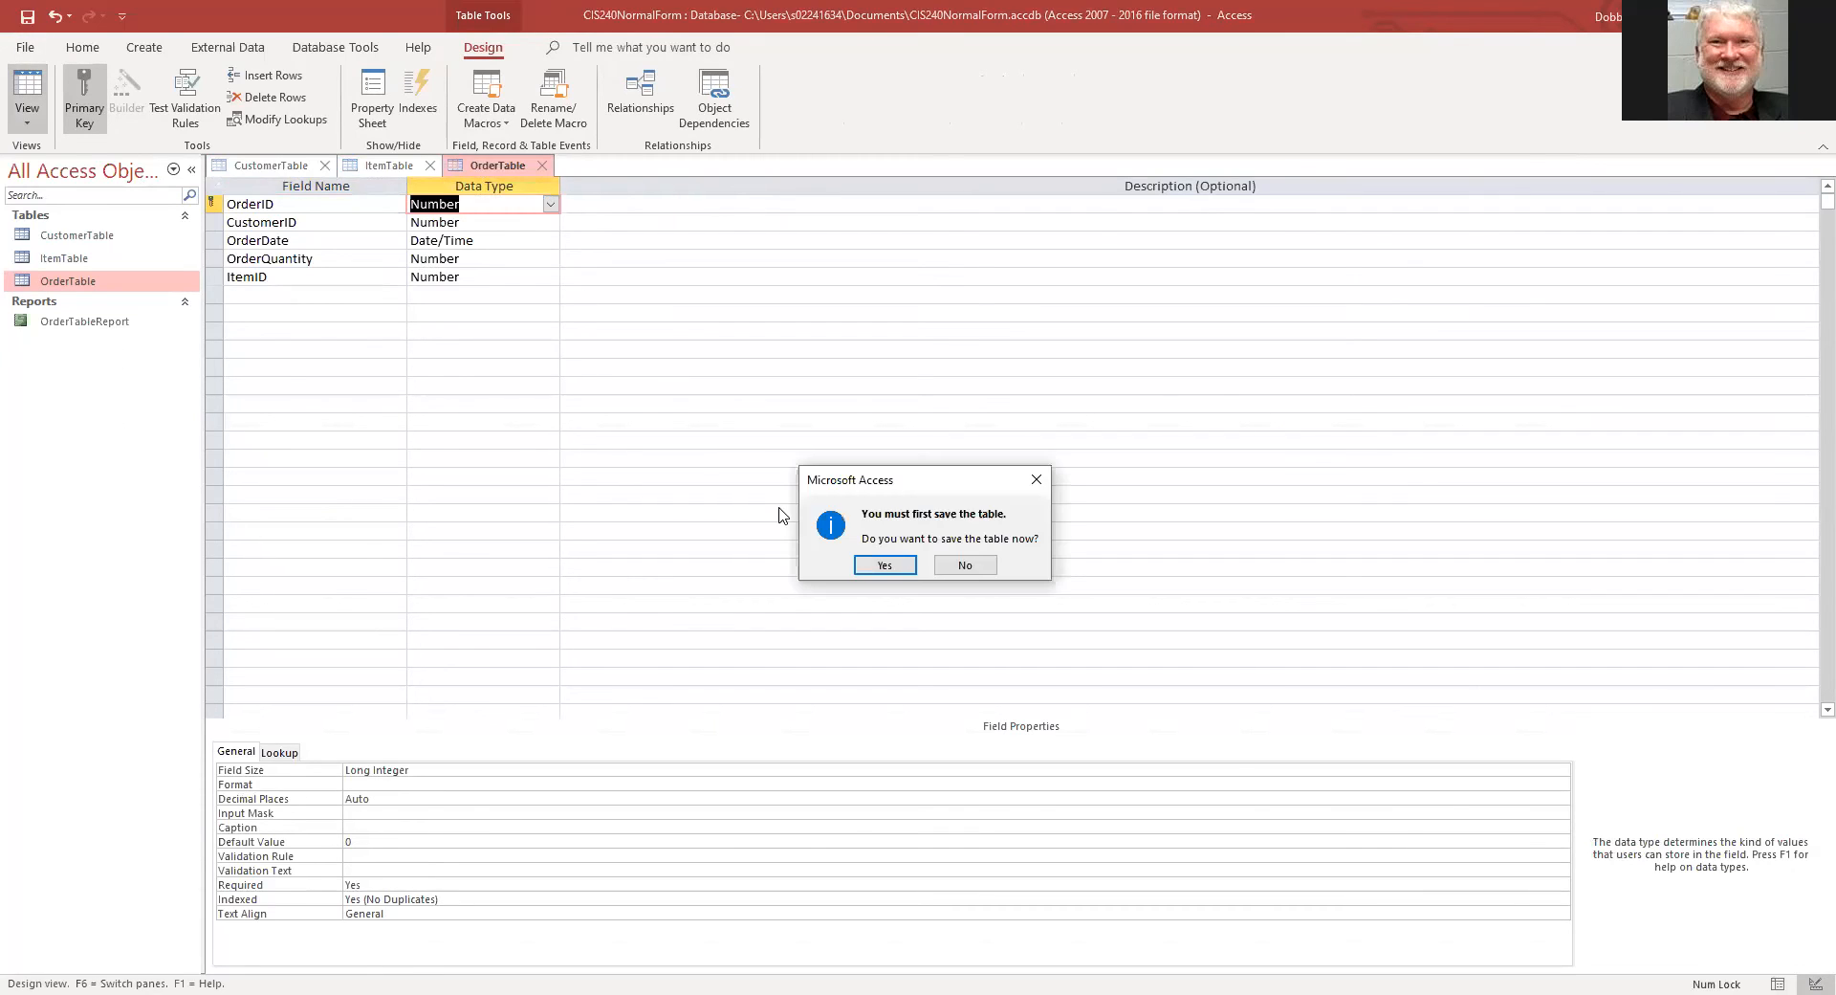
click(882, 566)
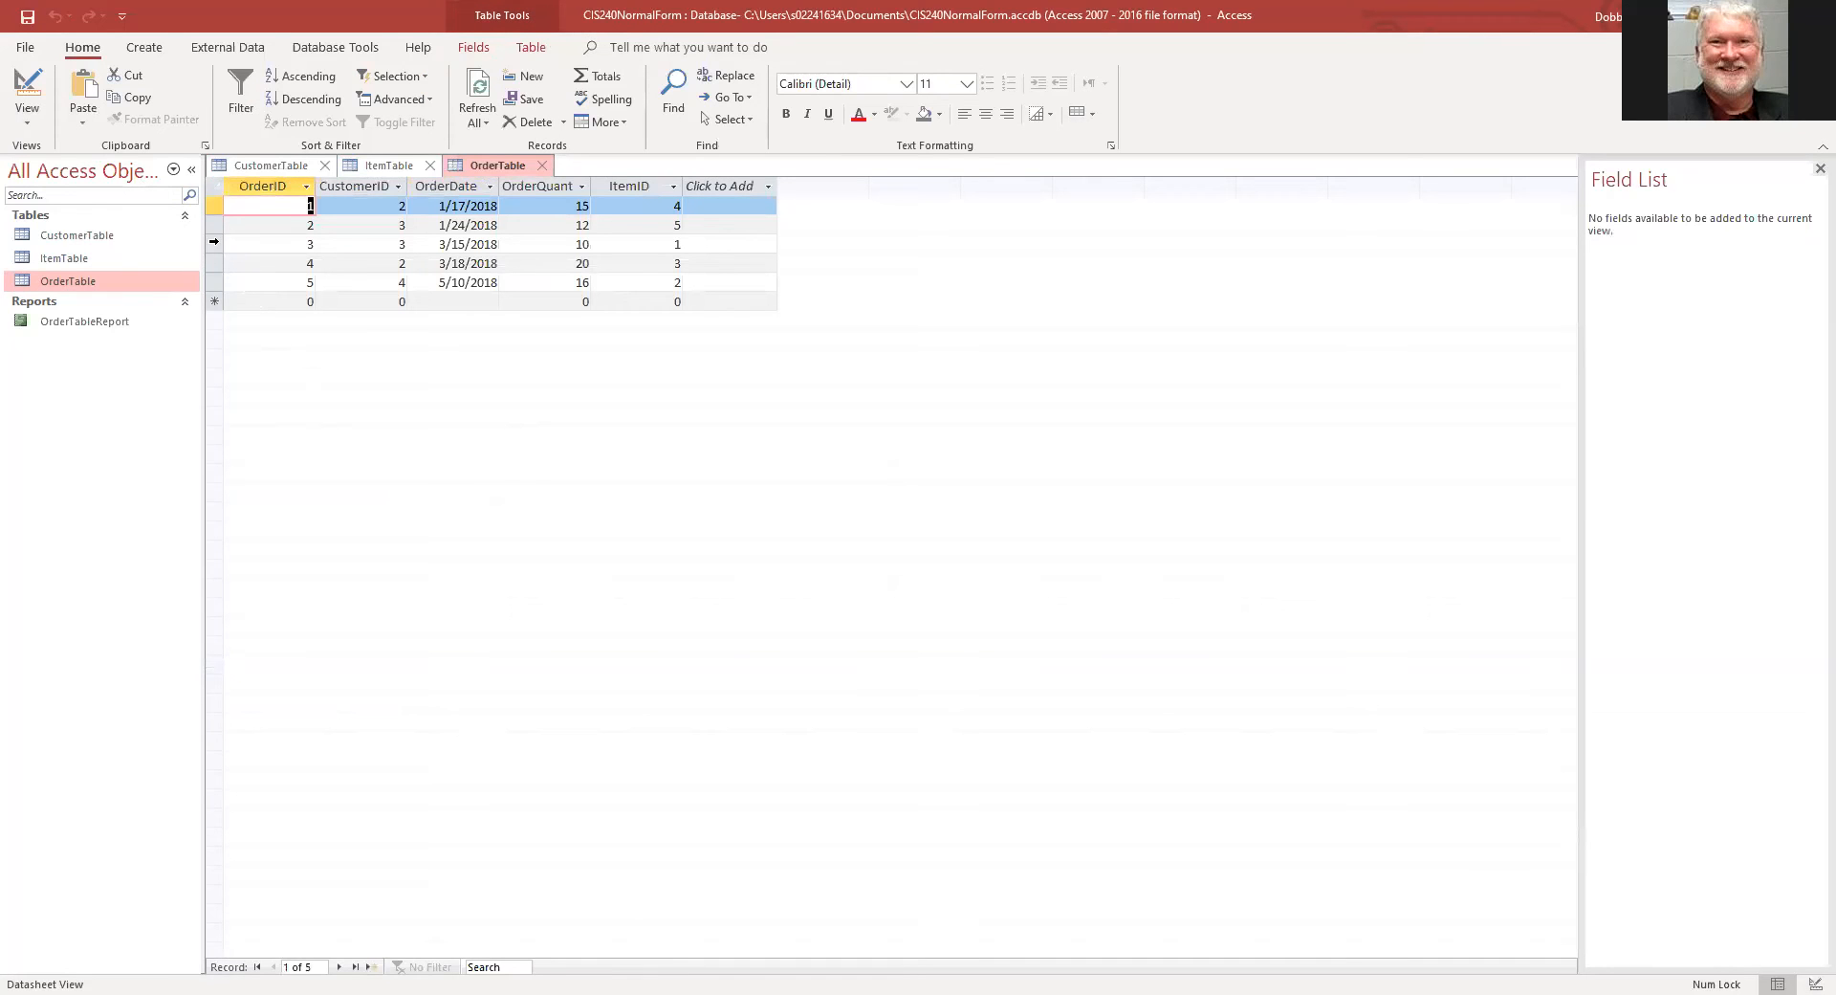
Step: Start a new OrderTable record with OrderID 1, CustomerID 2 and OrderDate 1/17/2018
click(211, 224)
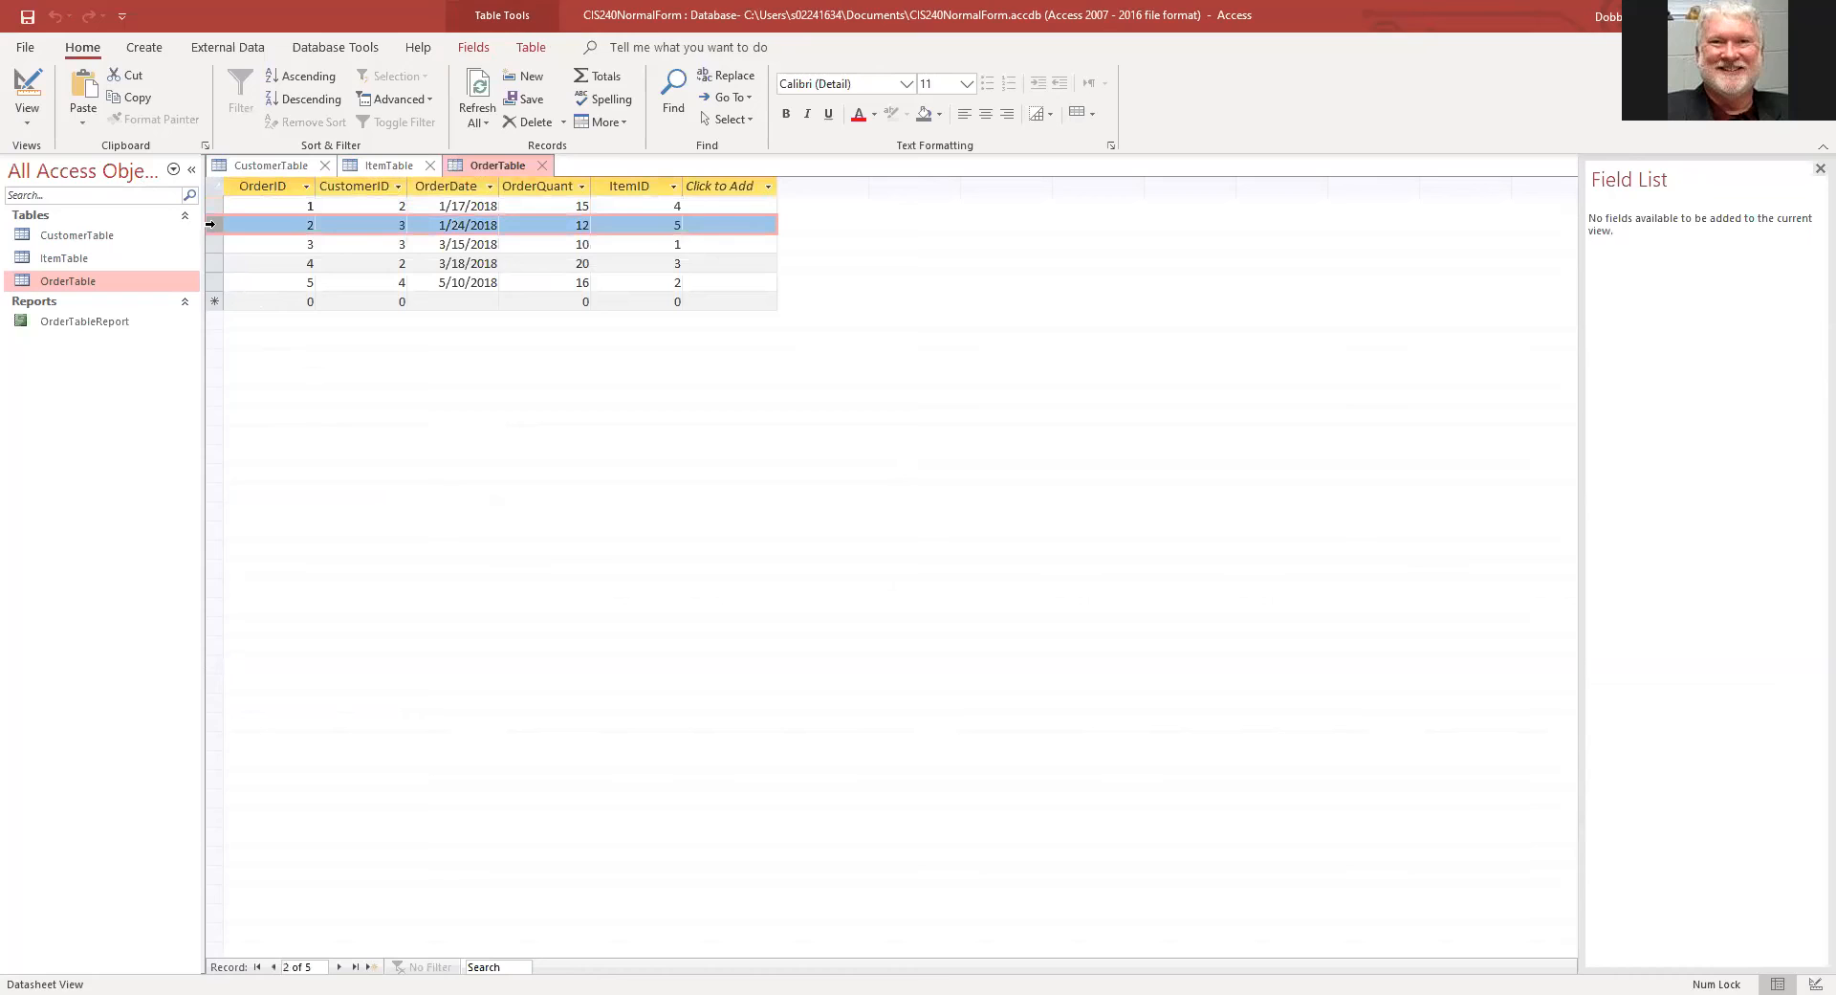
right_click(212, 226)
click(277, 238)
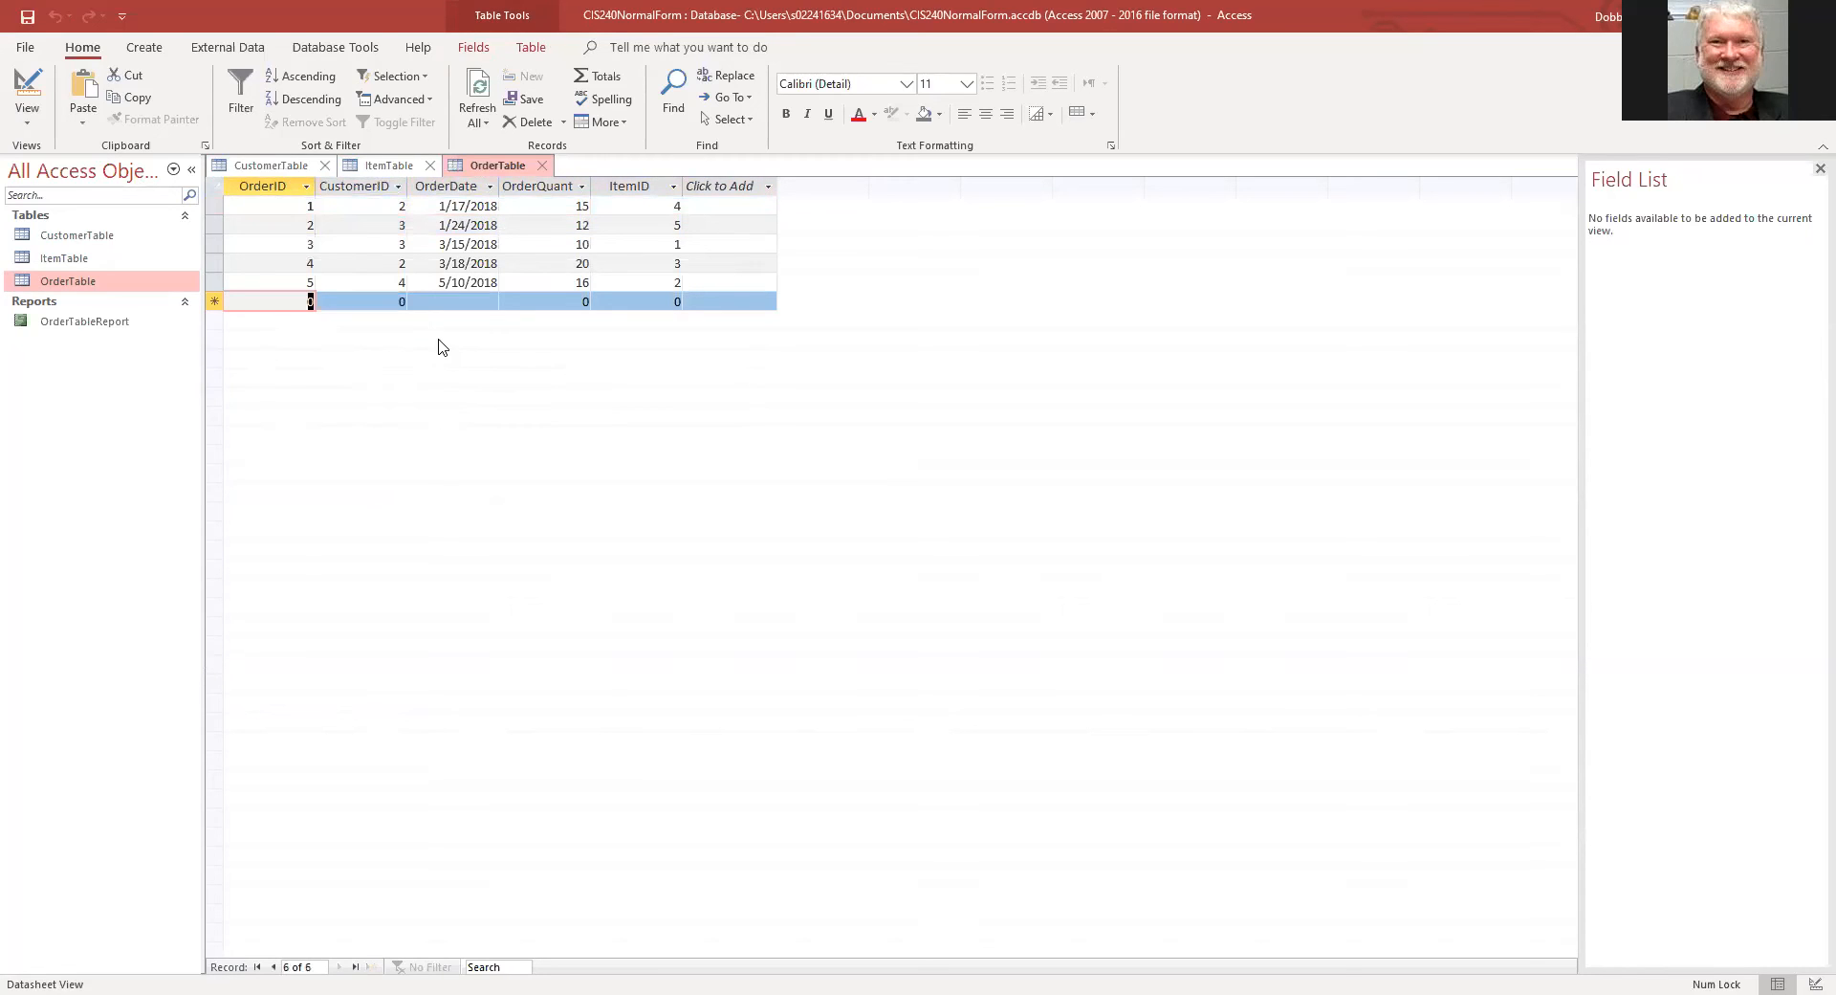
text(1)
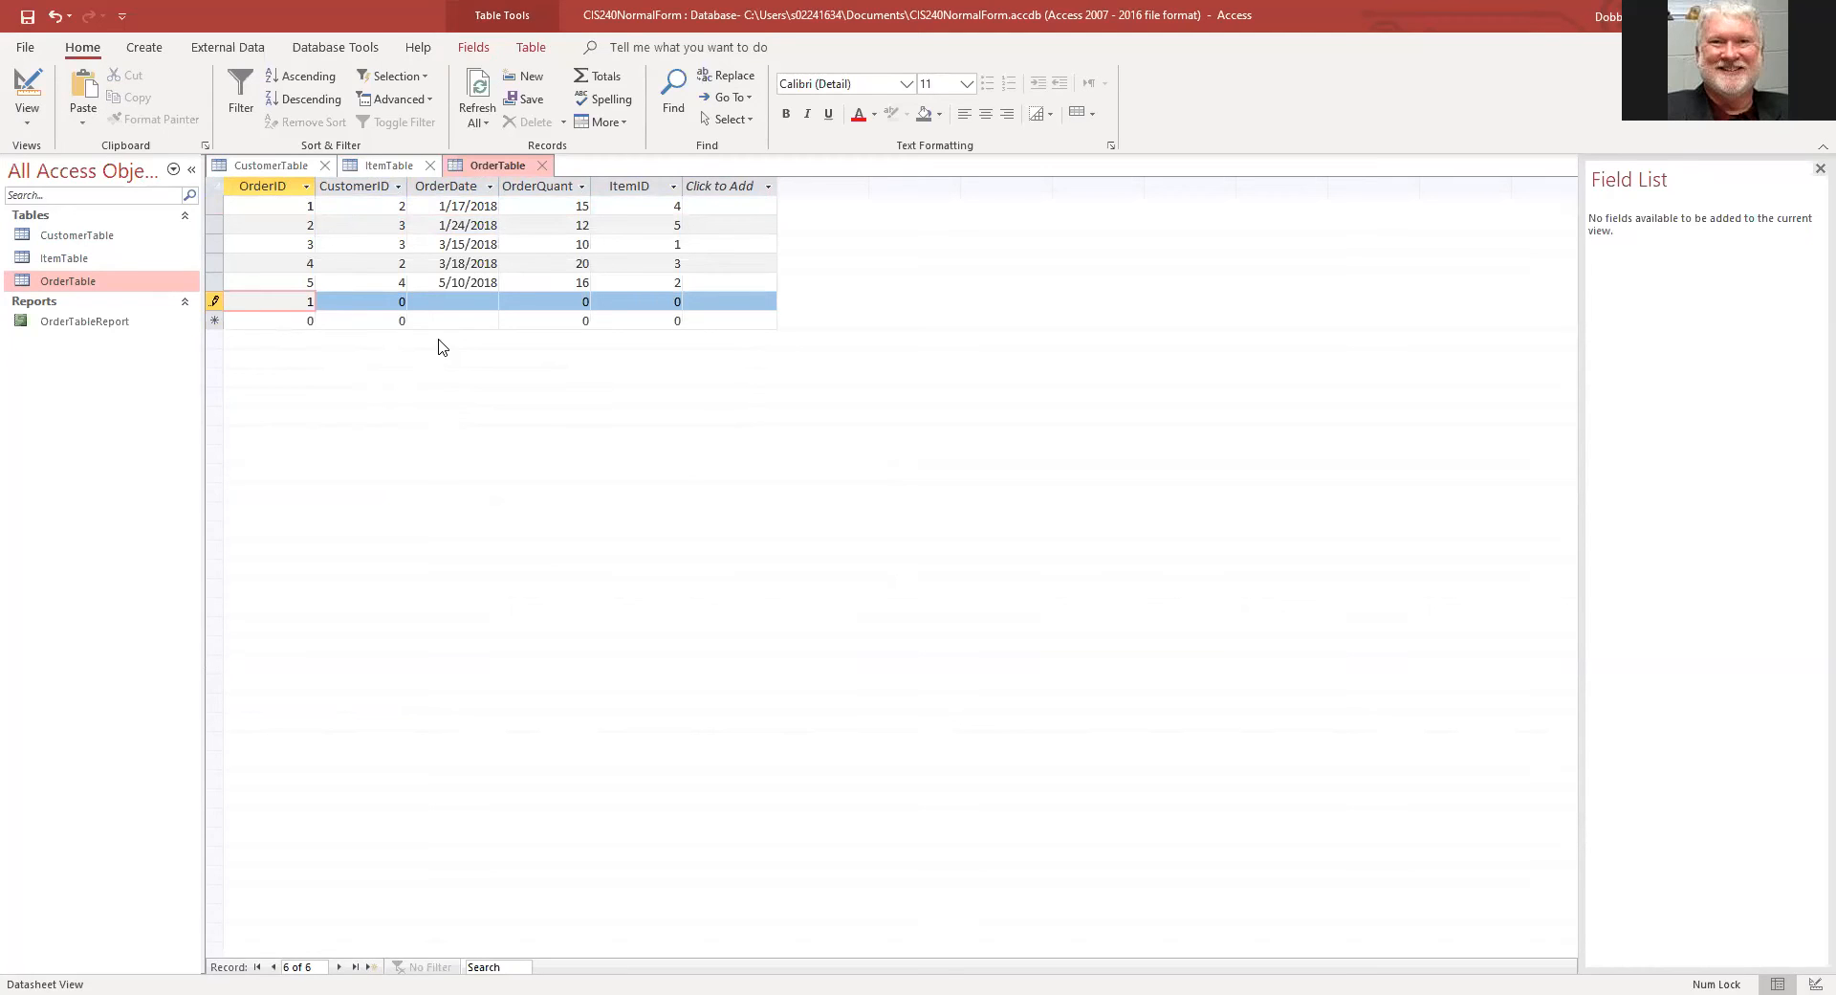
key(Tab)
text(2)
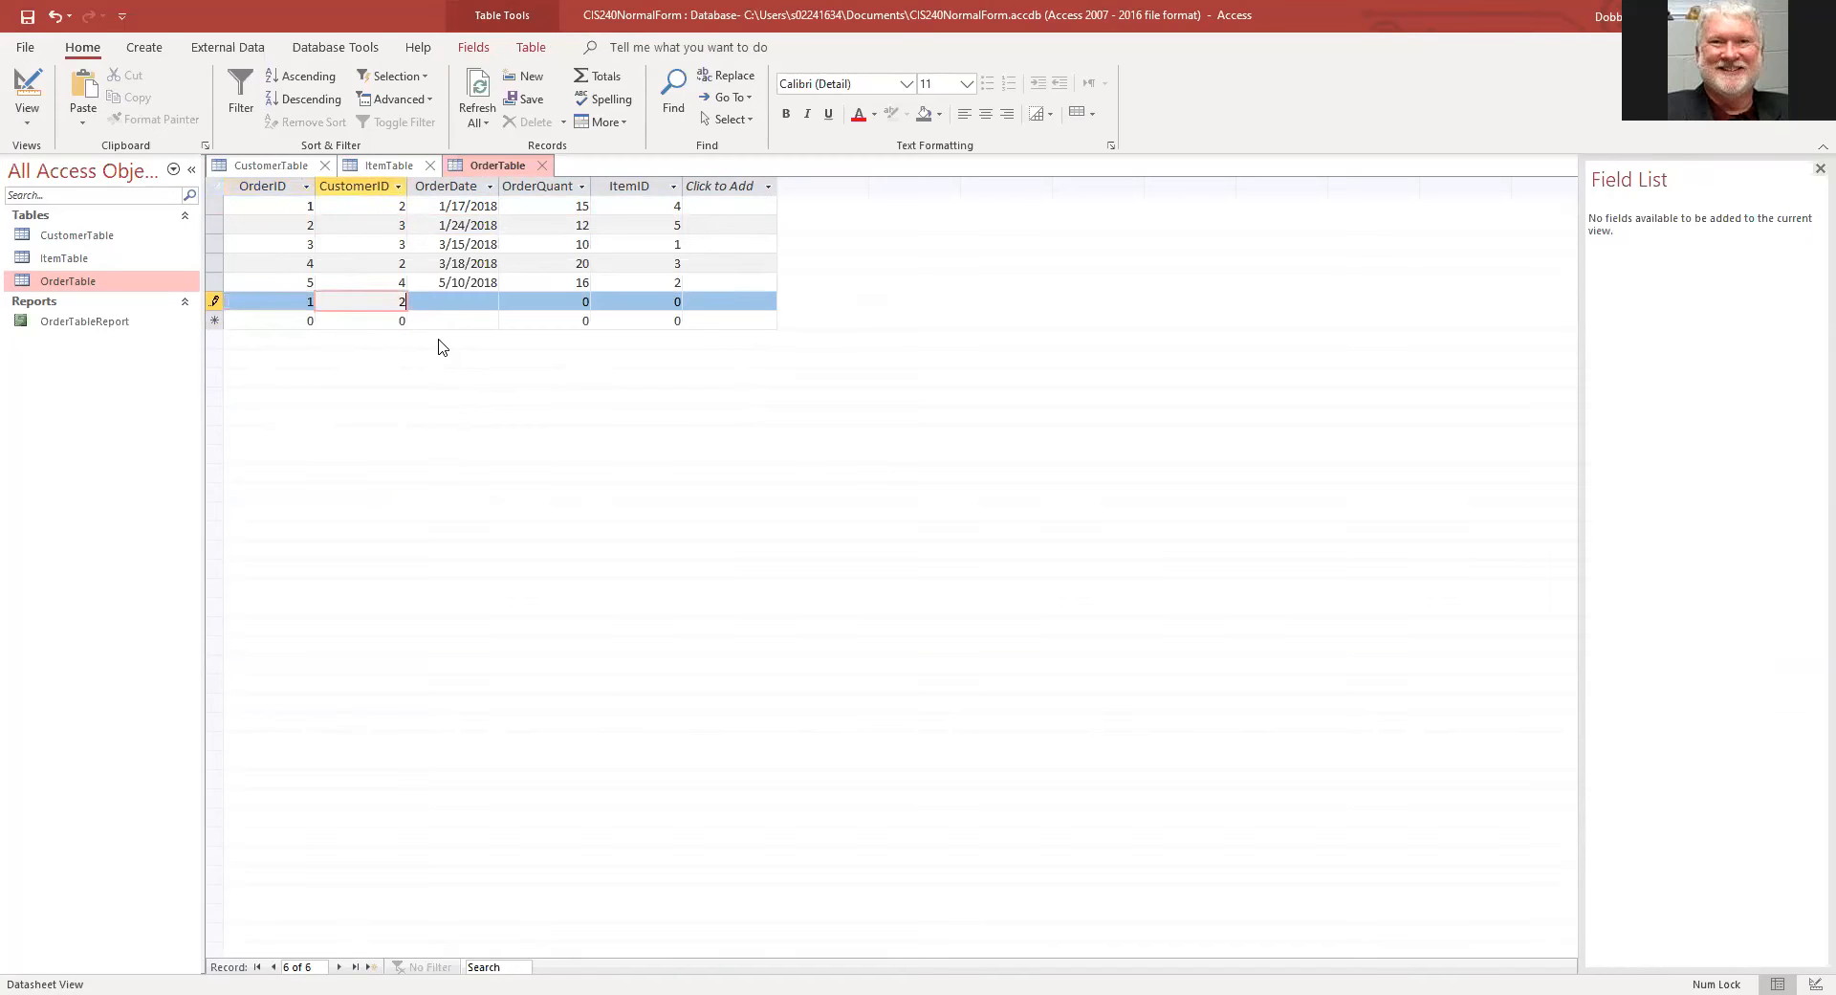
key(Tab)
text(1/17/)
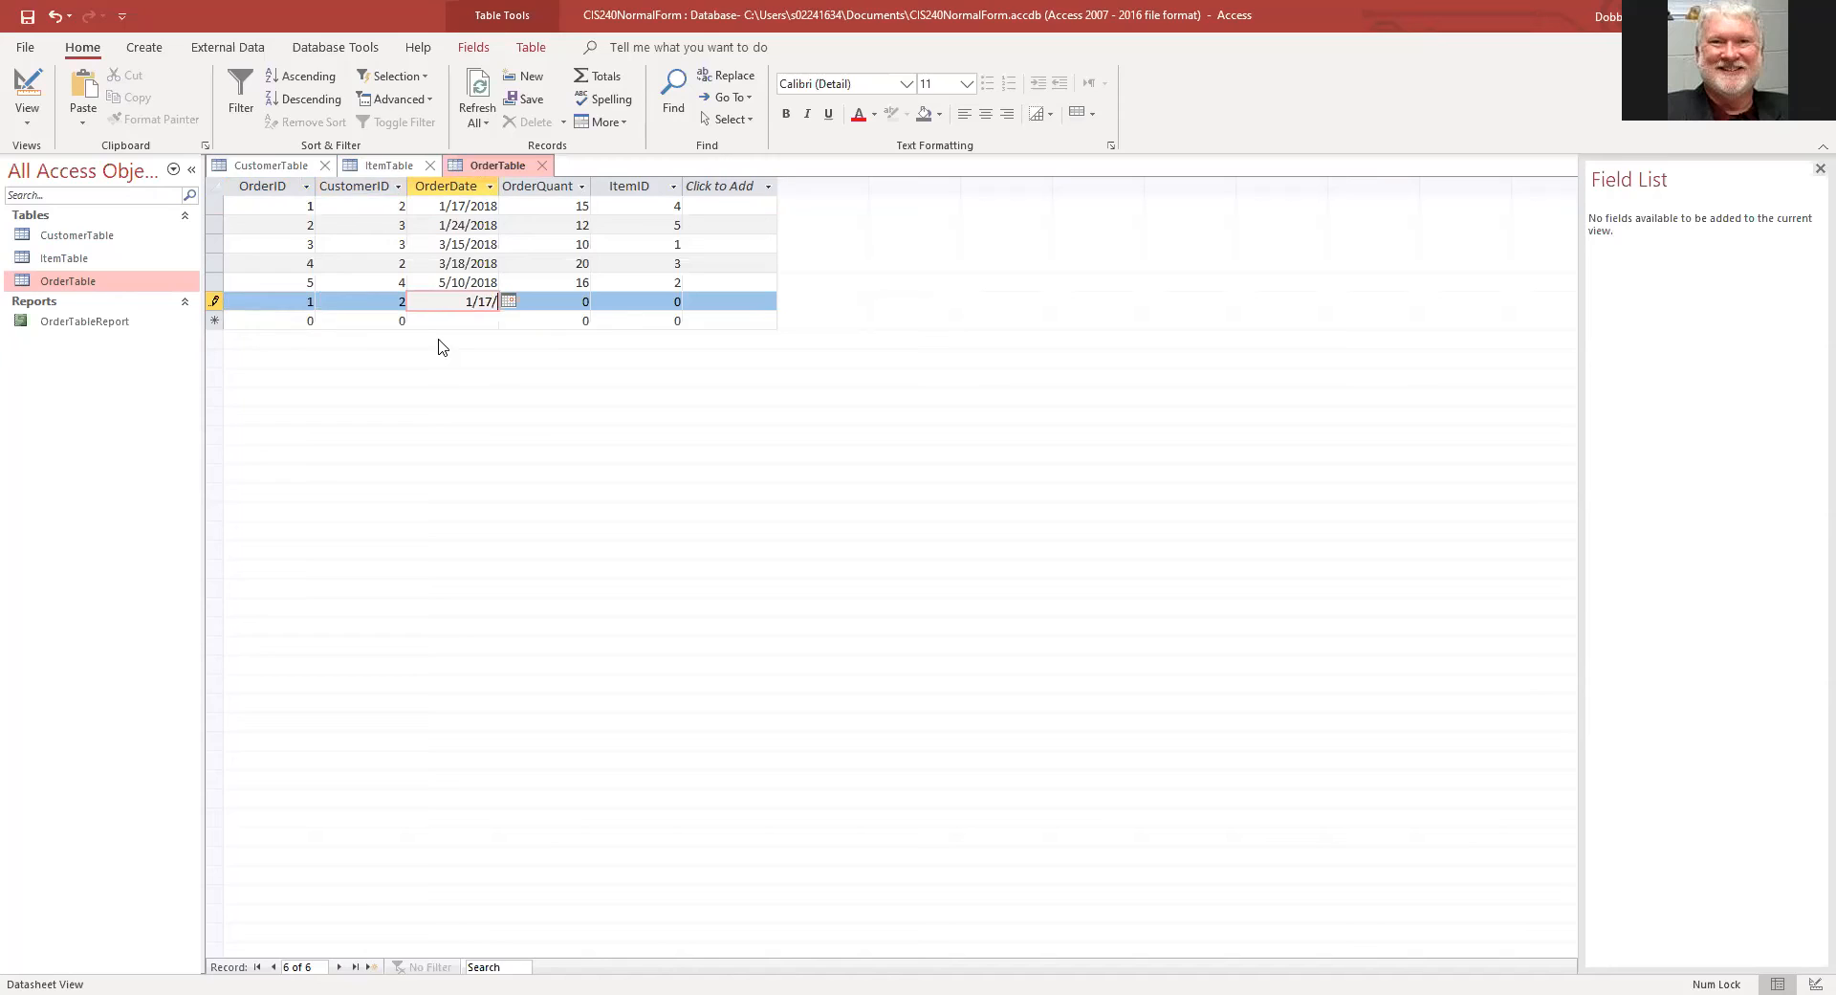
text(2018)
key(Tab)
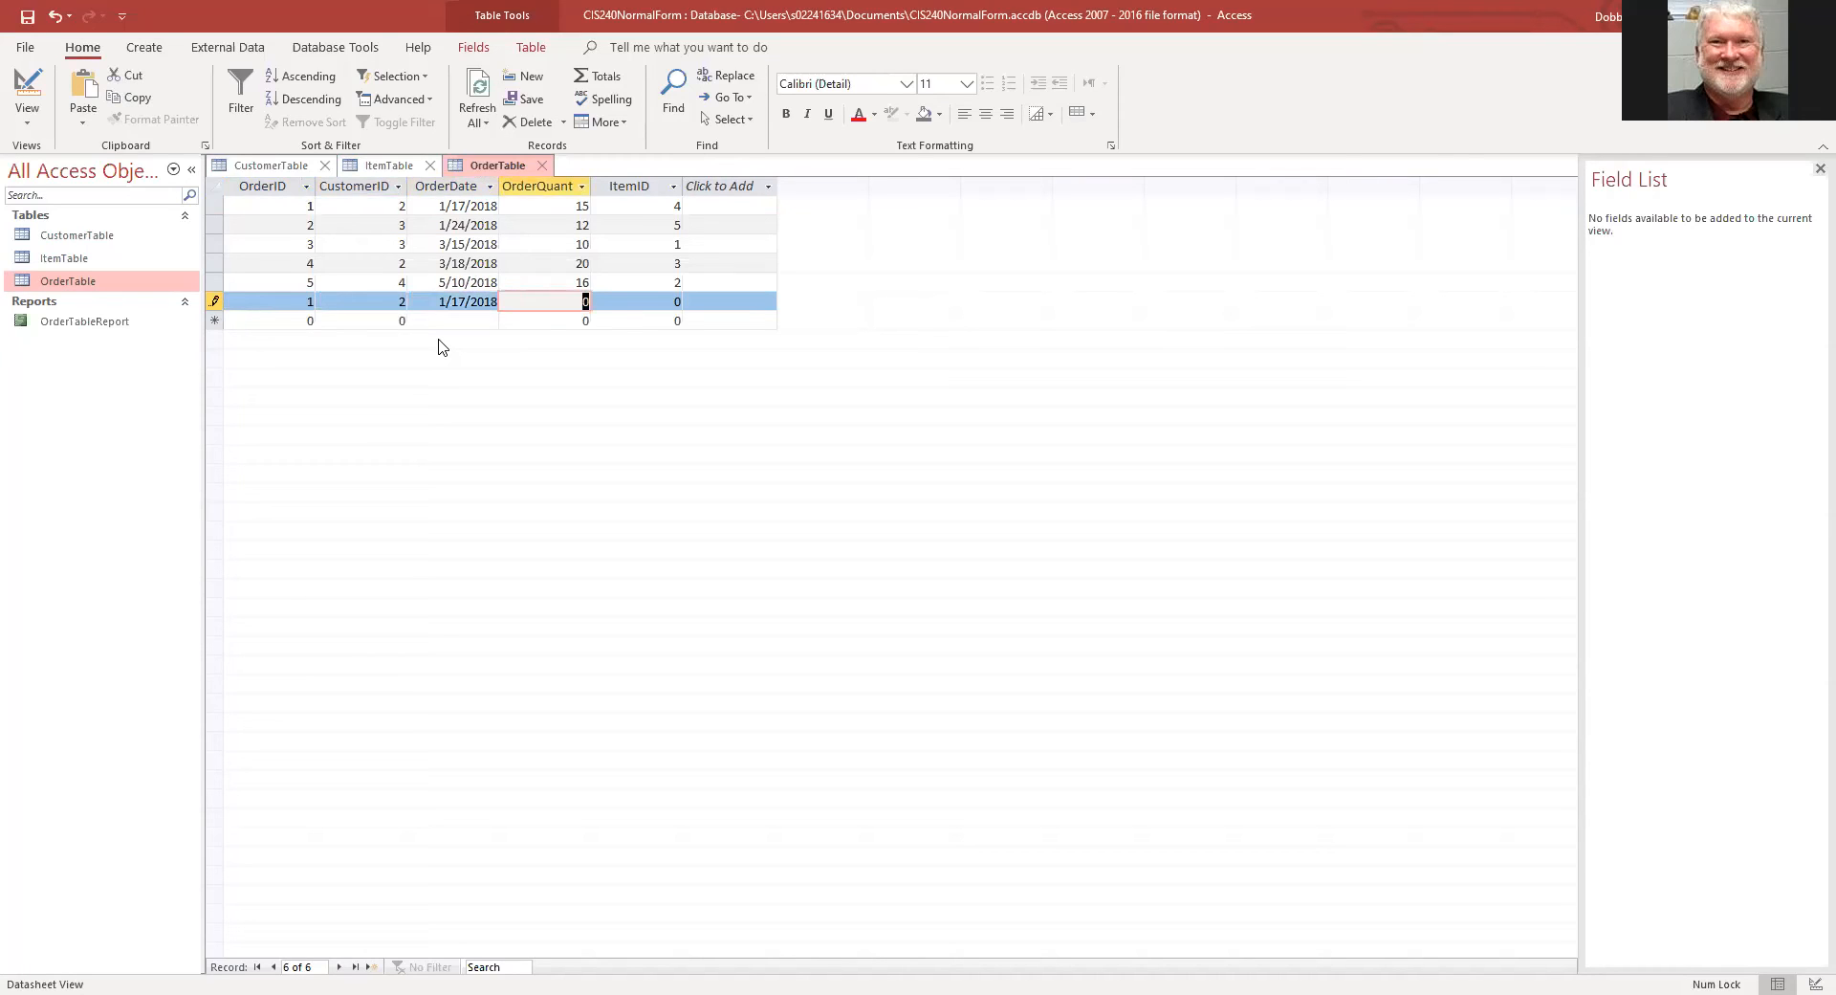
Step: Enter order quantity 12 and ItemID 2 in the new record and try to save it with the duplicate OrderID
text(12)
key(Tab)
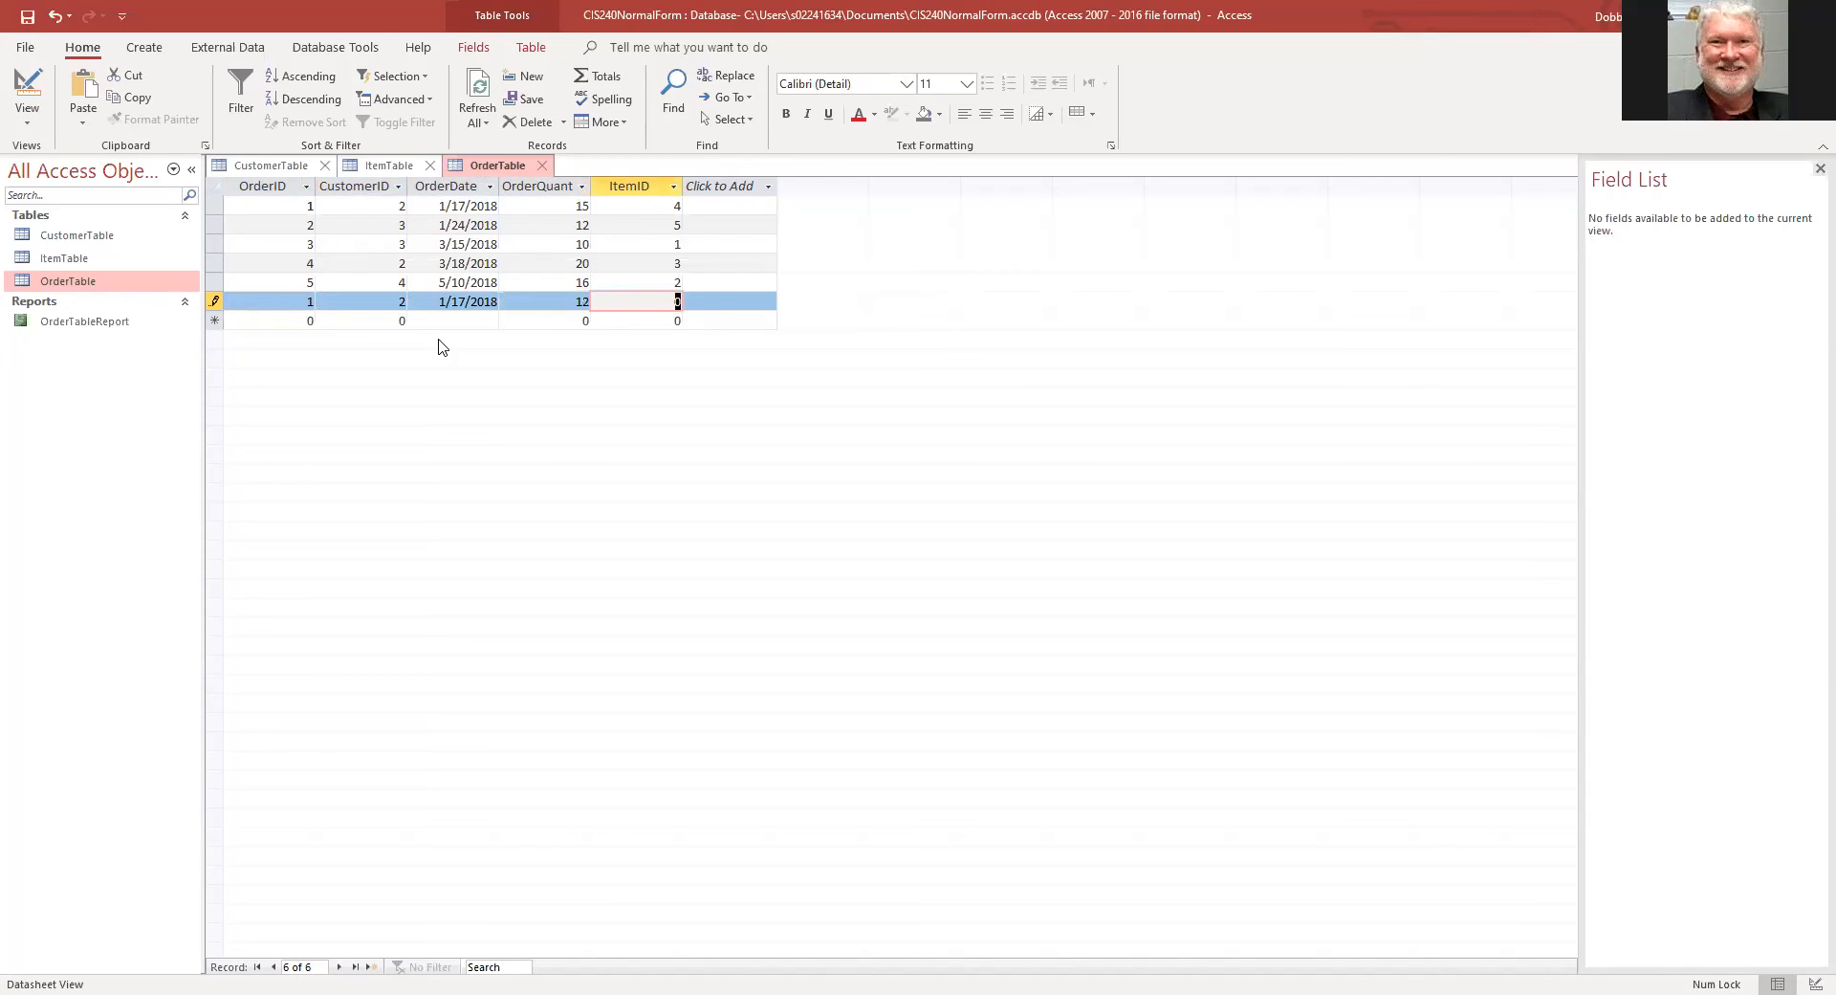
text(2)
key(Tab)
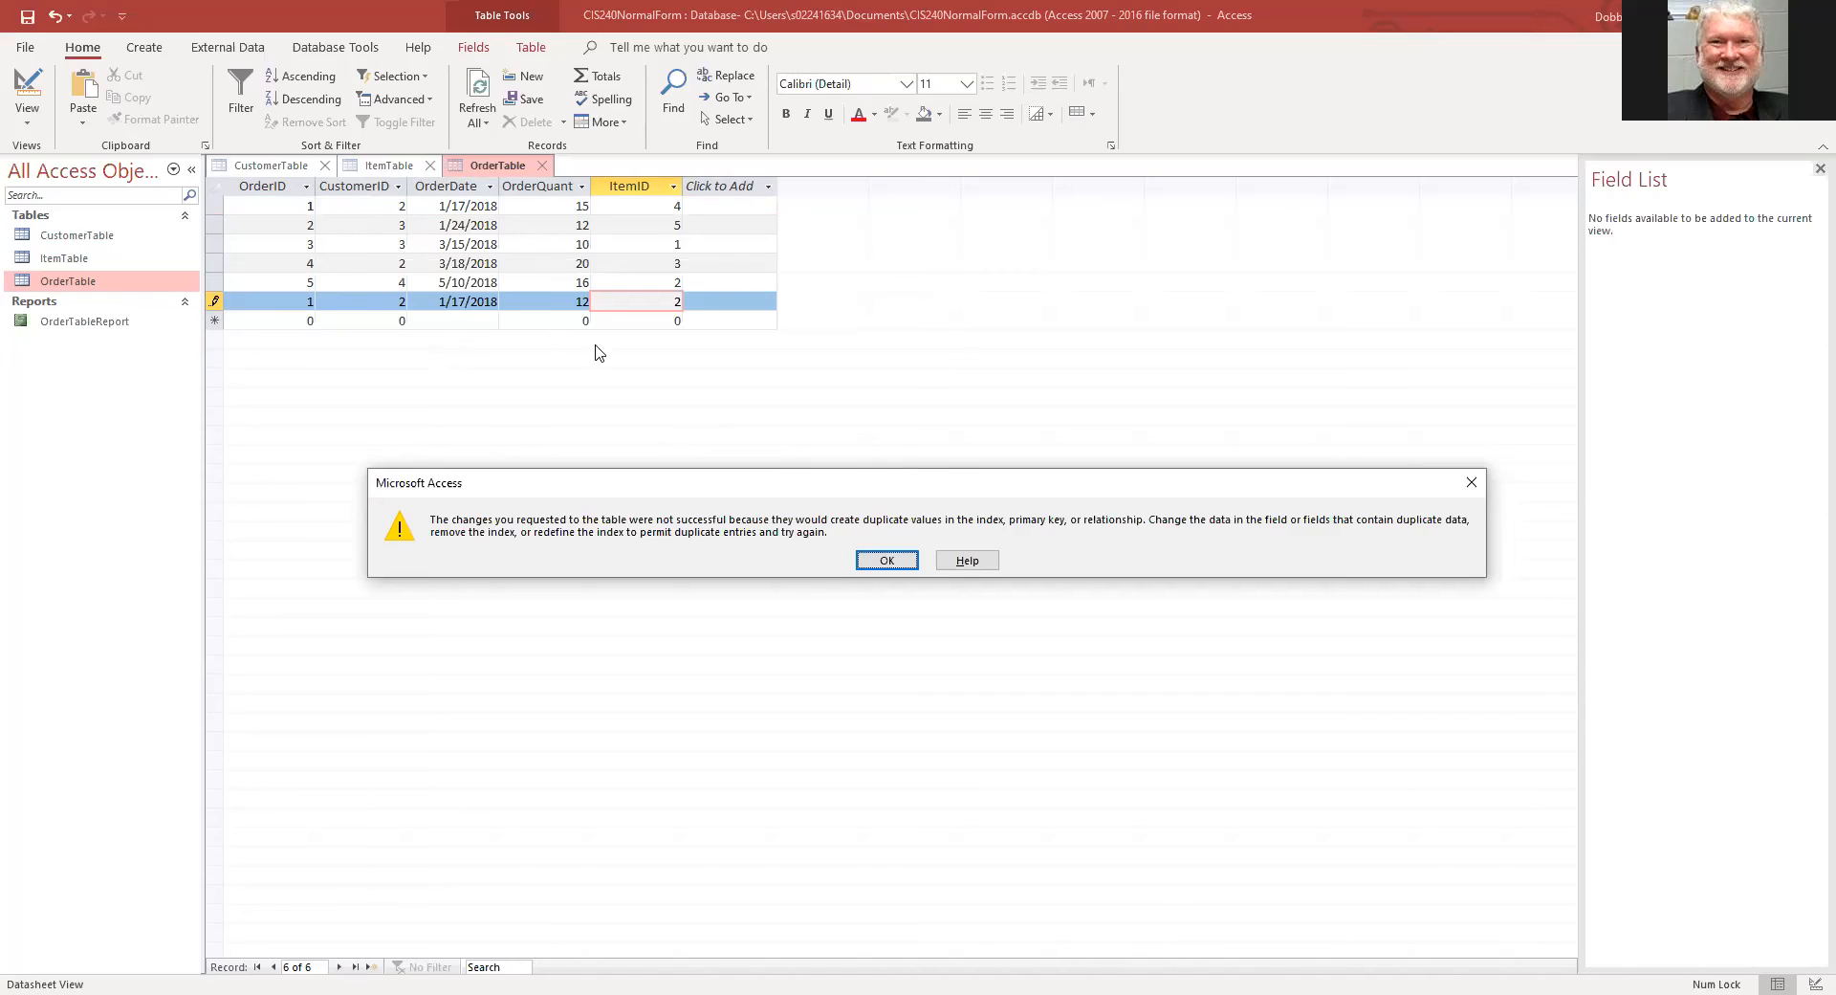
click(887, 561)
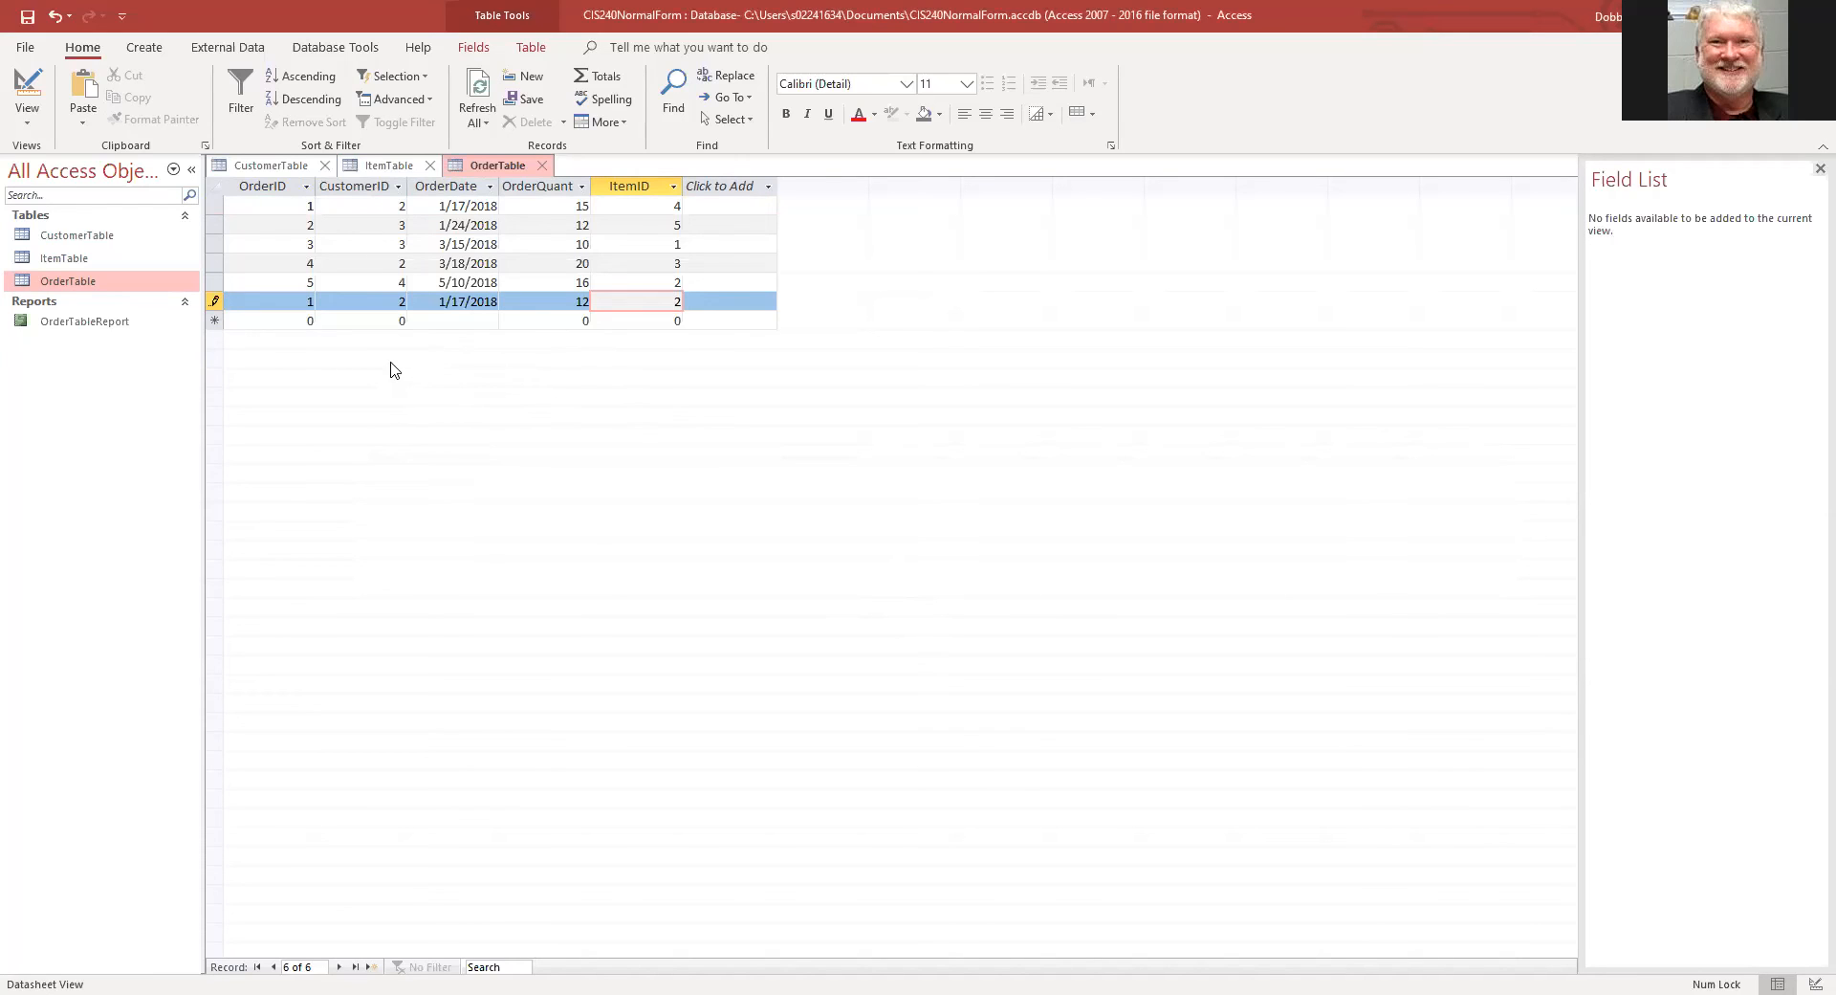
Step: Replace the new record's OrderID with 6 and save the record
click(294, 300)
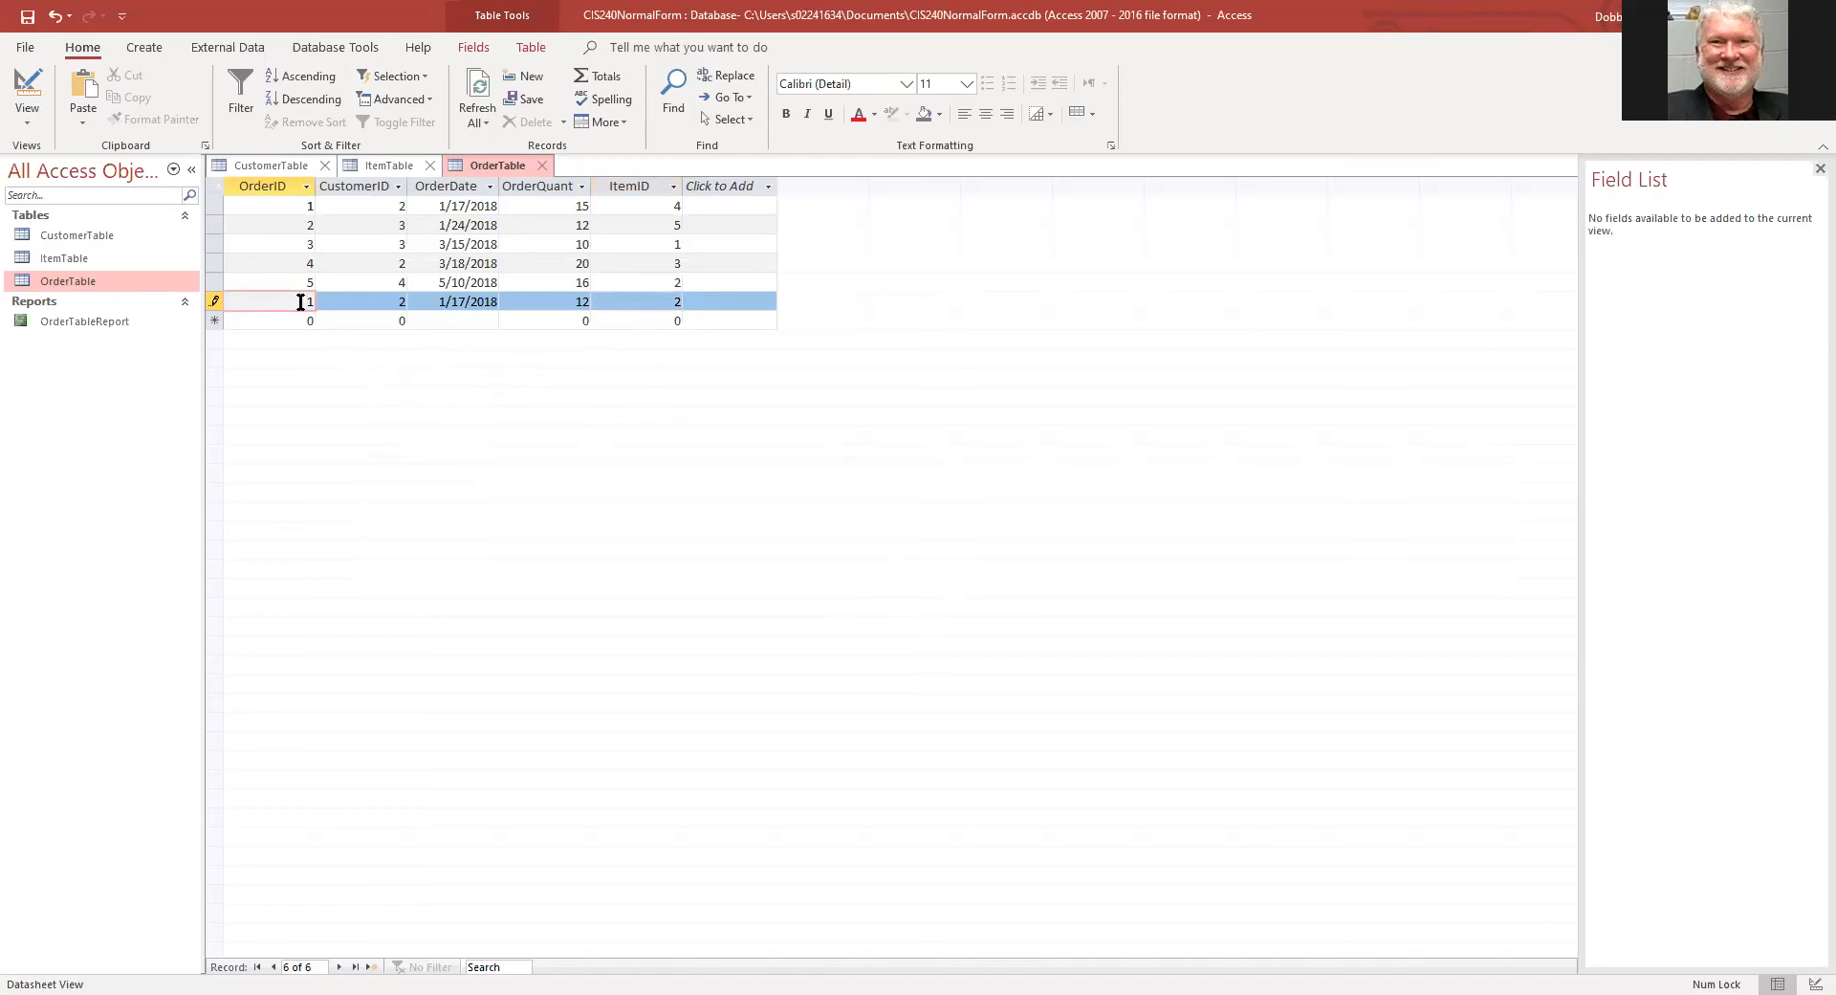
click(215, 300)
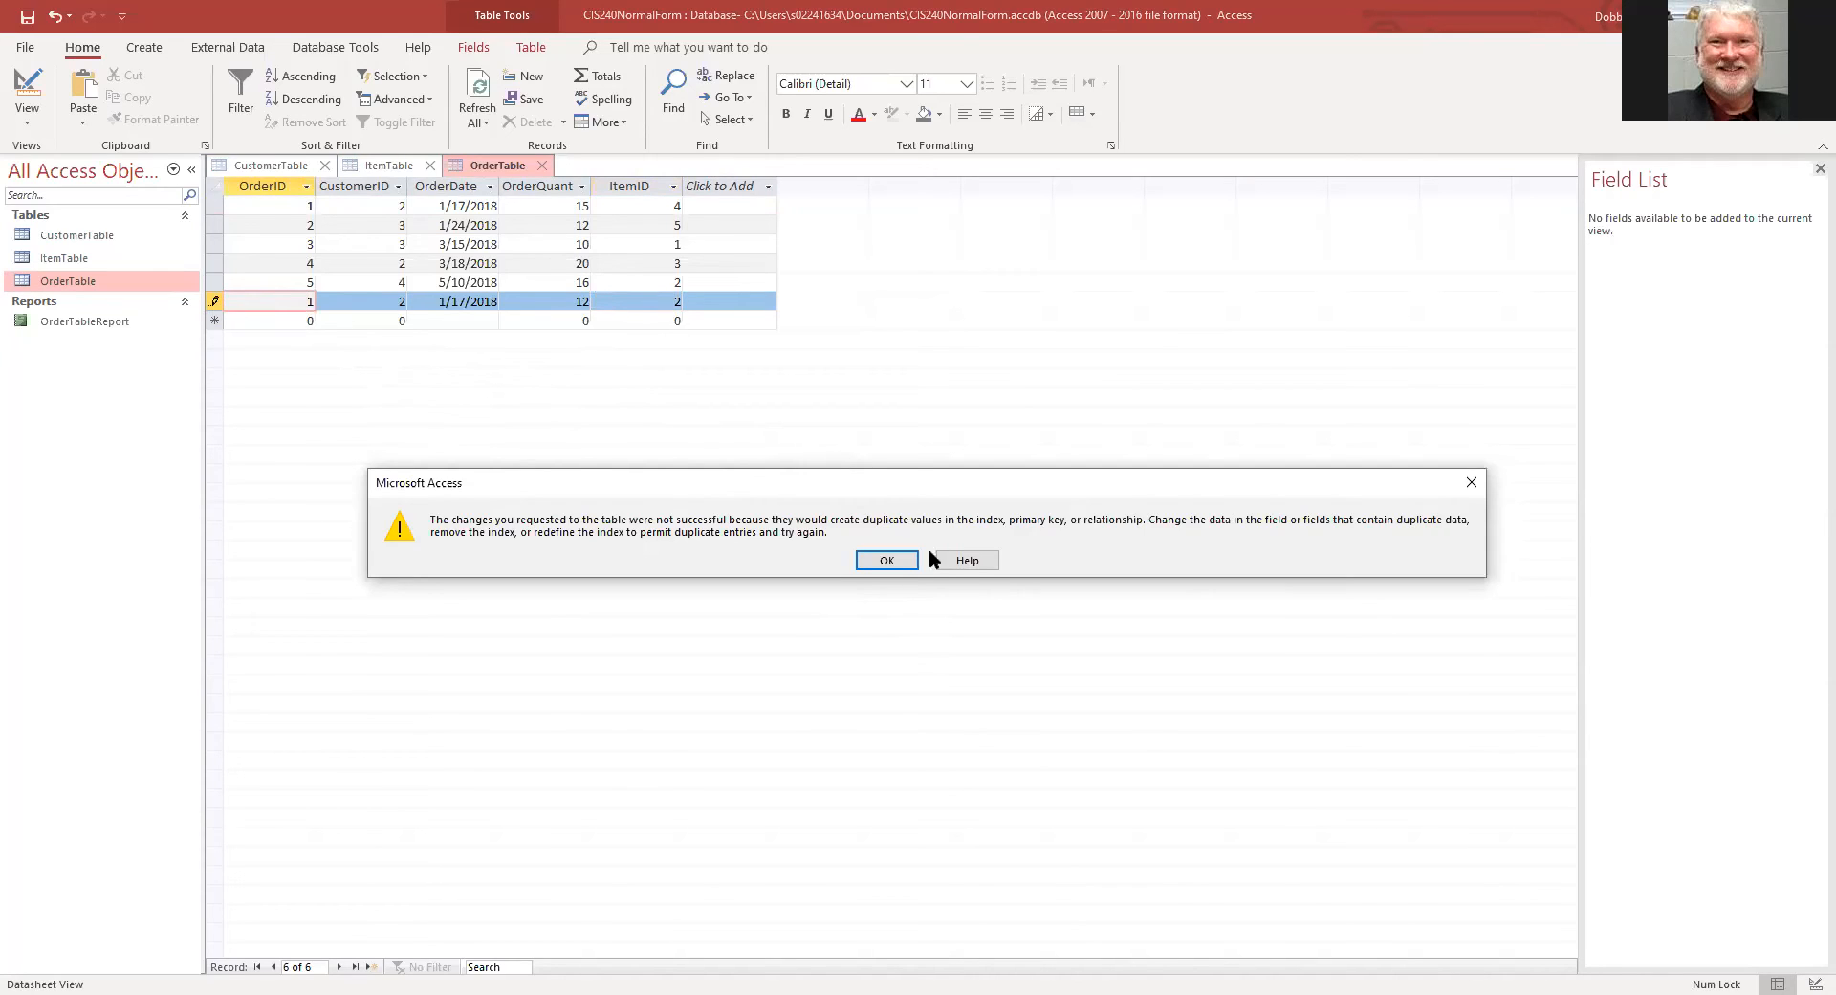
click(887, 560)
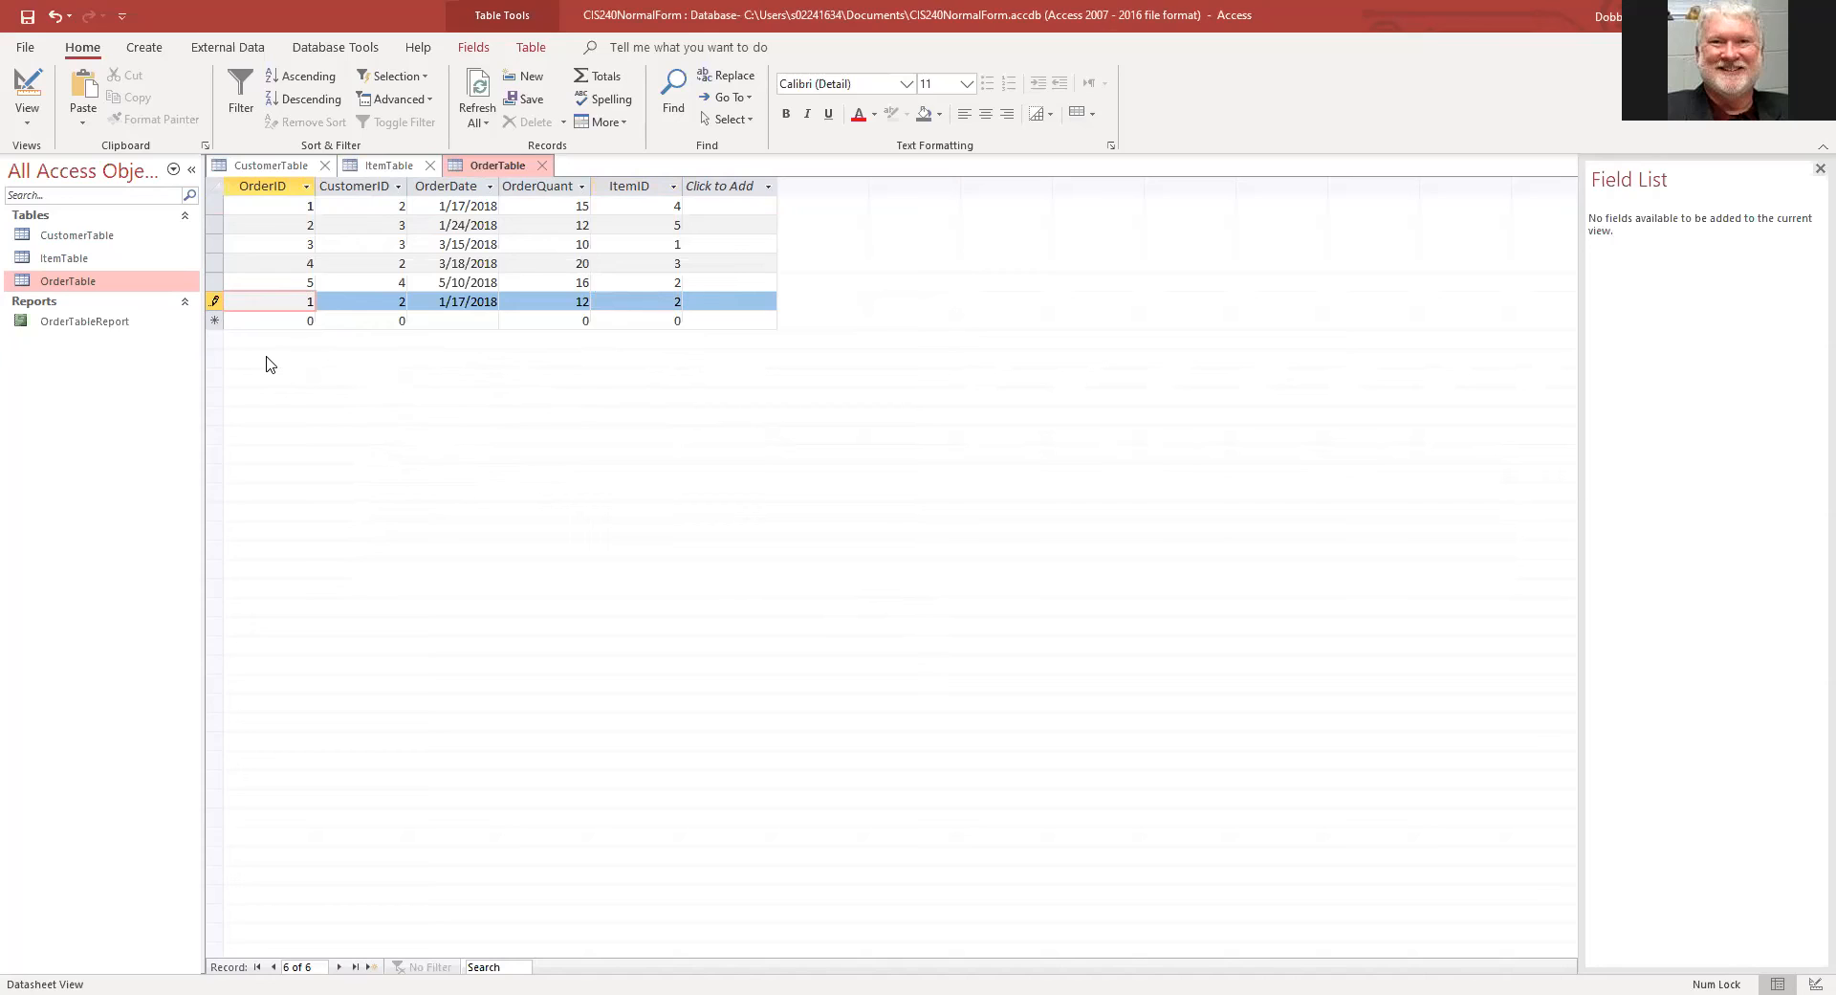
key(BackSpace)
key(Tab)
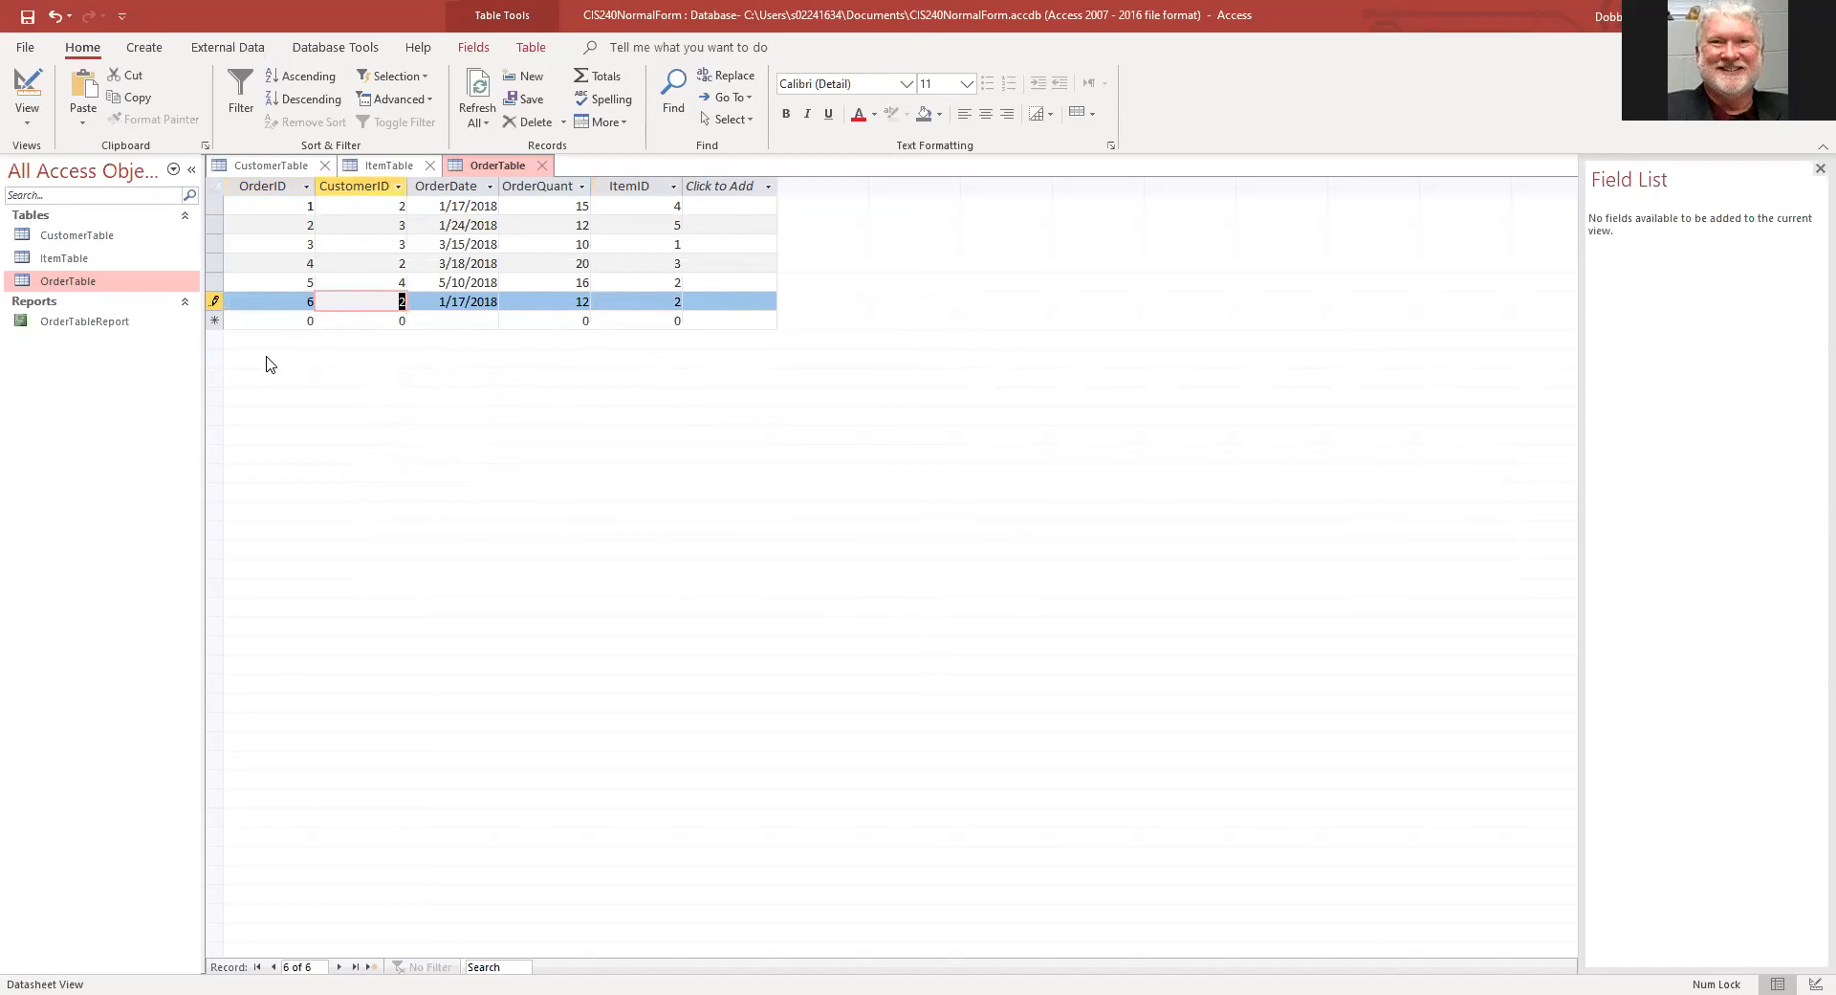
click(221, 271)
Step: Delete the record with OrderID 6 from OrderTable
click(214, 302)
right_click(214, 302)
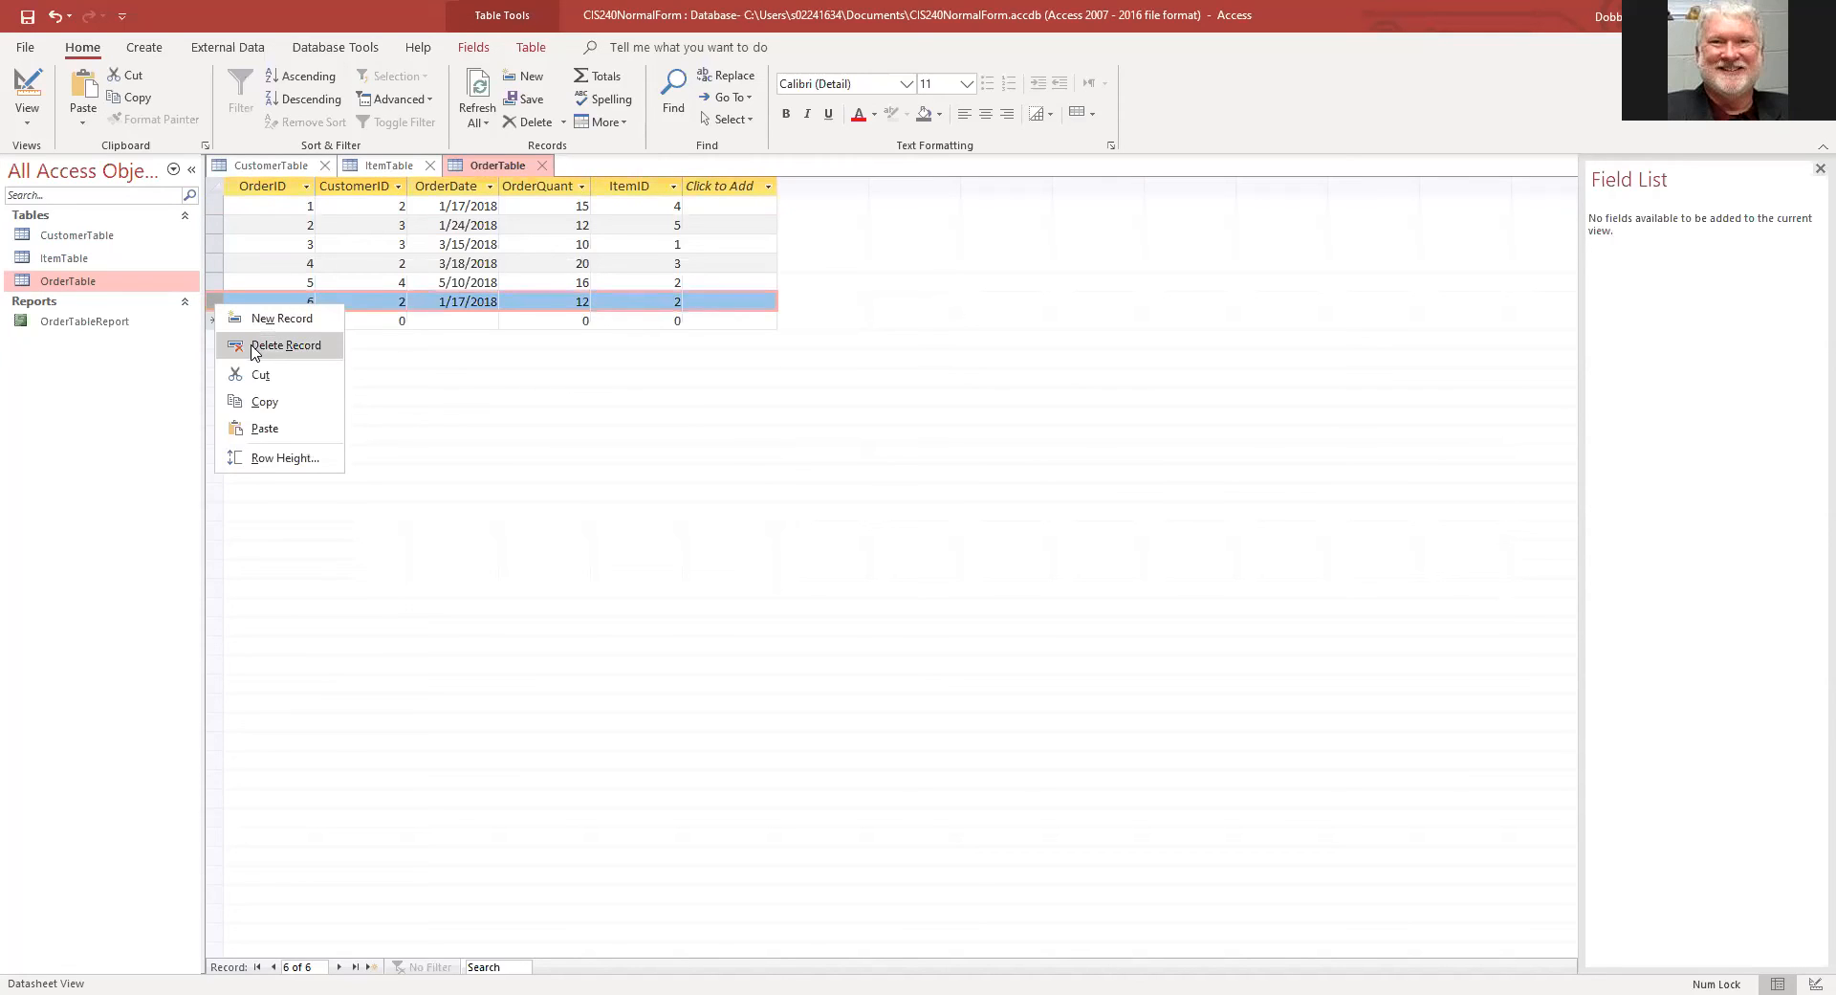
click(255, 353)
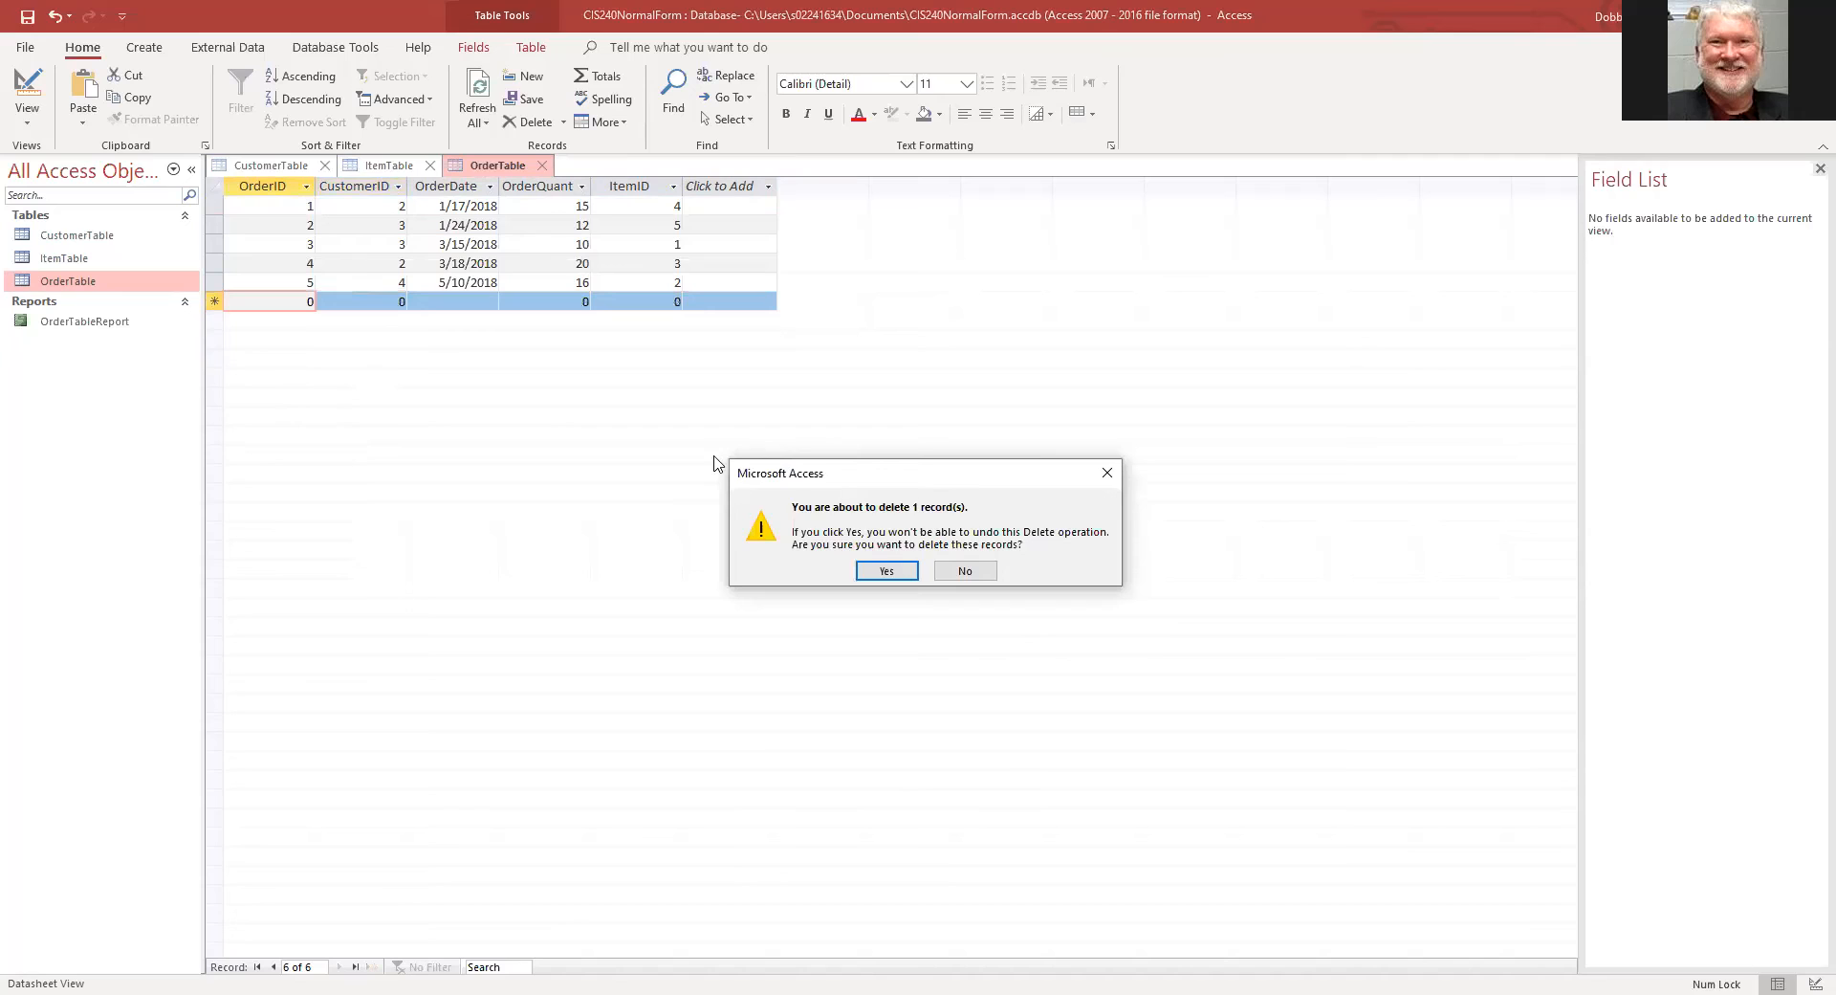
click(891, 572)
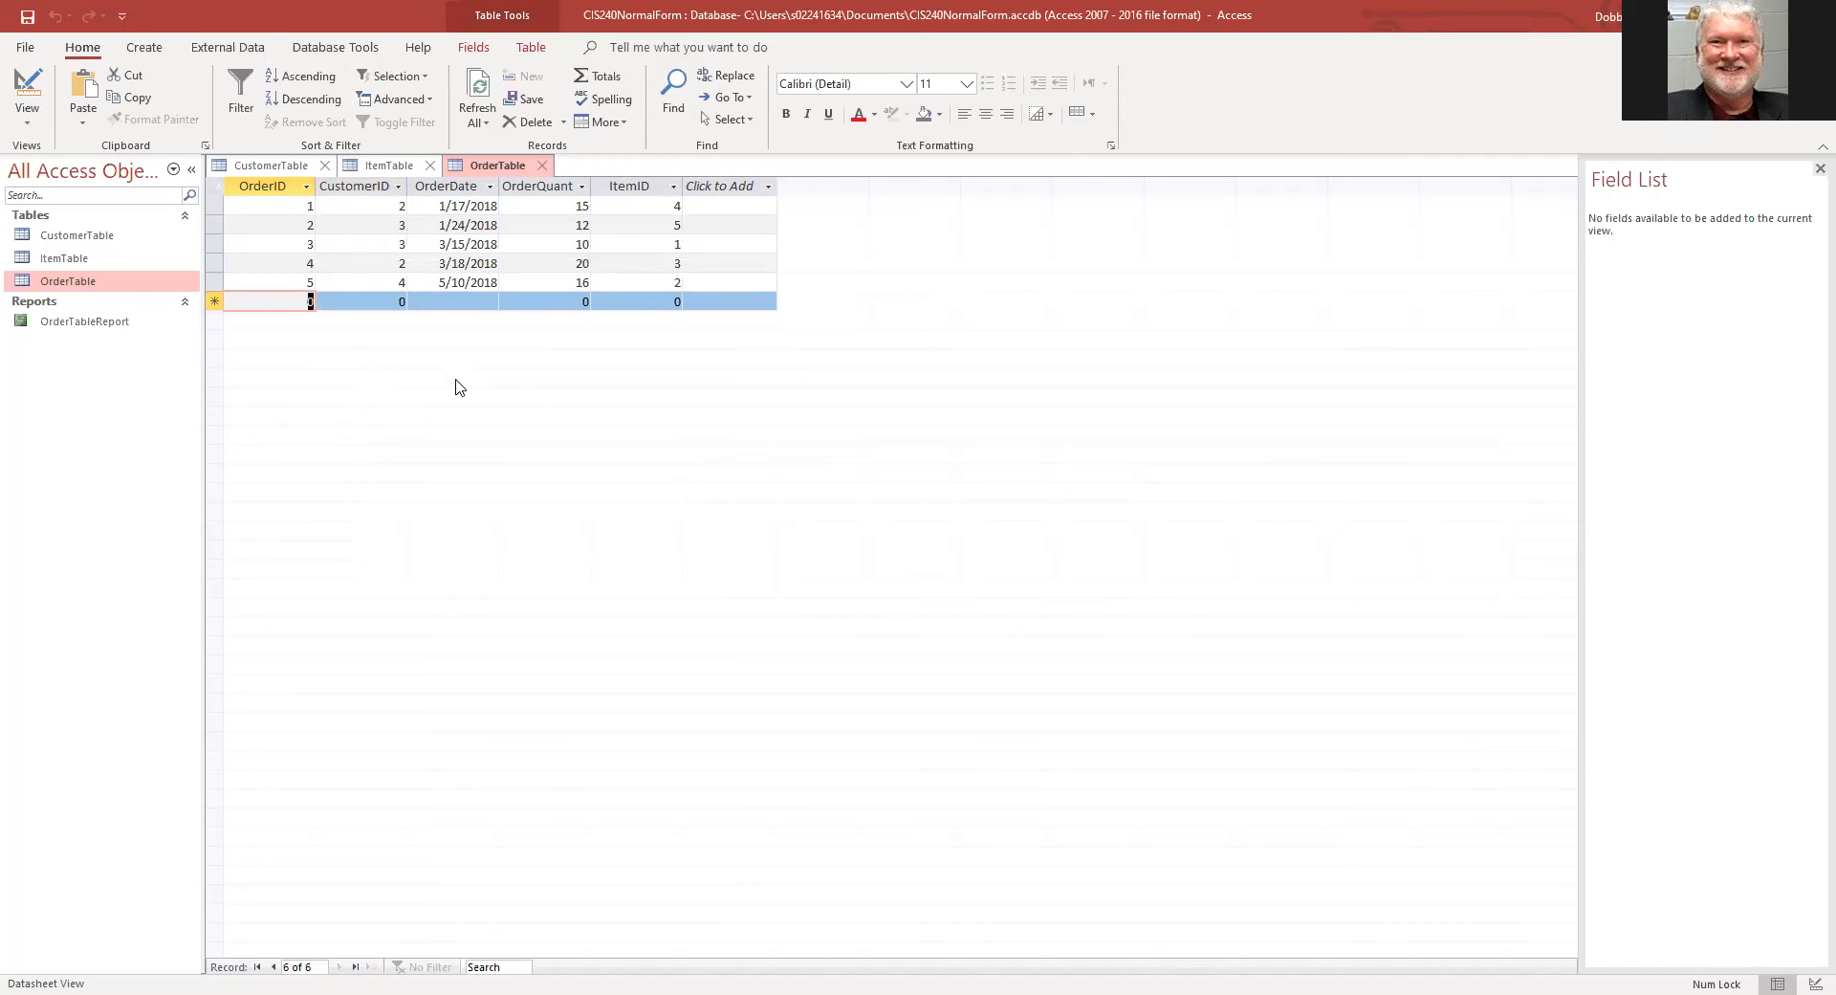
click(215, 268)
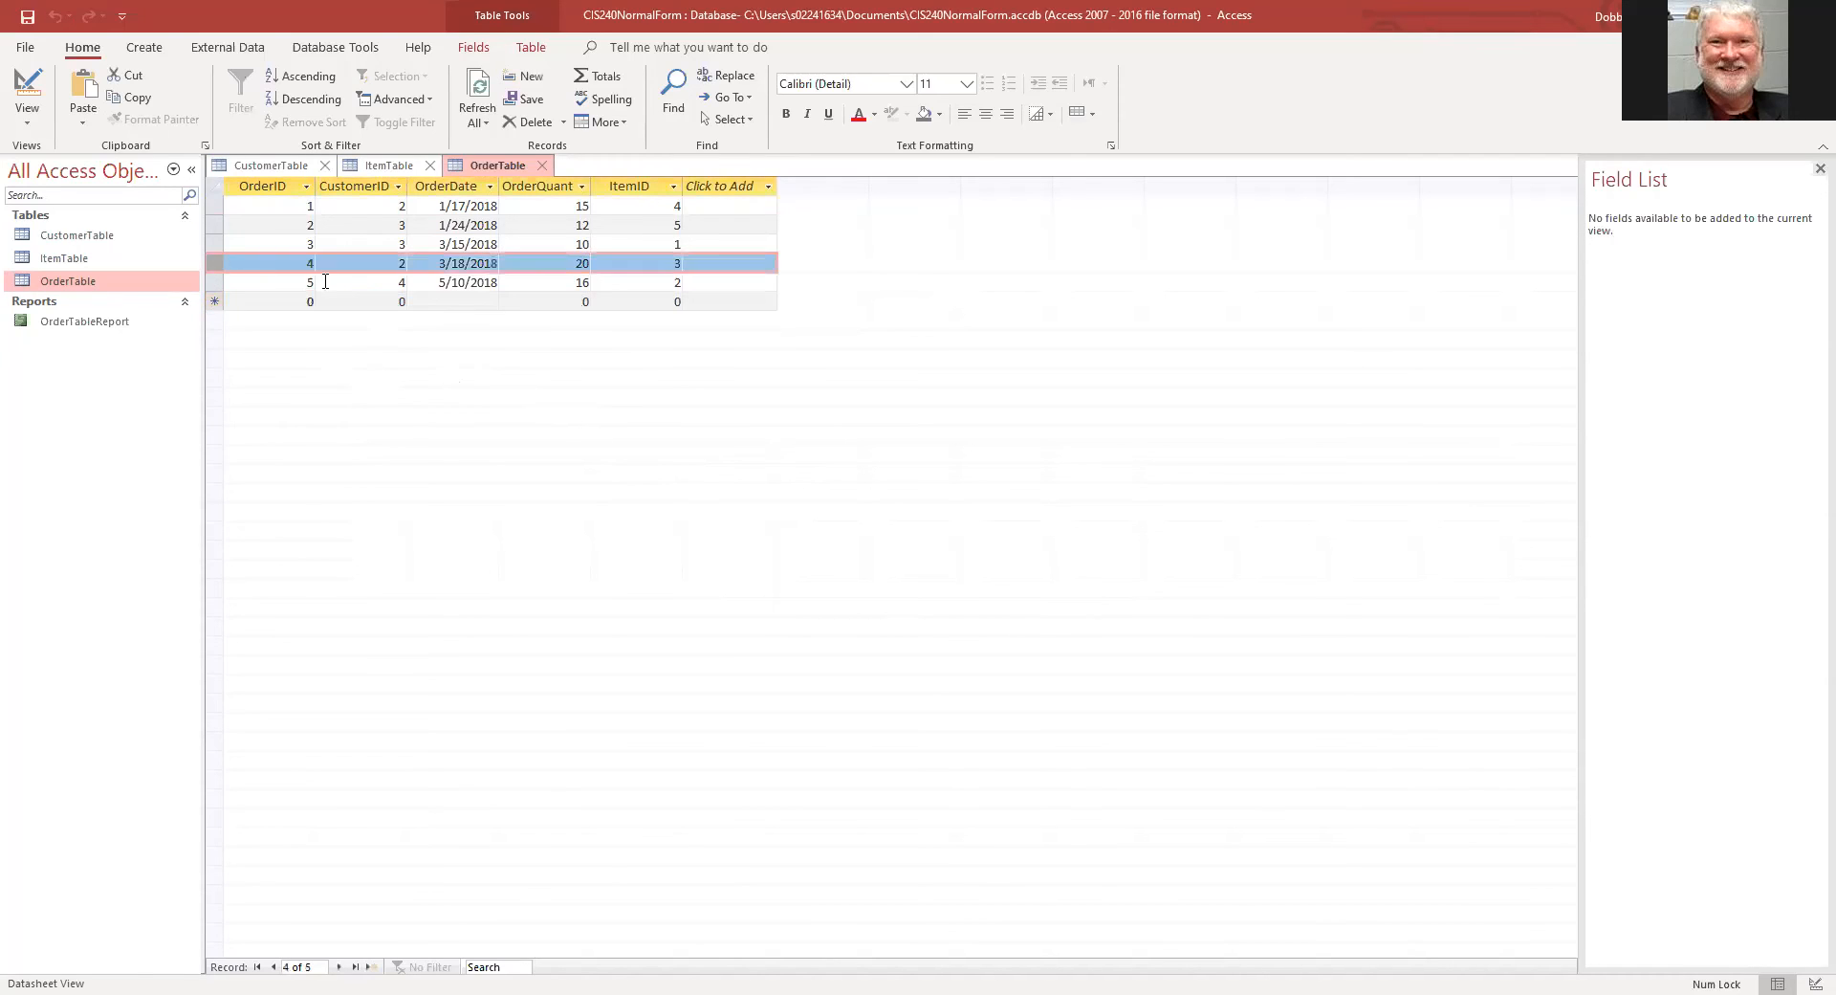
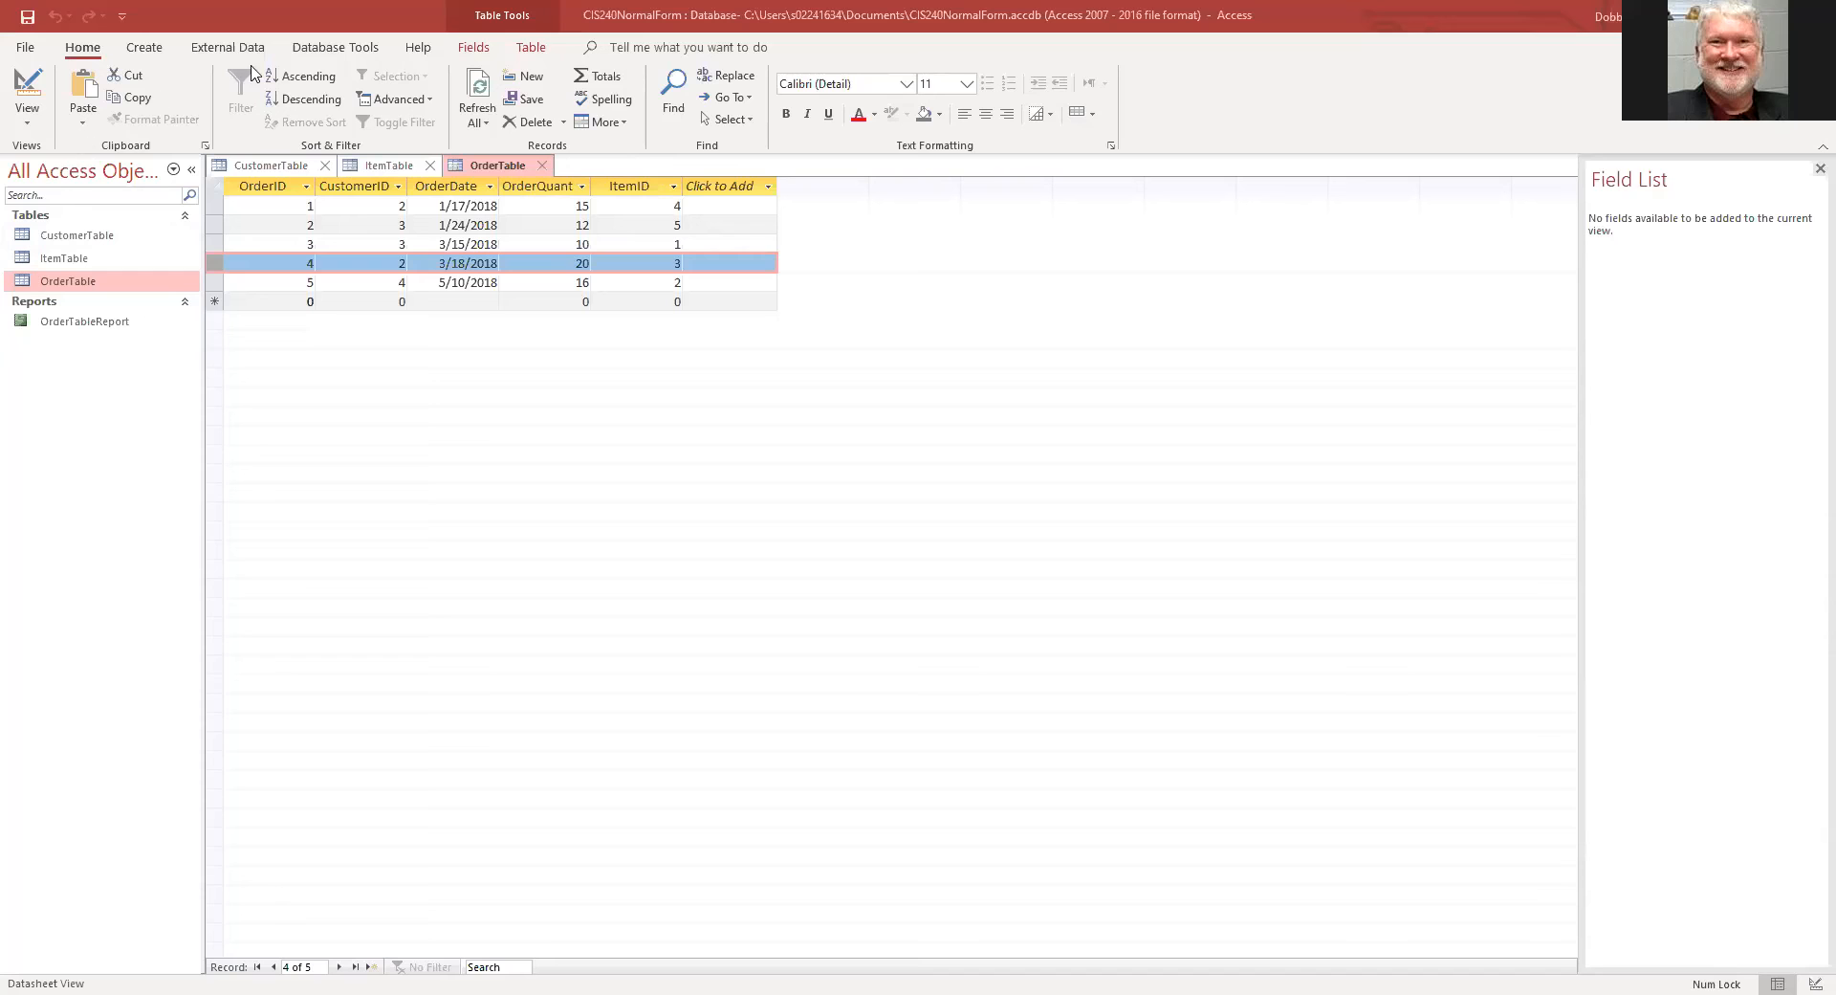
Step: Open the Relationships diagram and examine OrderTable's key and its links to CustomerTable and ItemTable
click(339, 49)
click(236, 92)
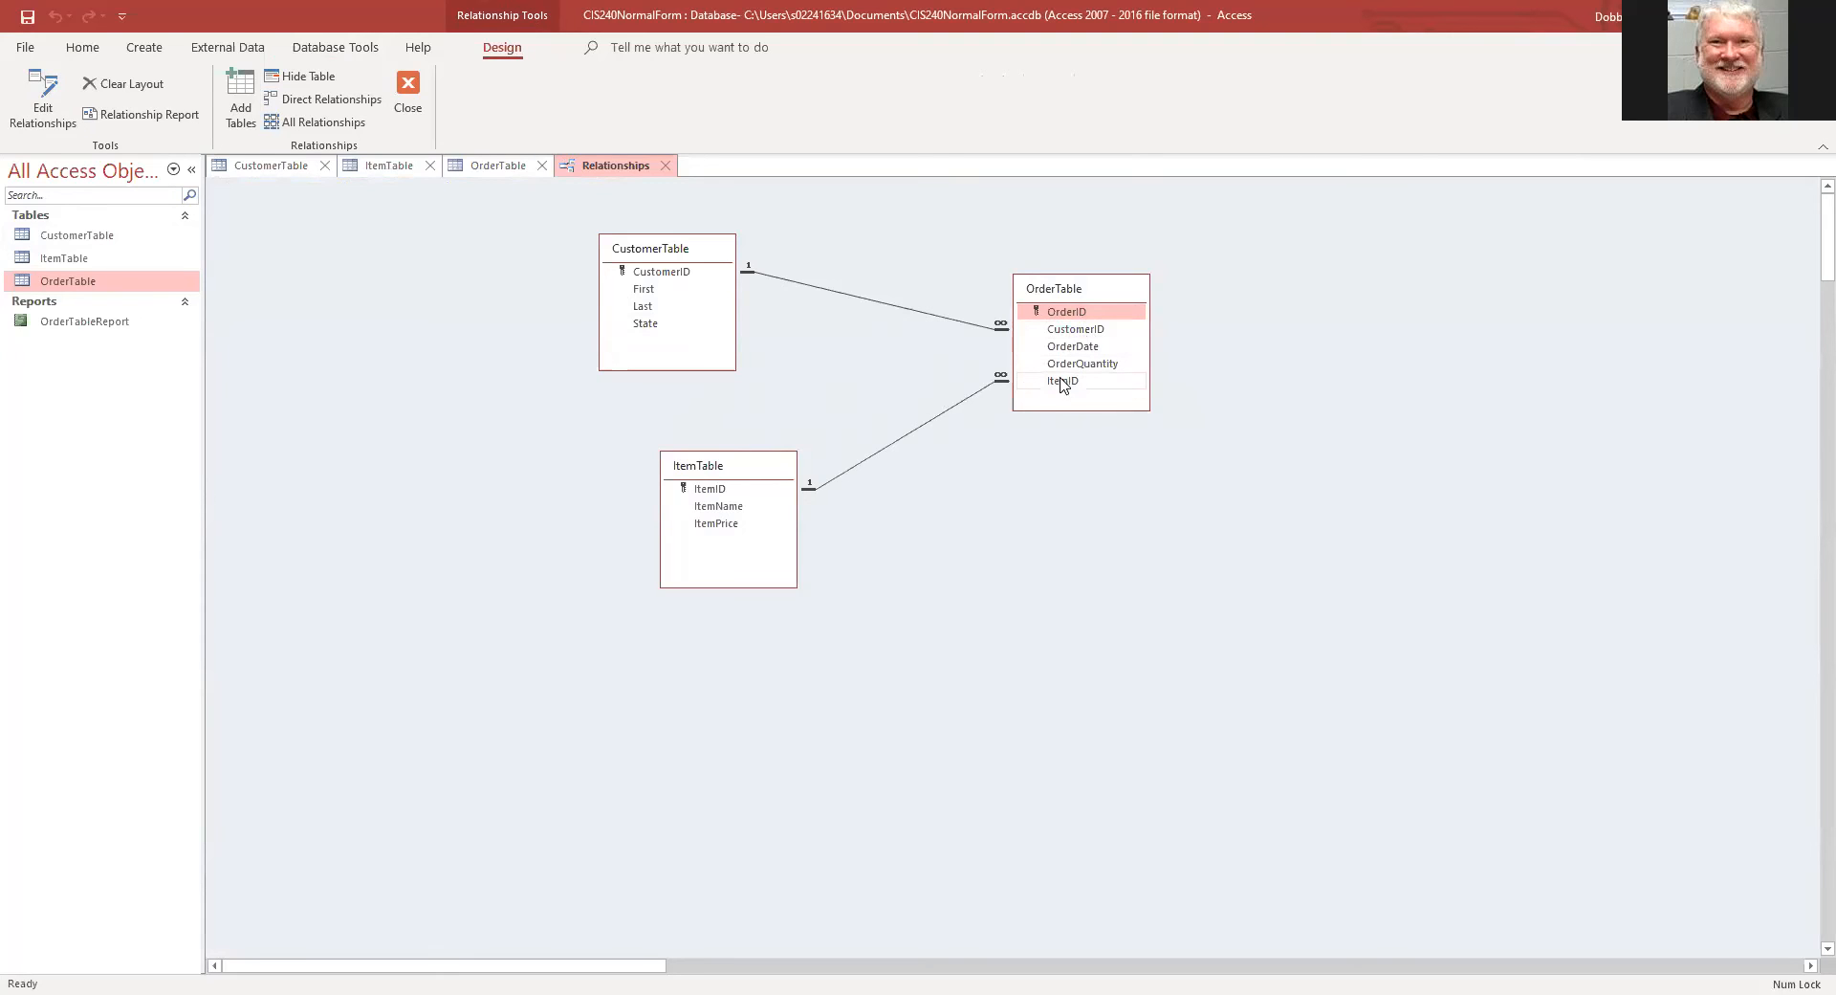
click(1059, 316)
Step: Create a new table and add a Number field named OrderID
click(149, 48)
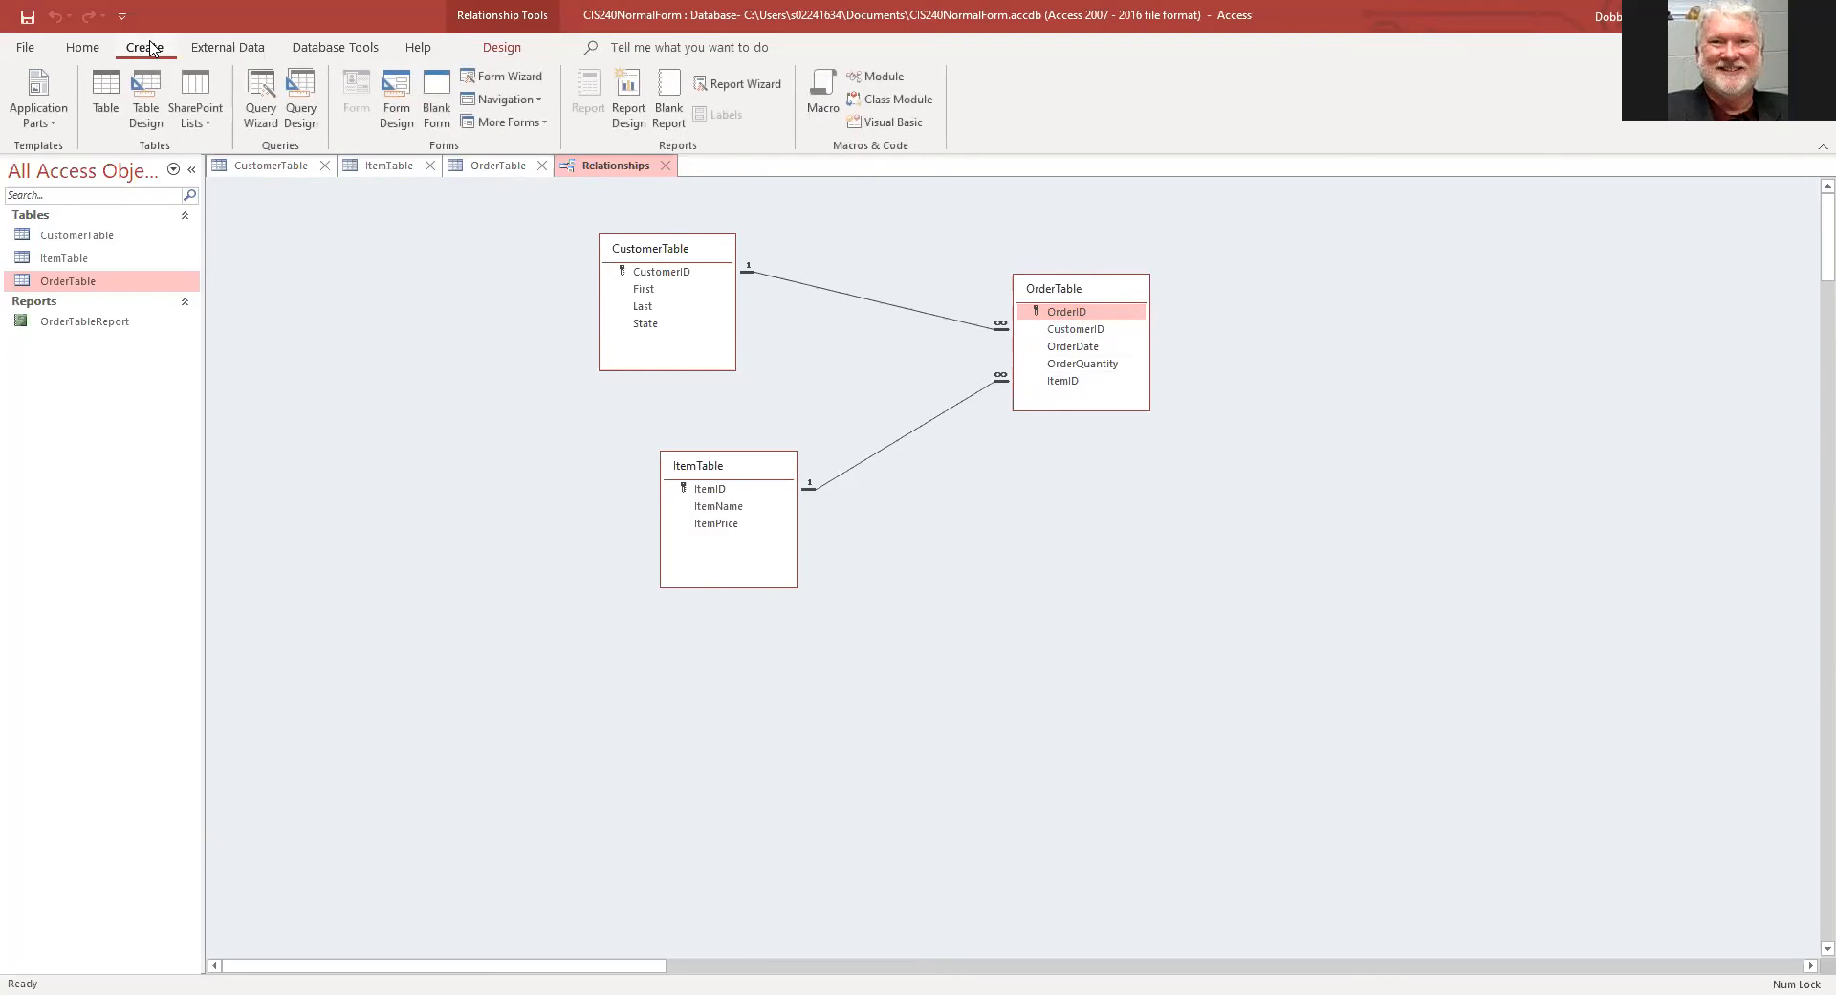
click(108, 89)
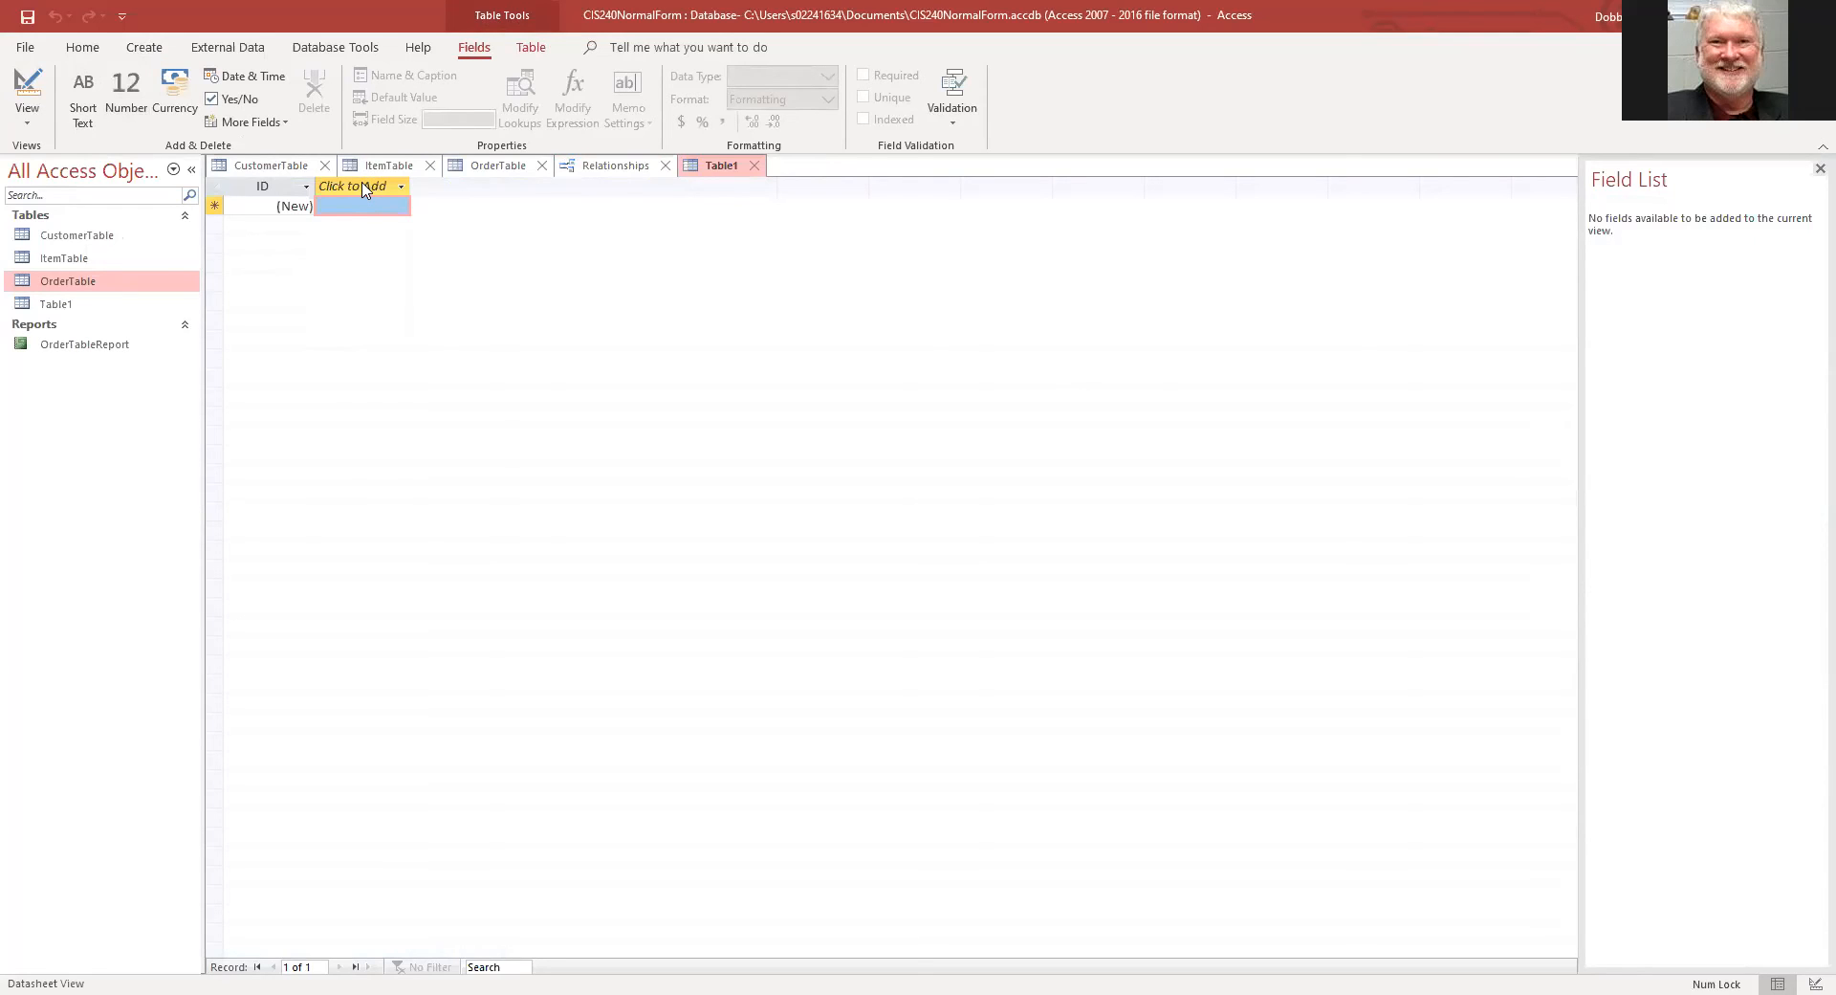
click(365, 188)
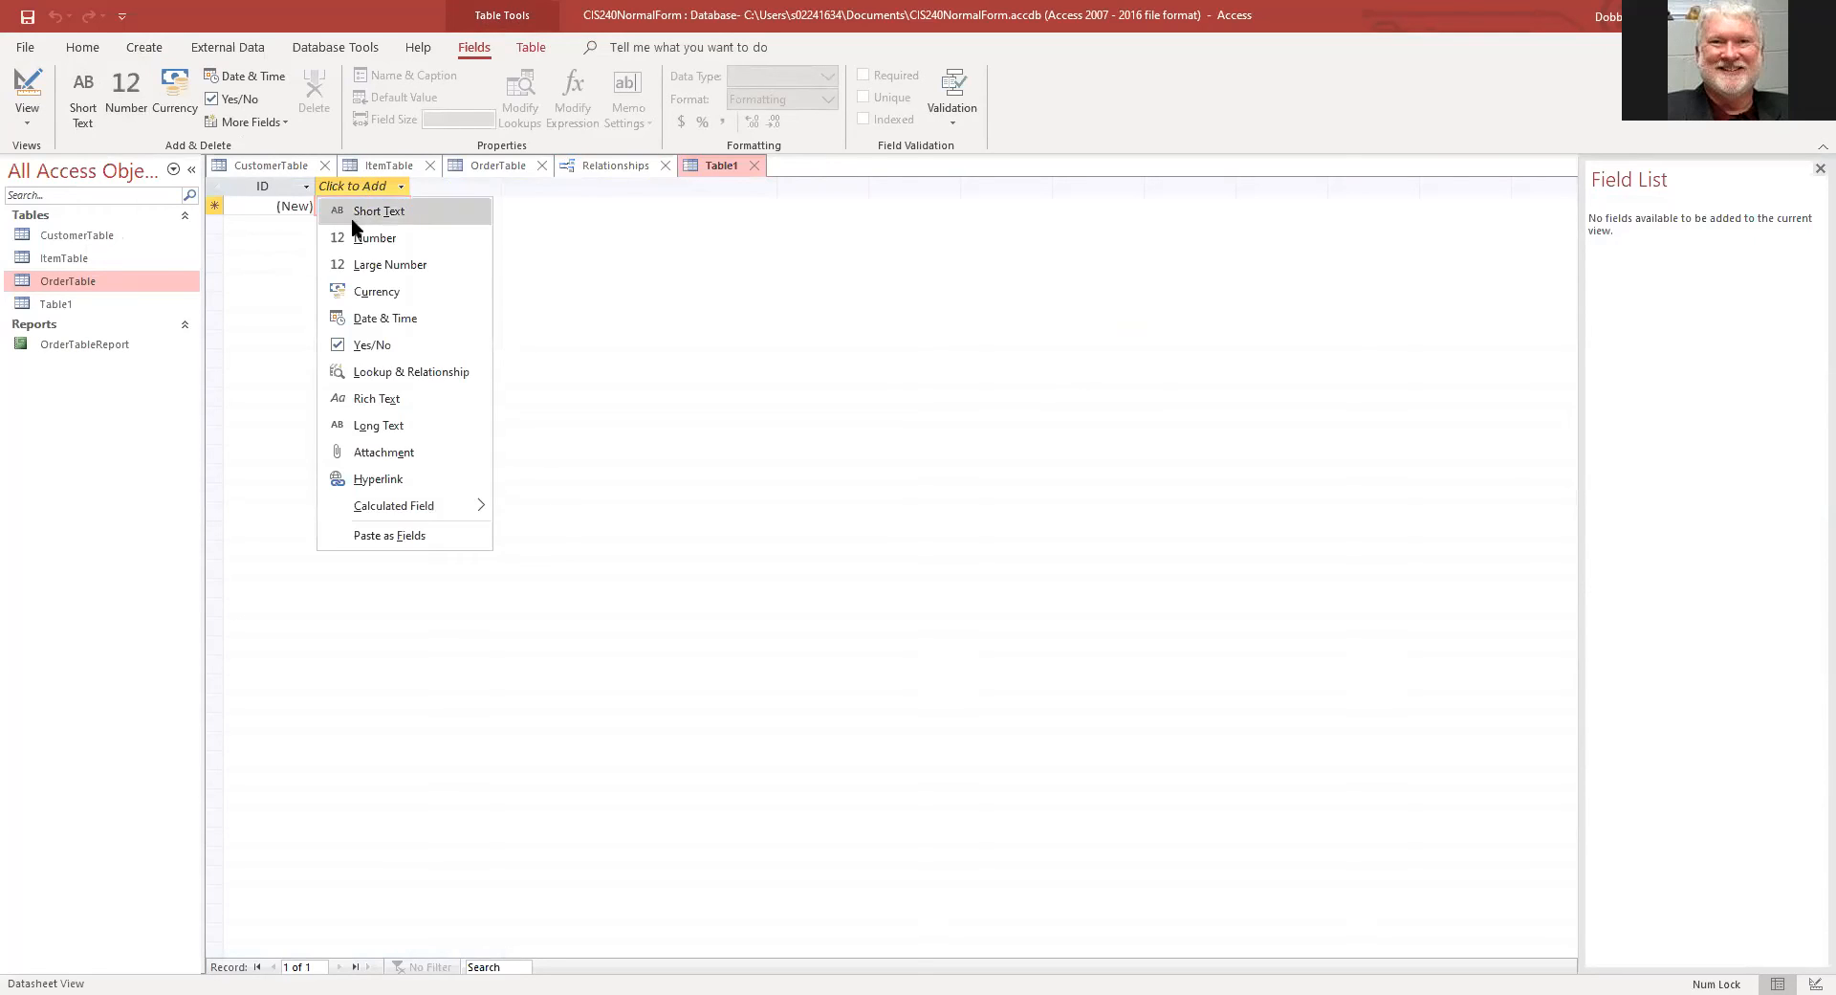
click(372, 239)
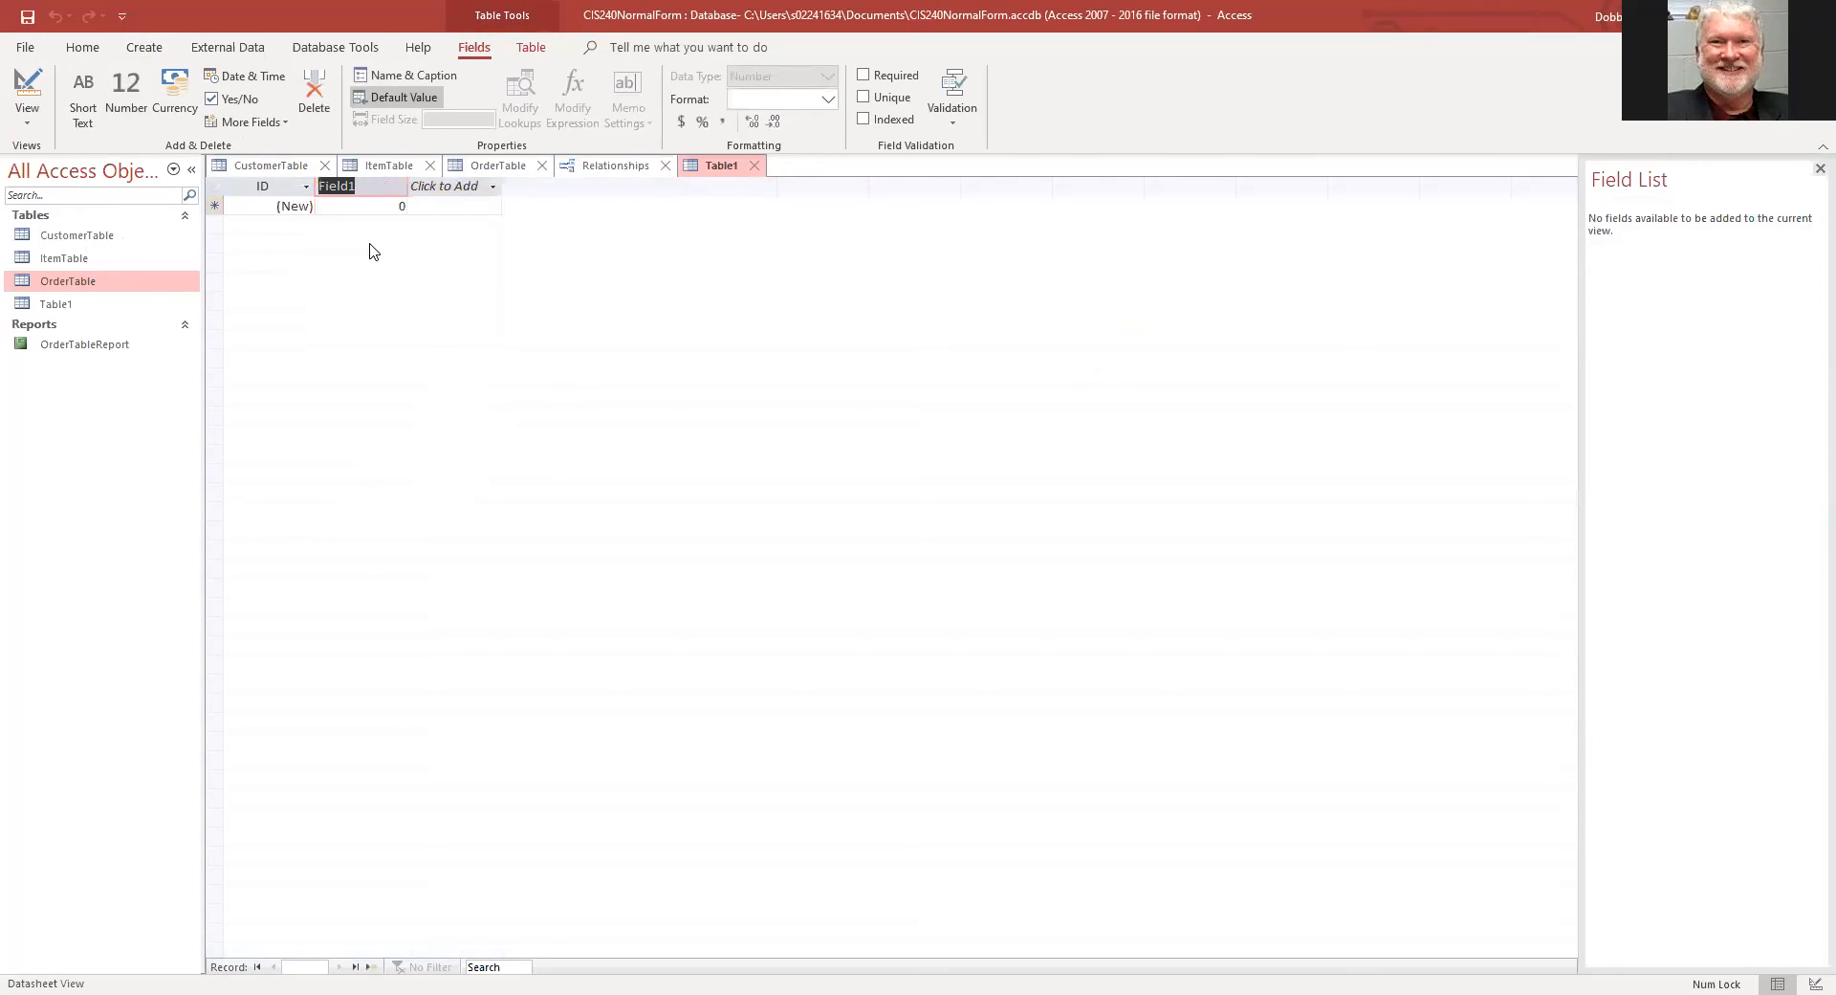
text(OrderID)
Step: Check OrderTable's fields in the Relationships diagram and add a Number field named ItemID to the new table
click(626, 167)
click(1055, 316)
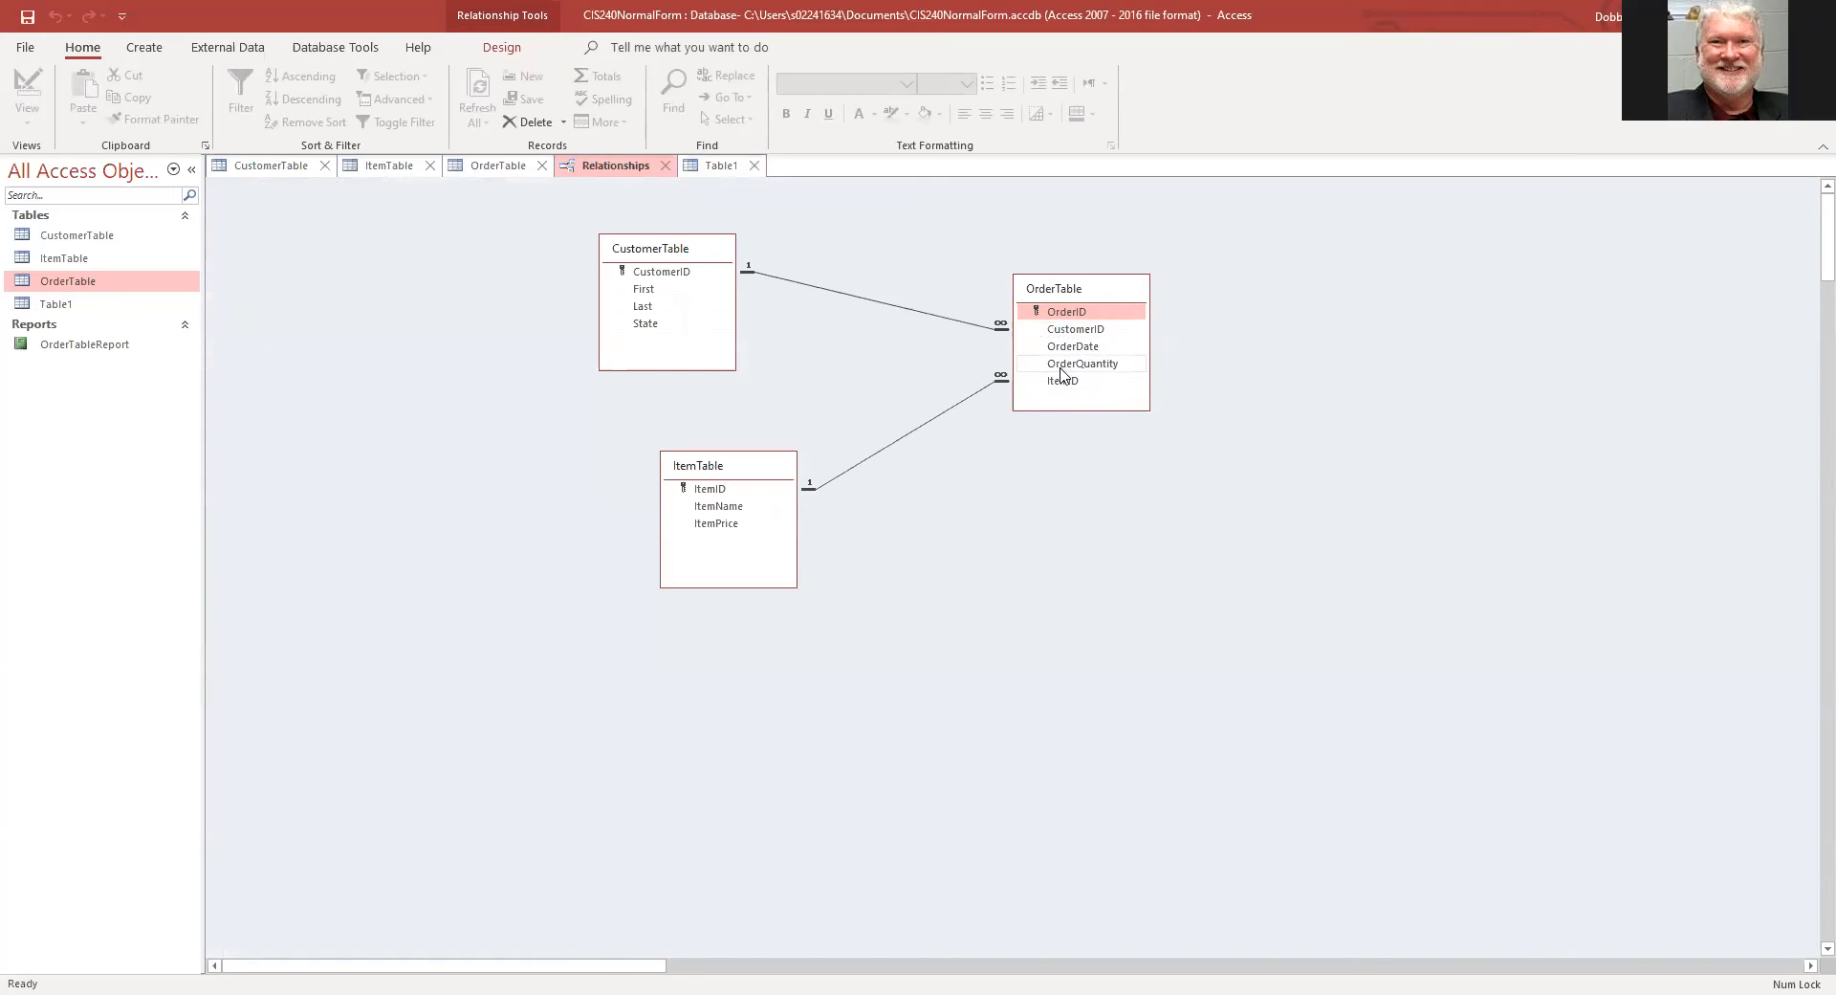
click(724, 165)
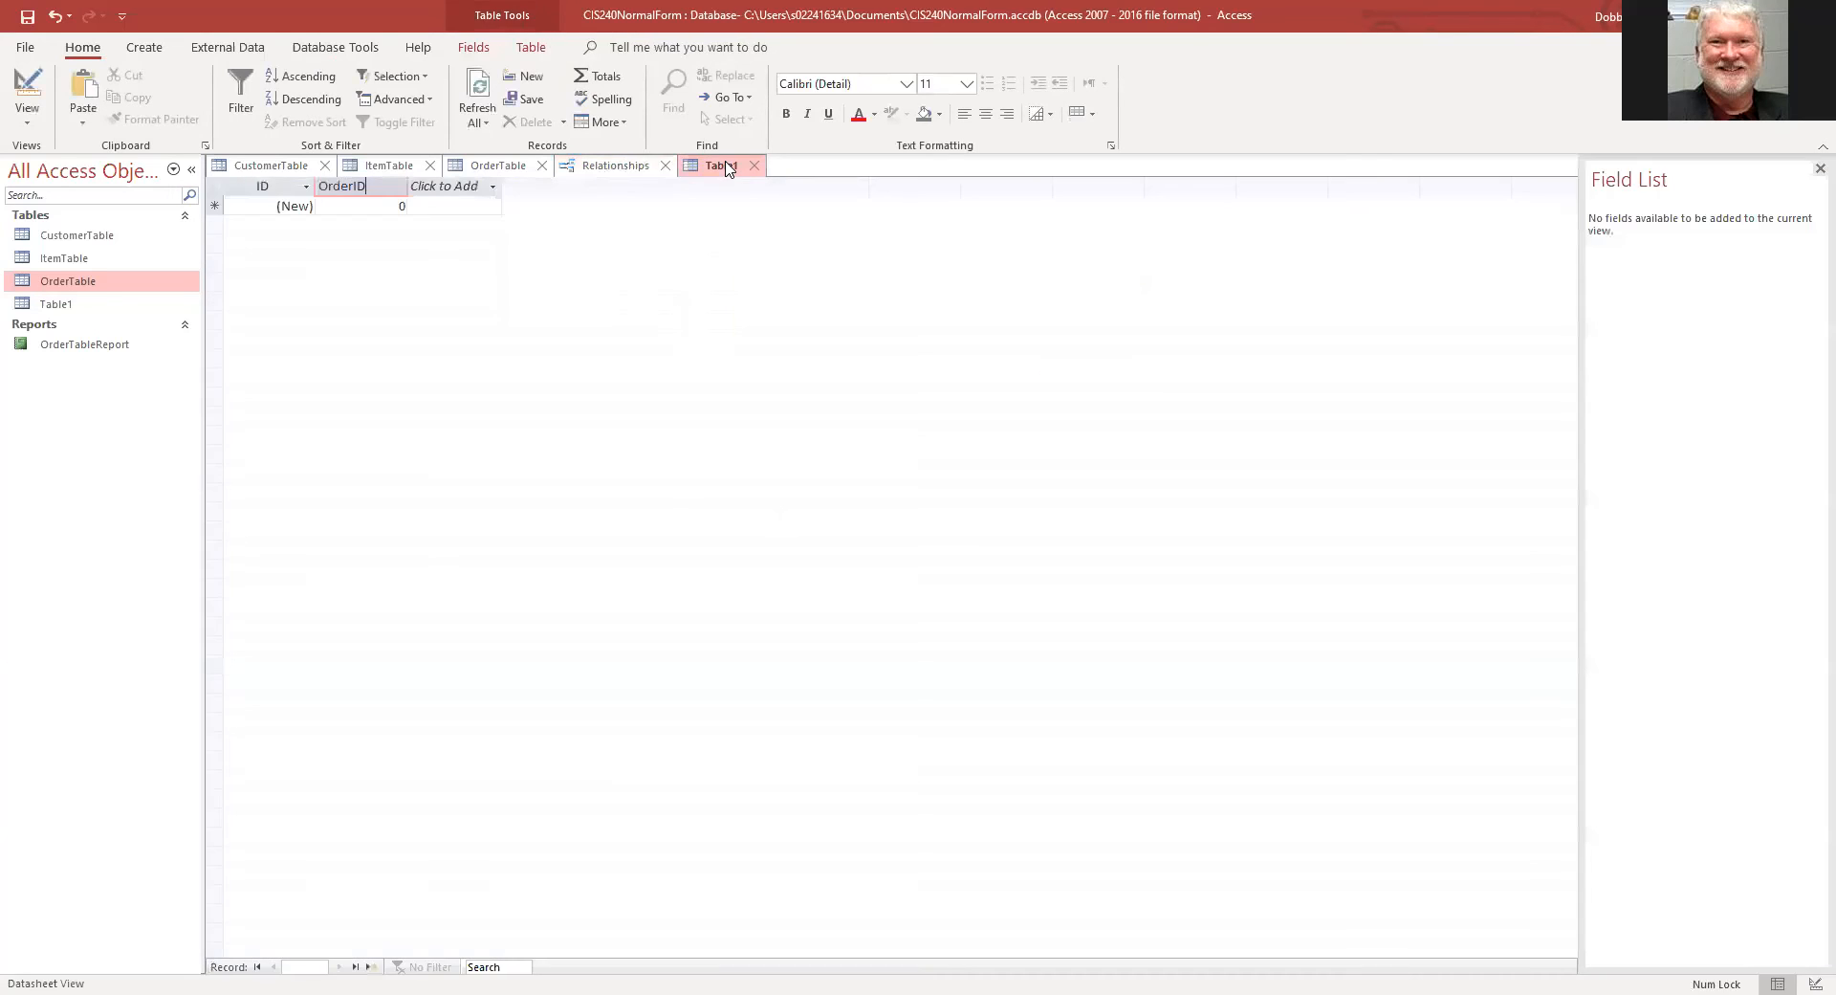
click(445, 186)
click(445, 189)
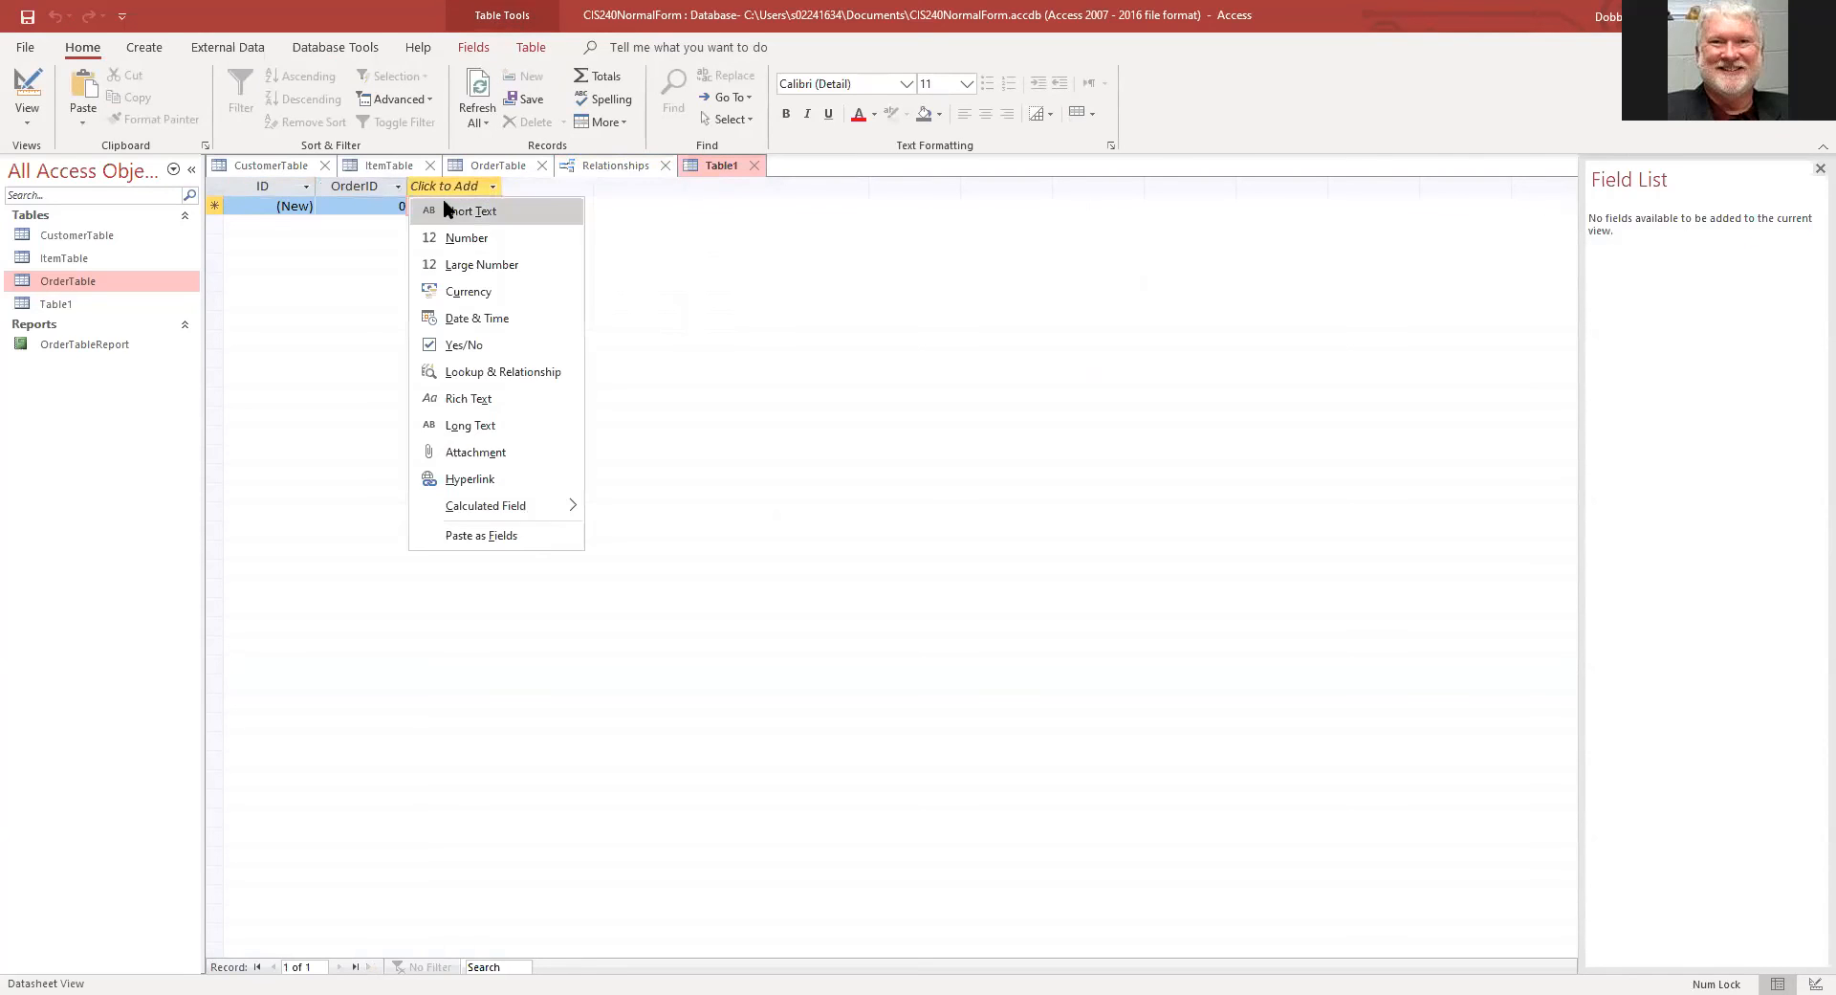
click(467, 239)
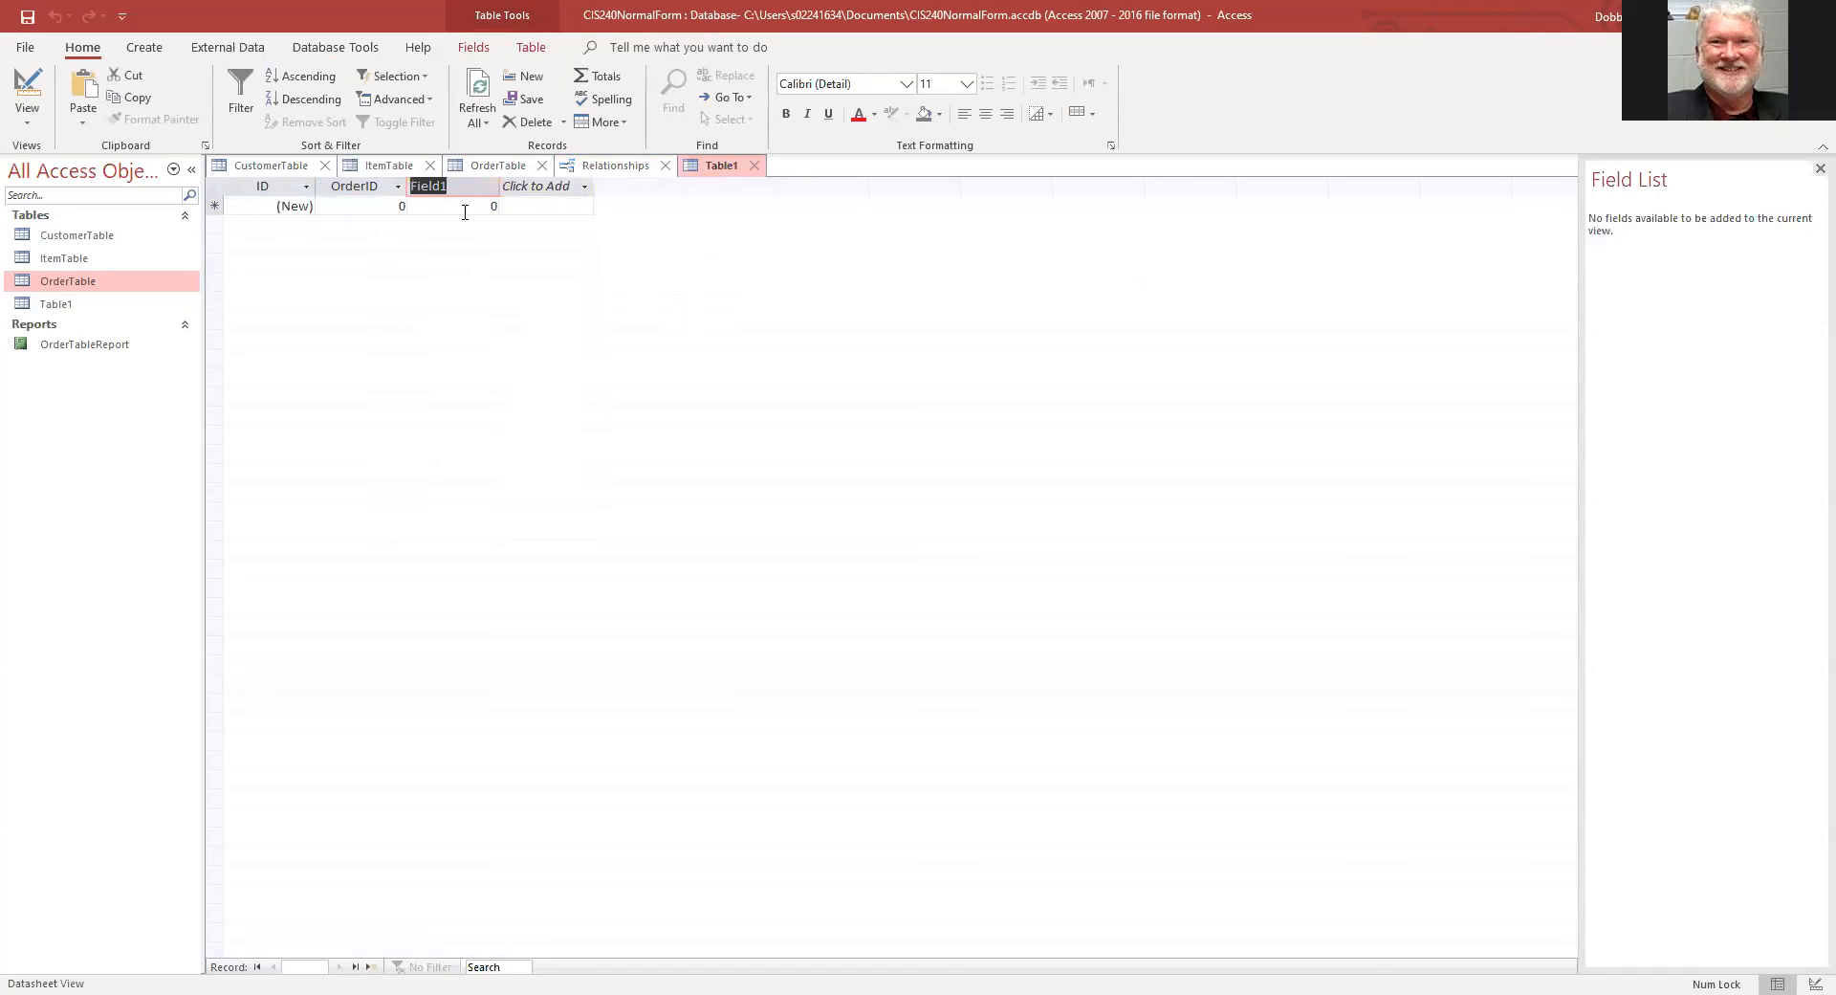
text(ItemID)
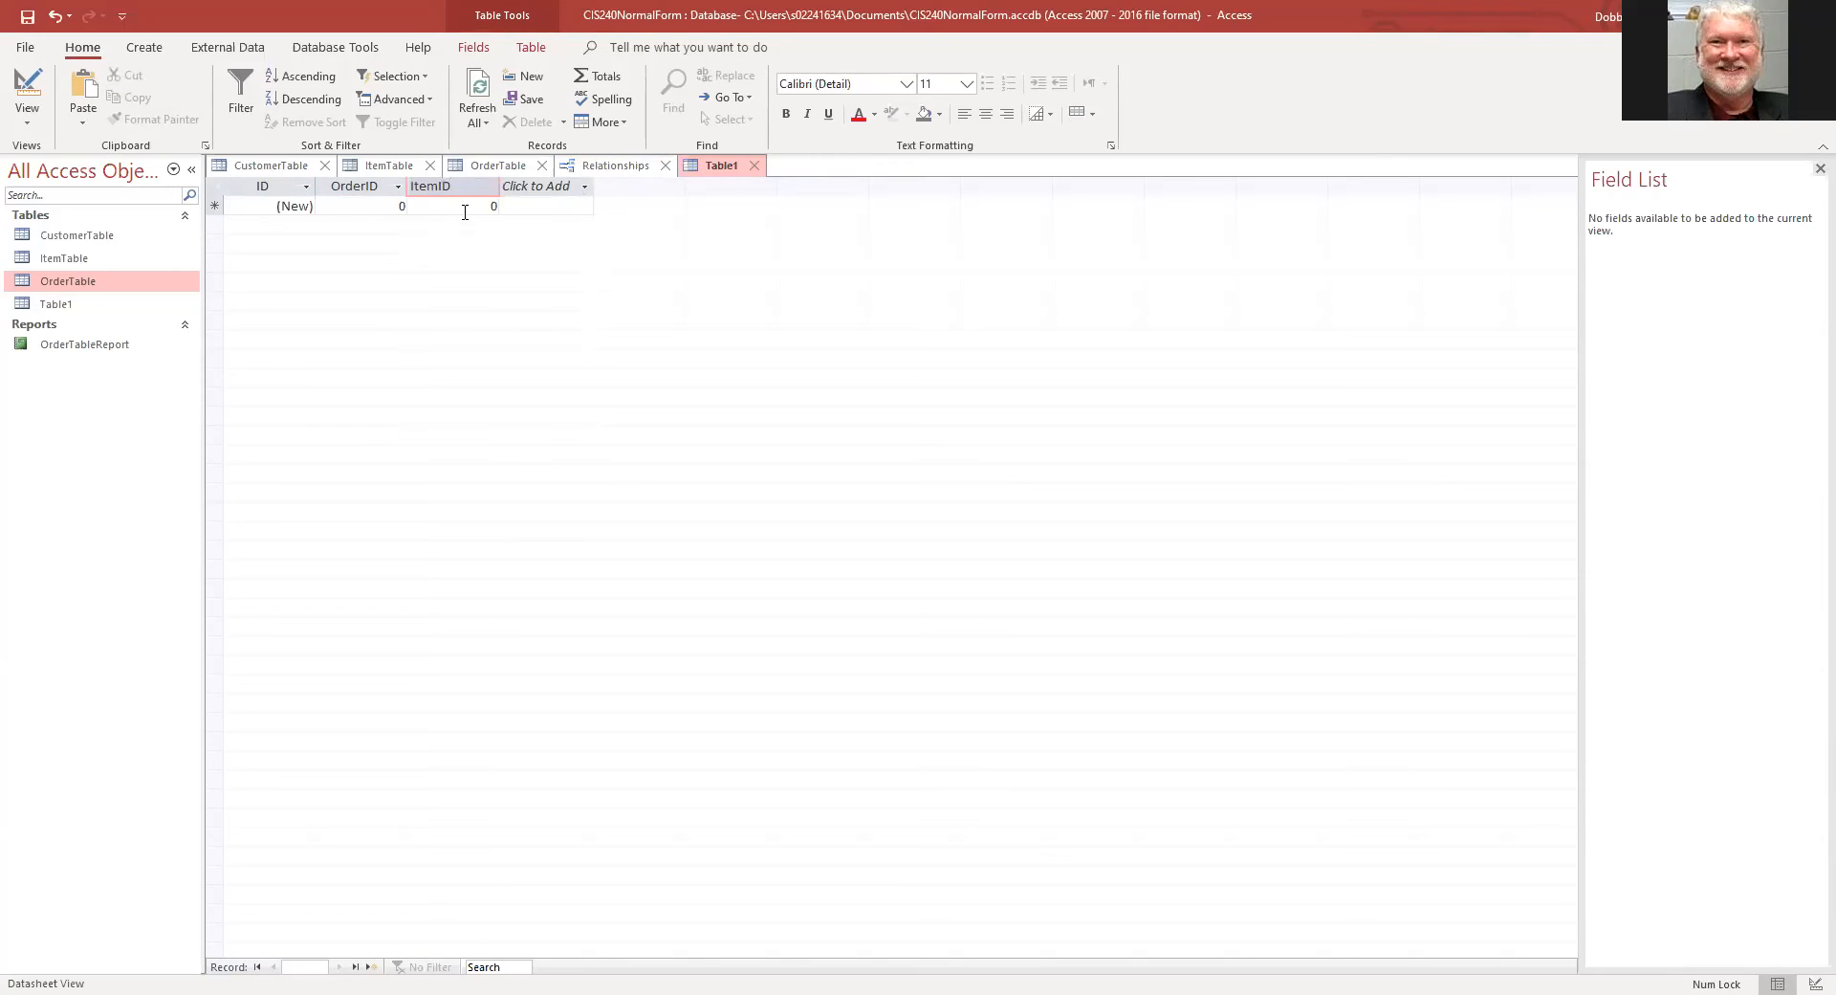
click(464, 211)
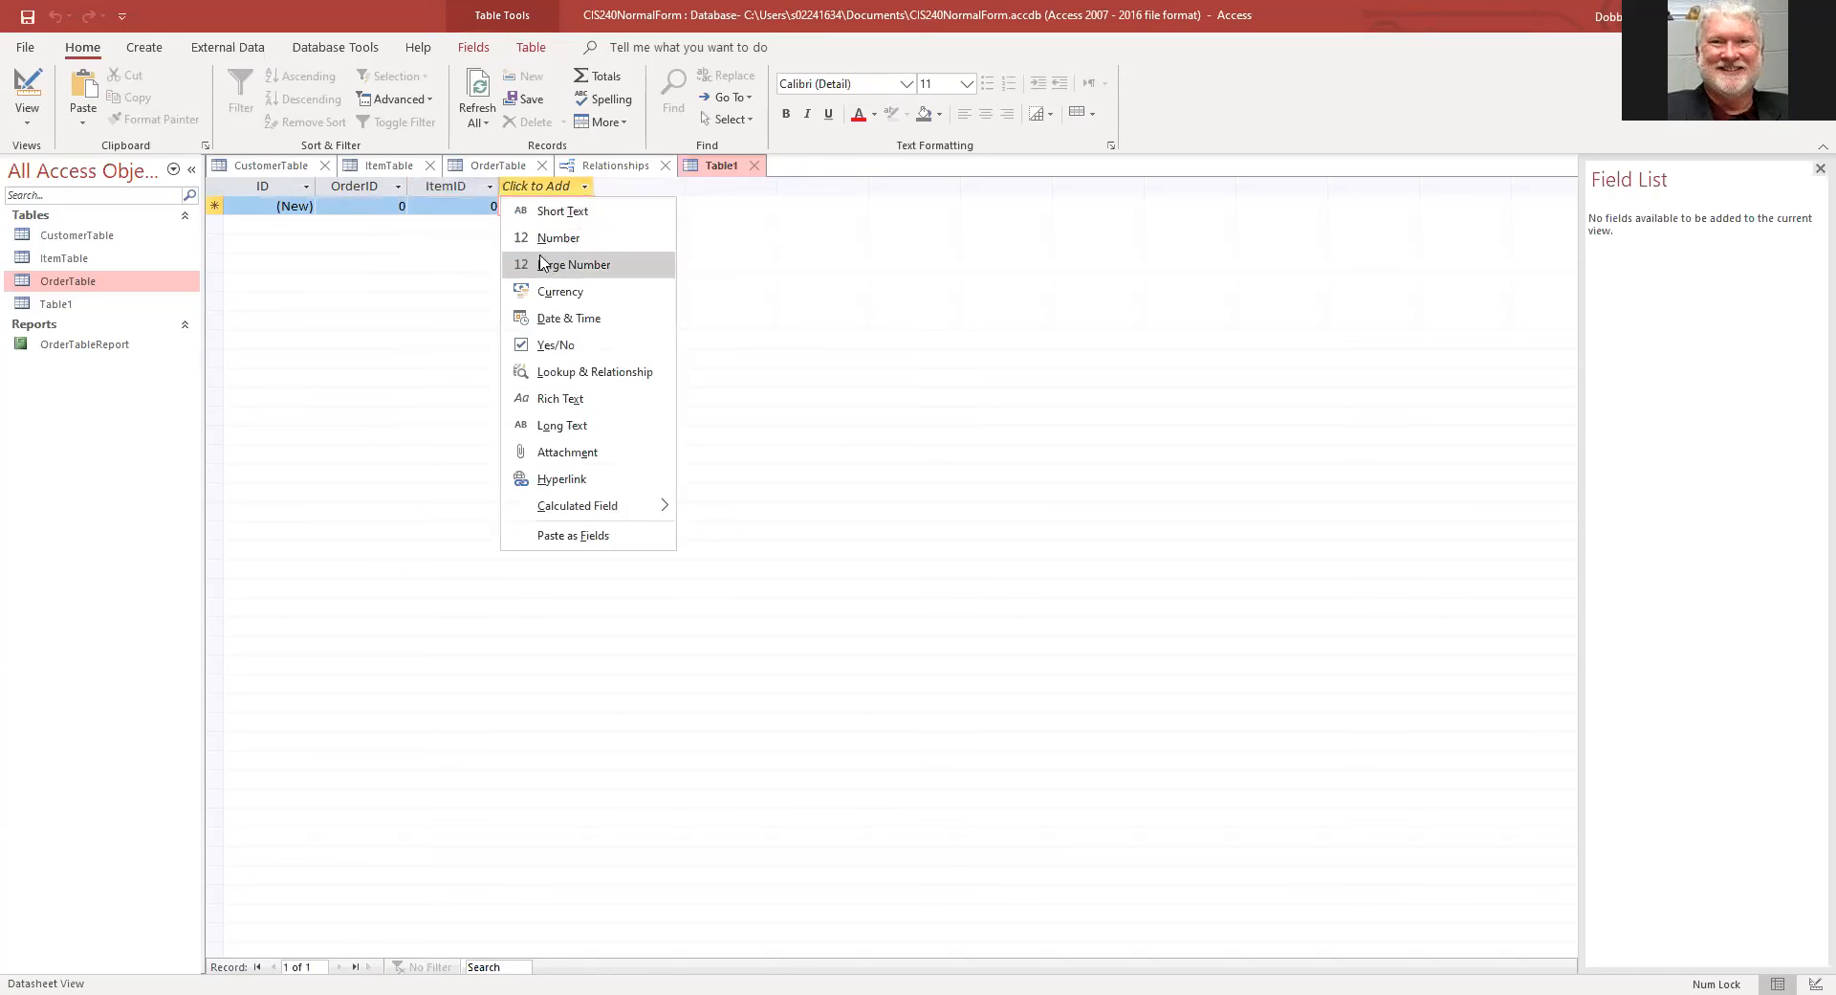
Step: Recheck the Relationships diagram and add a column after ItemID by entering OrderQuantity in the first record's empty cell
click(628, 170)
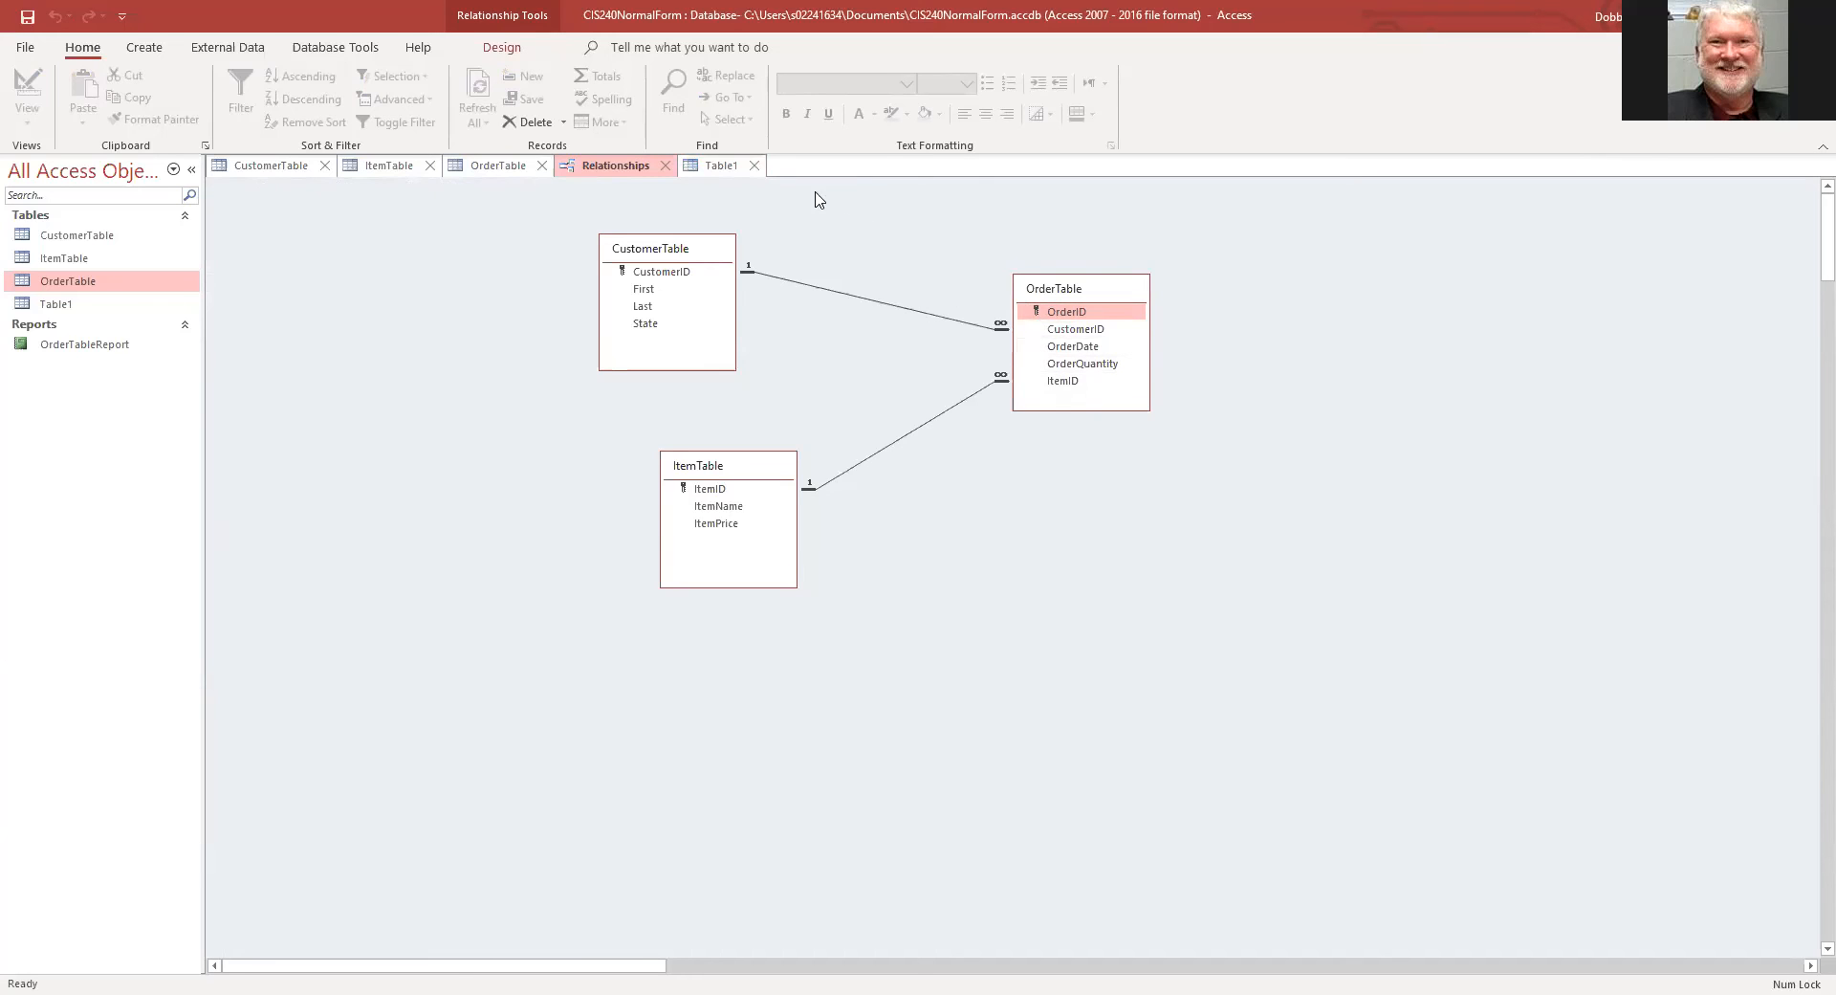
click(723, 168)
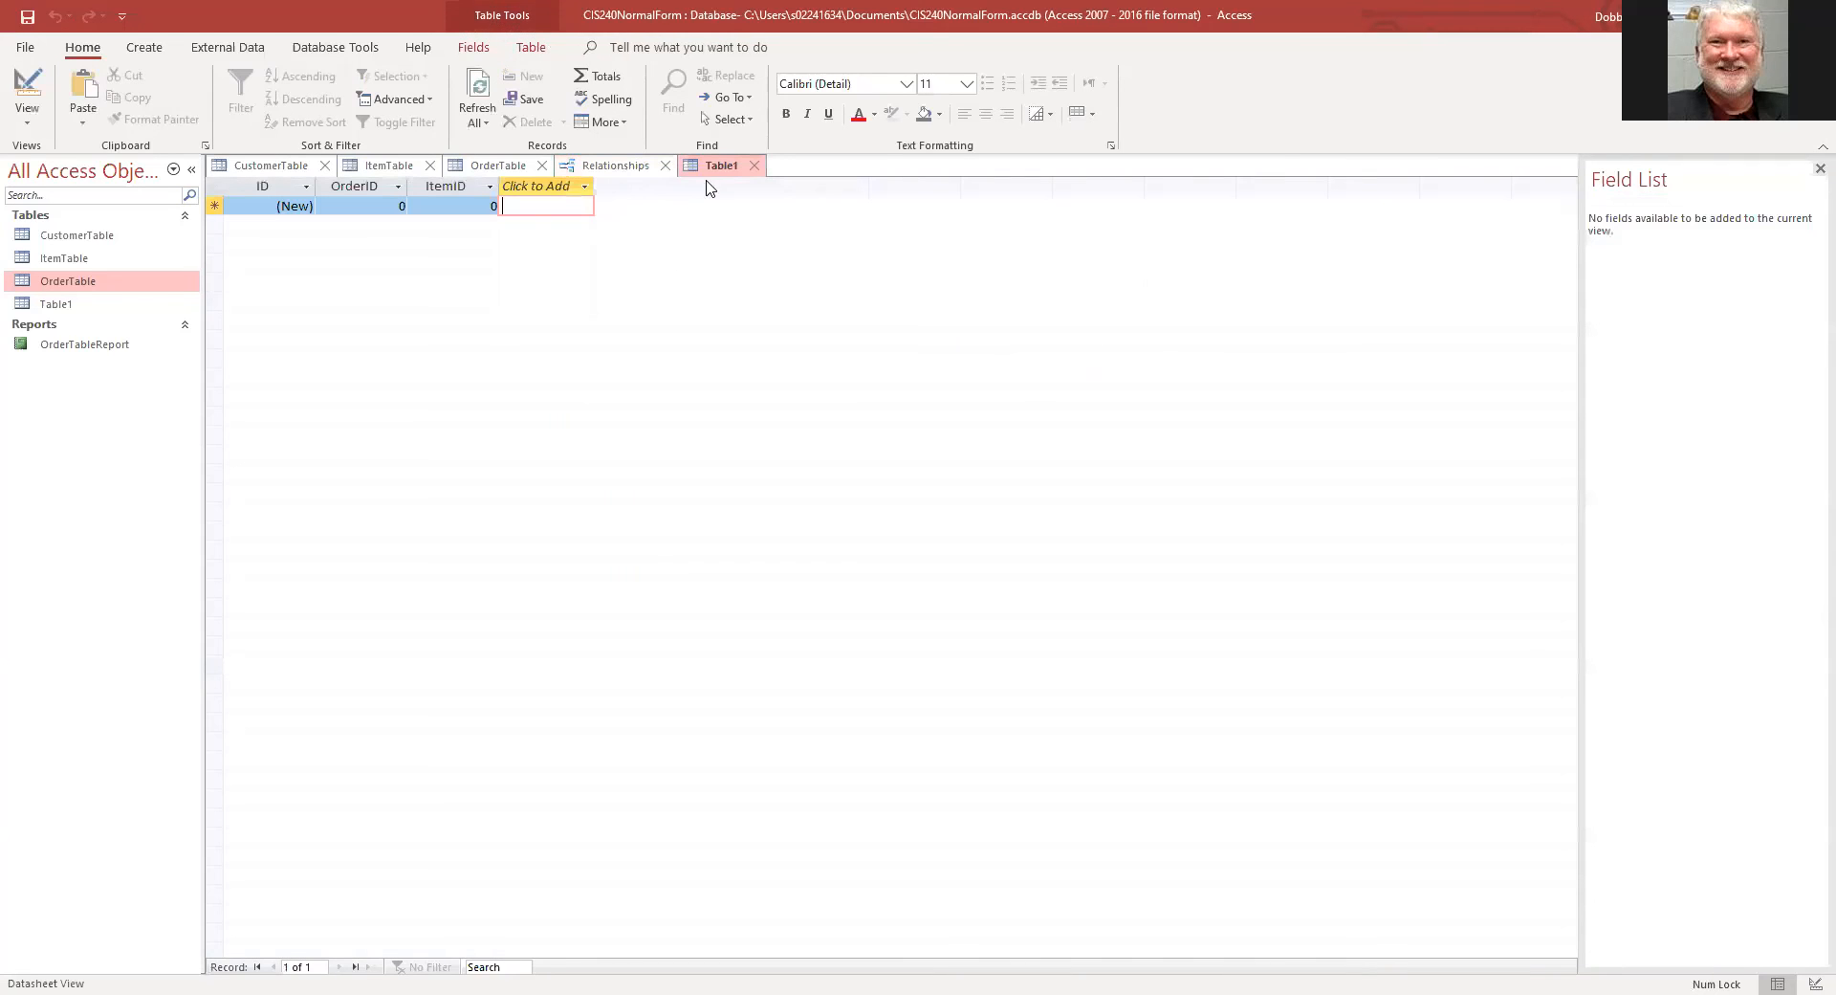
text(OrderQuantity)
key(Tab)
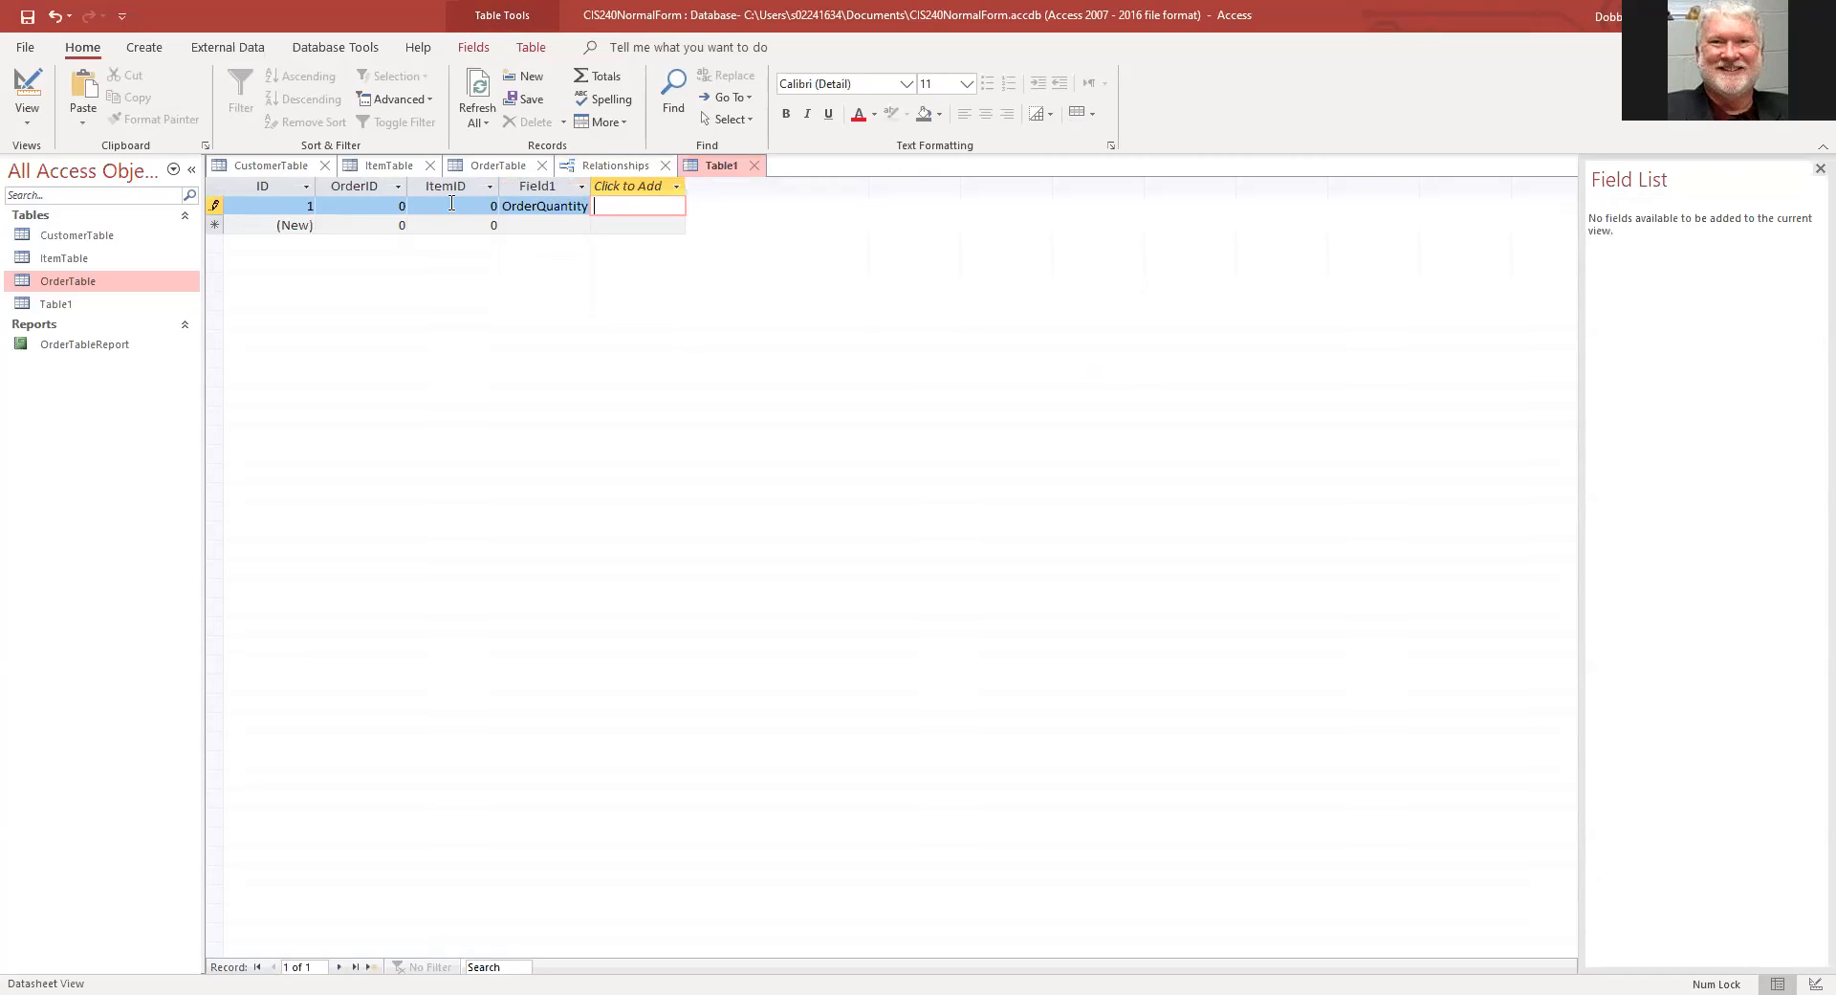
Step: Save the new table as OrderRowTable and open it in Design view
click(27, 89)
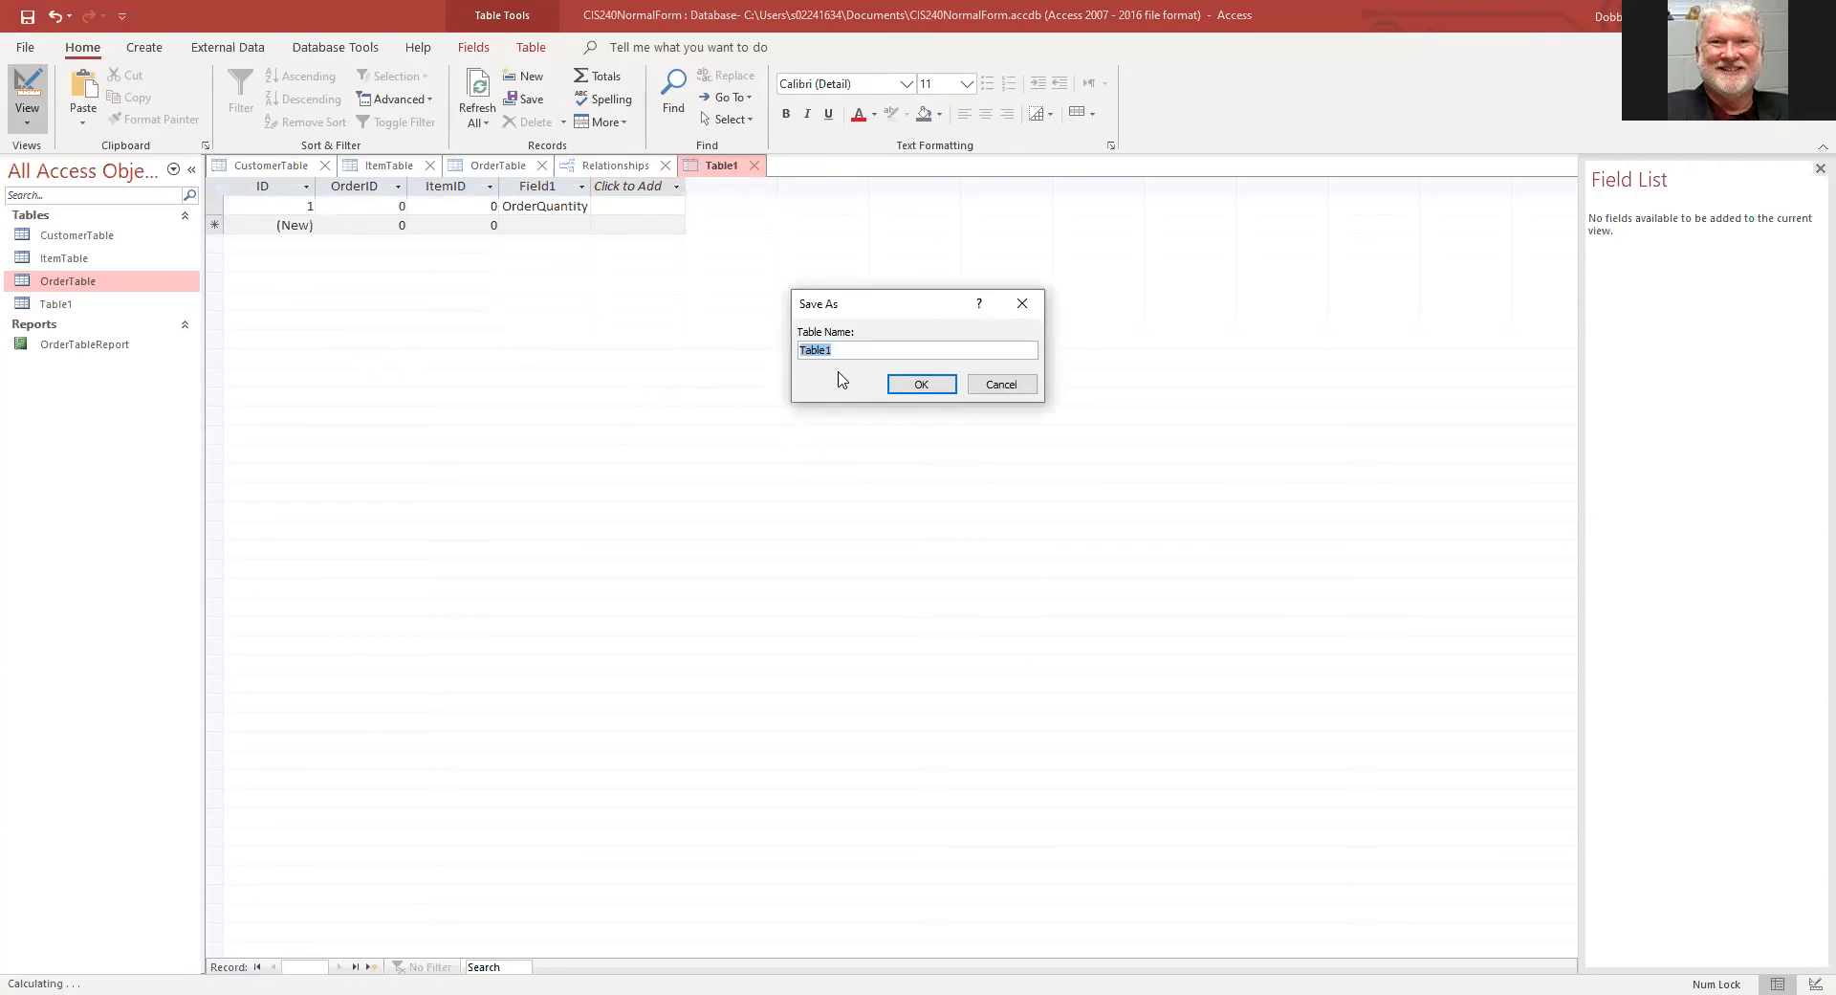
text(OrderRowTable)
click(924, 383)
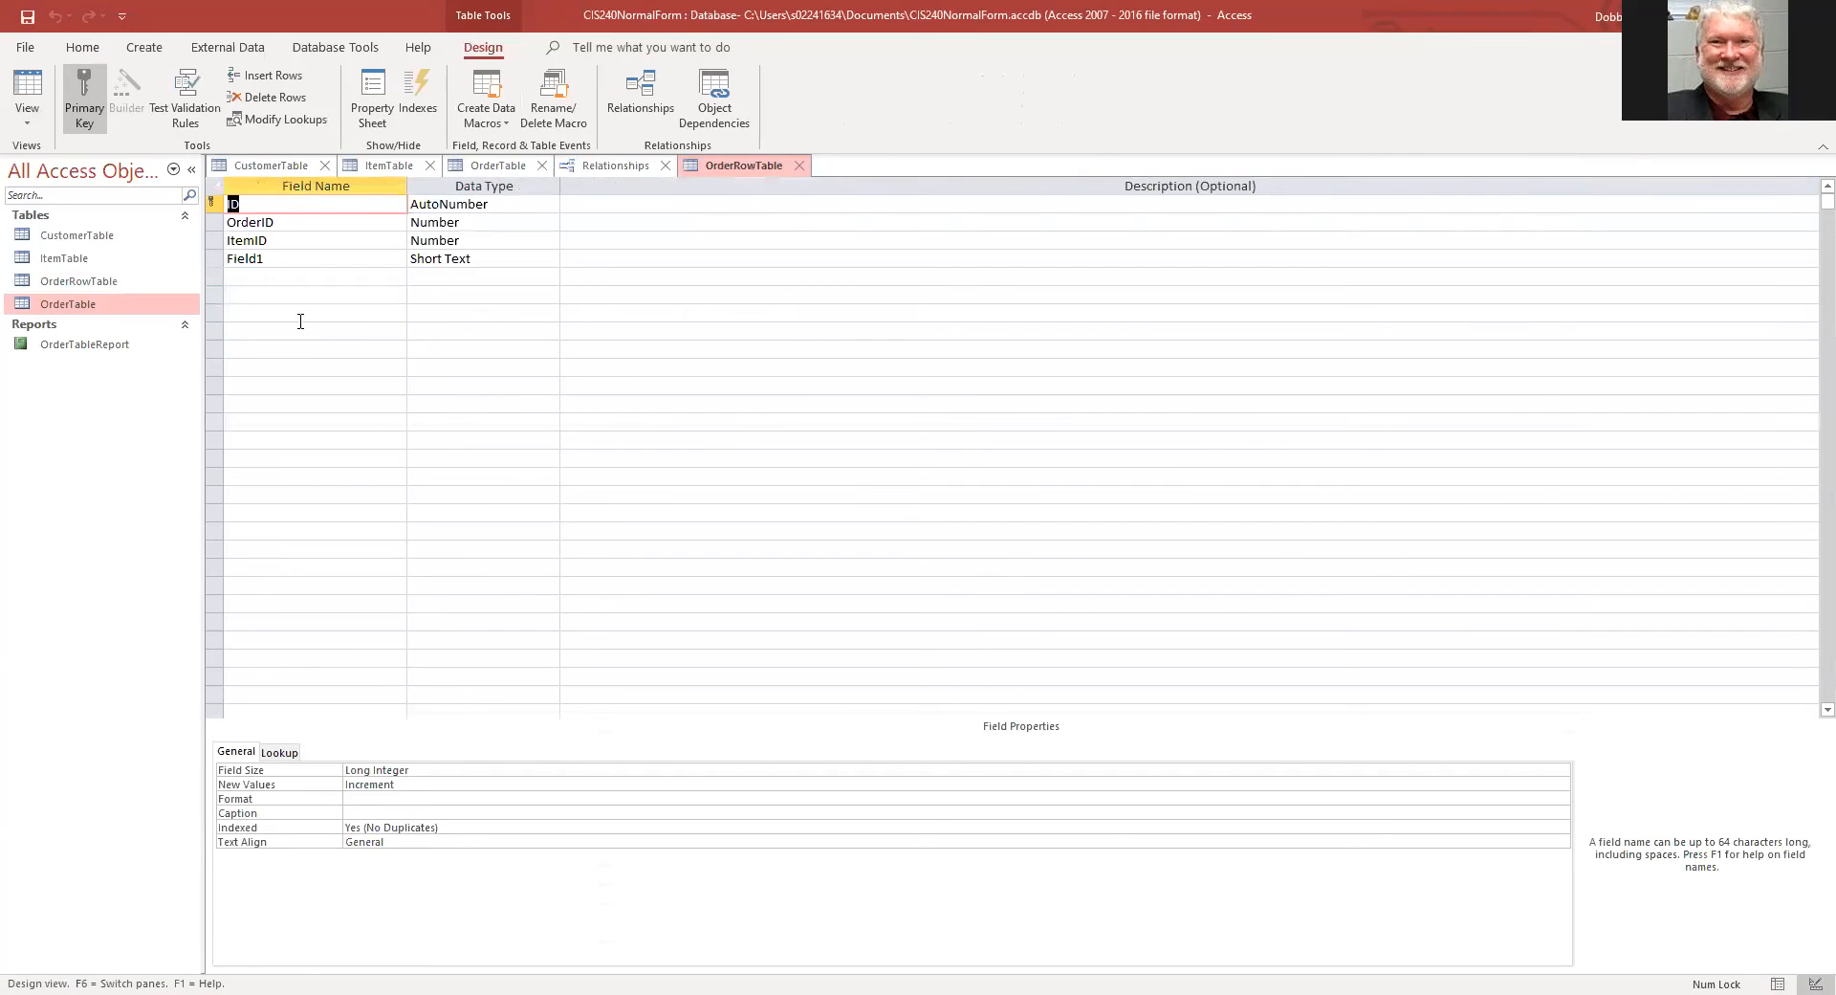
Step: Try OrderID and ItemID as a combined primary key in OrderRowTable, and return the key to the ID field
click(339, 201)
click(206, 221)
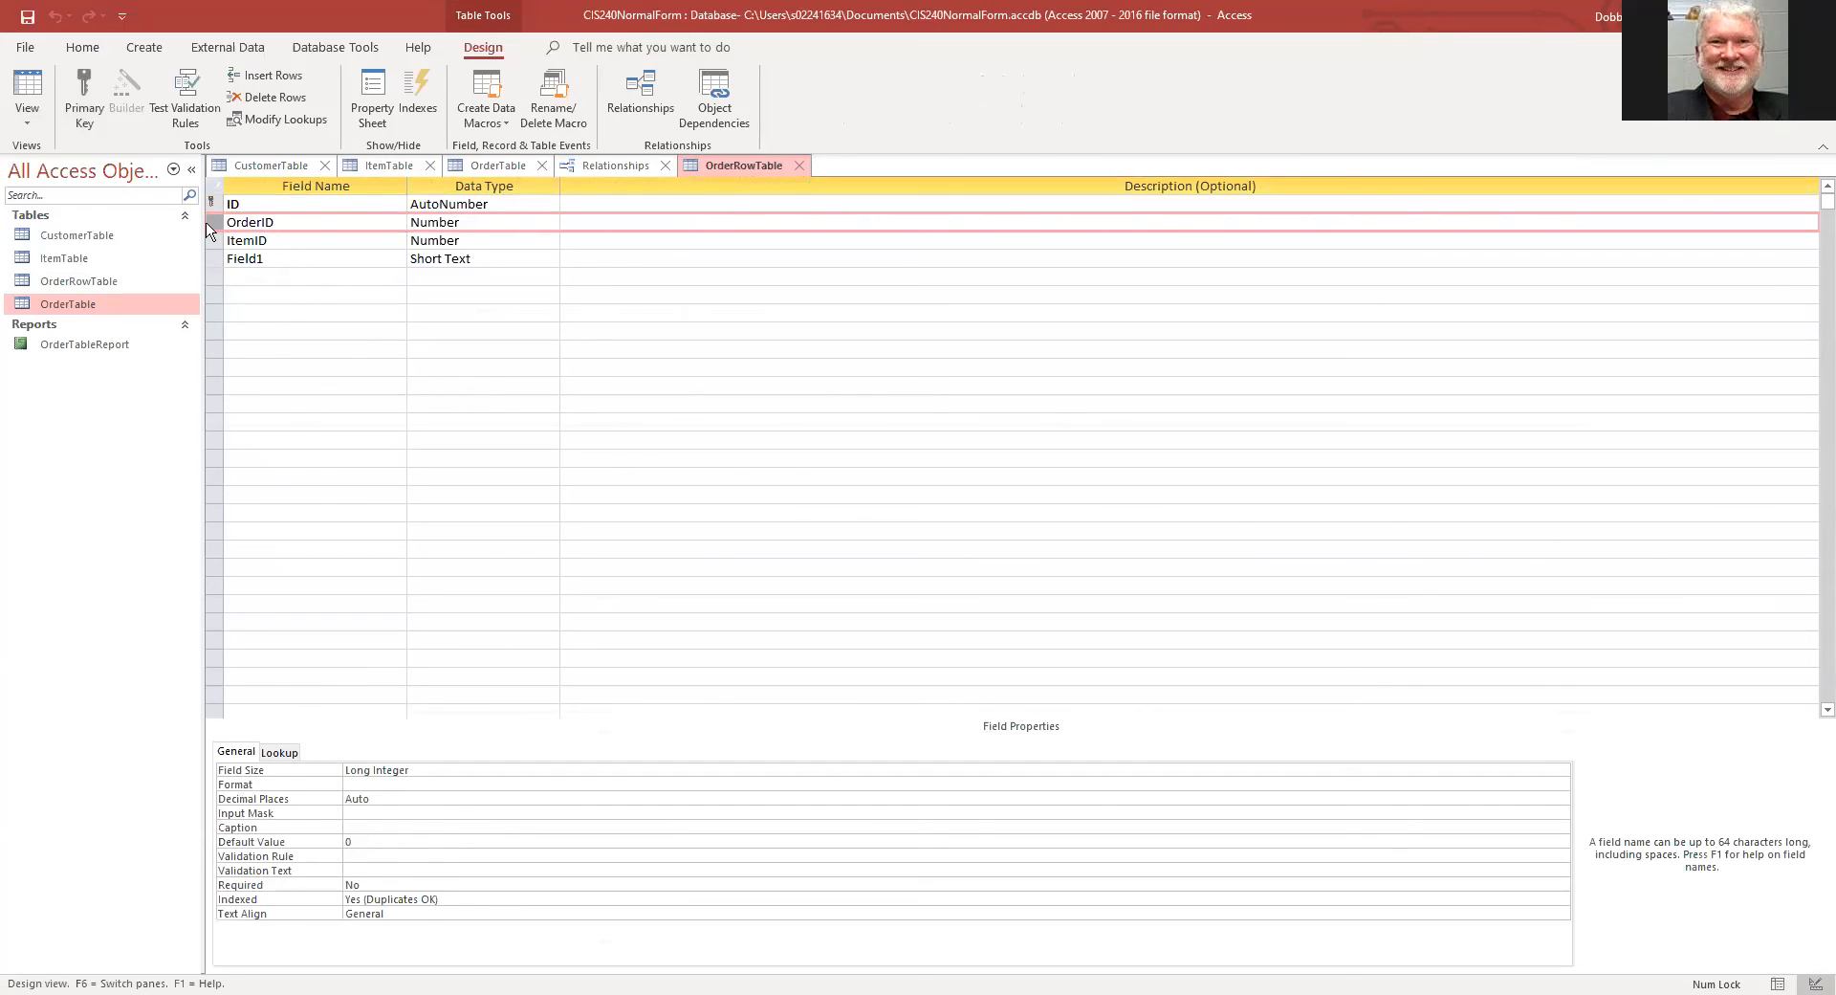
click(210, 240)
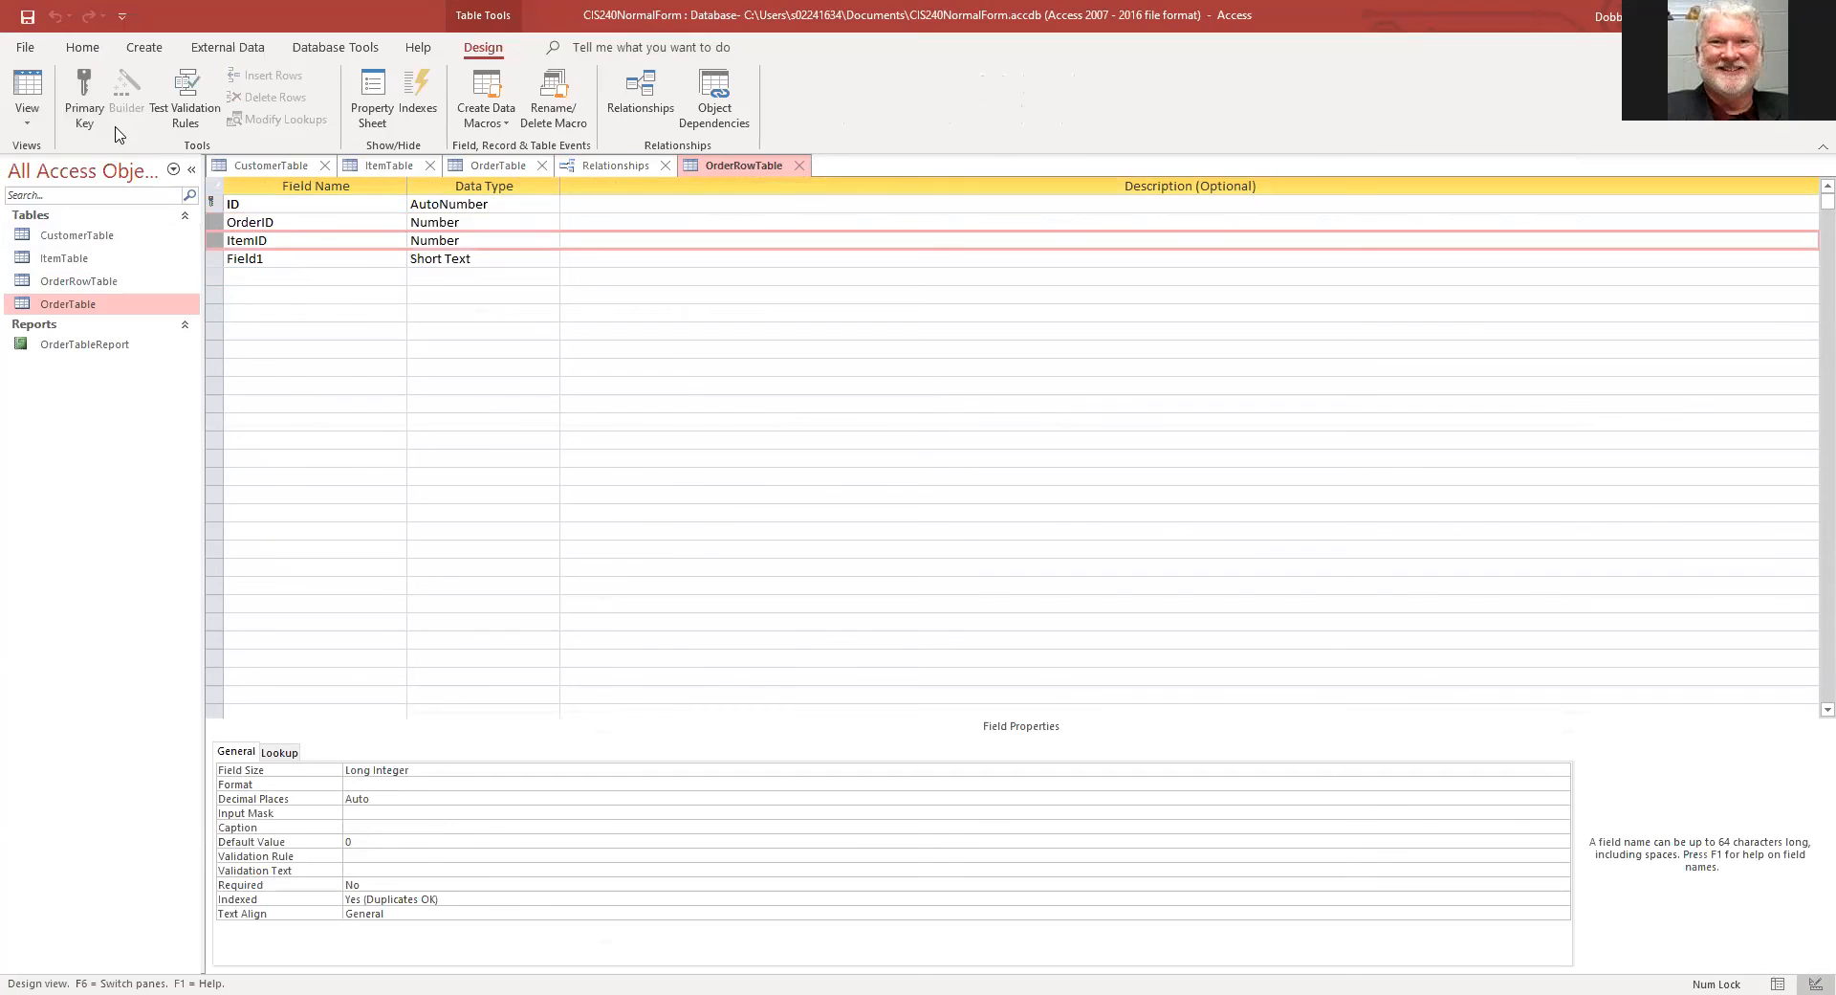
click(83, 92)
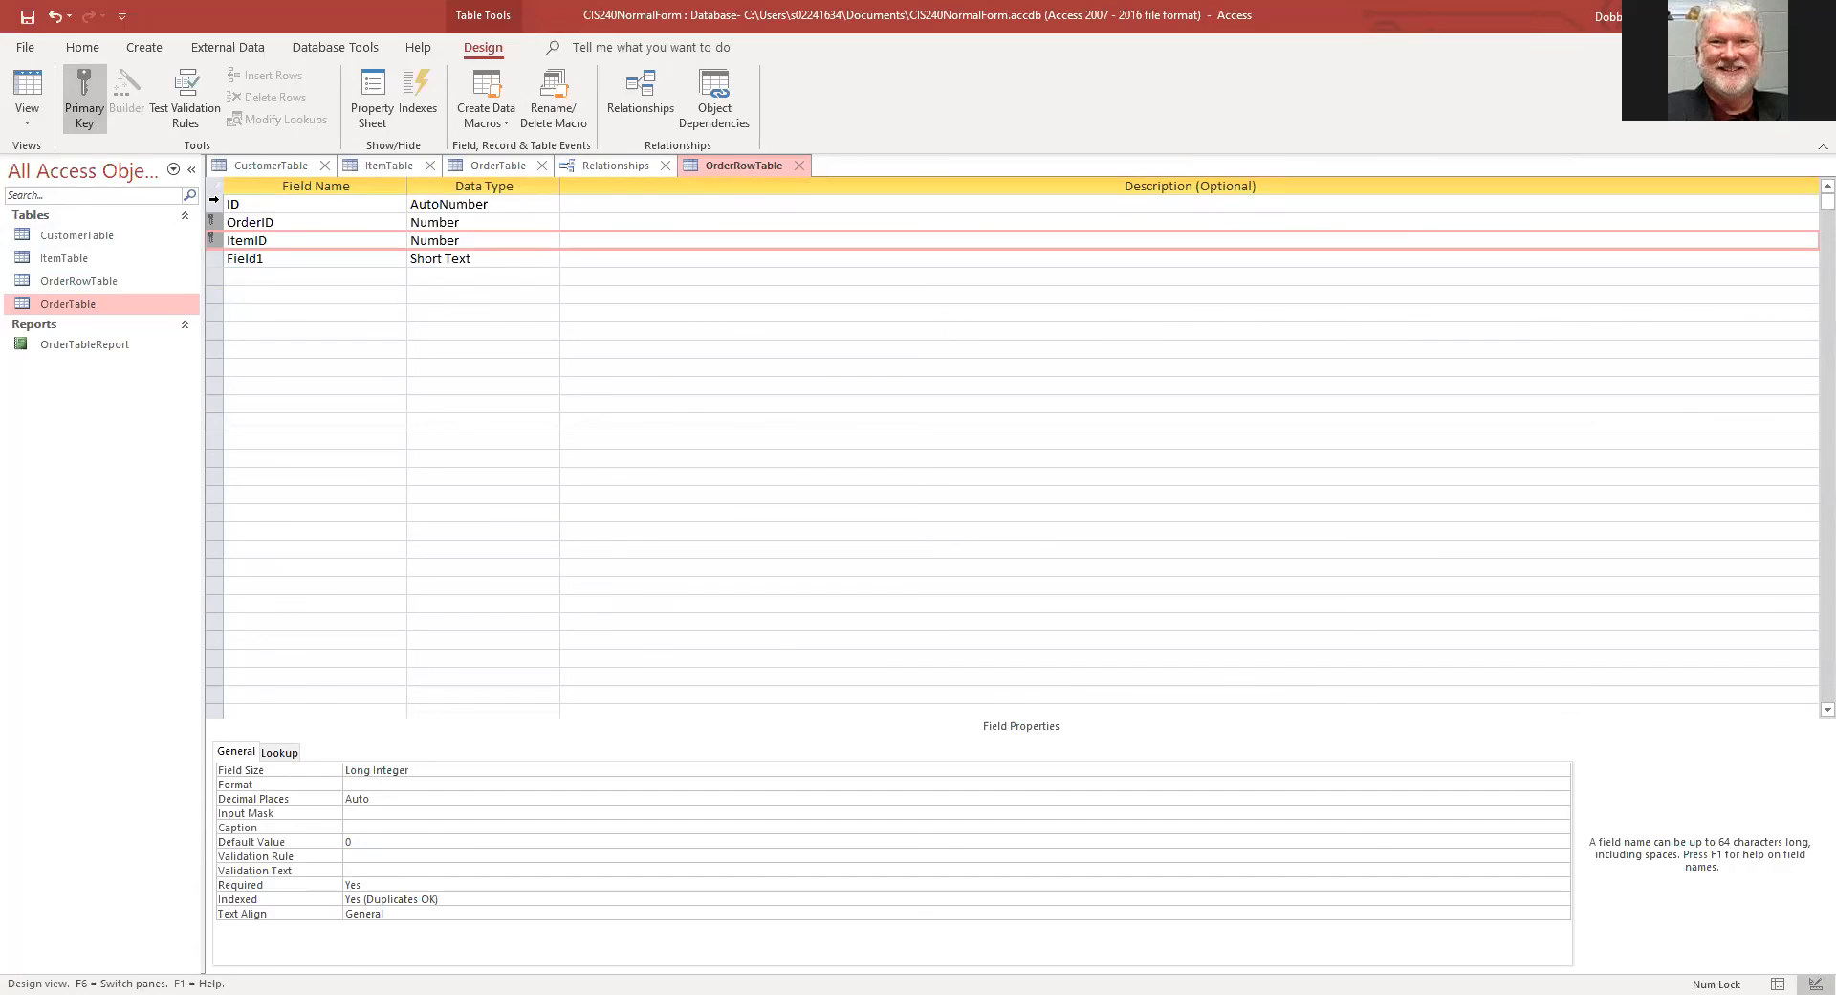
click(215, 201)
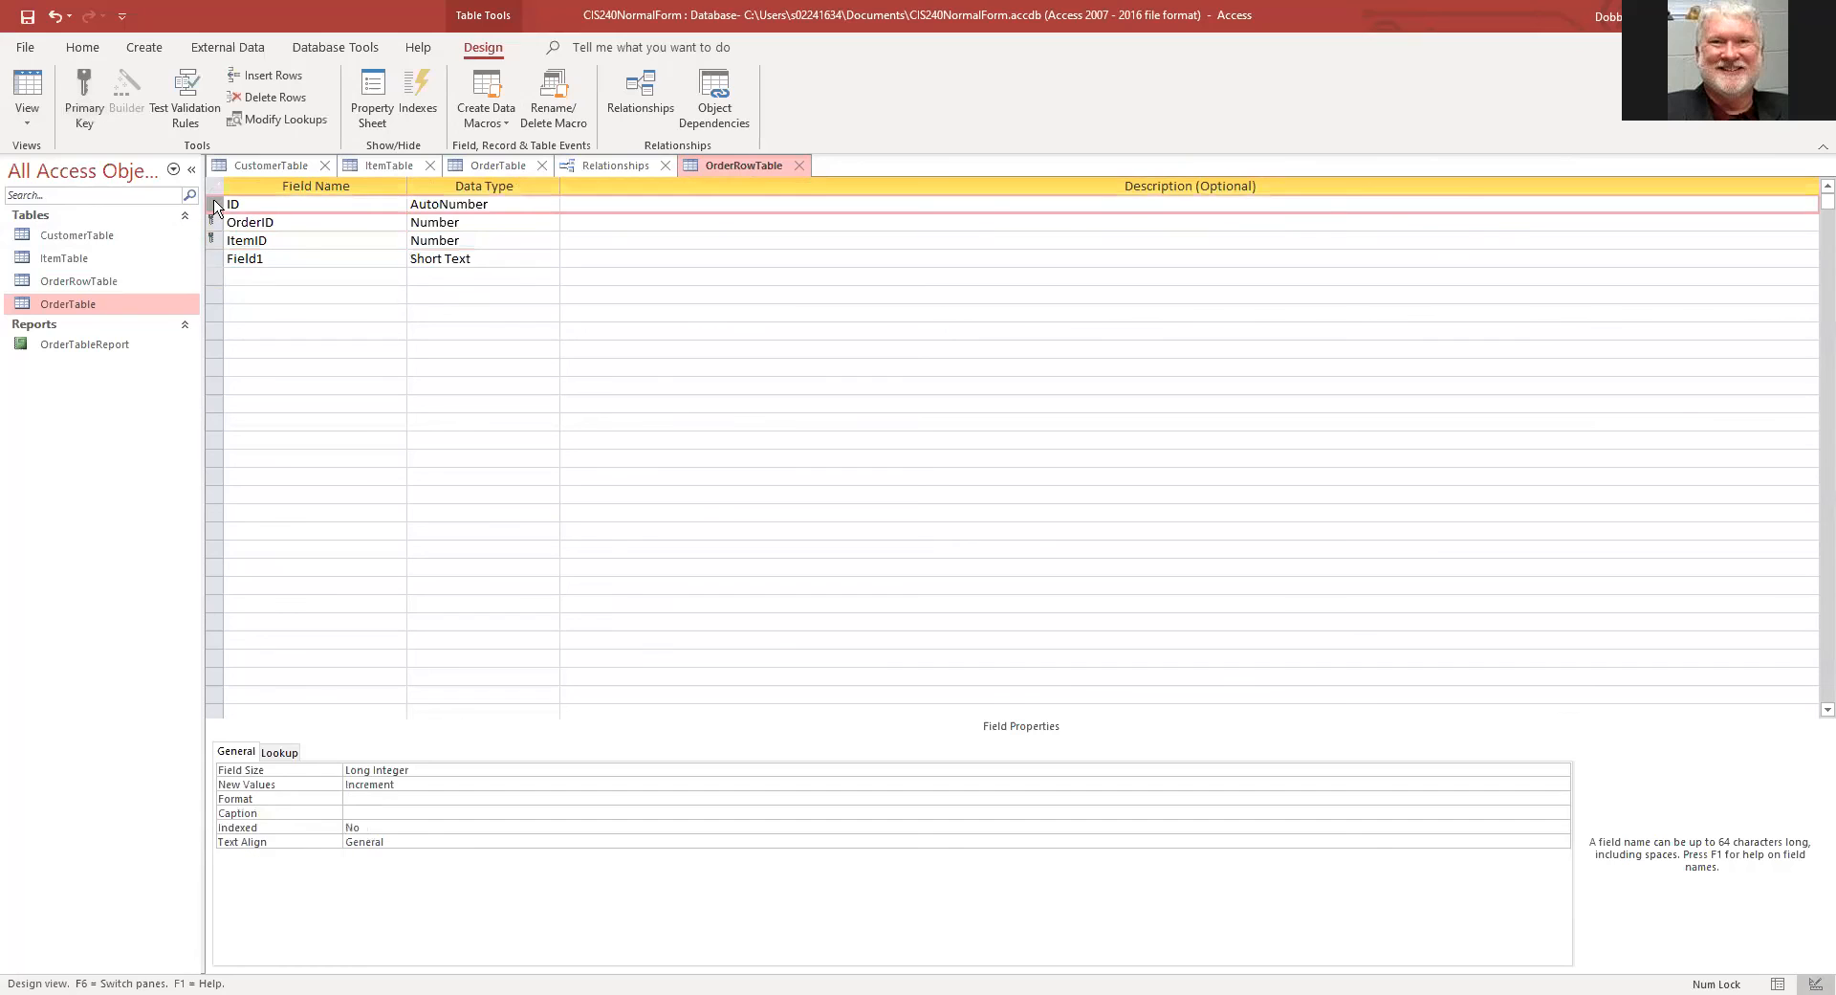
click(81, 89)
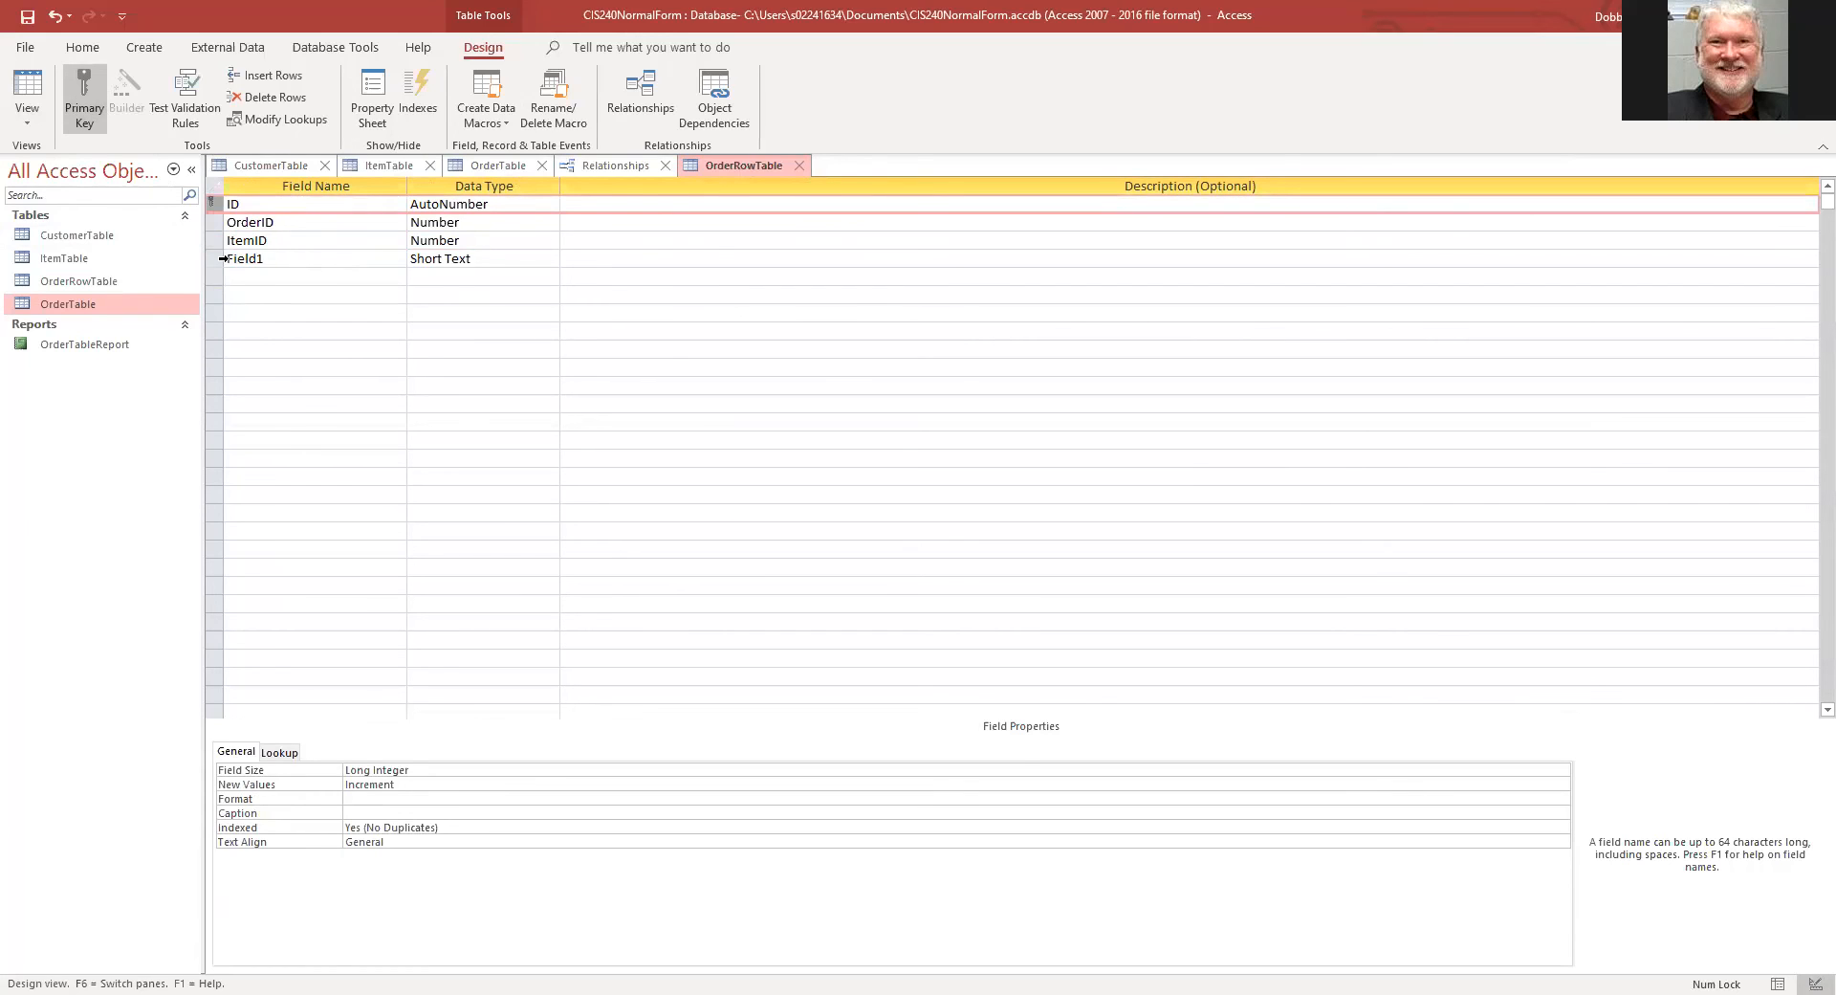
Step: Rename the ID field as OrderRowID and Field1 as Quantity, and save OrderRowTable while switching to Datasheet view
click(228, 202)
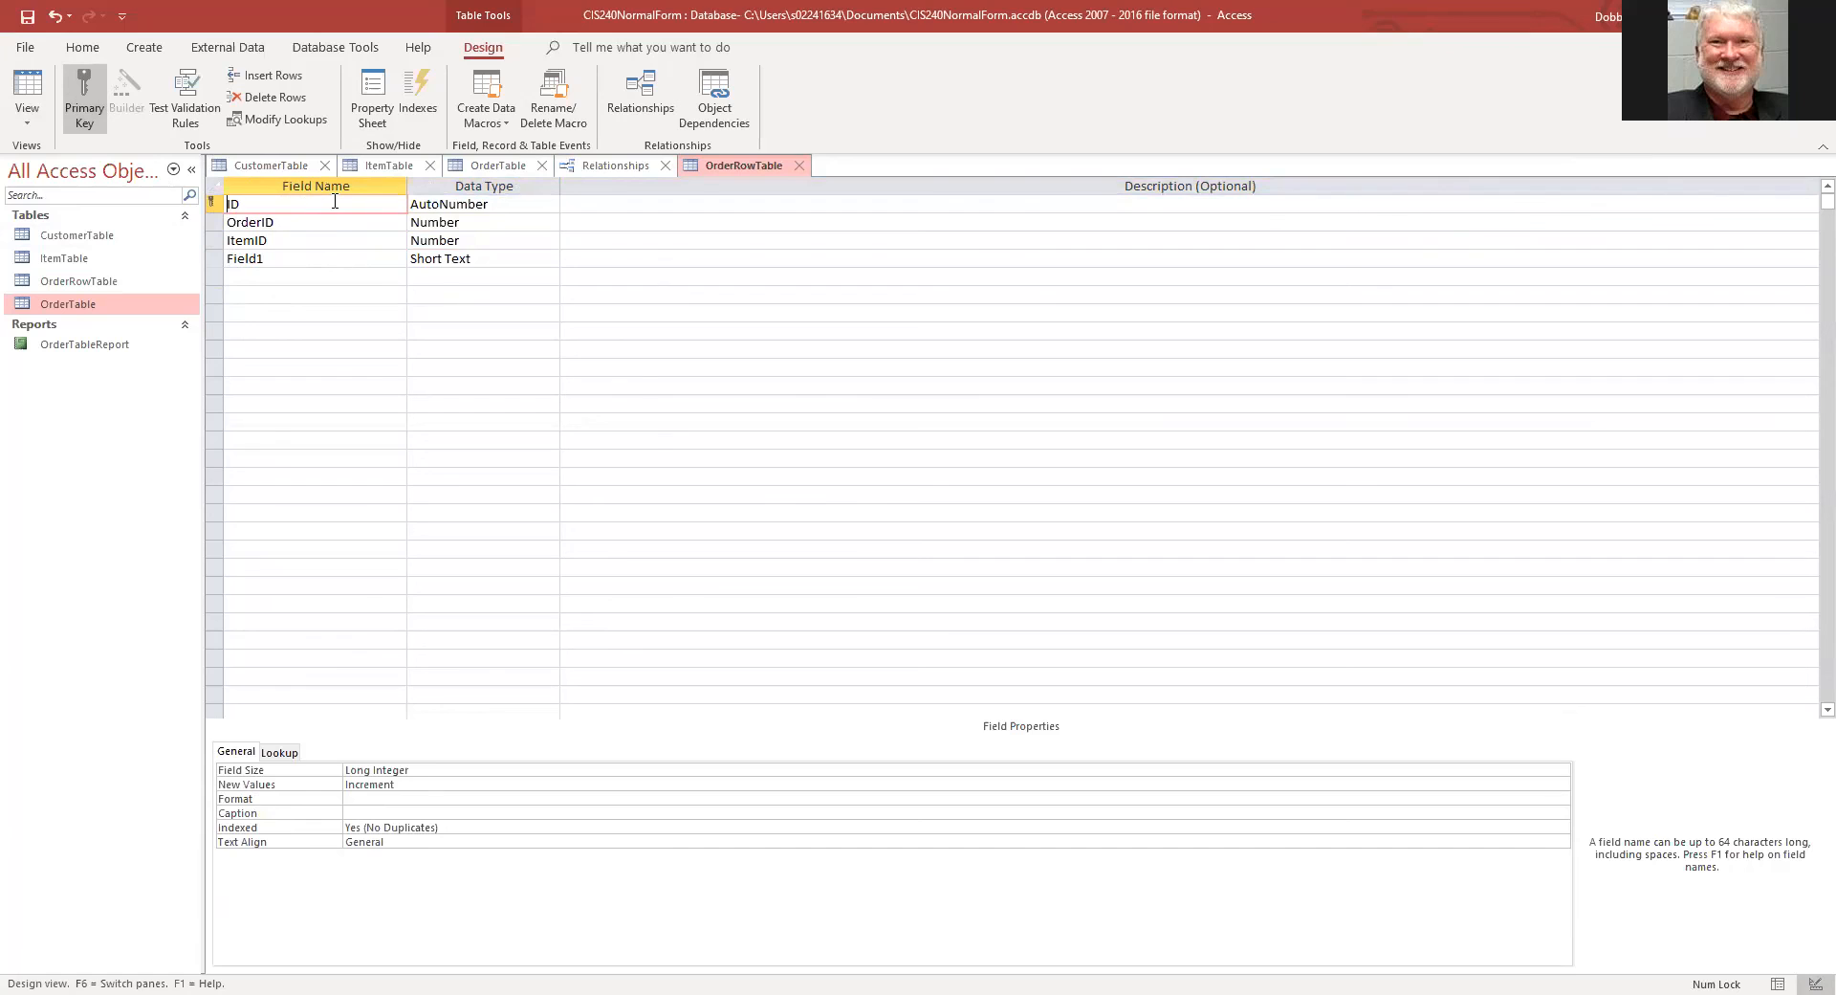
text(OrderRow)
click(266, 260)
drag(266, 260, 224, 259)
text(Quantity)
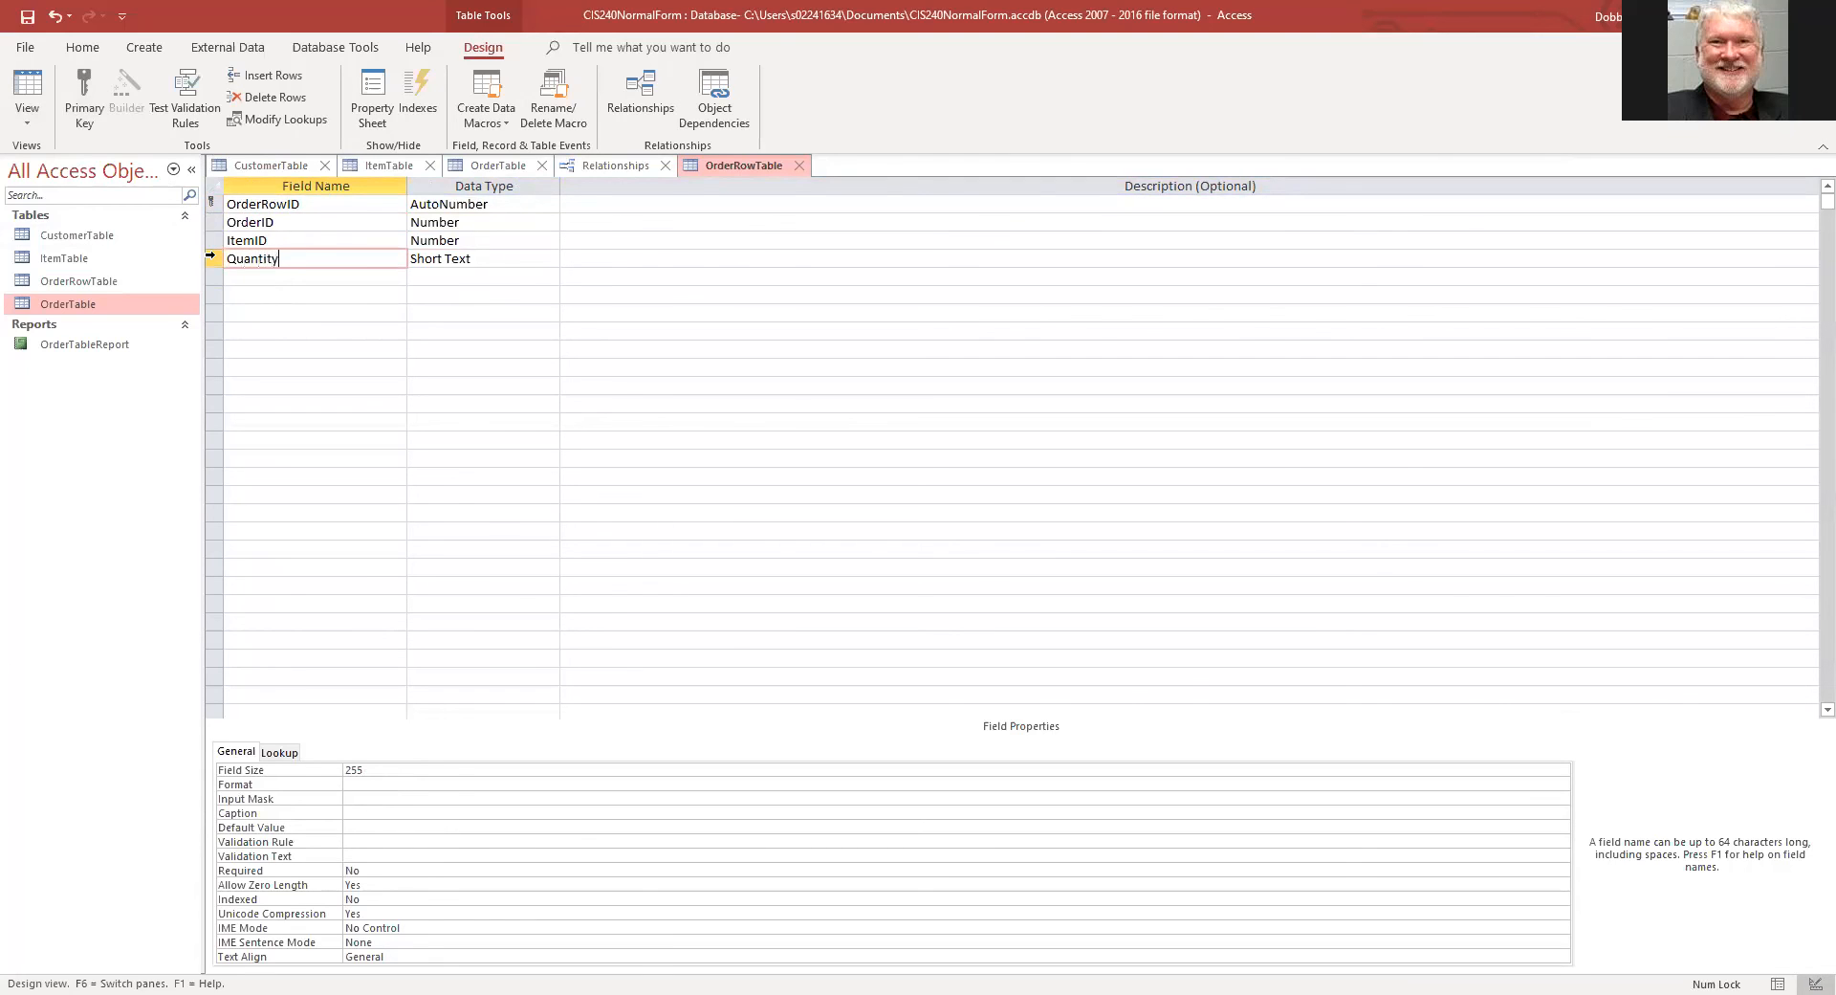
key(Tab)
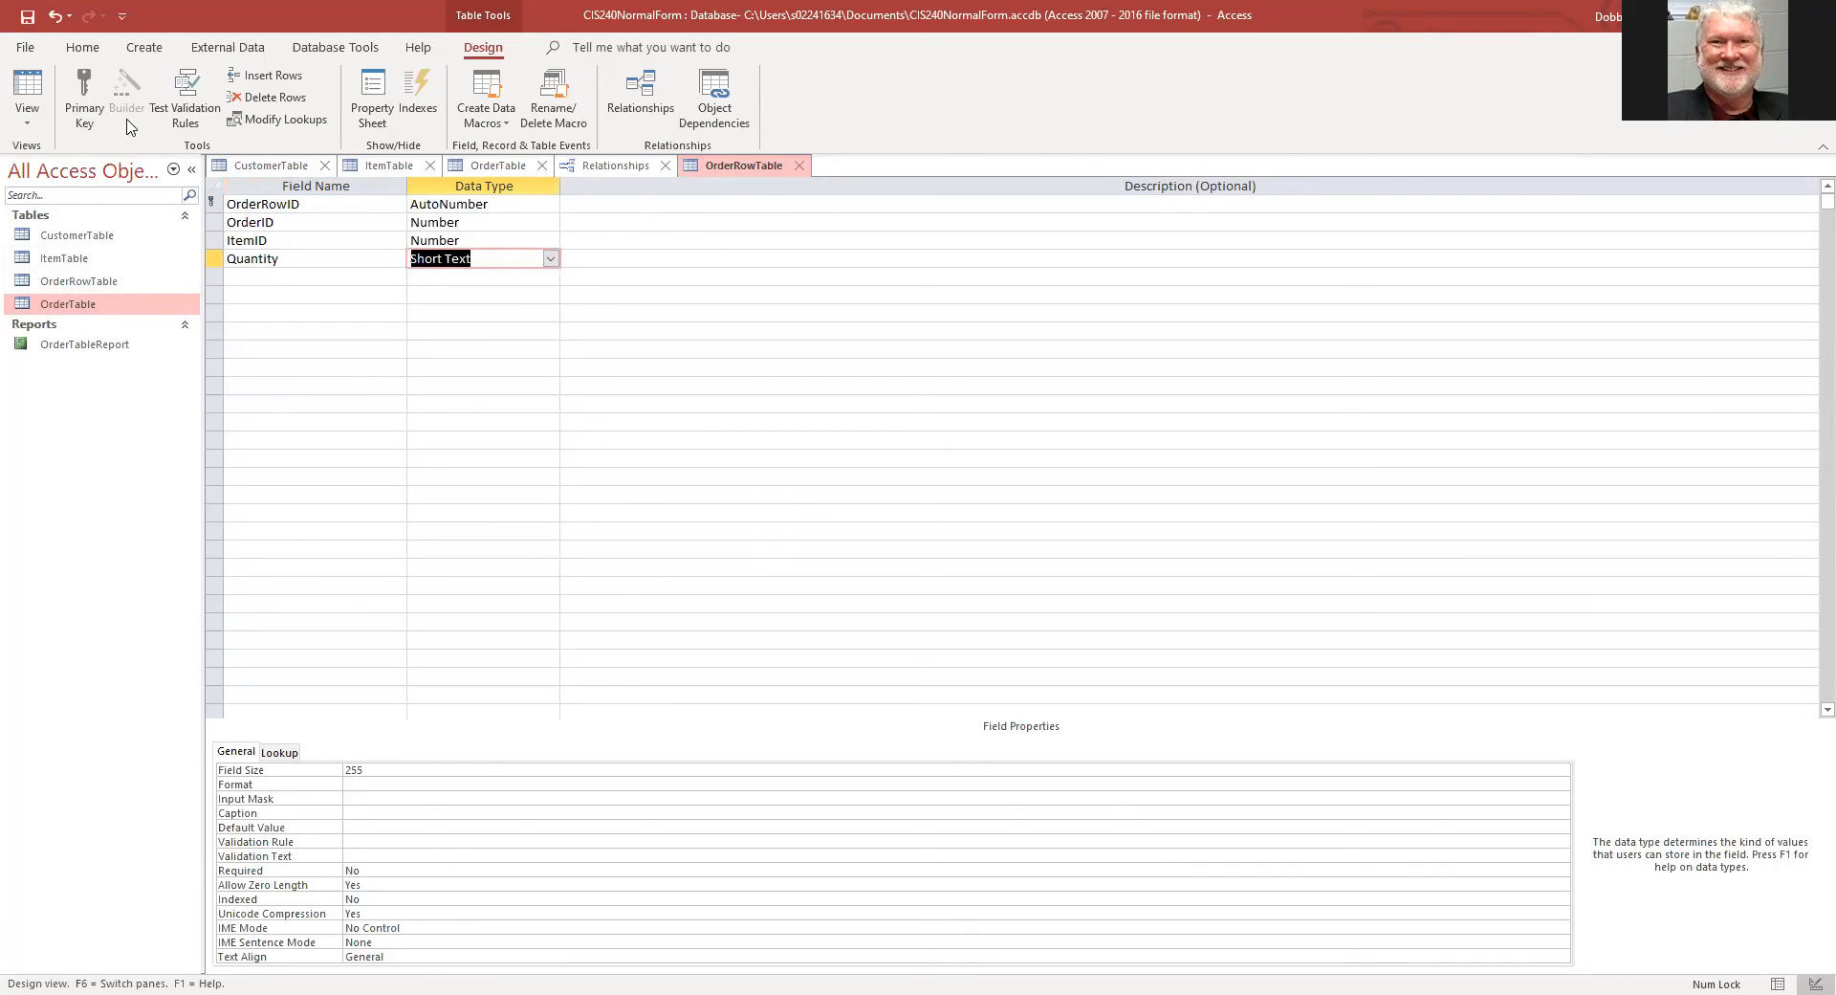
click(19, 80)
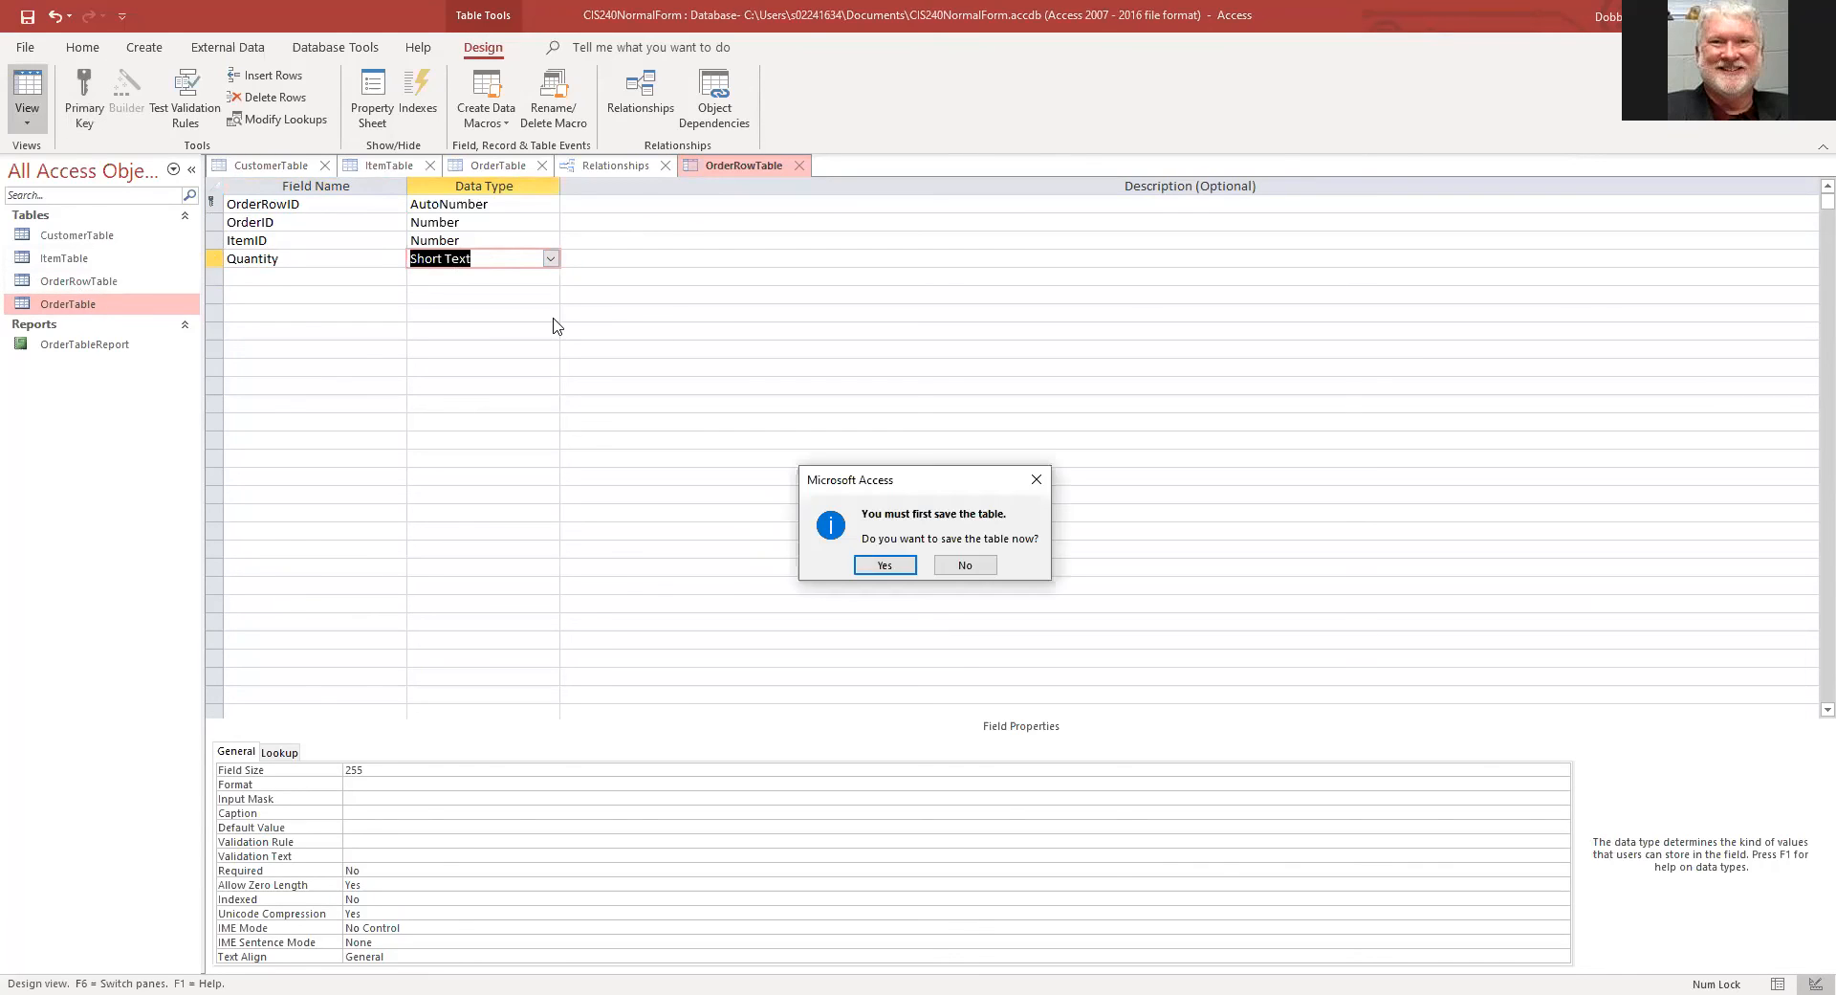
click(885, 565)
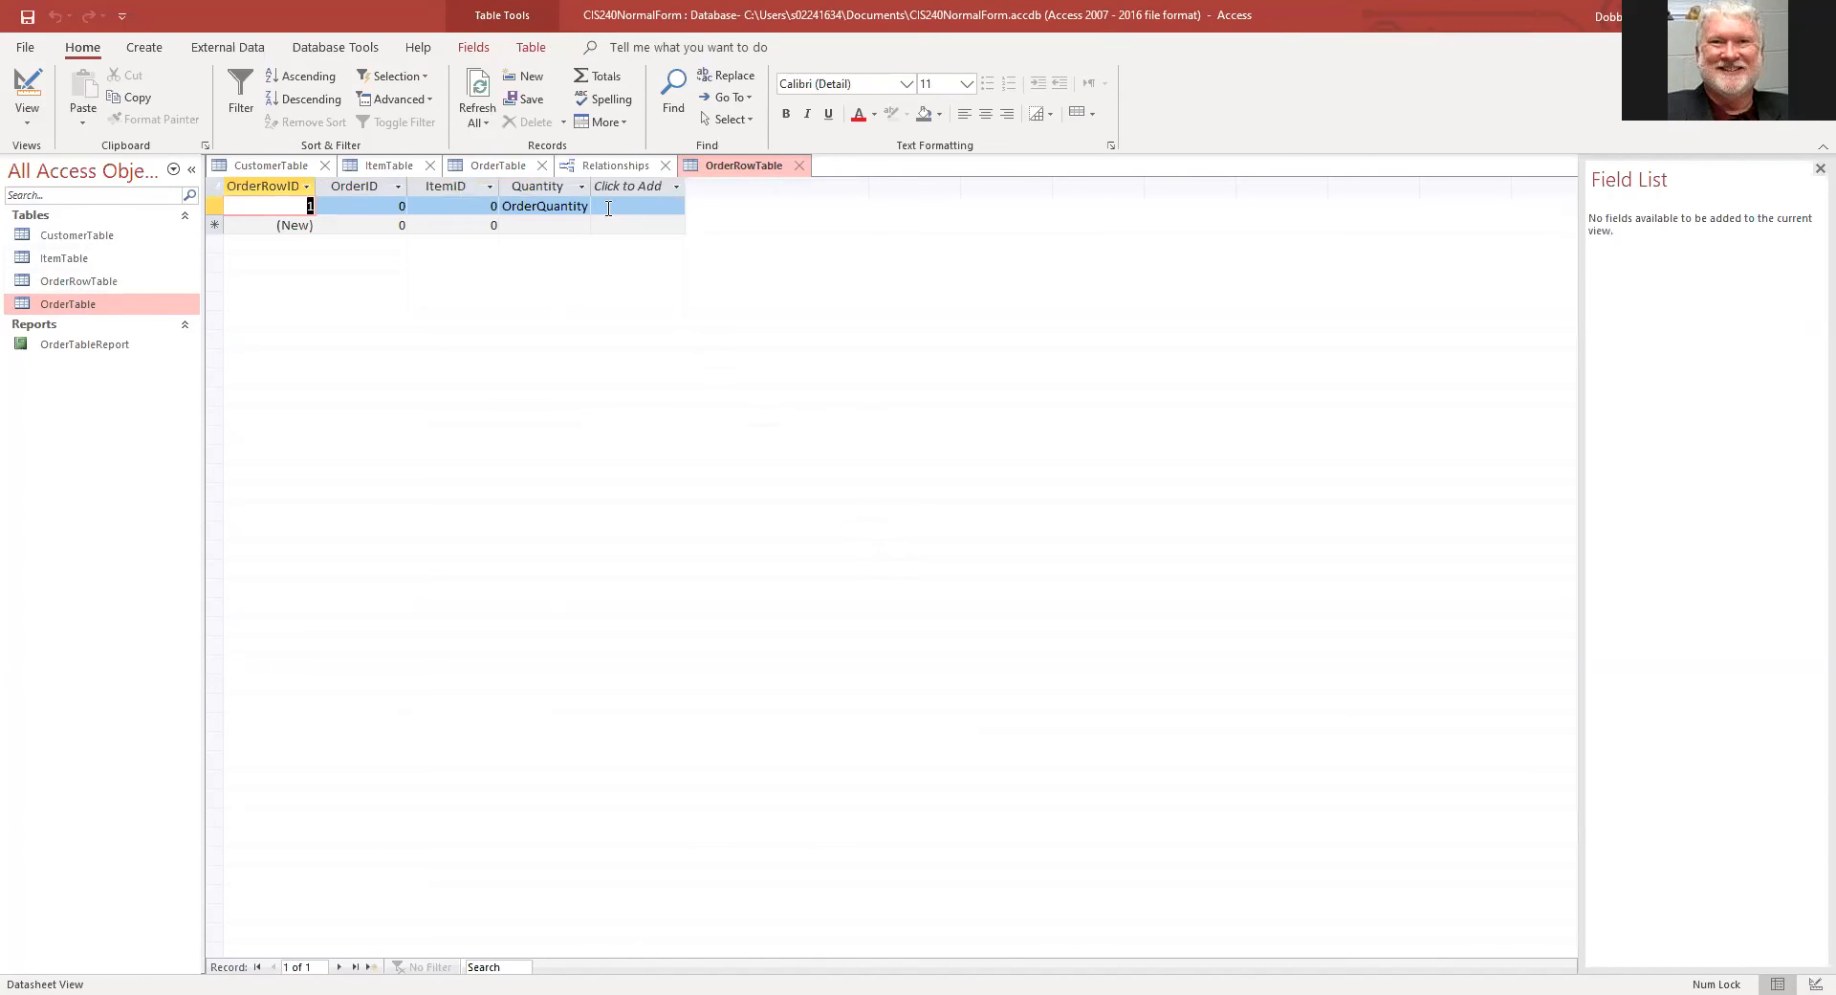
Step: Enter OrderID 1 and ItemID 4 in OrderRowTable's first record, taking the values from the first order in OrderTable
click(508, 167)
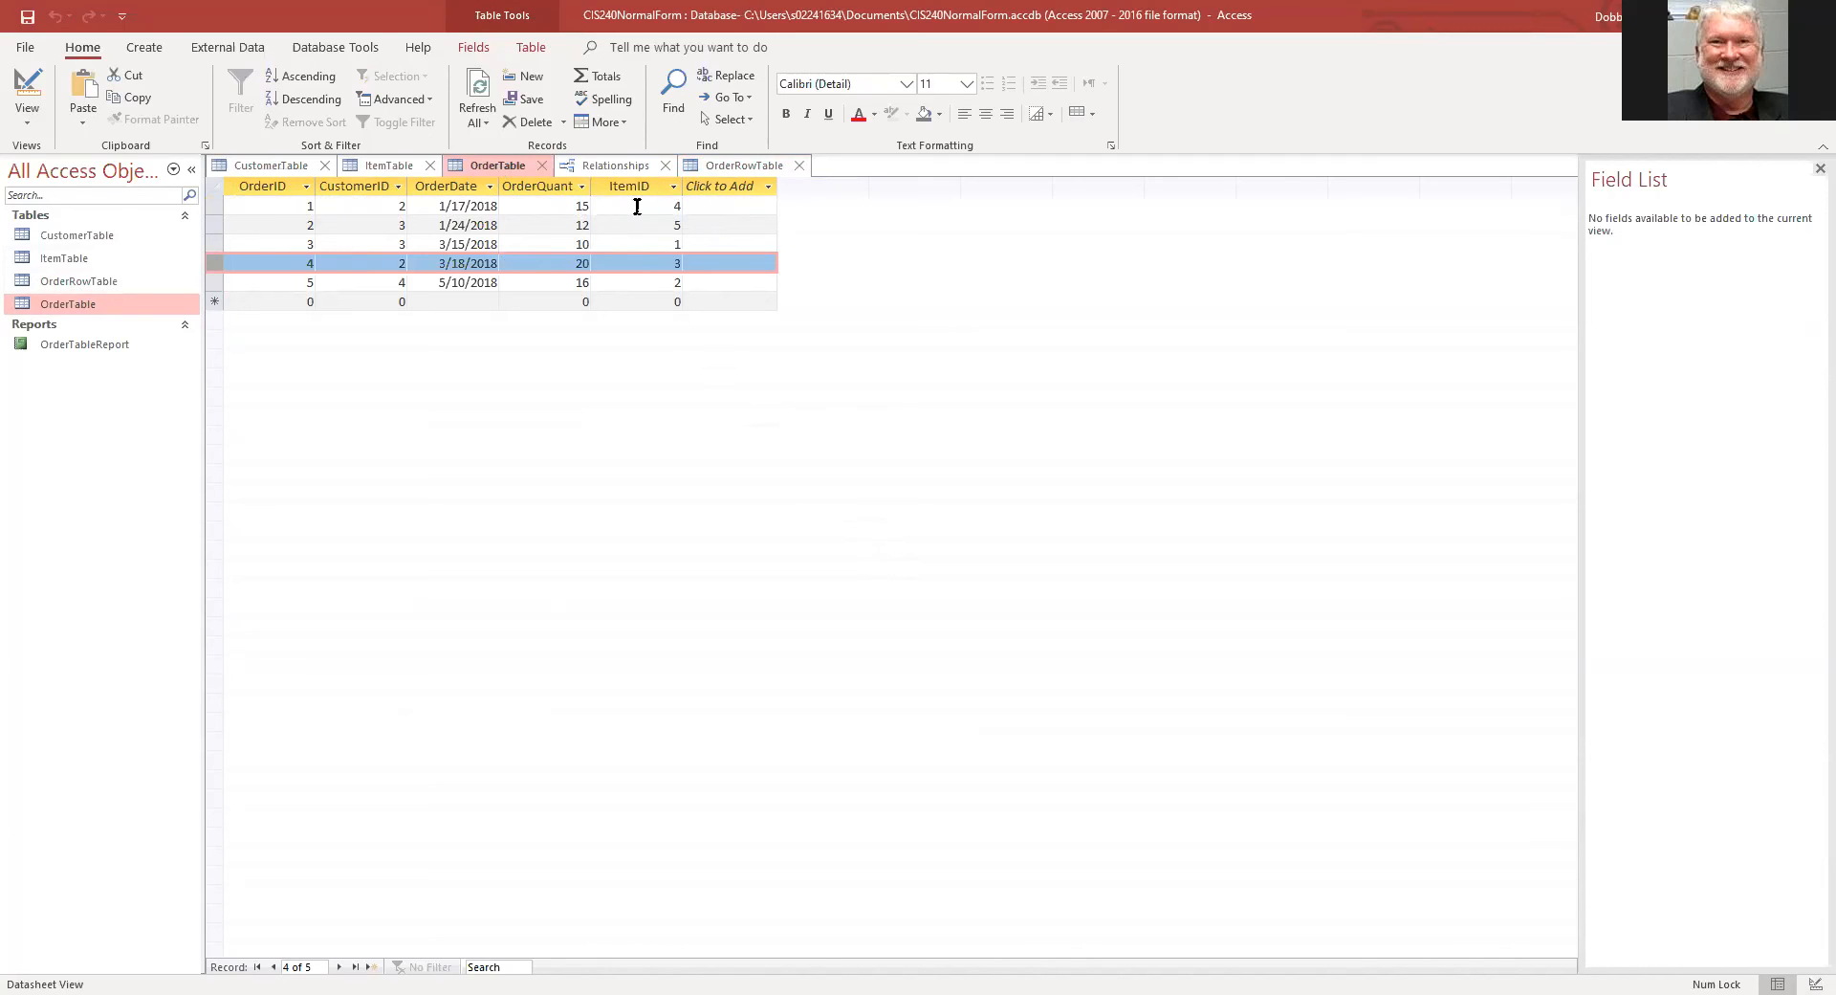
click(745, 166)
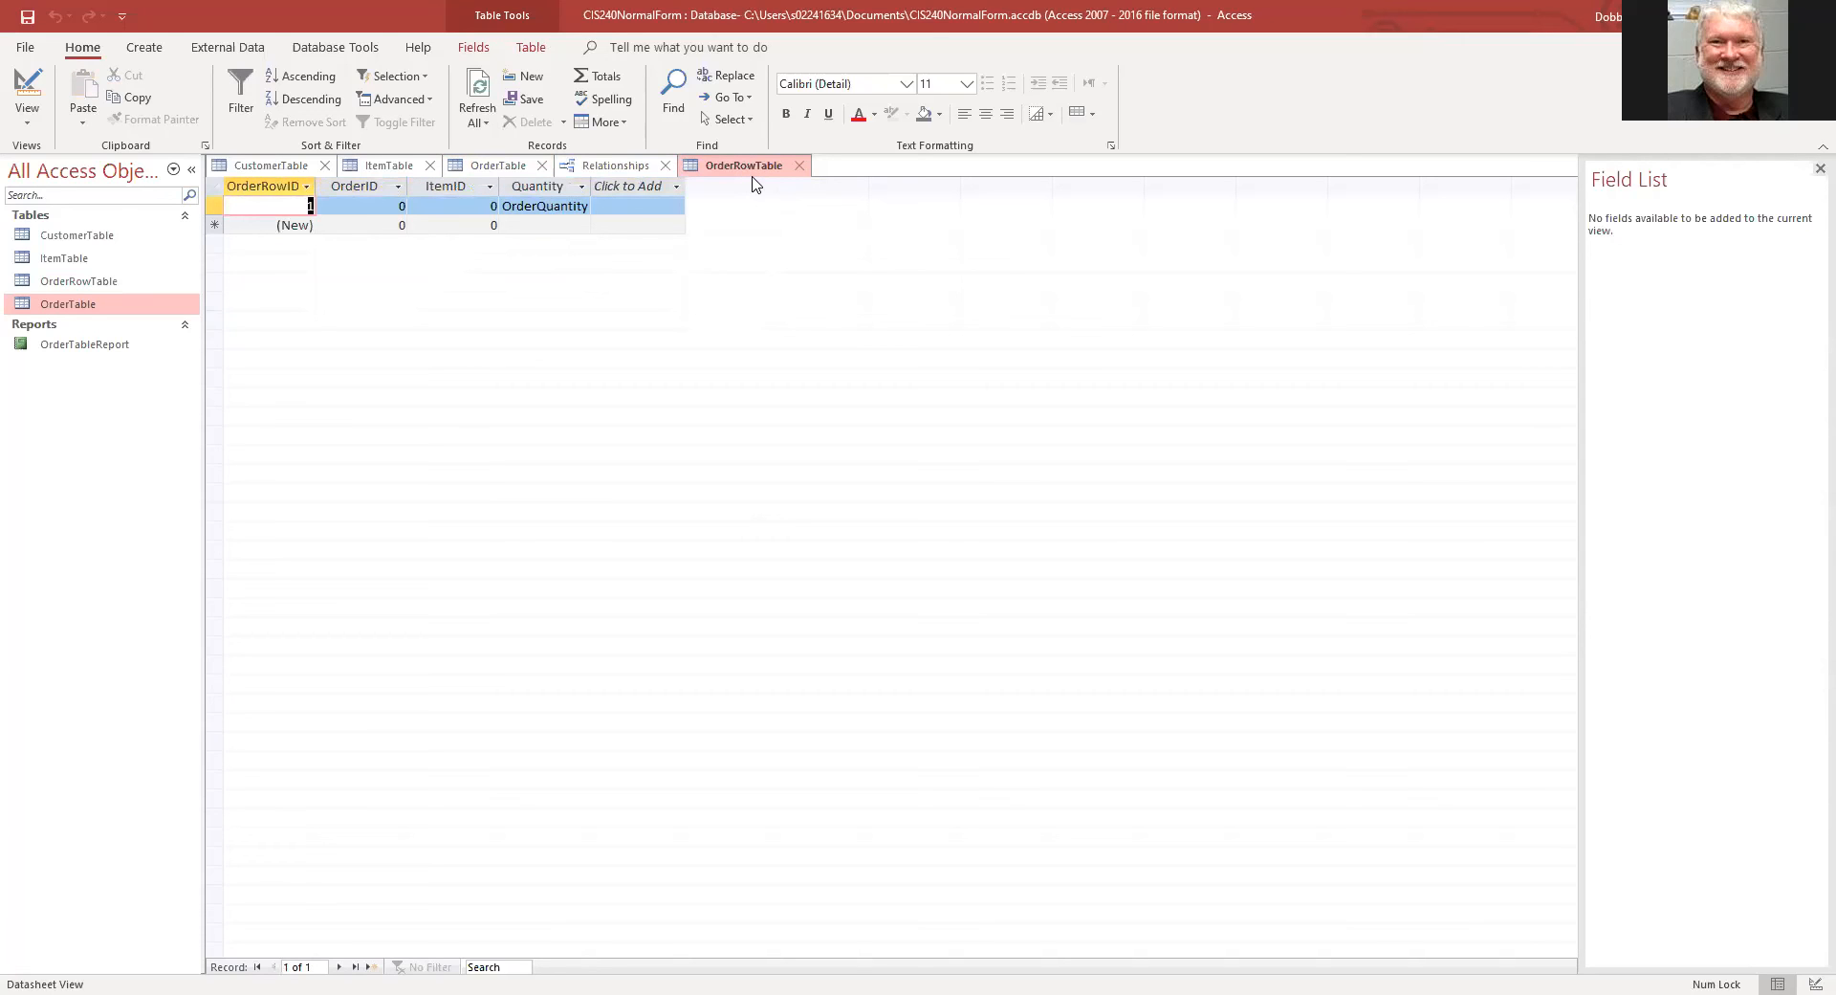
key(Tab)
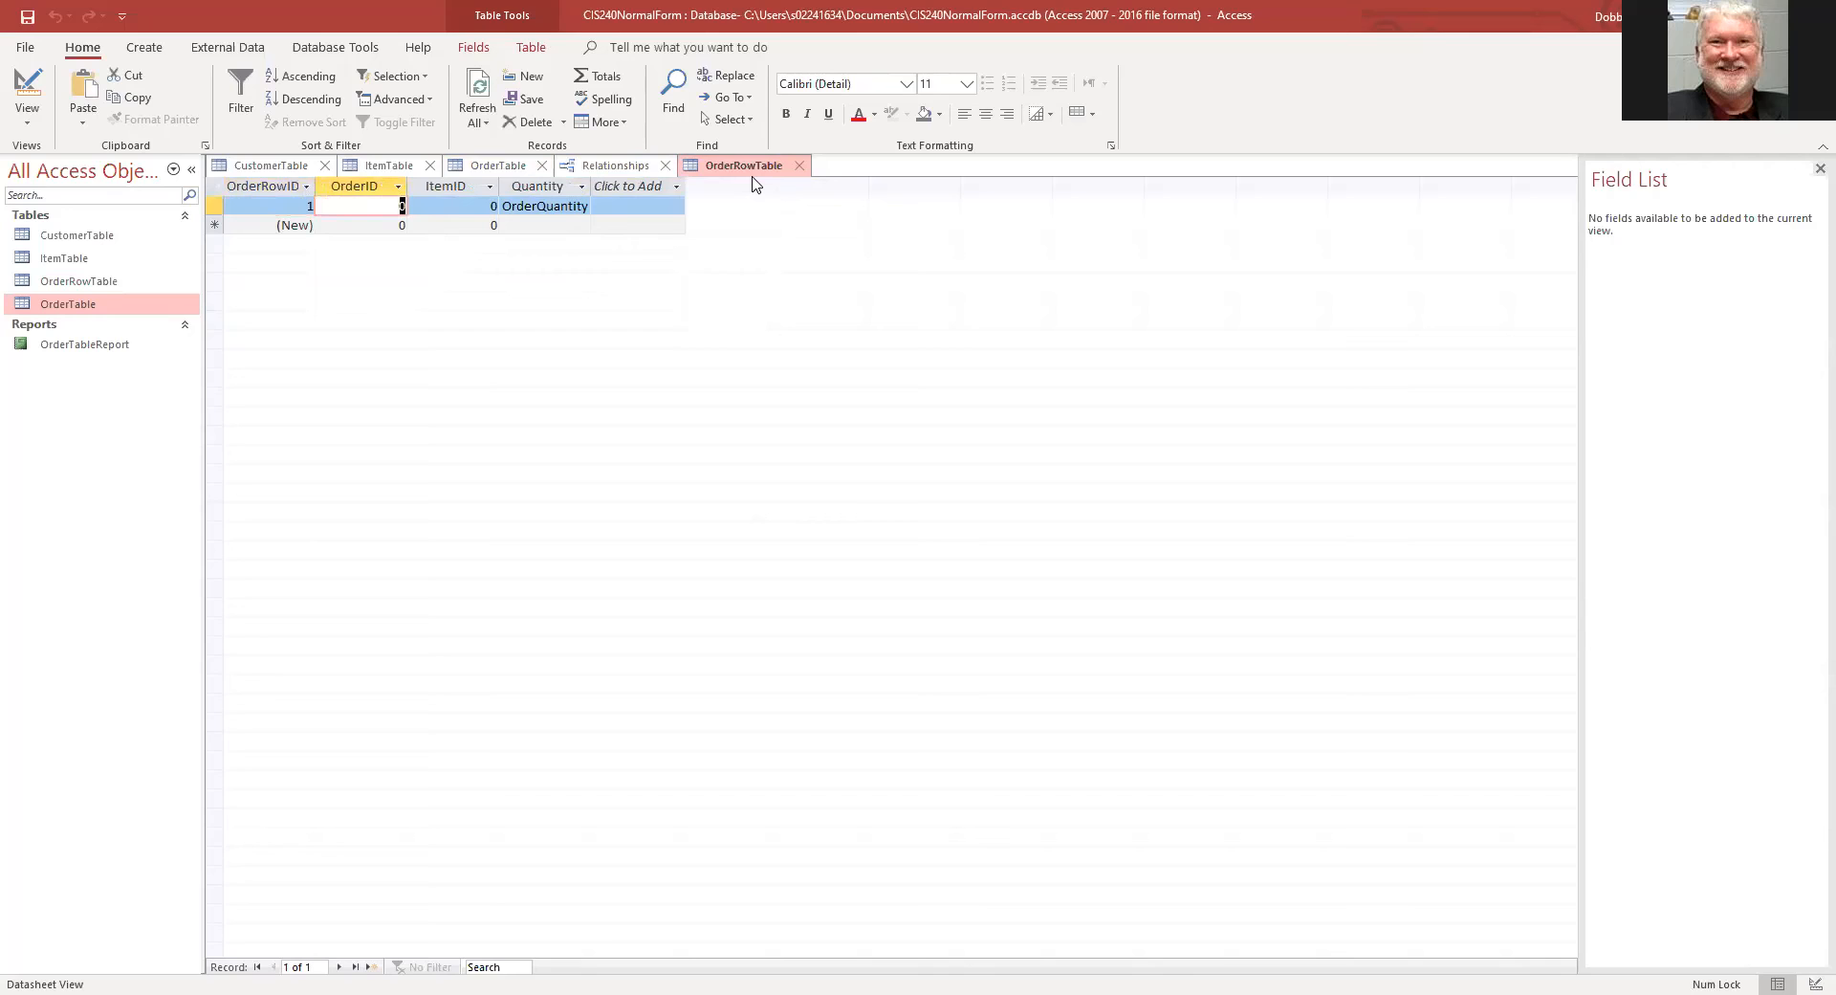
text(1)
key(Tab)
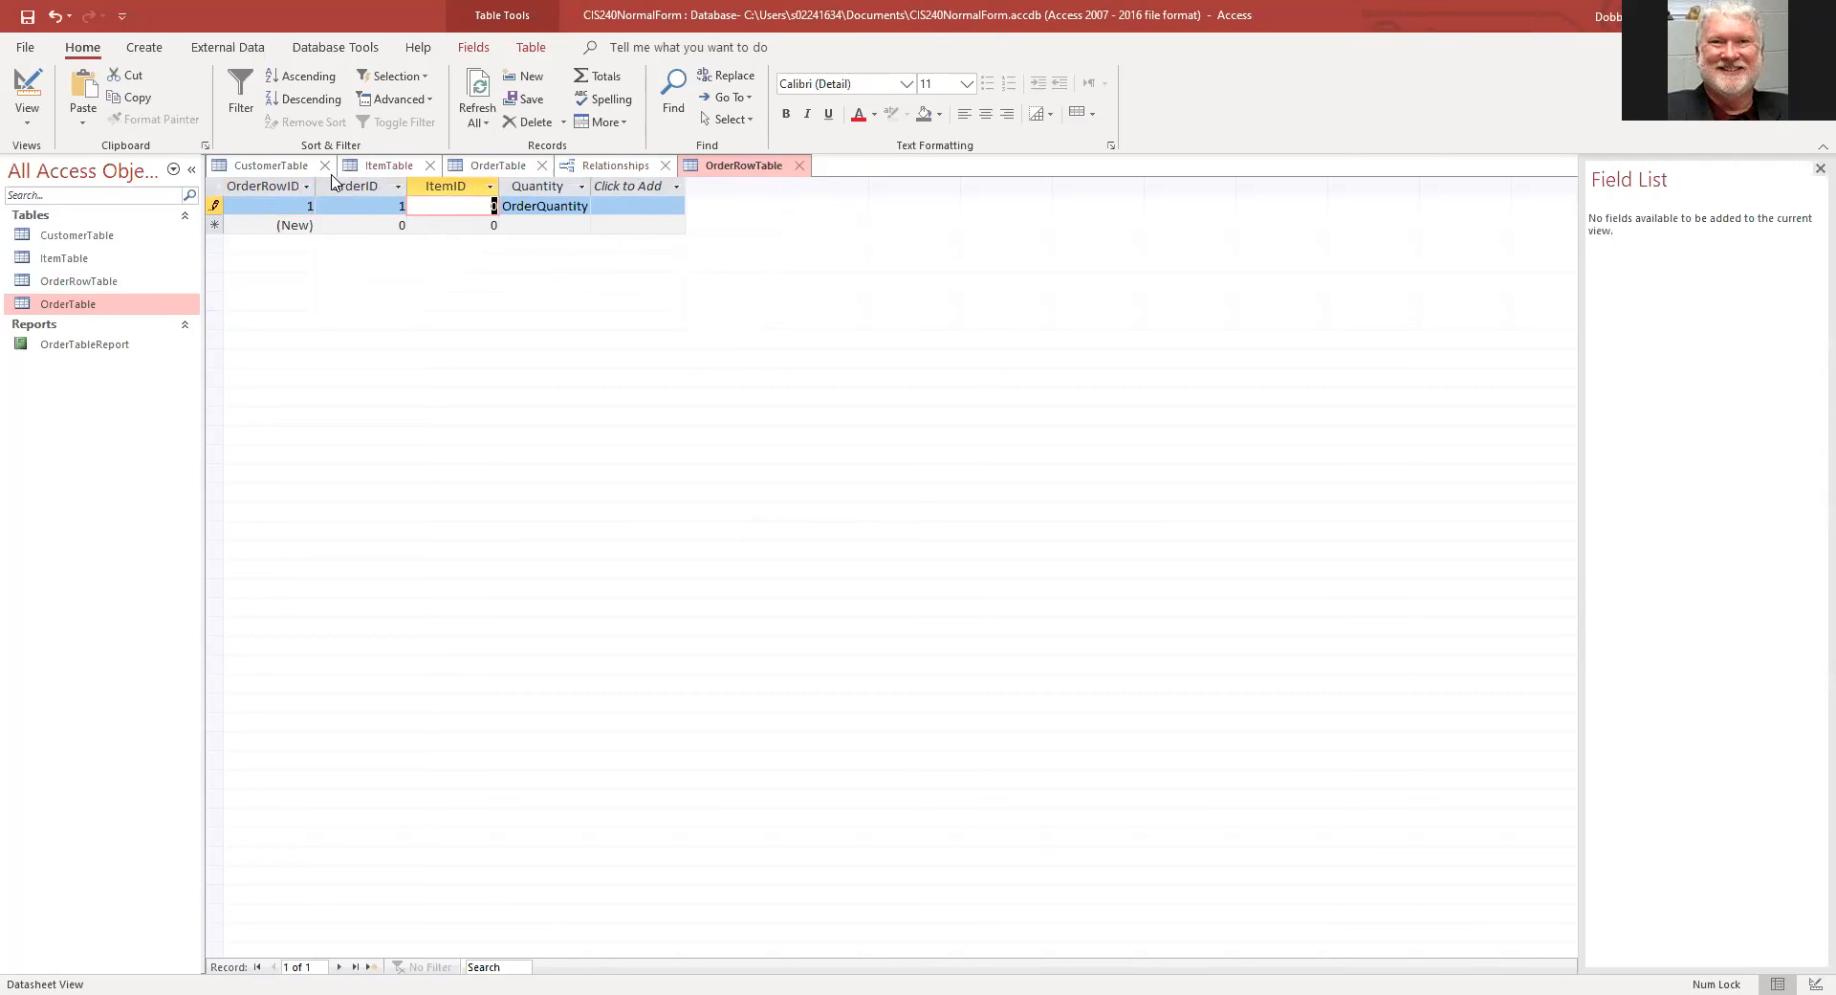
click(510, 168)
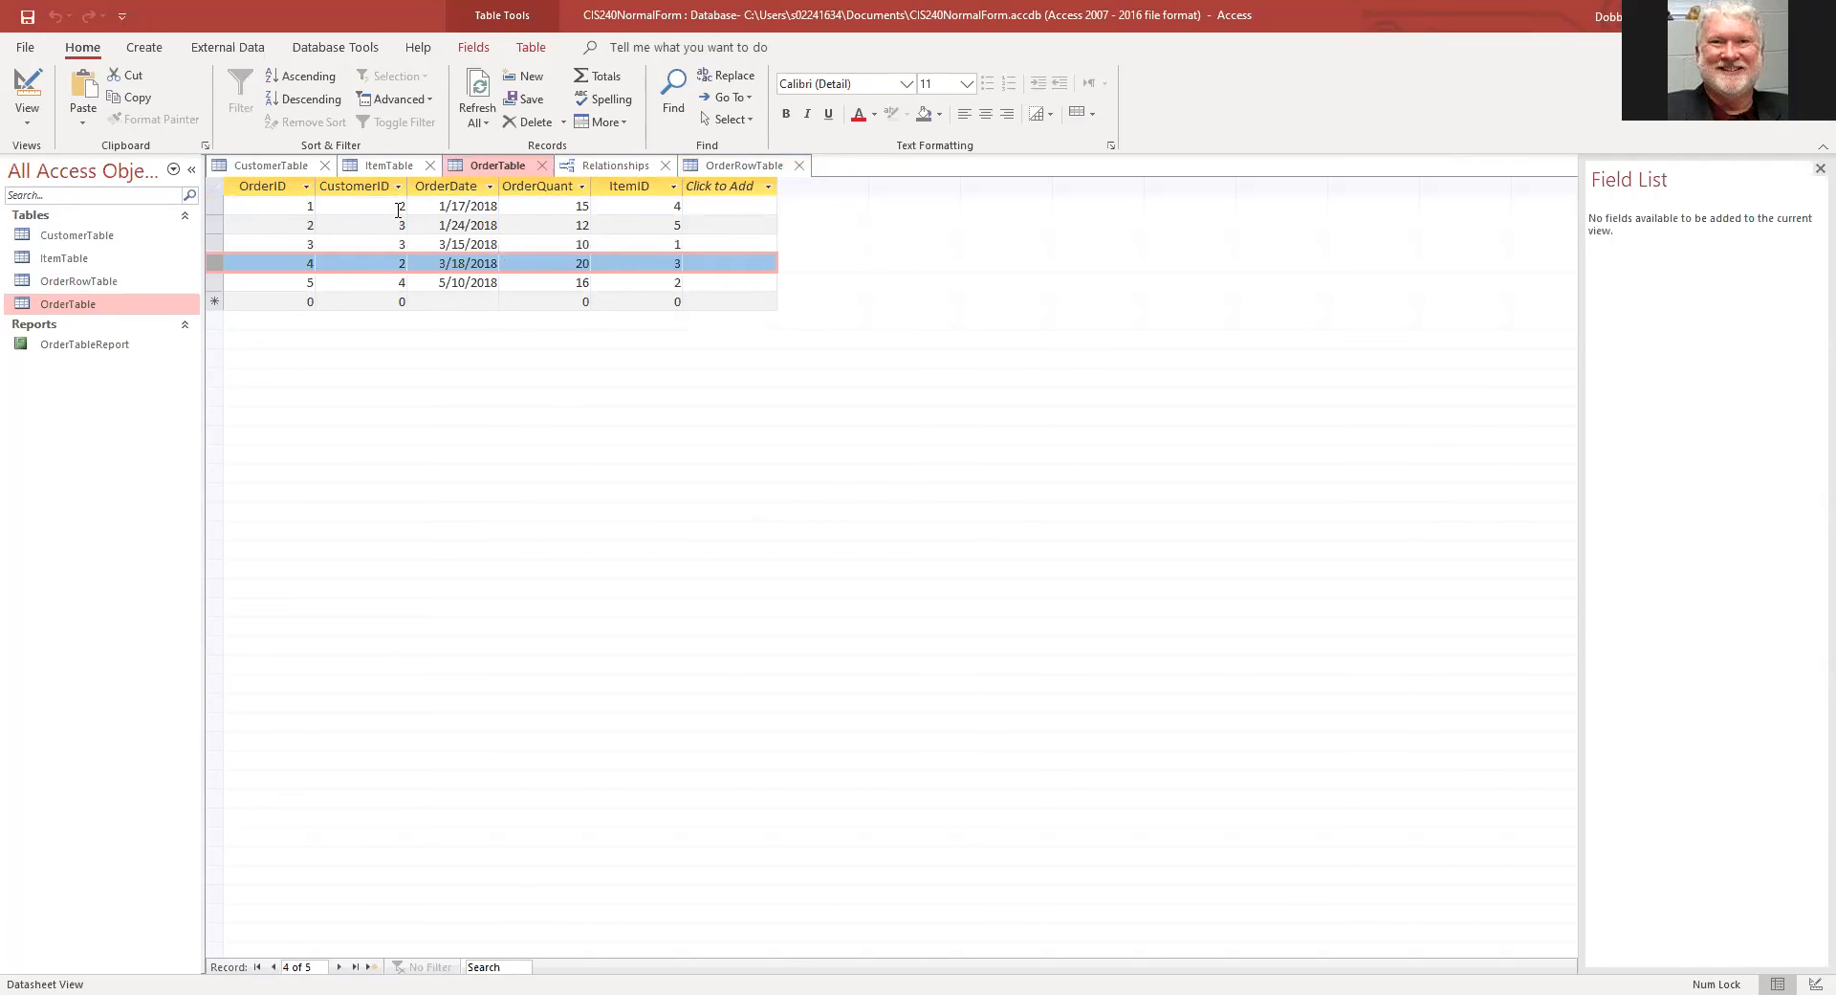
click(744, 167)
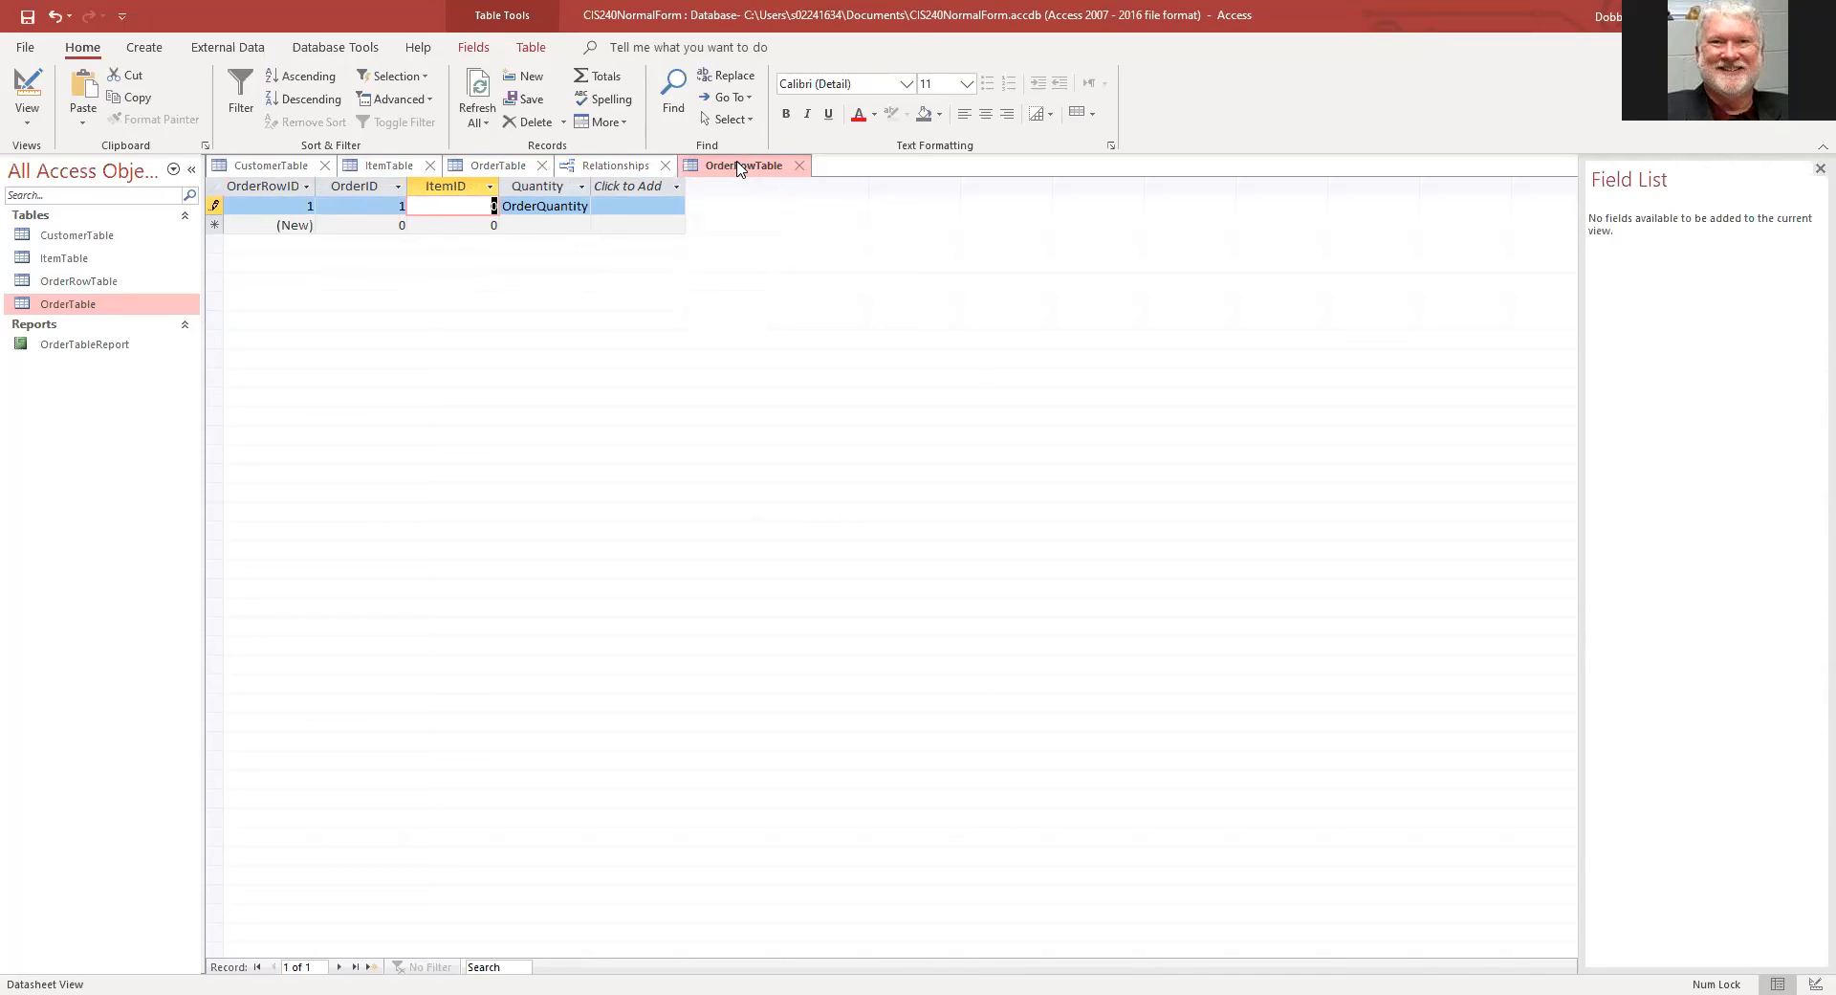
text(4)
Step: Look up the first order's quantity in OrderTable and replace the Quantity text in OrderRowTable's first record with 15
click(512, 168)
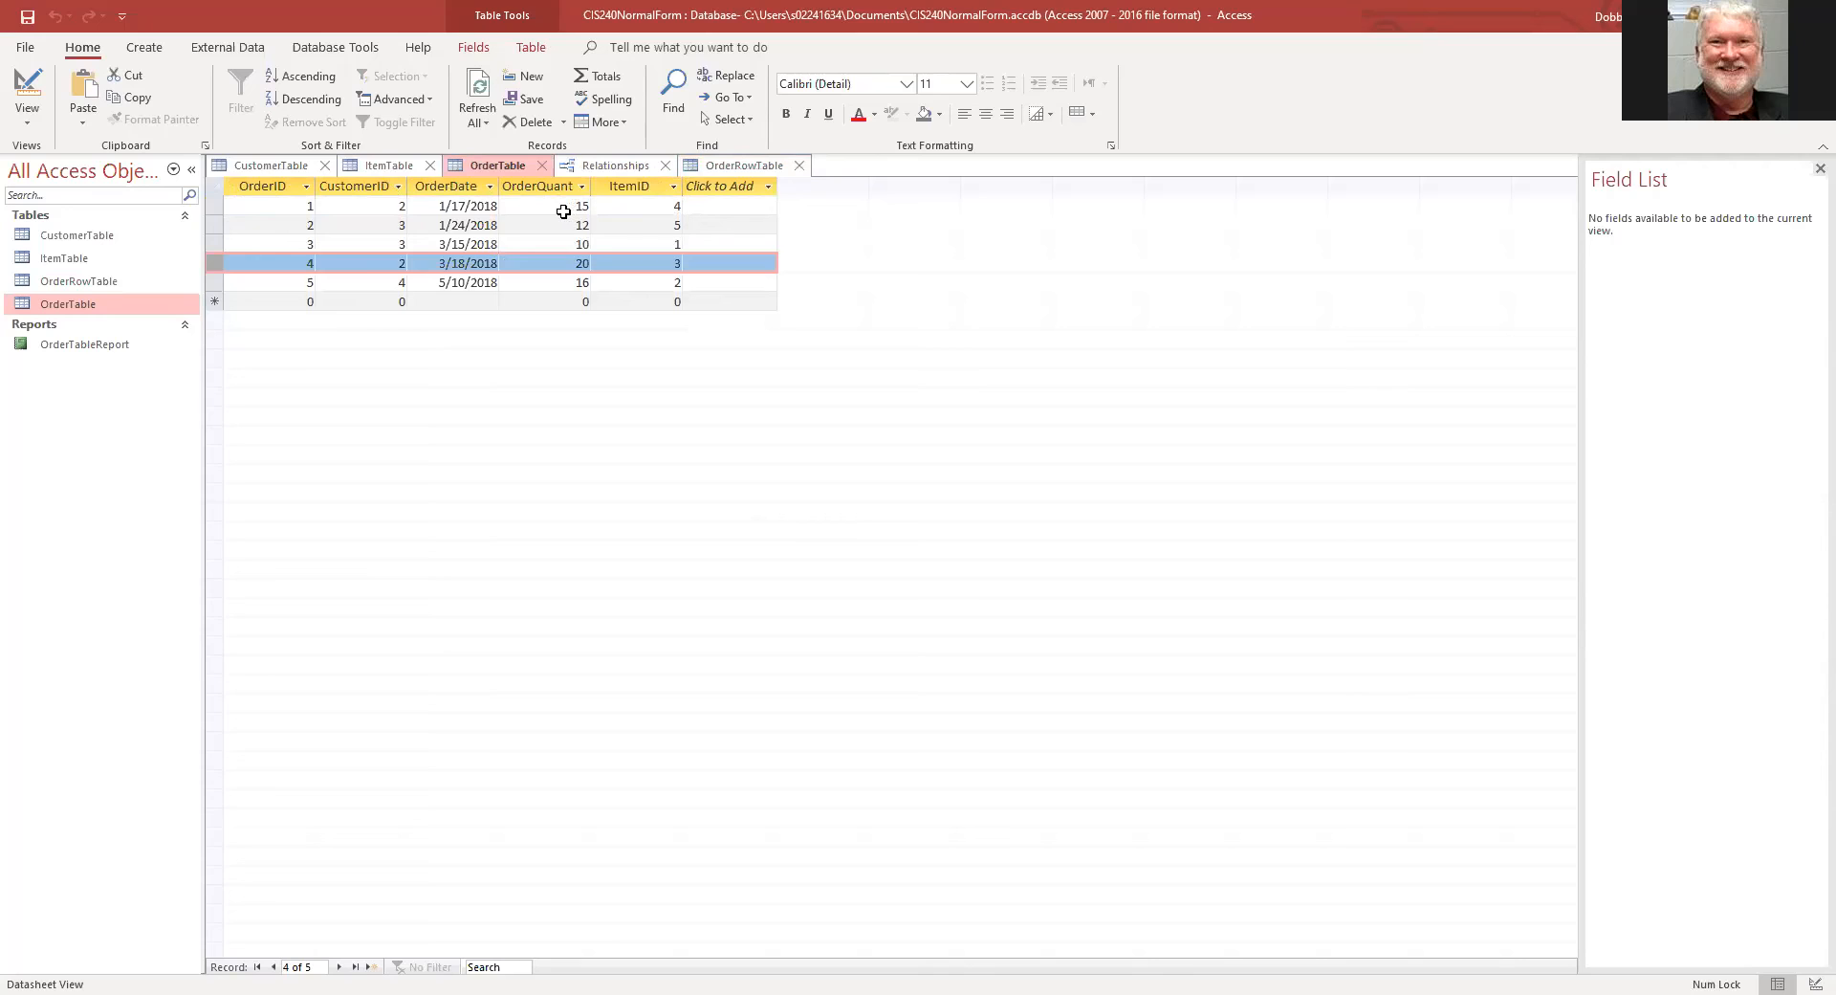
click(709, 167)
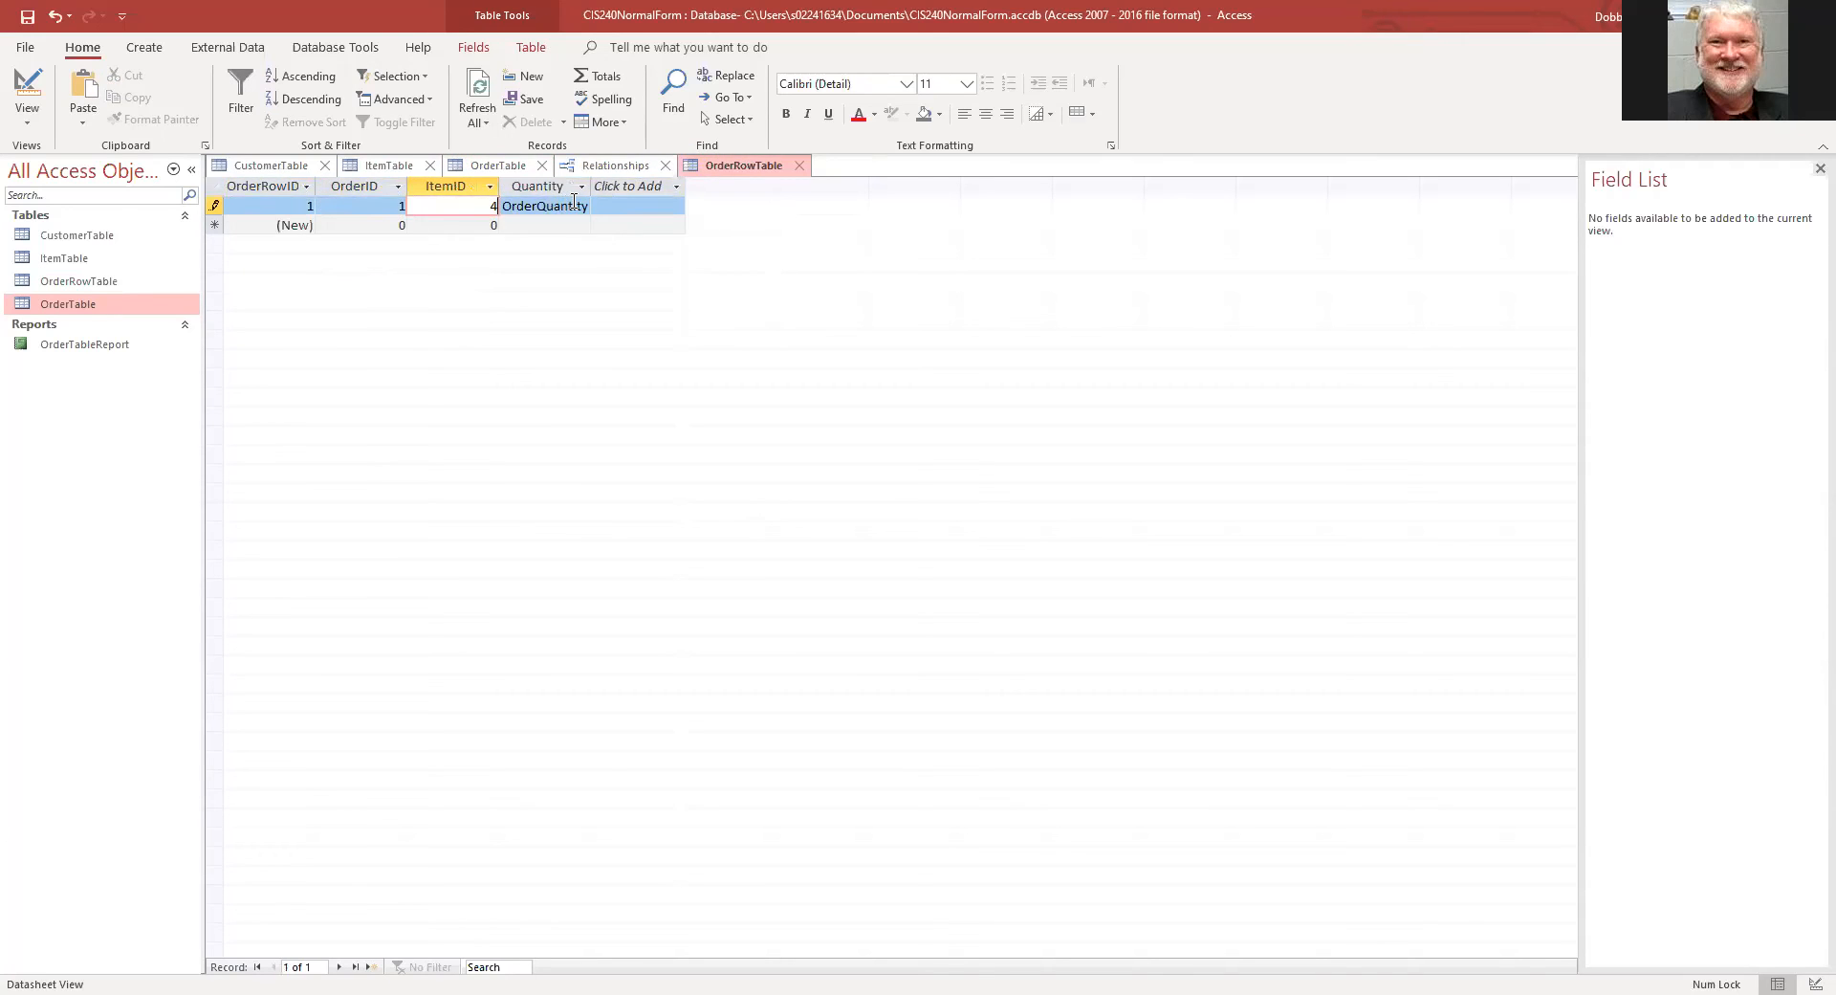
click(577, 205)
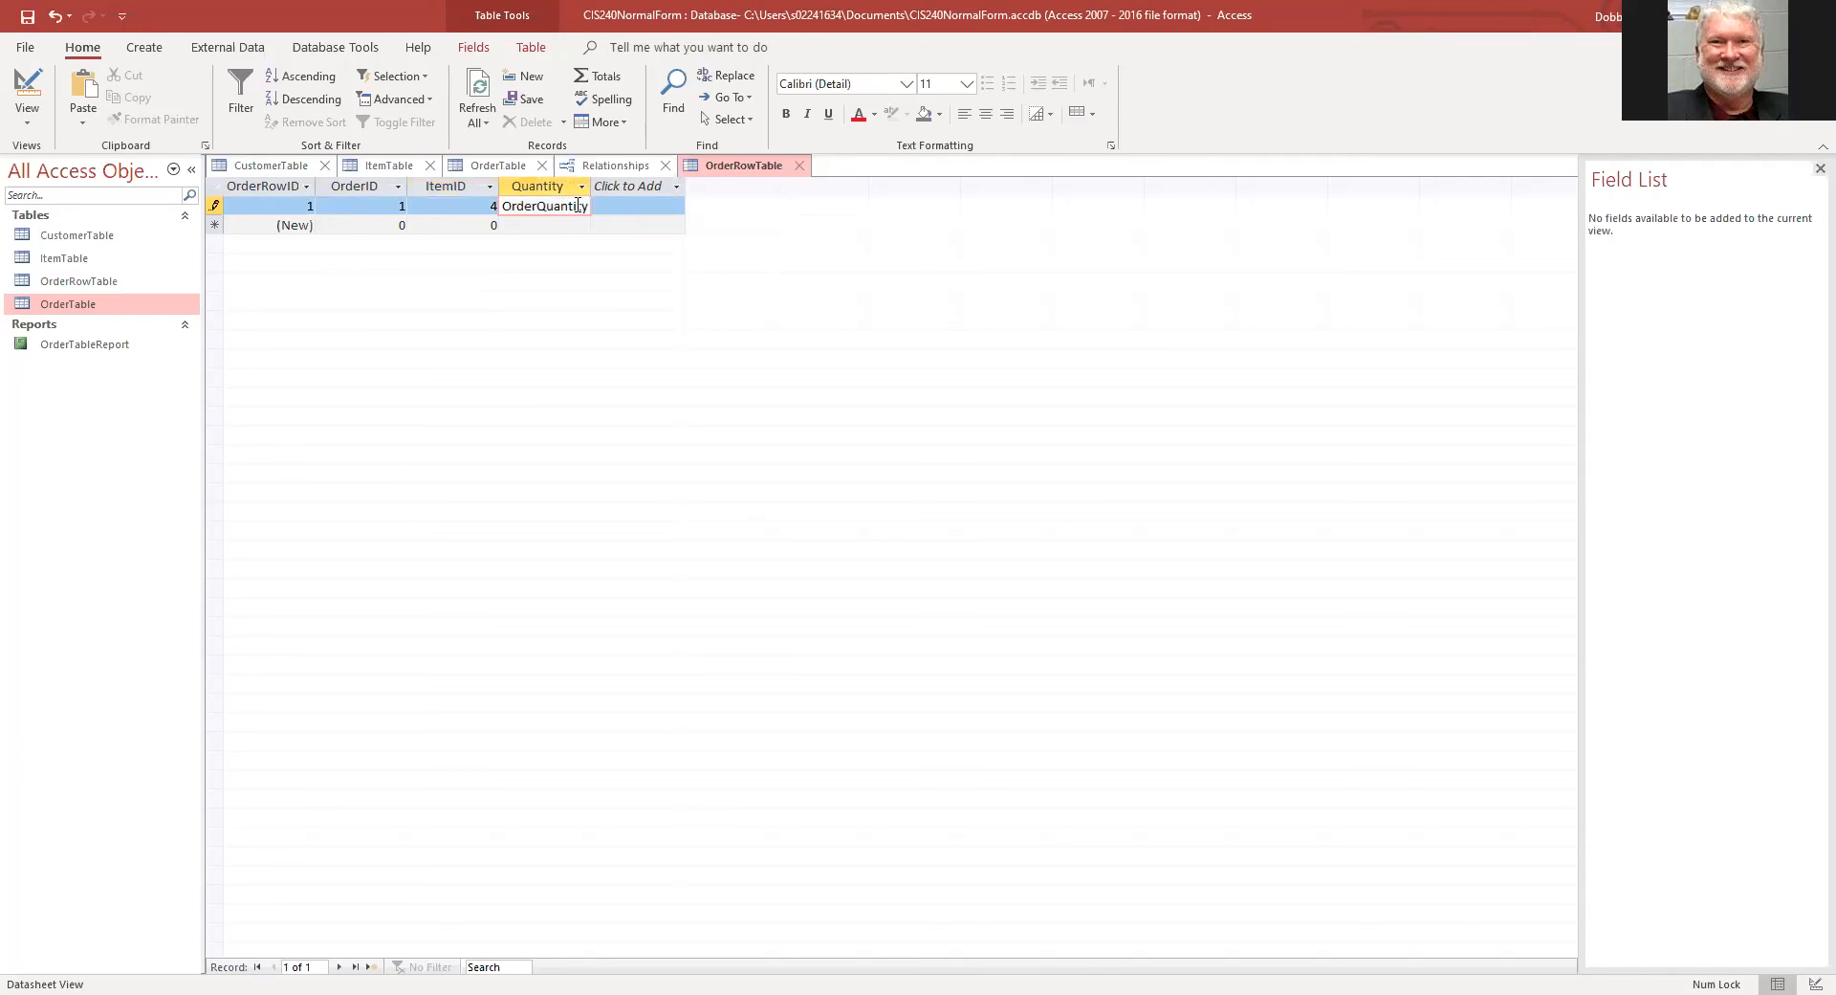
text(15)
key(BackSpace)
key(BackSpace)
key(BackSpace)
key(BackSpace)
key(BackSpace)
key(BackSpace)
key(BackSpace)
key(BackSpace)
key(BackSpace)
key(BackSpace)
key(BackSpace)
key(BackSpace)
key(BackSpace)
key(Delete)
key(Delete)
text(15)
key(Tab)
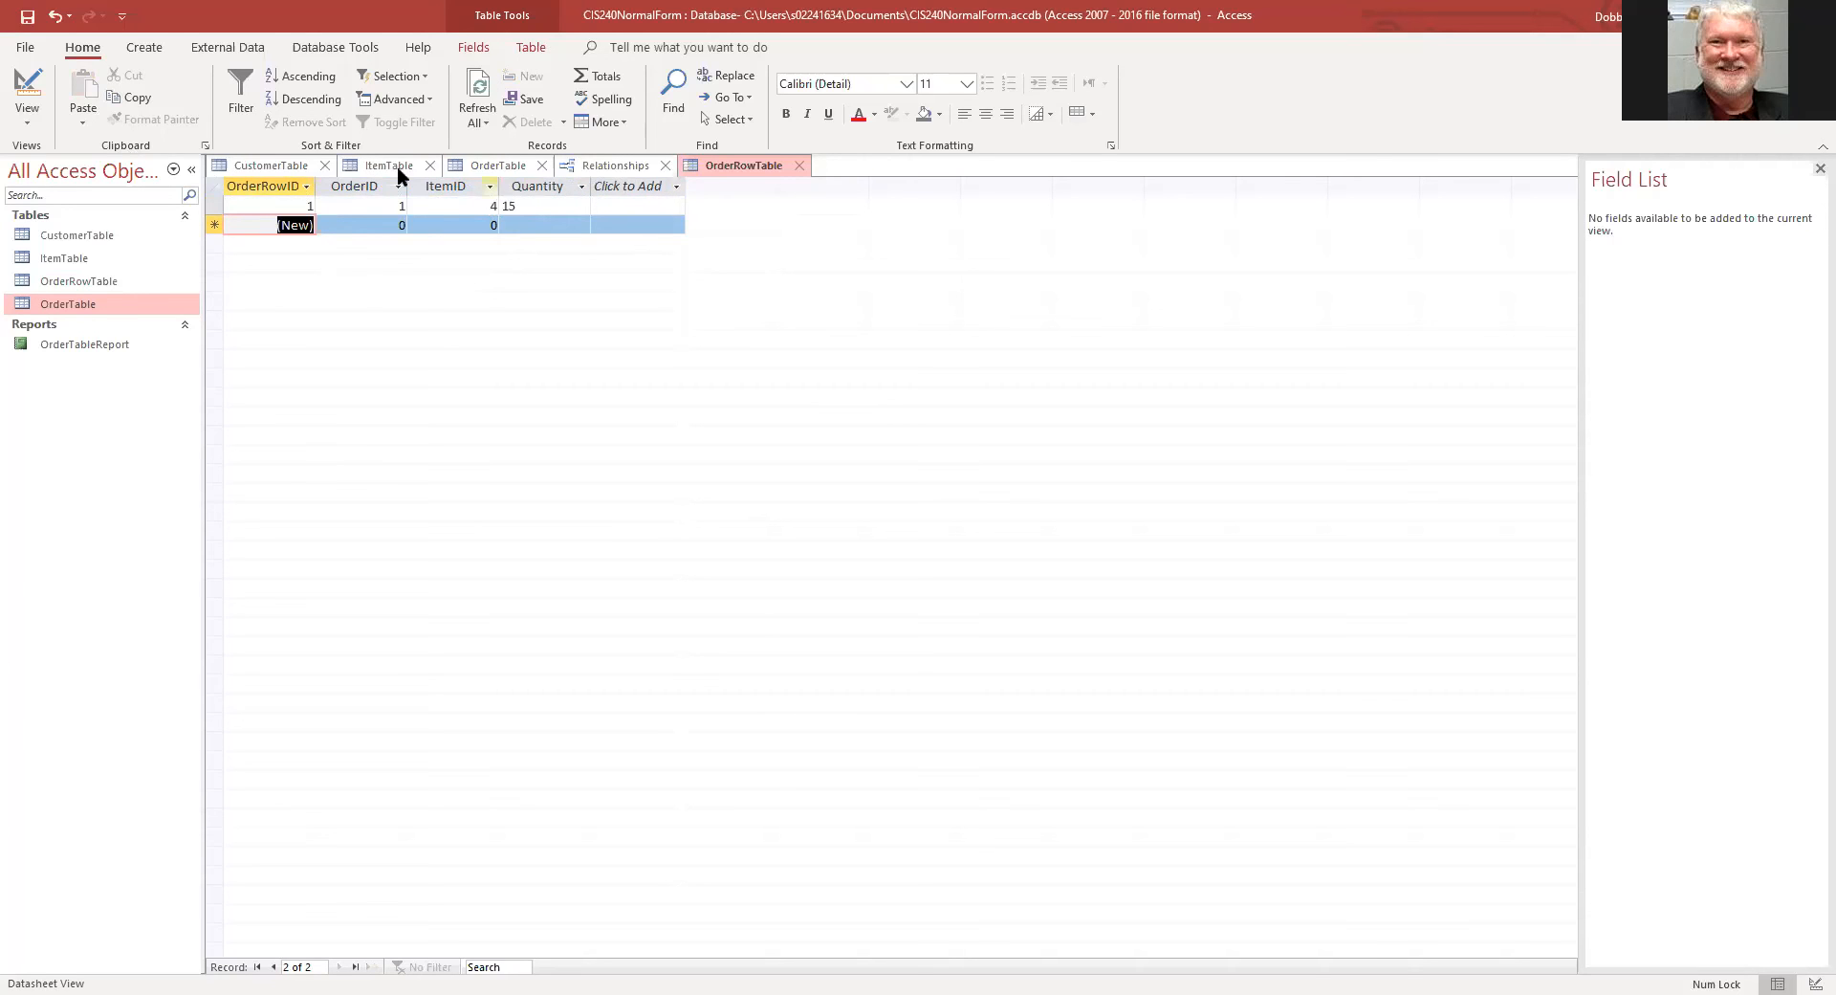
Step: Change the Quantity field's data type in OrderRowTable to Number, accept possible data loss while saving, and return to Datasheet view
click(27, 96)
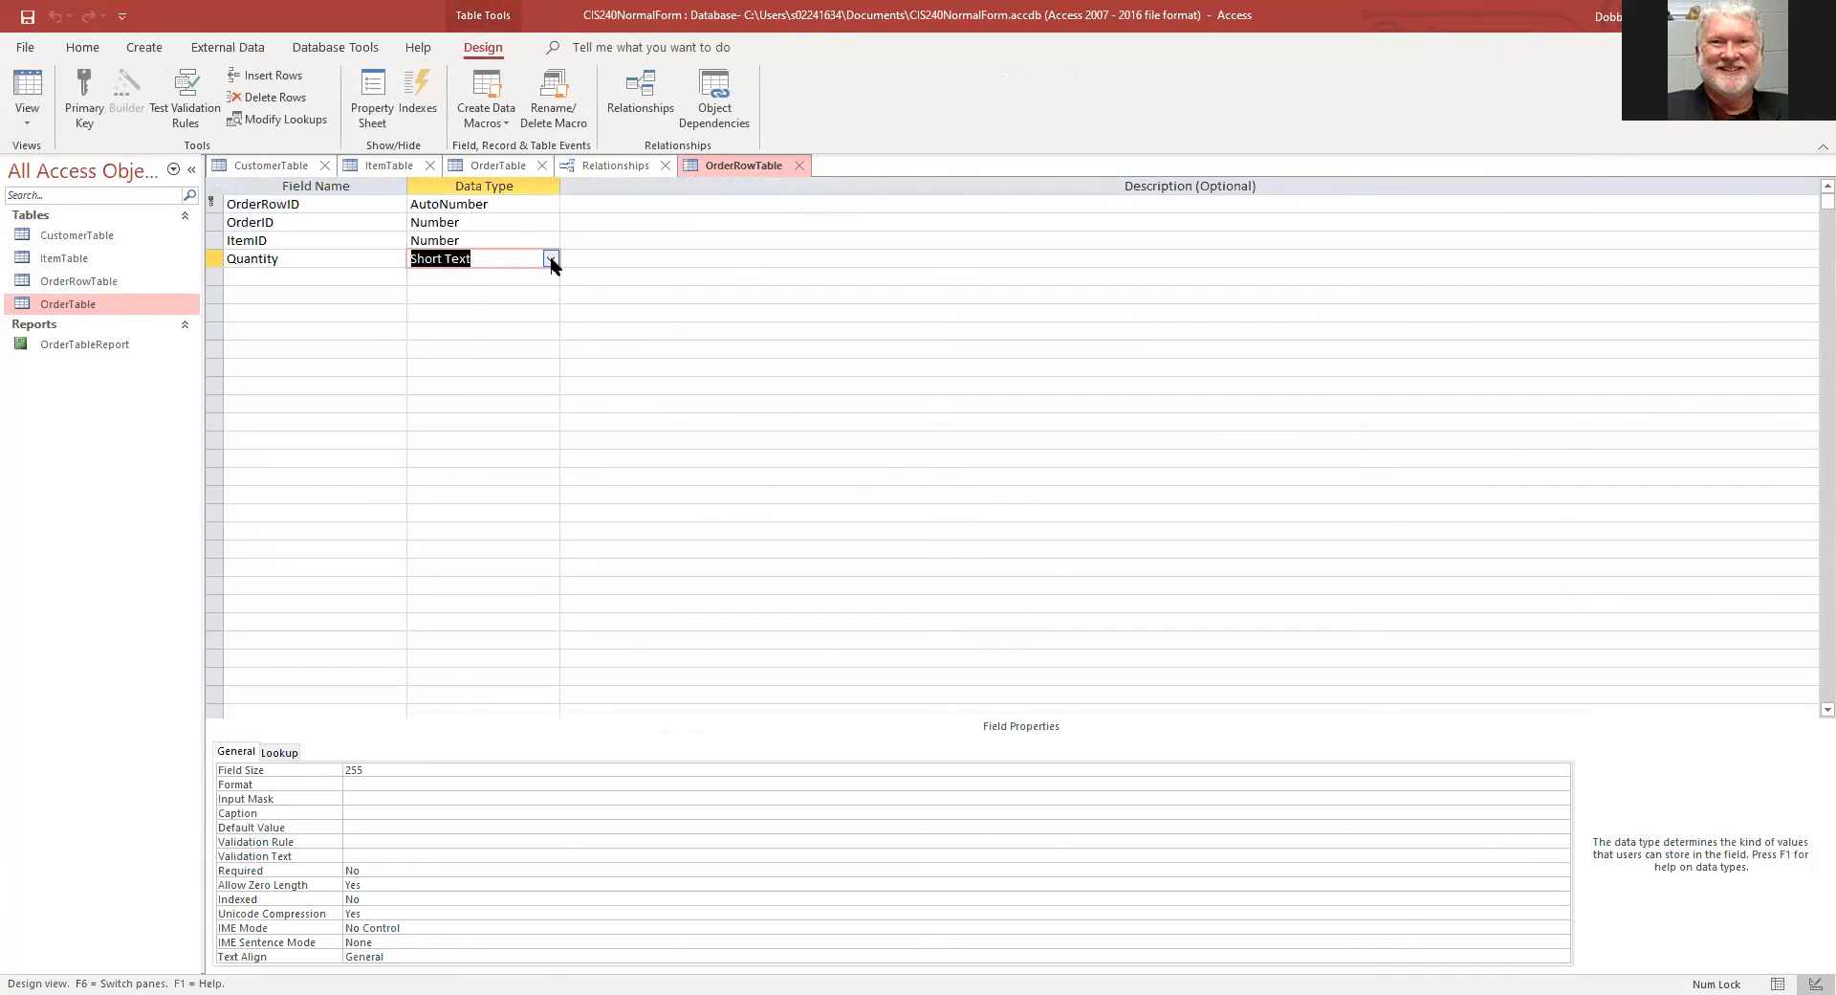
click(551, 259)
click(469, 314)
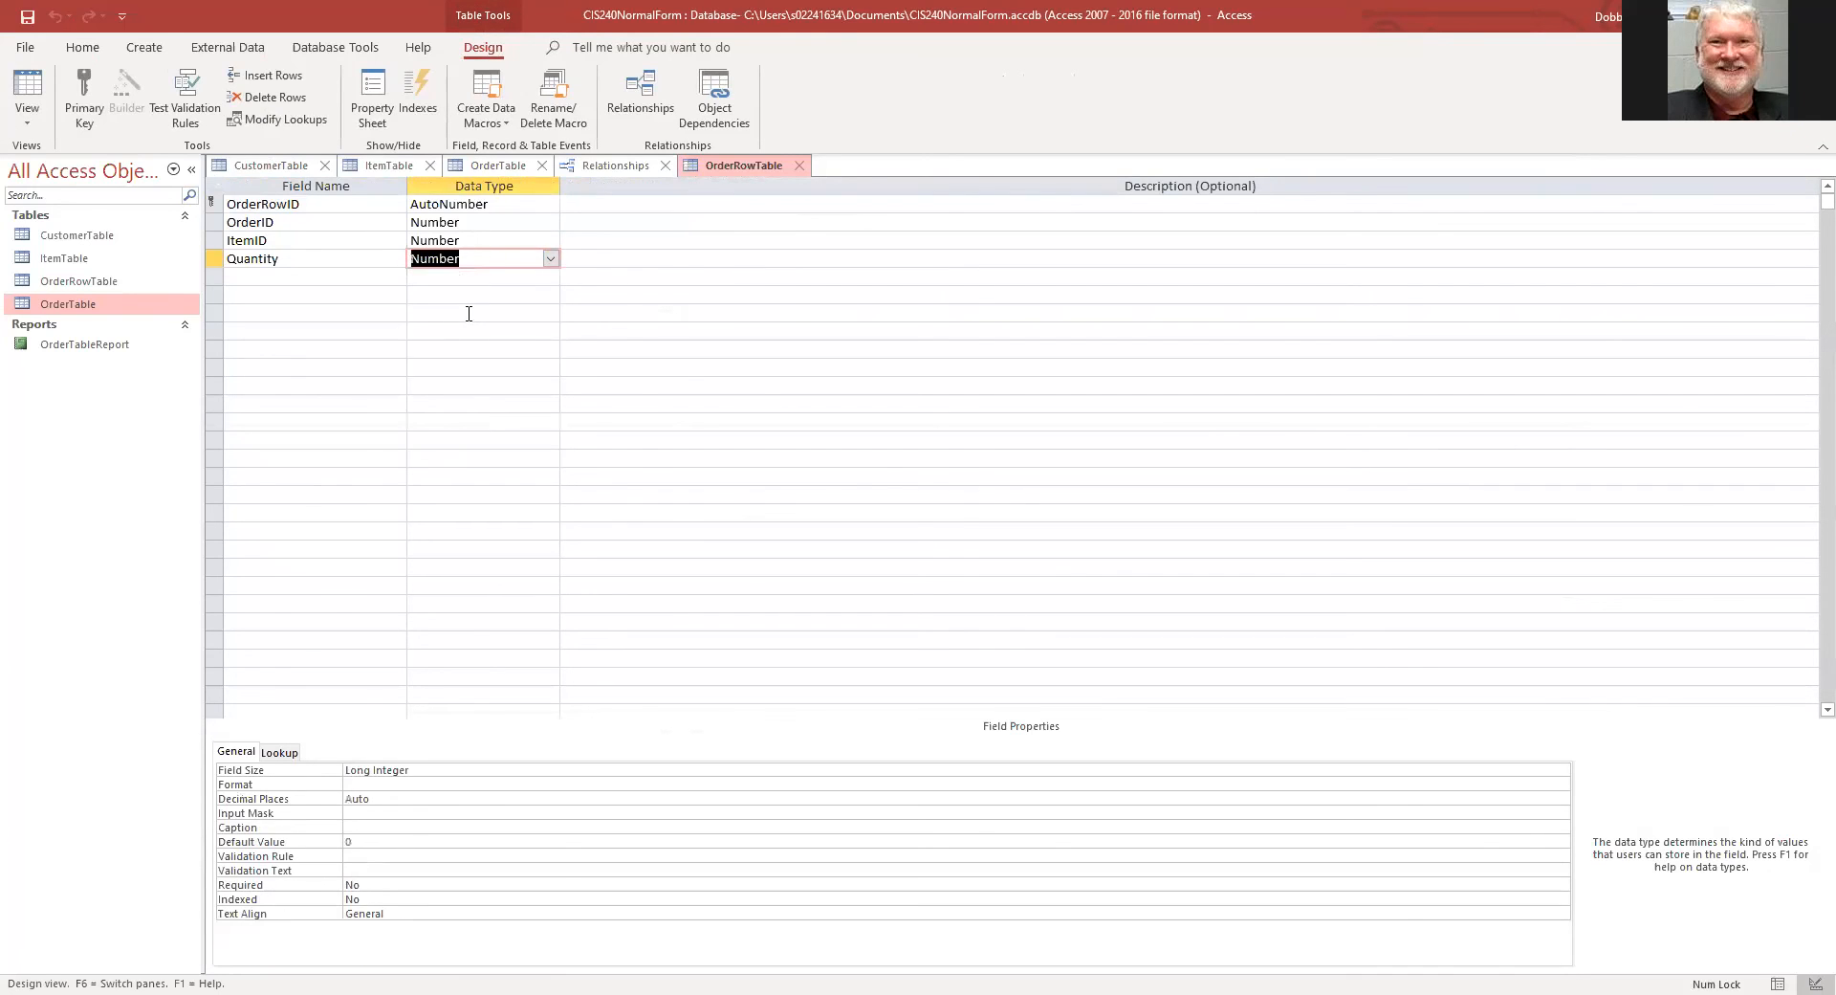
click(27, 88)
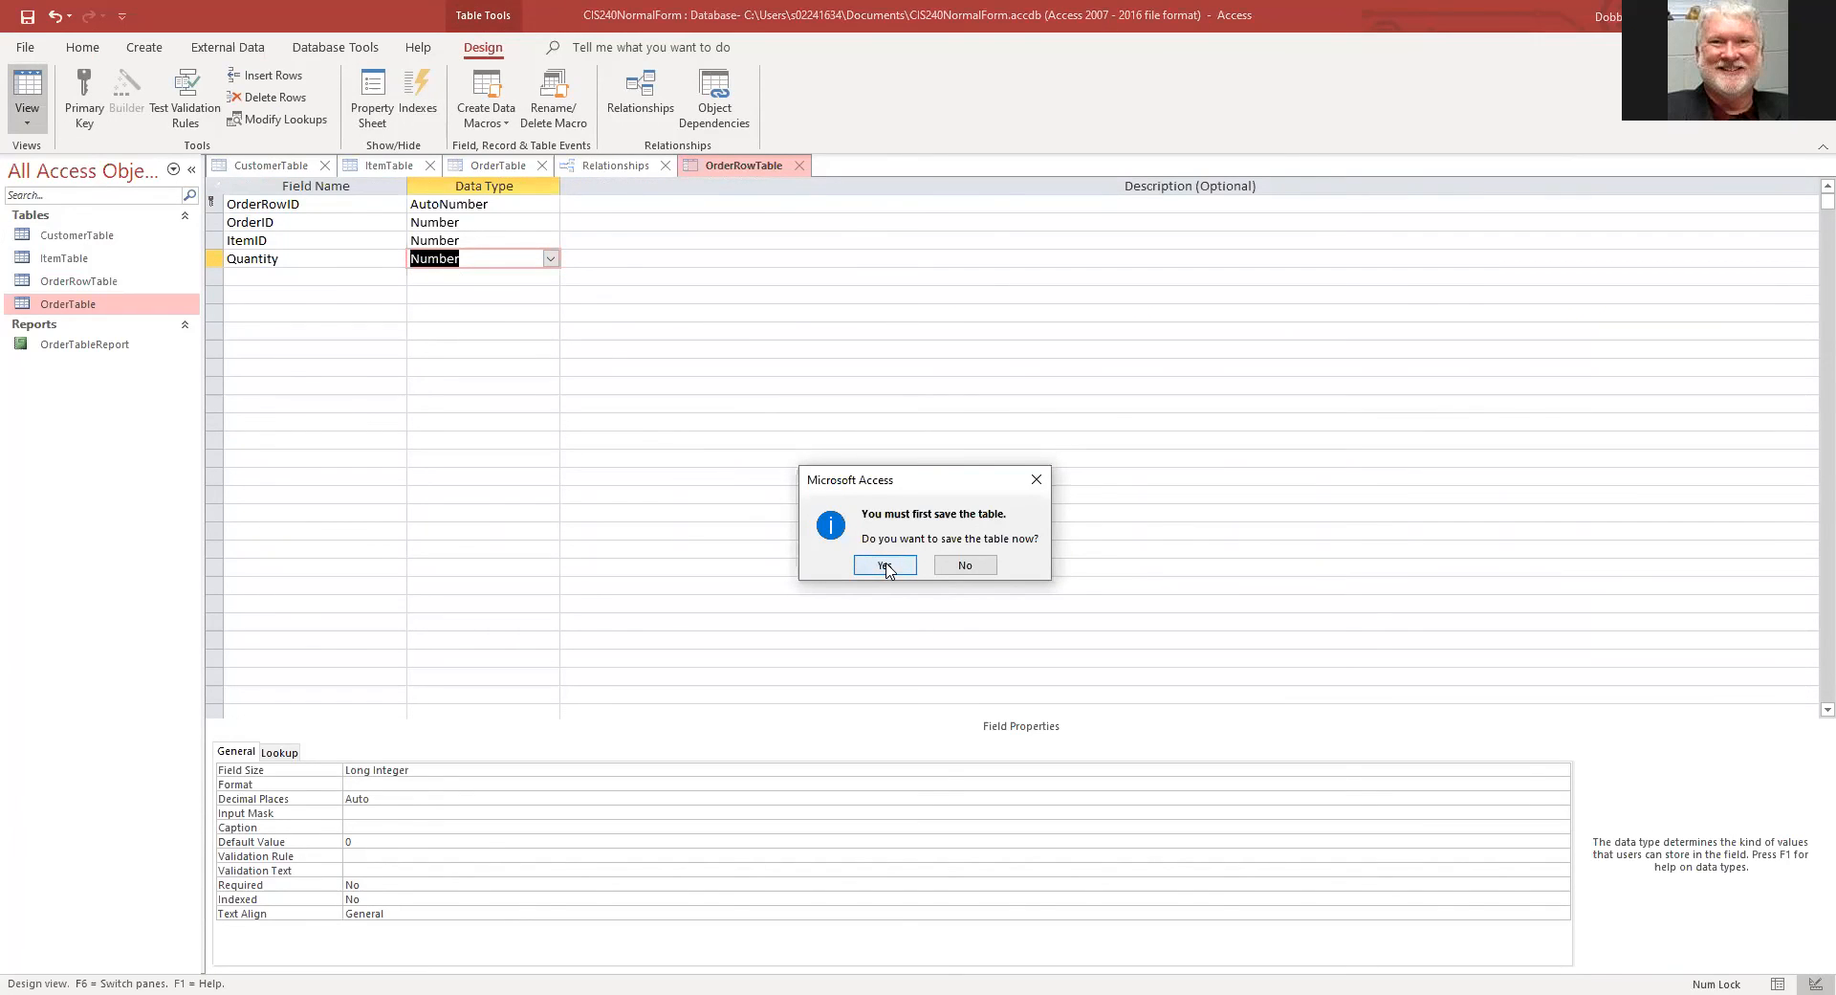
click(885, 566)
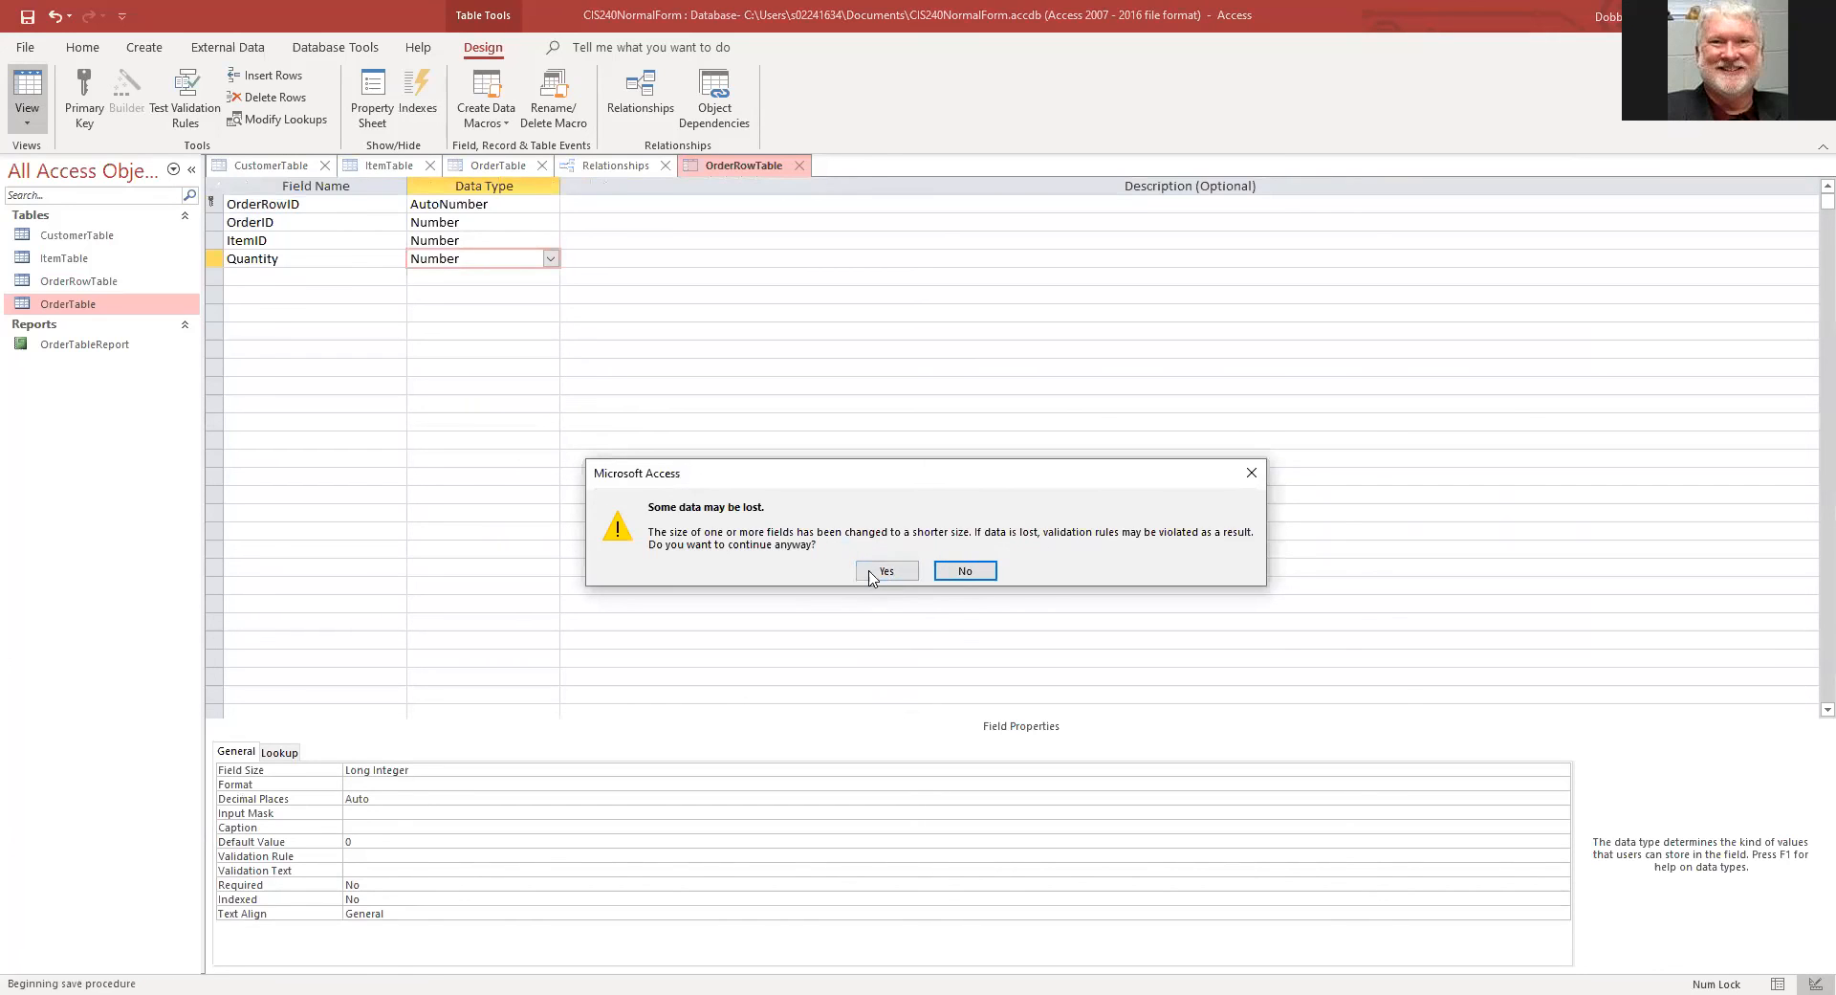
click(889, 572)
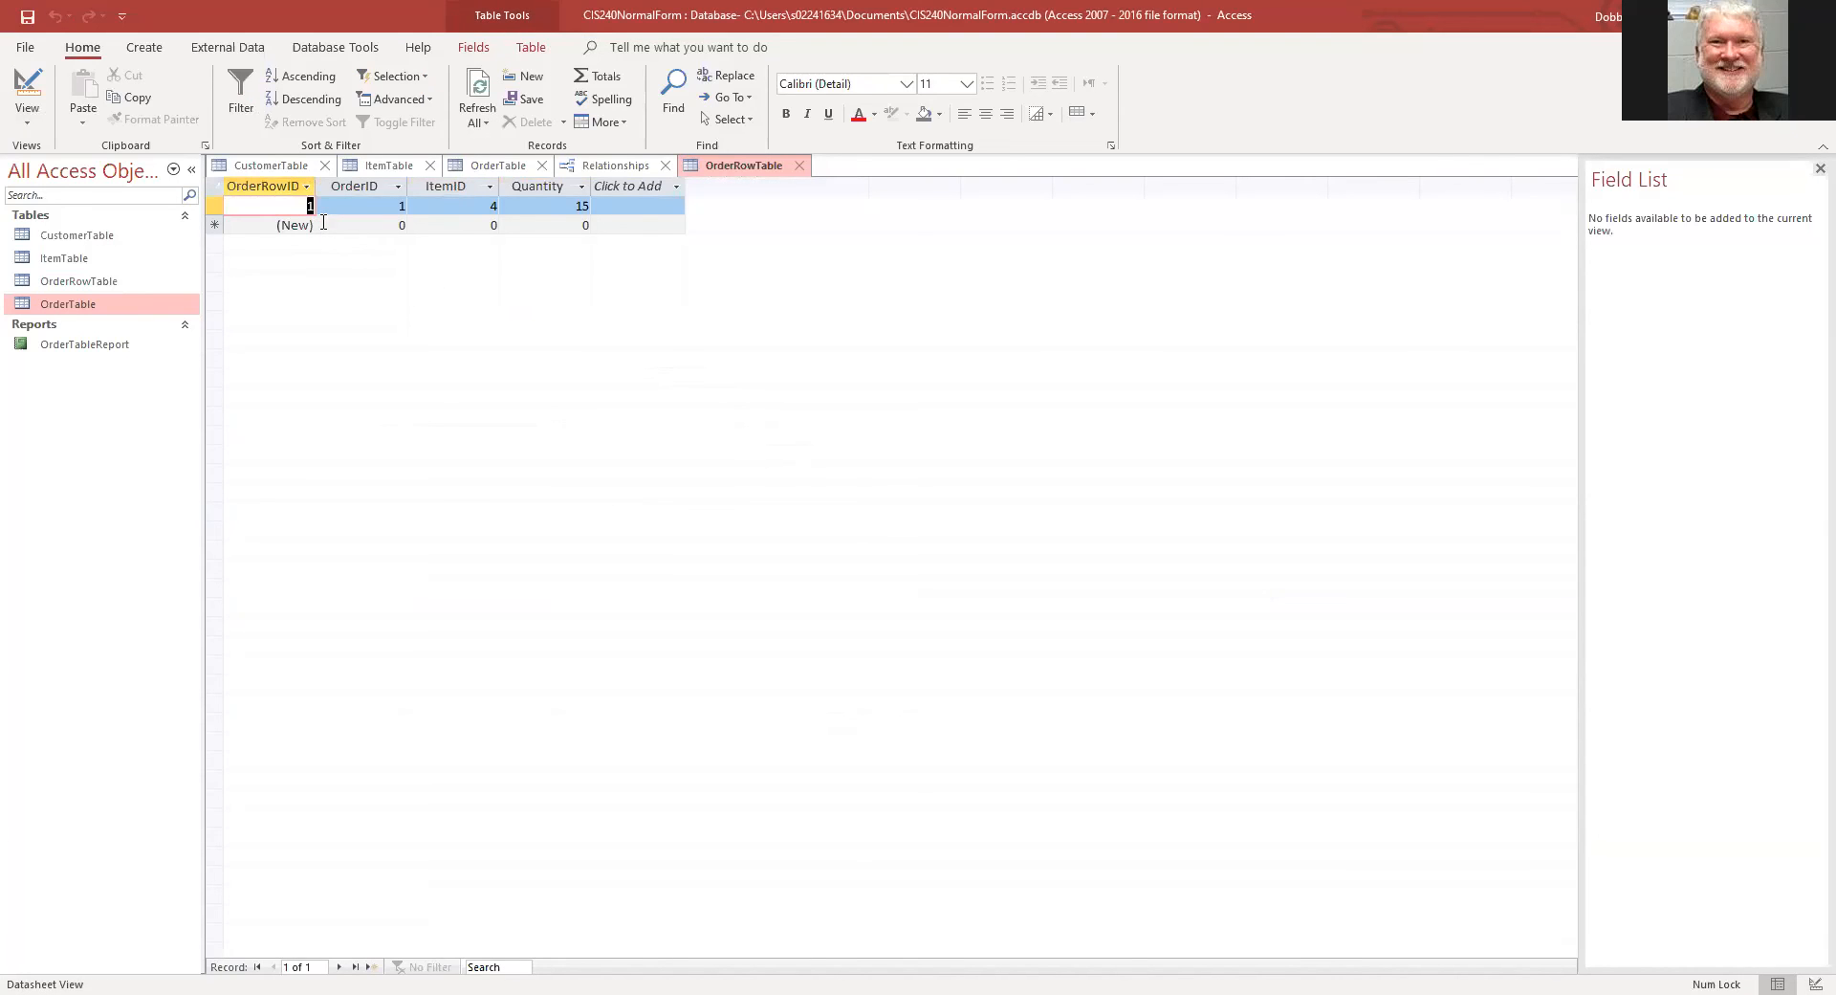
Step: Add a second record to OrderRowTable with OrderID 1, ItemID 2 and Quantity 6
key(Tab)
key(Tab)
key(Tab)
key(Tab)
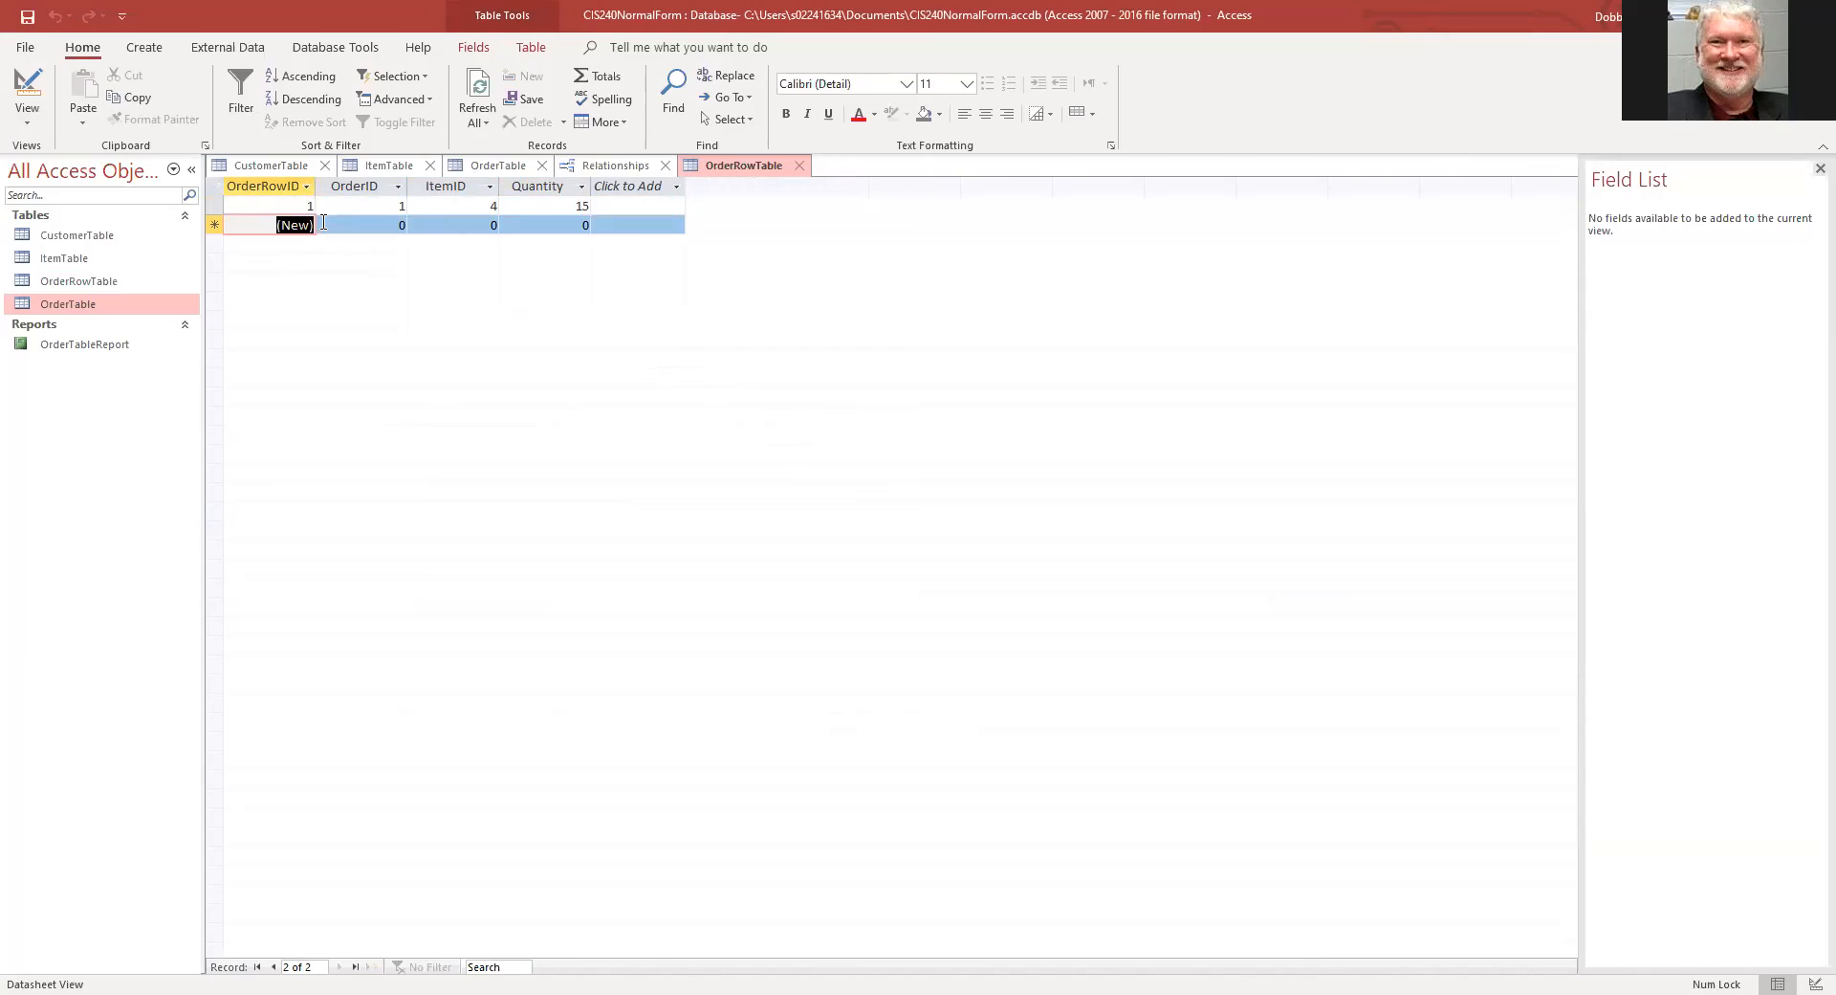
key(Tab)
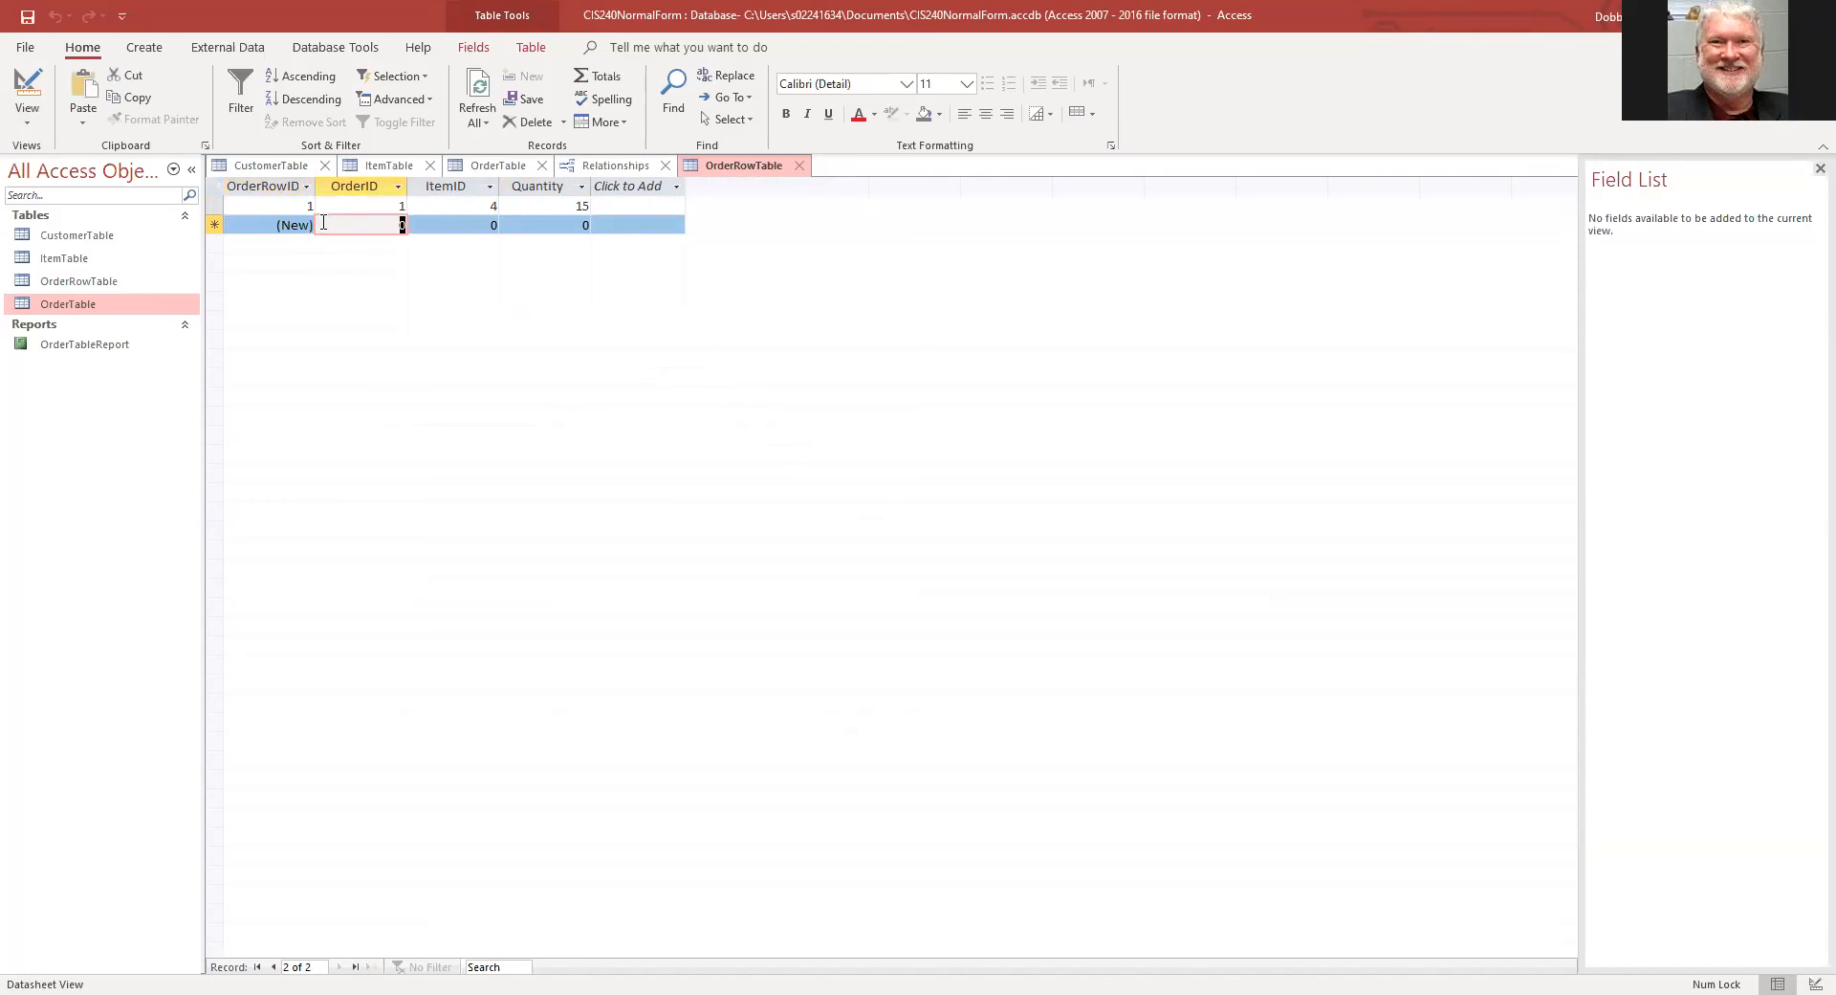
text(1)
key(Tab)
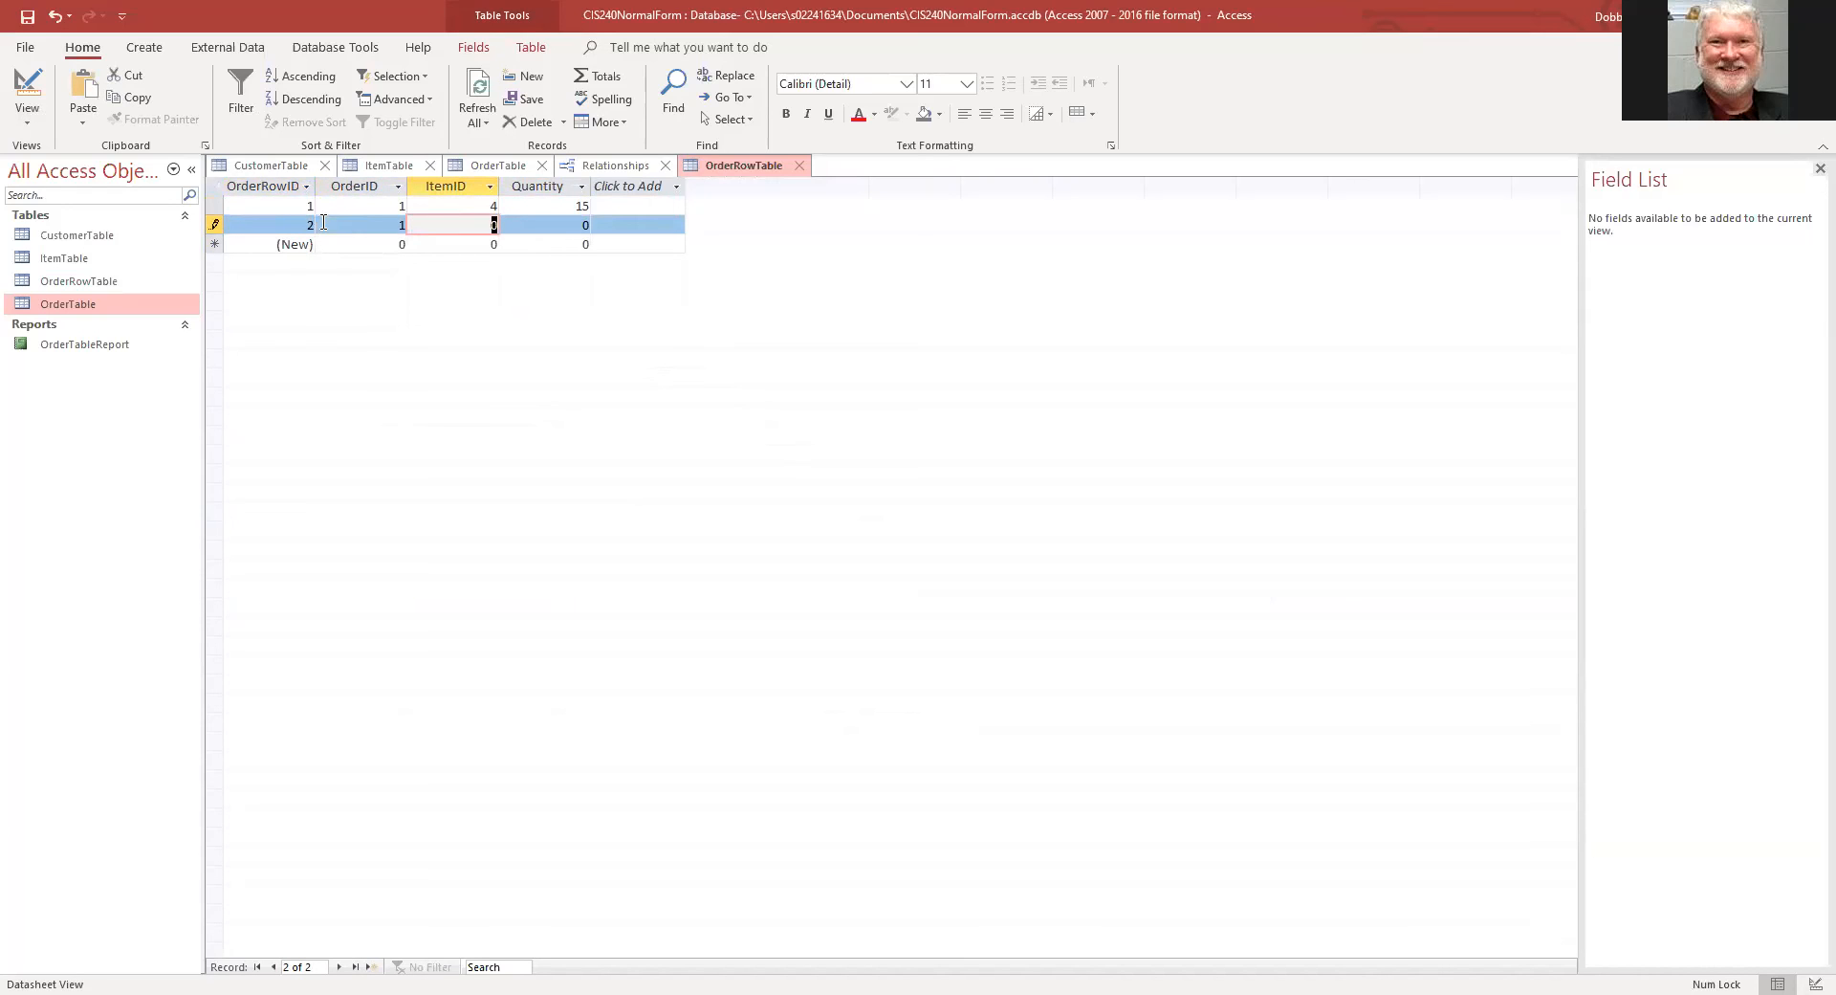
text(2)
key(Tab)
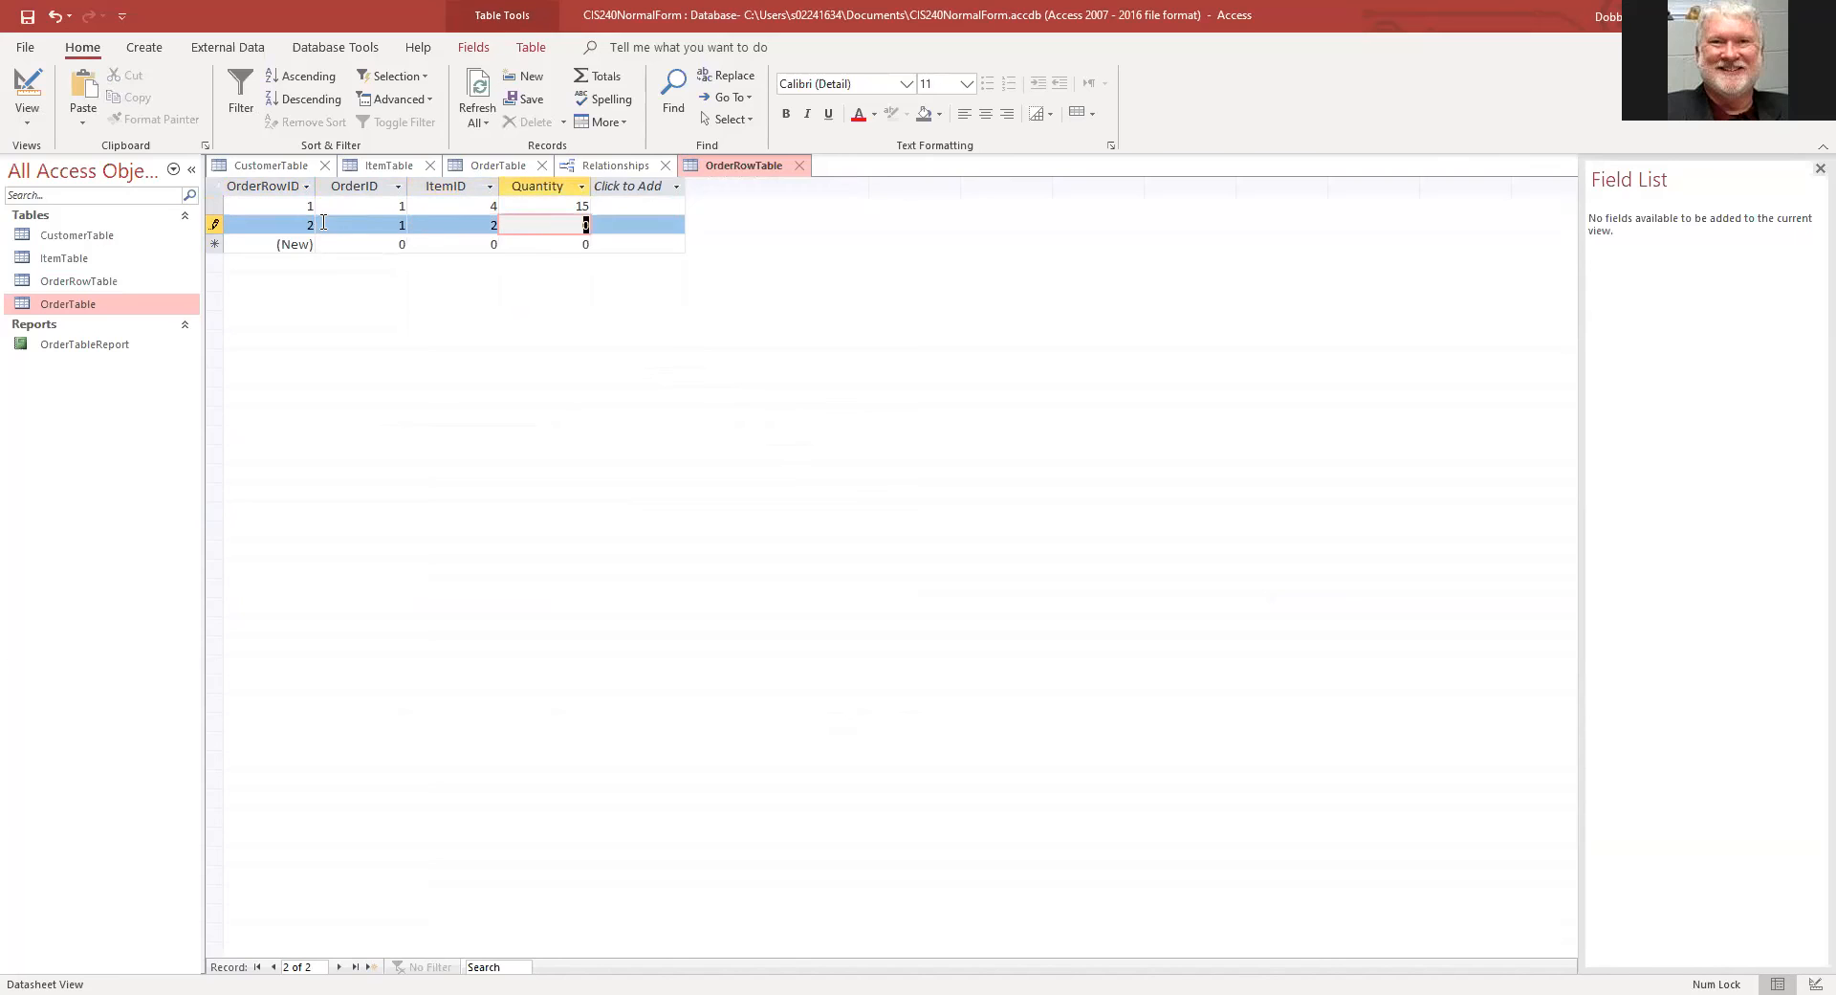
text(6)
key(Tab)
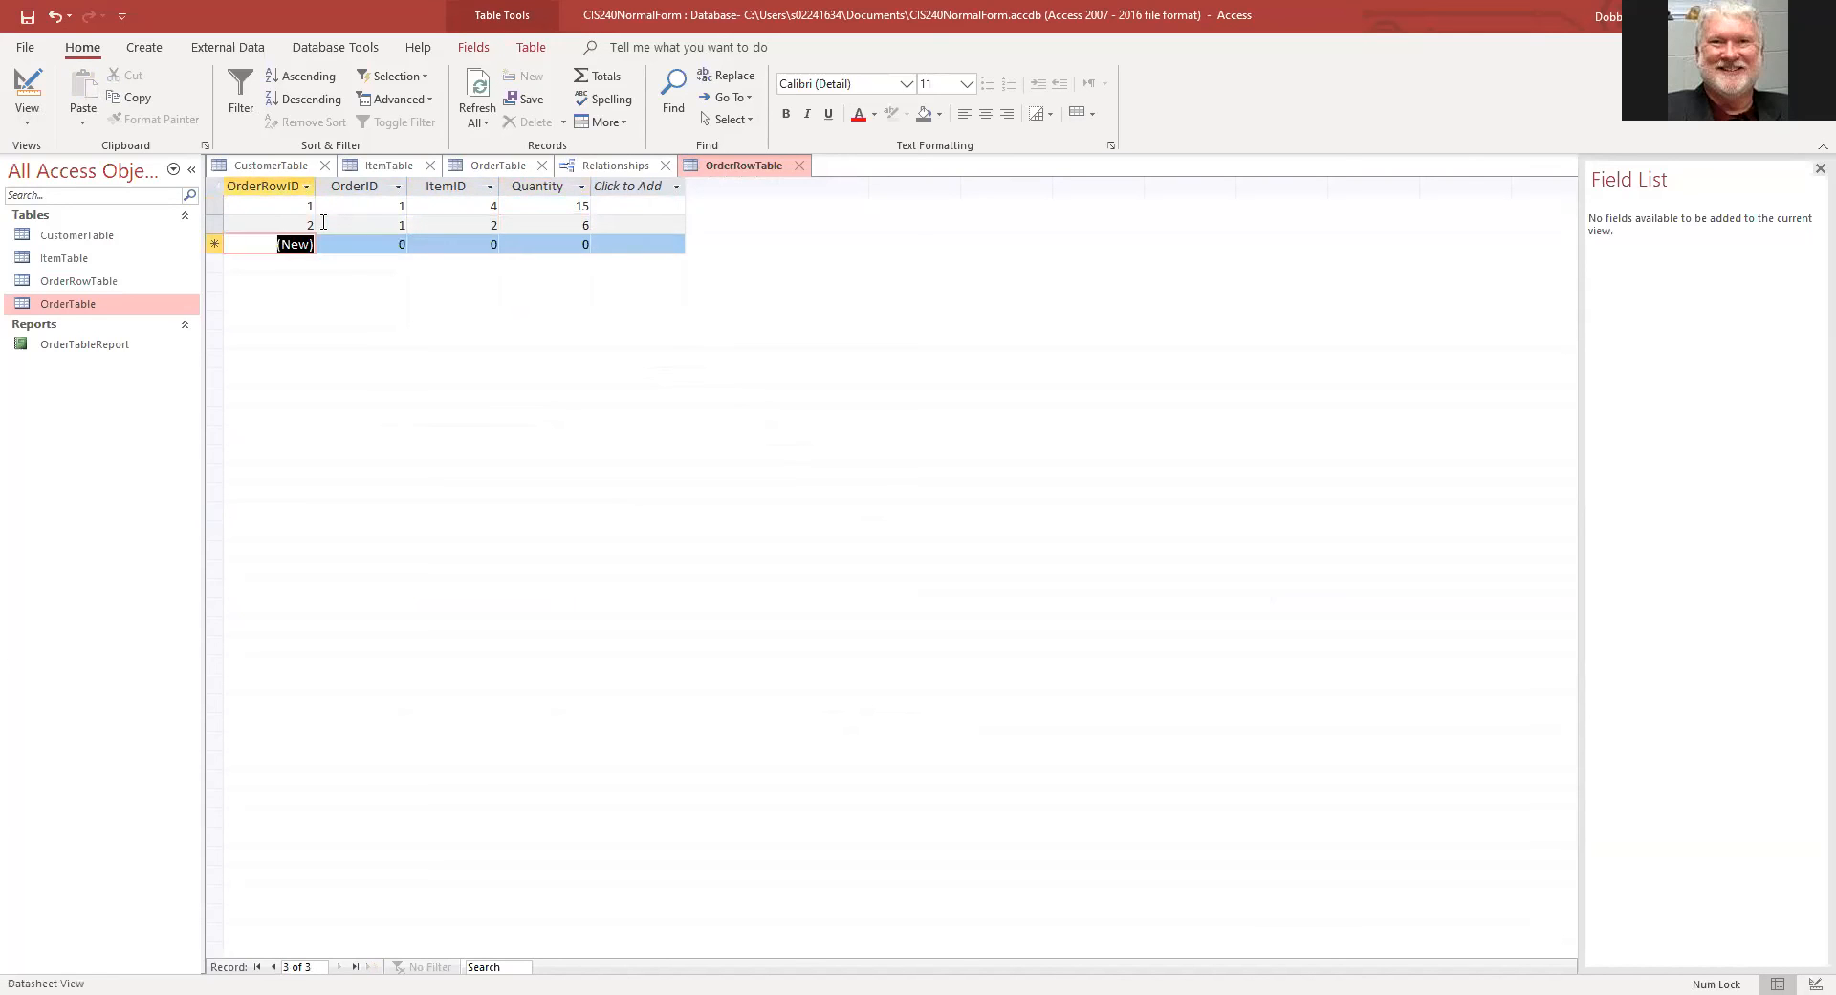
Step: Add a third record to OrderRowTable with OrderID 1, ItemID 5 and Quantity 10
key(Tab)
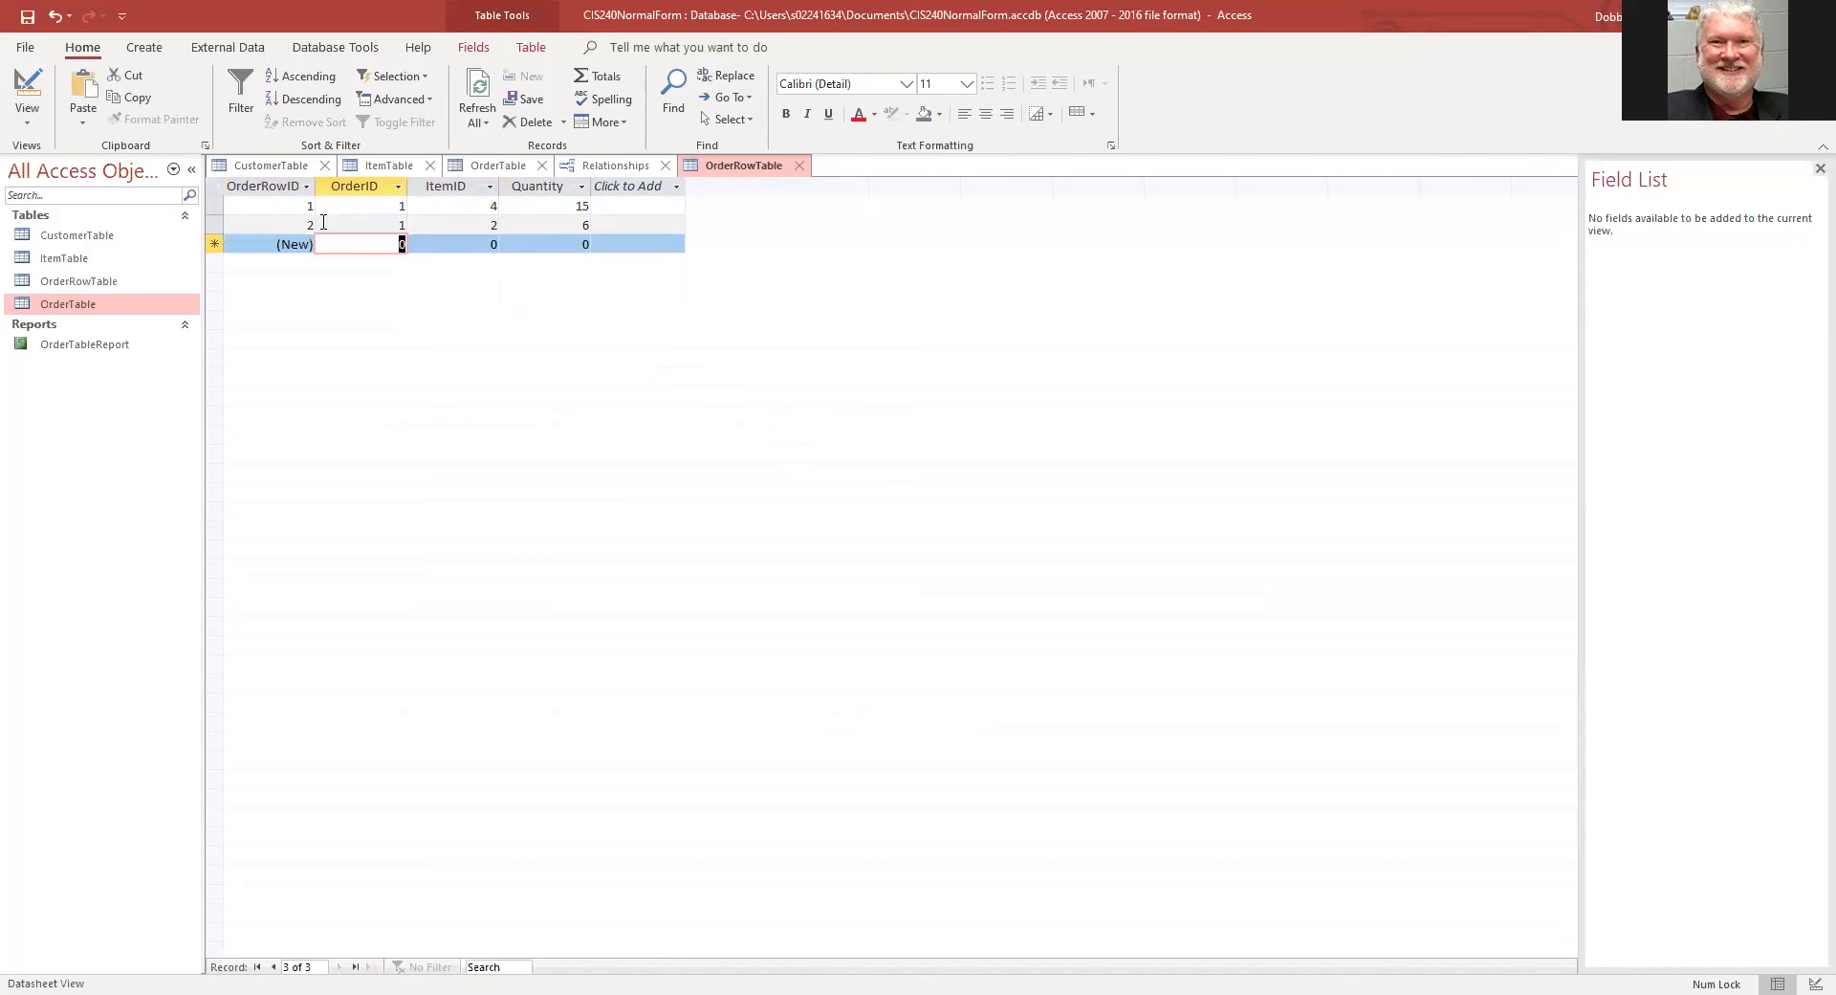
text(1)
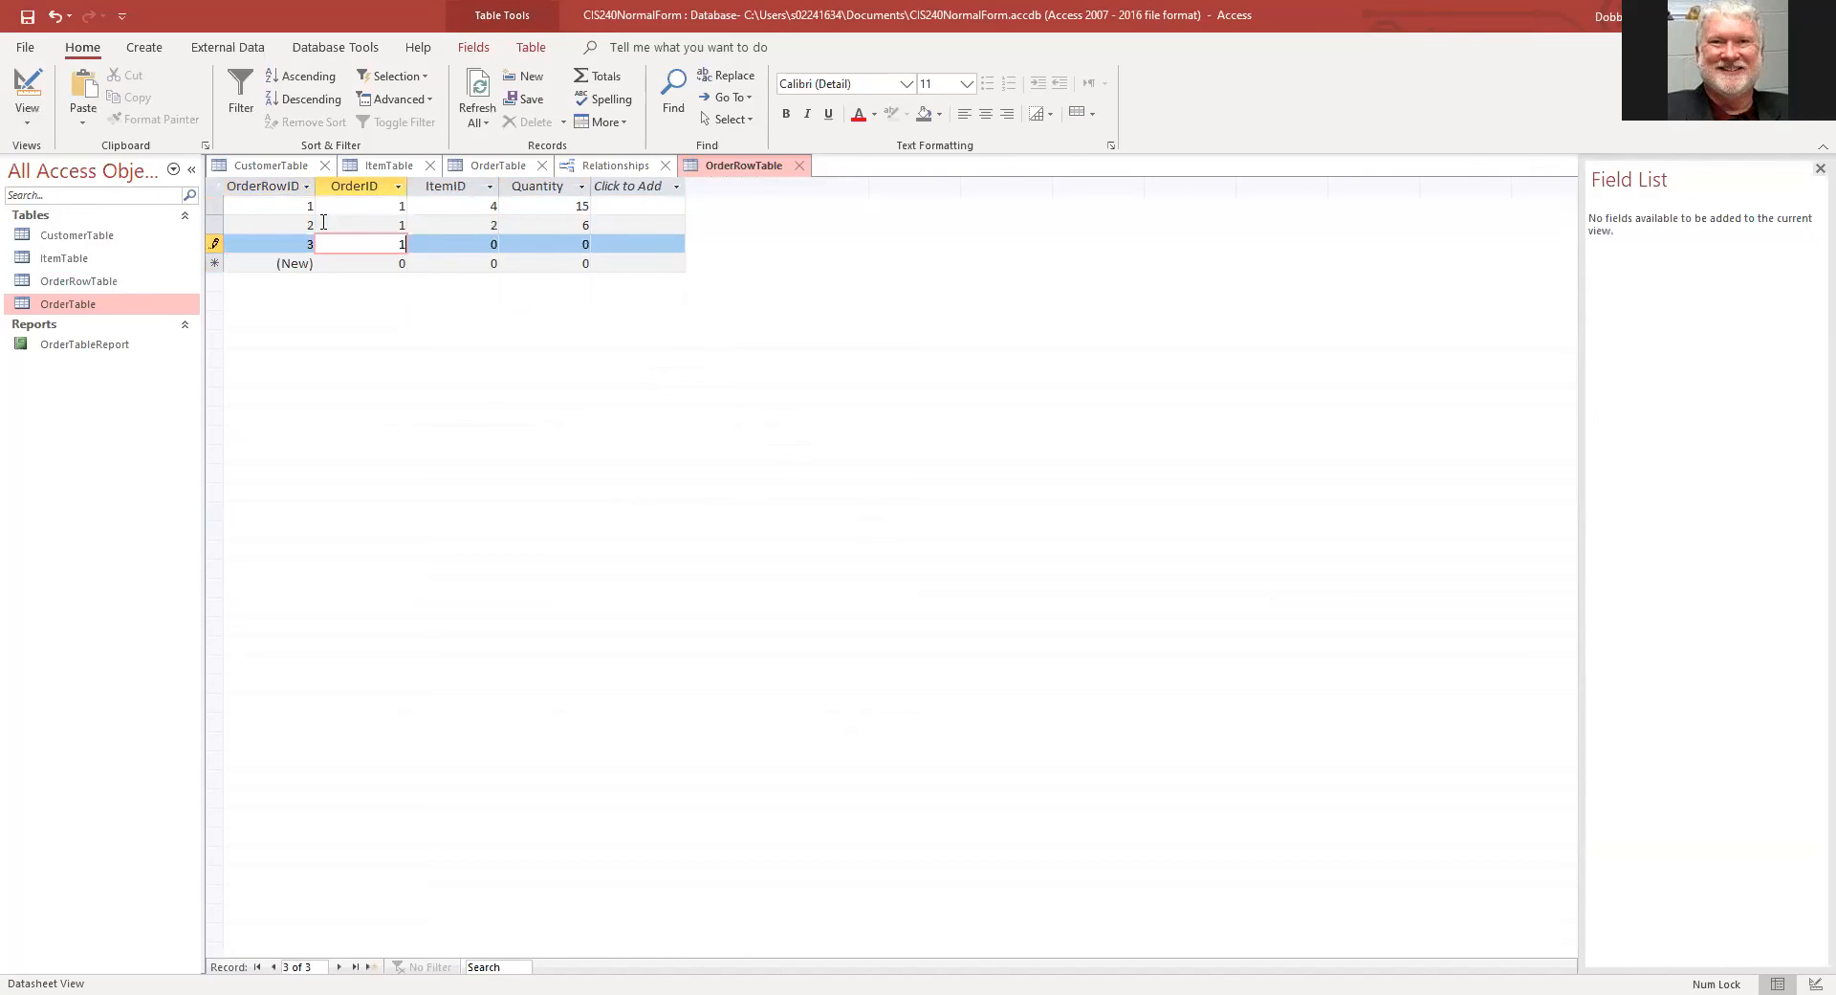
key(Tab)
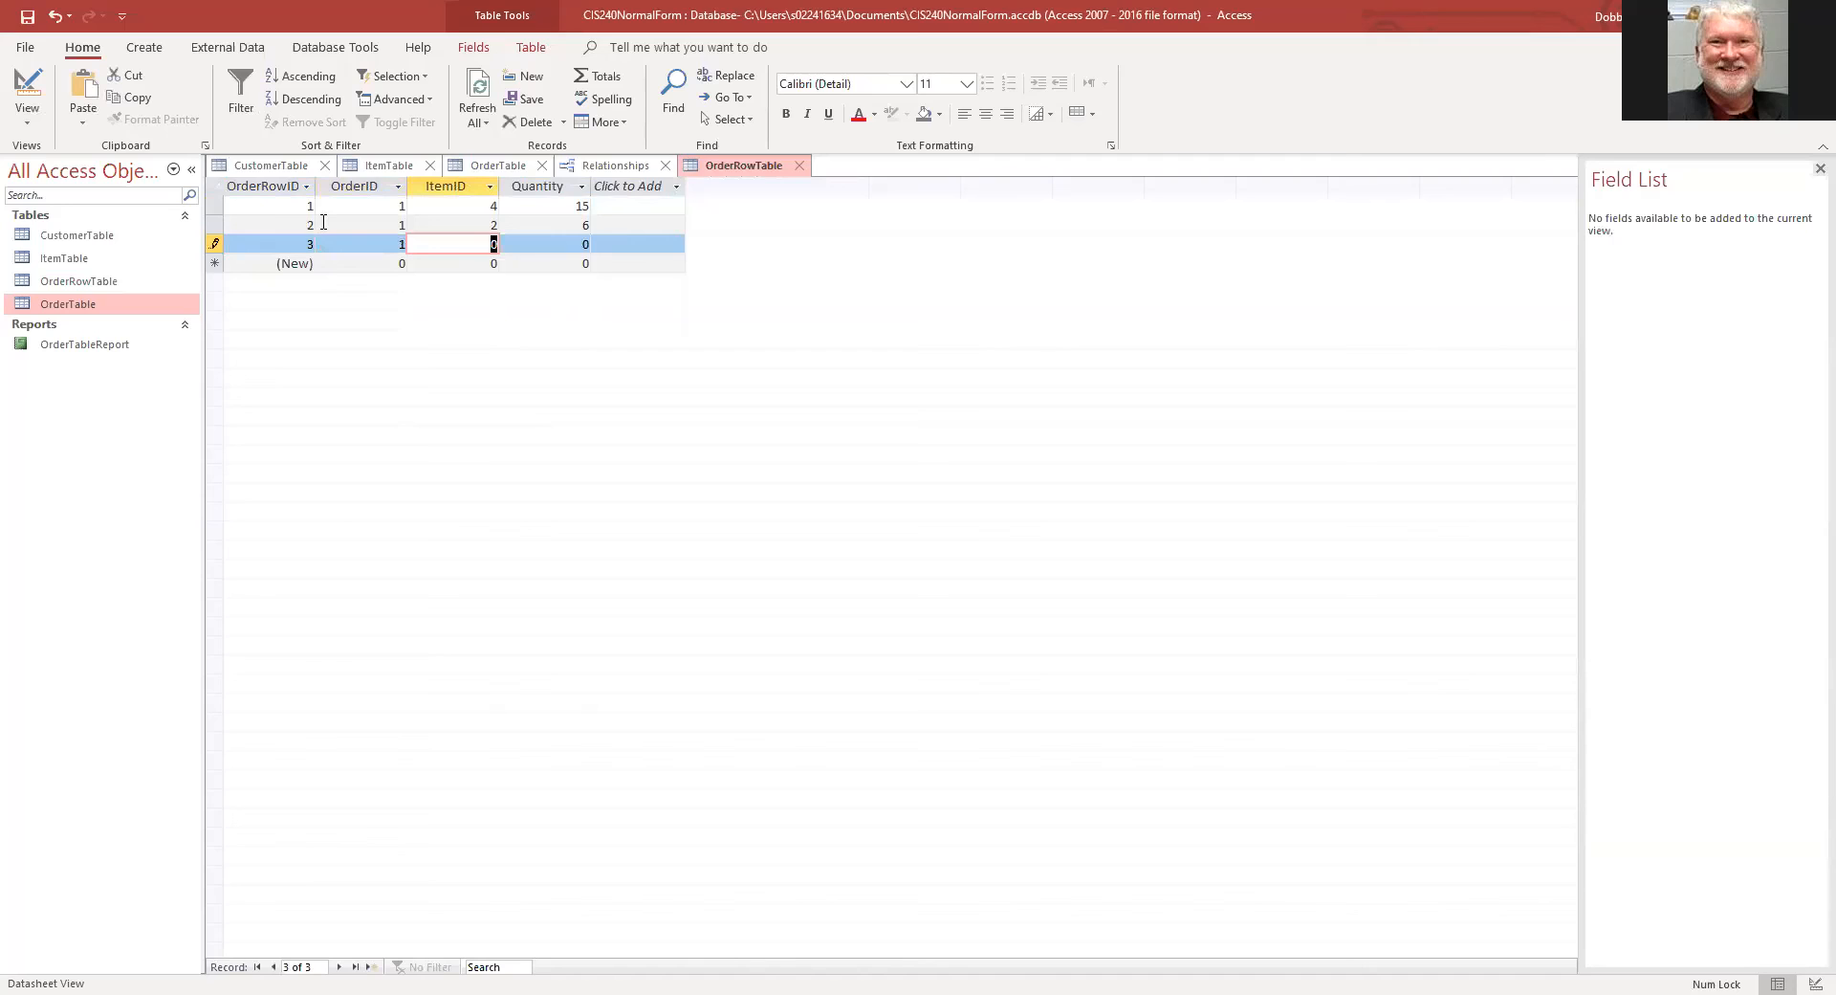
text(5)
key(Tab)
text(10)
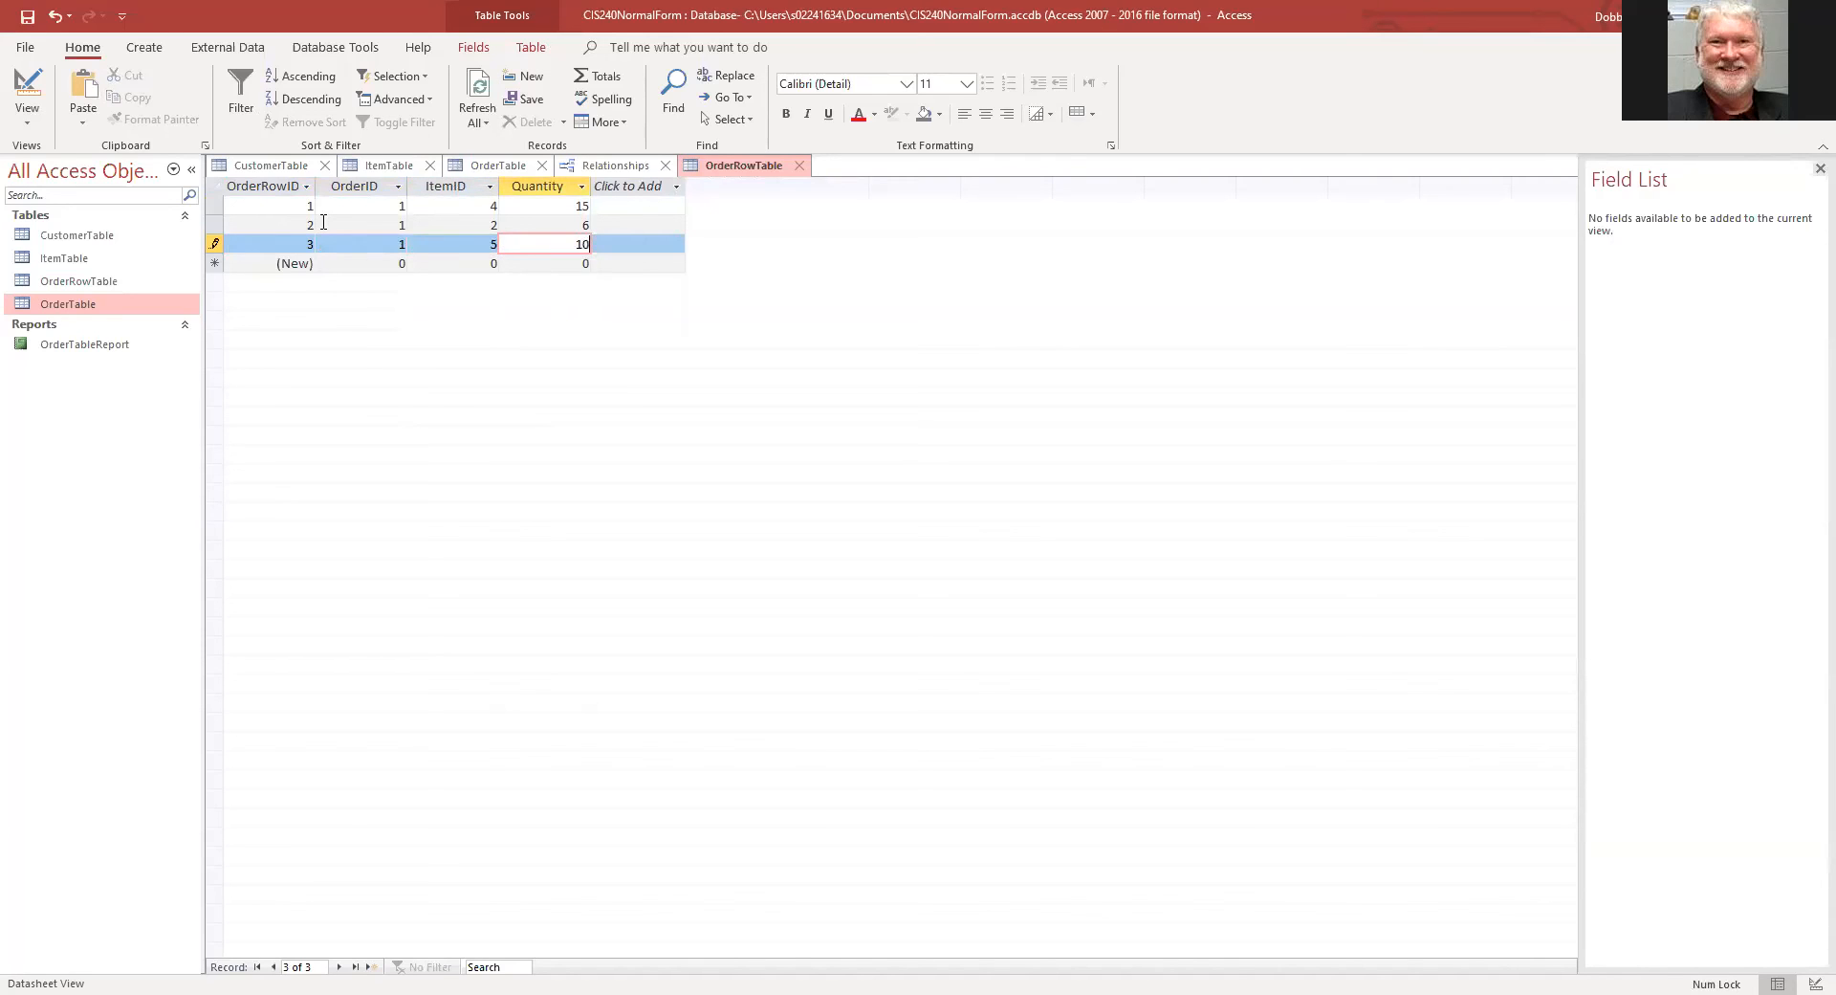
key(Tab)
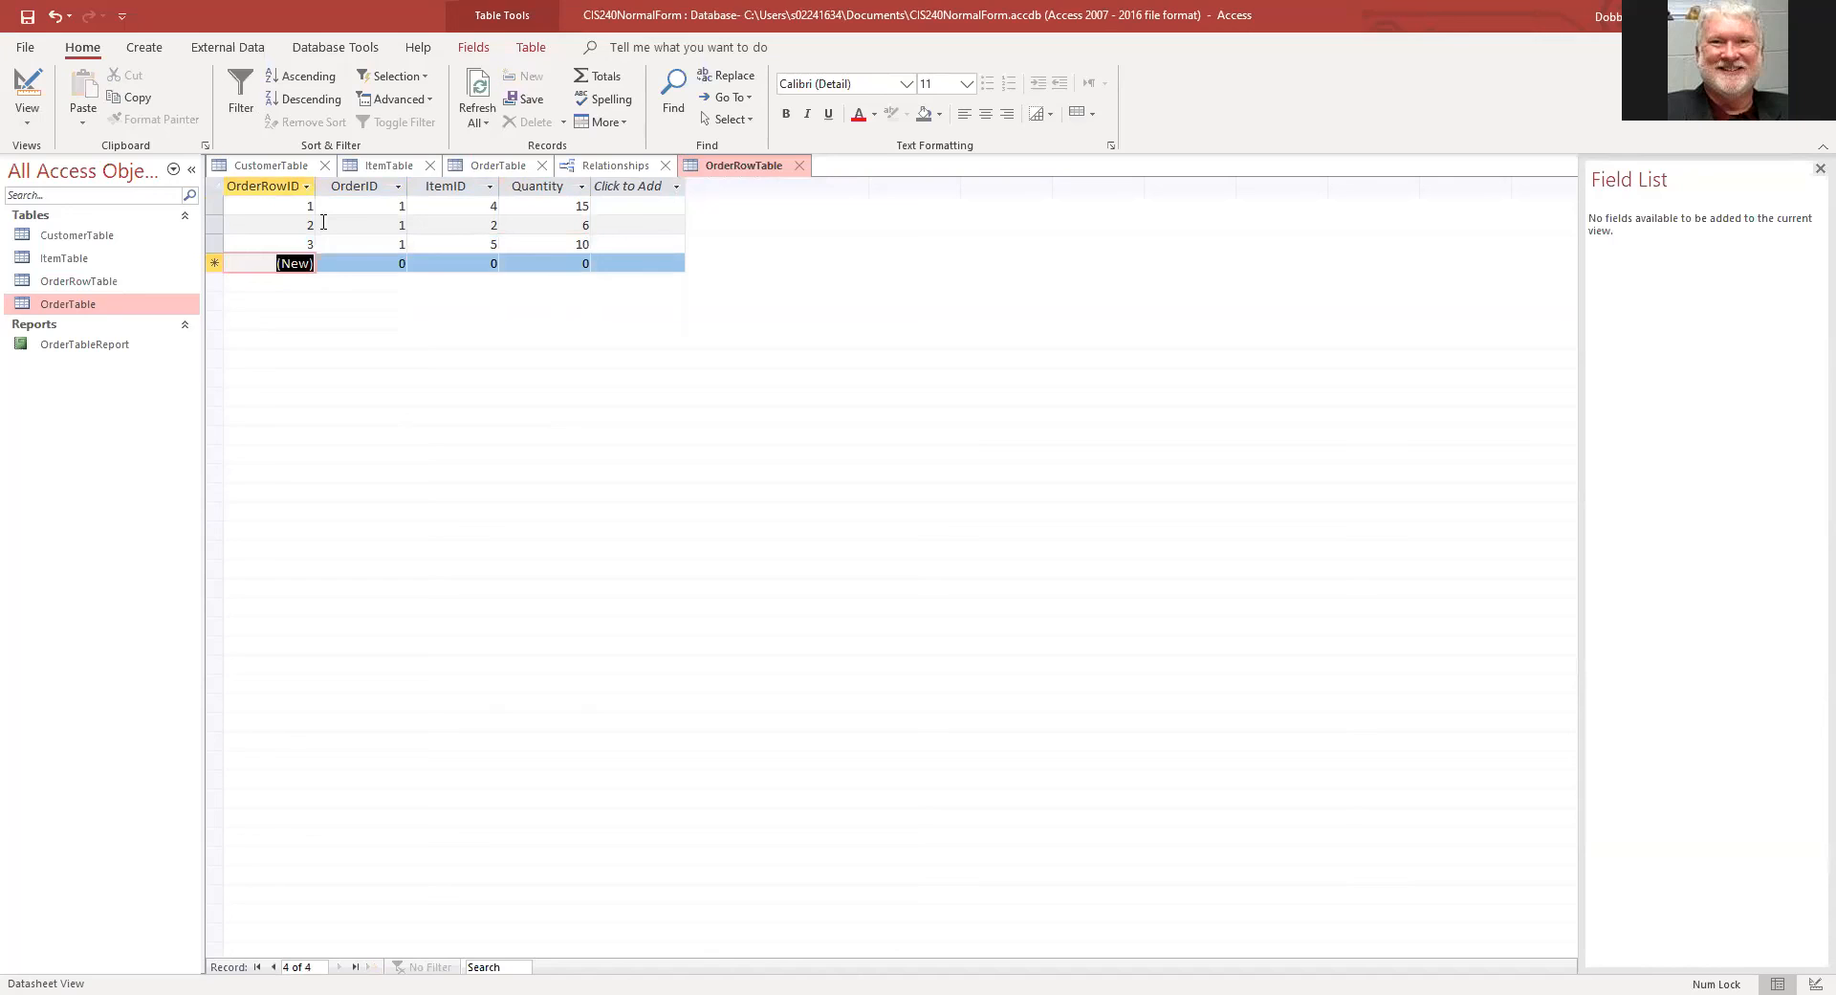
Step: Add a fourth record to OrderRowTable with OrderID 2, ItemID 1 and Quantity 7
key(Tab)
text(1)
key(BackSpace)
text(2)
key(Tab)
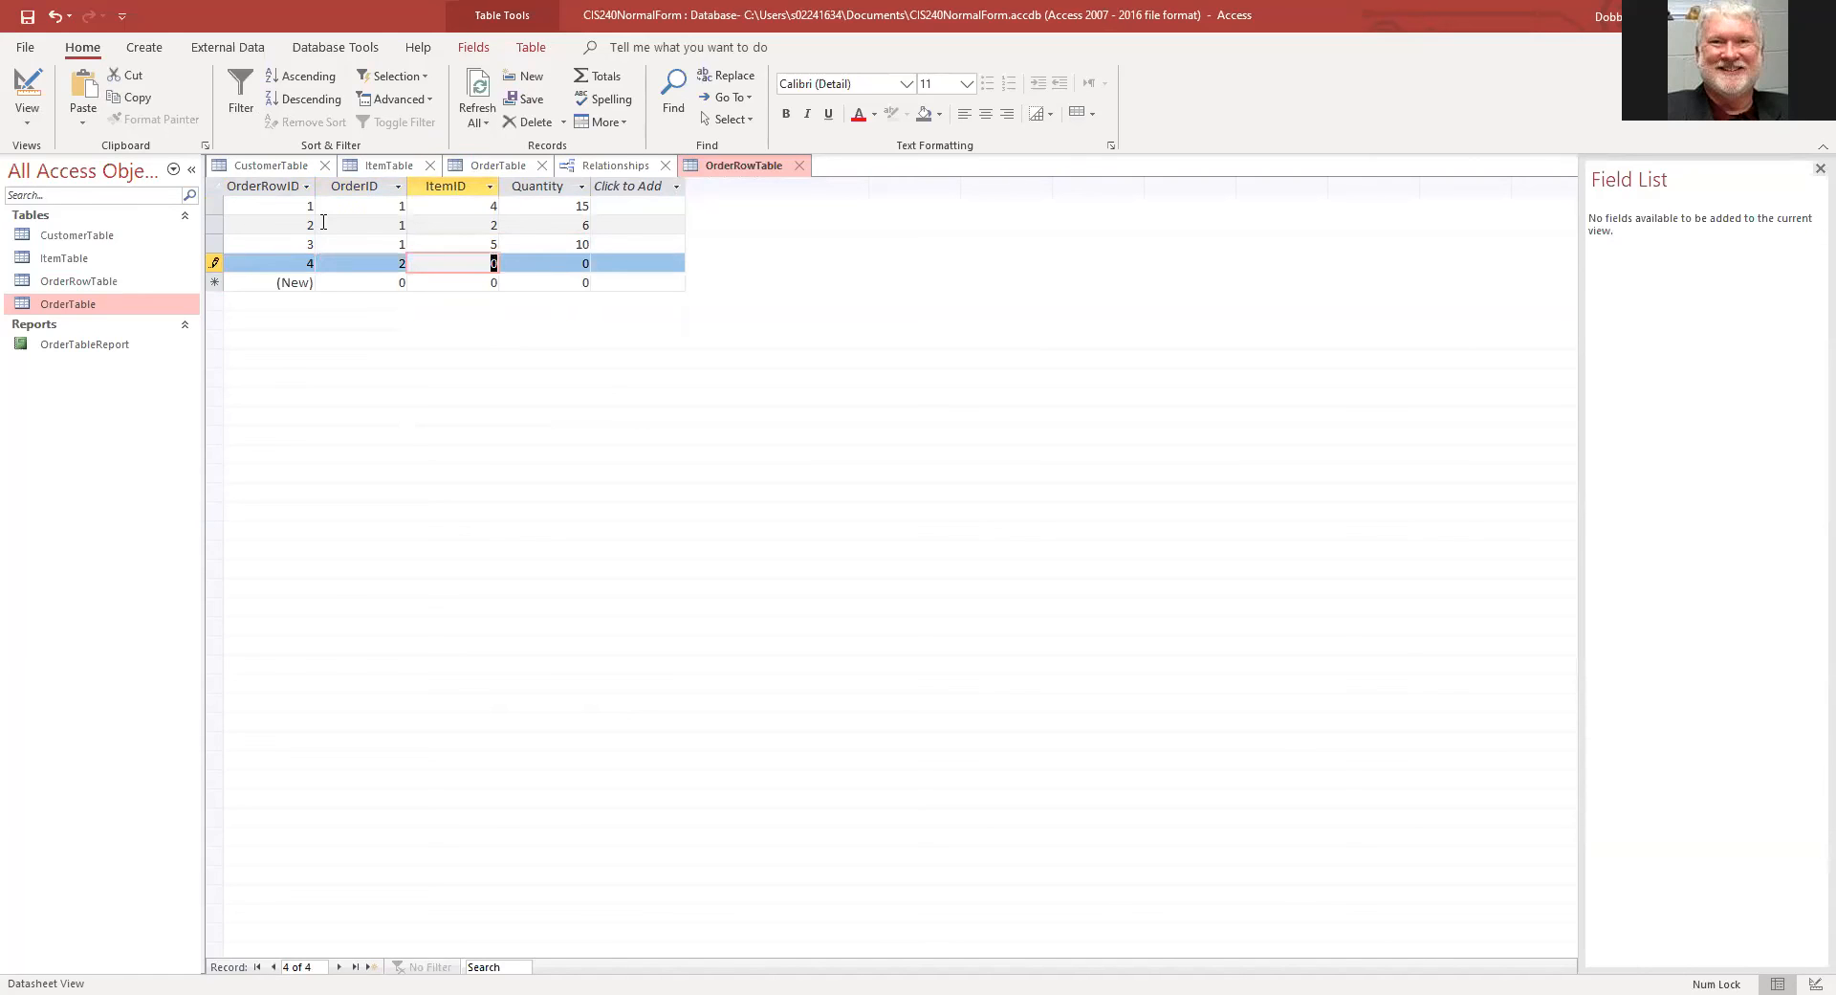
text(1)
key(Tab)
text(7)
key(Tab)
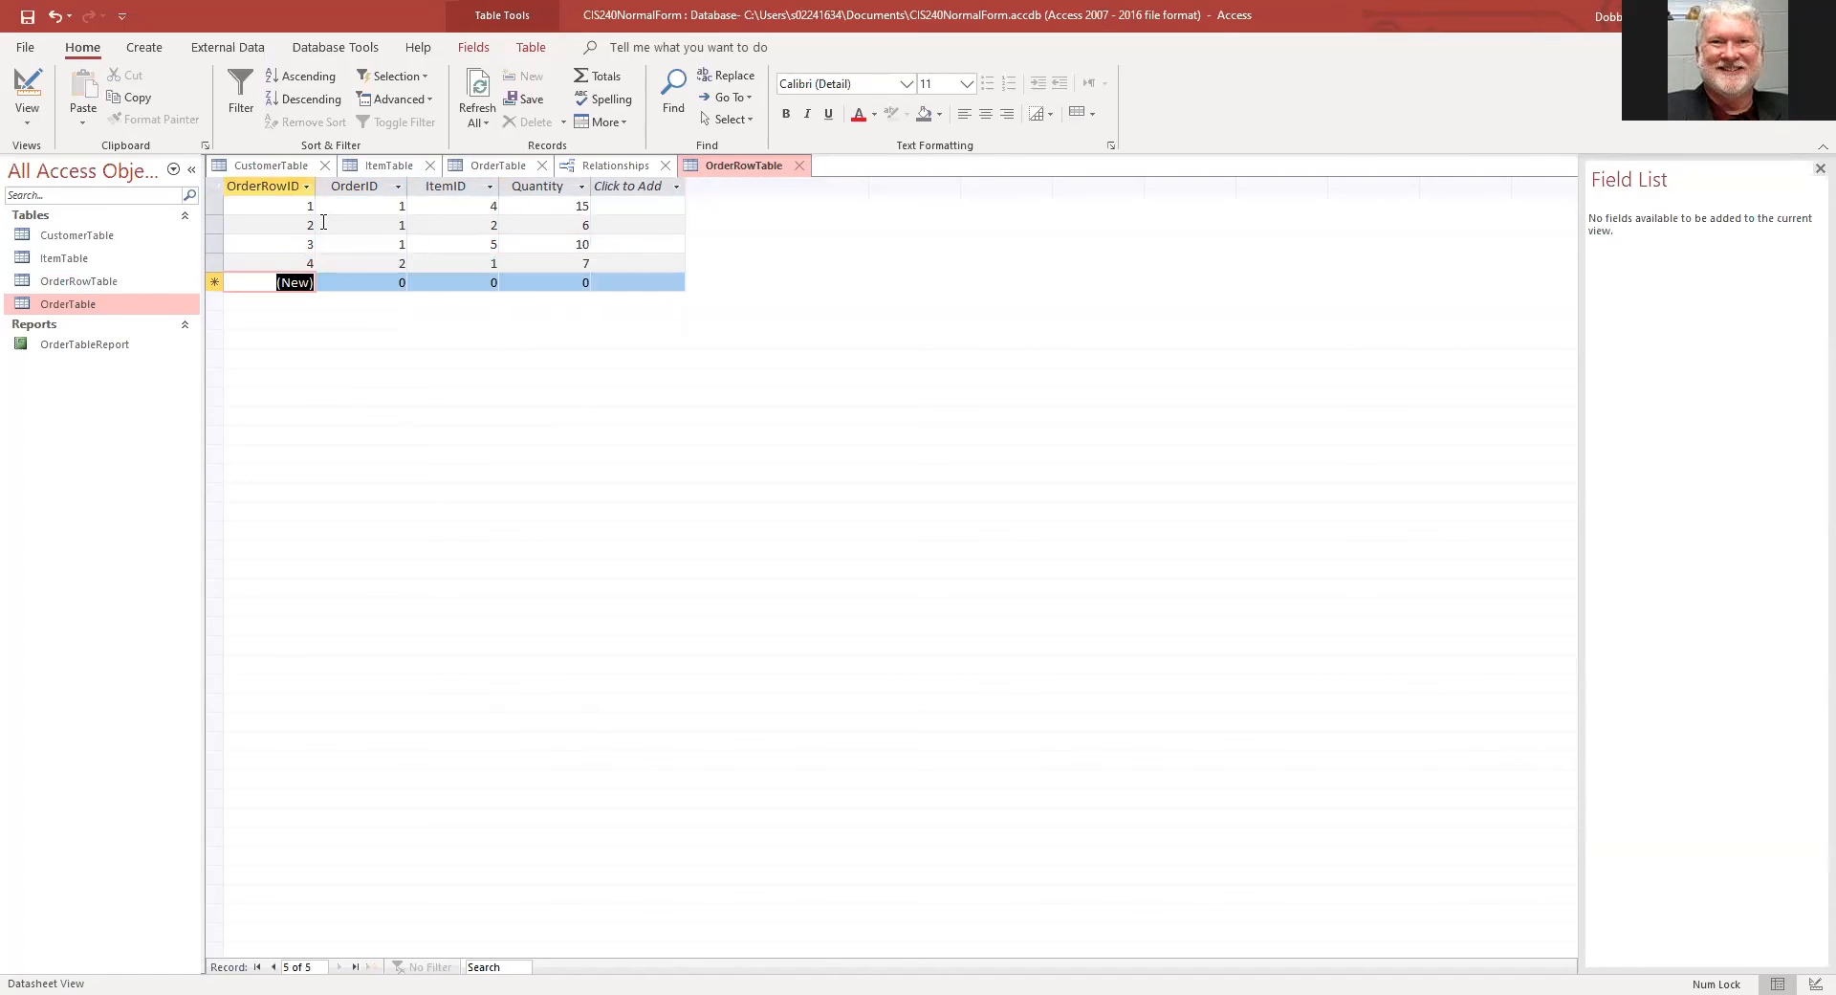
Step: Add a fifth record to OrderRowTable with OrderID 2, ItemID 3 and Quantity 5
key(Tab)
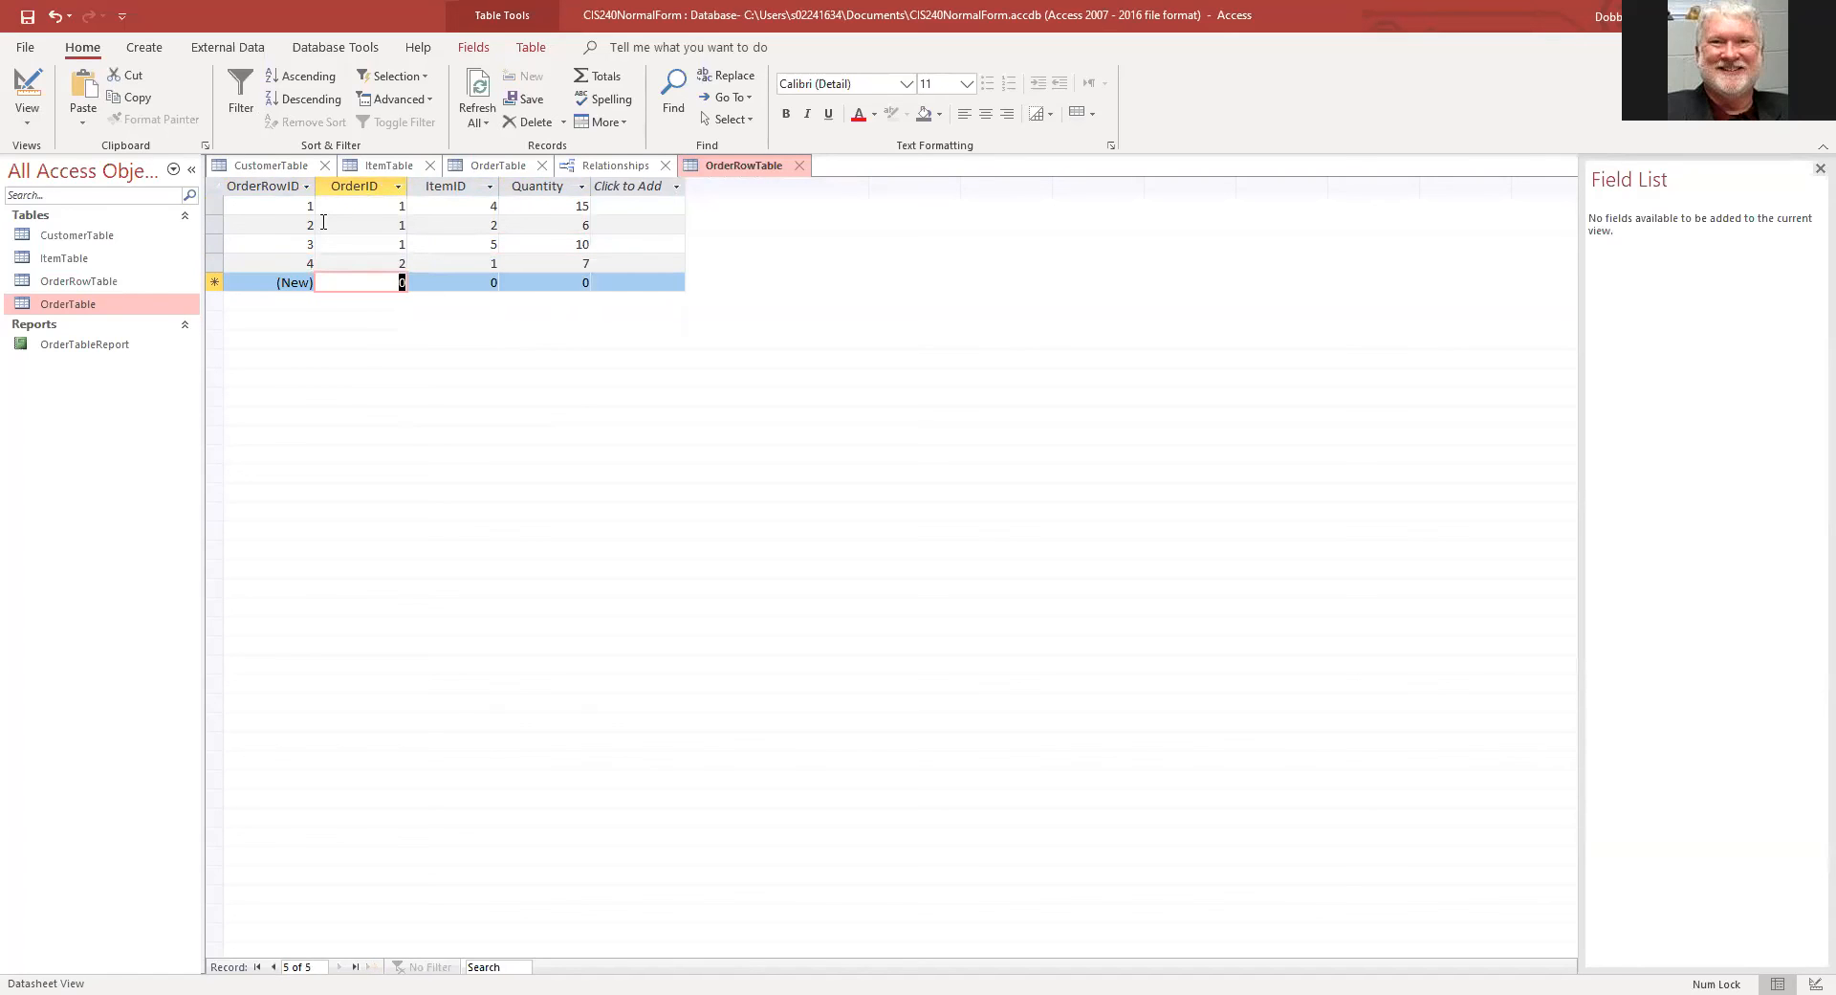
text(2)
key(Tab)
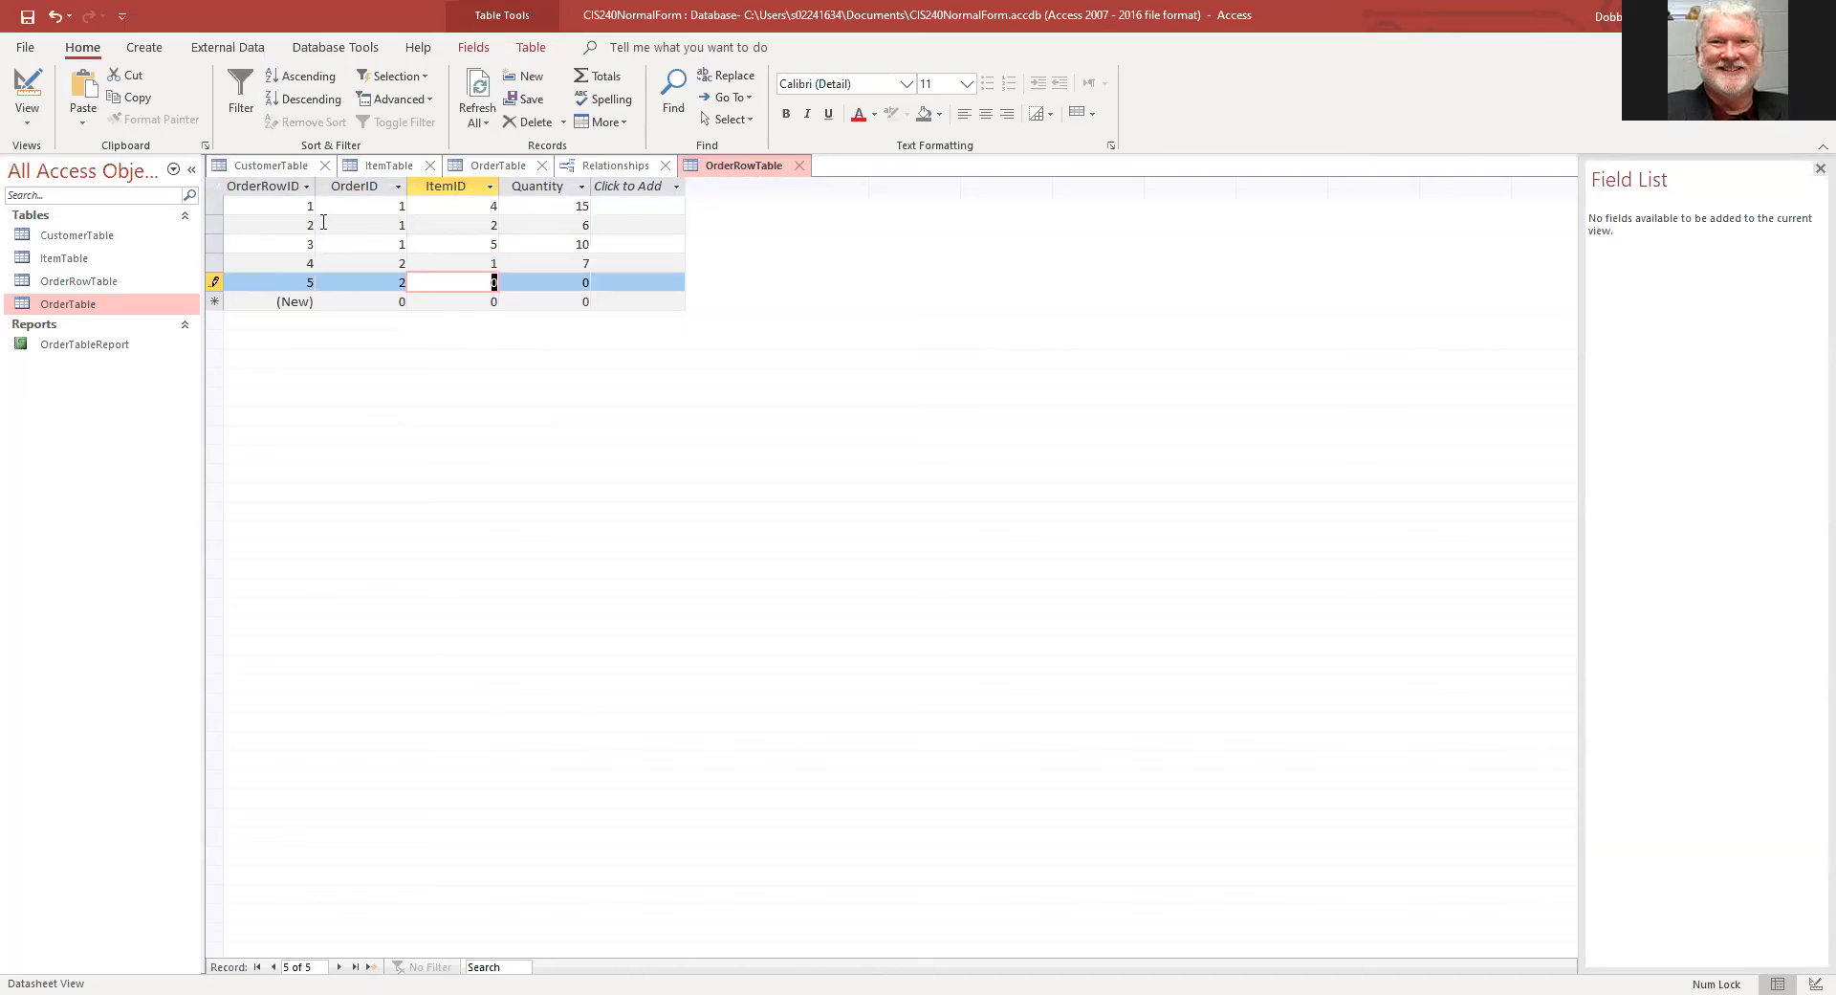
text(3)
key(Tab)
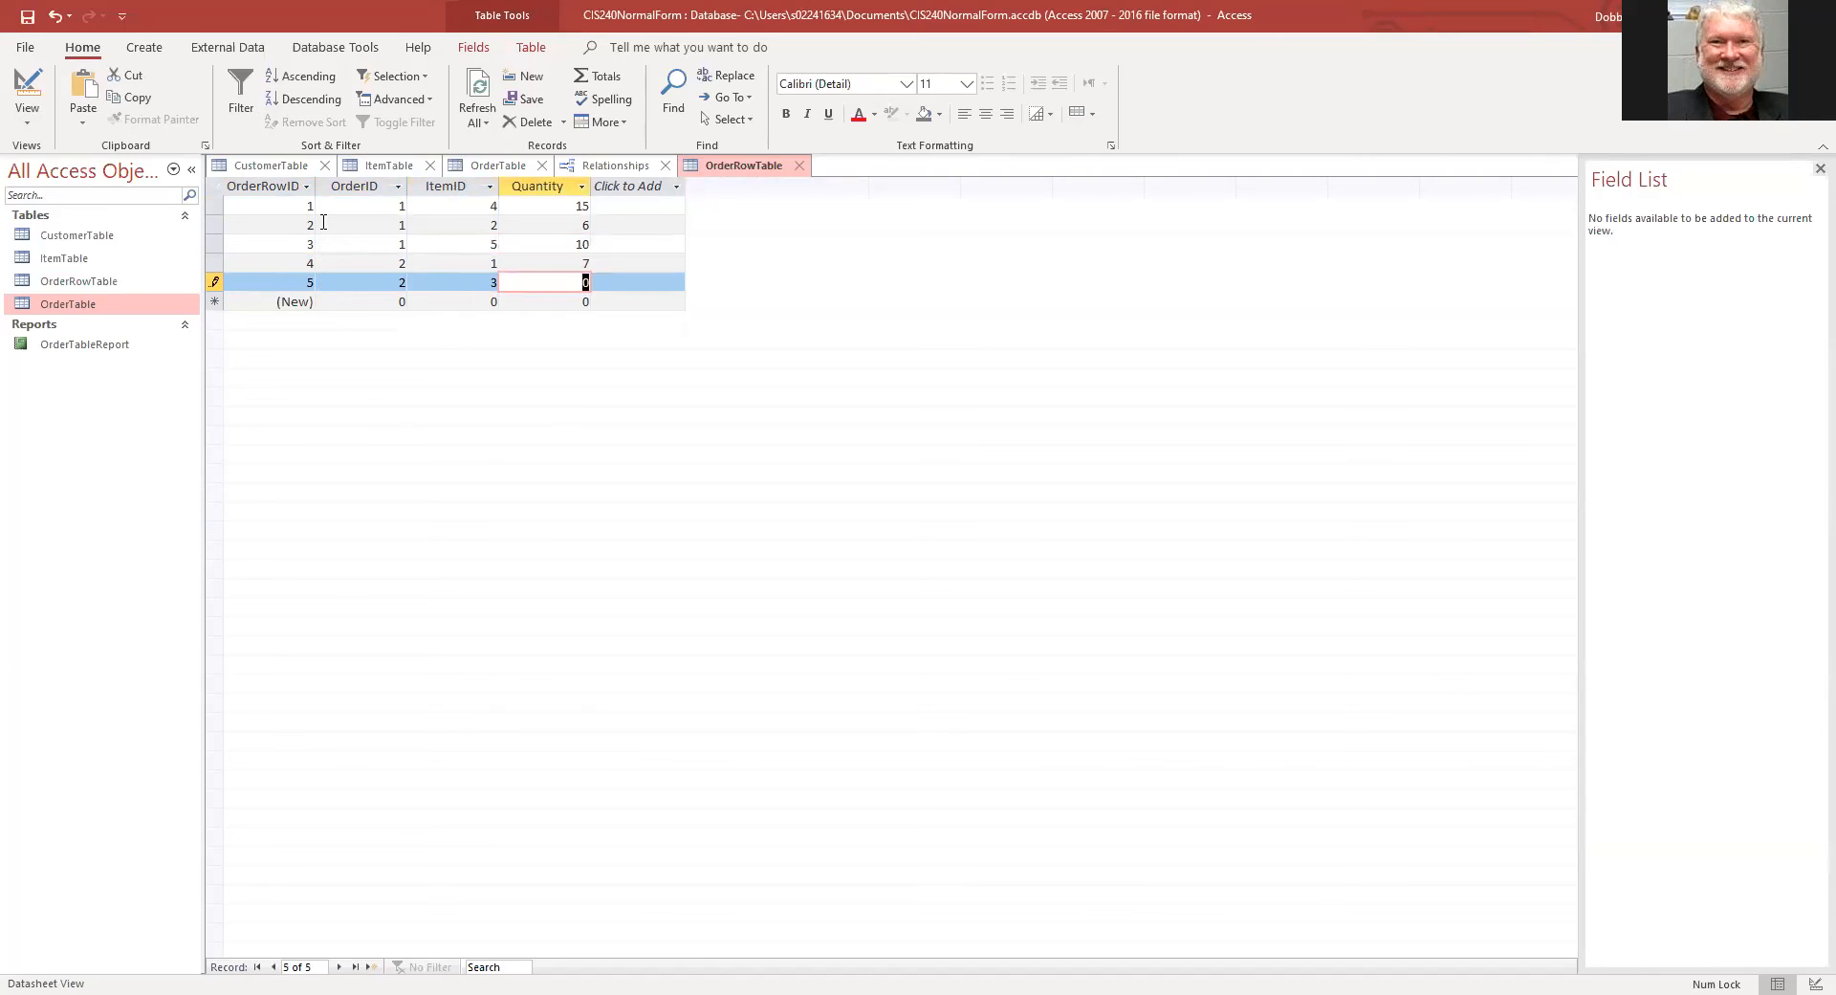
text(5)
key(Tab)
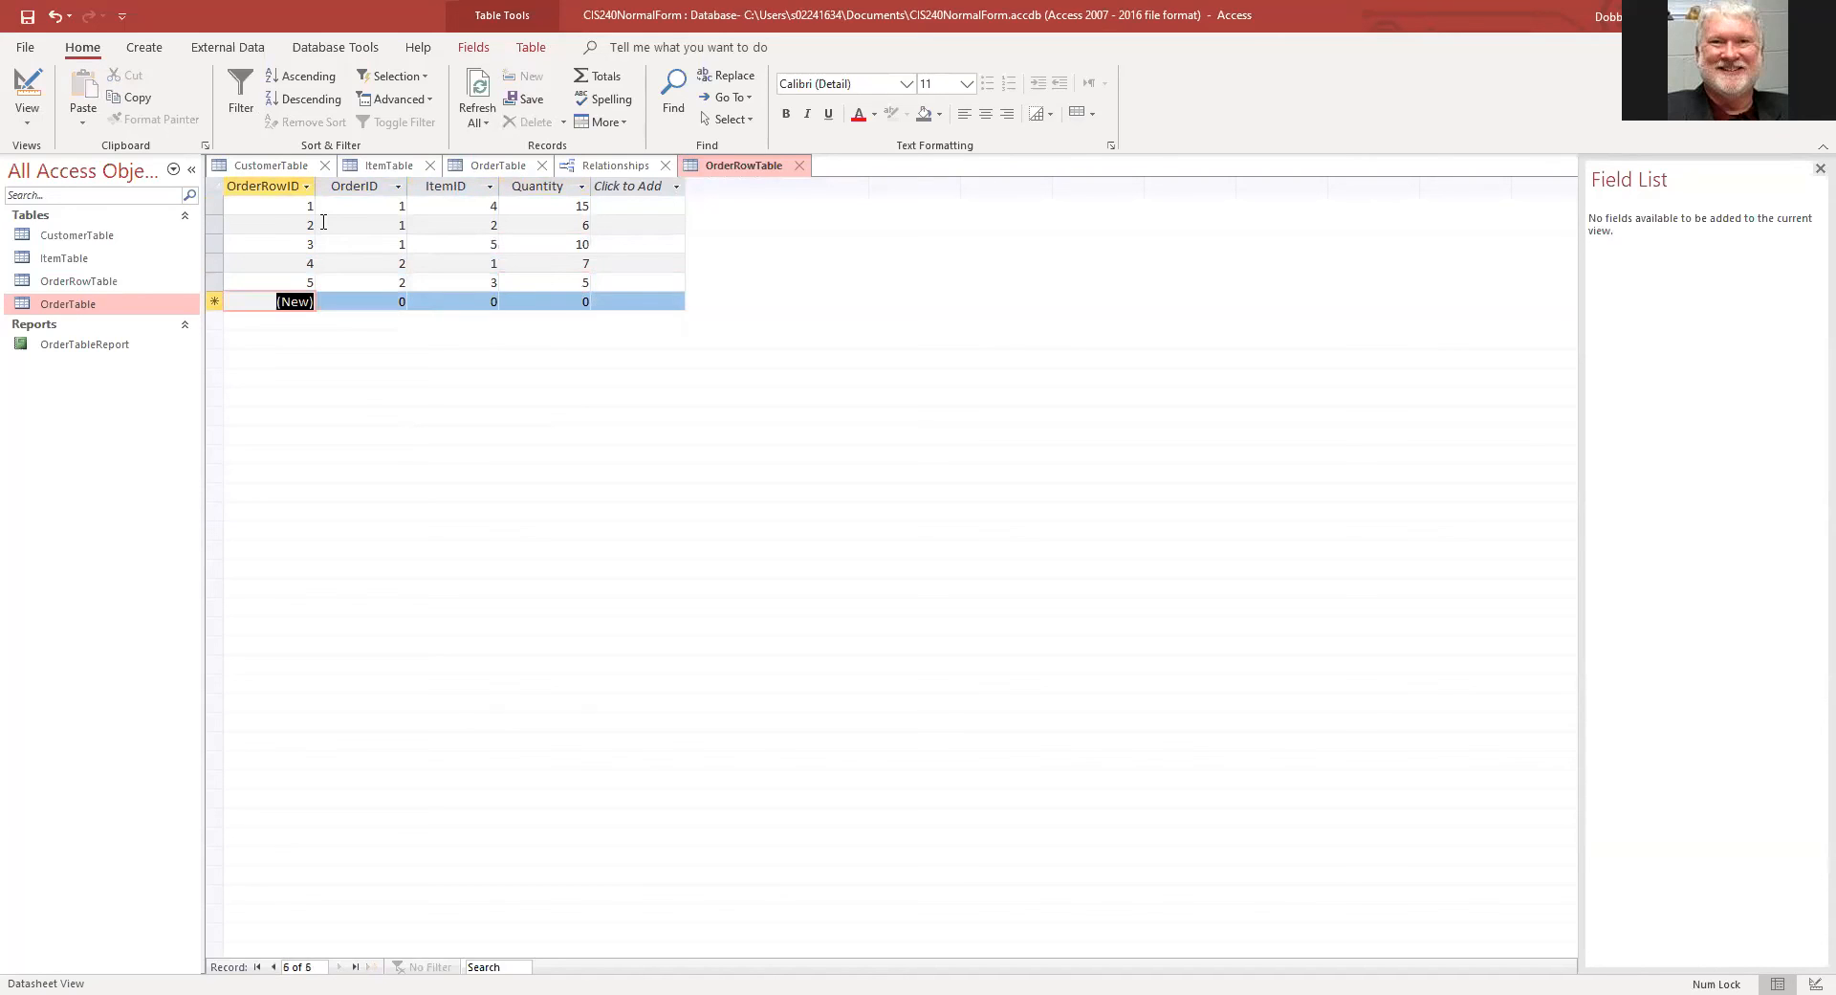
Step: Add a sixth record to OrderRowTable with OrderID 3, ItemID 5 and Quantity 6
key(Tab)
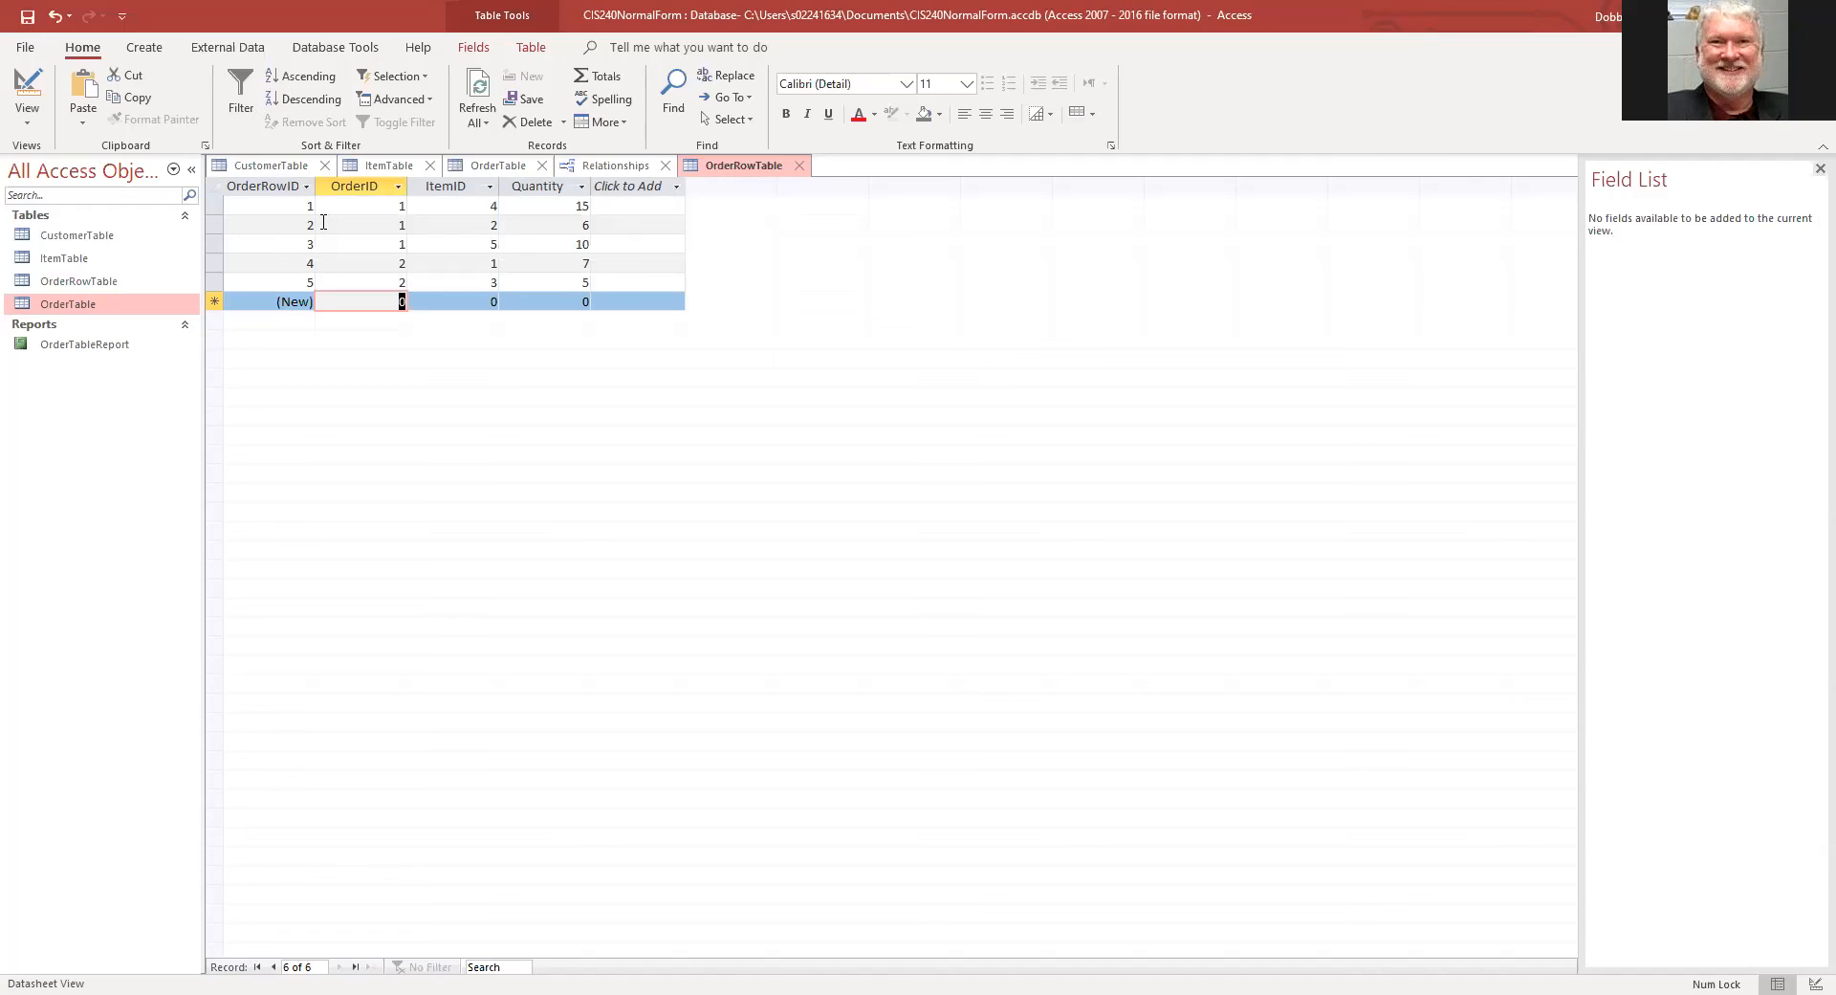
text(3)
key(Tab)
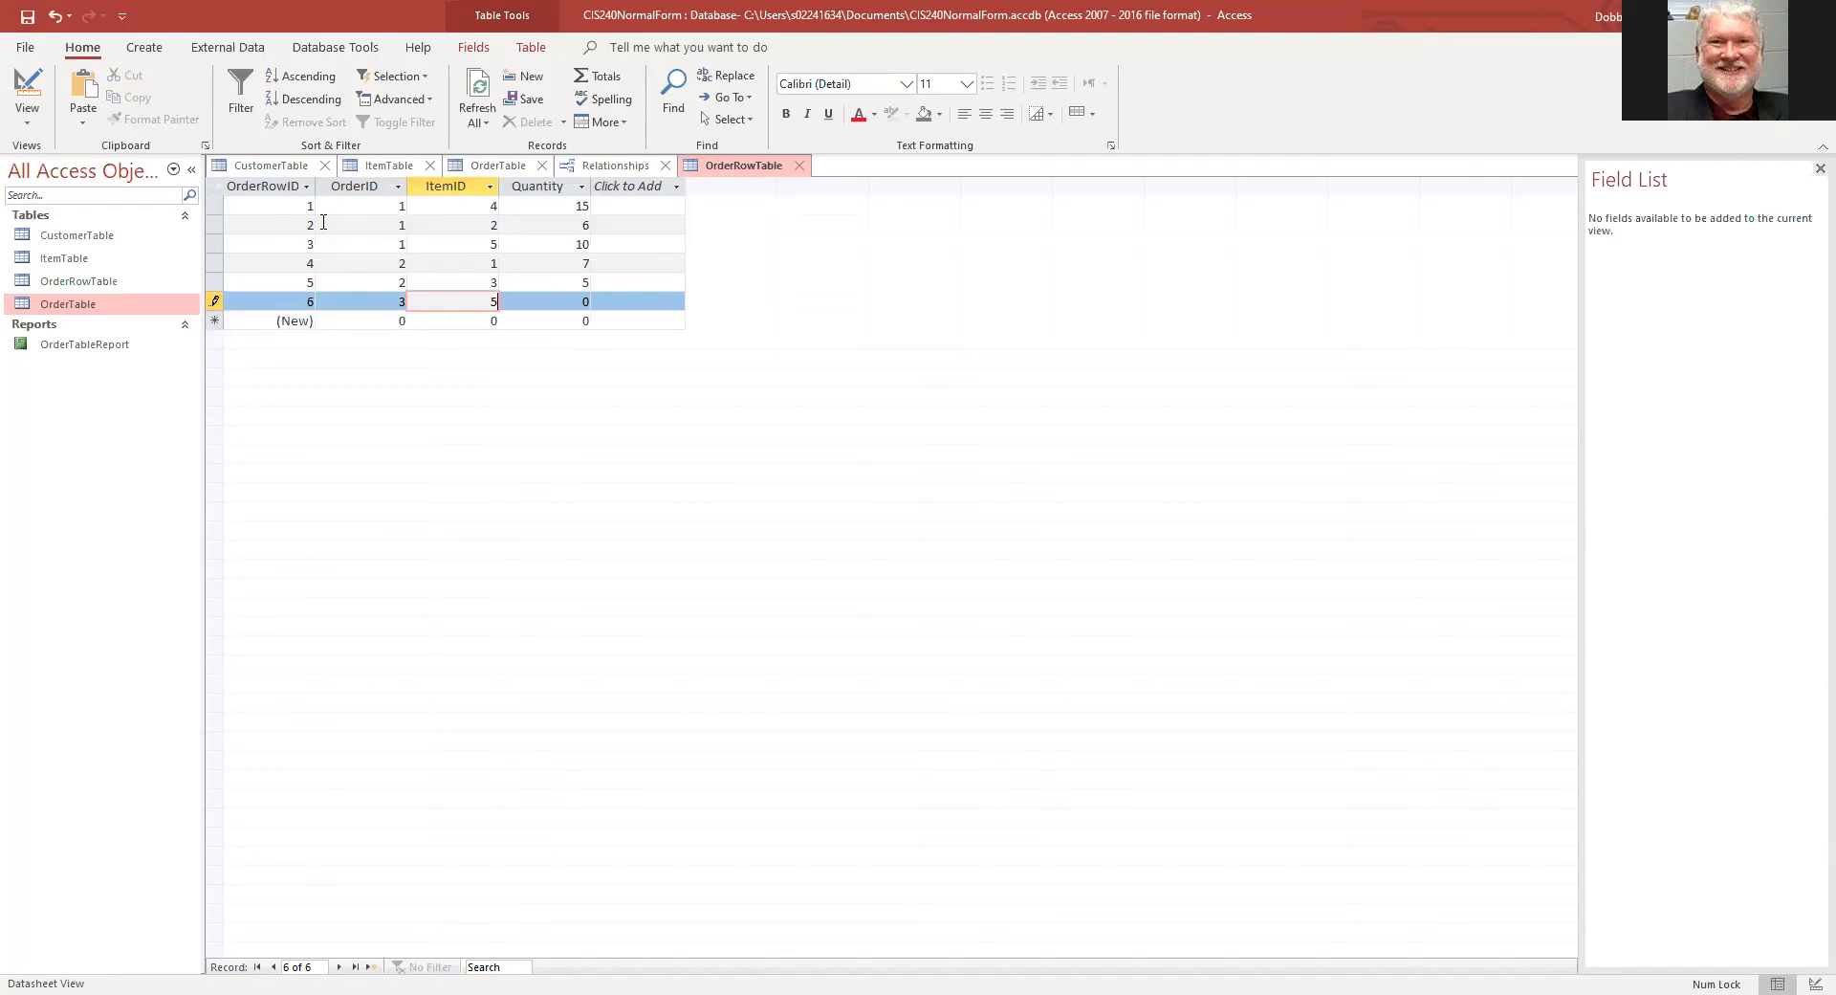
text(5)
key(Tab)
text(6)
key(Tab)
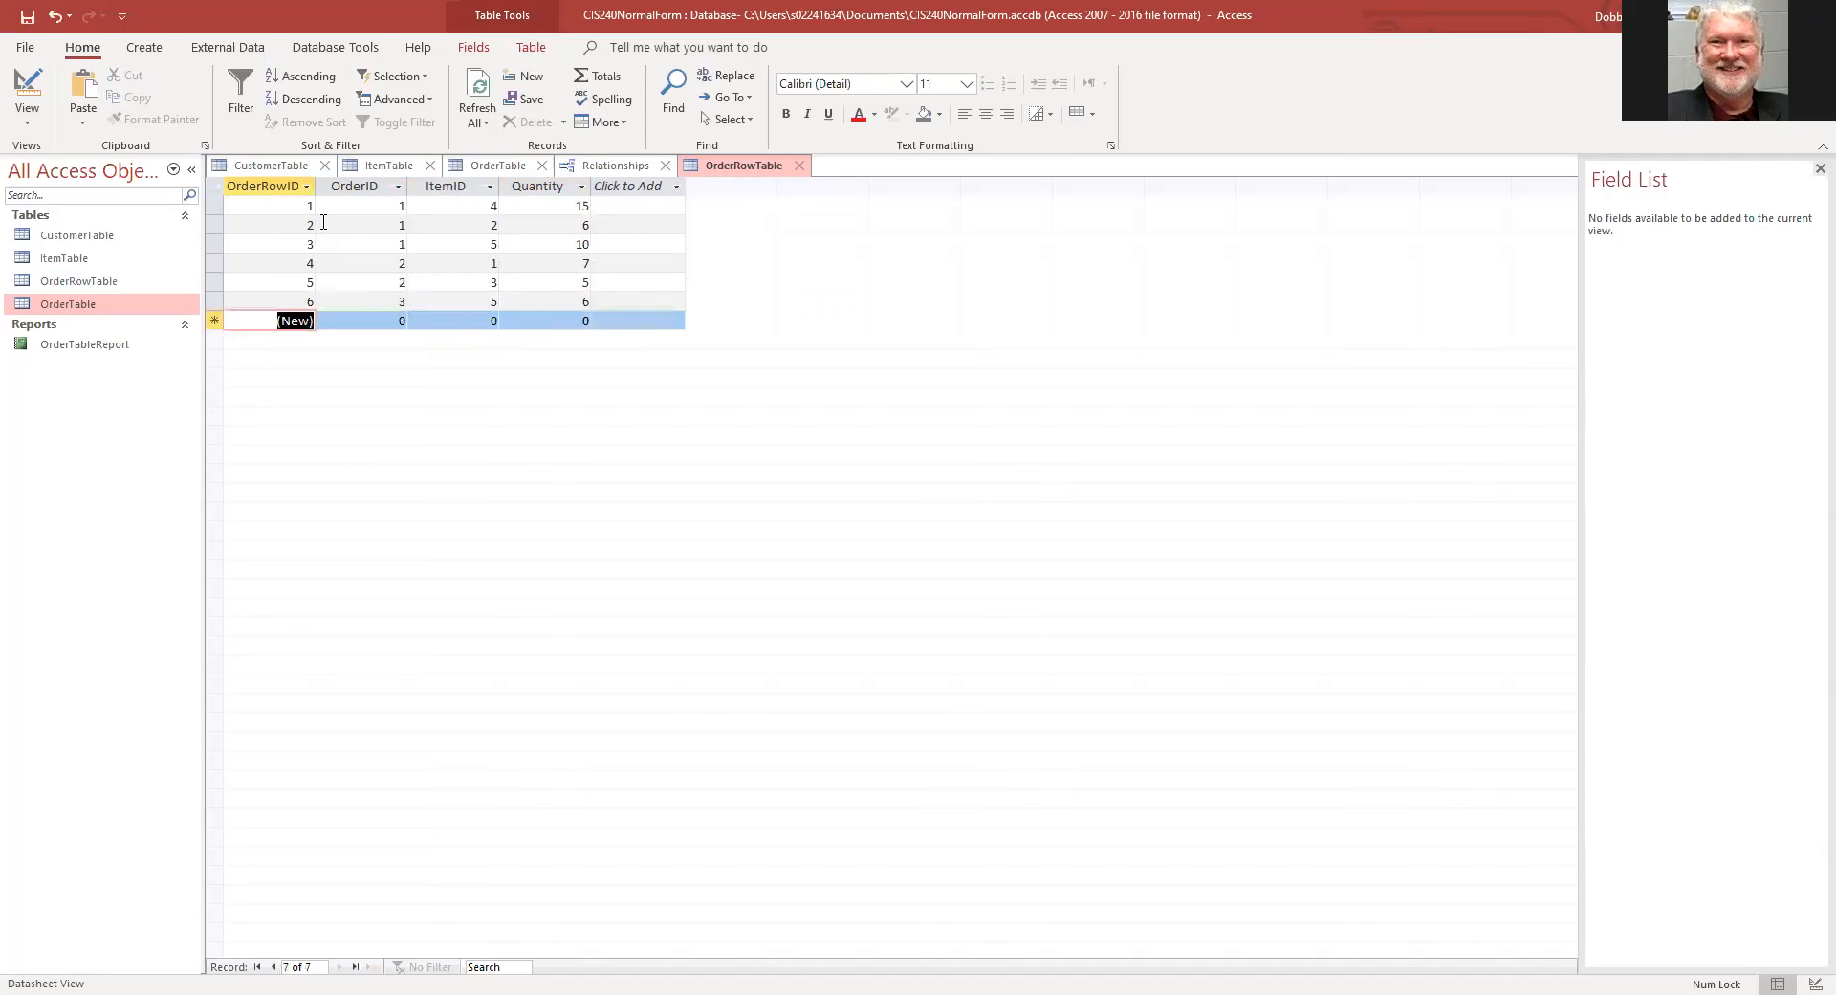
Step: Add a seventh record to OrderRowTable with OrderID 4, ItemID 2 and Quantity 12
key(Tab)
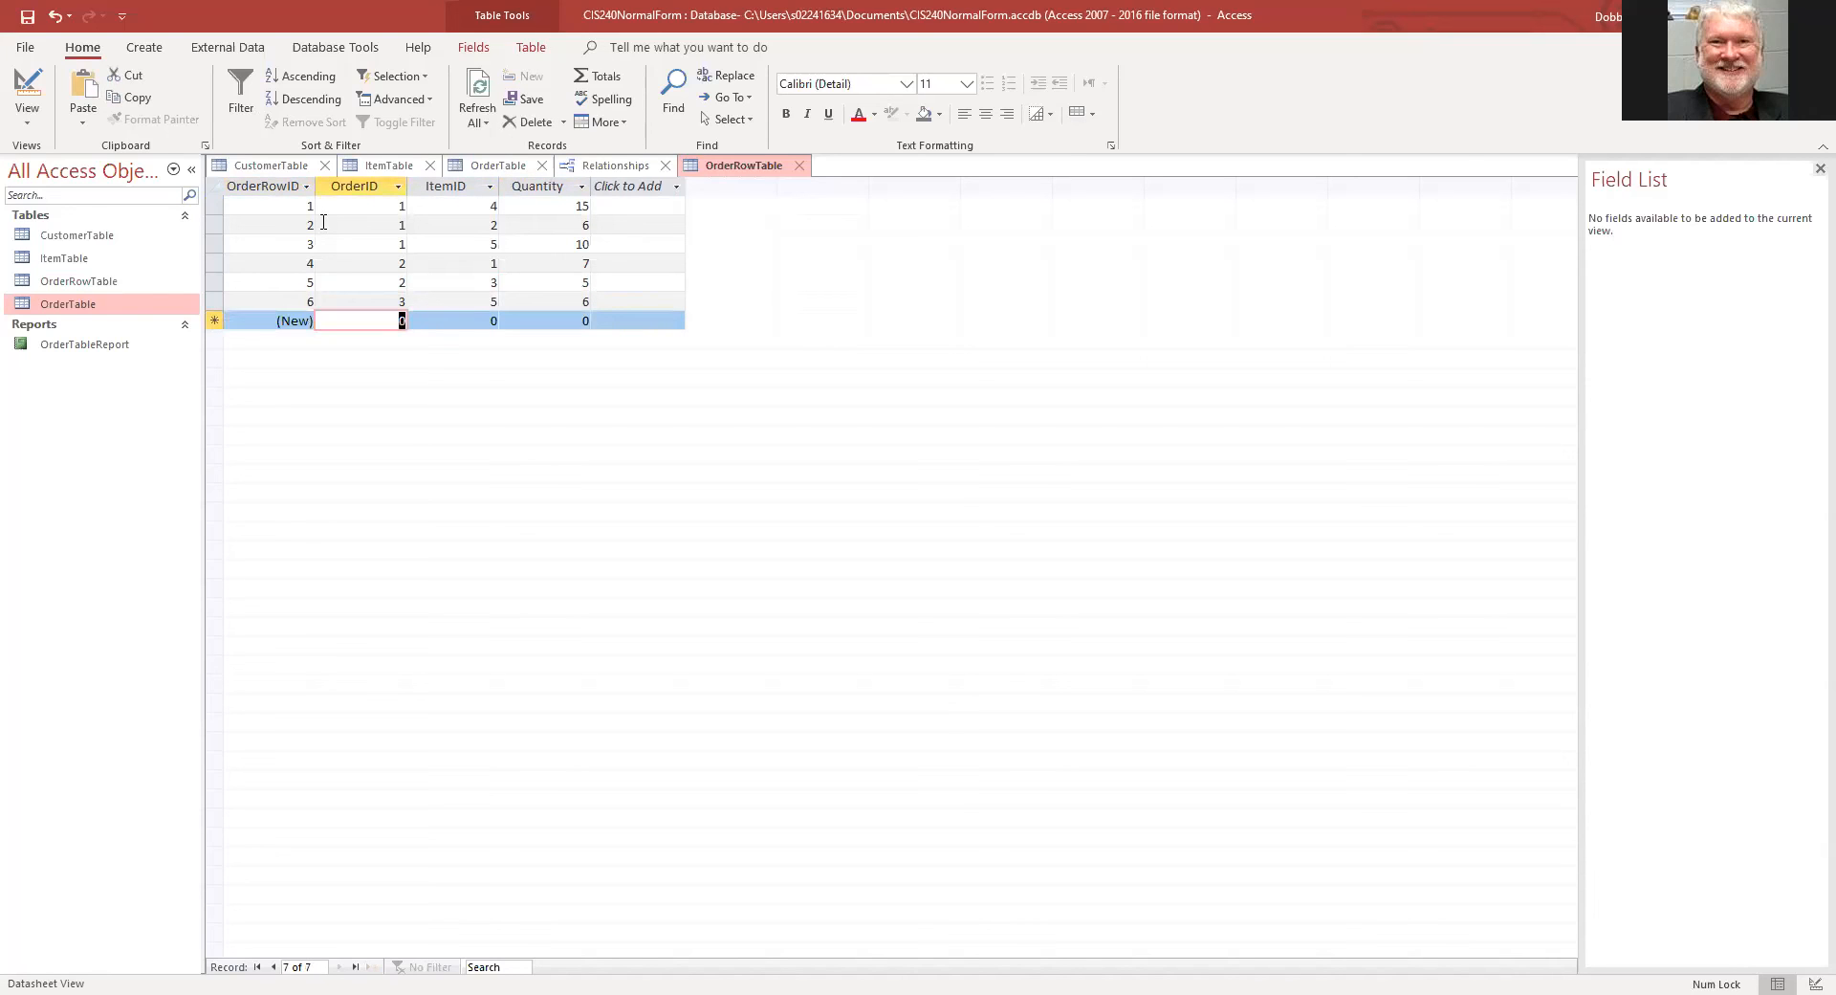
text(4)
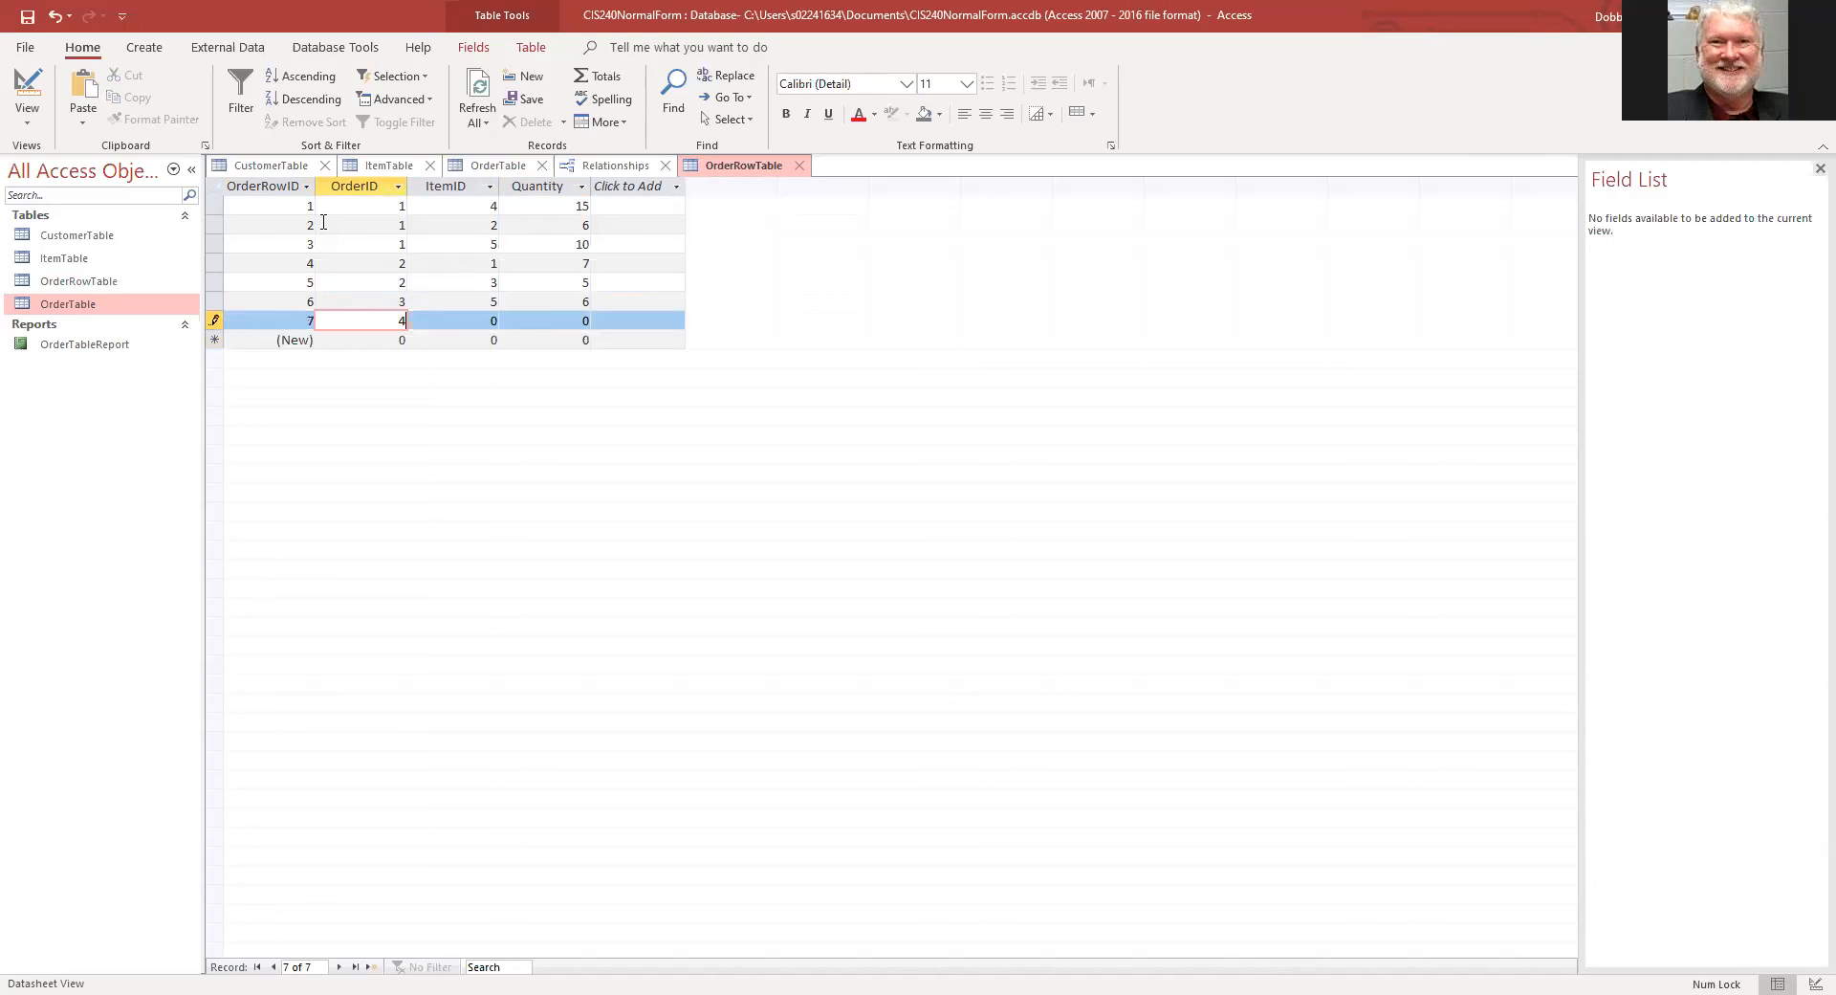
key(Tab)
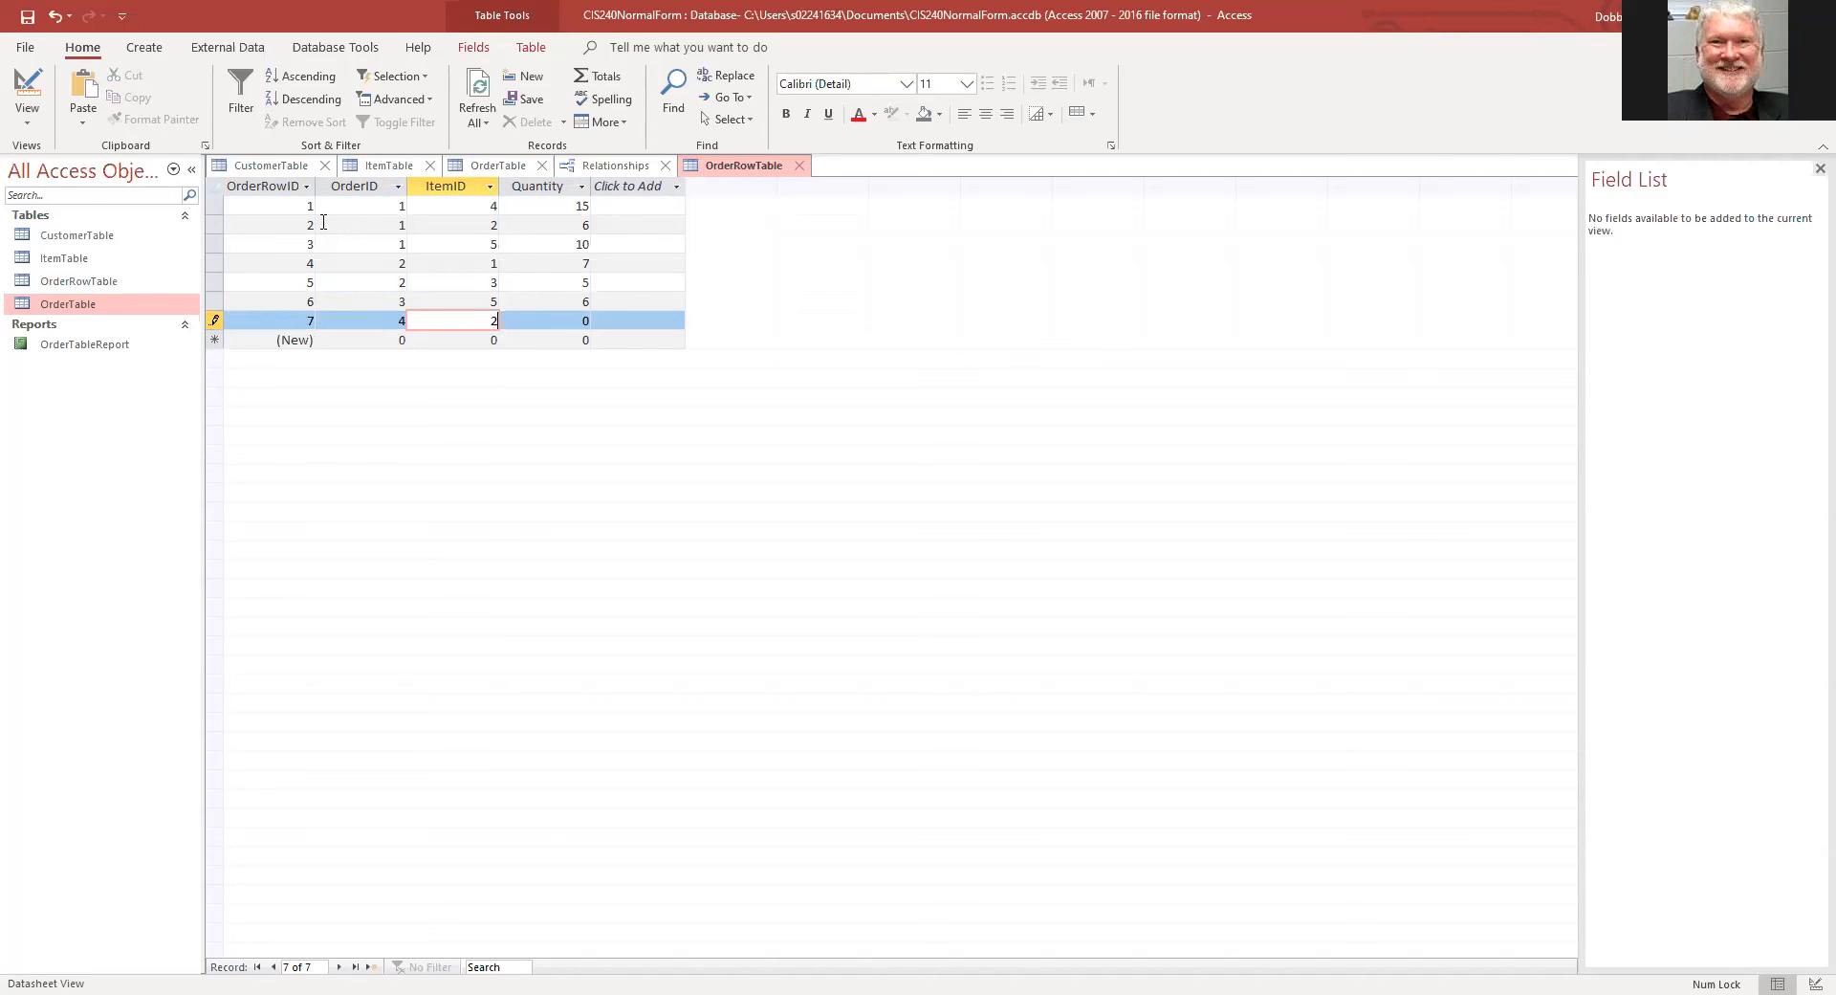
text(2)
key(Tab)
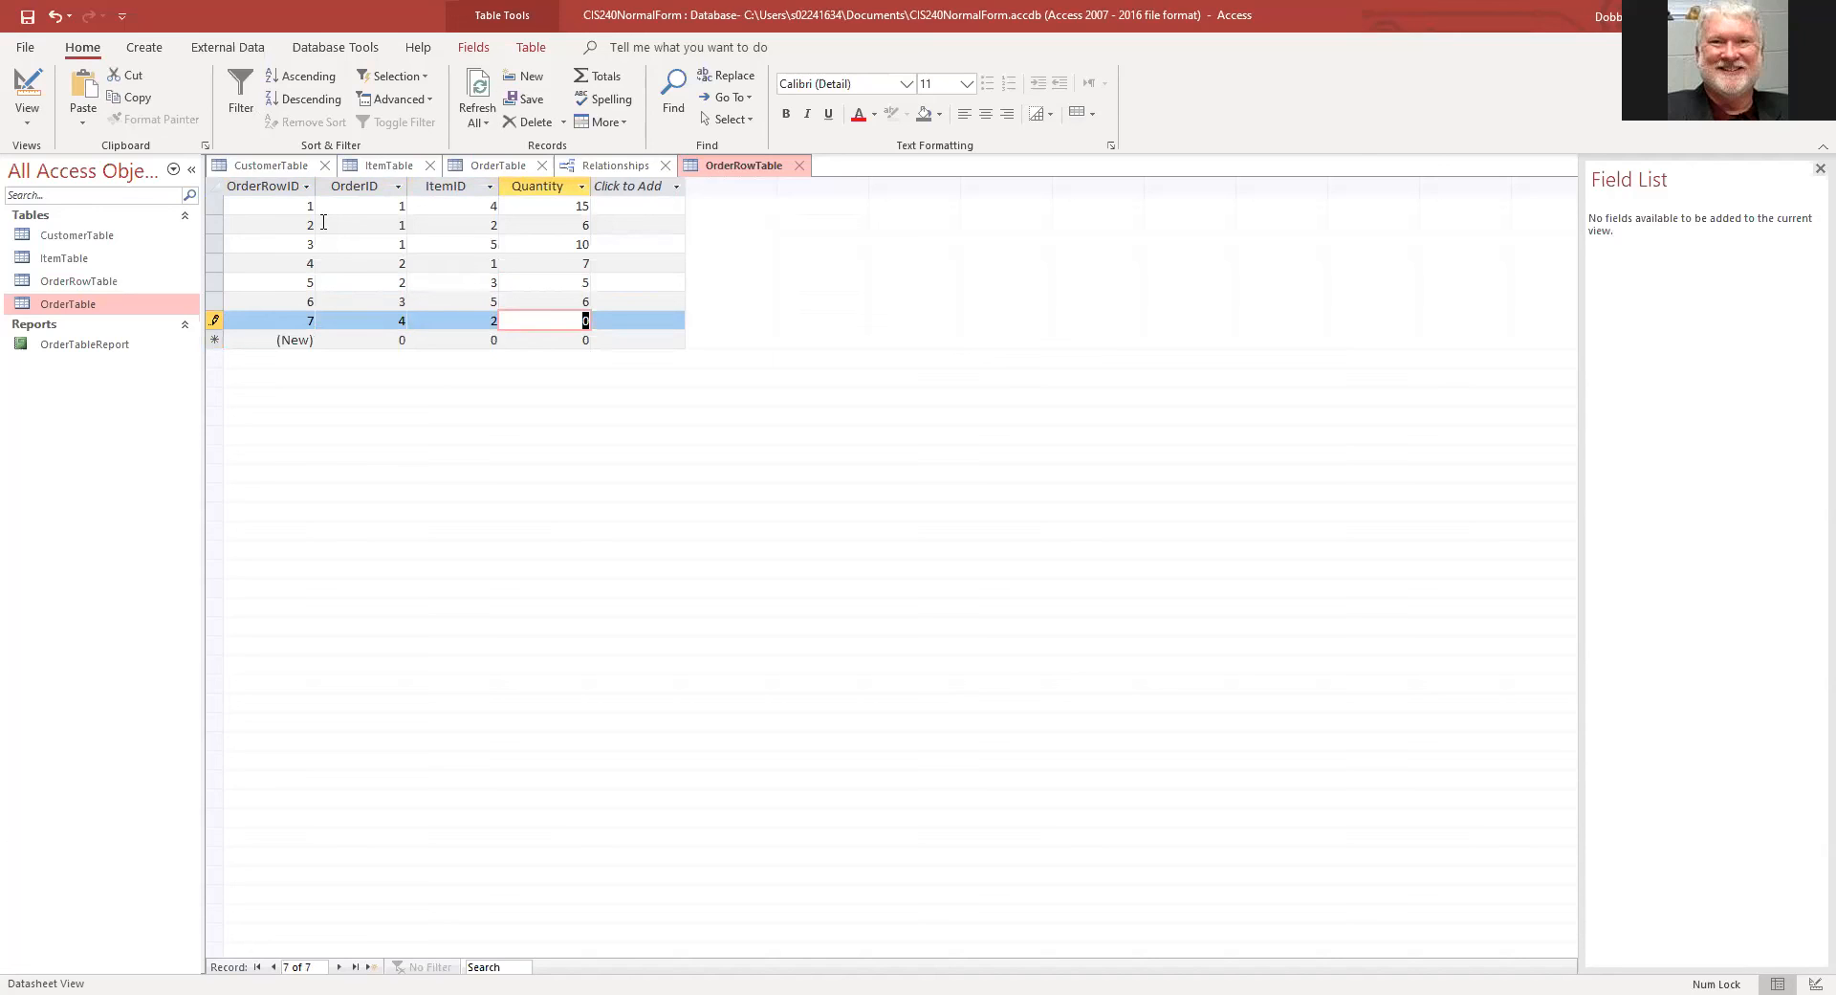
text(12)
key(Tab)
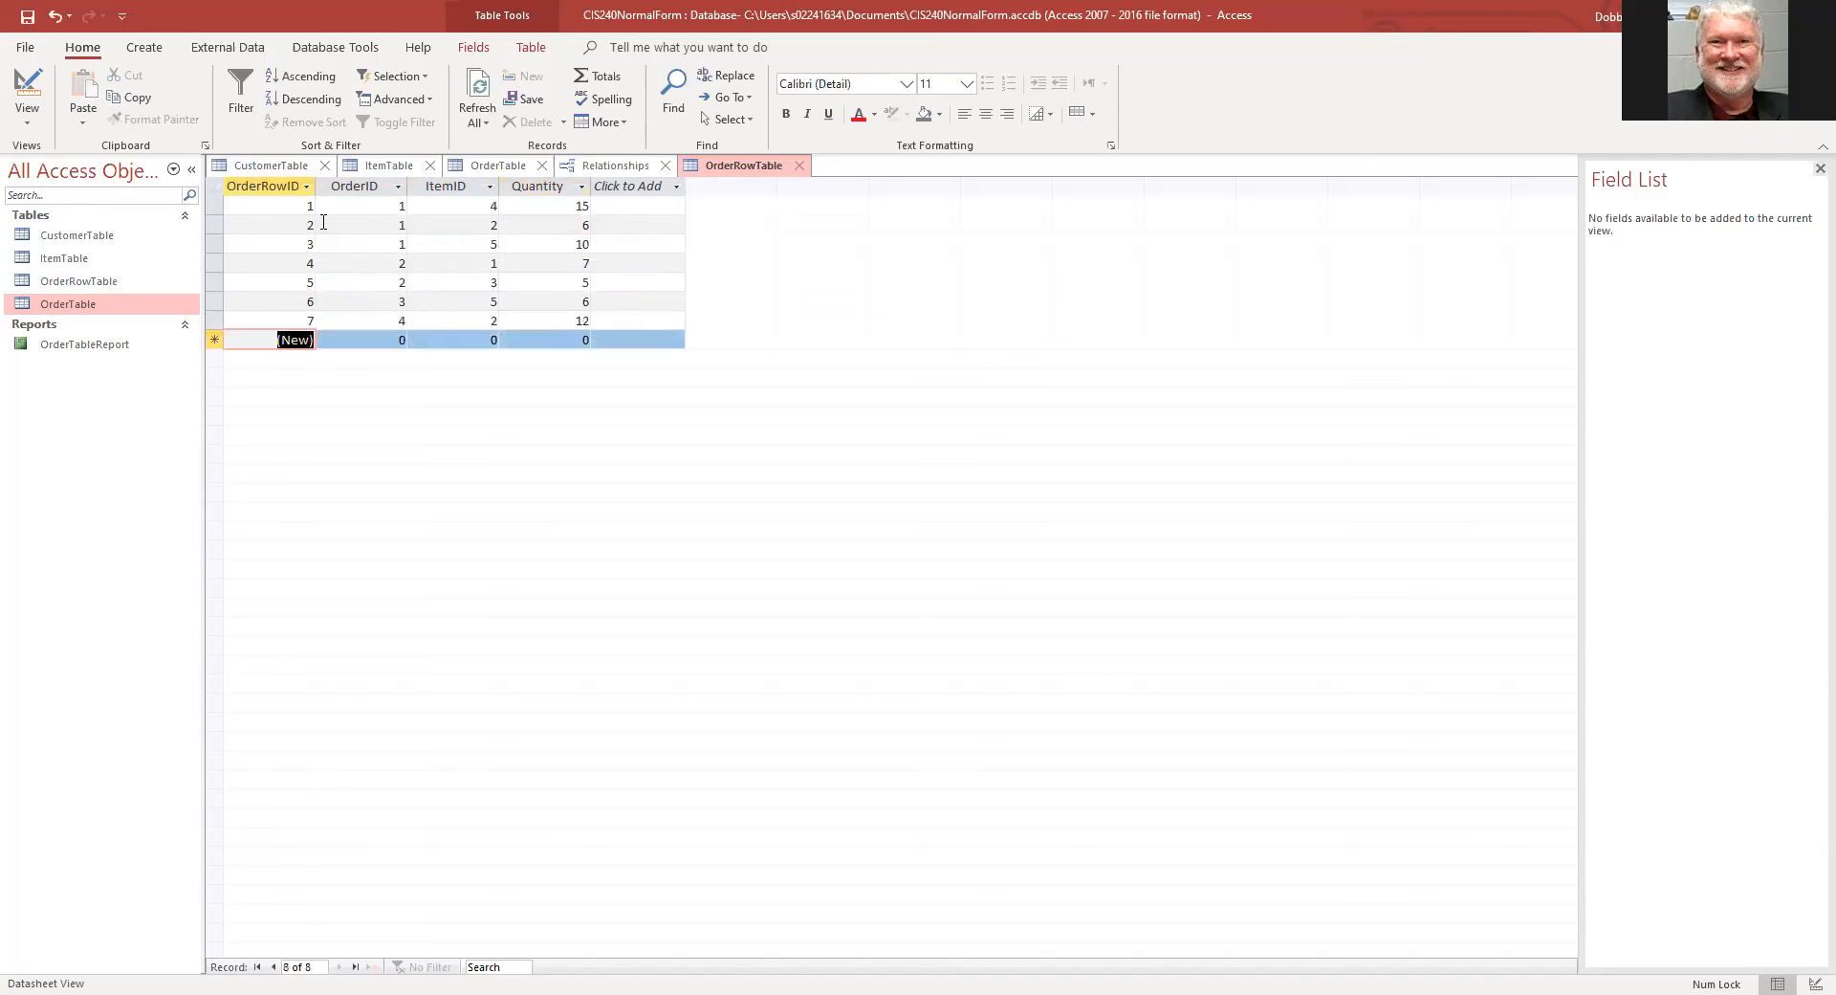
Step: Add an eighth record to OrderRowTable with OrderID 4, ItemID 3 and Quantity 7
key(Tab)
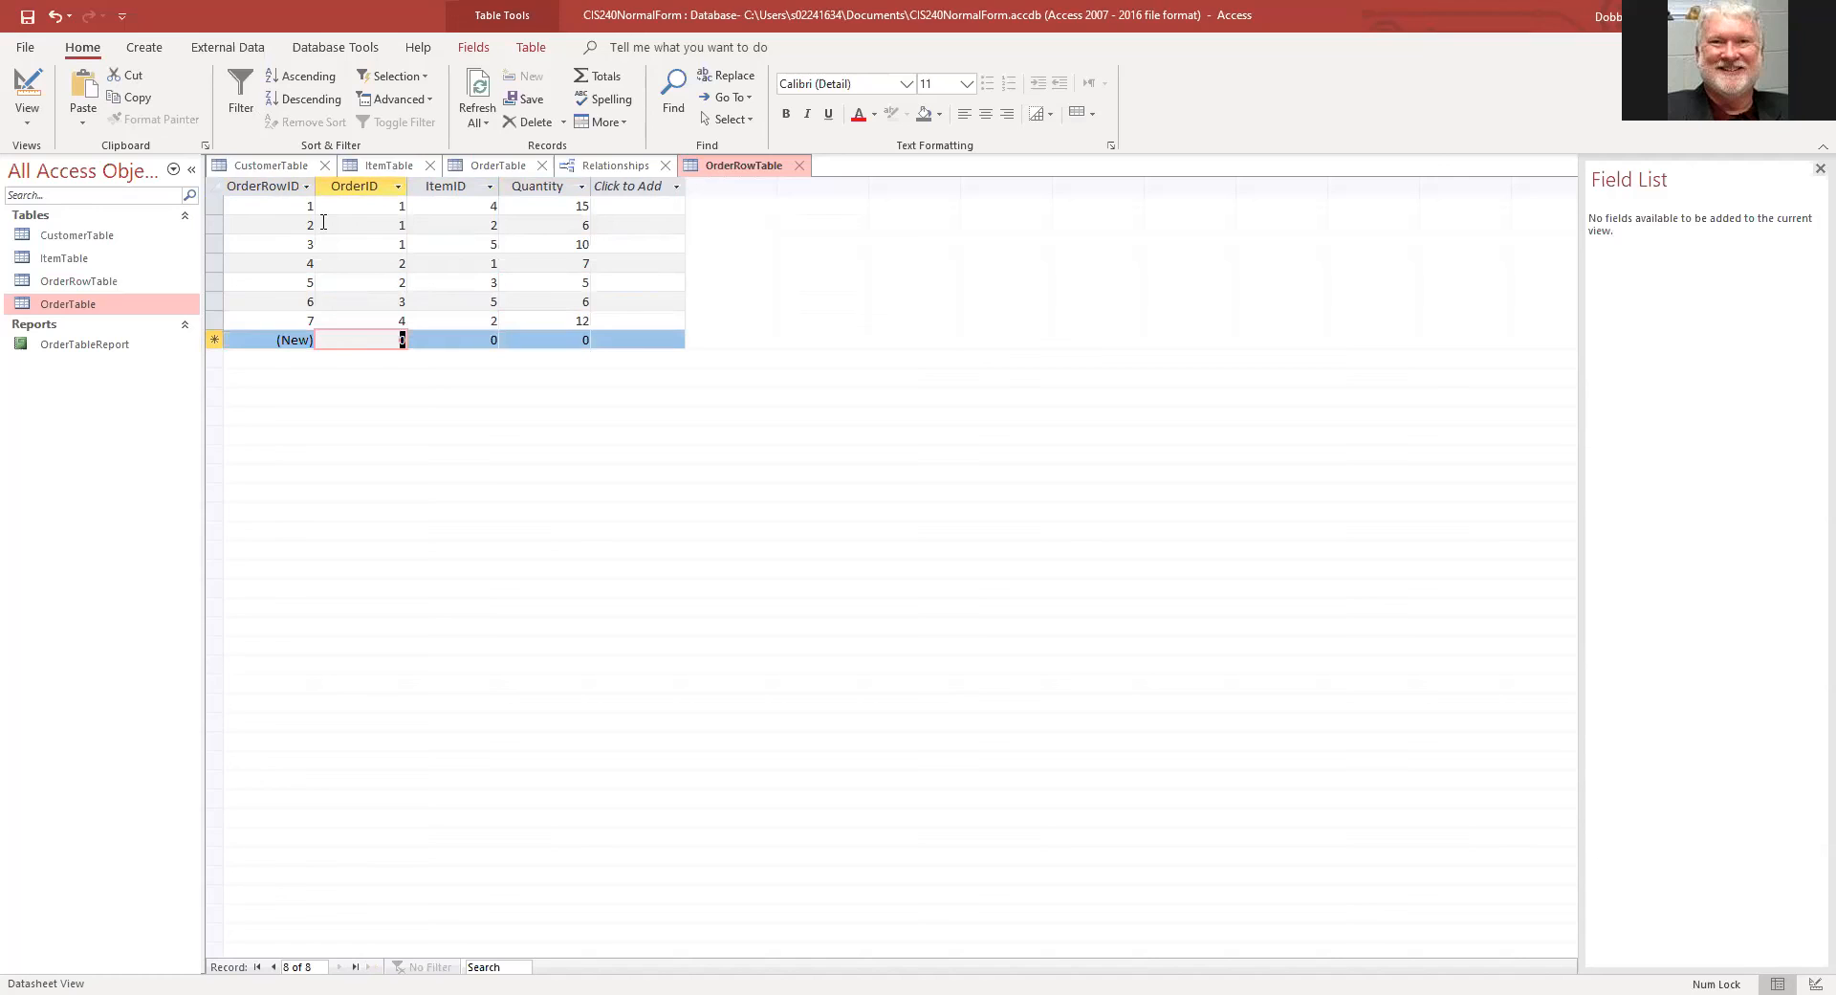
text(4)
key(Tab)
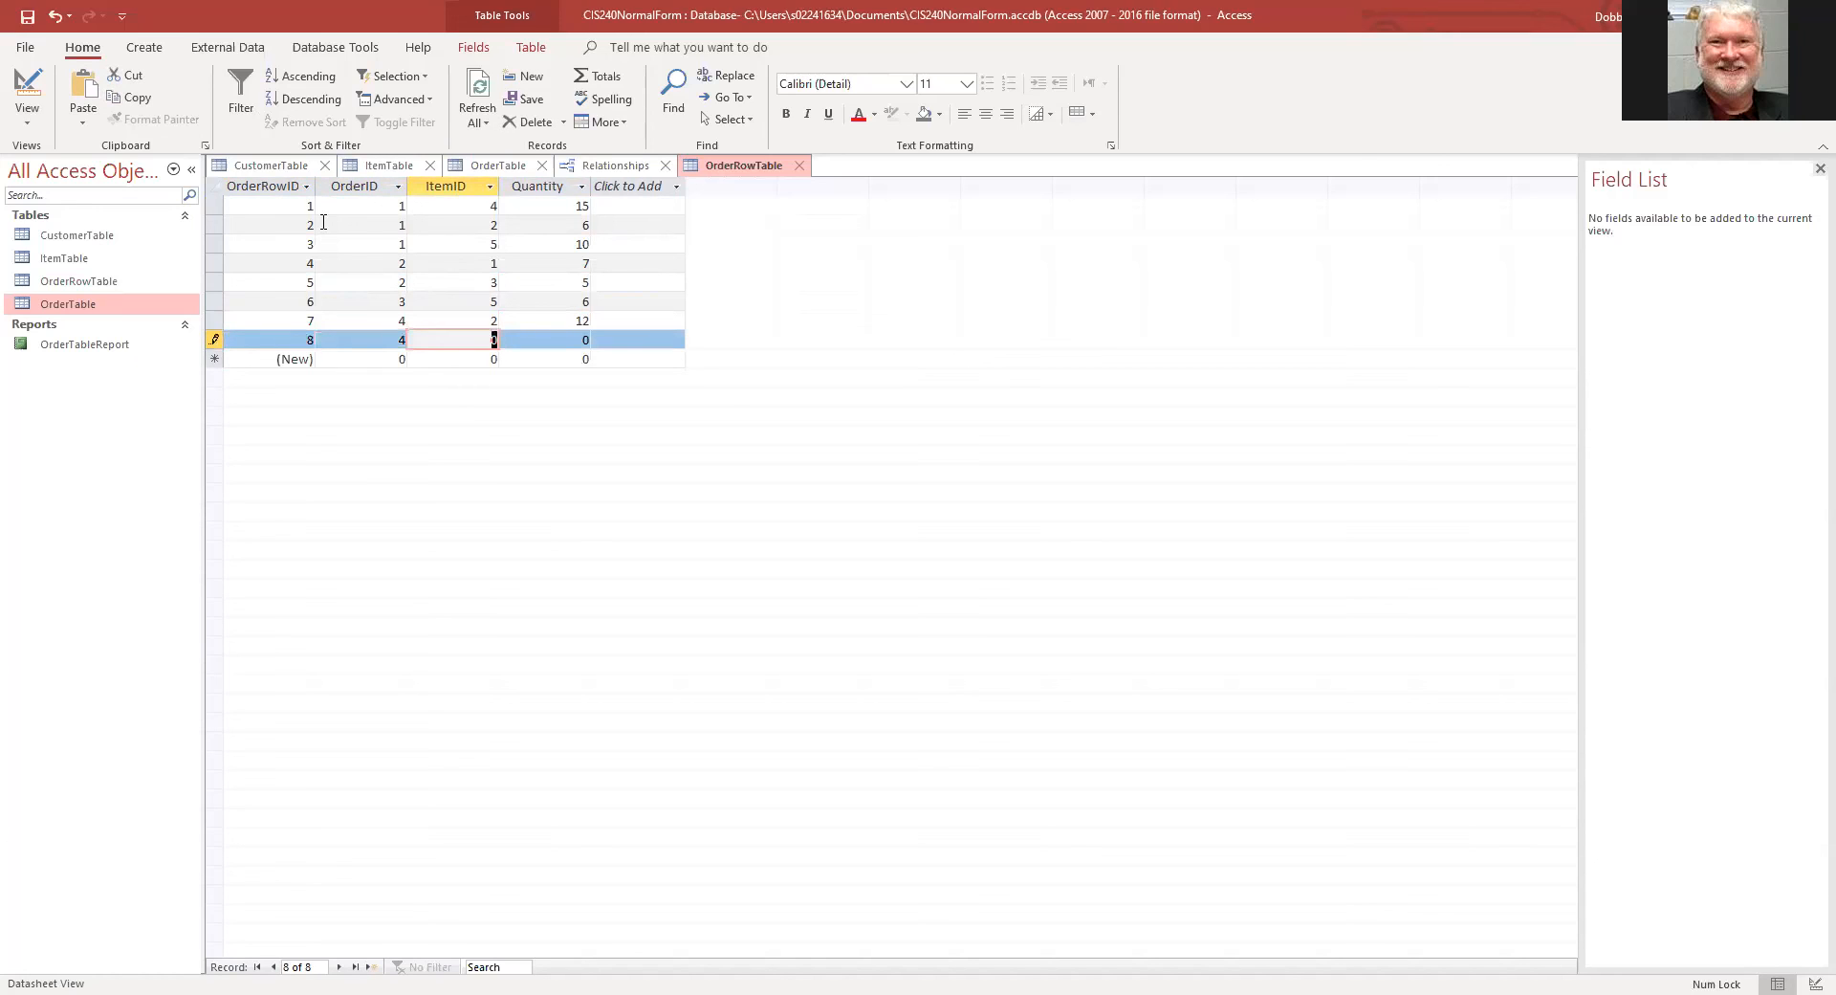
text(3)
key(Tab)
text(7)
key(Tab)
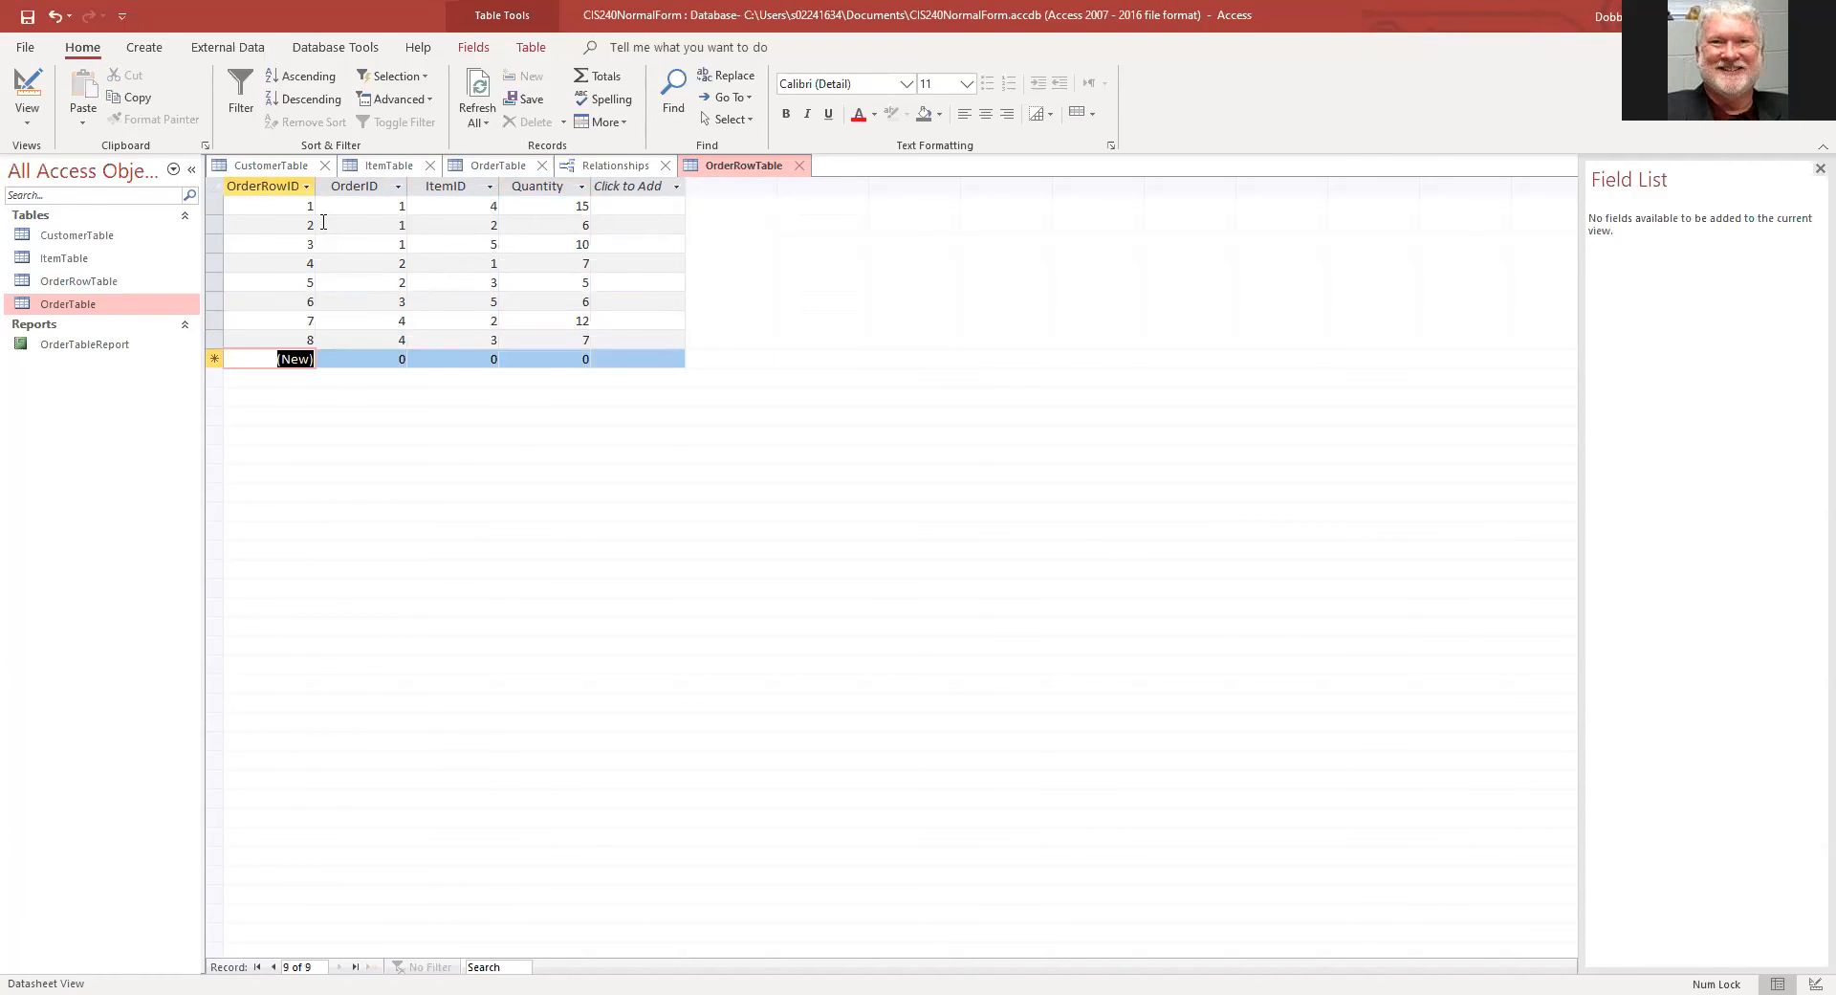
Step: Add a ninth record to OrderRowTable with OrderID 4, ItemID 4 and Quantity 23
key(Tab)
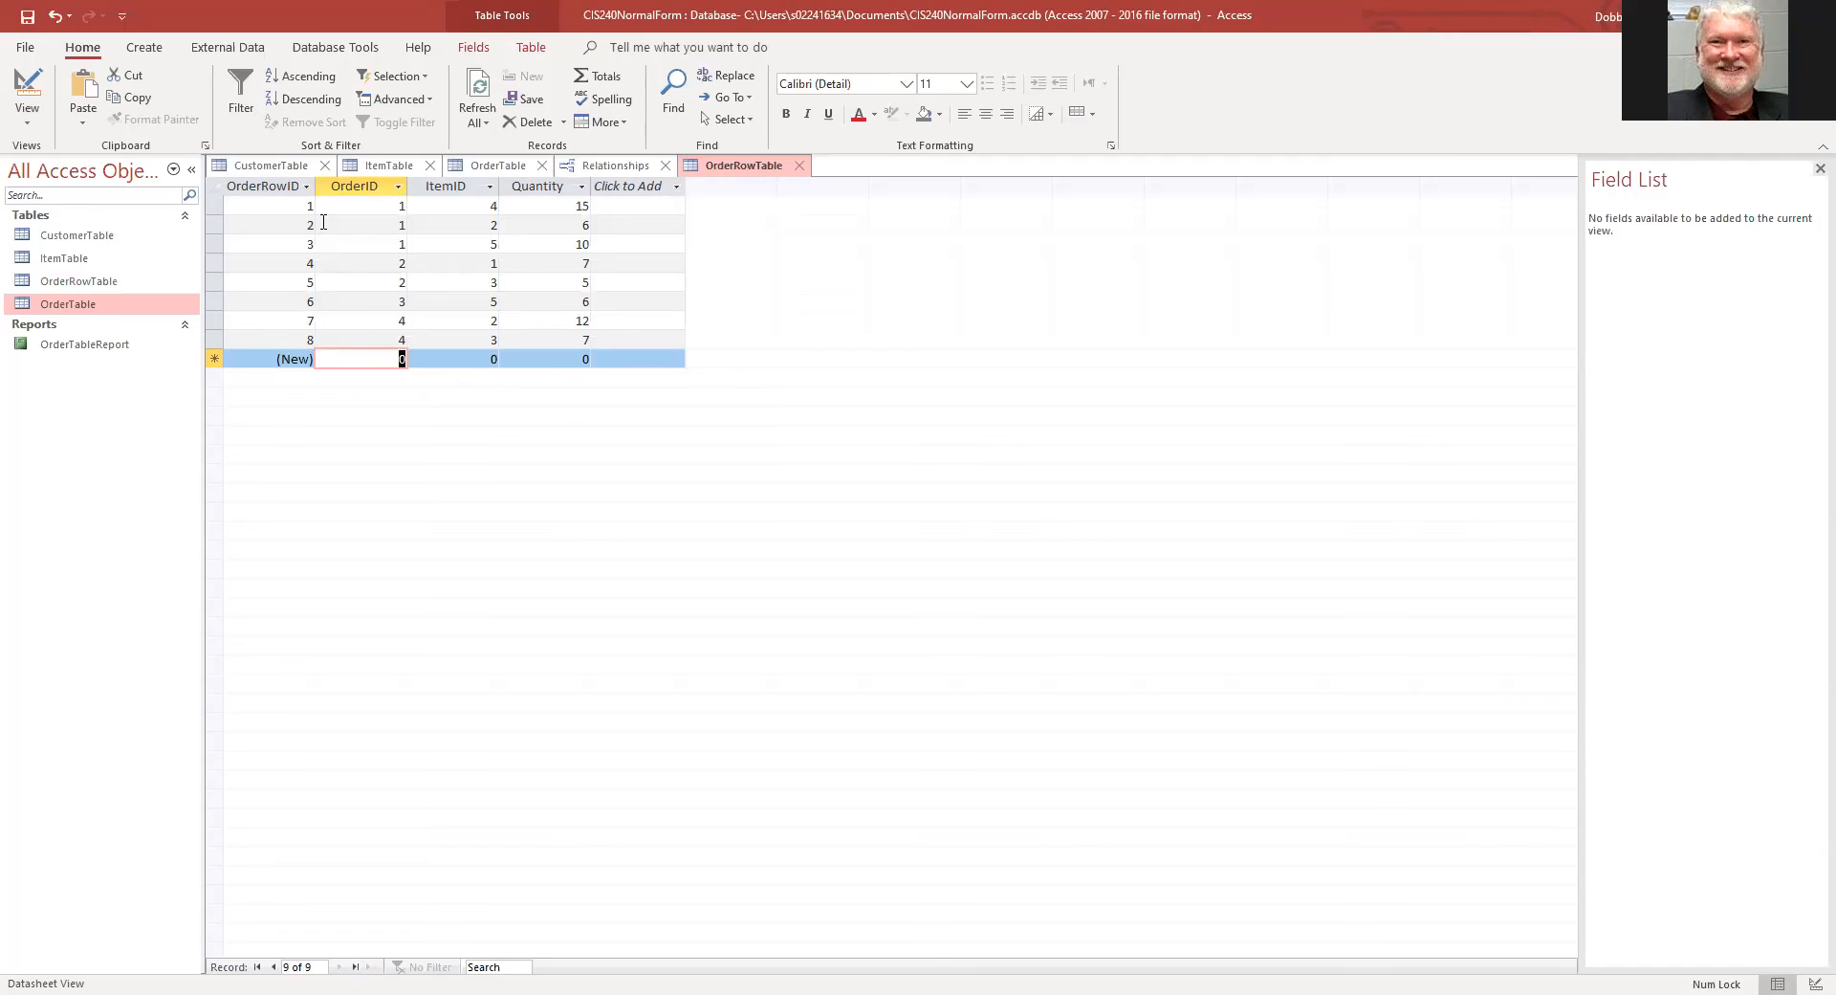
text(4)
key(Tab)
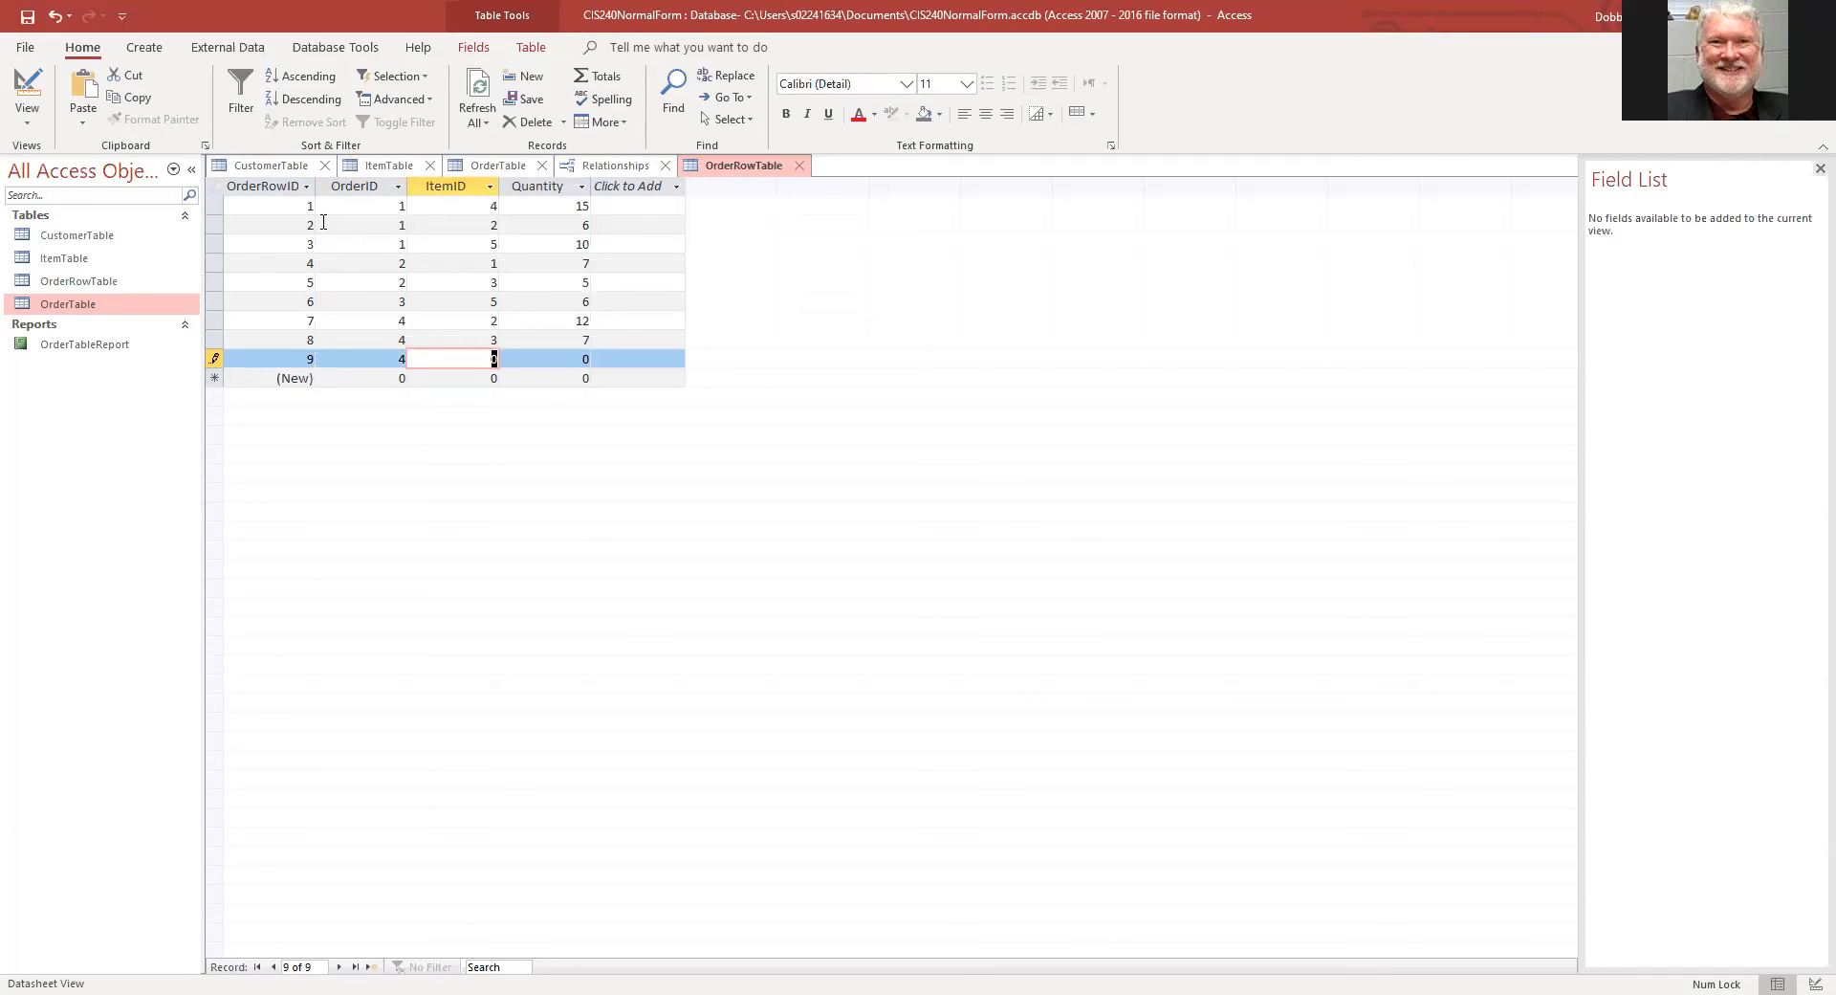
text(4)
key(Tab)
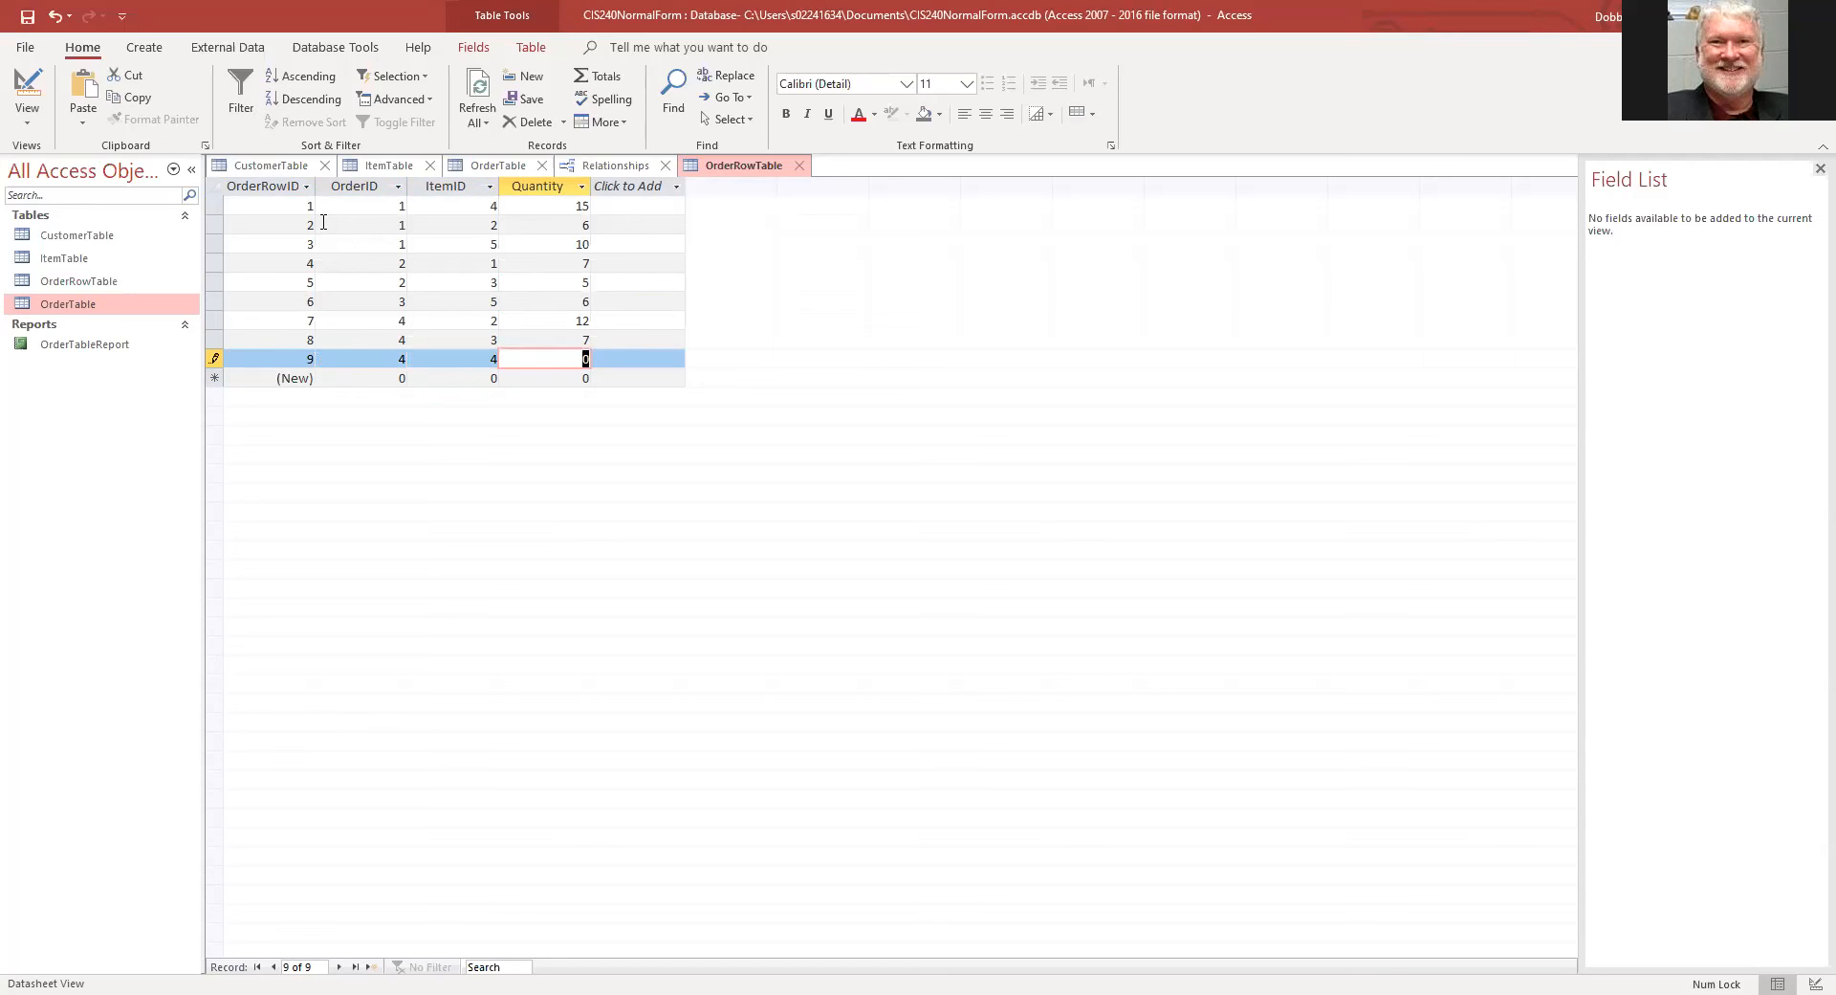
text(23)
key(Tab)
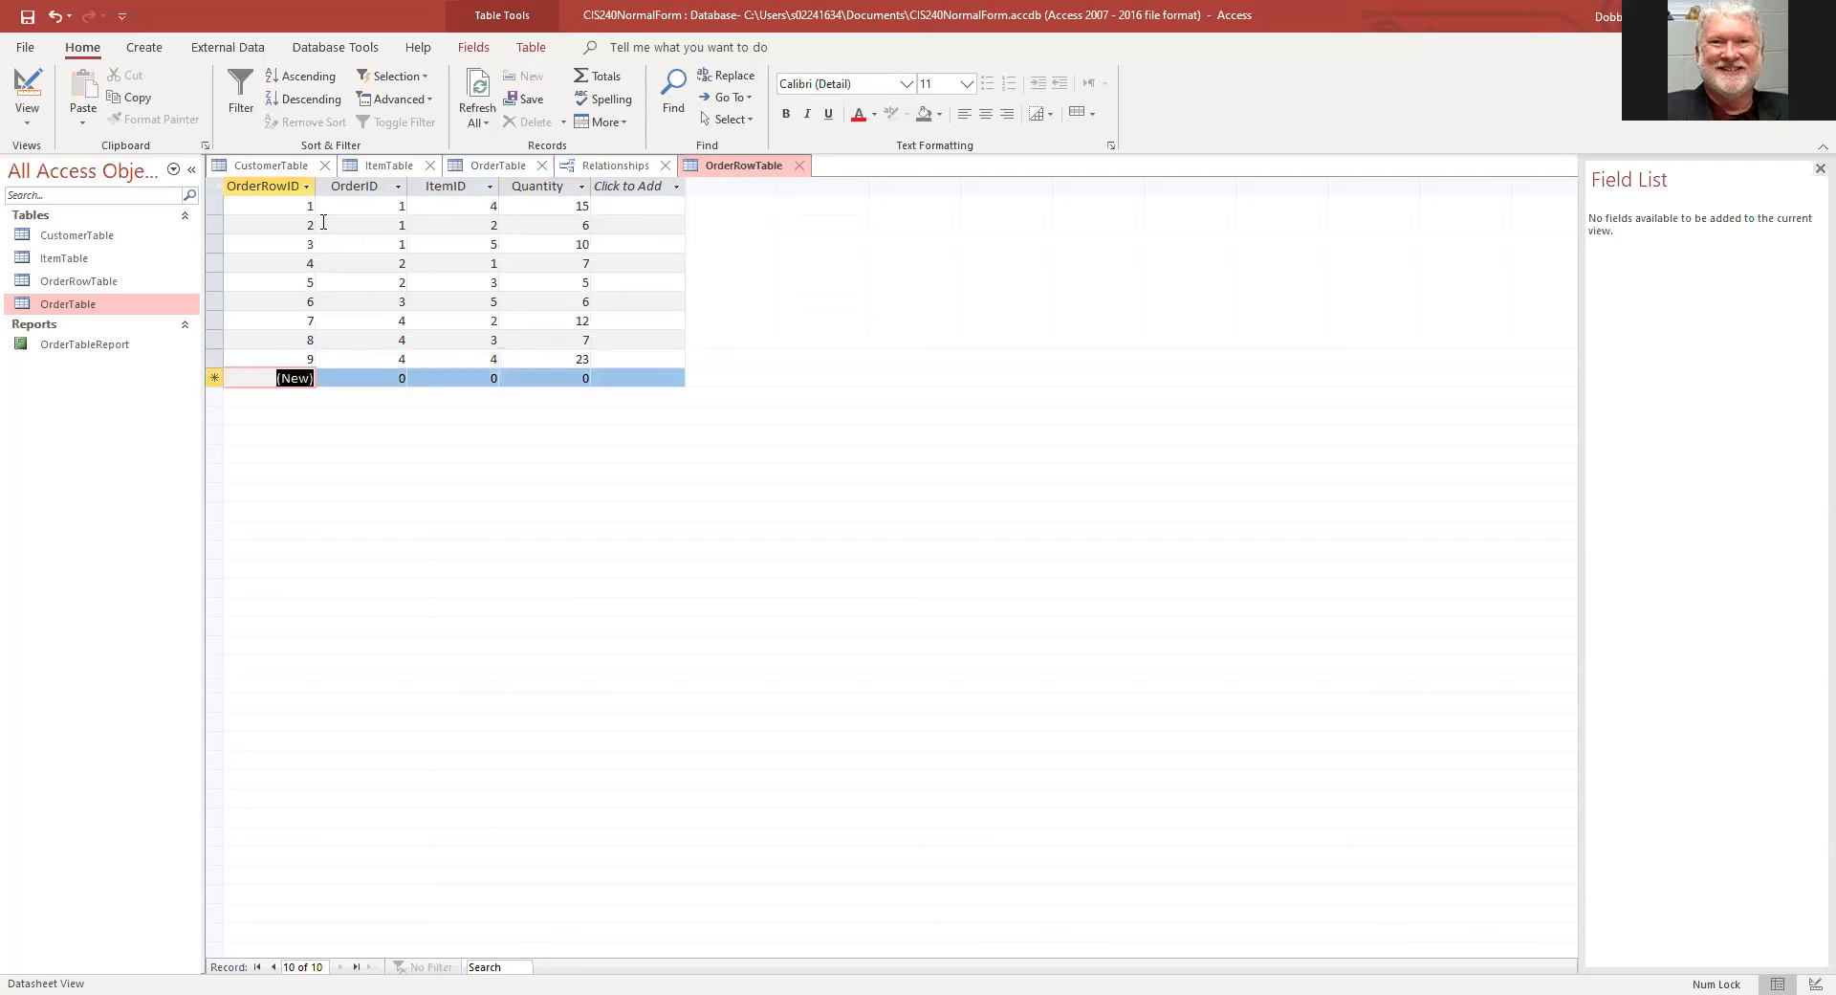
Step: Add a tenth record to OrderRowTable with OrderID 4, ItemID 5 and Quantity 11
key(Tab)
text(4)
key(Tab)
text(5)
key(Tab)
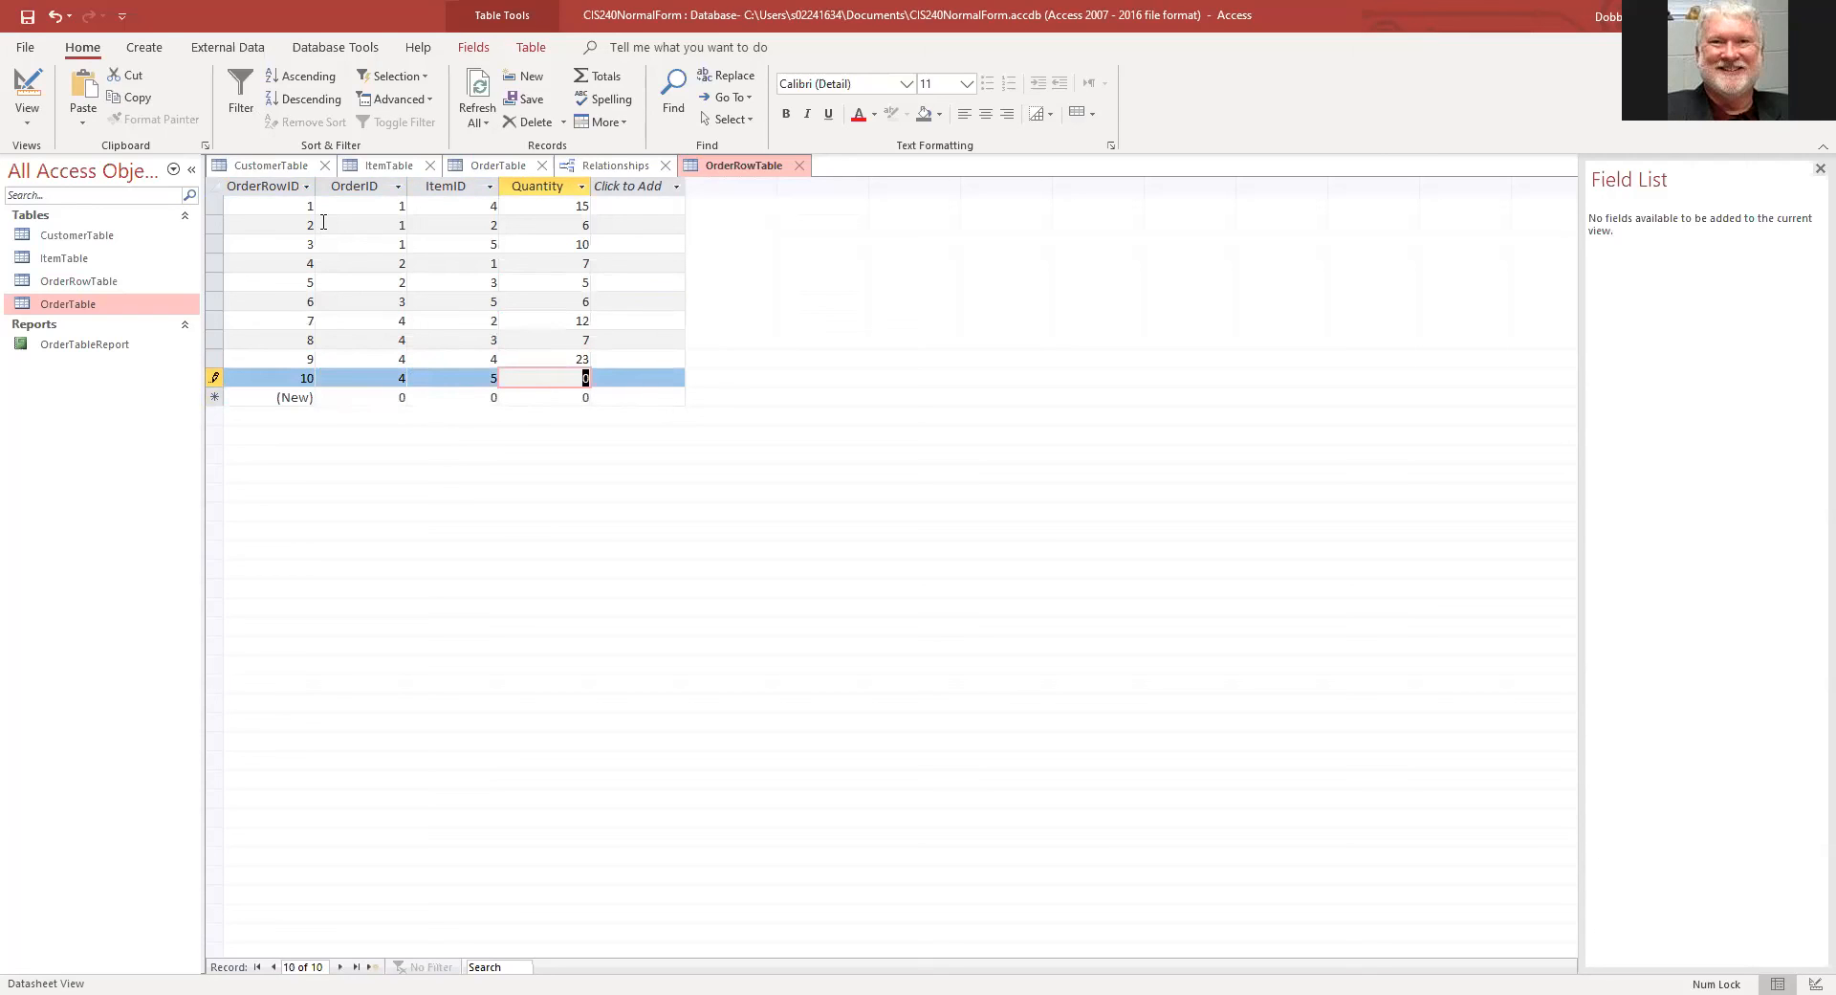
text(11)
key(Tab)
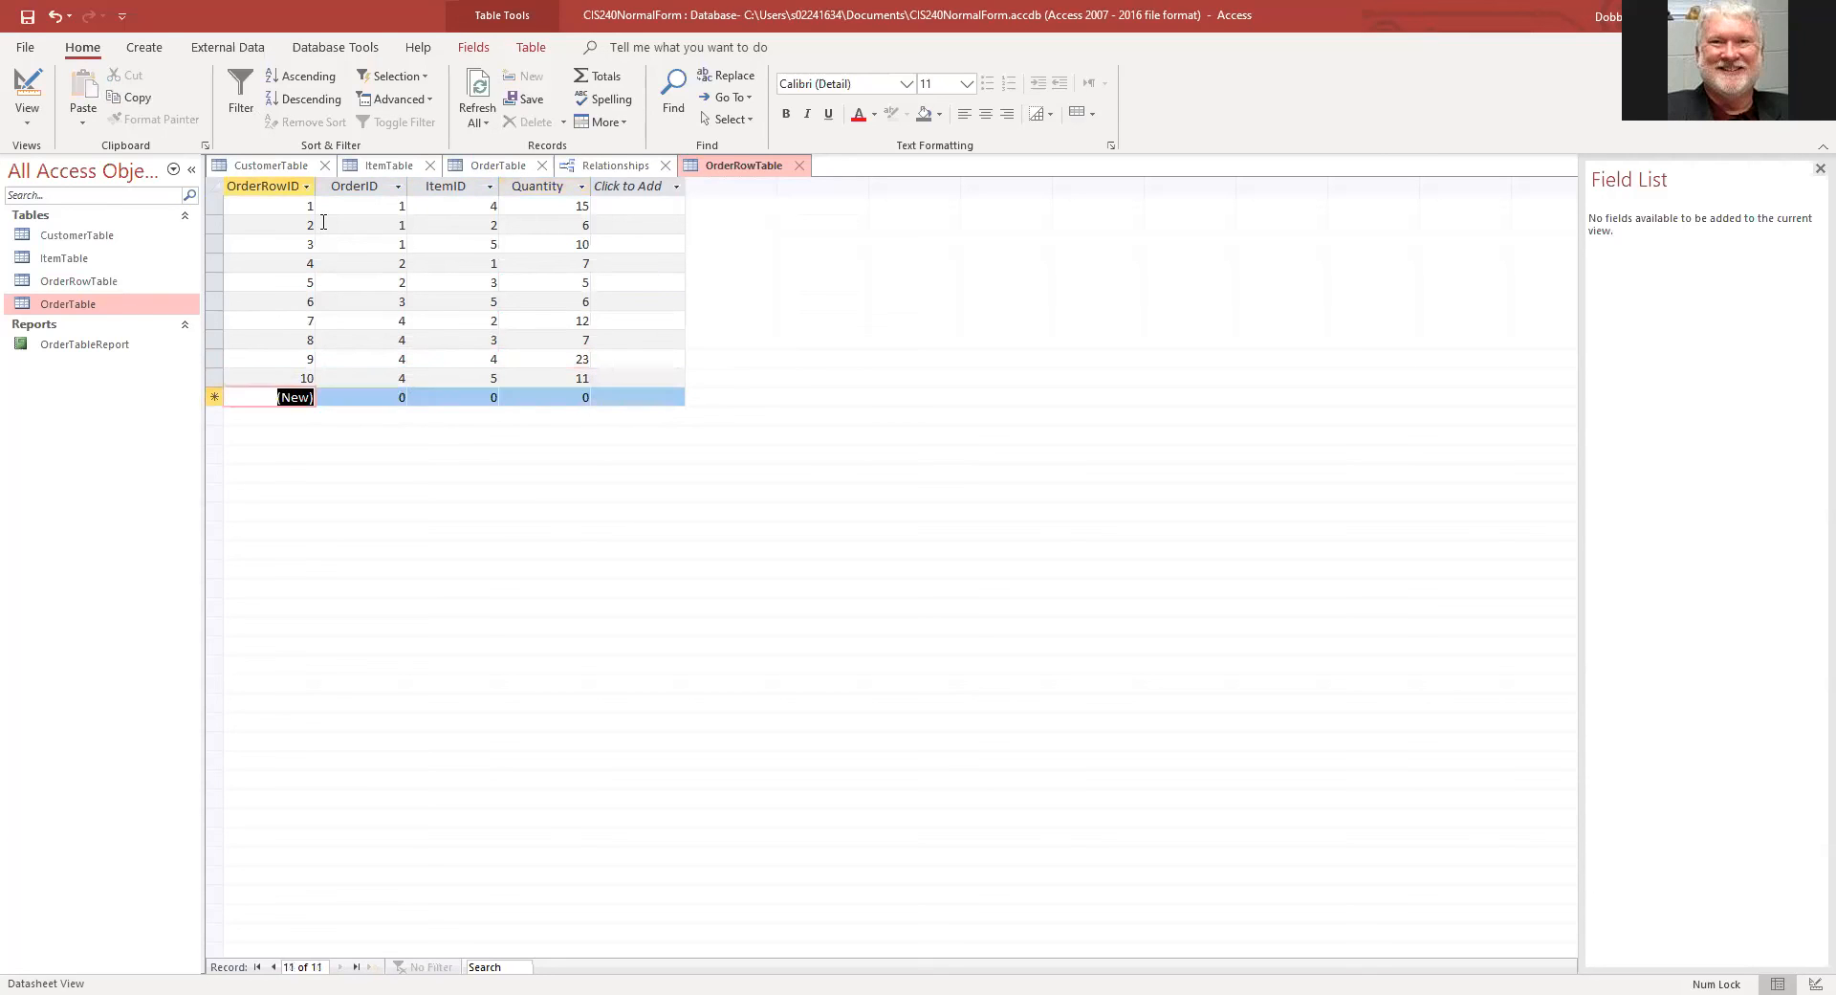
Step: Add an eleventh record to OrderRowTable with OrderID 5, taking ItemID 2 and Quantity 16 from the matching order in OrderTable
key(Tab)
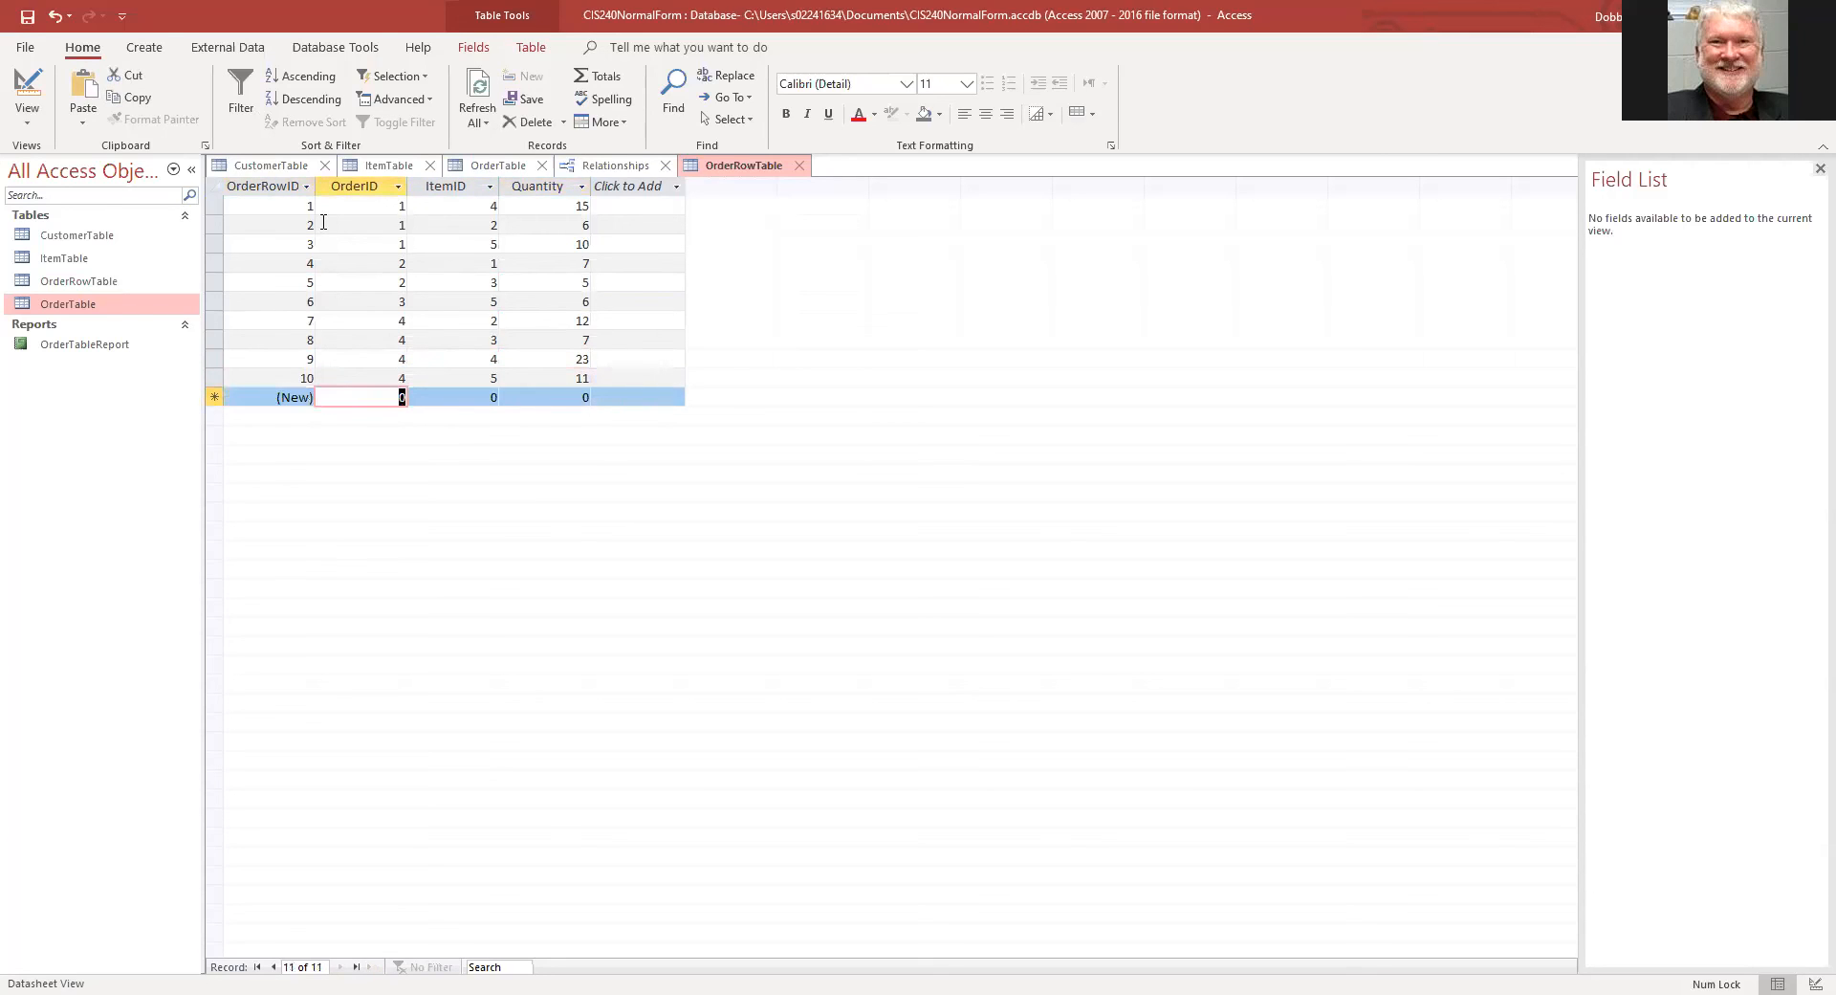
text(5)
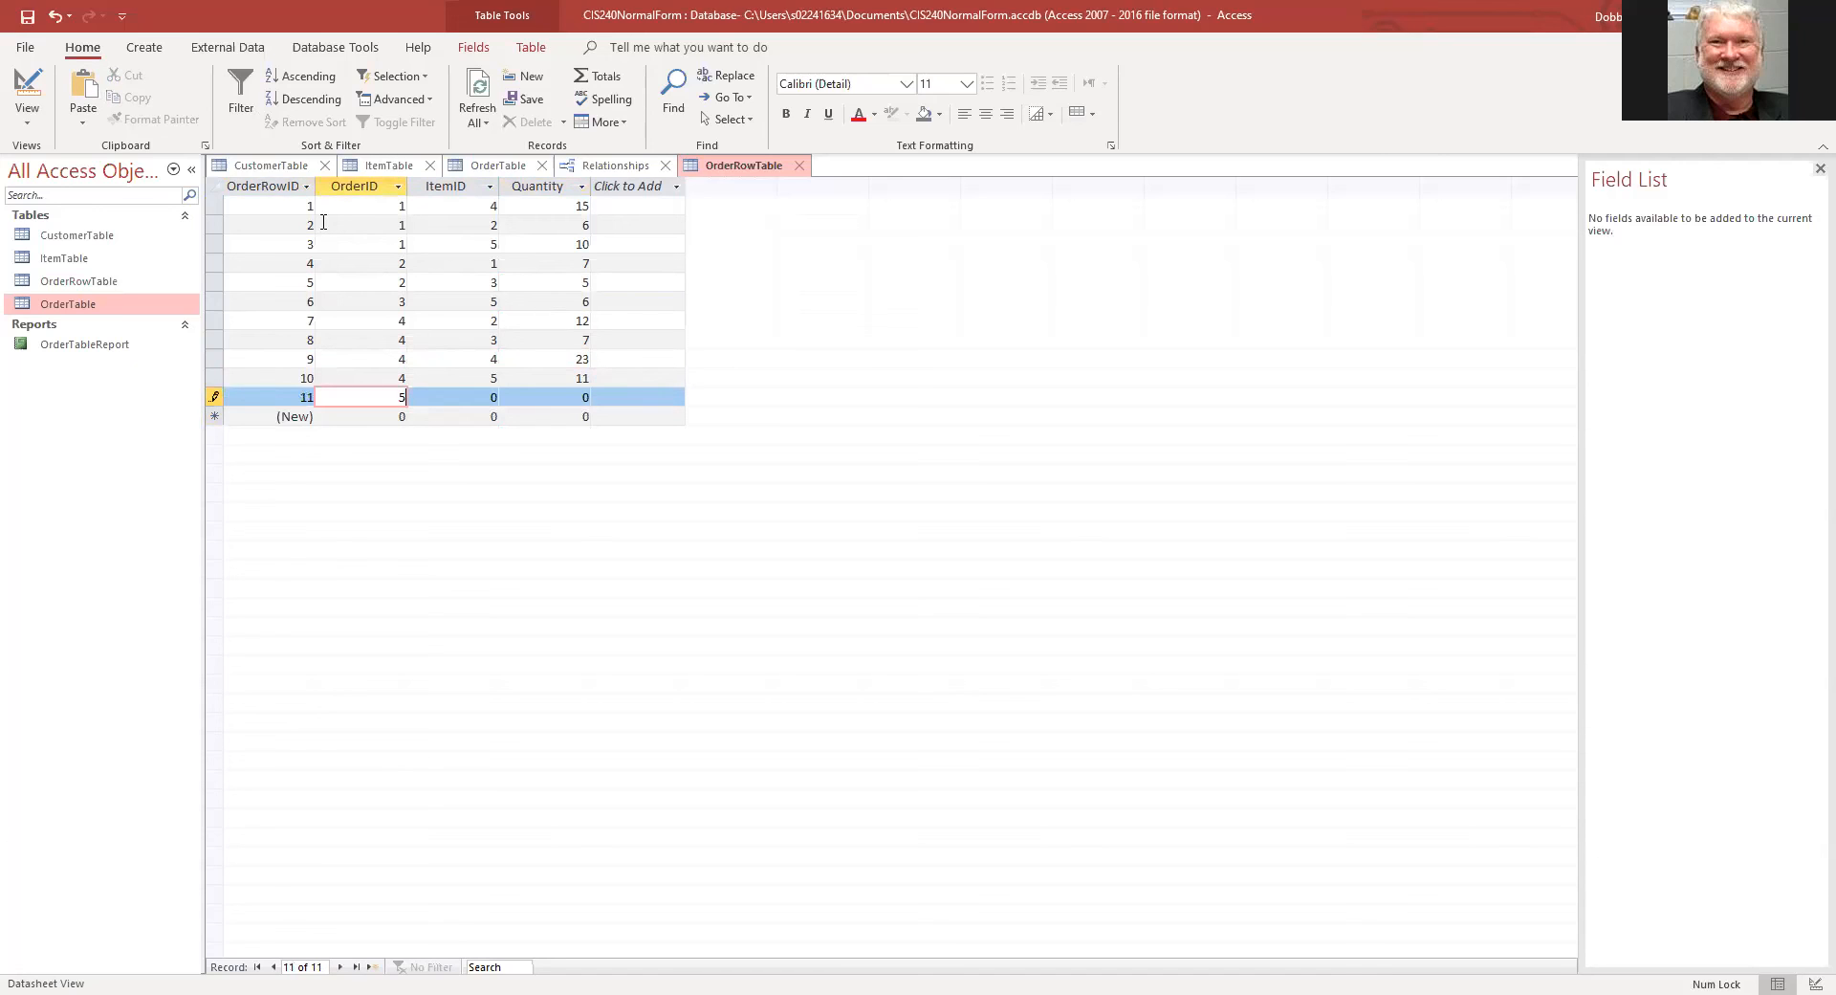
key(Tab)
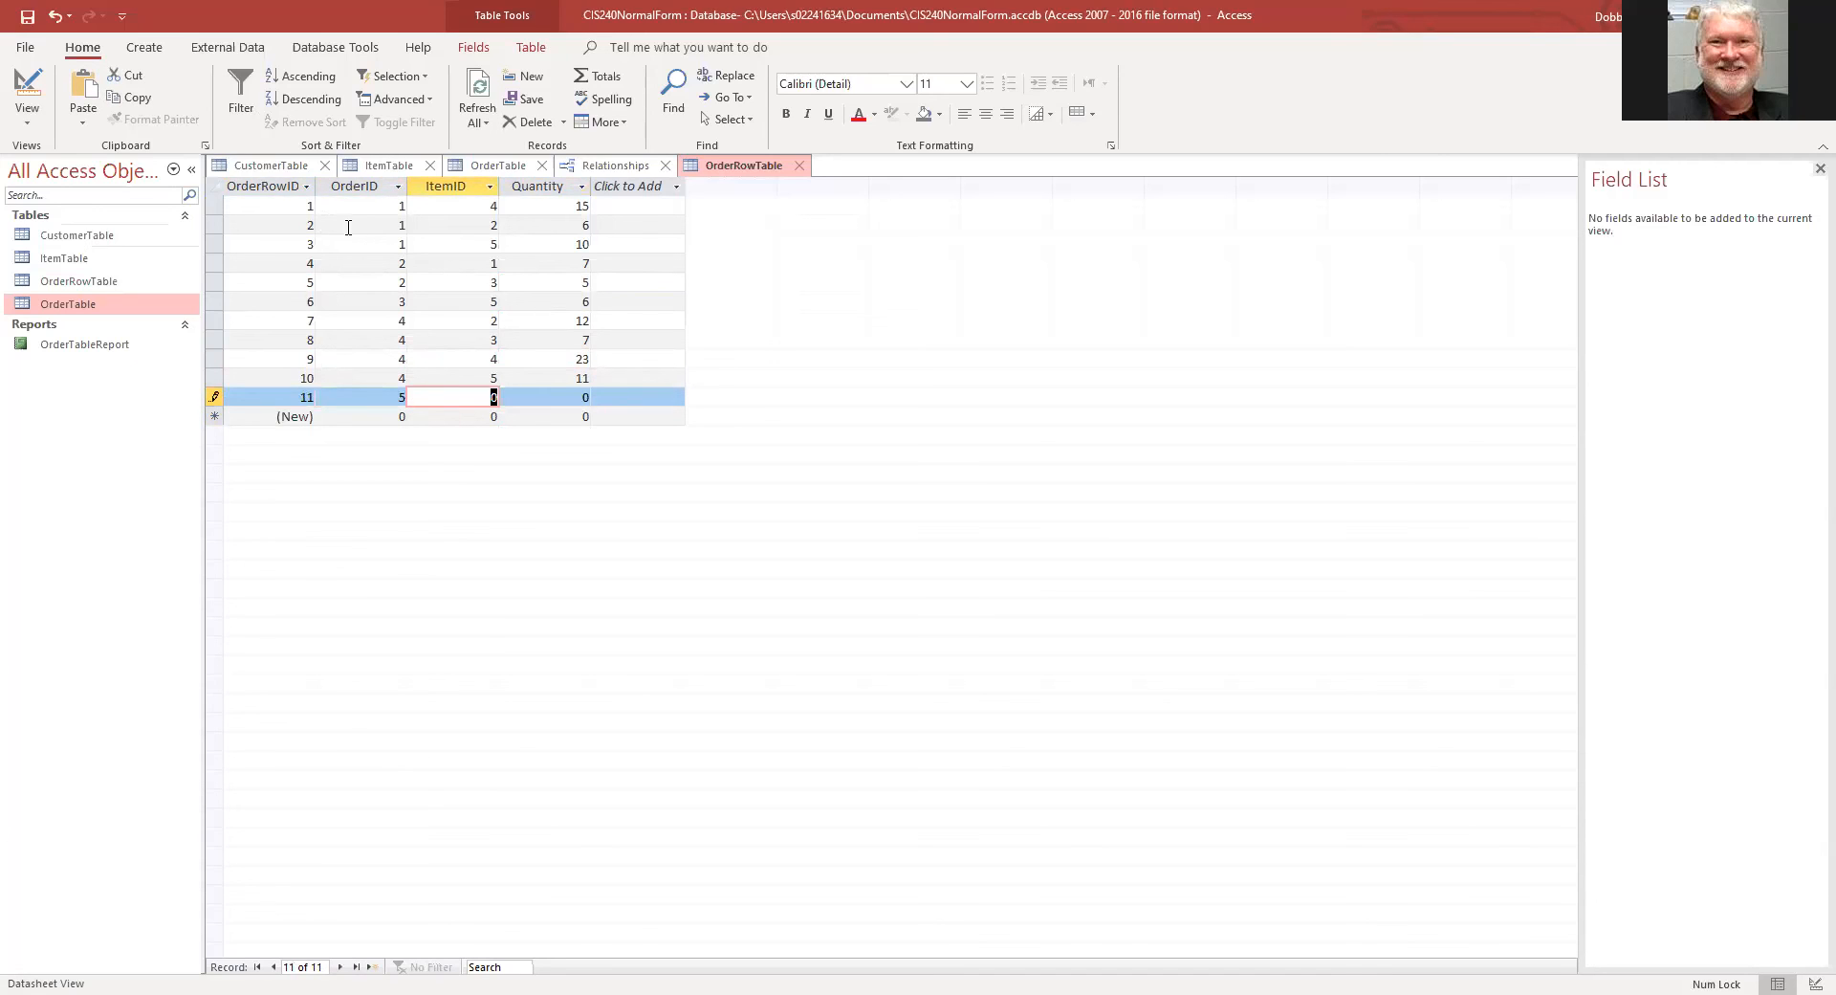
click(505, 169)
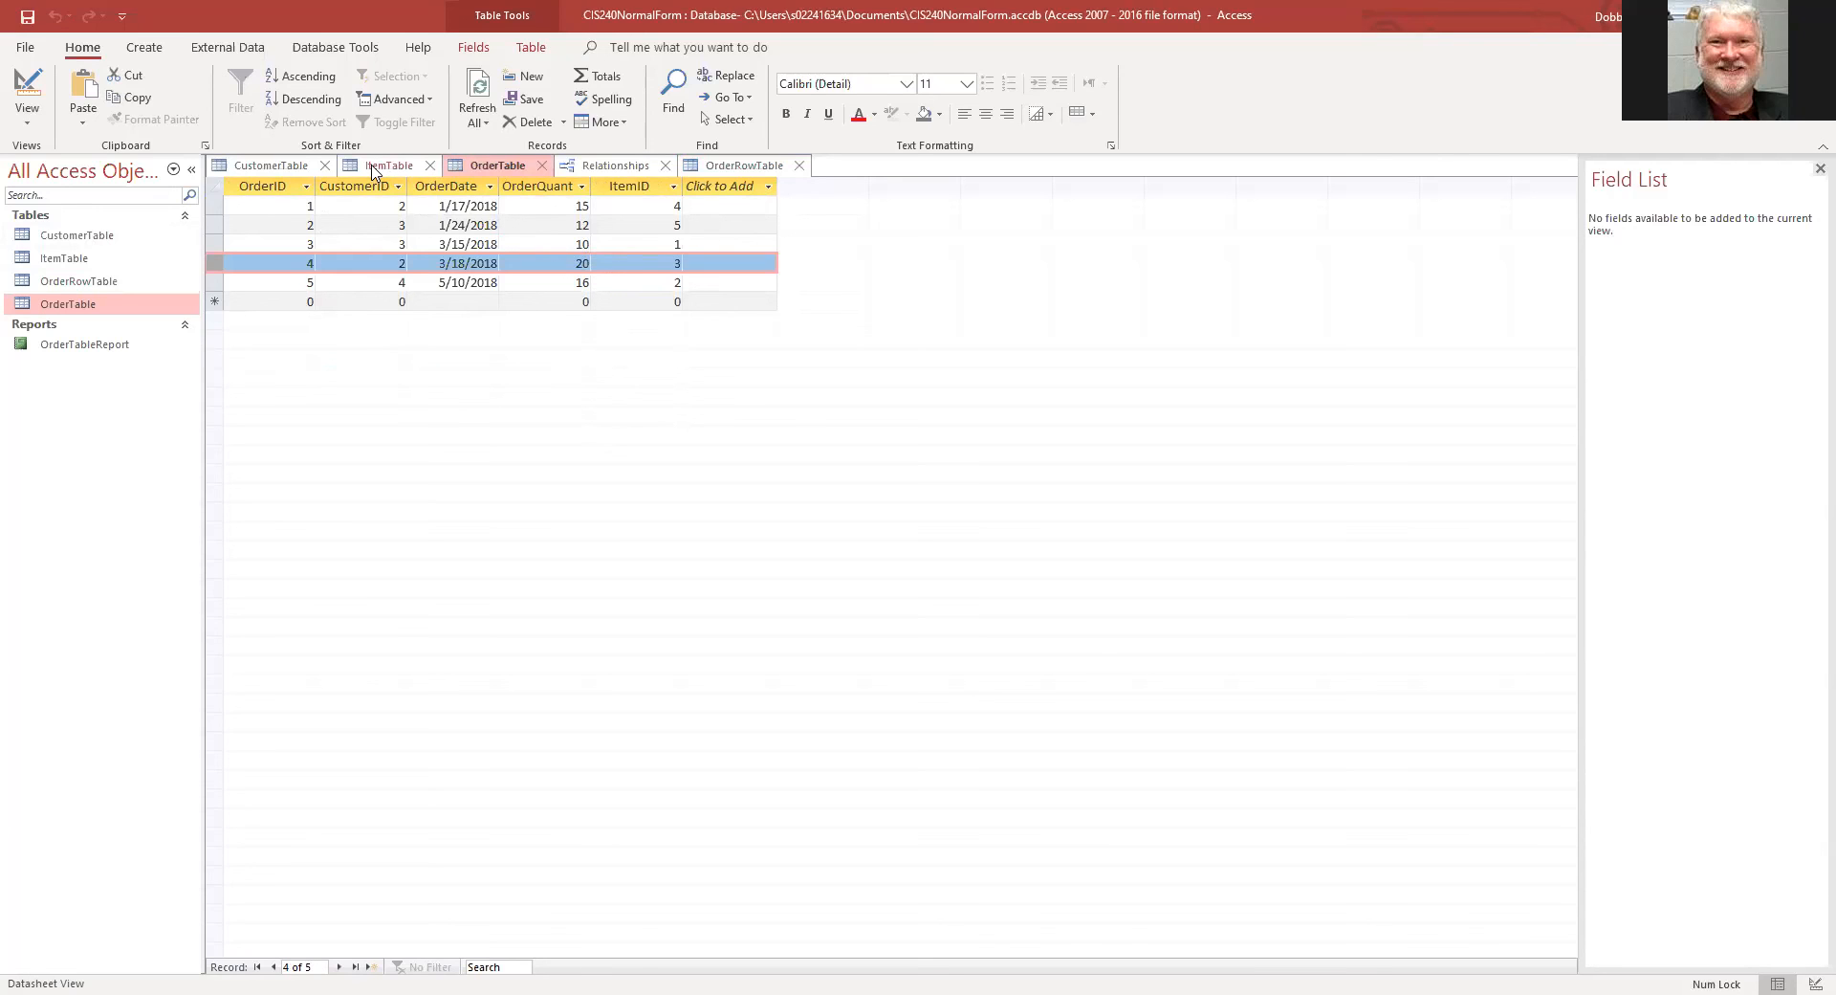
click(745, 166)
text(2)
key(Tab)
text(16)
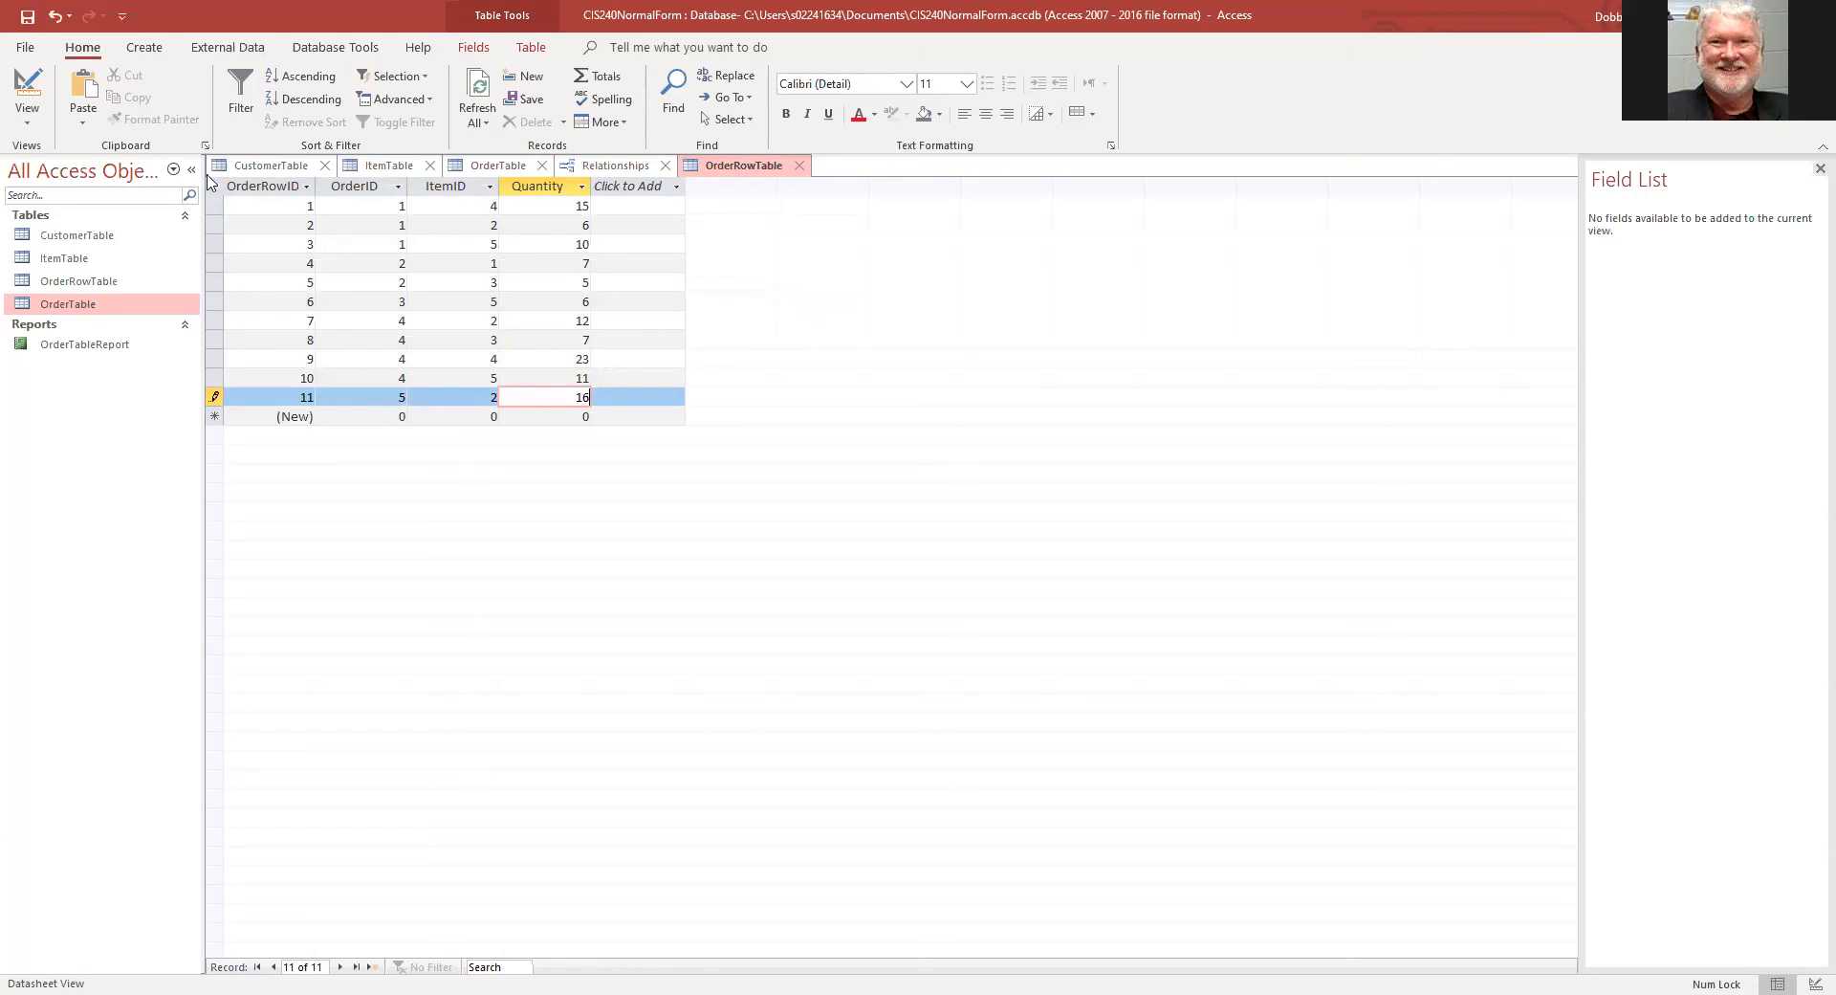
click(246, 300)
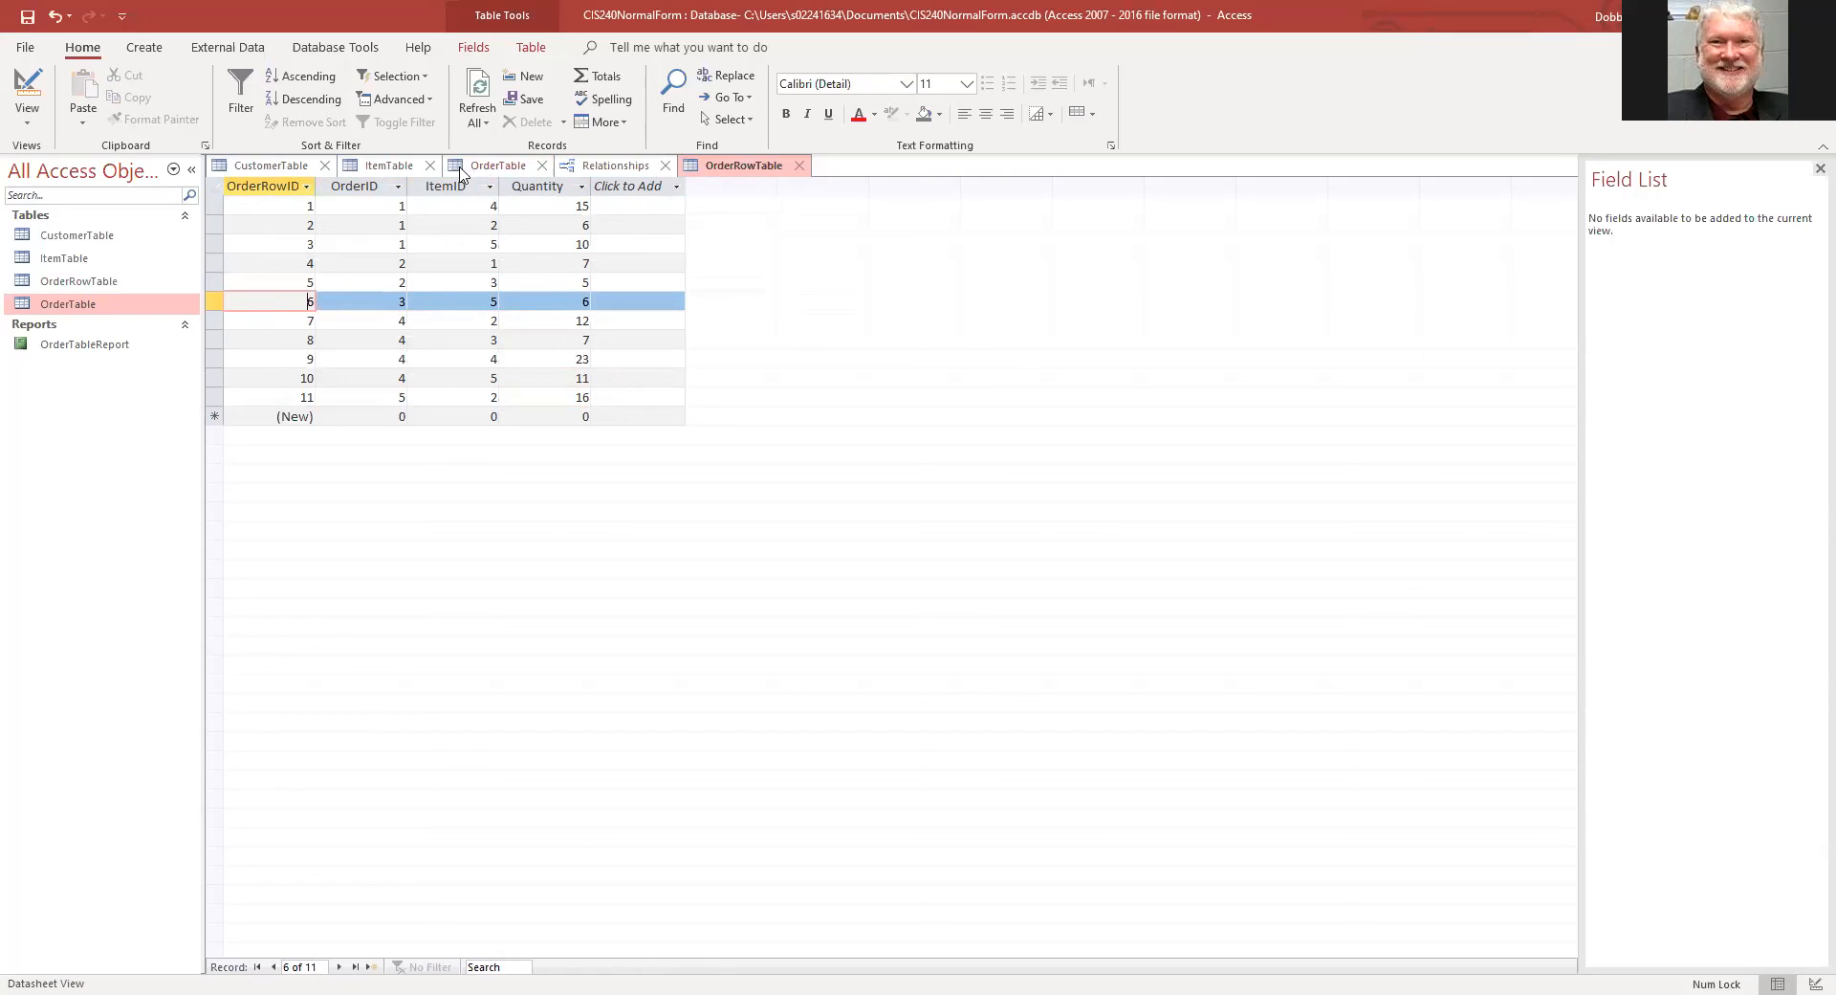
Step: Permanently delete the OrderQuantity field from the design of OrderTable
click(491, 167)
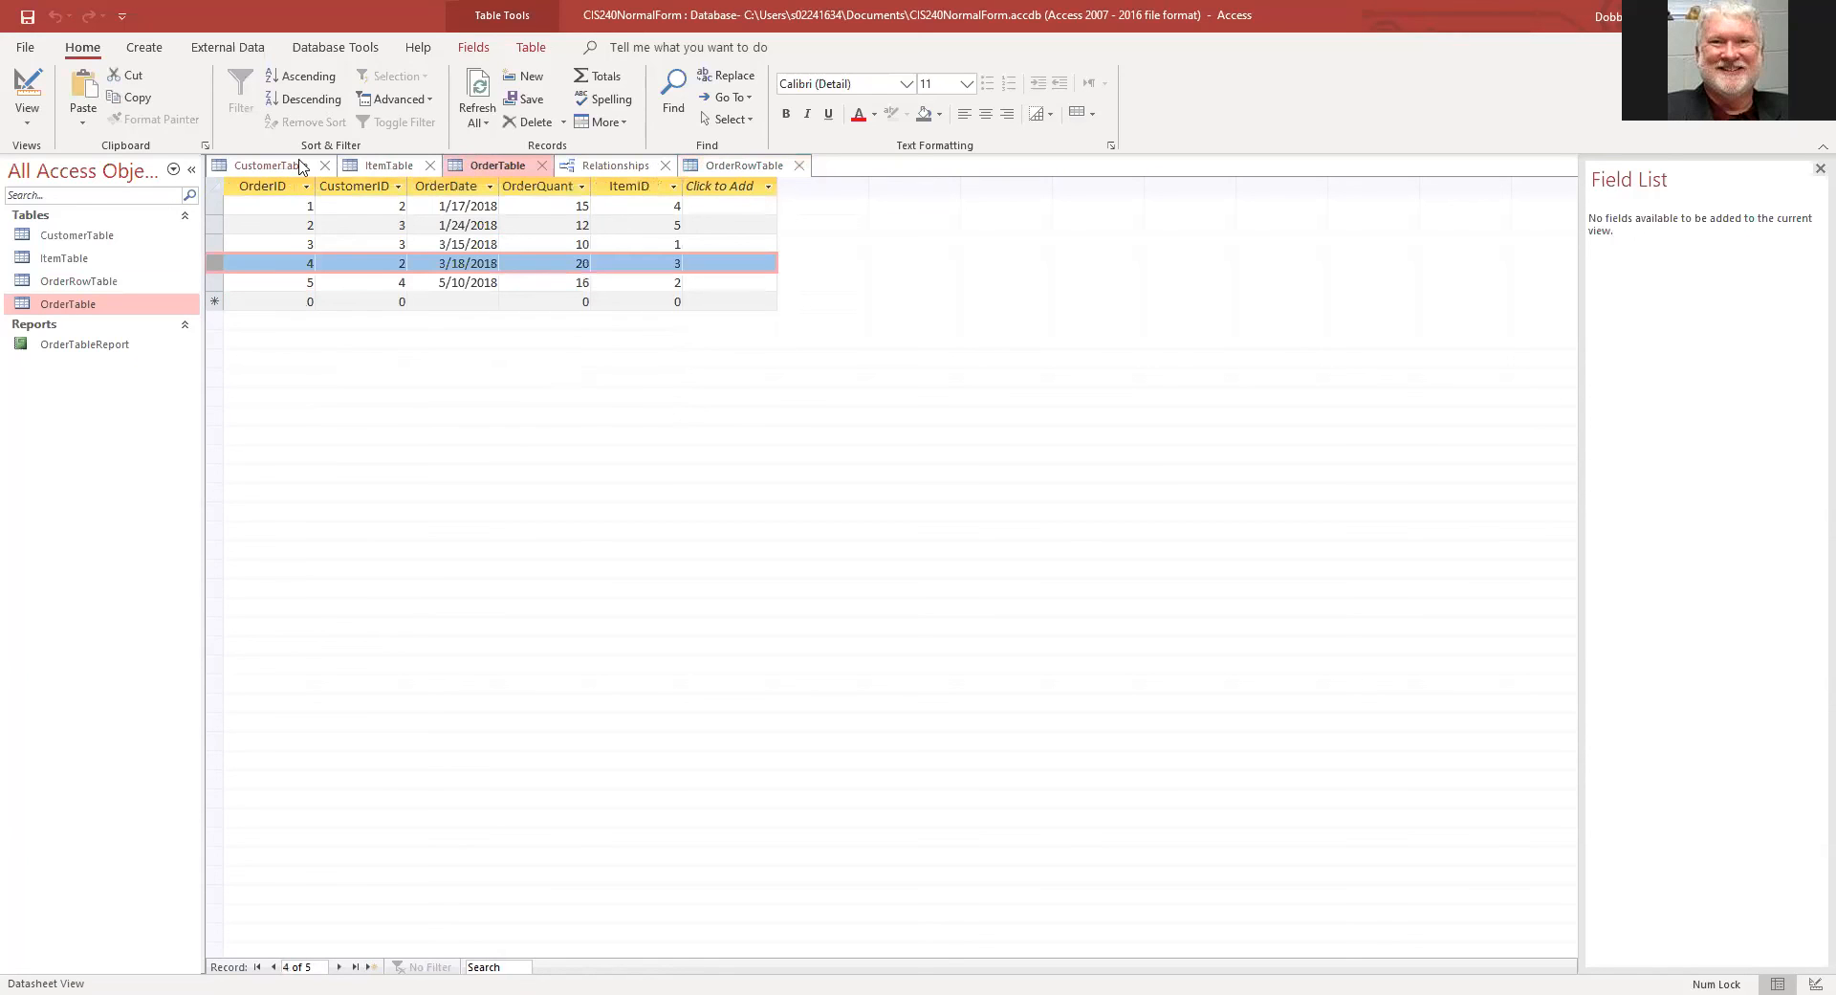
click(23, 81)
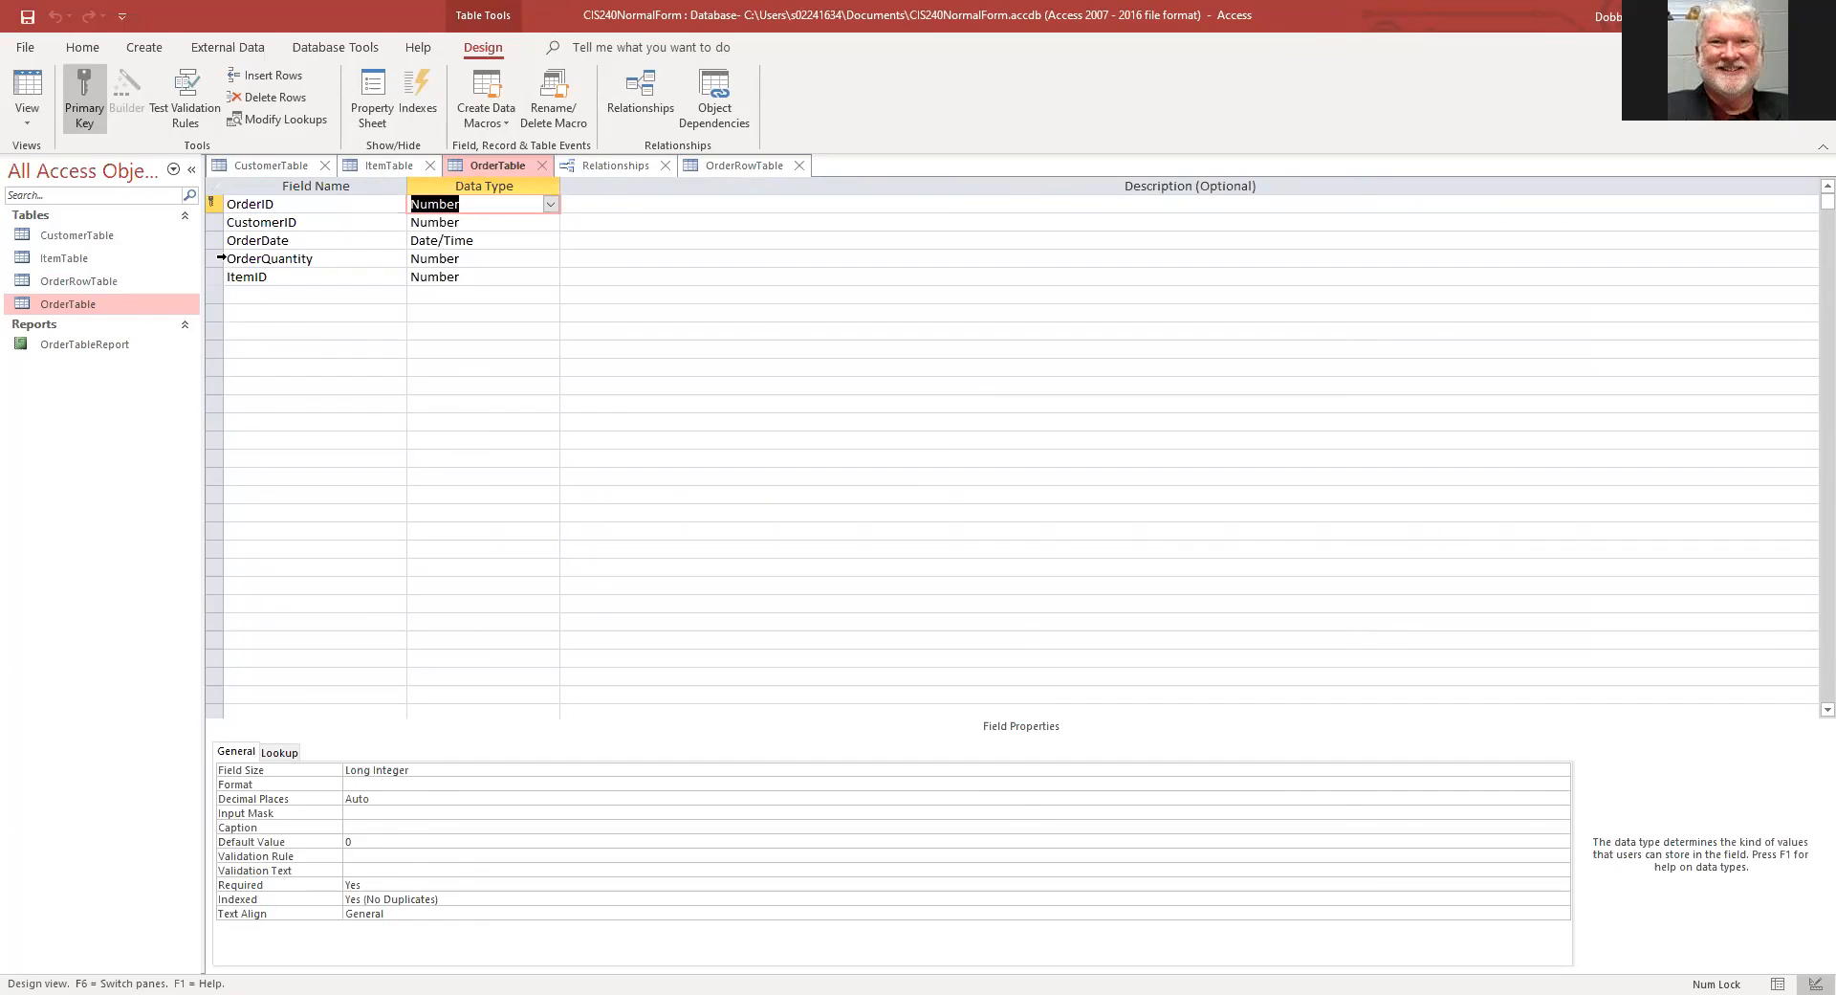
click(214, 258)
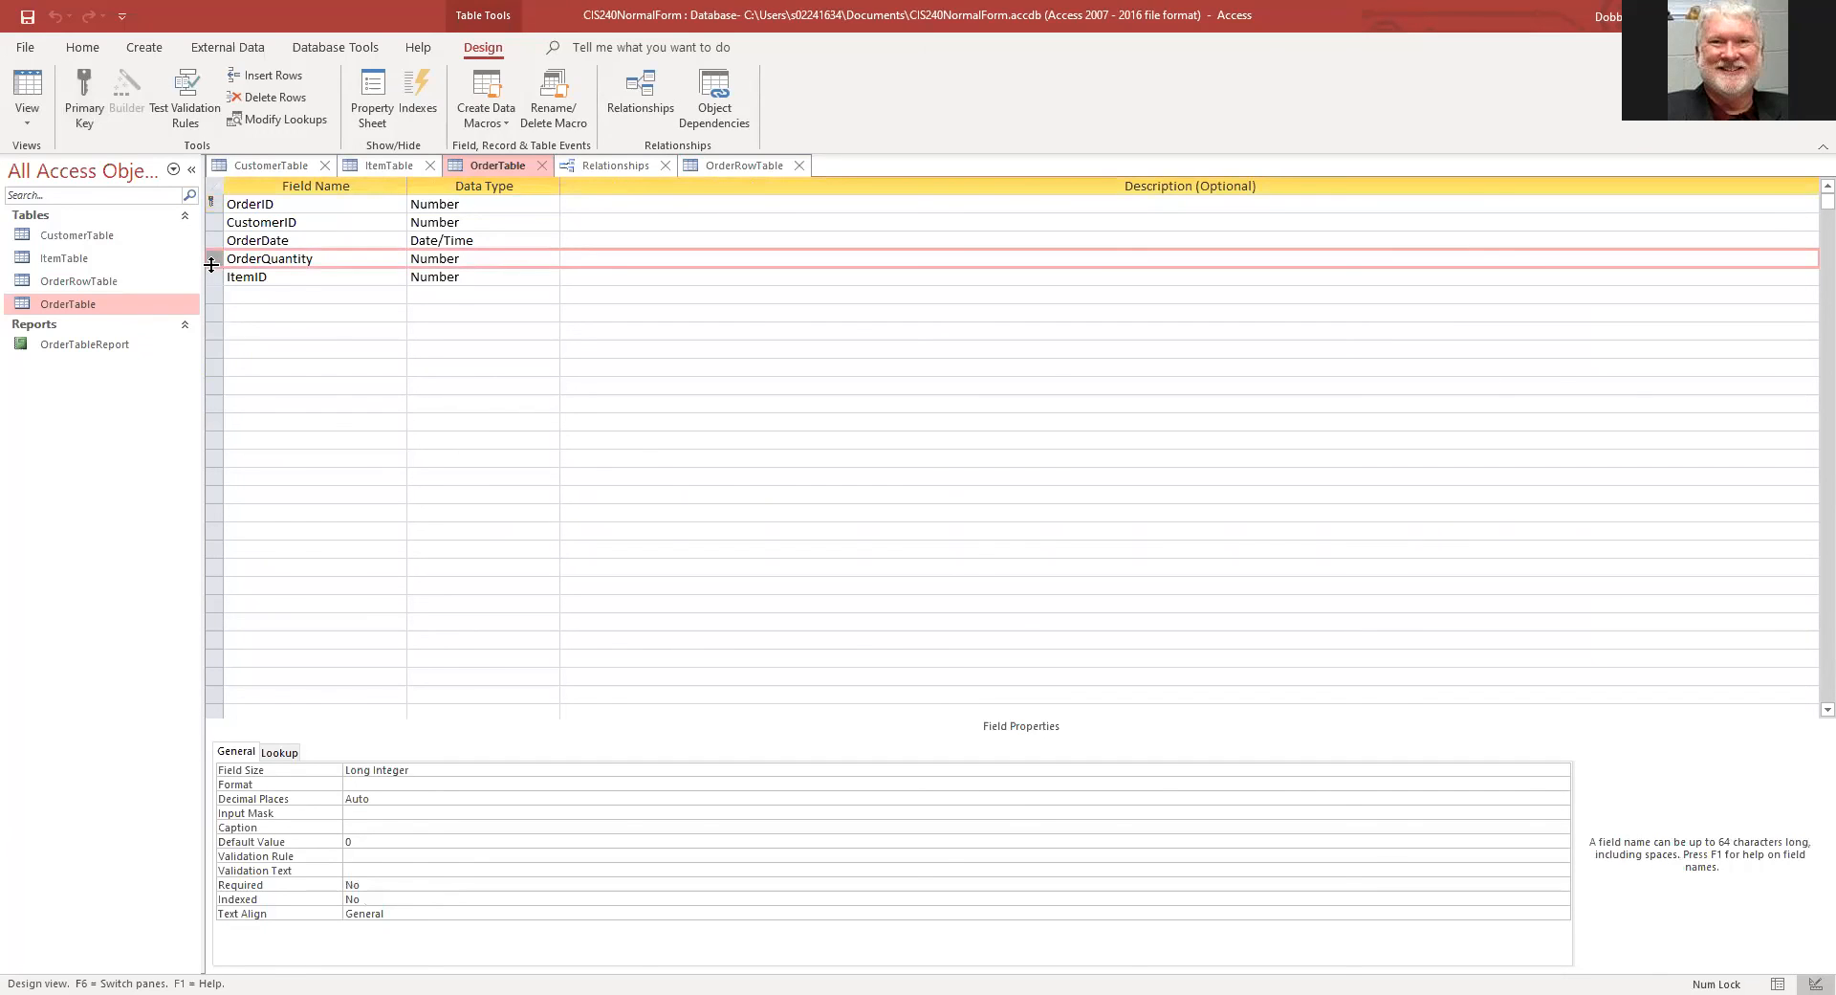
right_click(214, 264)
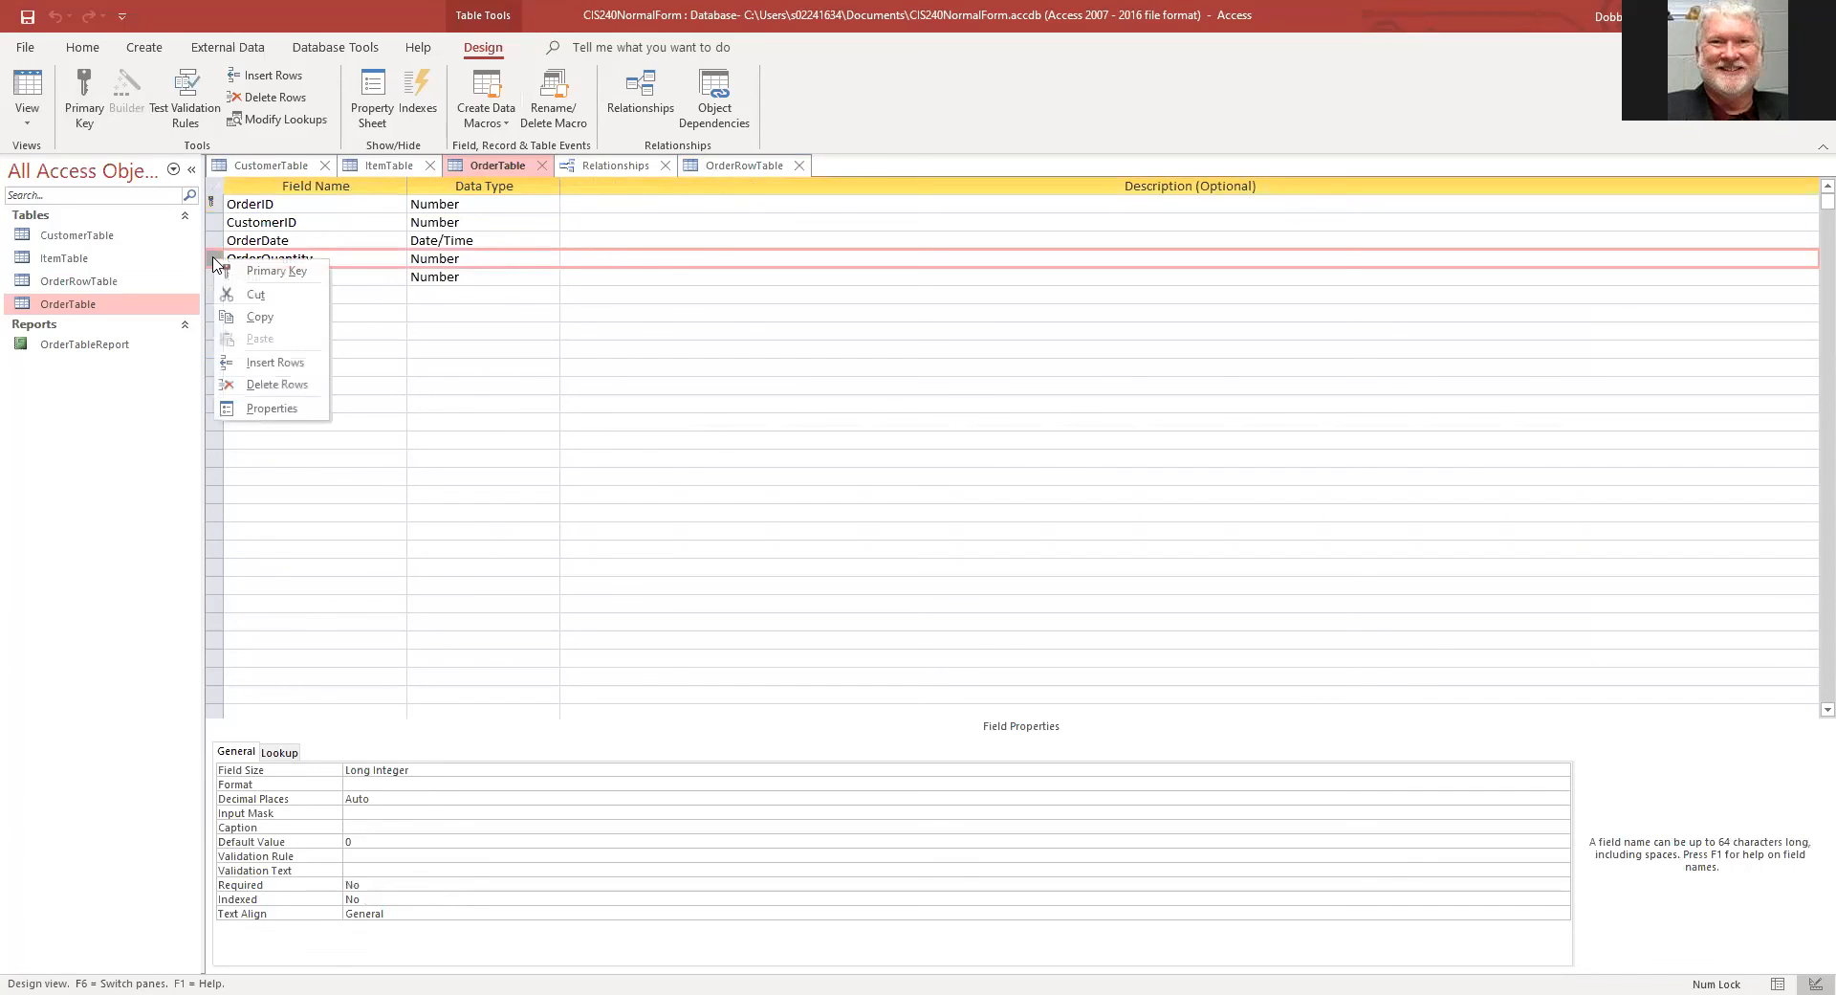
click(266, 386)
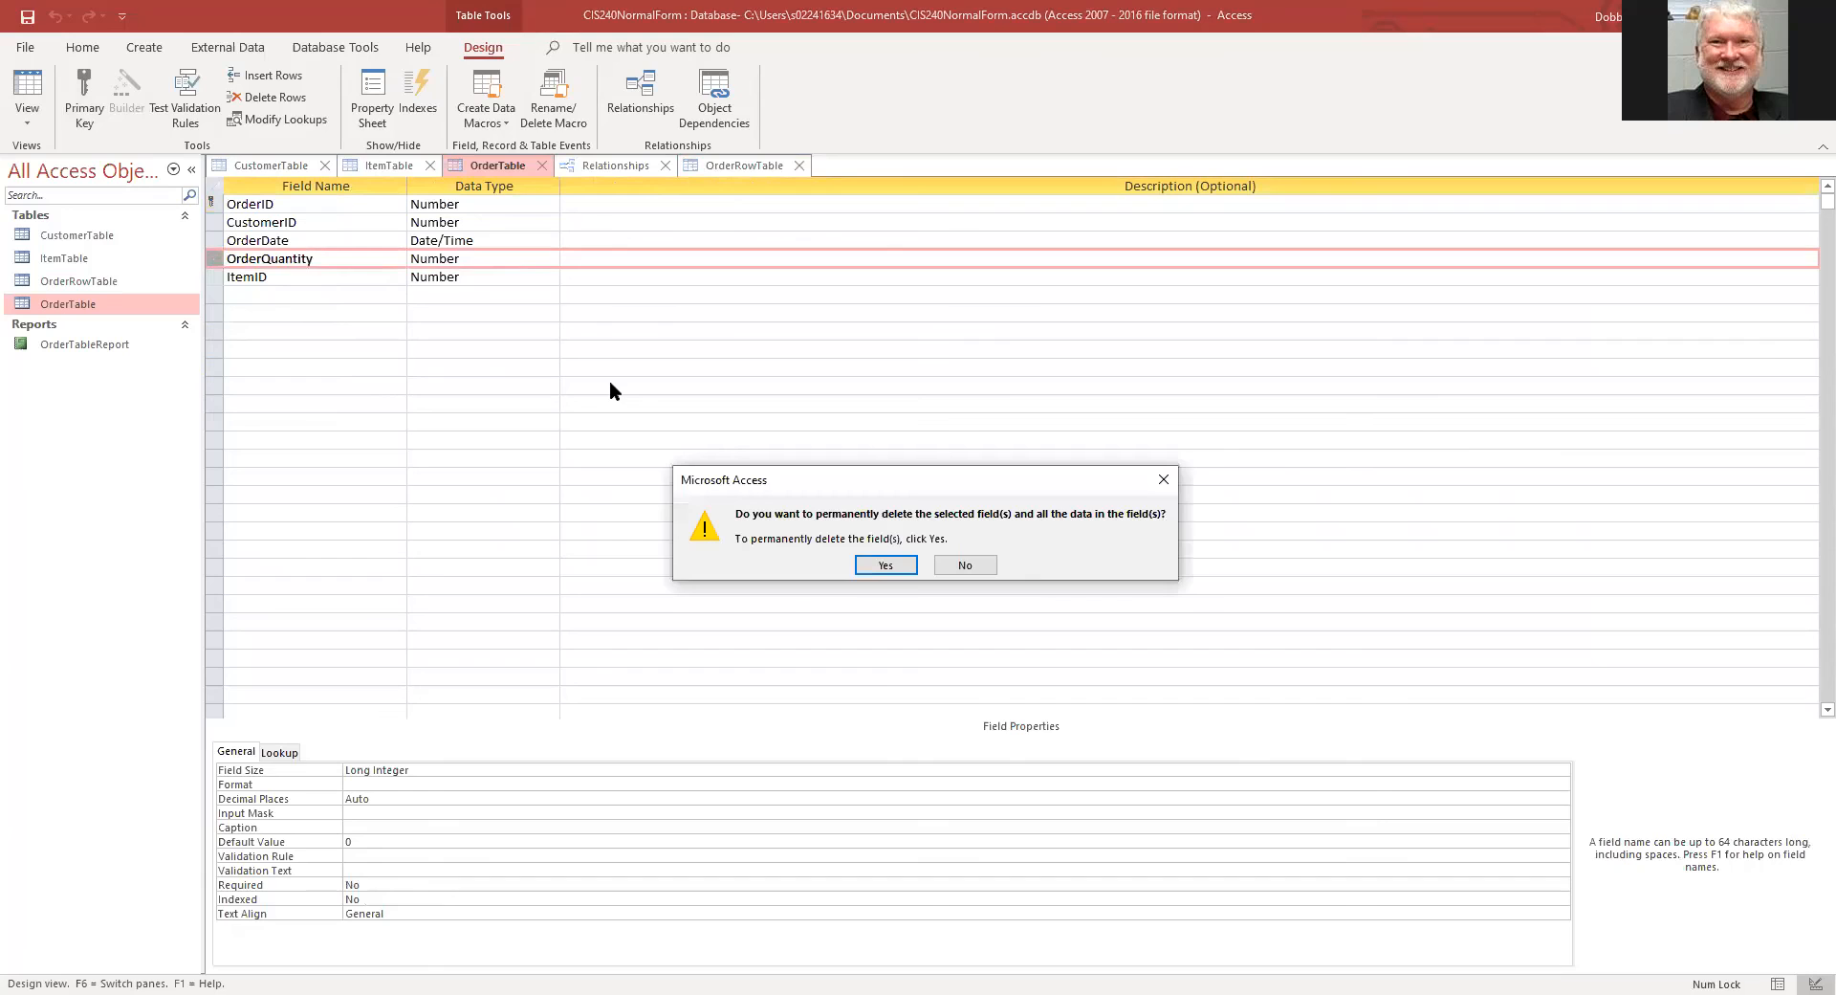
click(888, 566)
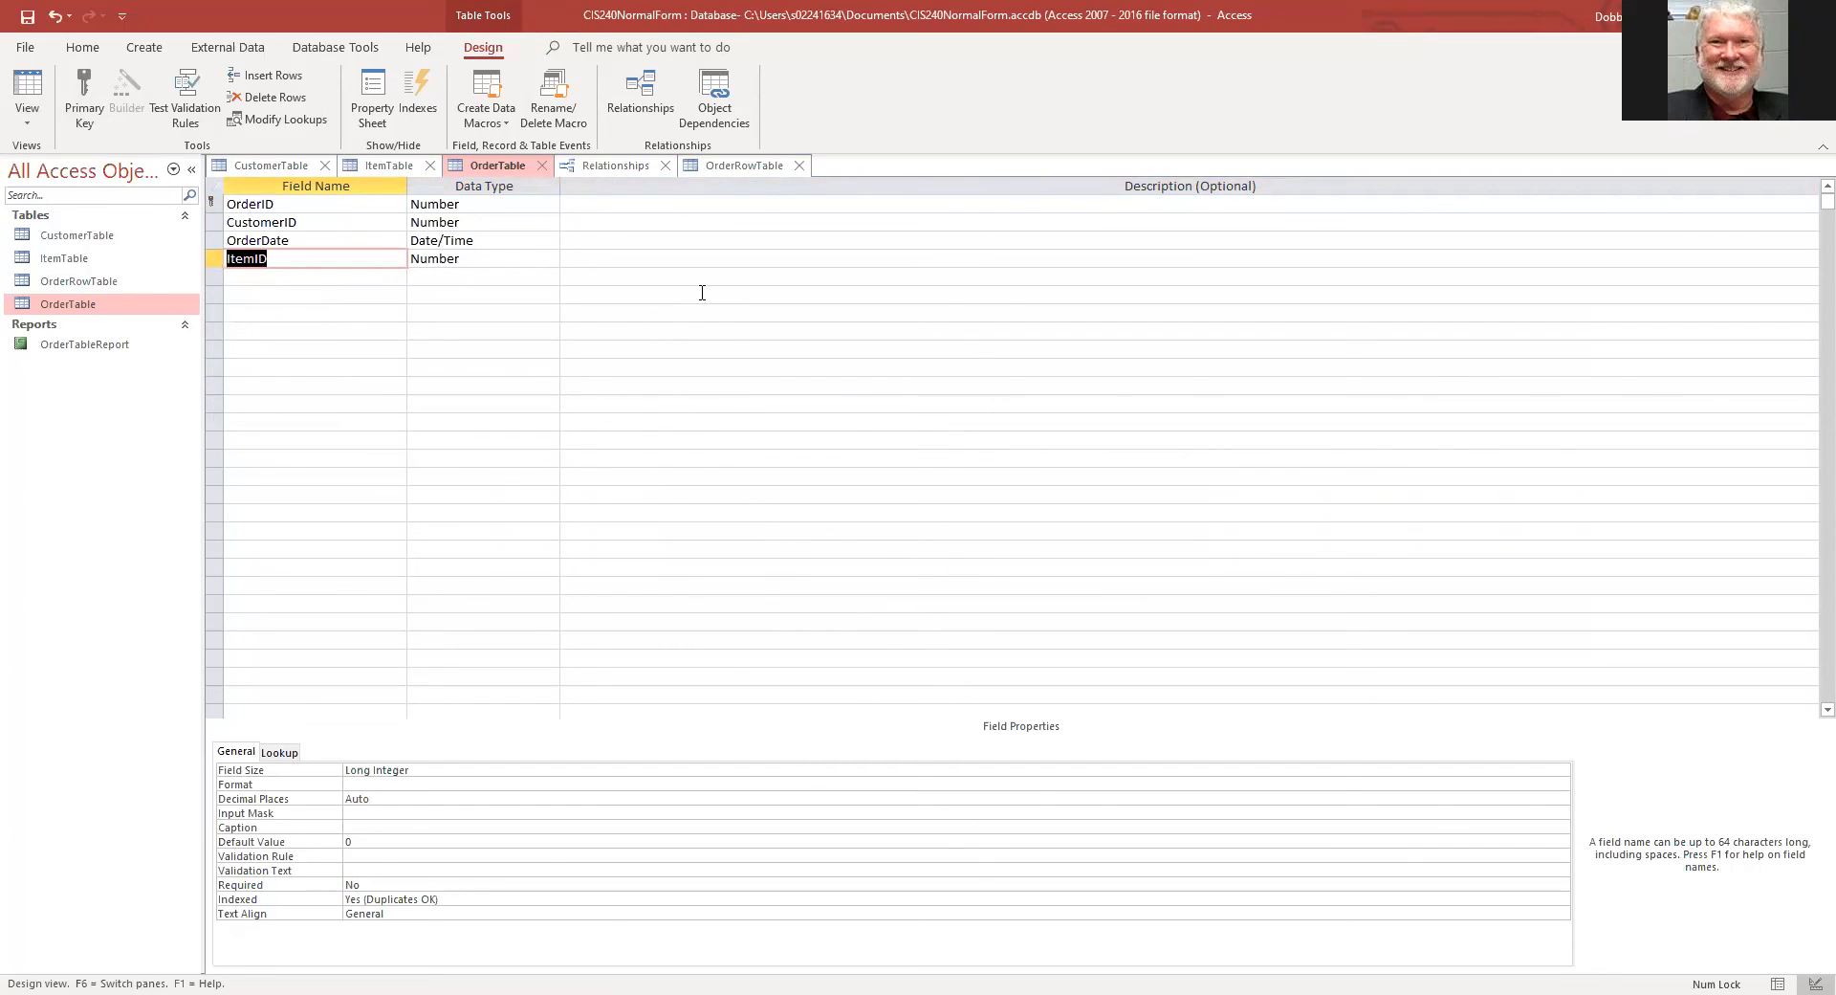
Step: Try to delete the ItemID field from the design of OrderTable
click(738, 168)
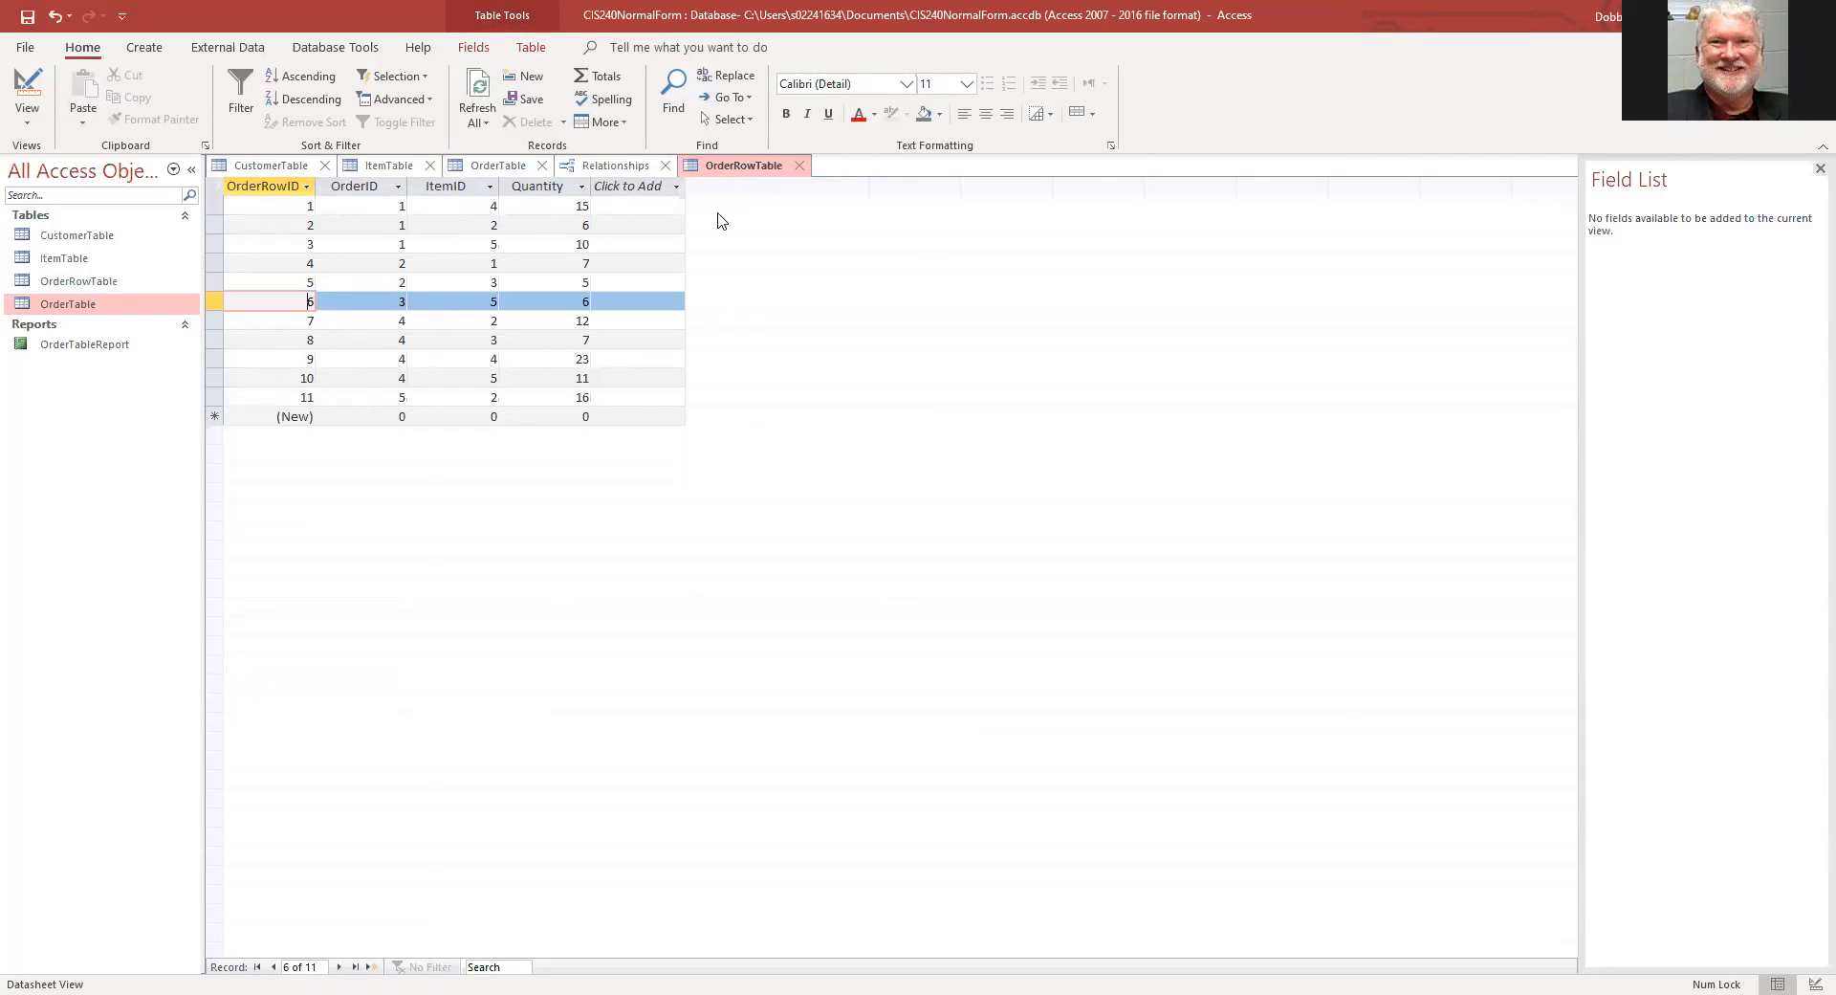
click(501, 168)
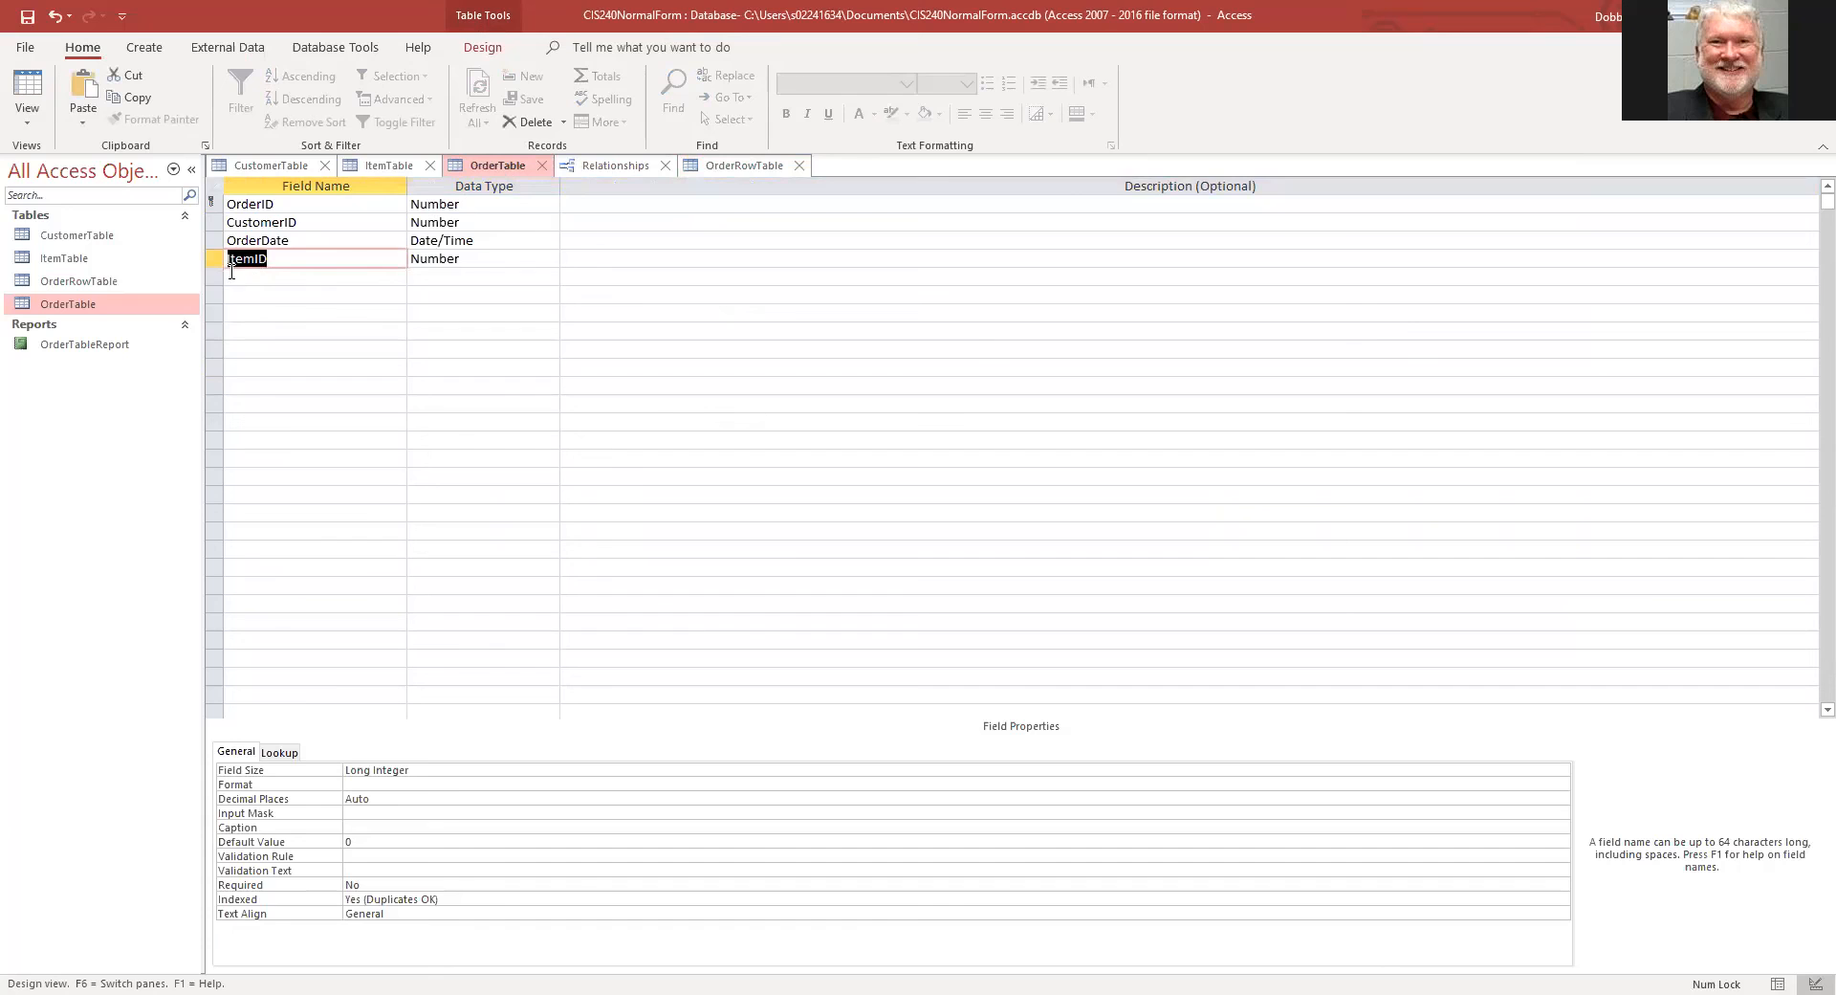
right_click(216, 259)
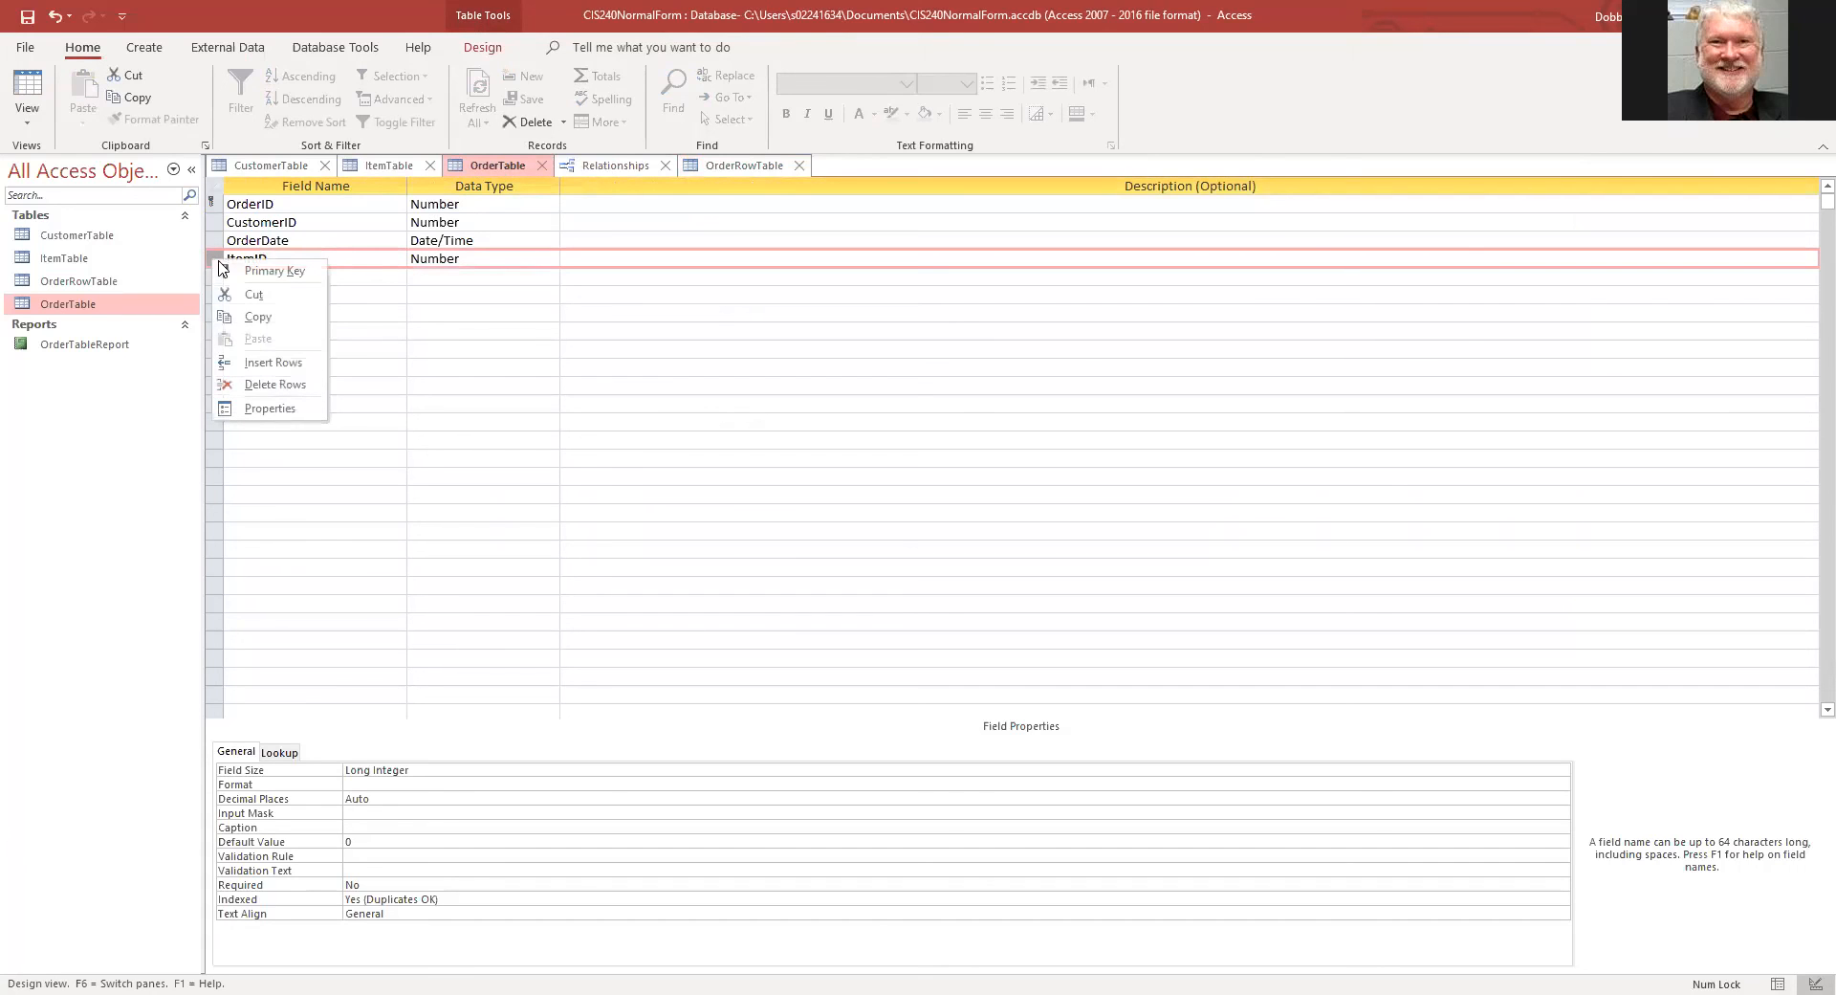
click(272, 387)
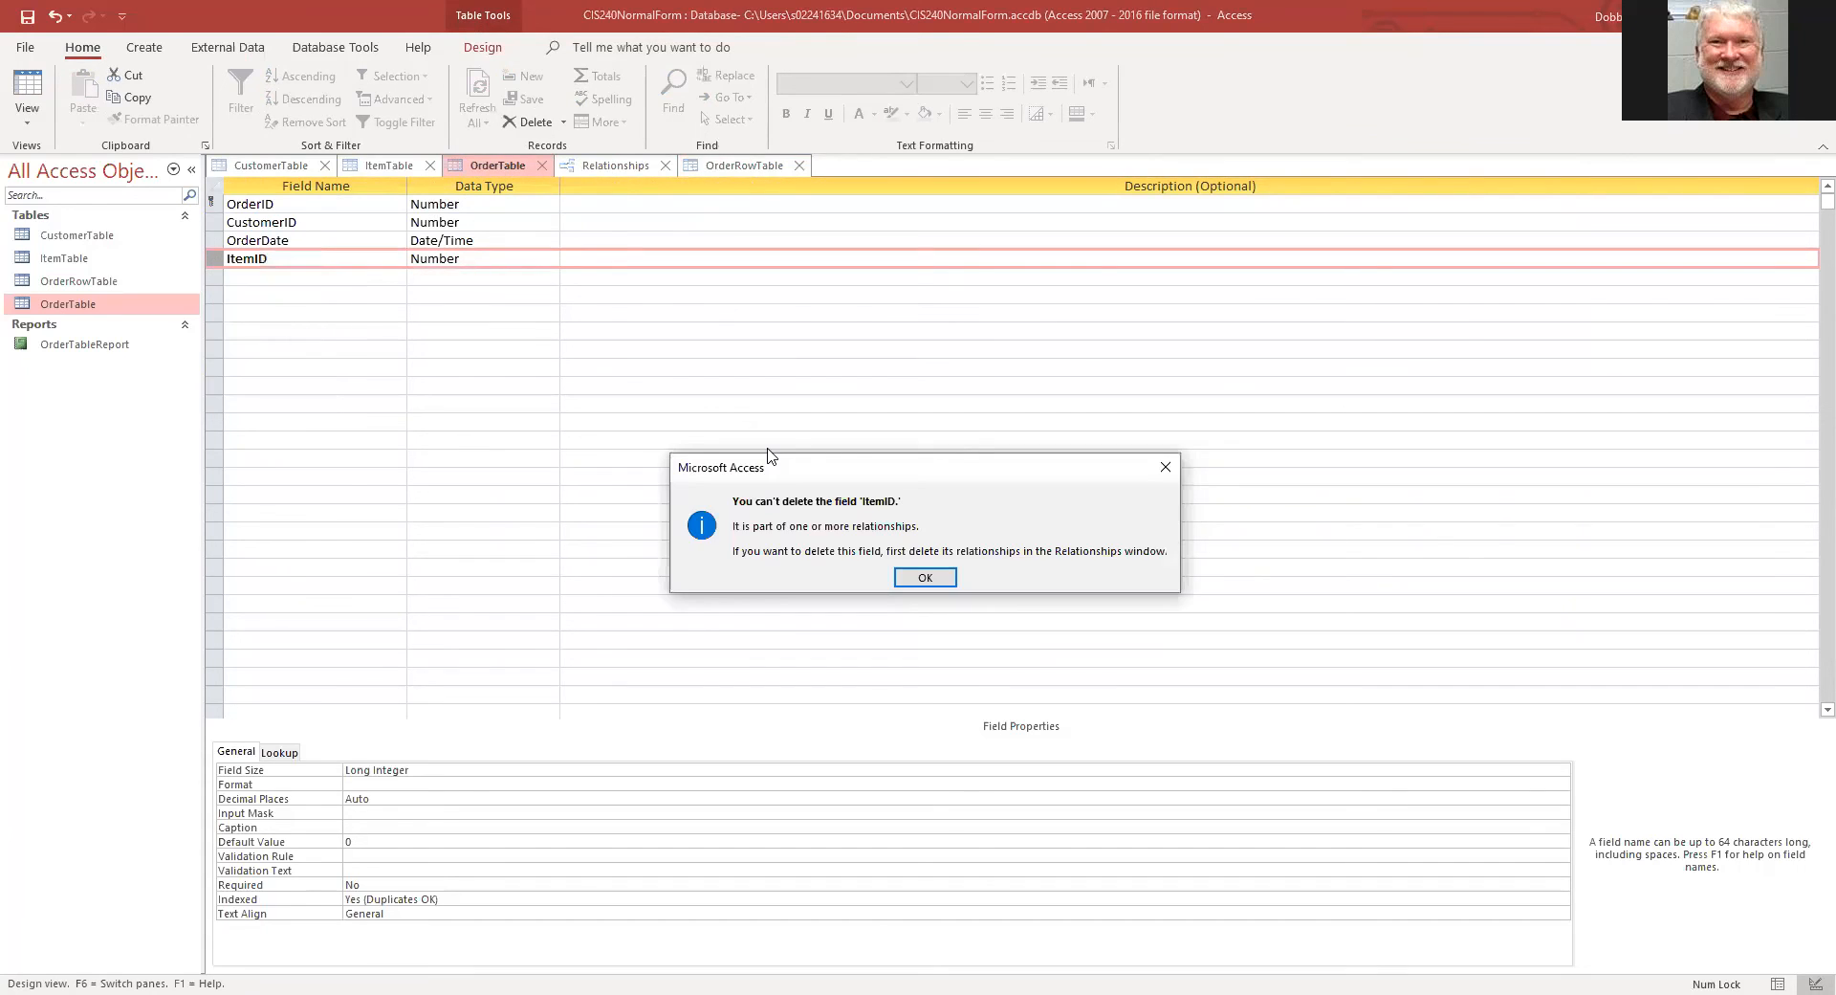
click(926, 577)
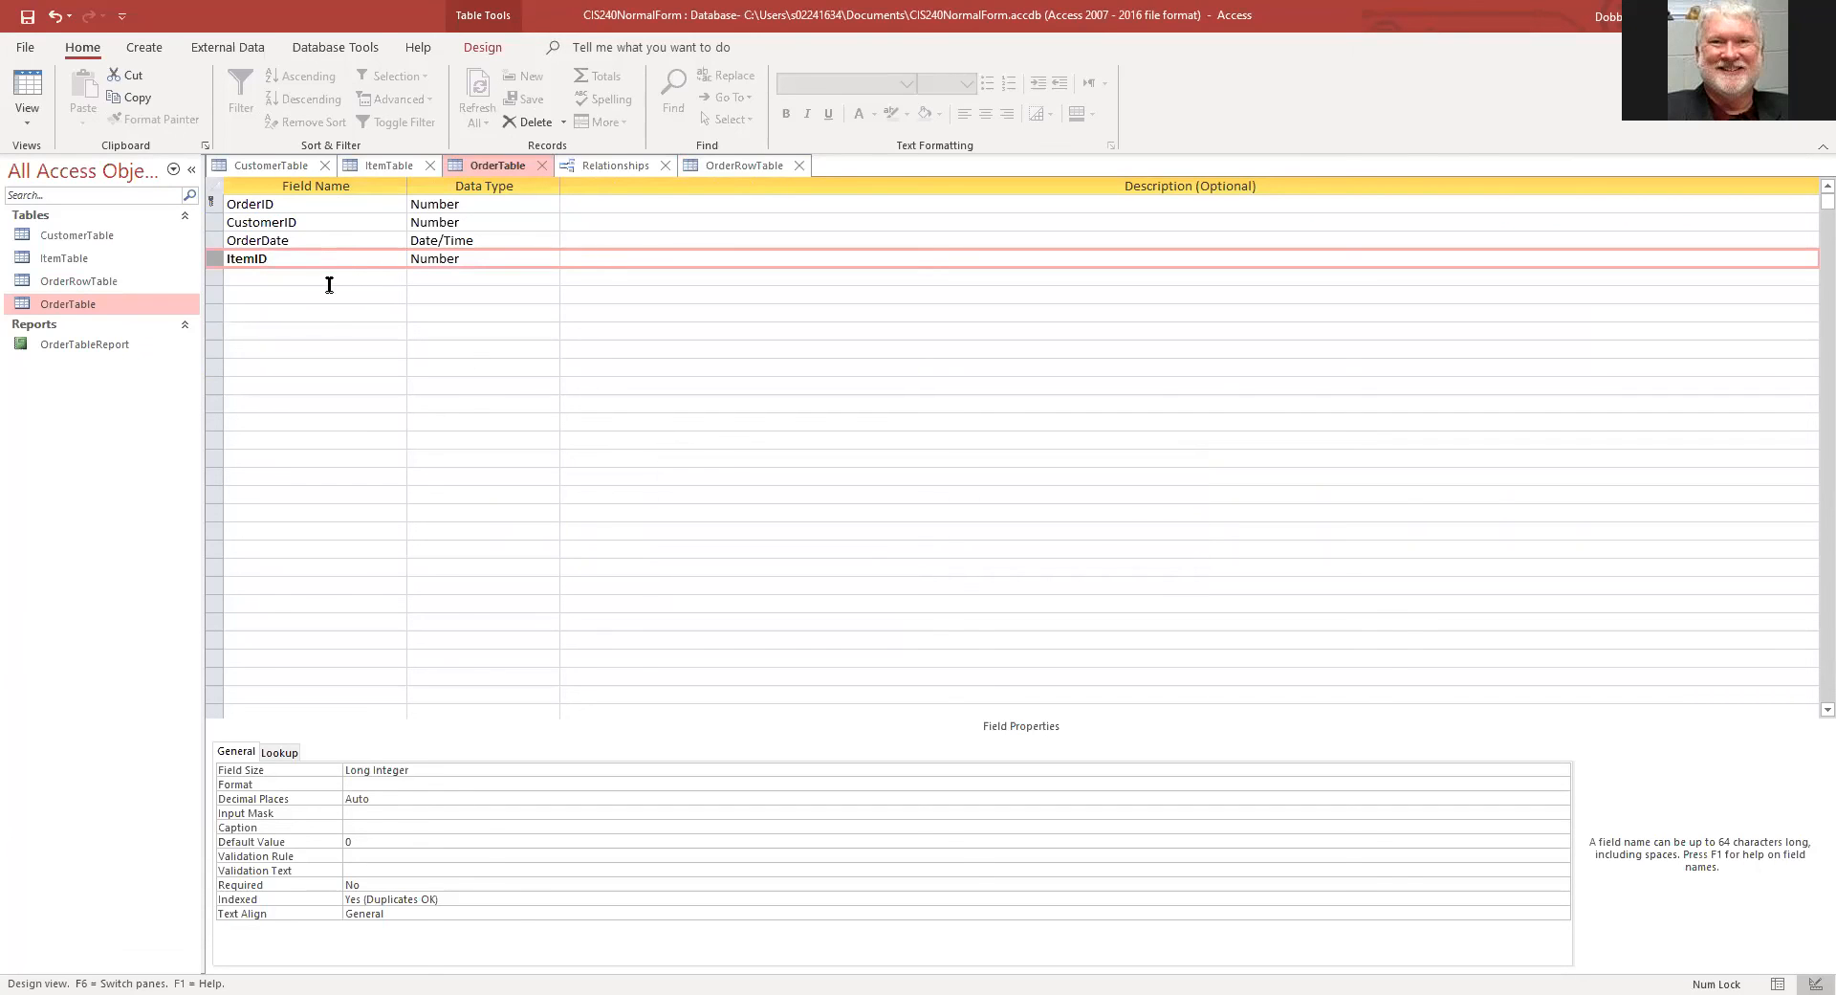
right_click(213, 257)
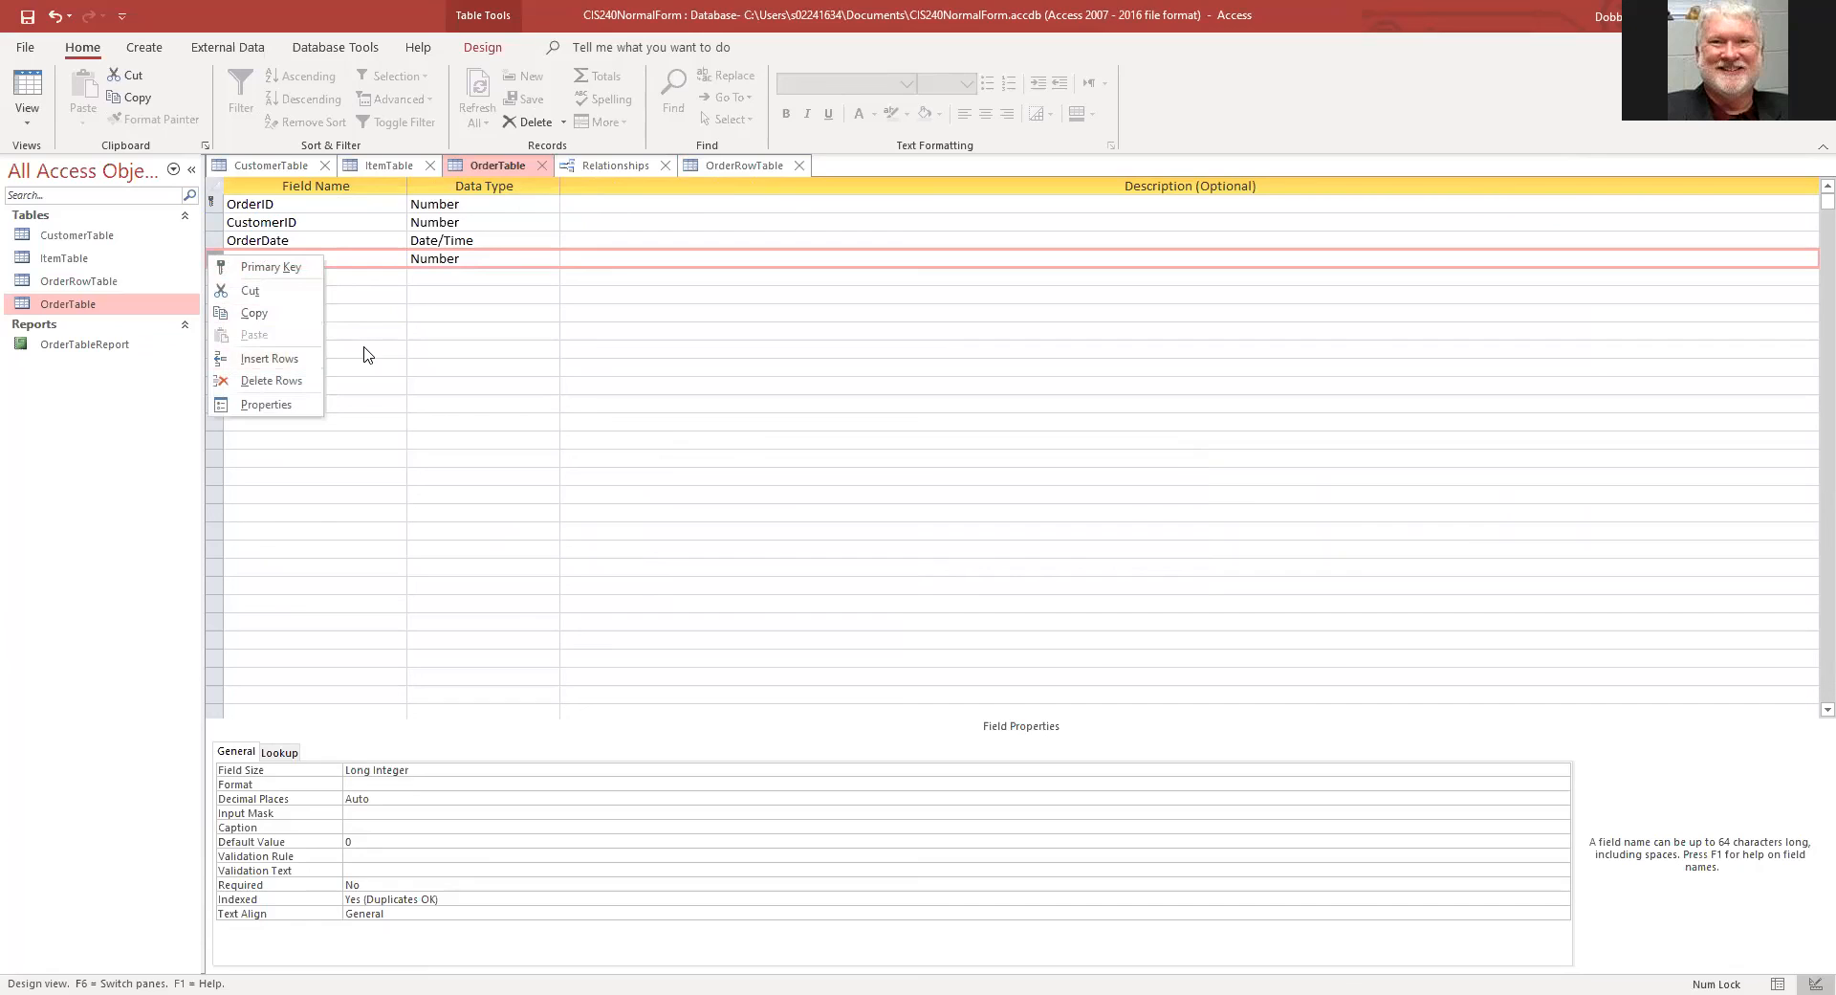
click(272, 381)
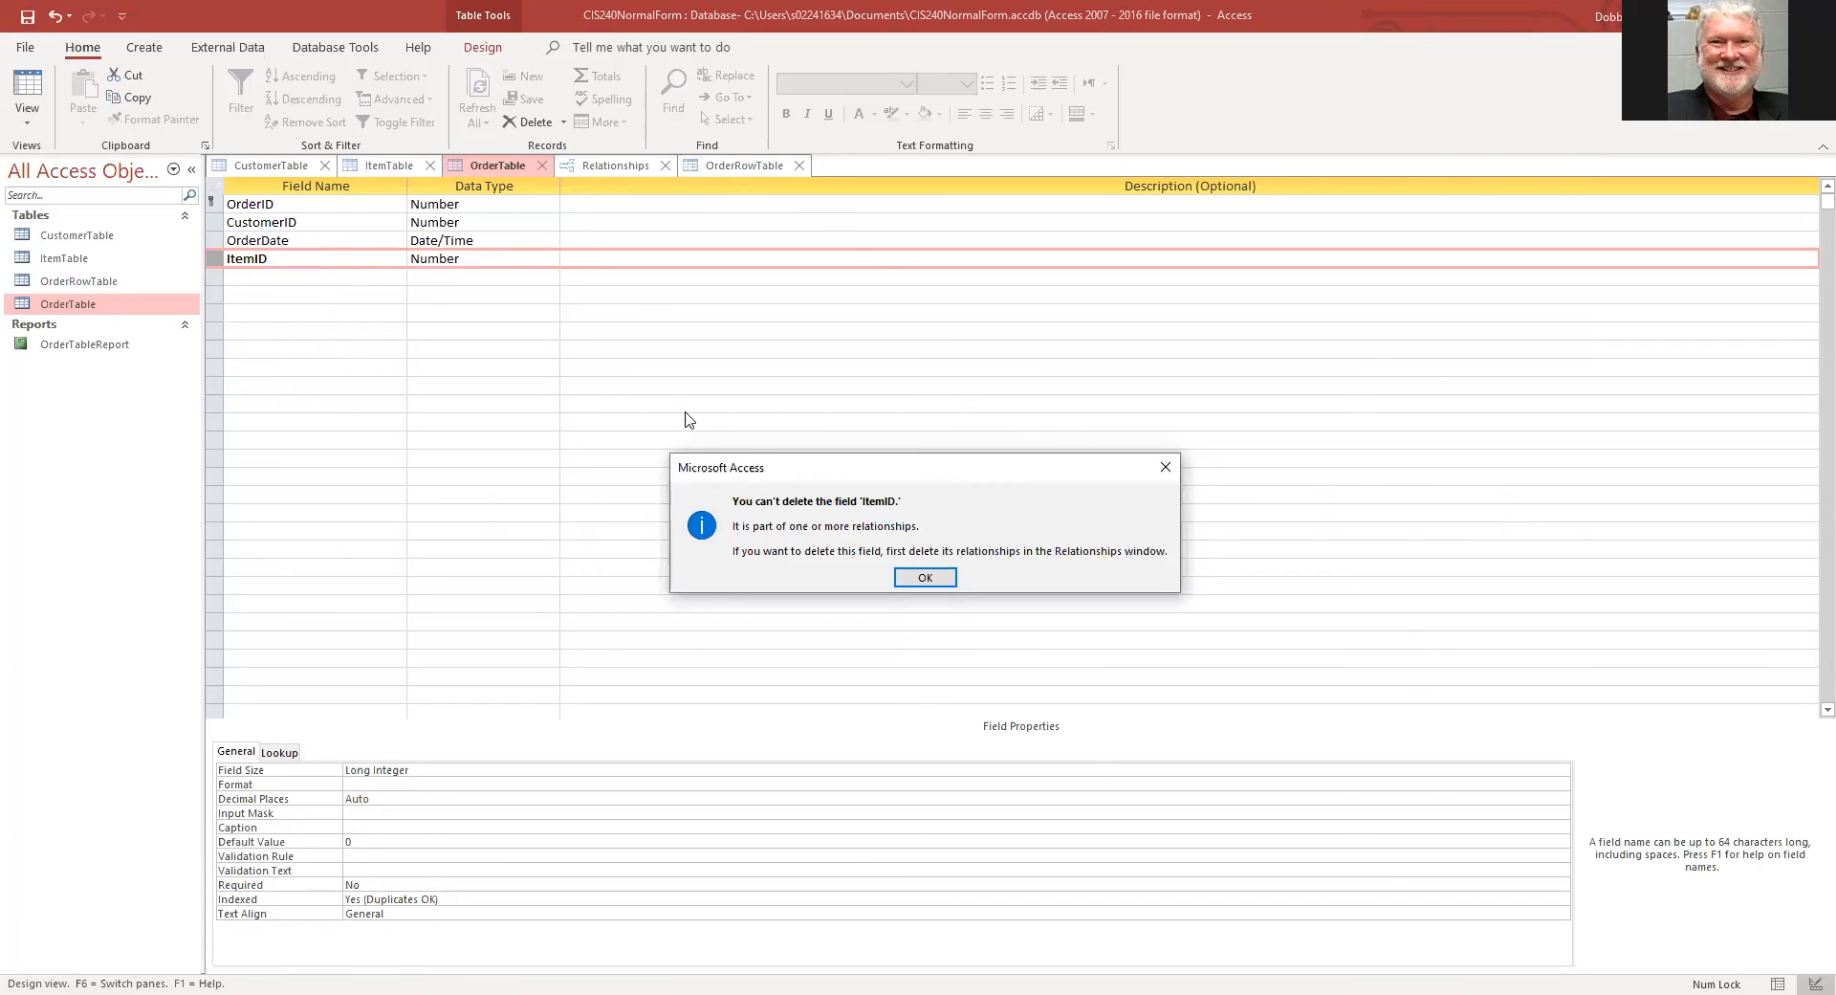
click(926, 578)
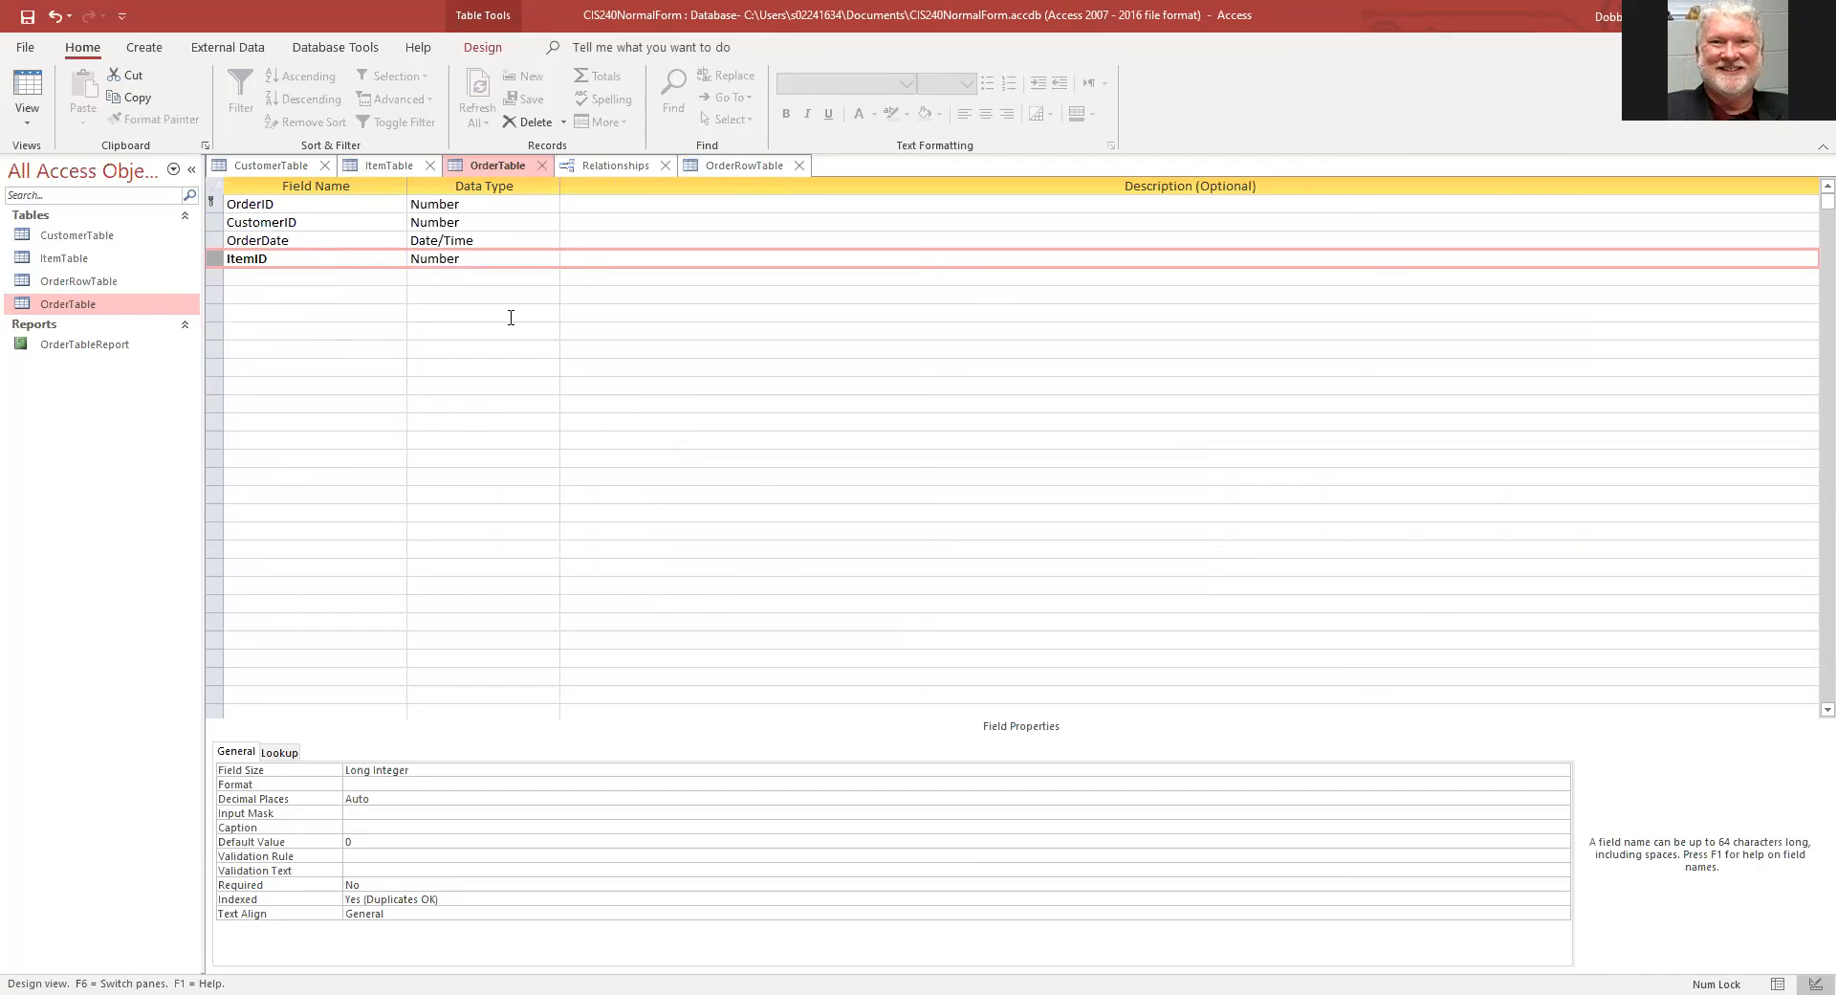
Step: Close all open tables, saving the OrderTable design changes, and leave only the relationships diagram open
click(630, 167)
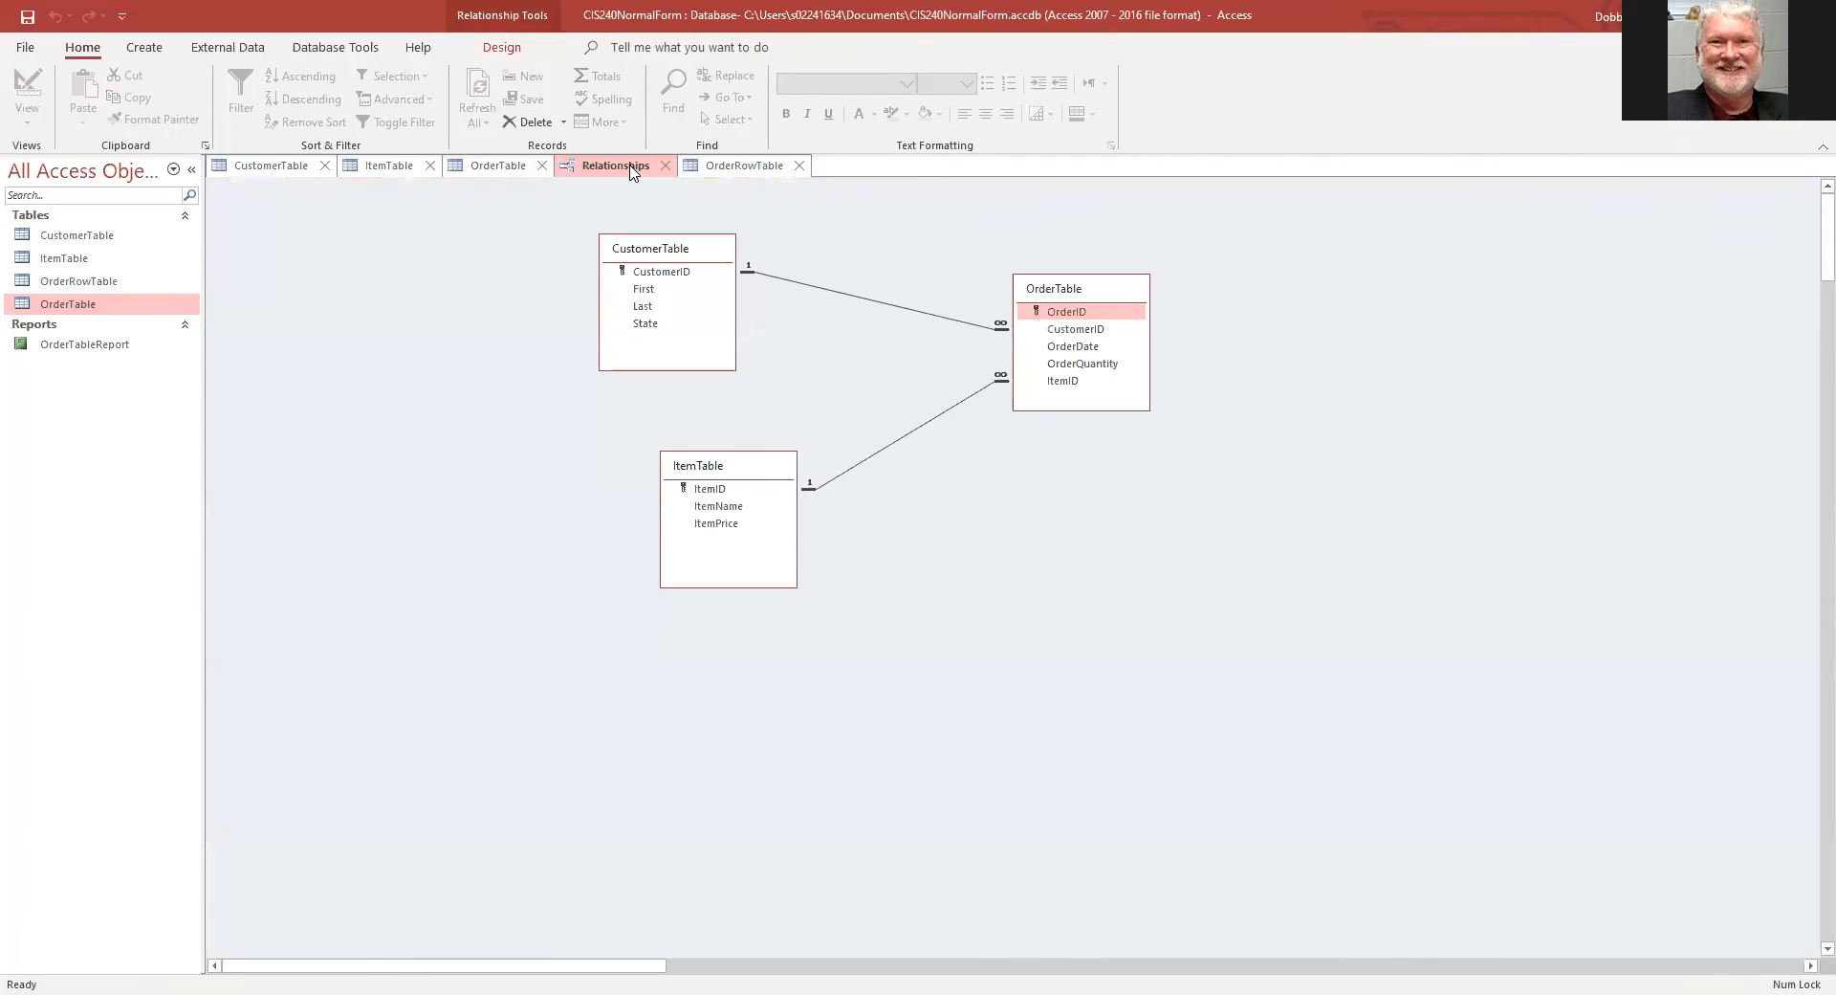
click(800, 166)
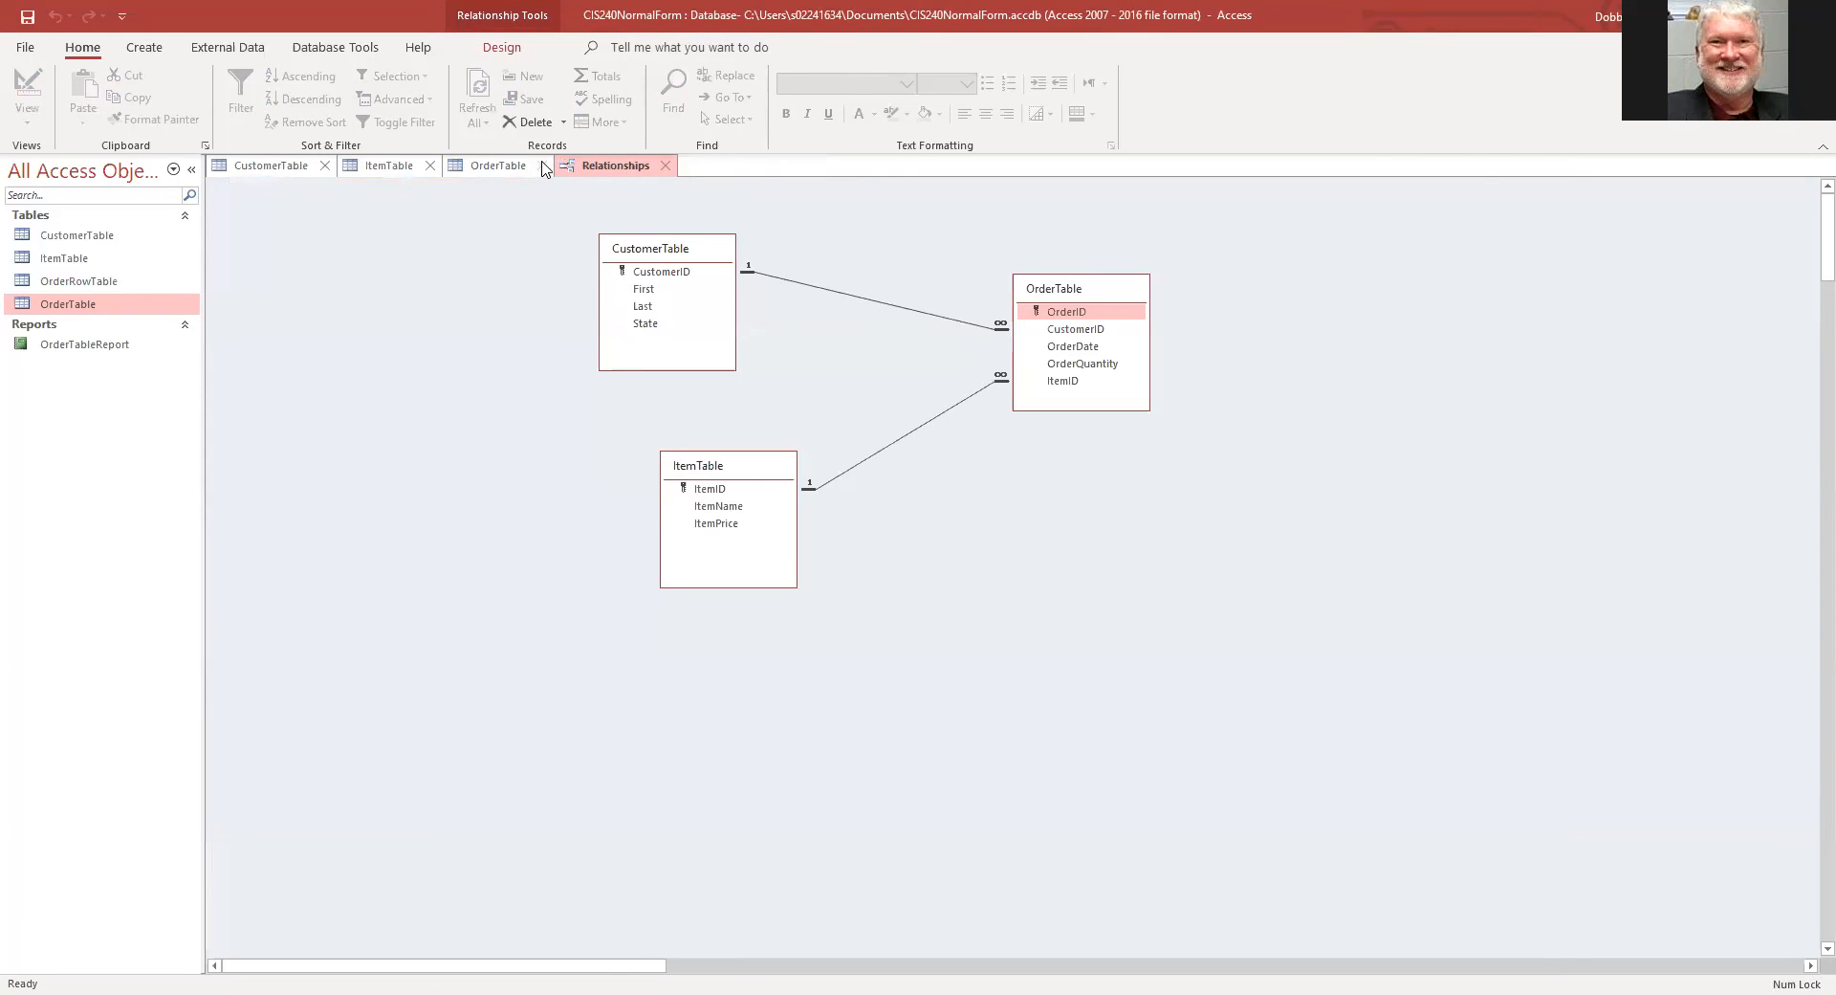
click(542, 166)
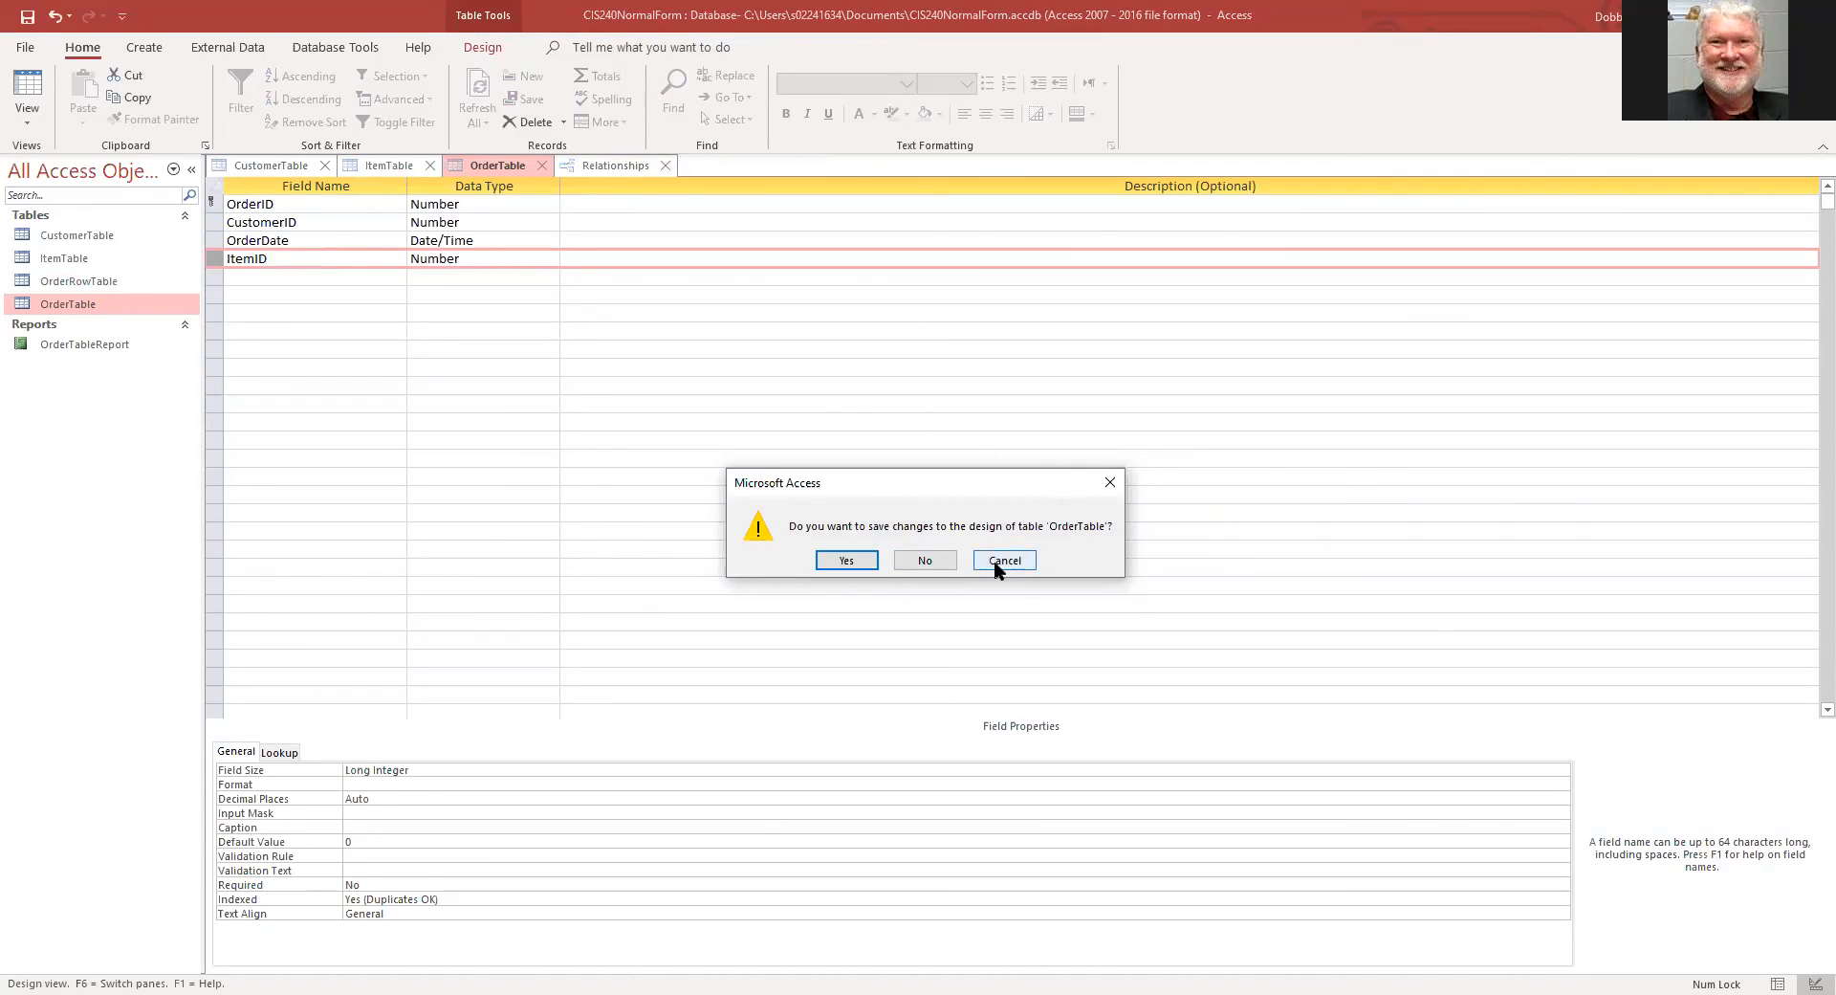
click(841, 561)
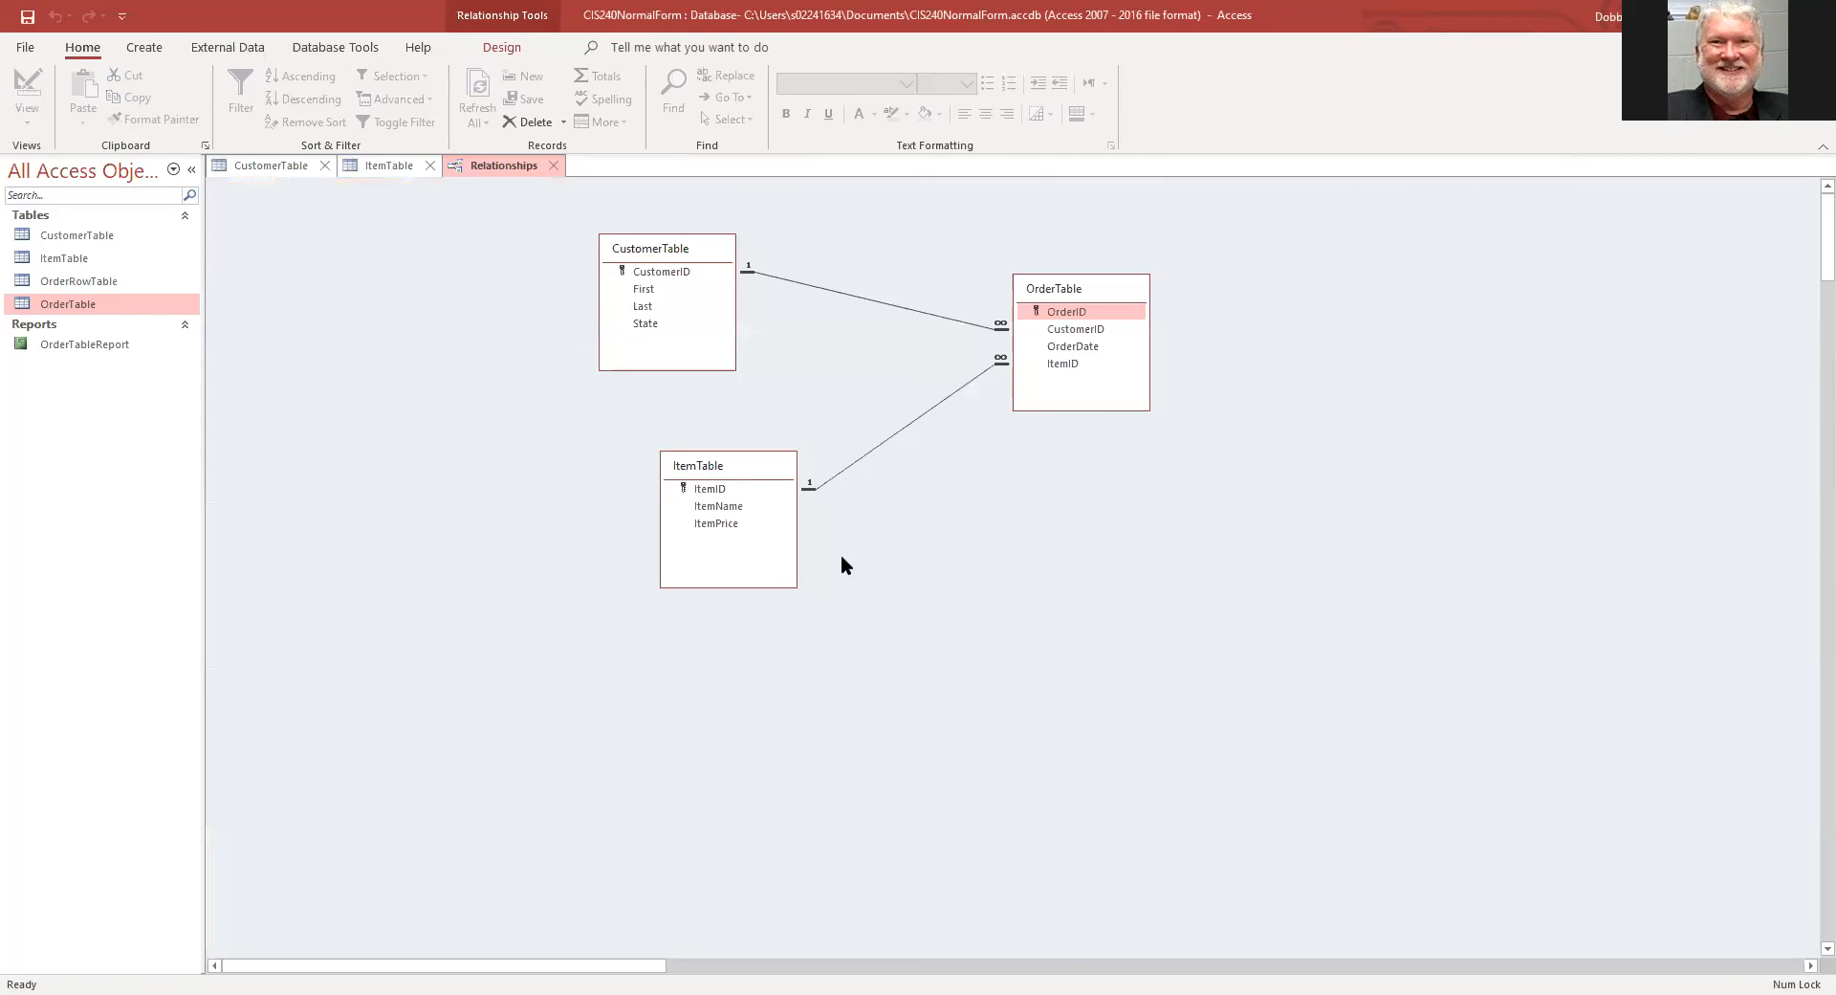
click(427, 166)
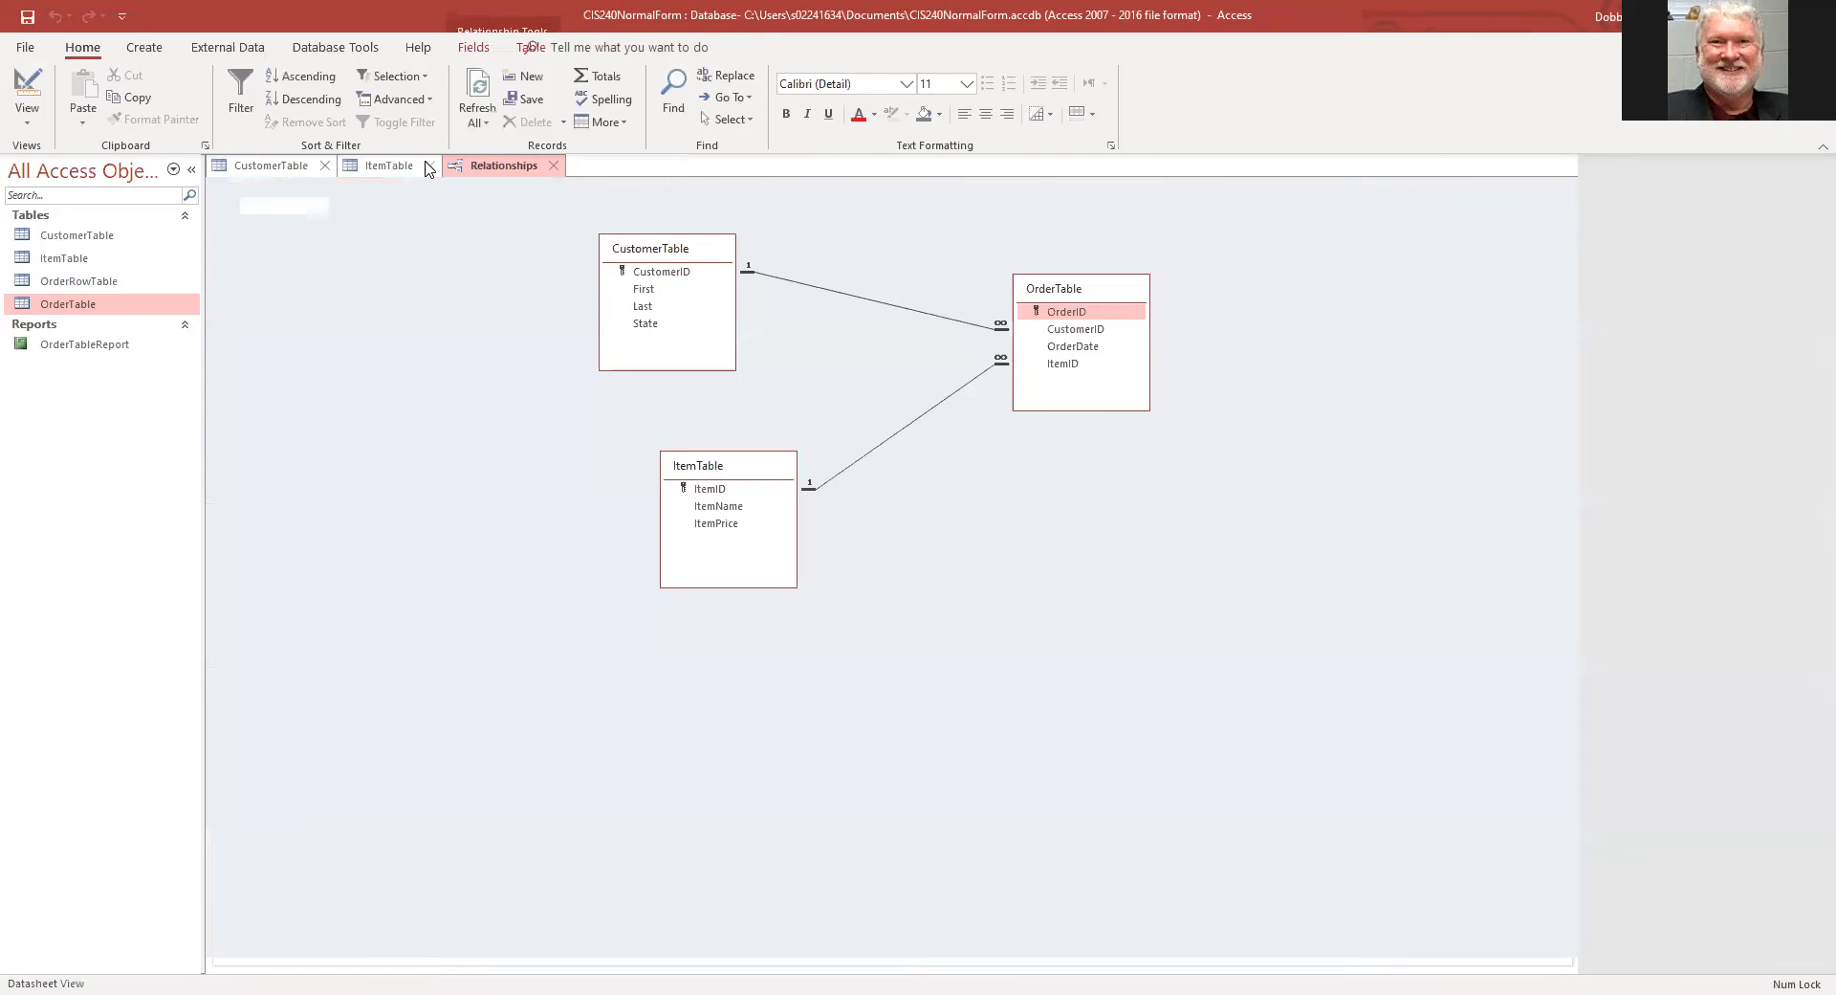
click(326, 165)
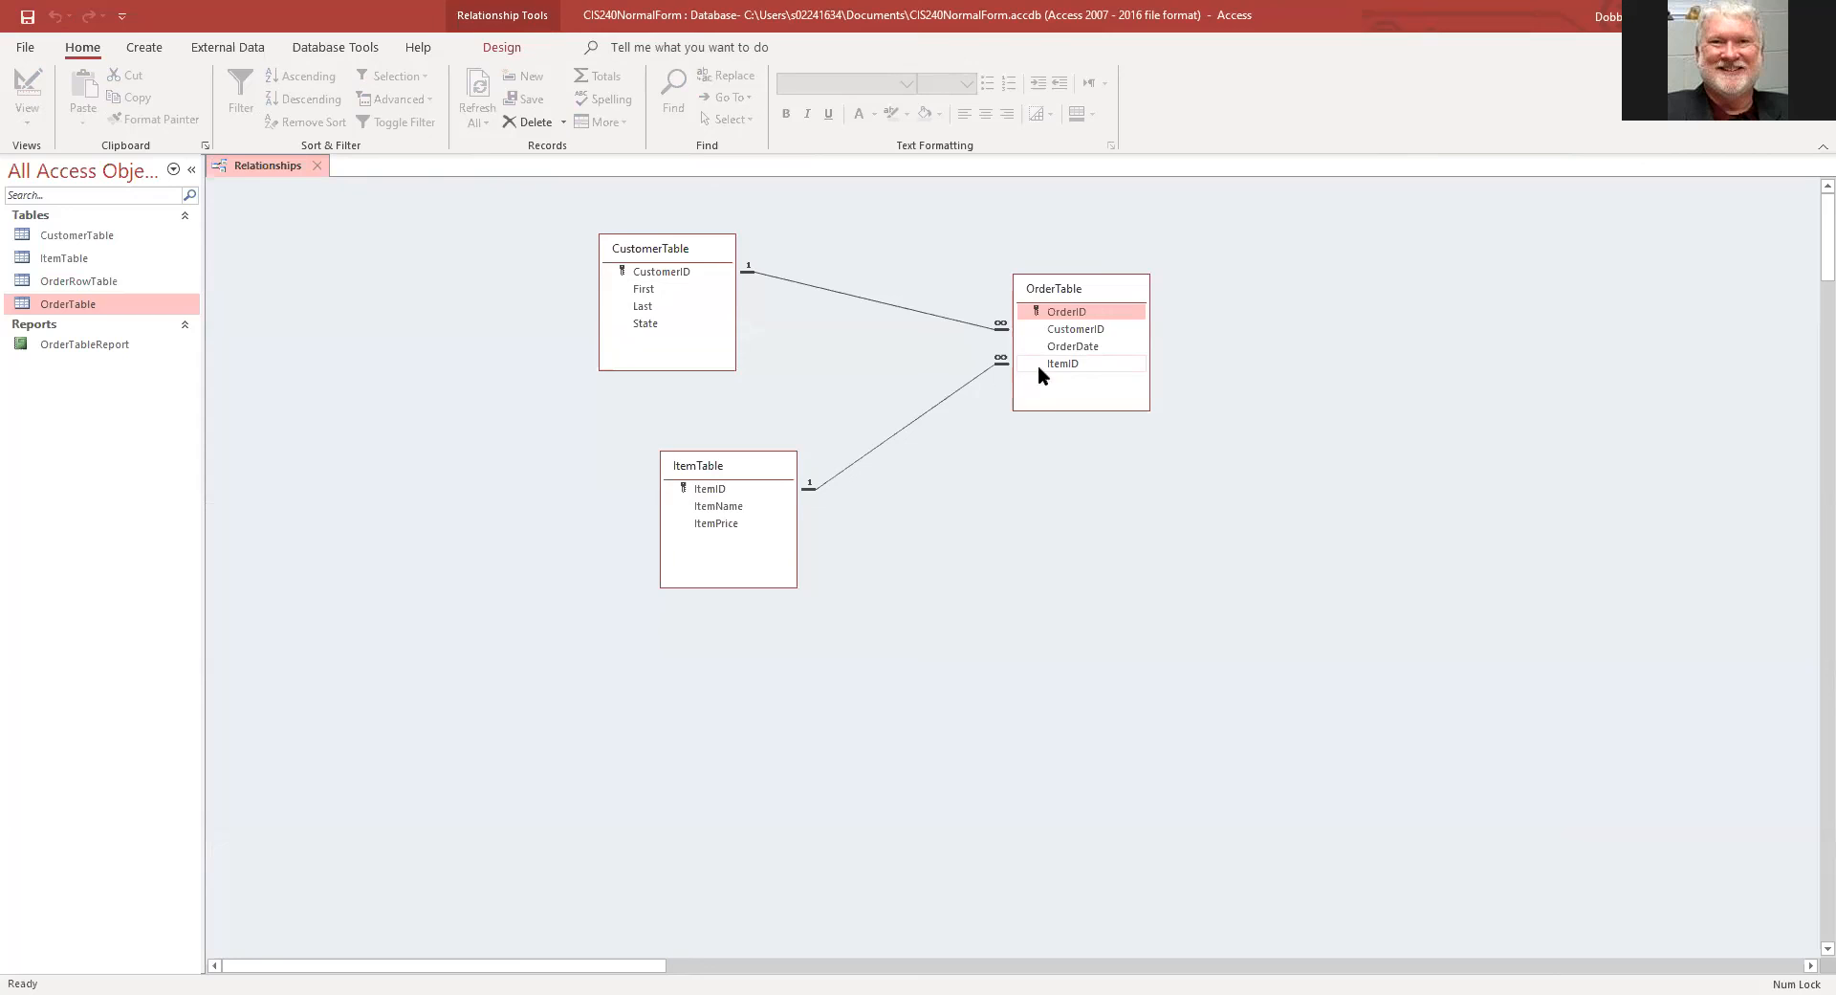
Step: Permanently delete the ItemID relationship between ItemTable and OrderTable in the relationships diagram
click(934, 406)
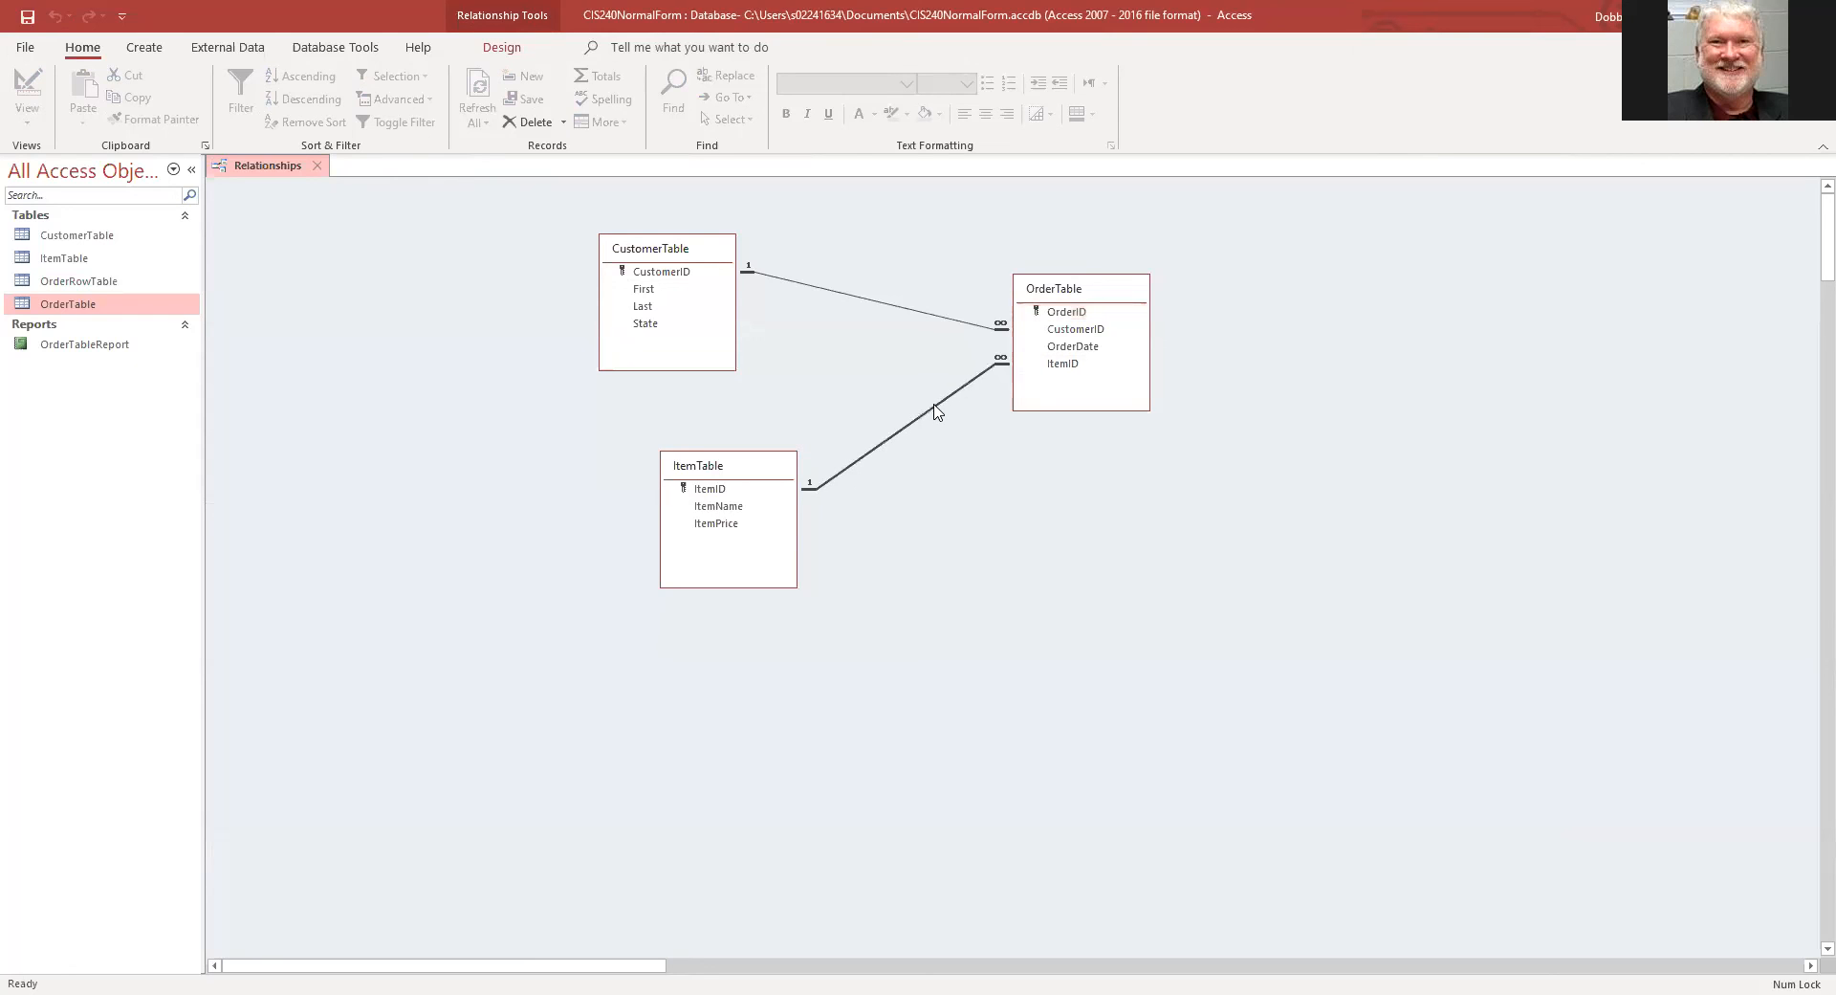
key(Delete)
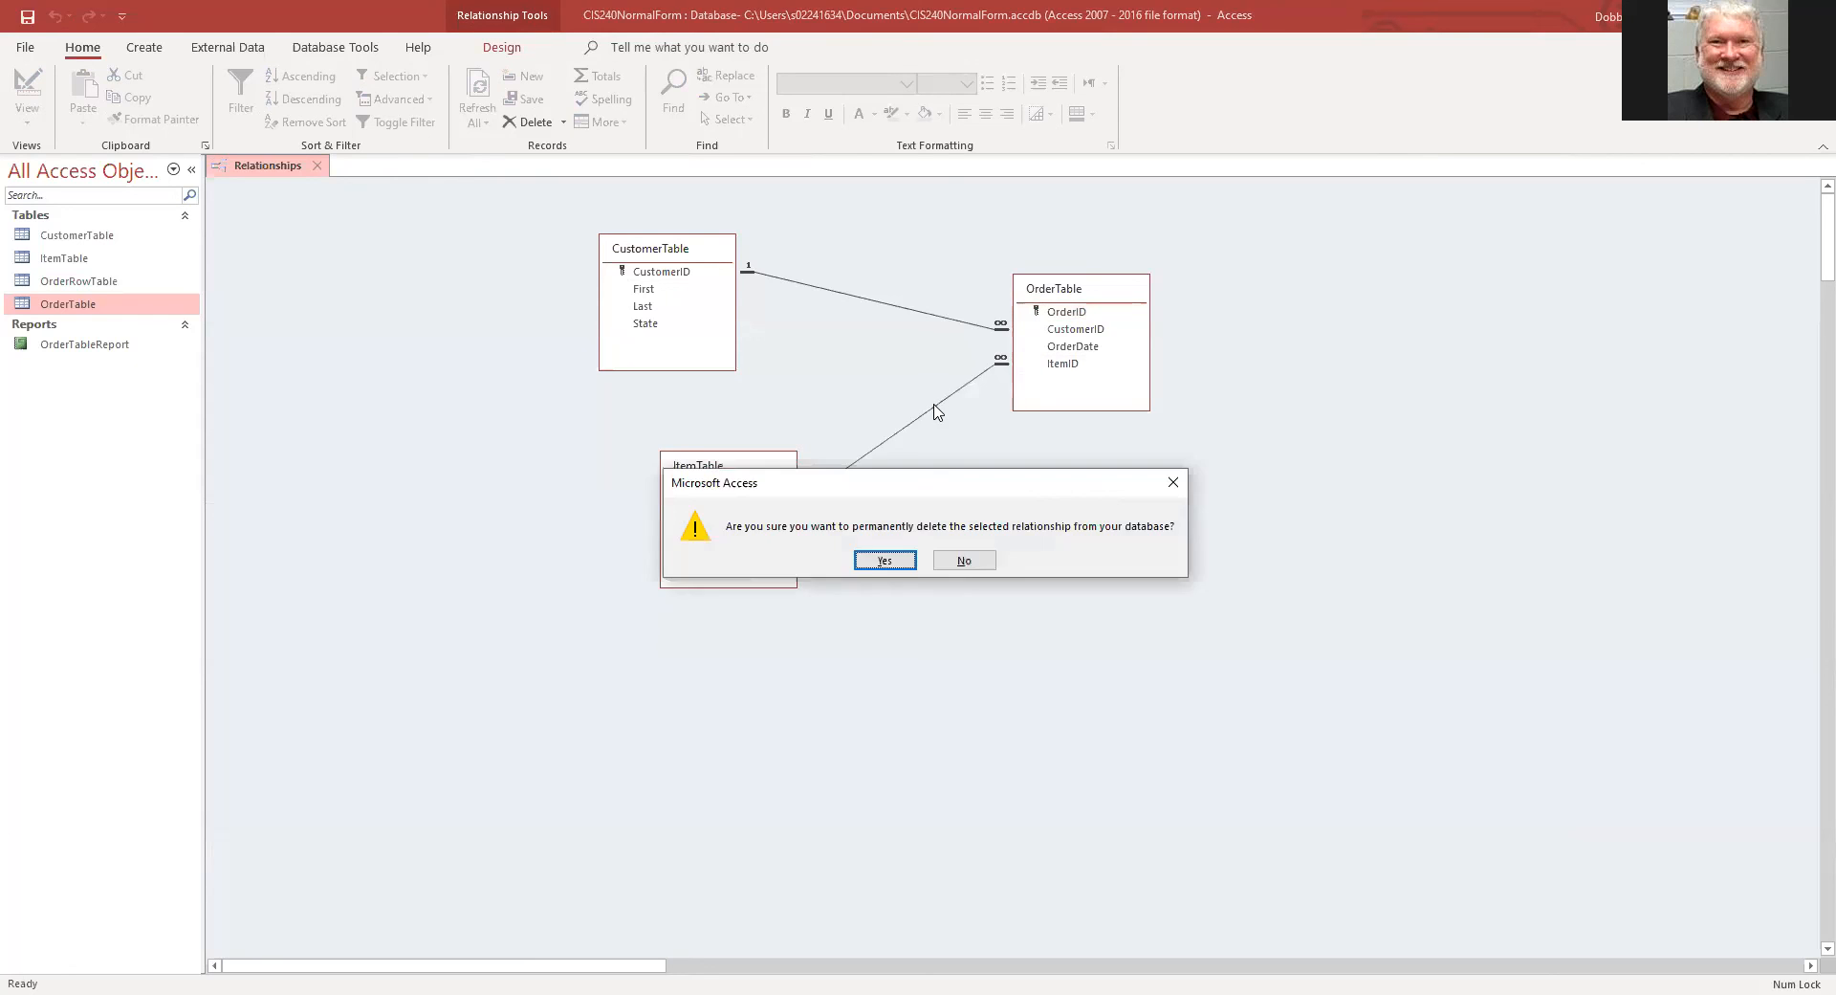
click(886, 561)
click(744, 471)
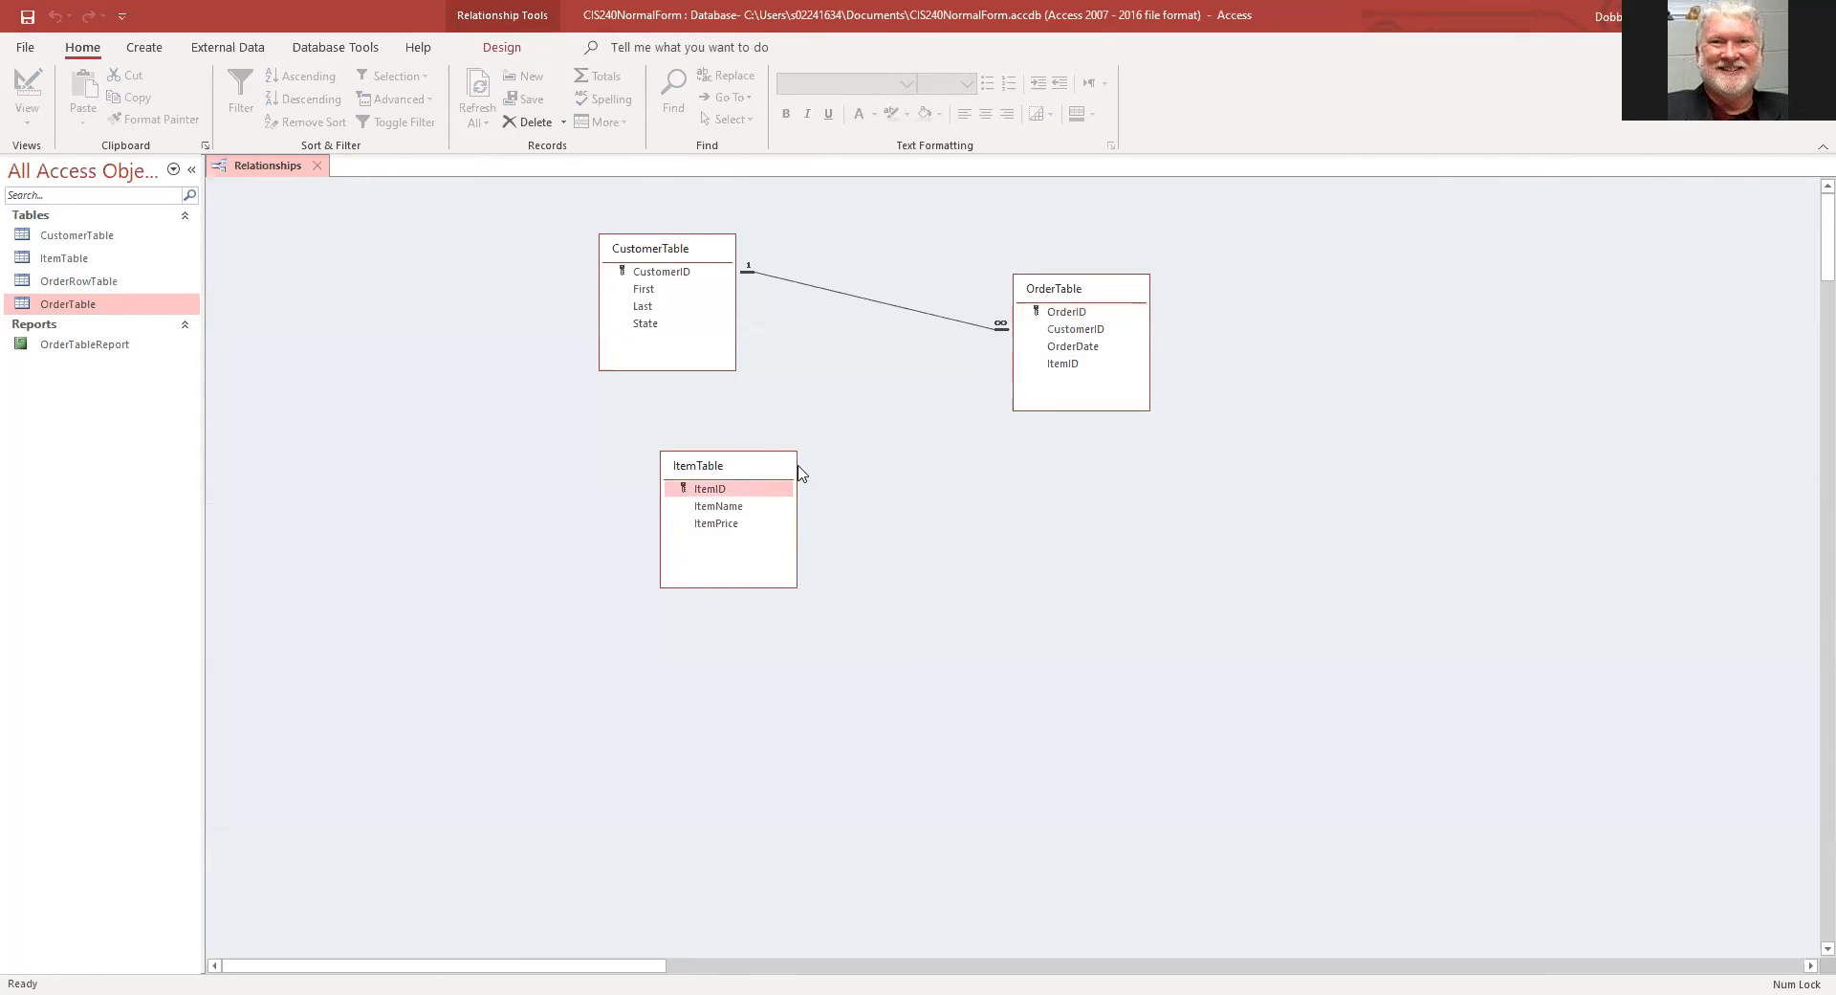
Step: Move ItemTable below OrderTable in the relationships diagram and add OrderRowTable to the right of OrderTable
drag(794, 469, 1162, 575)
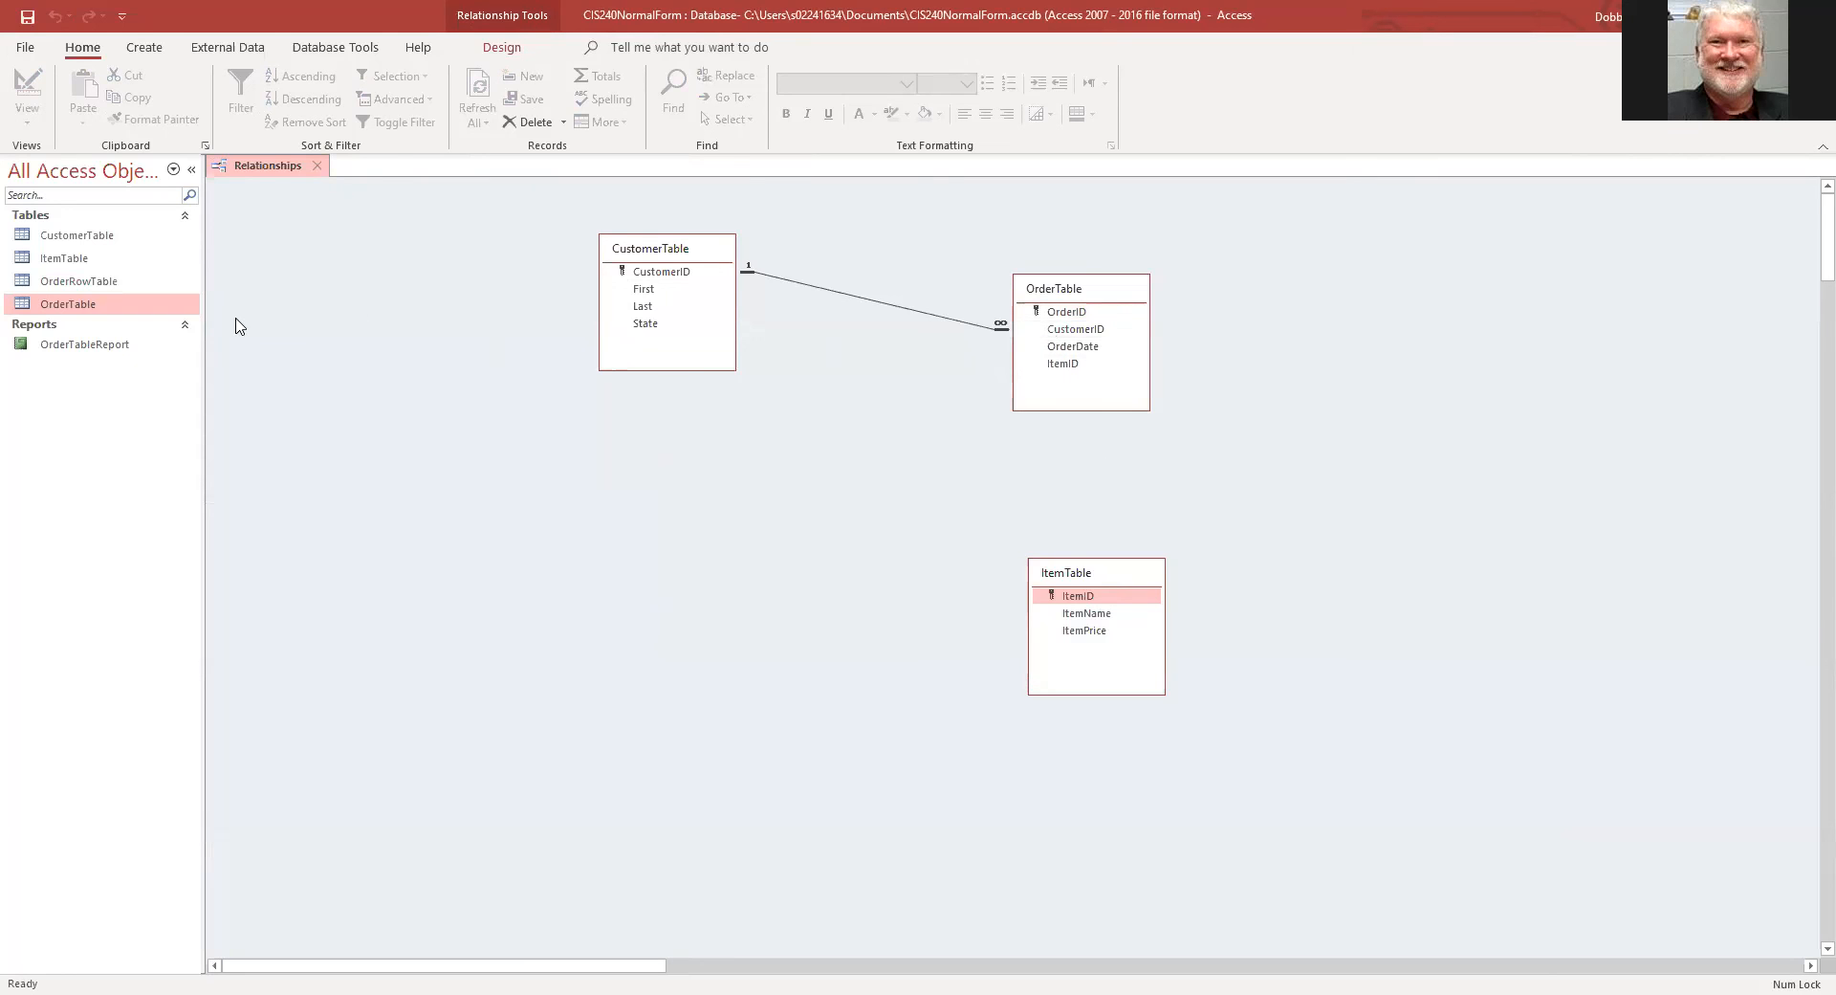
drag(31, 278, 893, 351)
drag(1300, 382, 1368, 381)
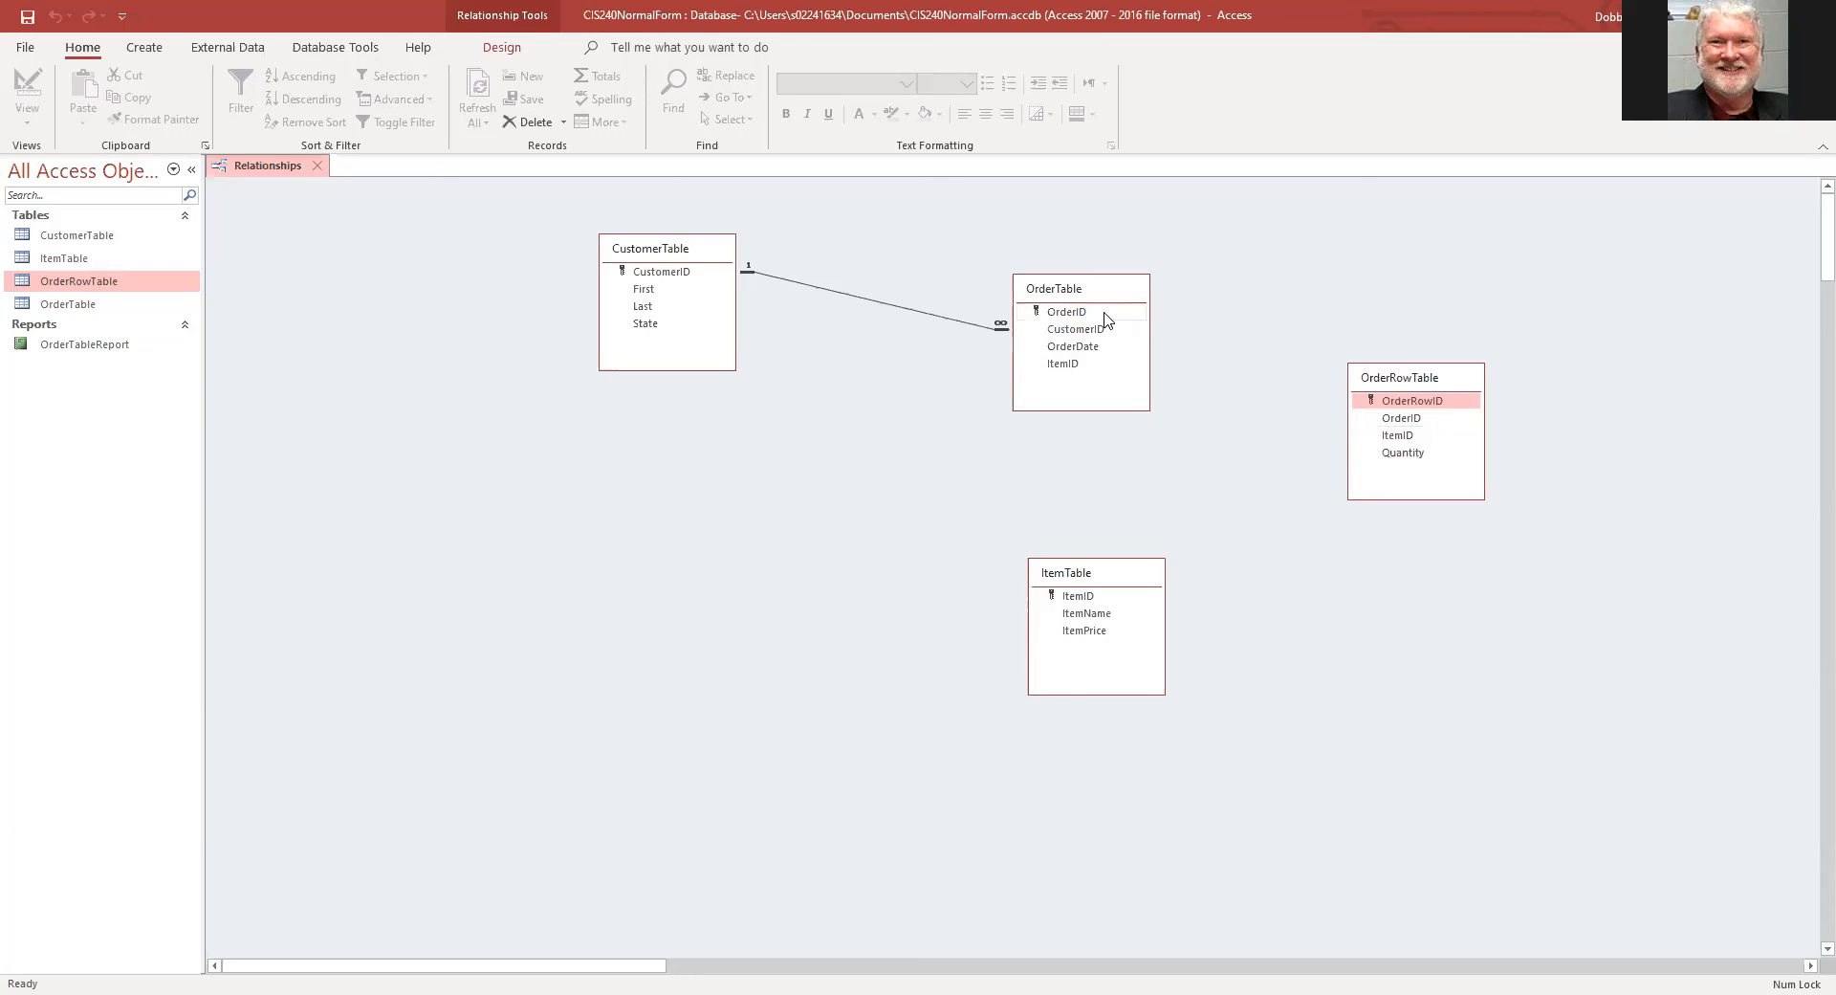
Step: Create a one-to-many relationship from OrderID in OrderTable to OrderID in OrderRowTable with referential integrity enforced
drag(1086, 313, 1397, 421)
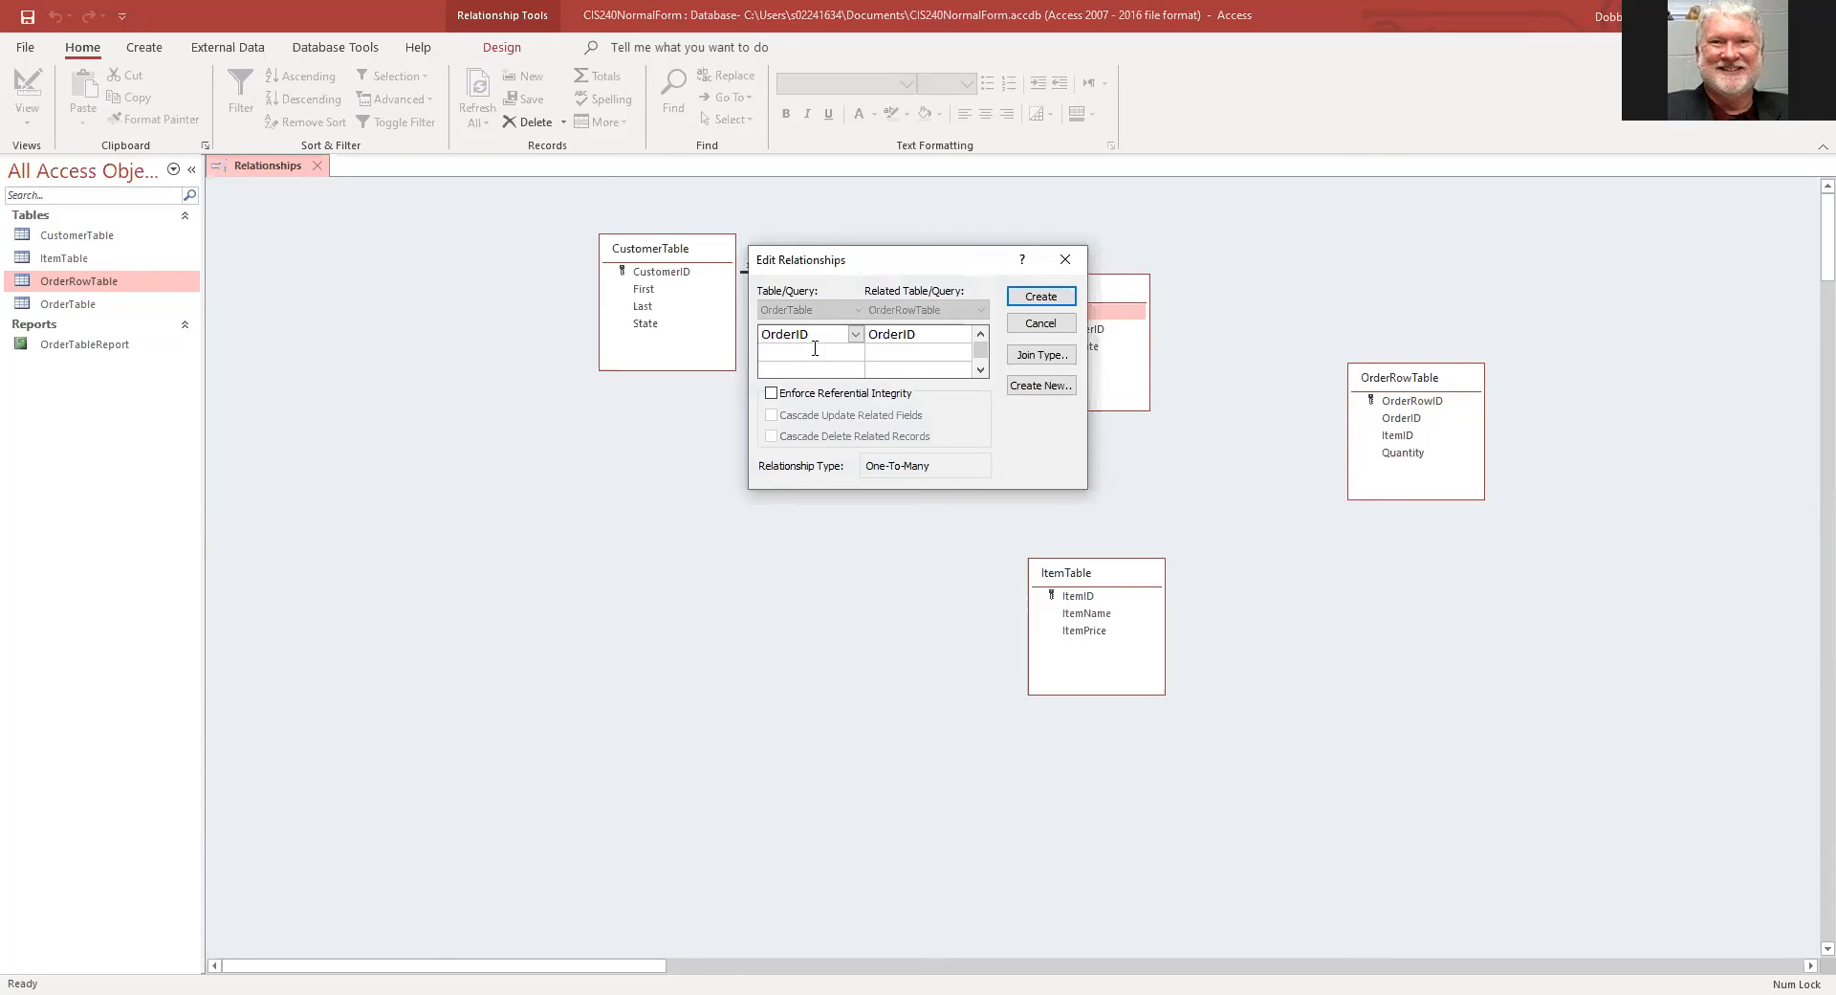
click(771, 393)
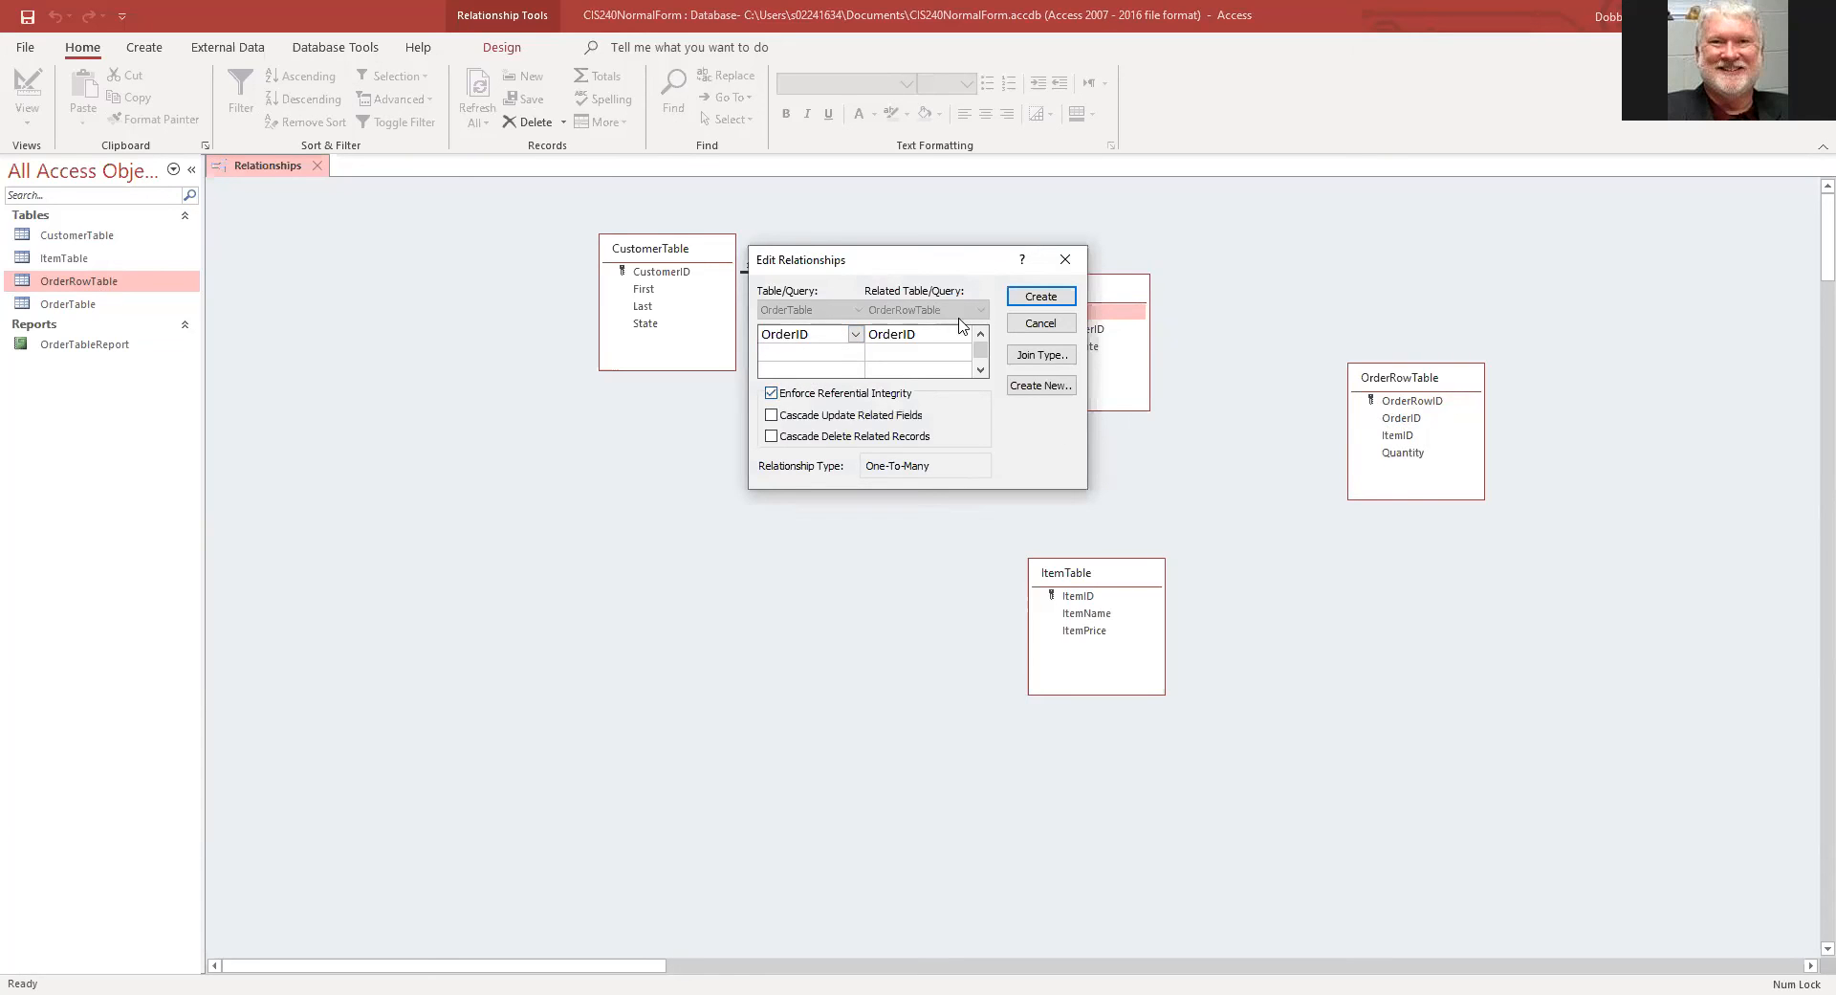
click(1039, 297)
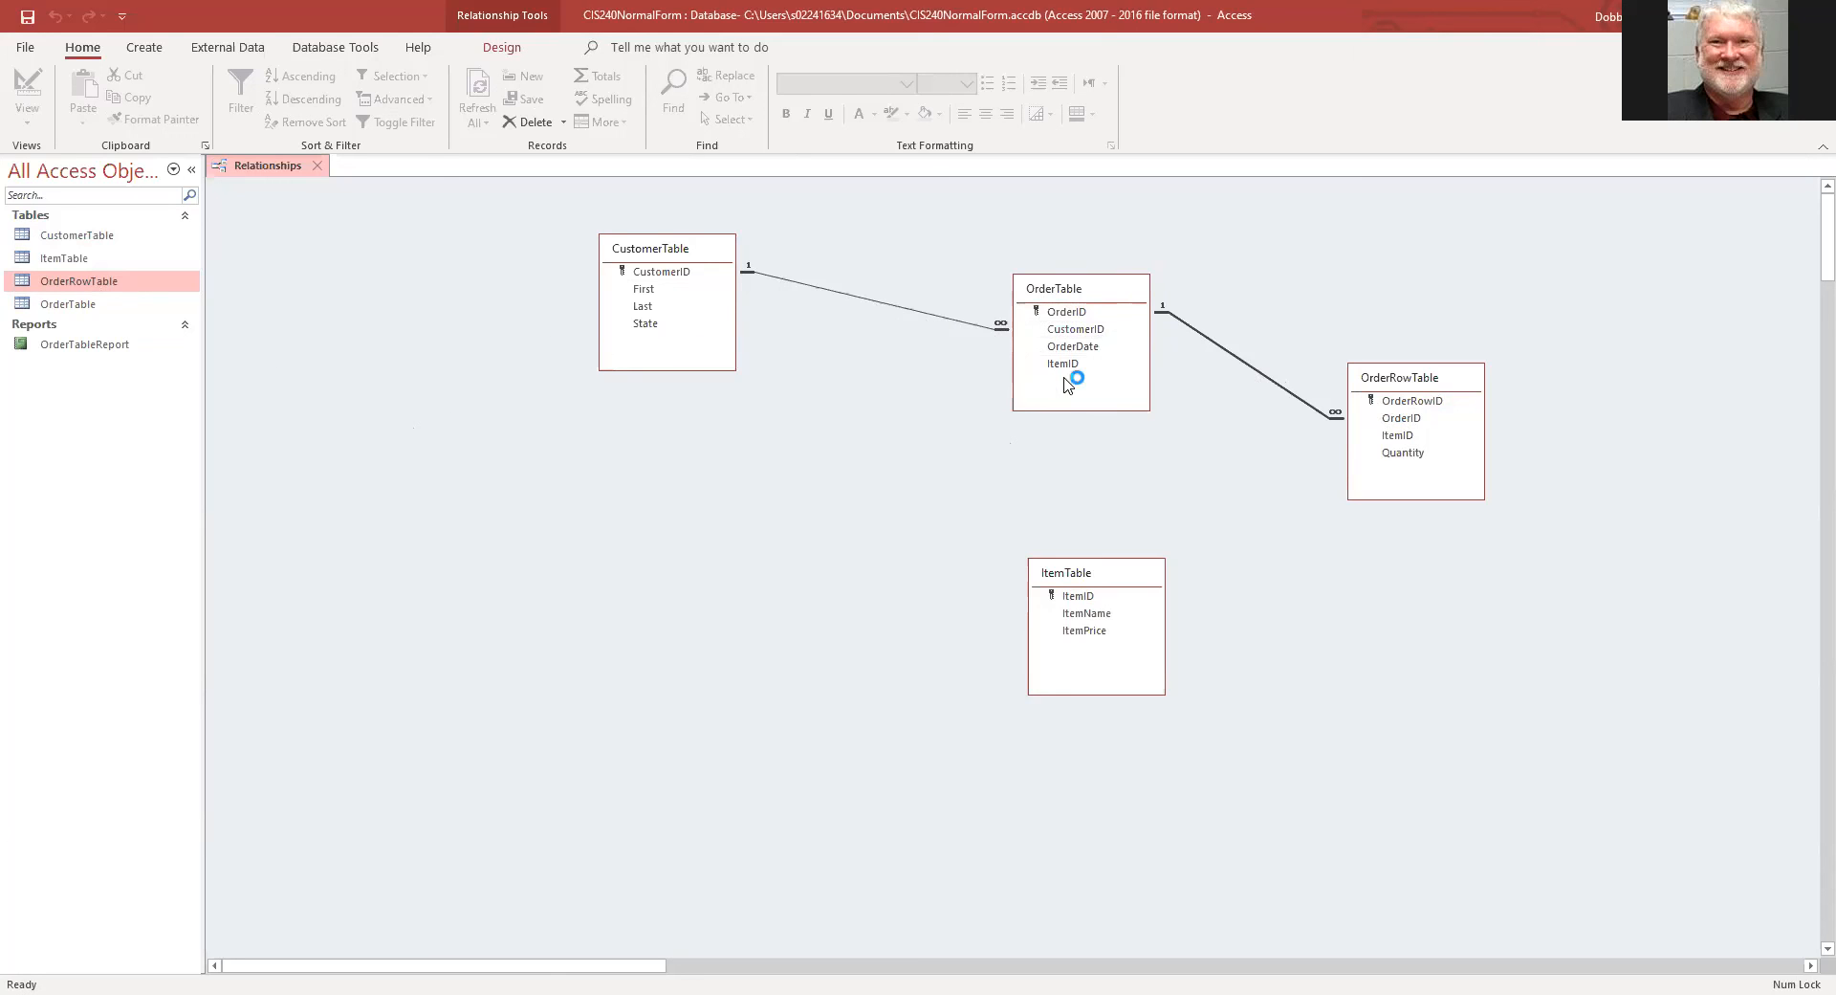
Step: Permanently delete the ItemID field and its indexes from the design of OrderTable
click(54, 308)
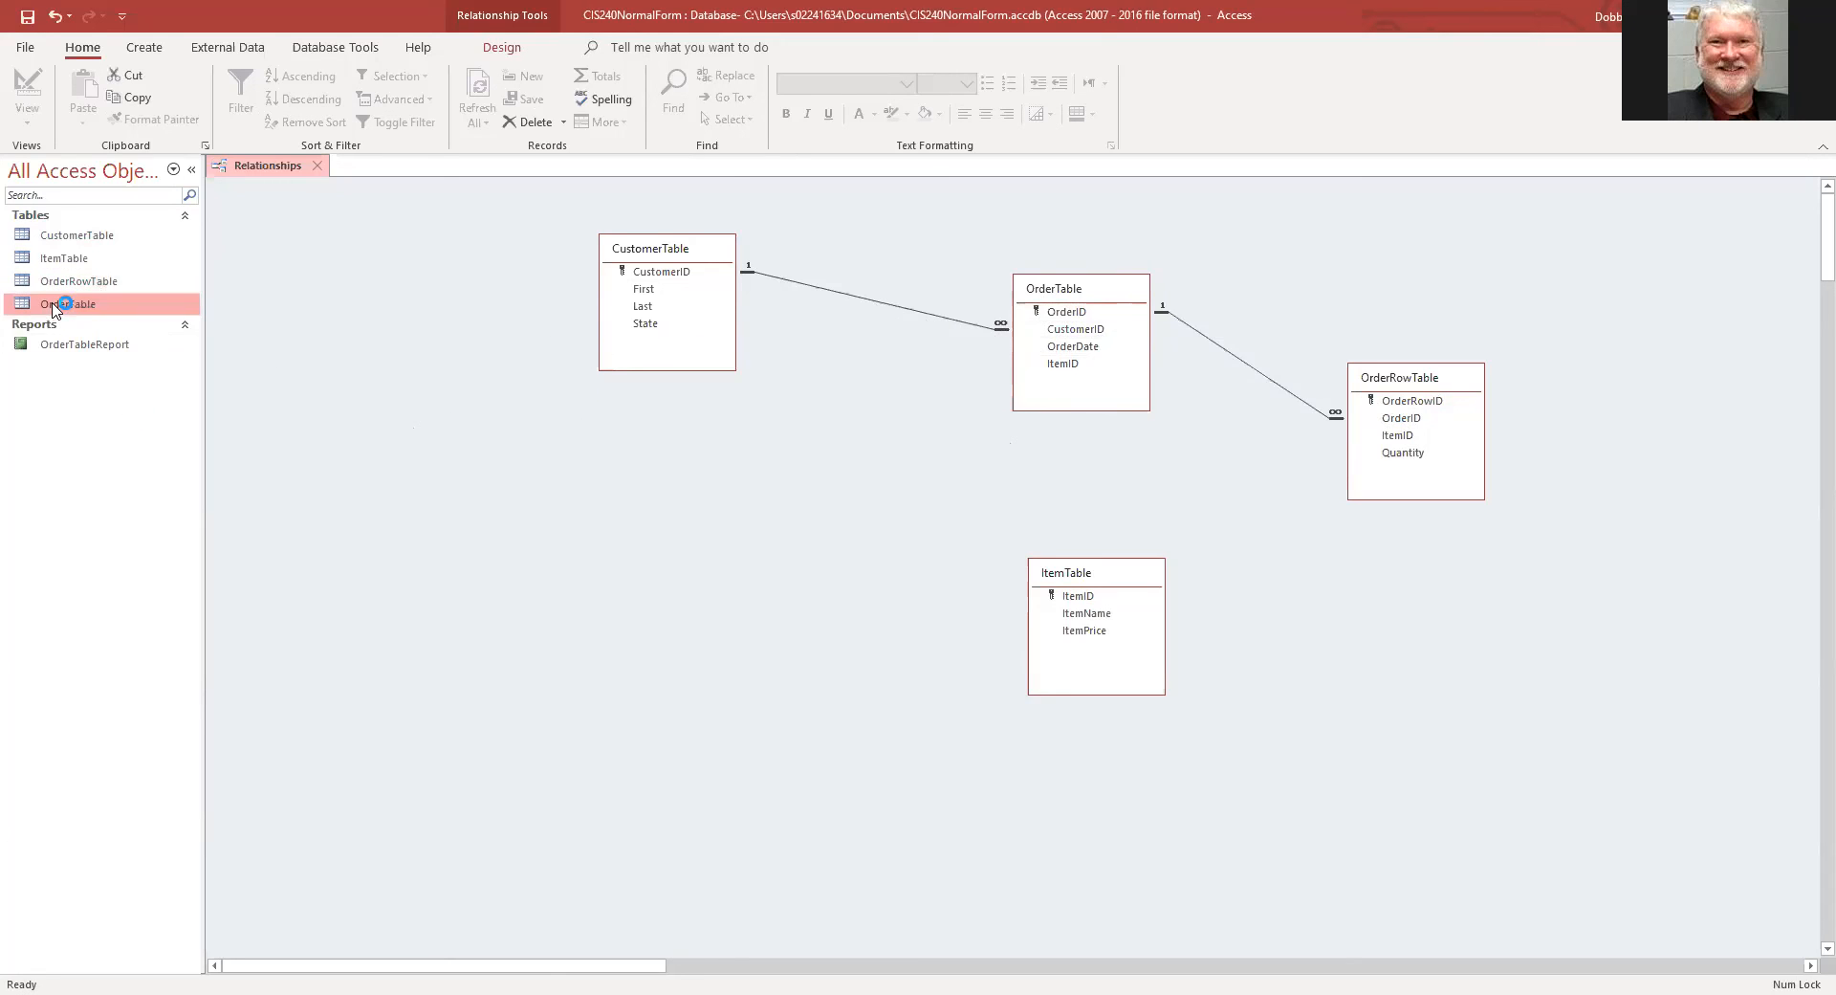
double_click(54, 306)
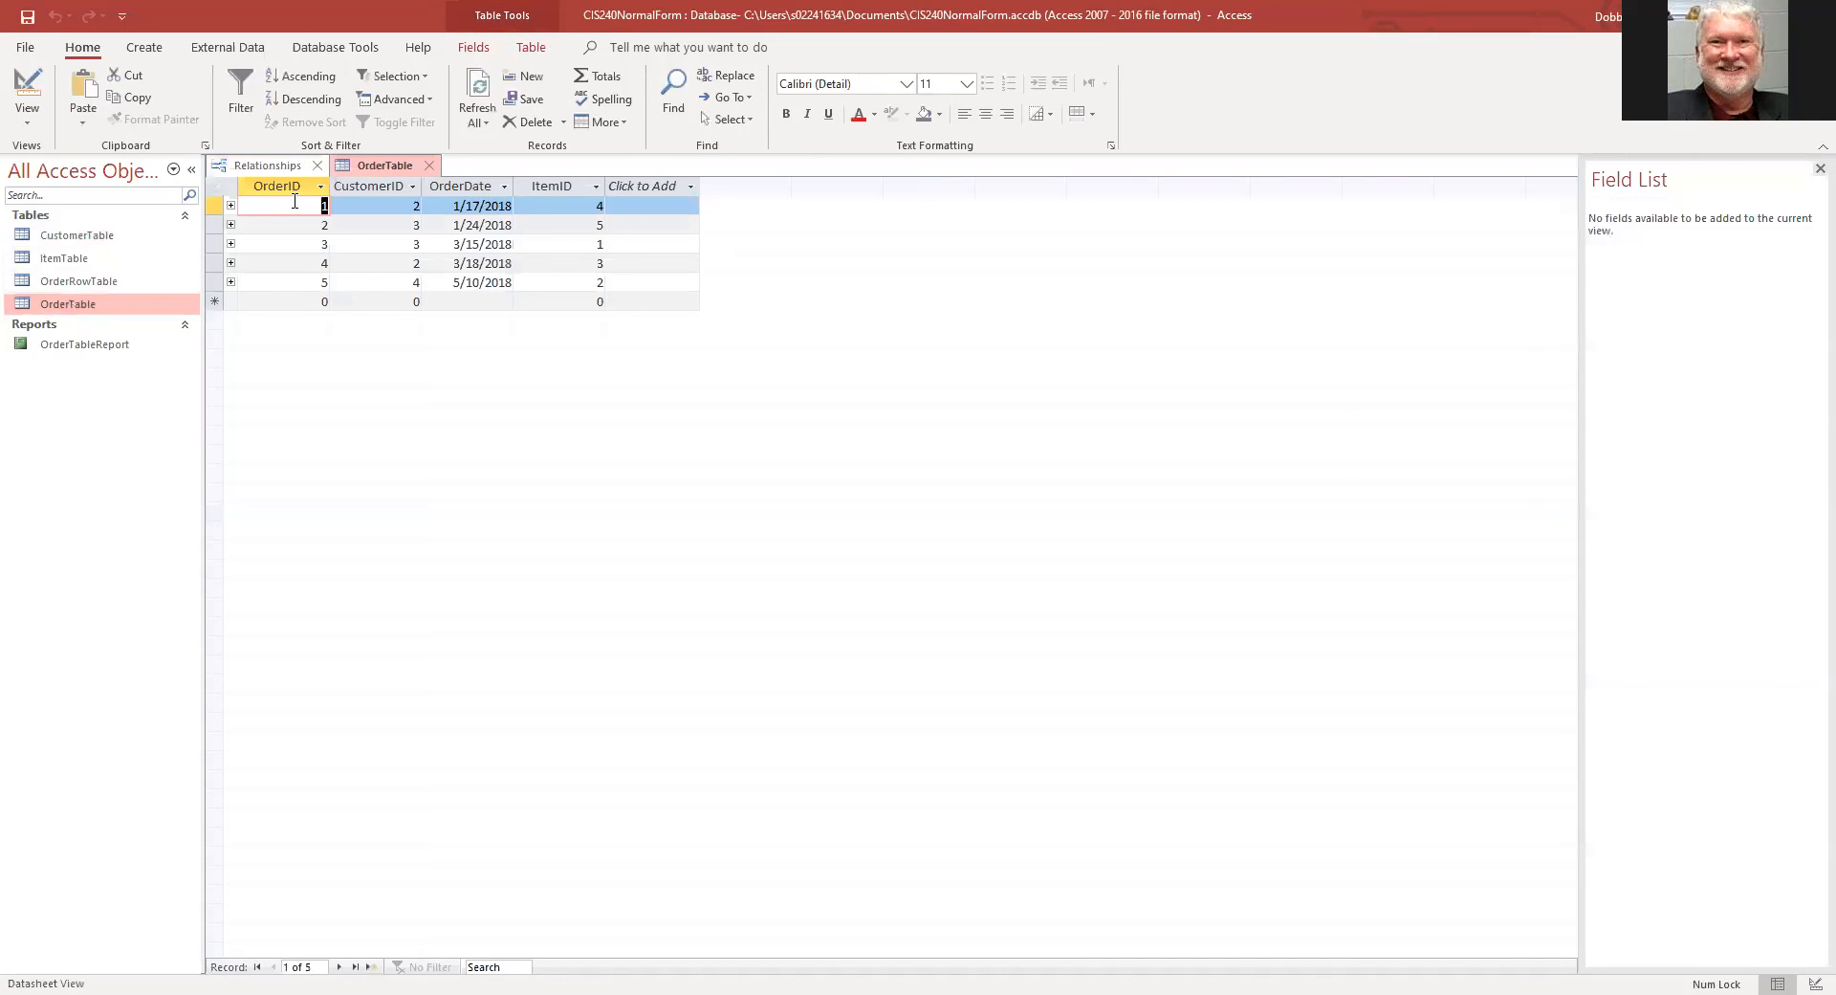
click(27, 88)
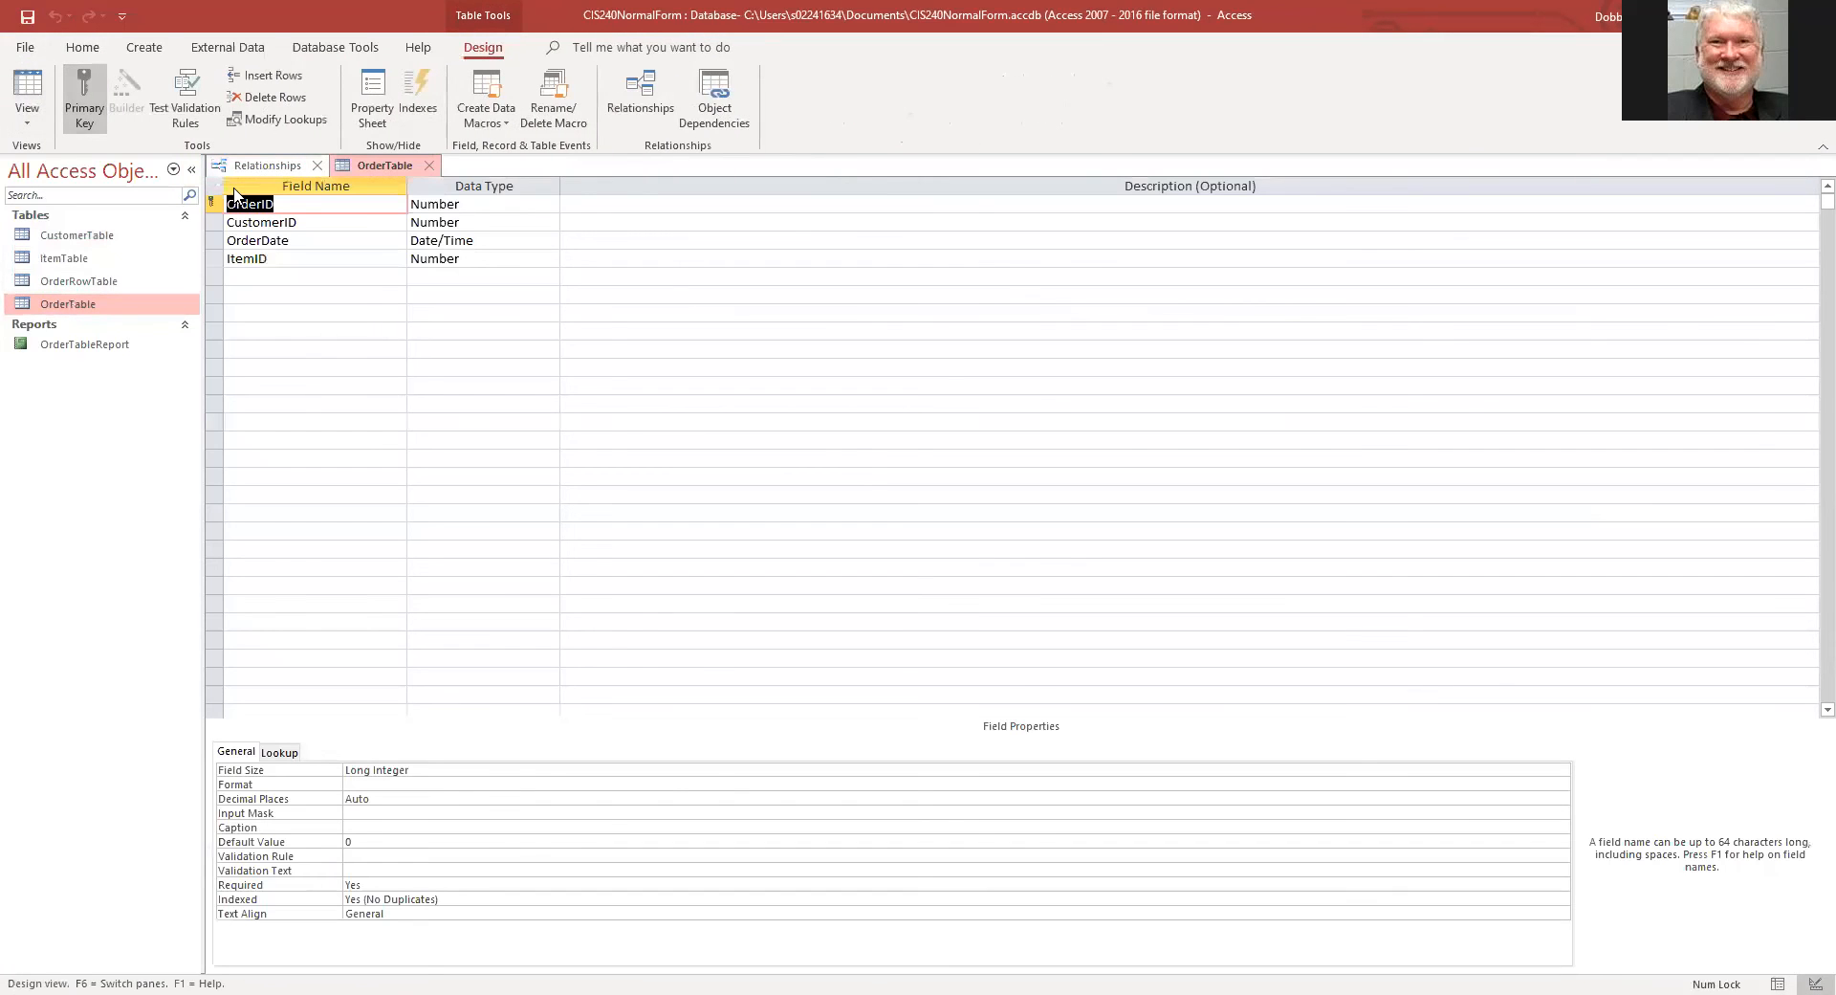
click(214, 258)
right_click(215, 259)
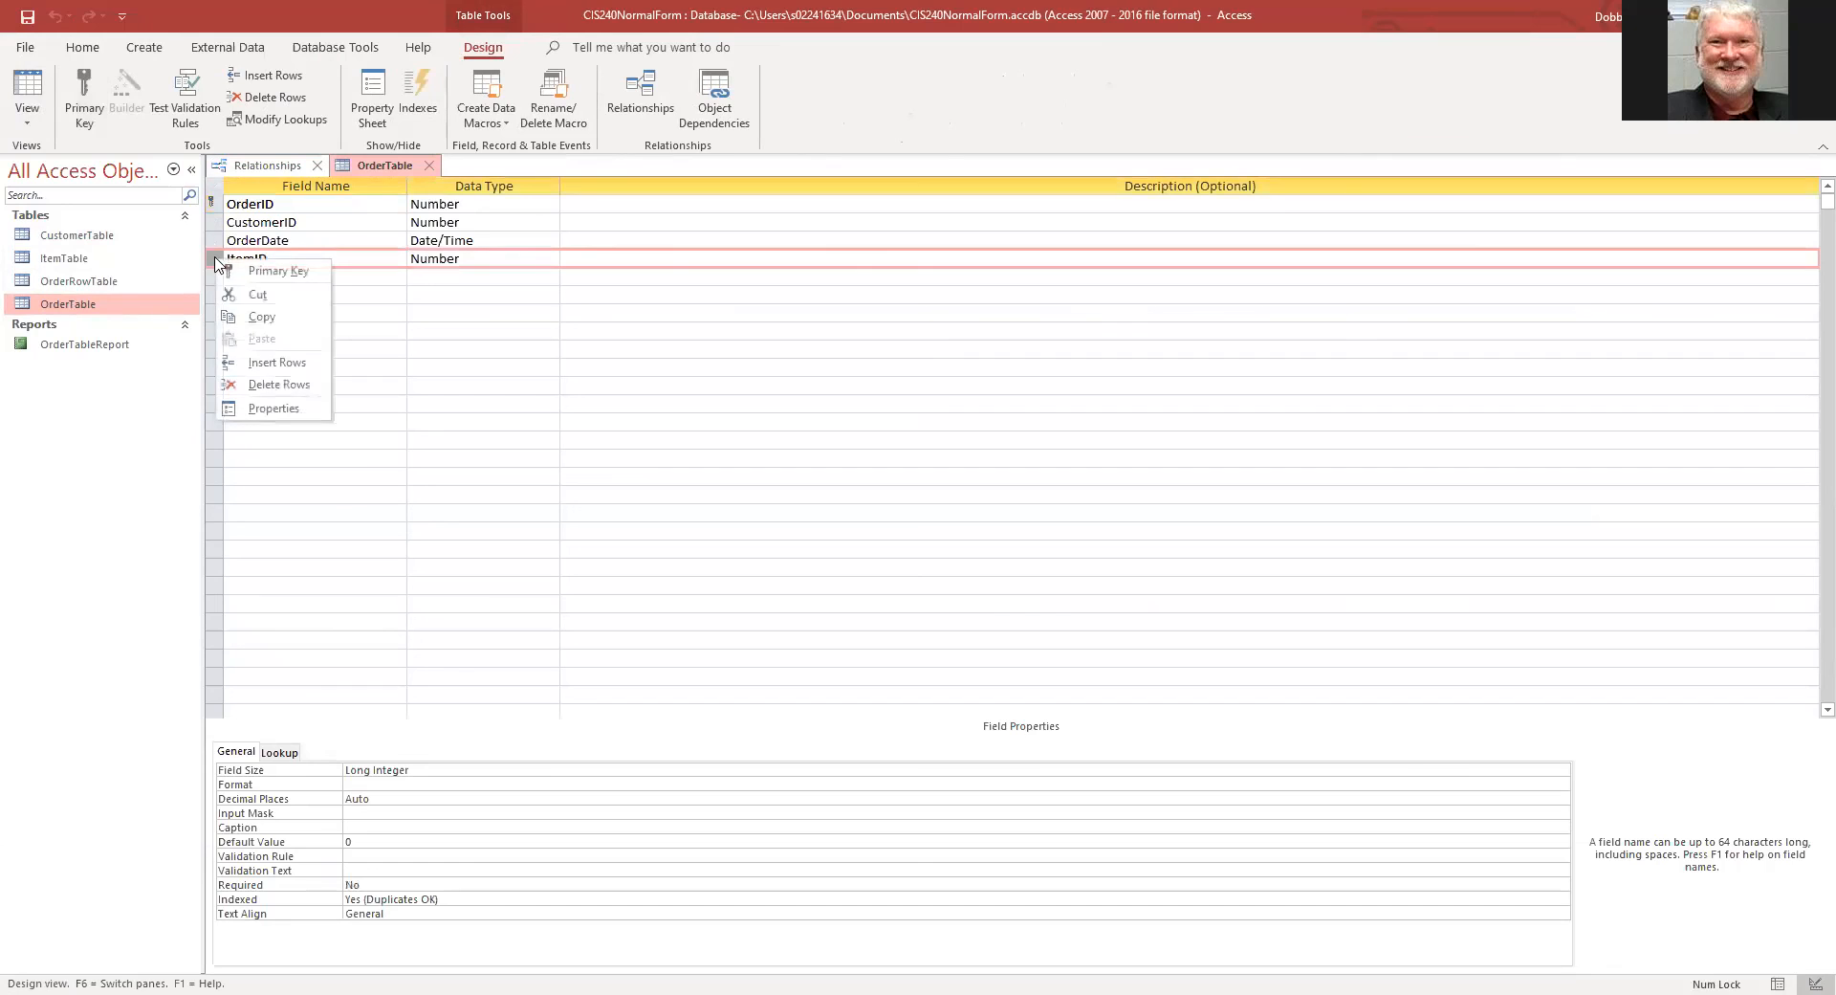
click(278, 384)
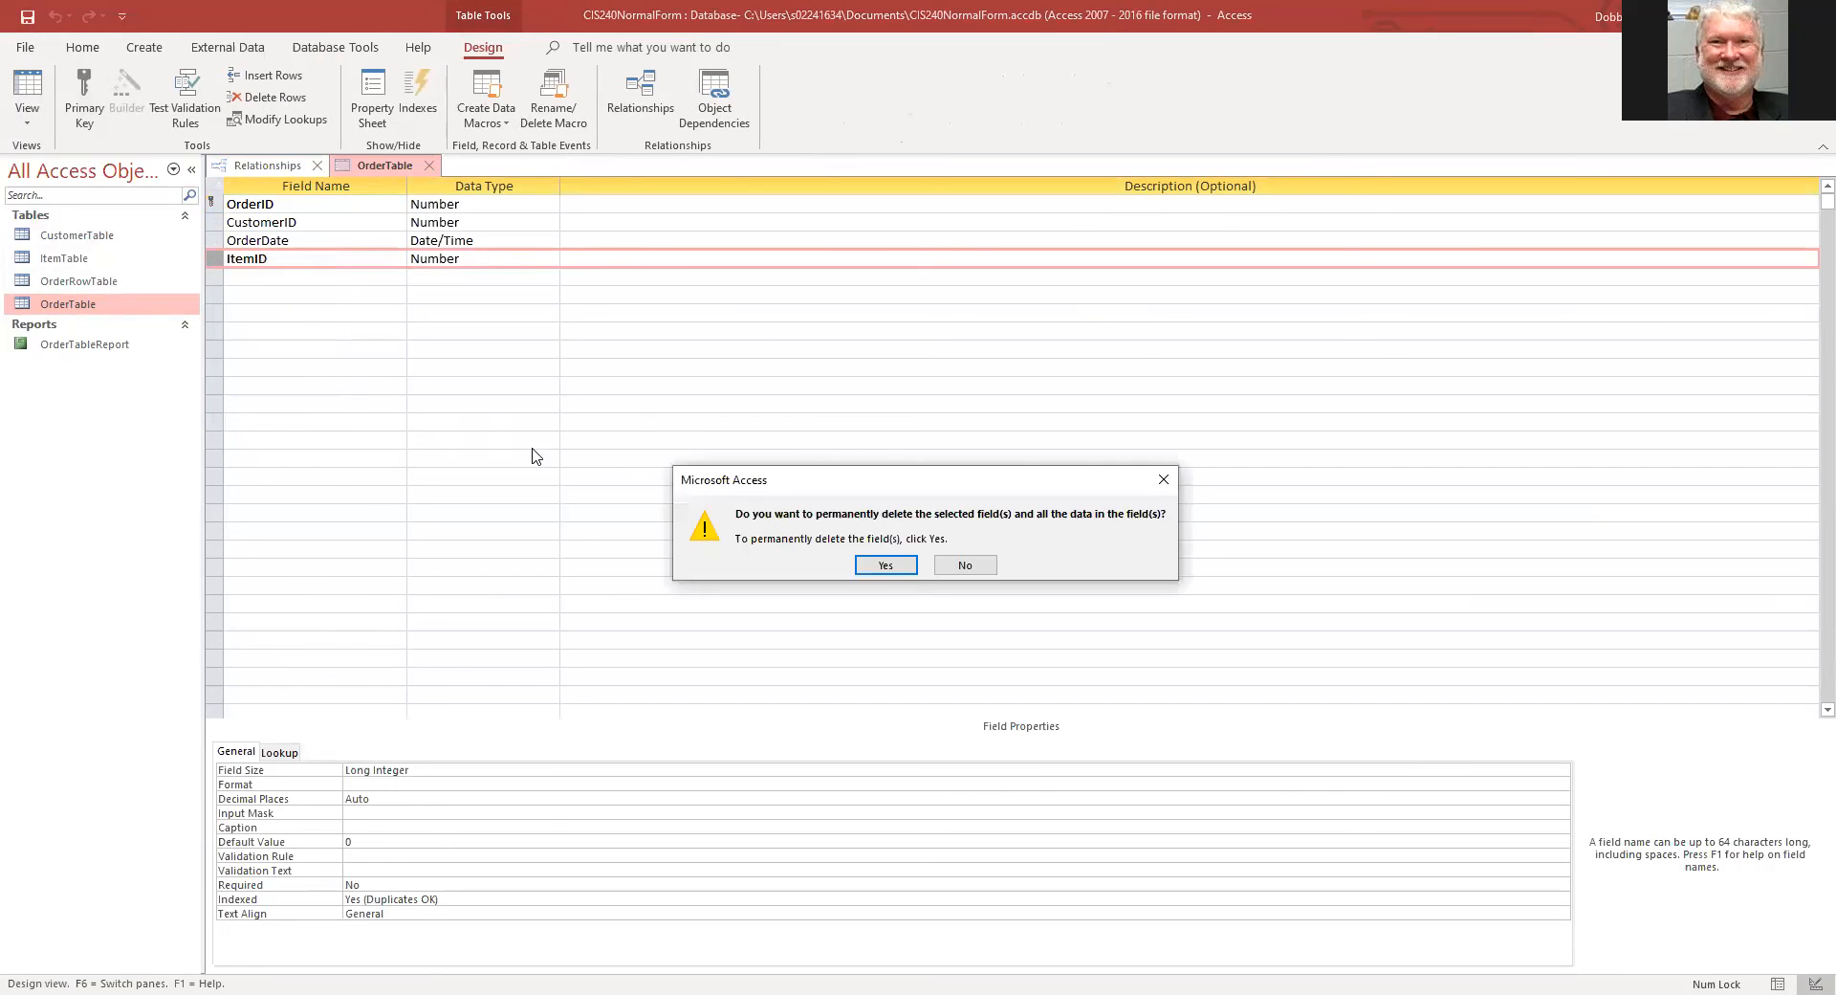
click(886, 566)
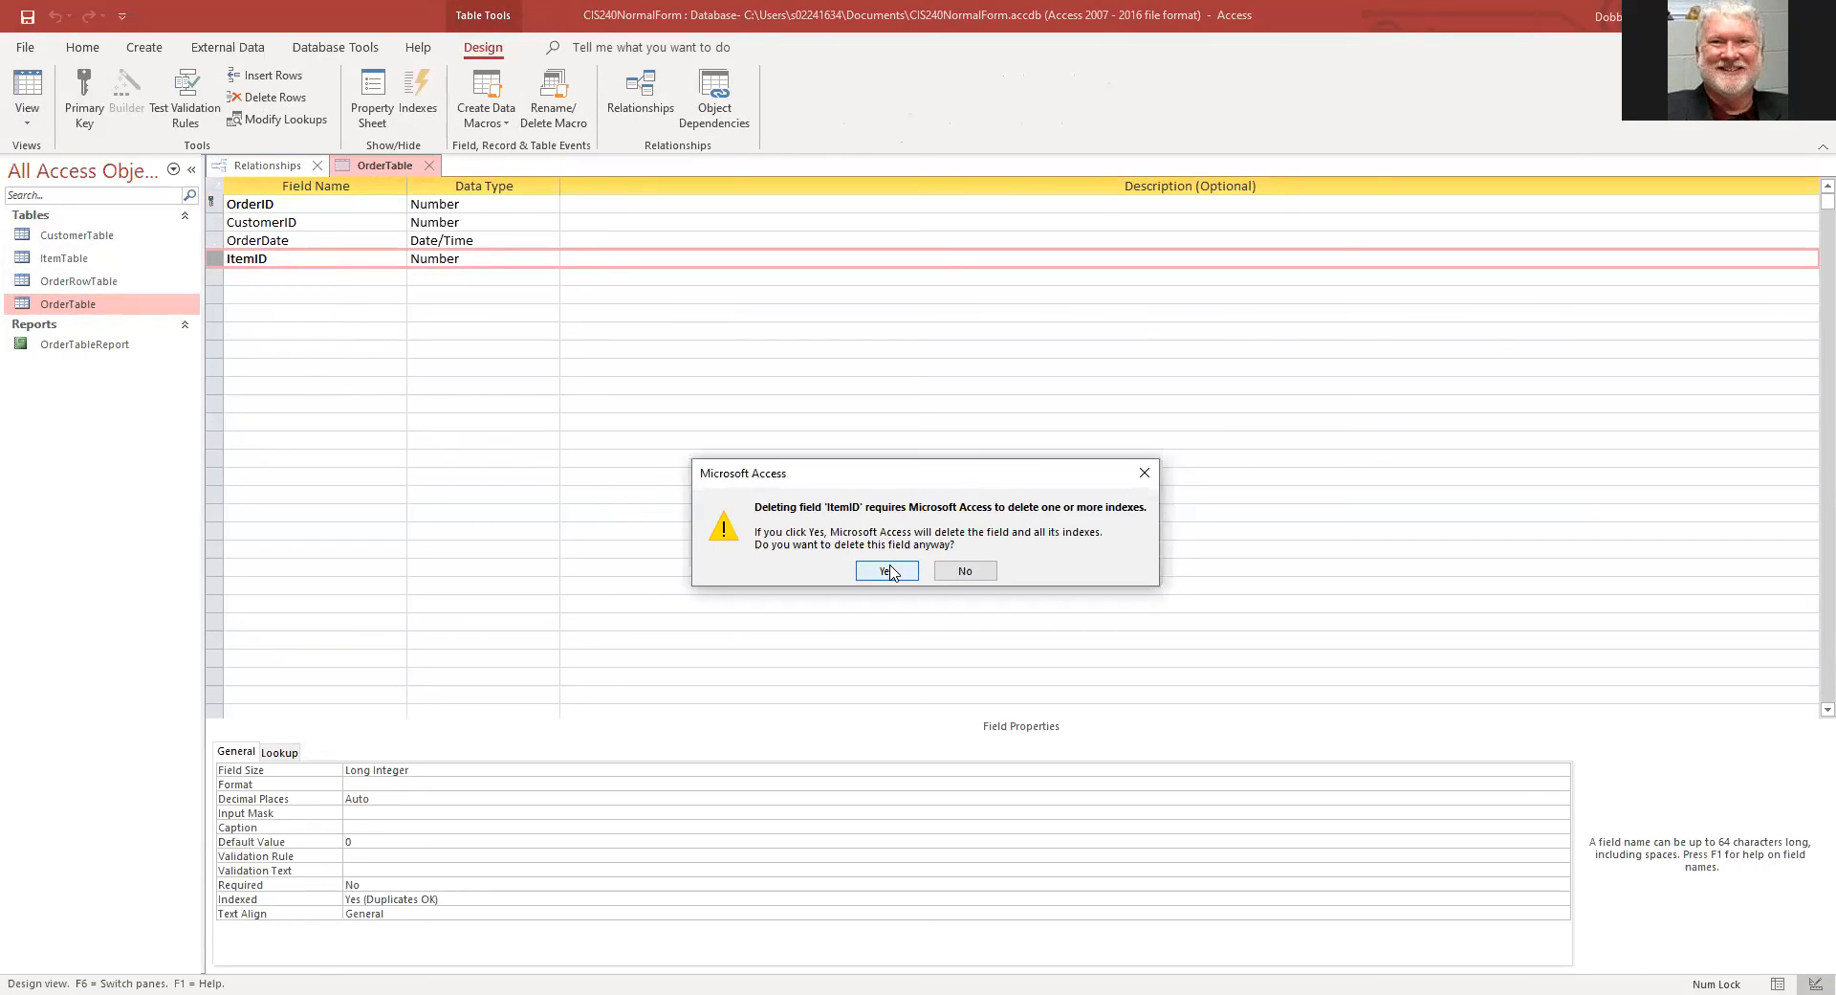
click(889, 571)
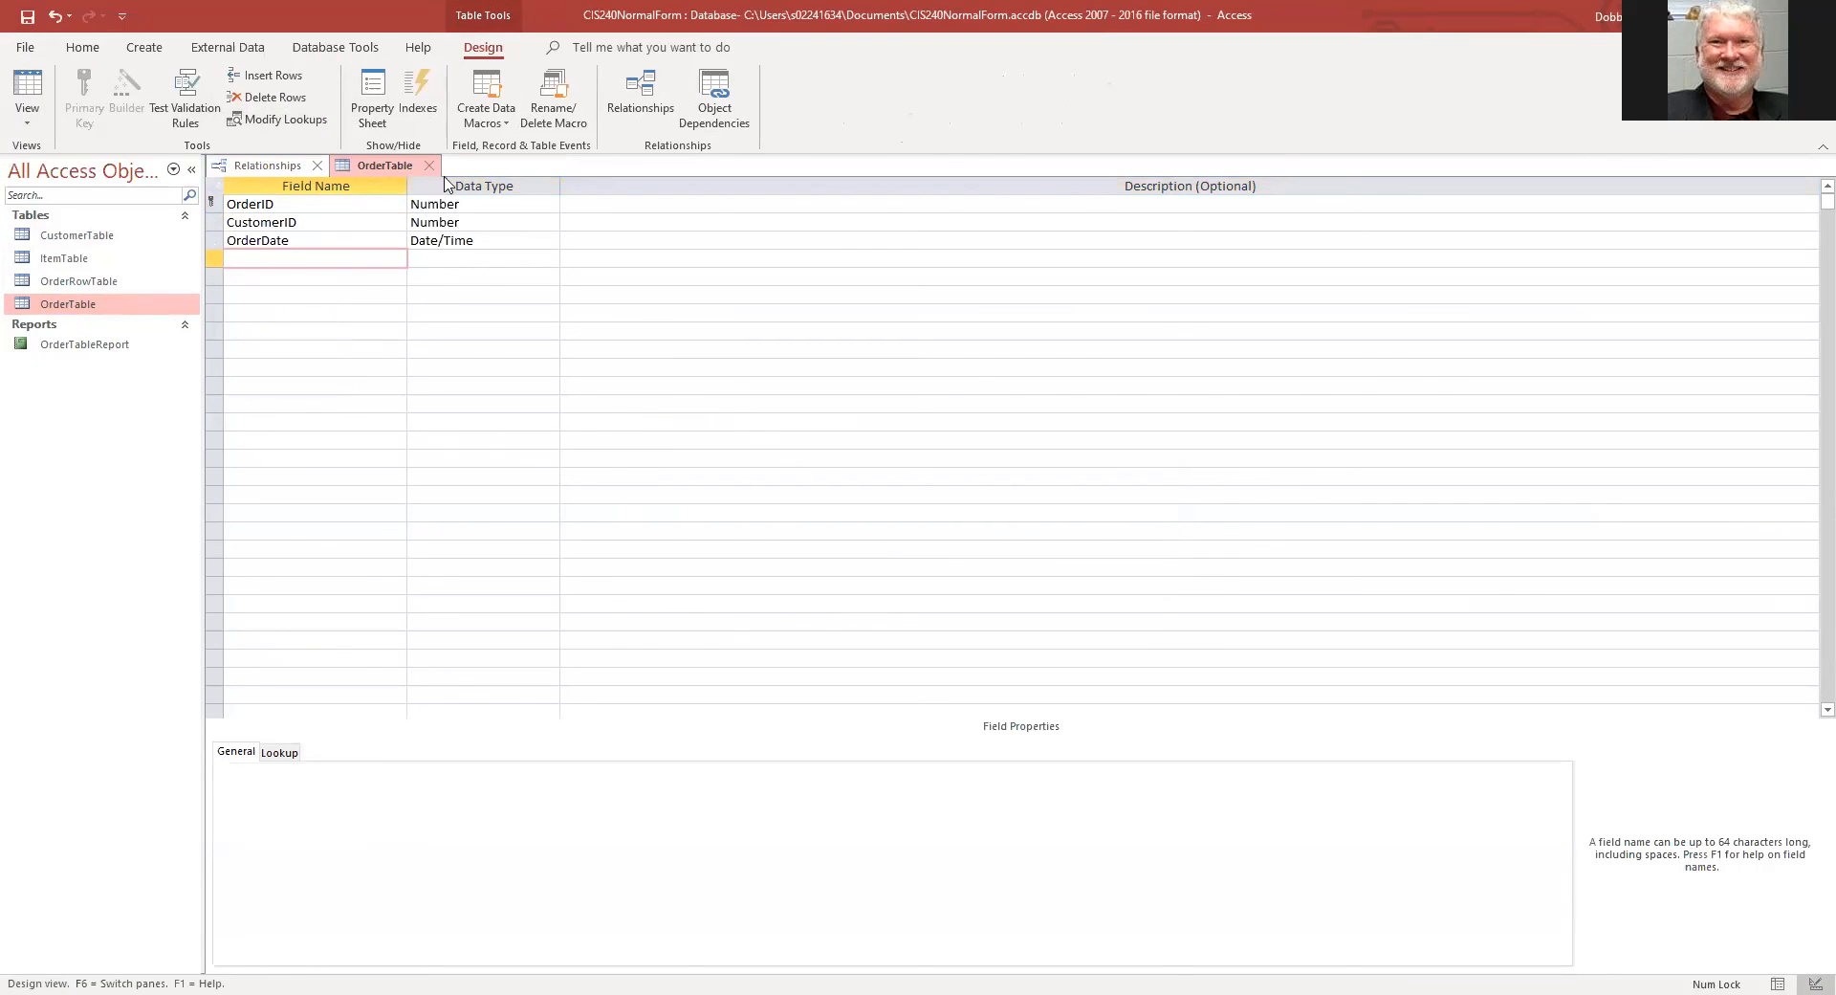
Step: Save the OrderTable design, show its datasheet, and close the table to return to the relationships diagram
click(27, 88)
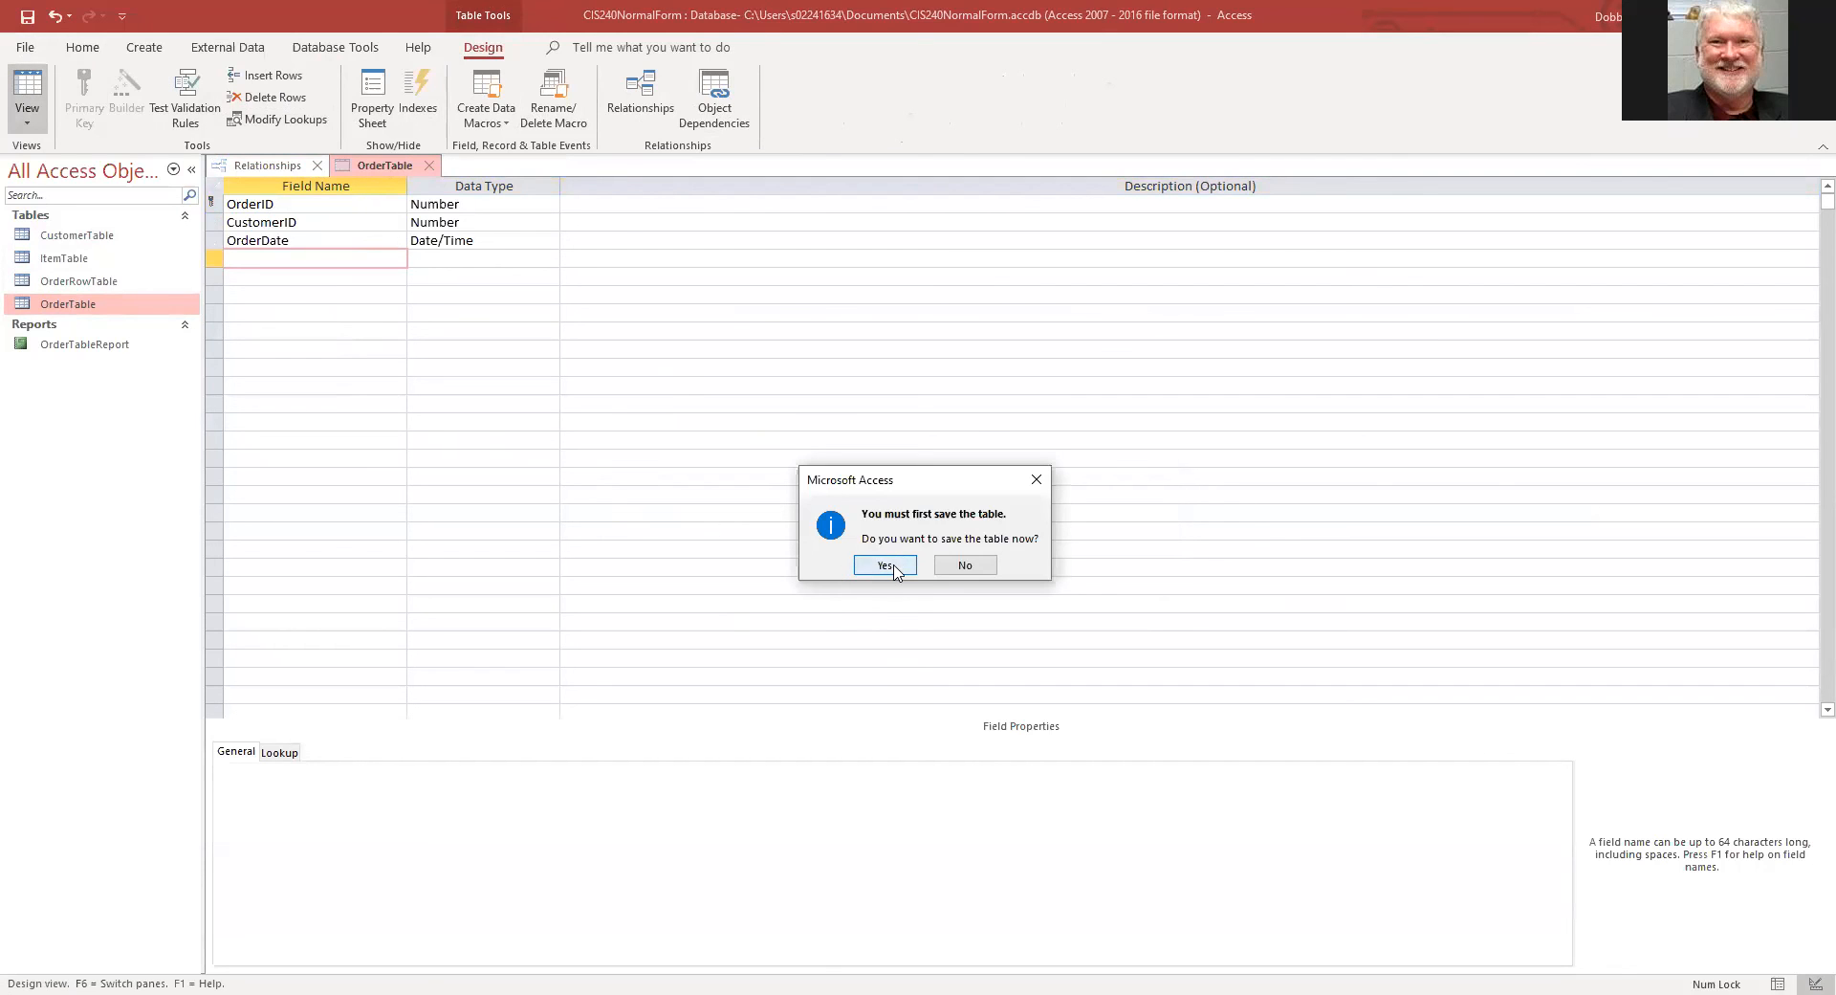
click(884, 565)
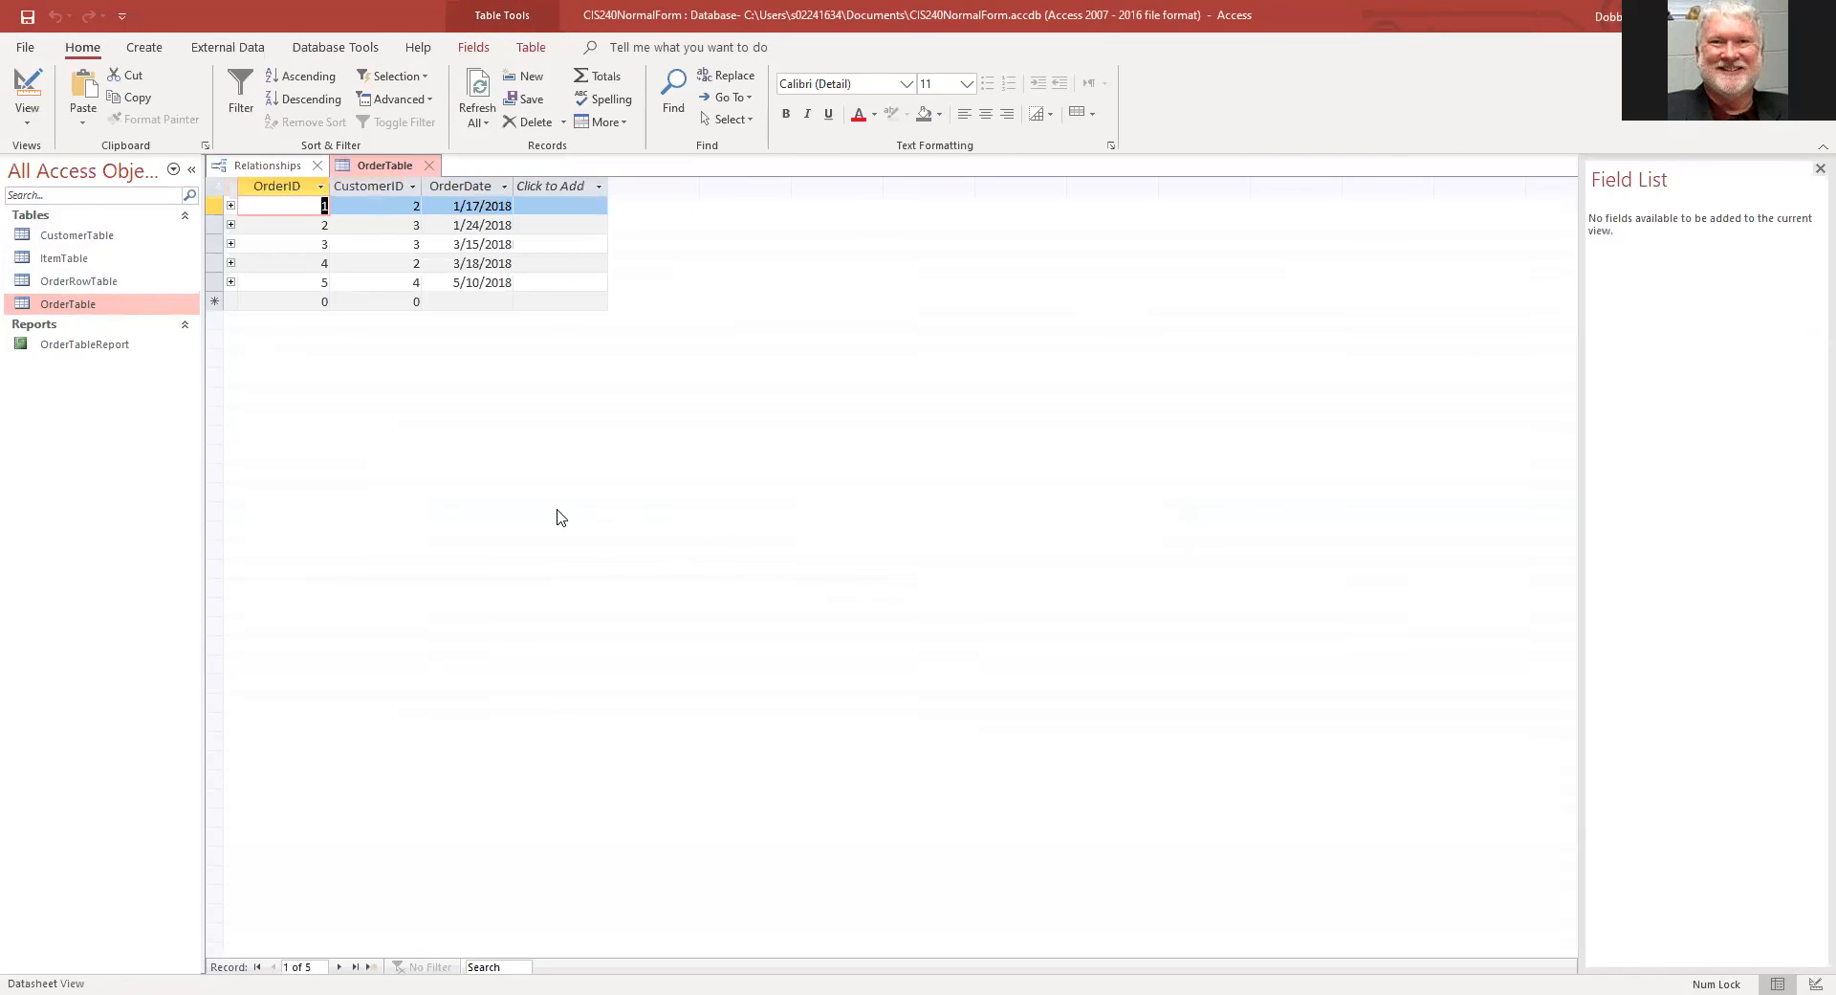
click(427, 165)
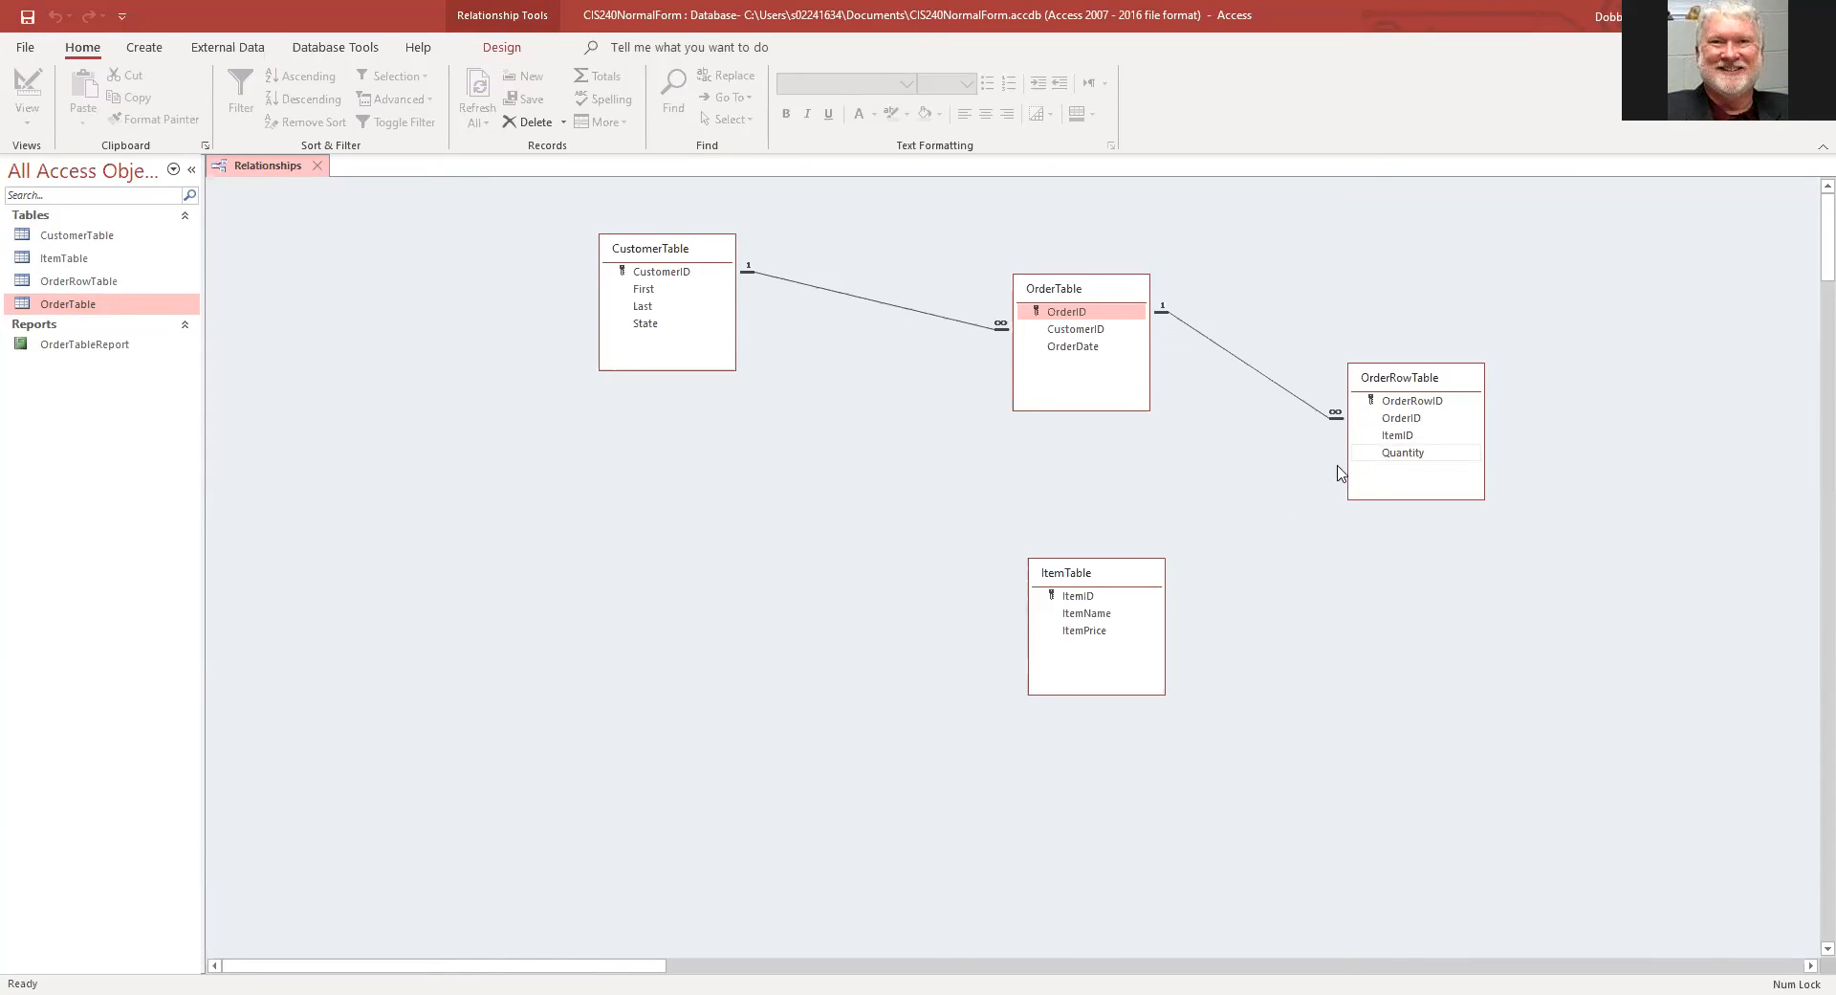
Step: Create a one-to-many relationship from ItemID in ItemTable to ItemID in OrderRowTable with referential integrity enforced
drag(1110, 598, 1396, 438)
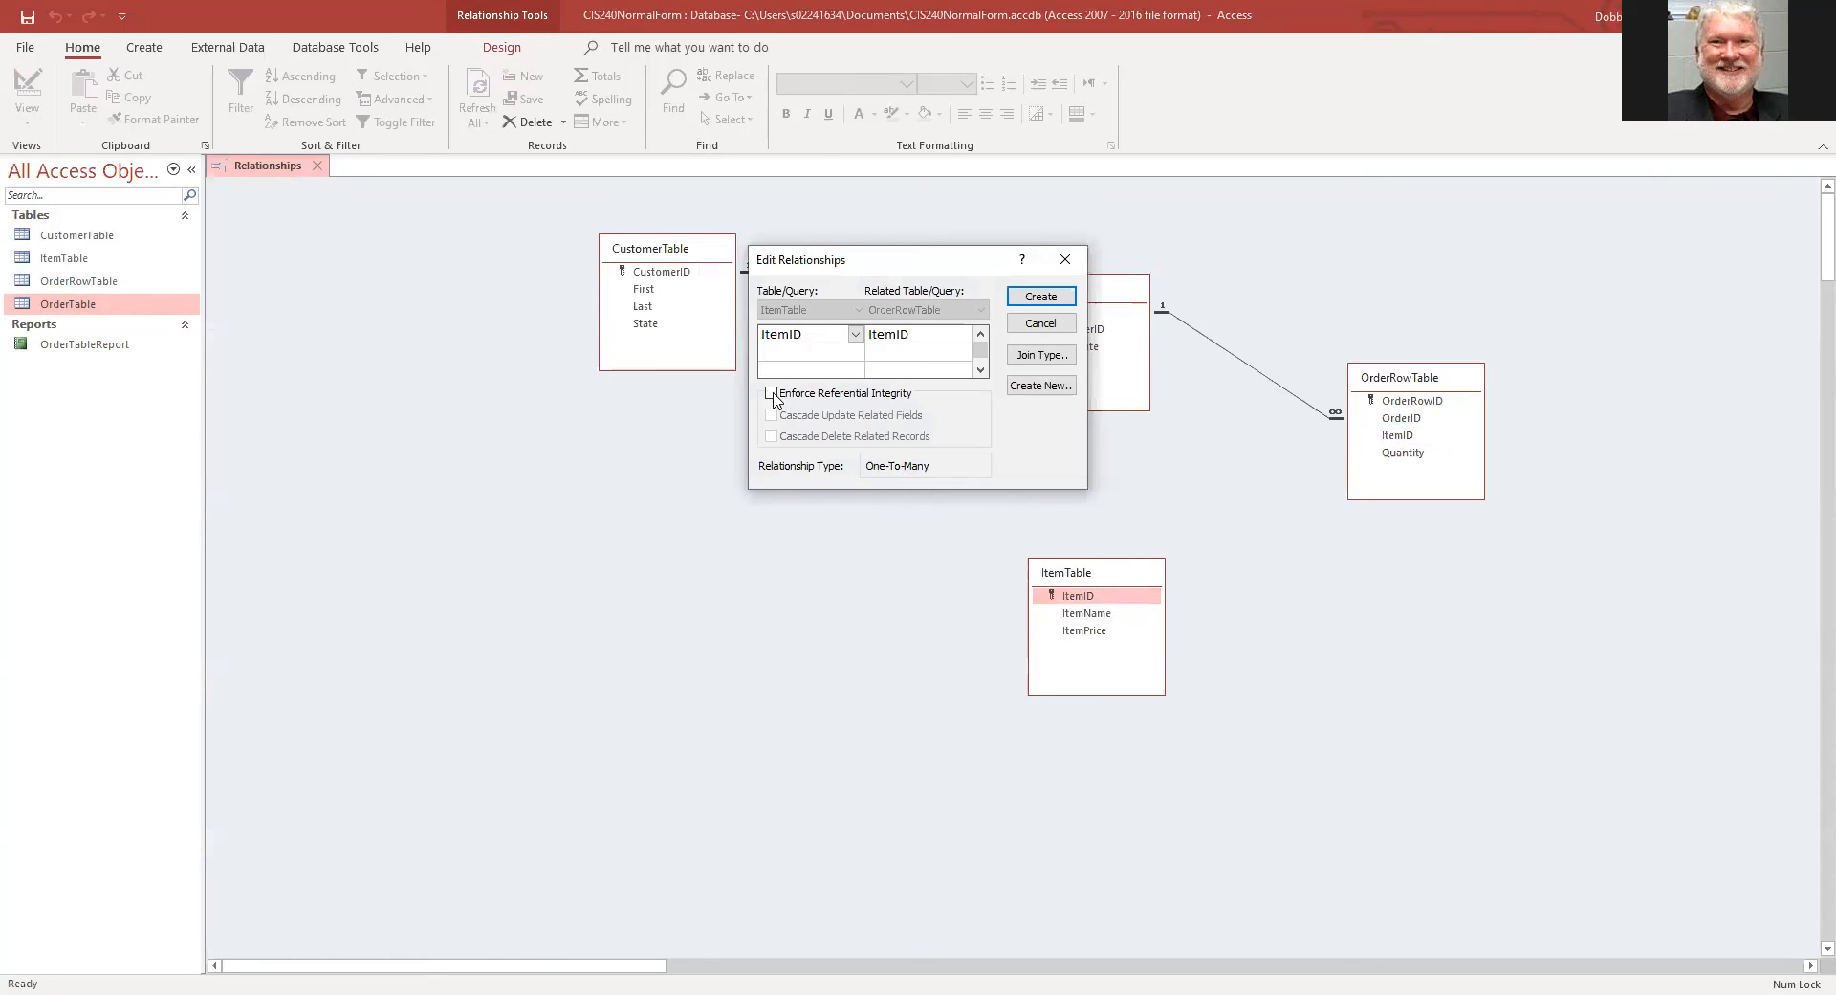
click(770, 393)
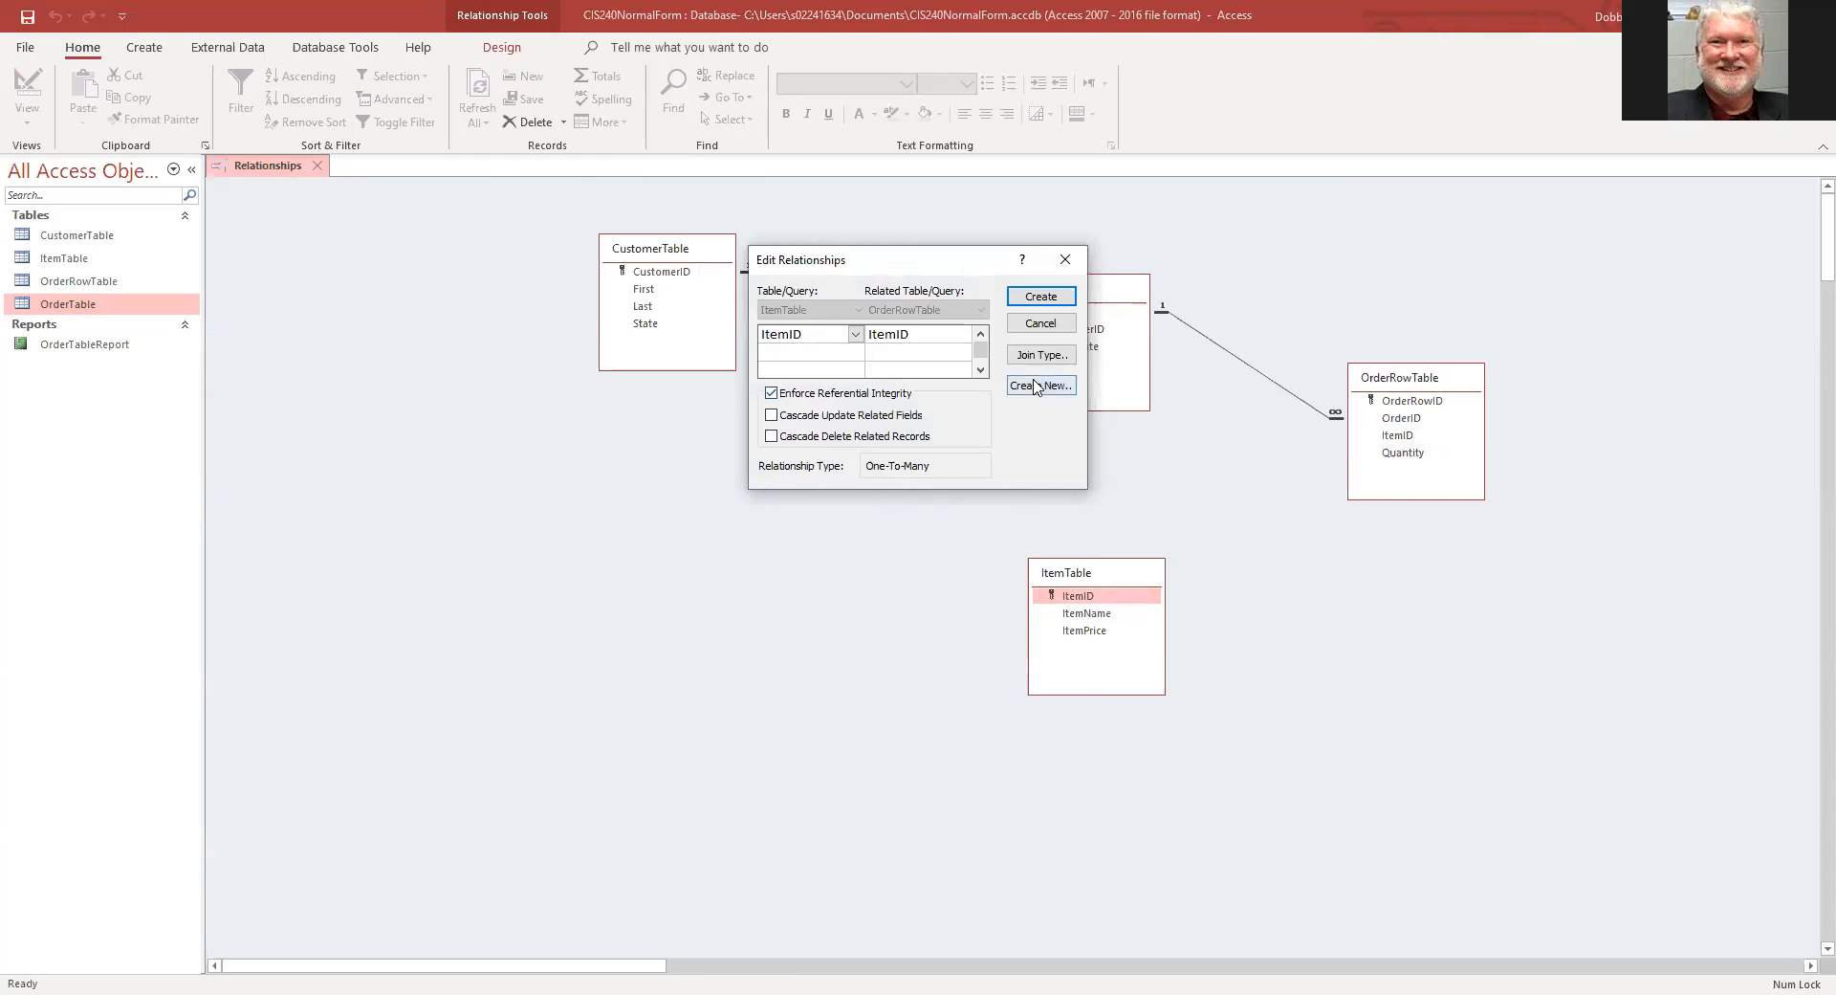
click(1038, 297)
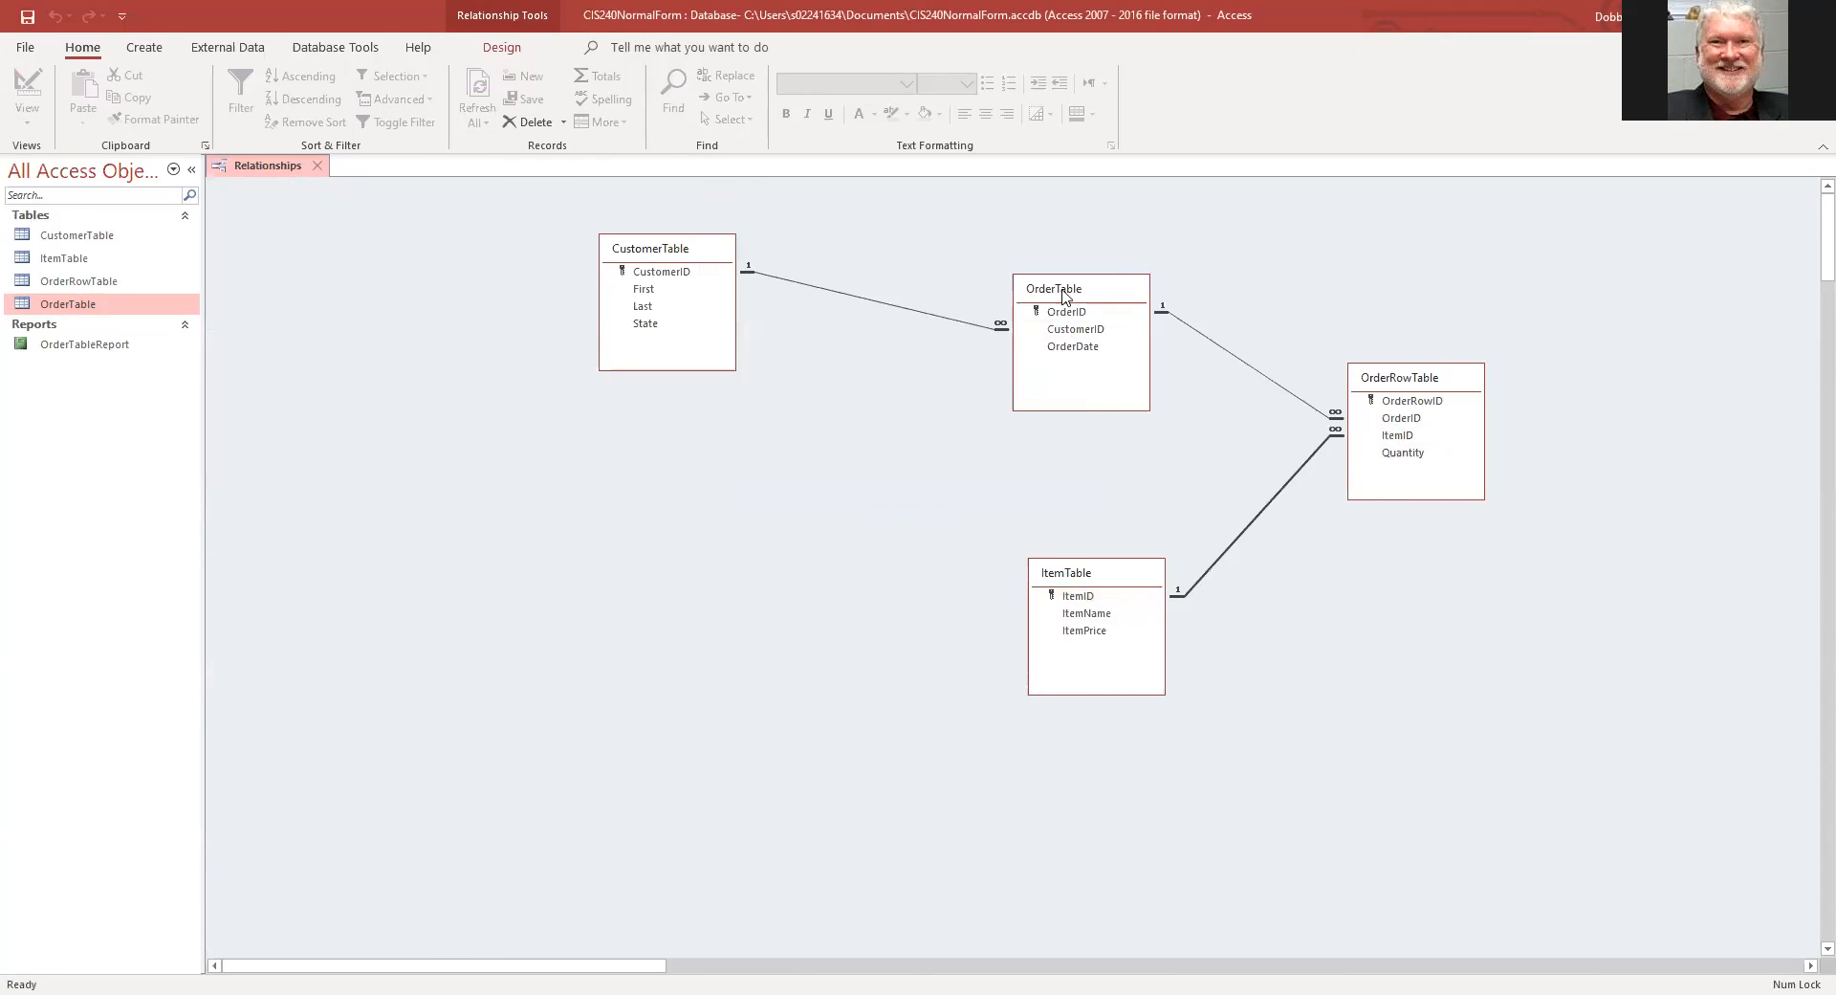
Step: Rearrange the relationships diagram with CustomerTable, OrderTable and OrderRowTable in a row and ItemTable just below OrderTable
drag(1094, 291, 980, 254)
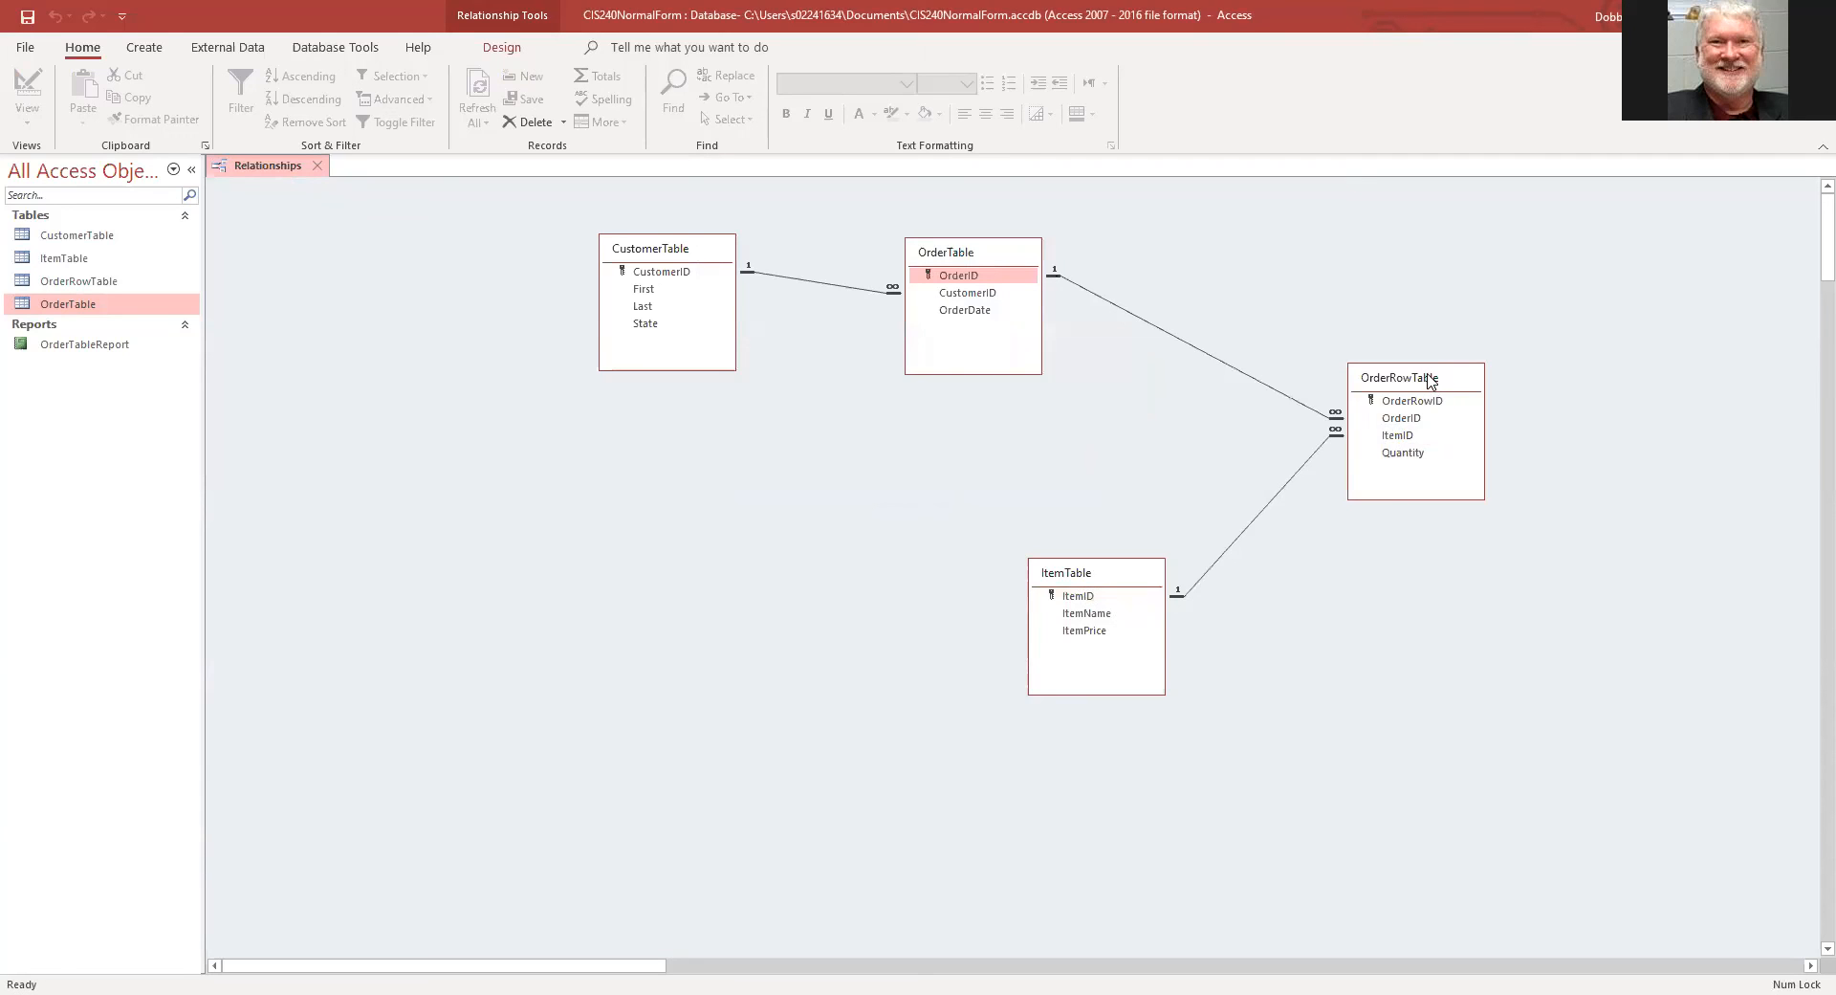
click(1413, 371)
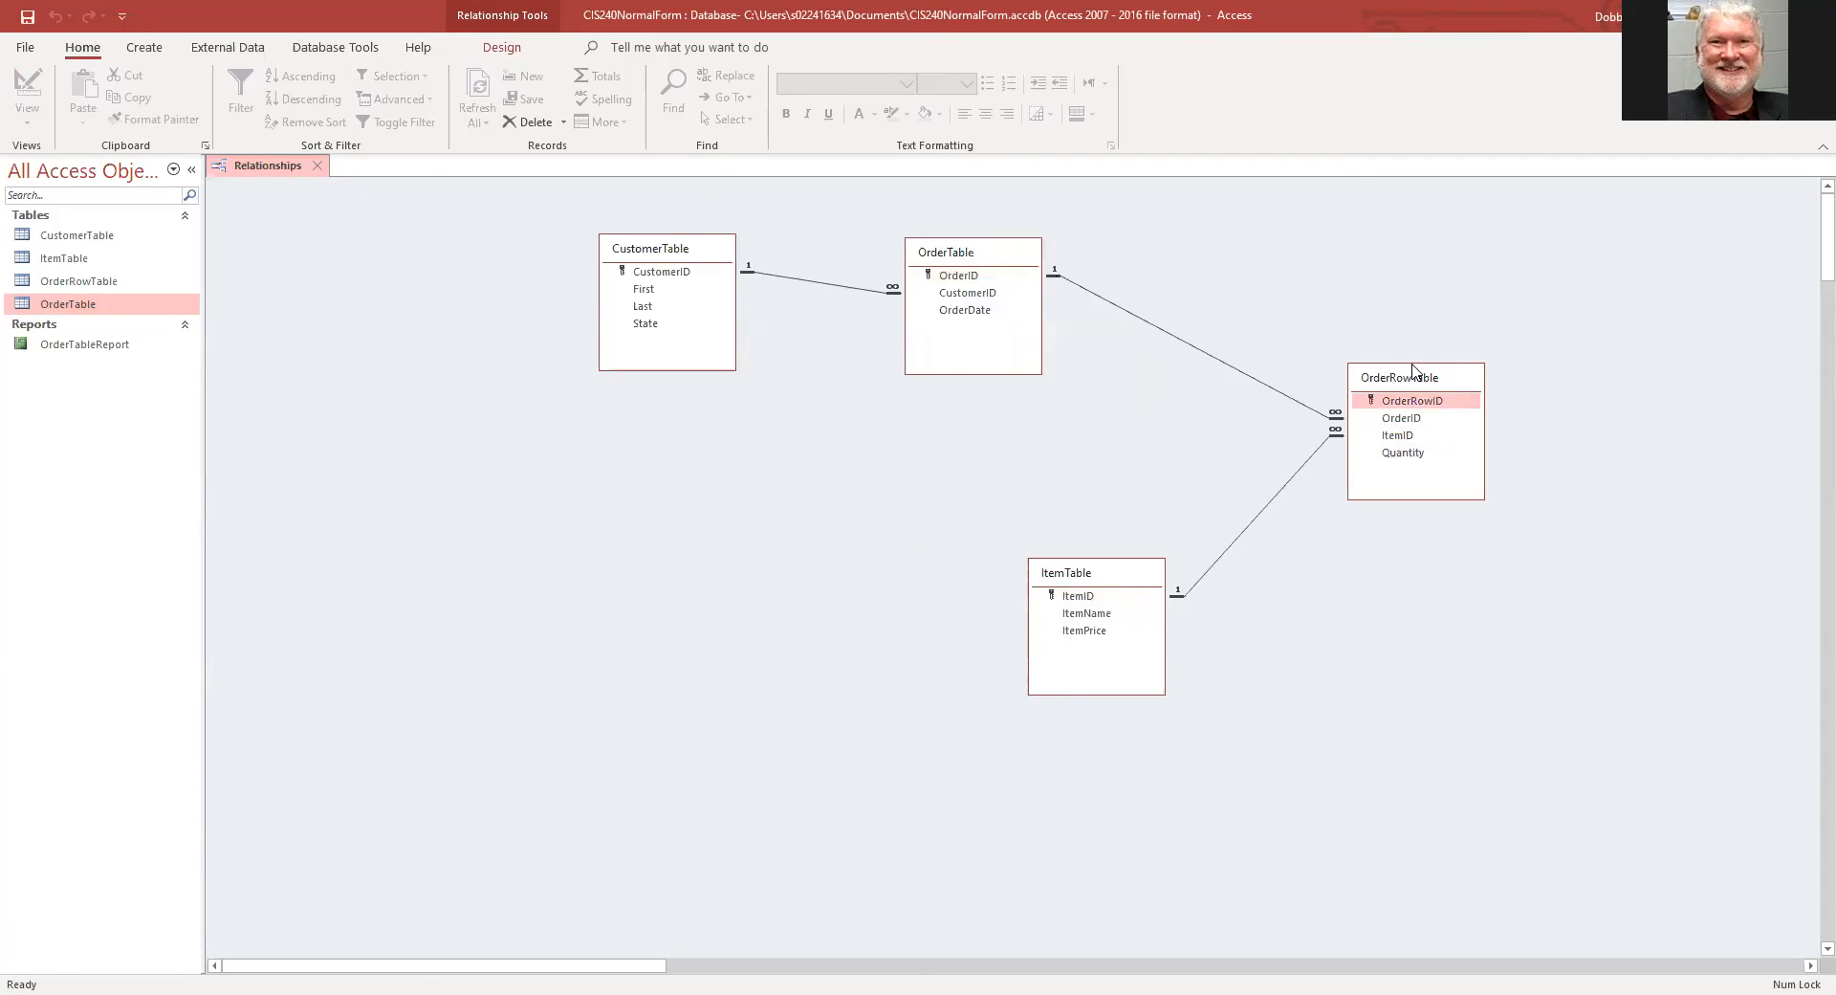
drag(1413, 371, 1305, 254)
click(1113, 574)
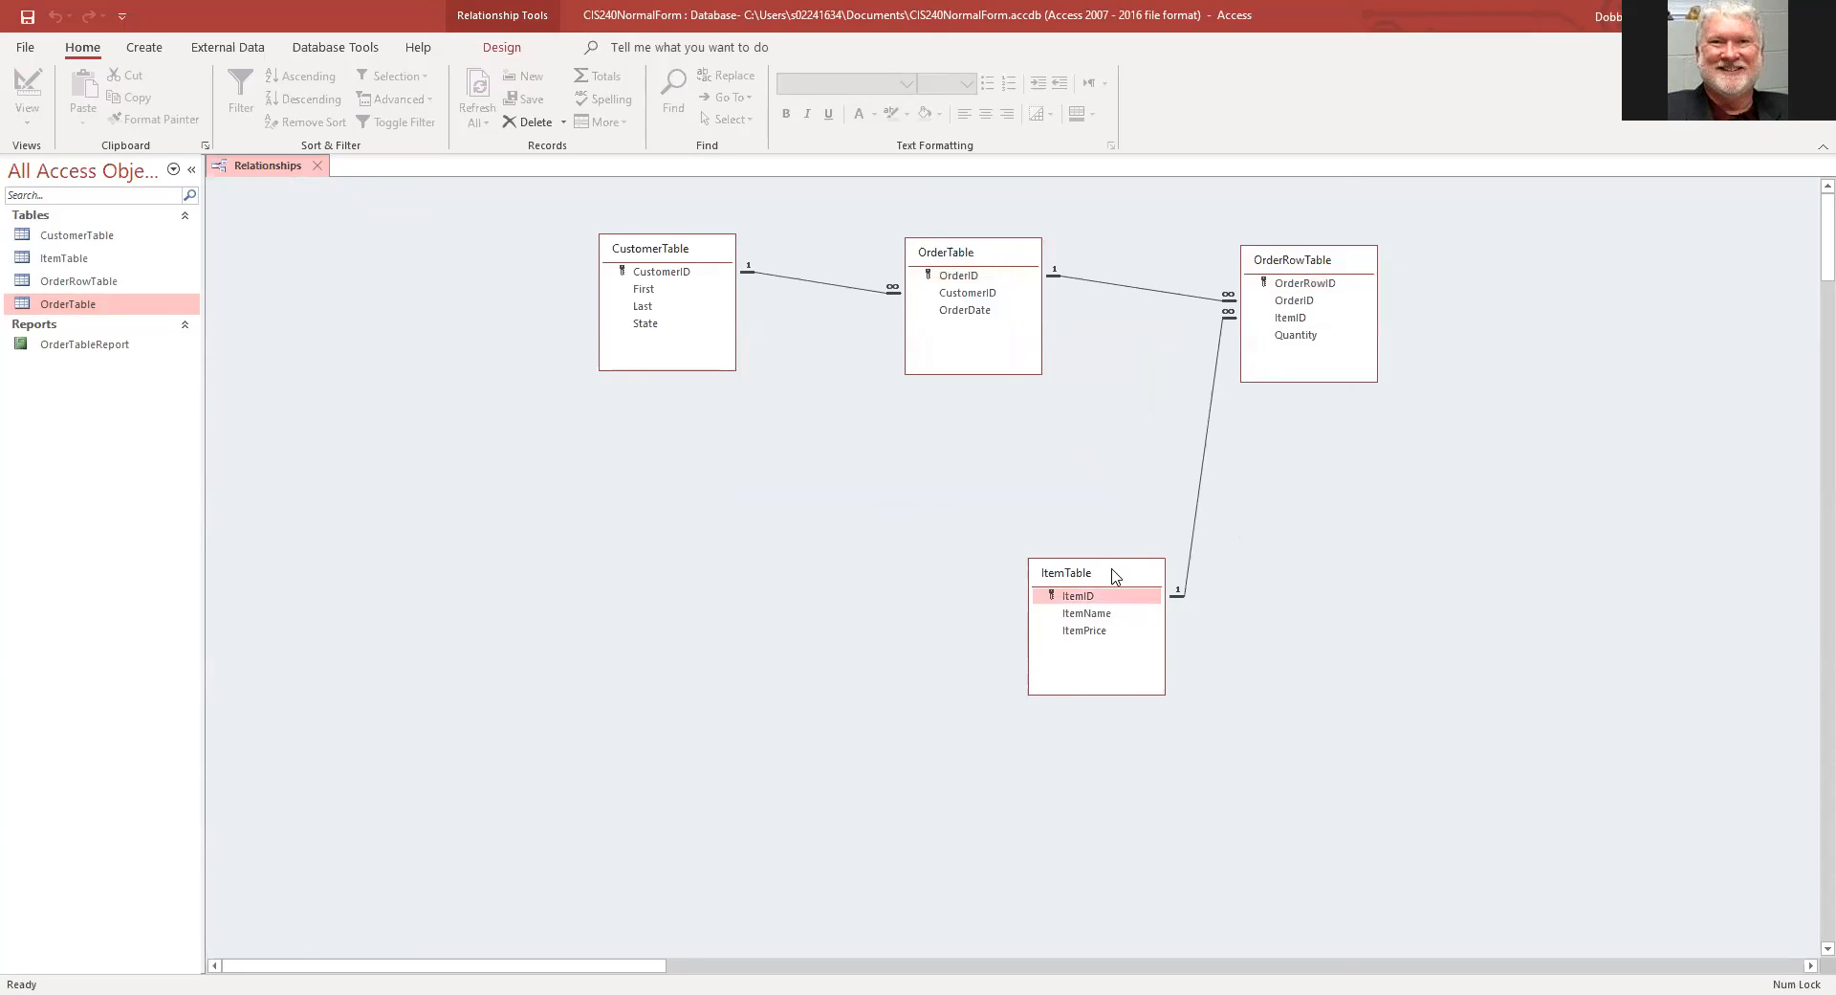
drag(1113, 573, 1018, 467)
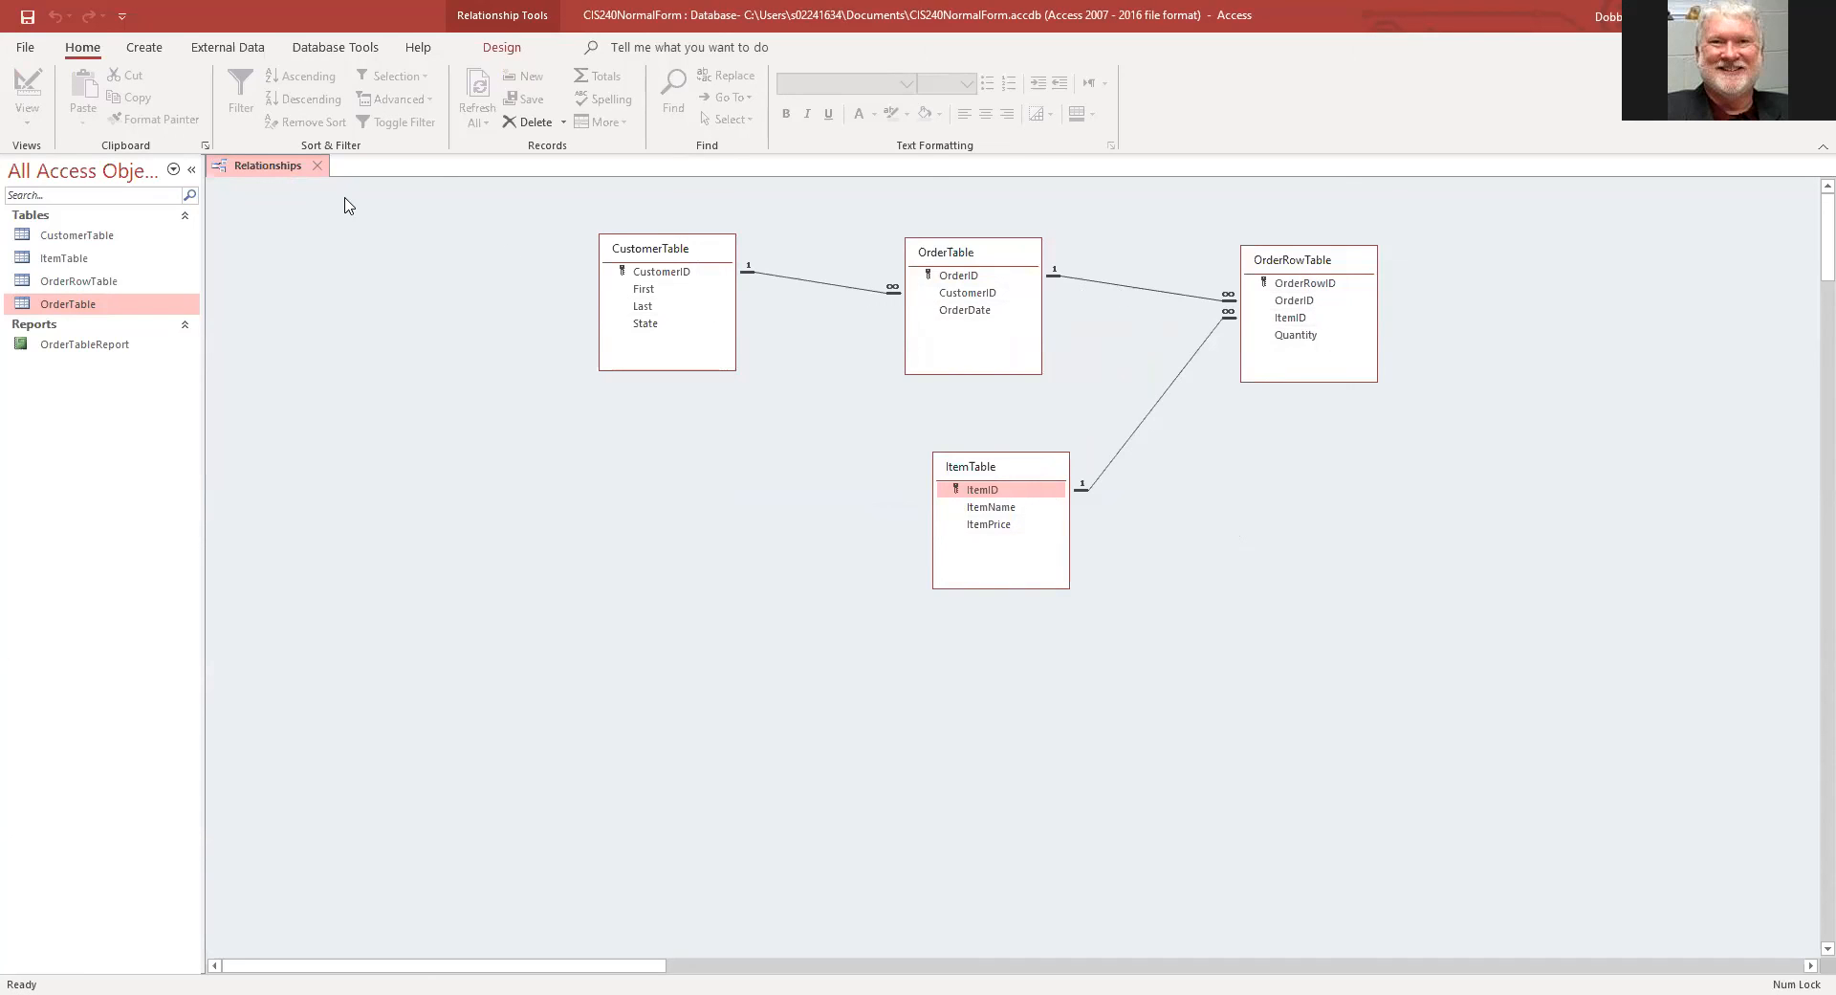
Step: Start a new report with the Report Wizard and add the OrderID and OrderDate fields from OrderTable
click(144, 47)
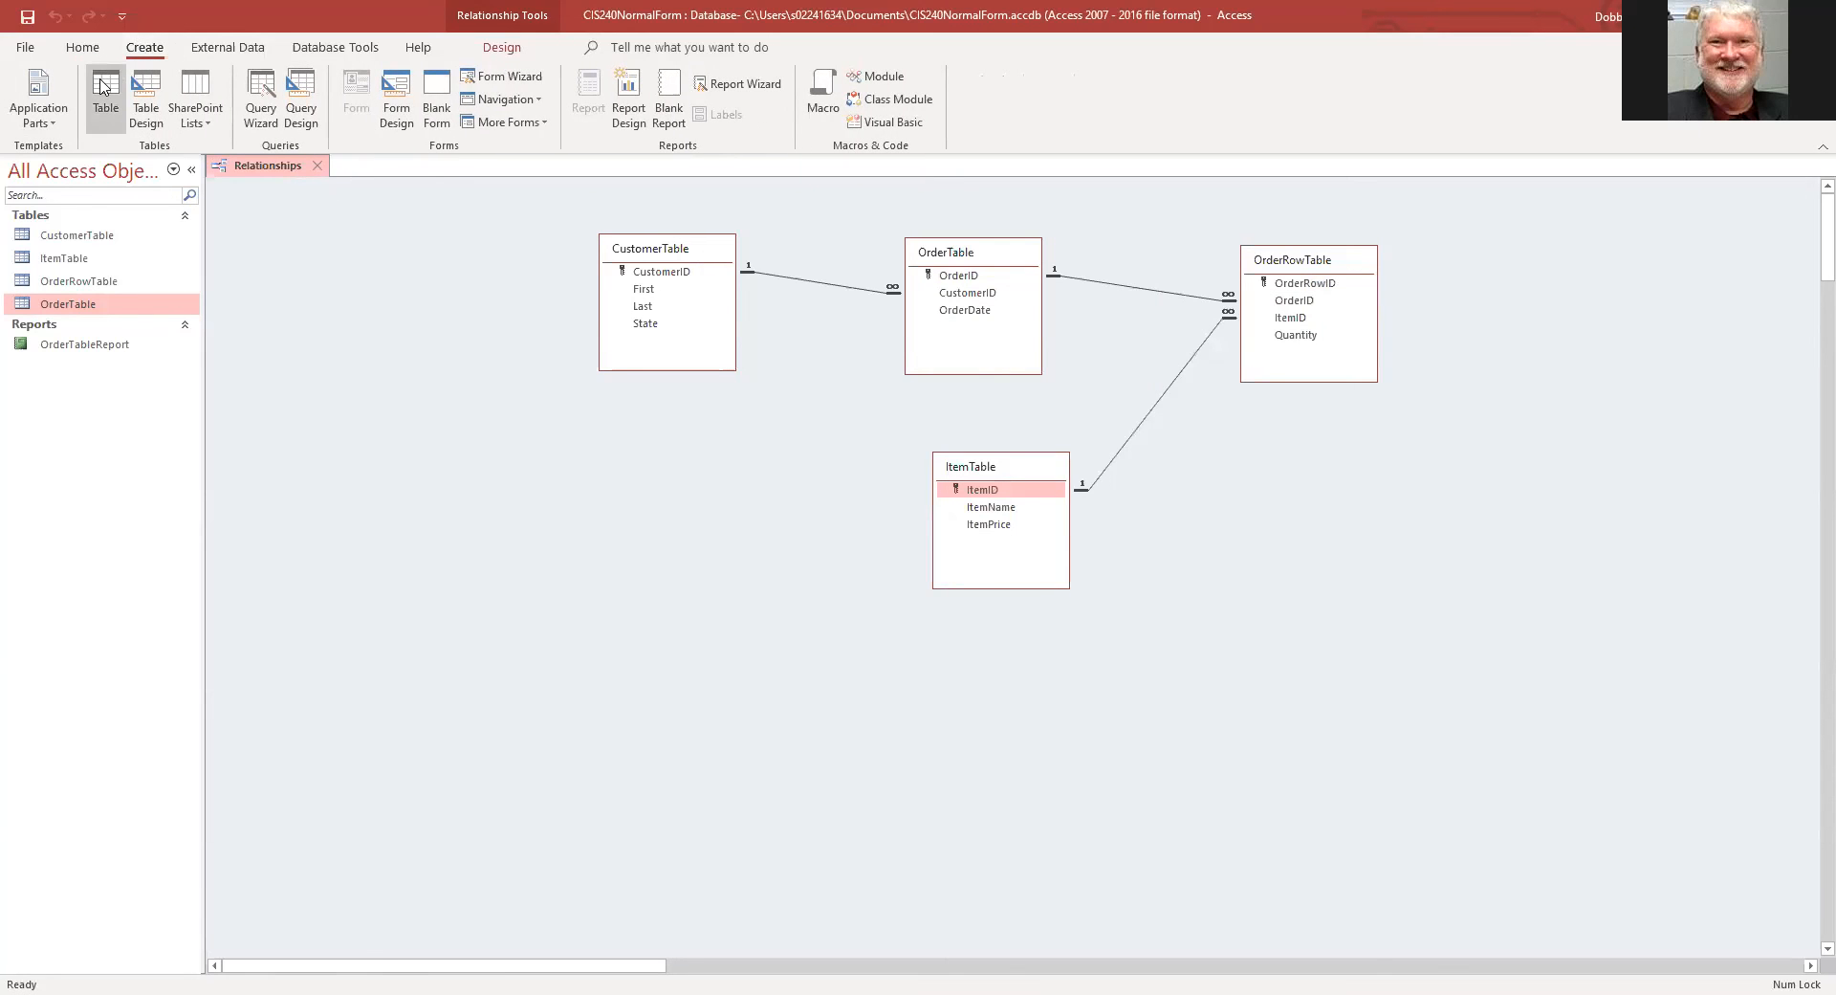
click(319, 48)
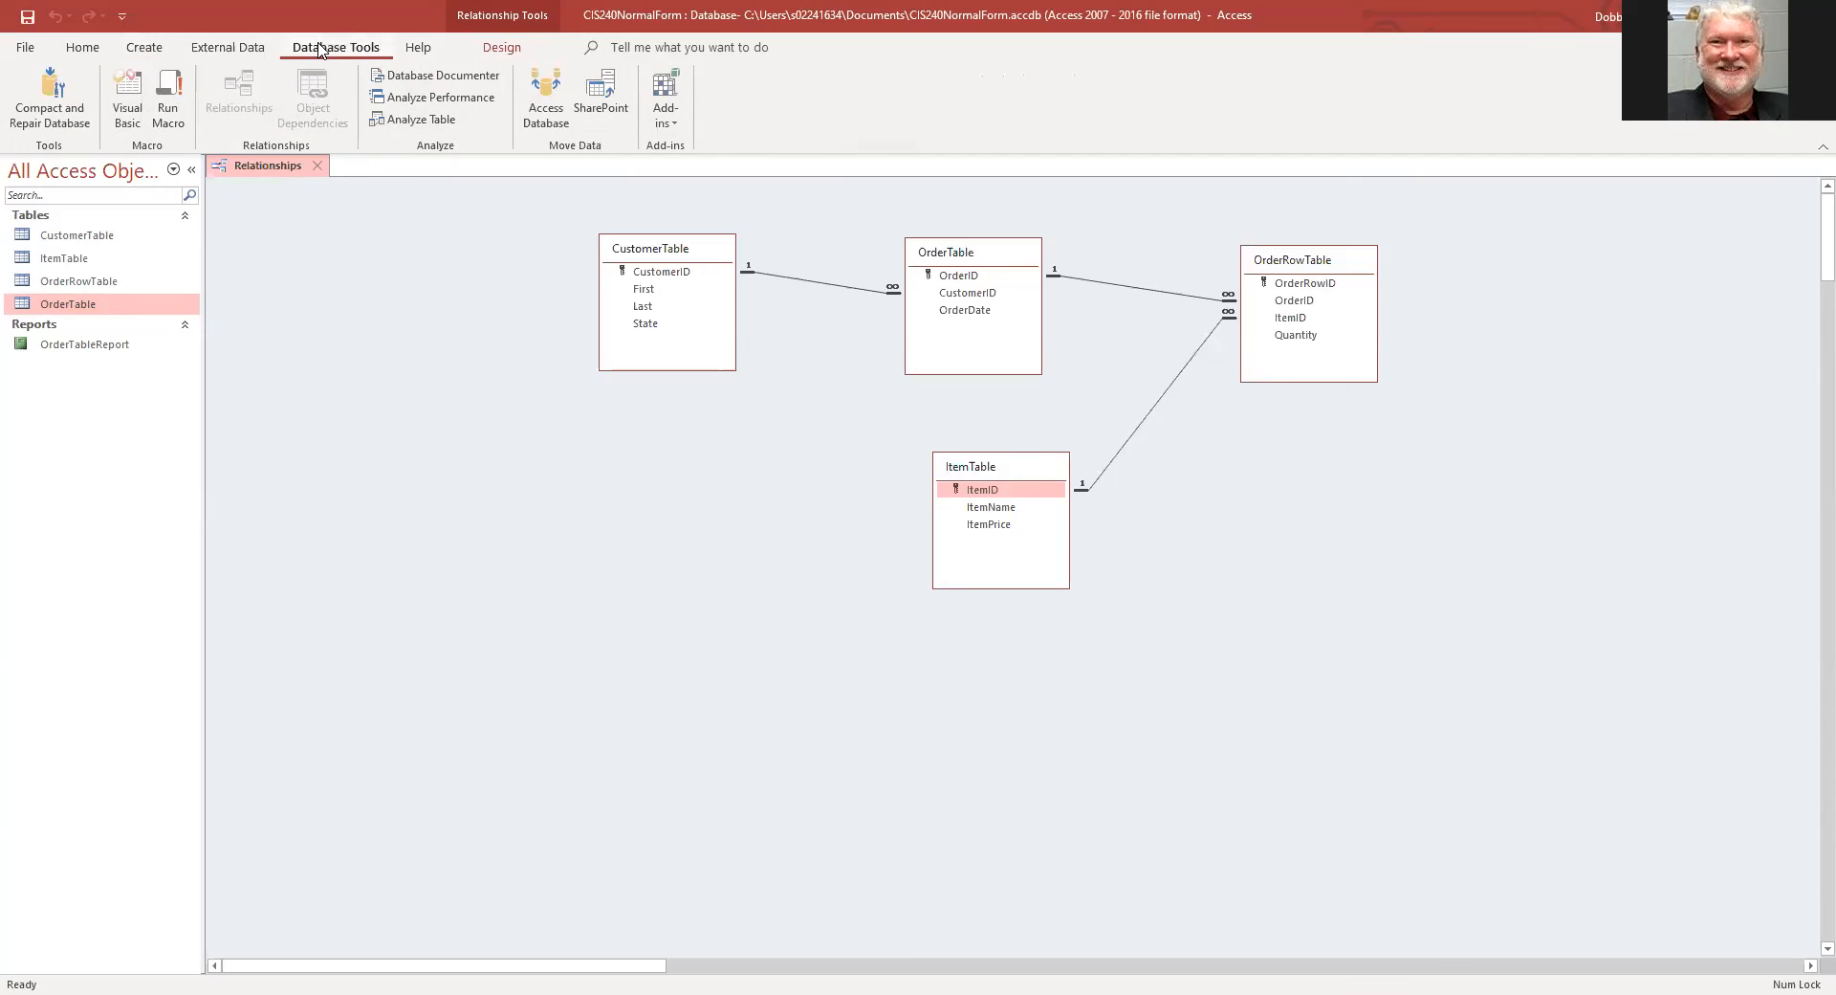
click(144, 48)
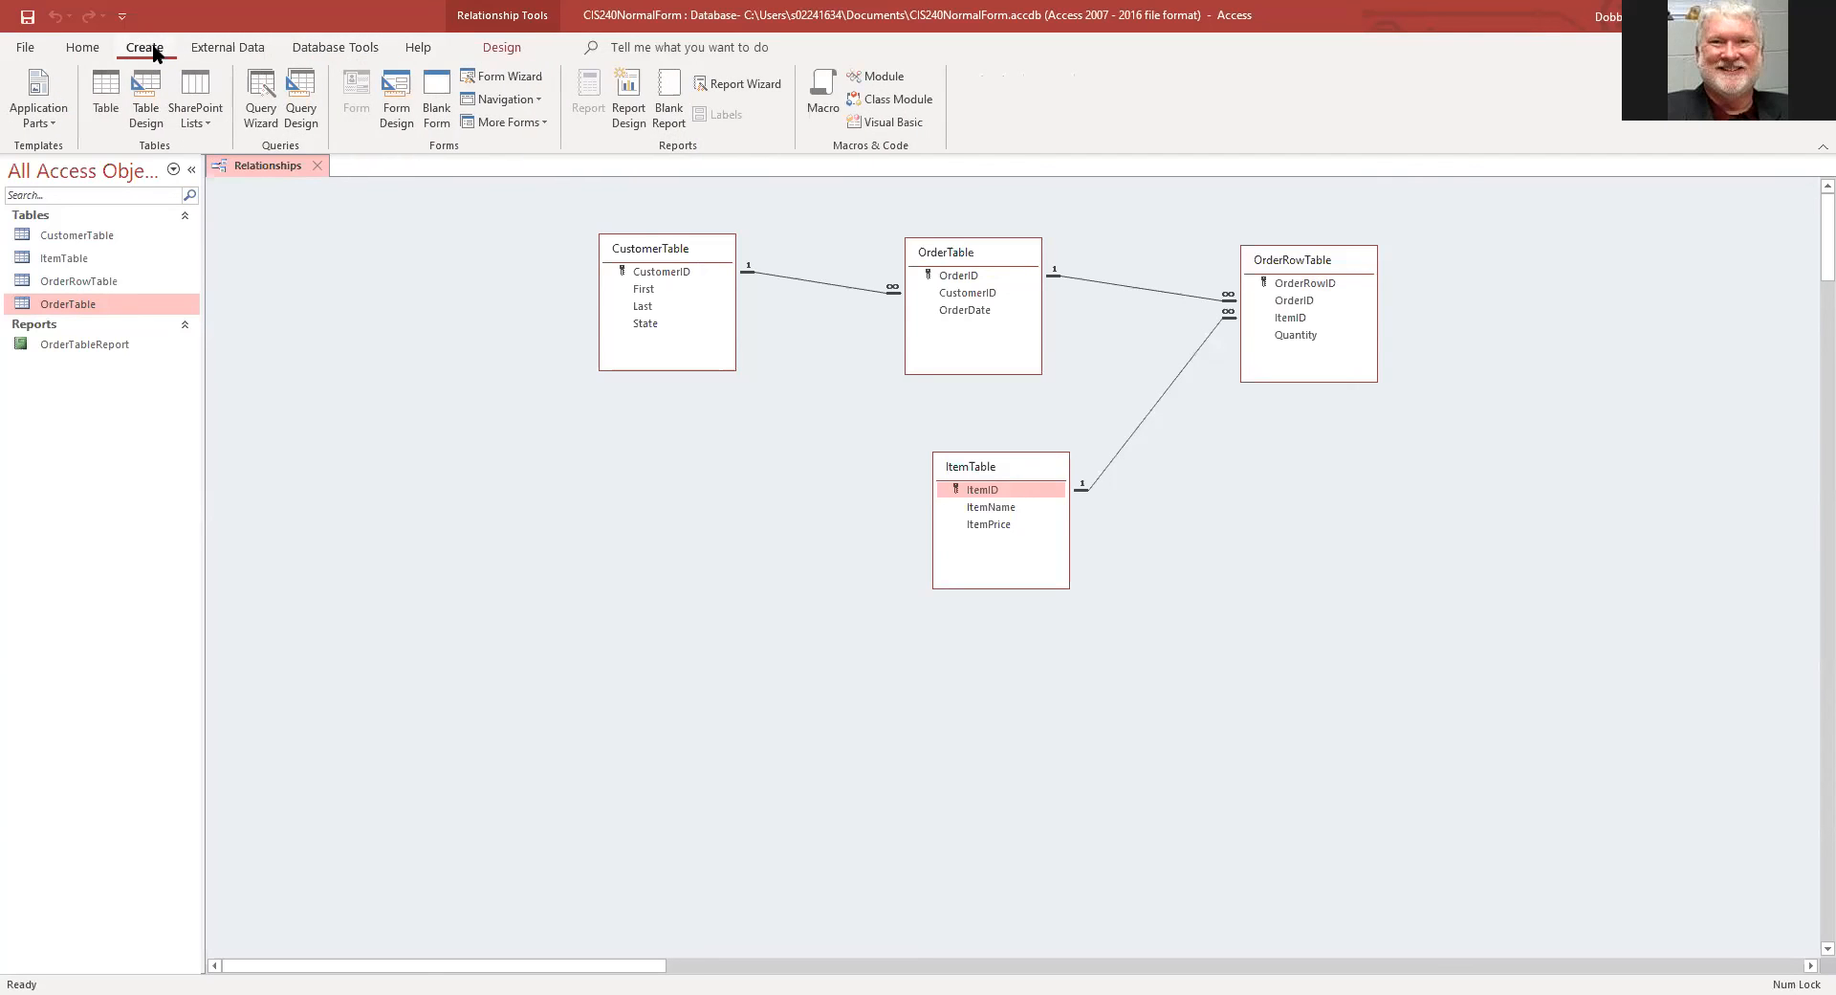
click(739, 91)
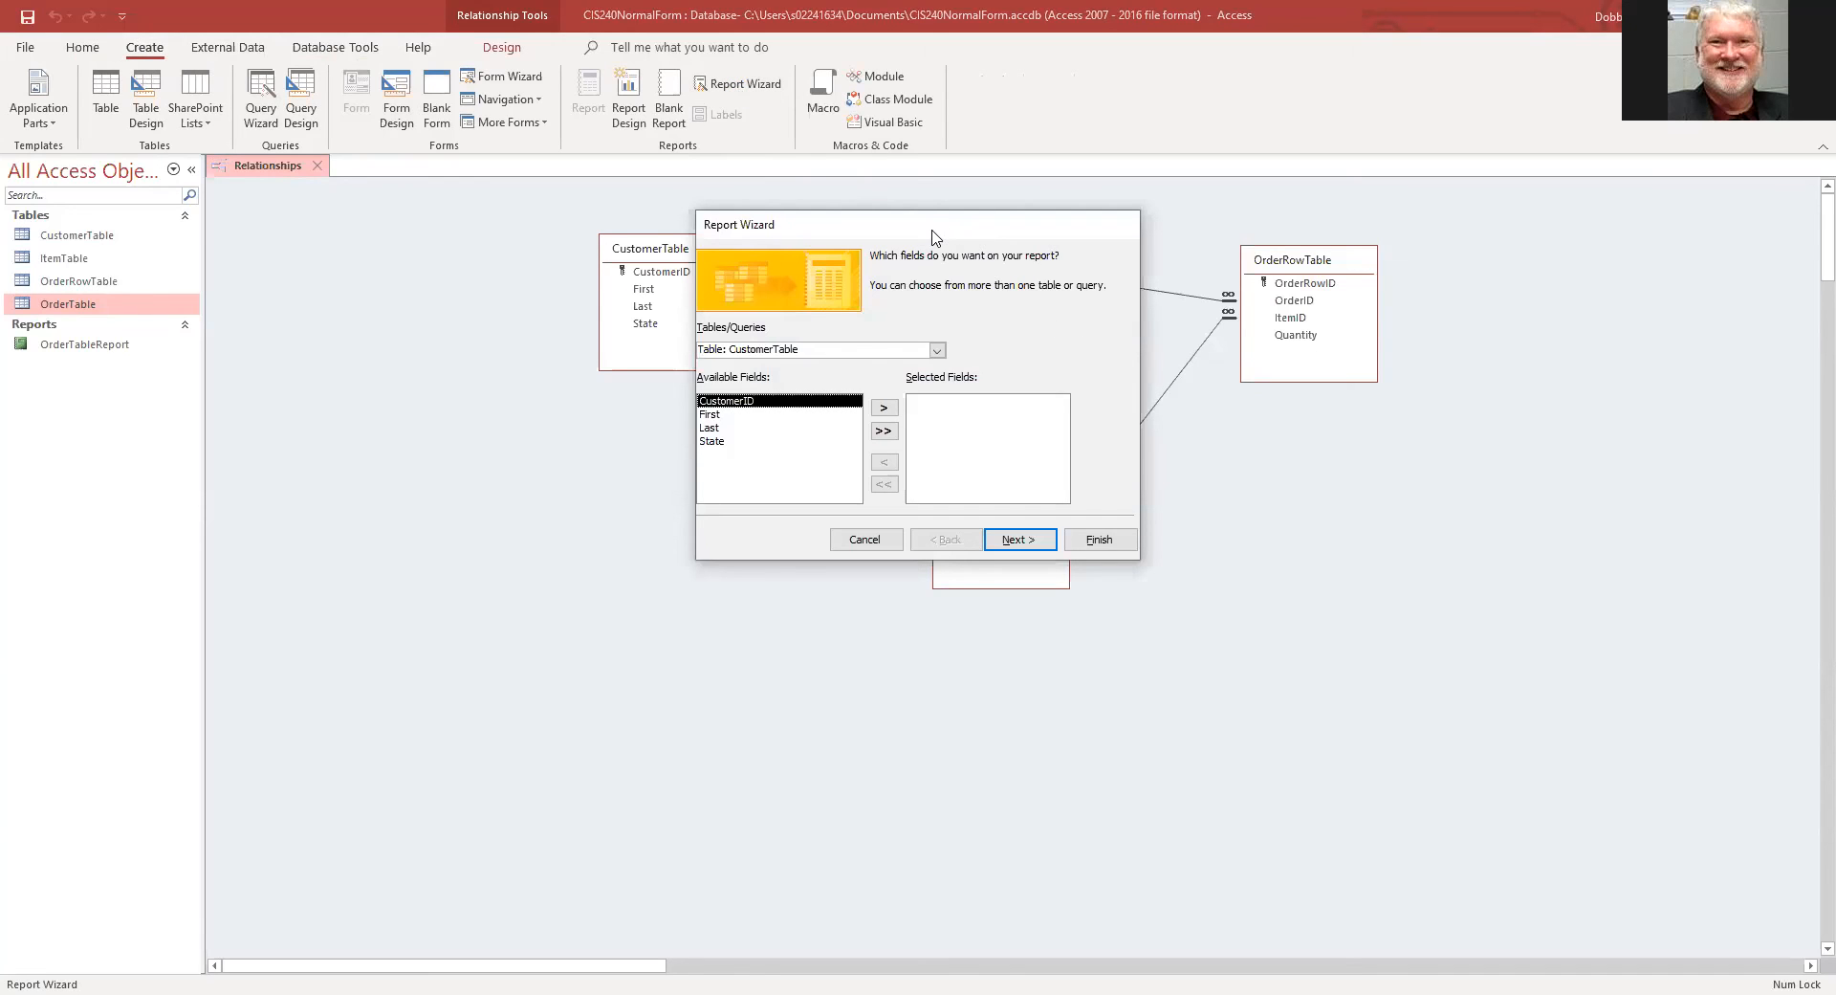
drag(932, 234, 572, 414)
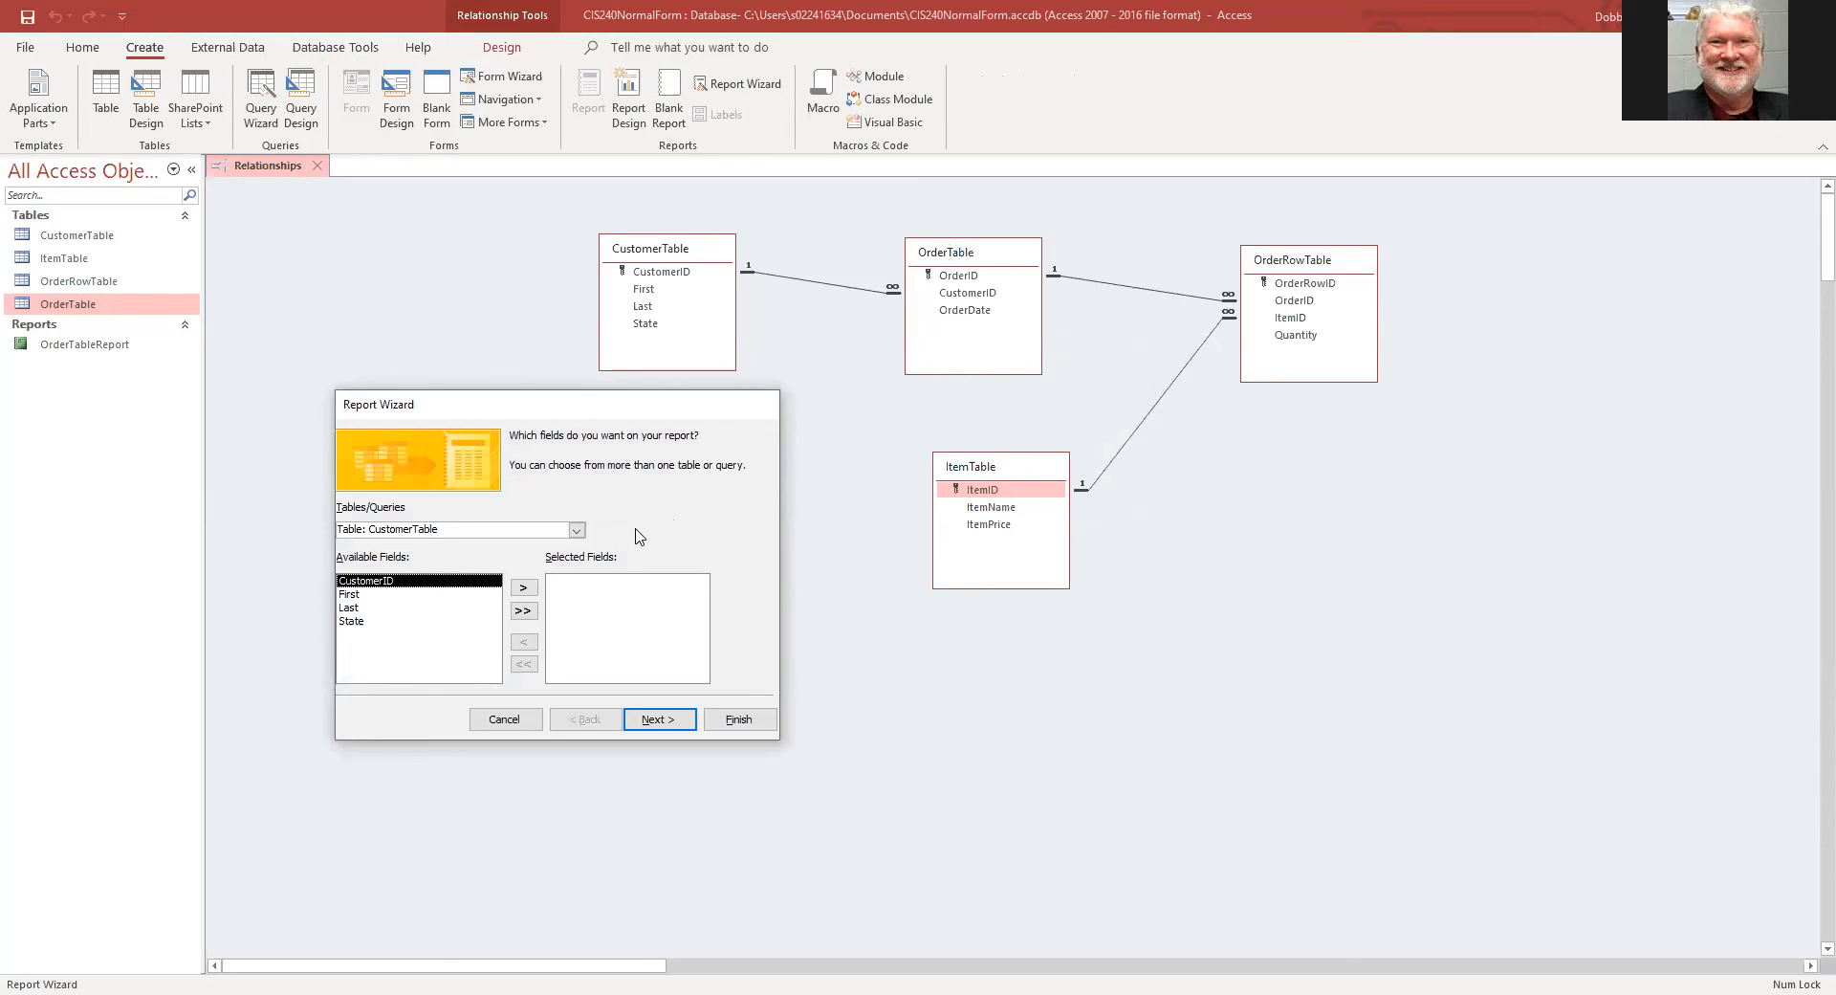
click(577, 531)
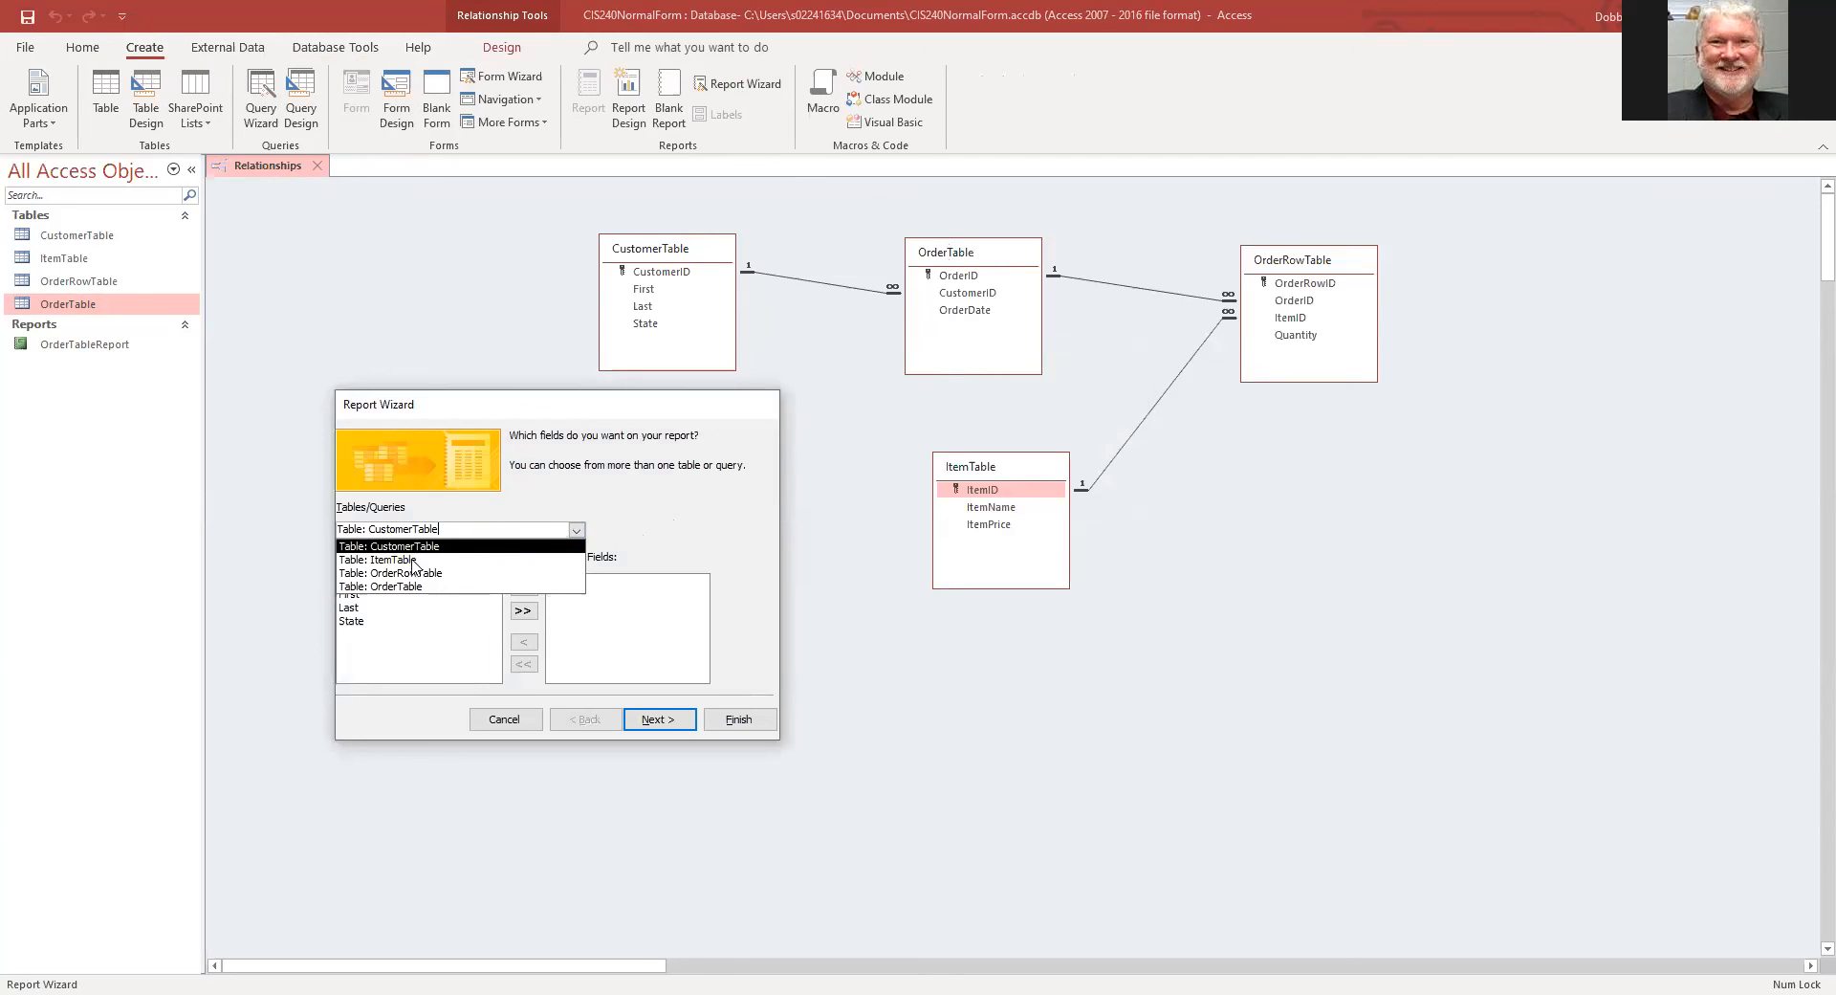
click(389, 585)
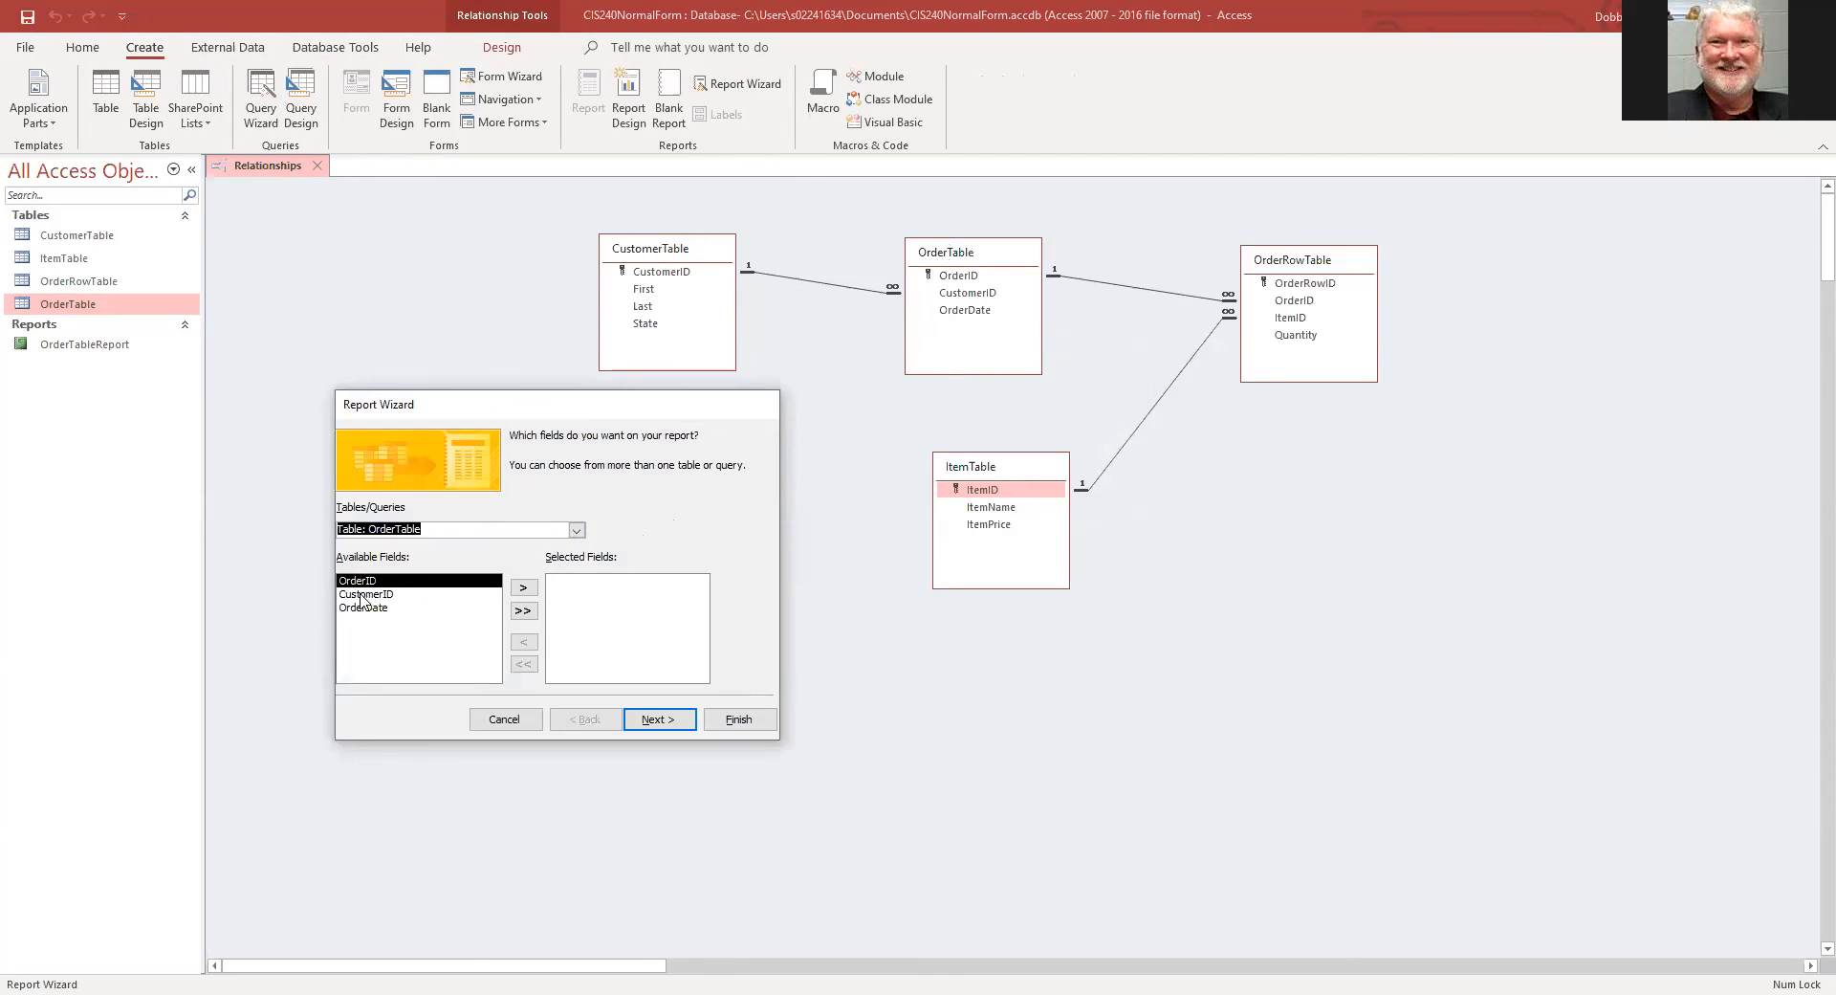
click(526, 590)
click(363, 595)
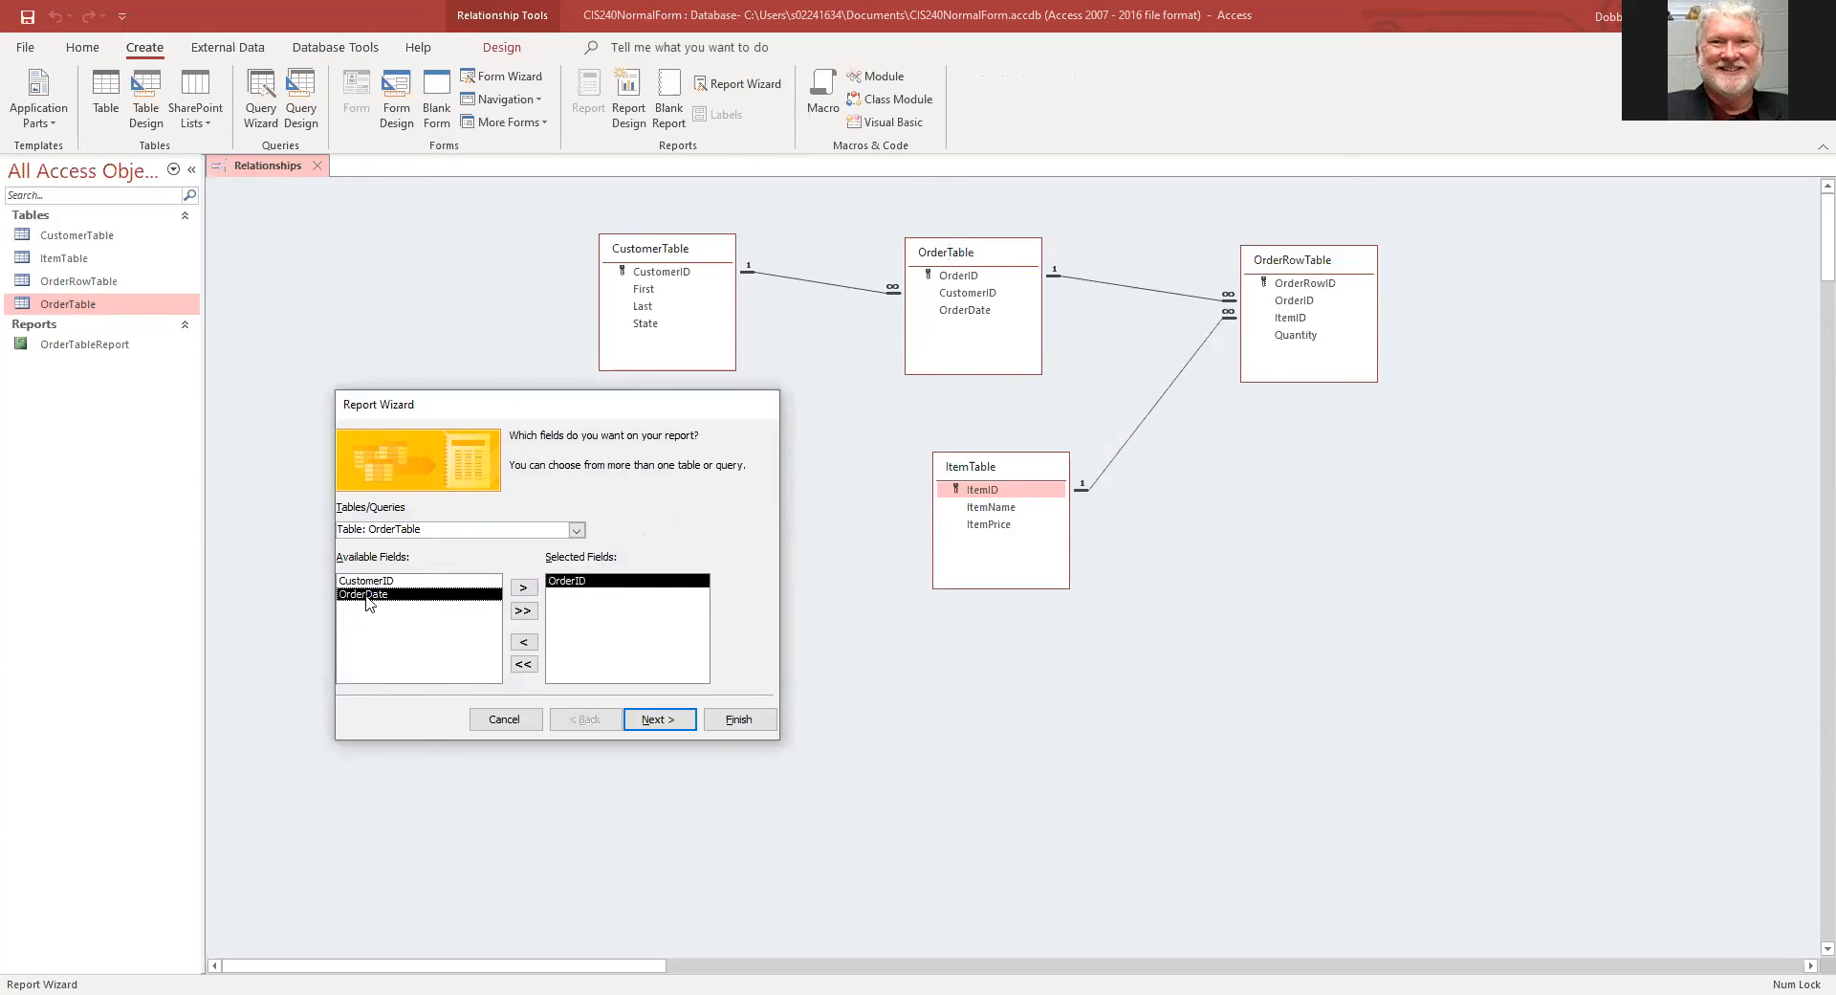
click(523, 587)
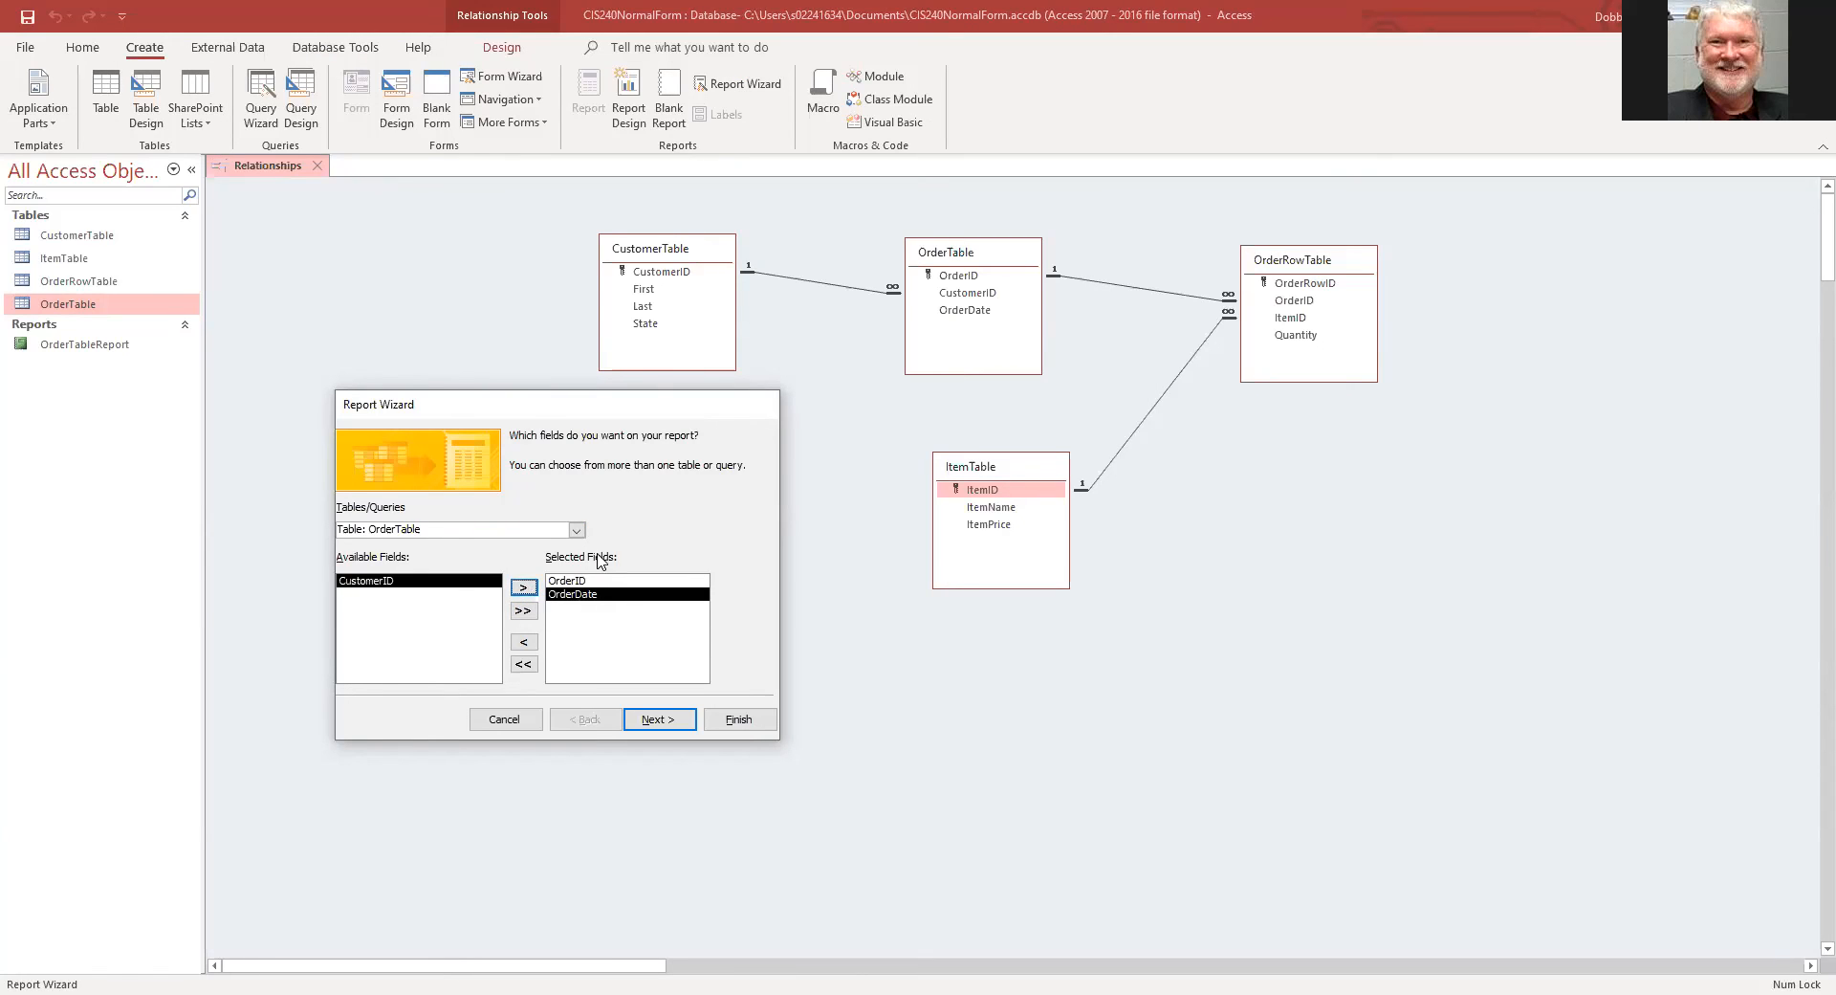
Step: Add the First and Last fields from CustomerTable to the report's selected fields
click(578, 531)
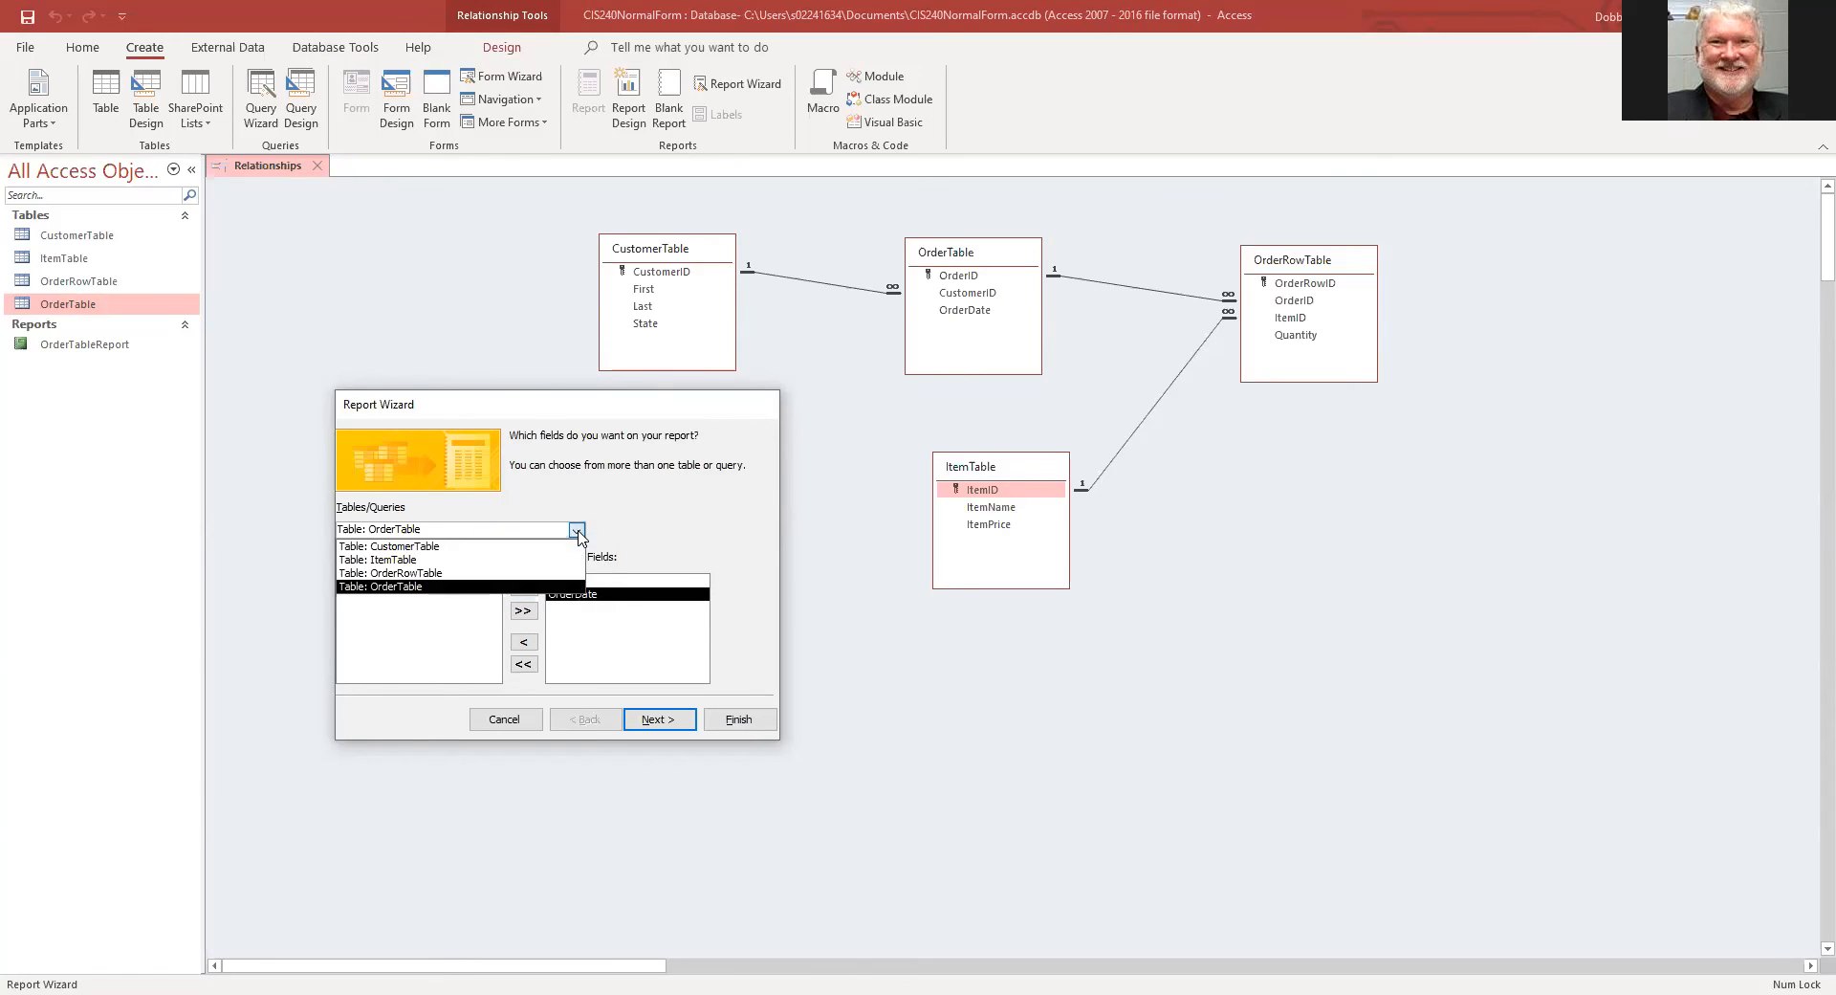
click(413, 549)
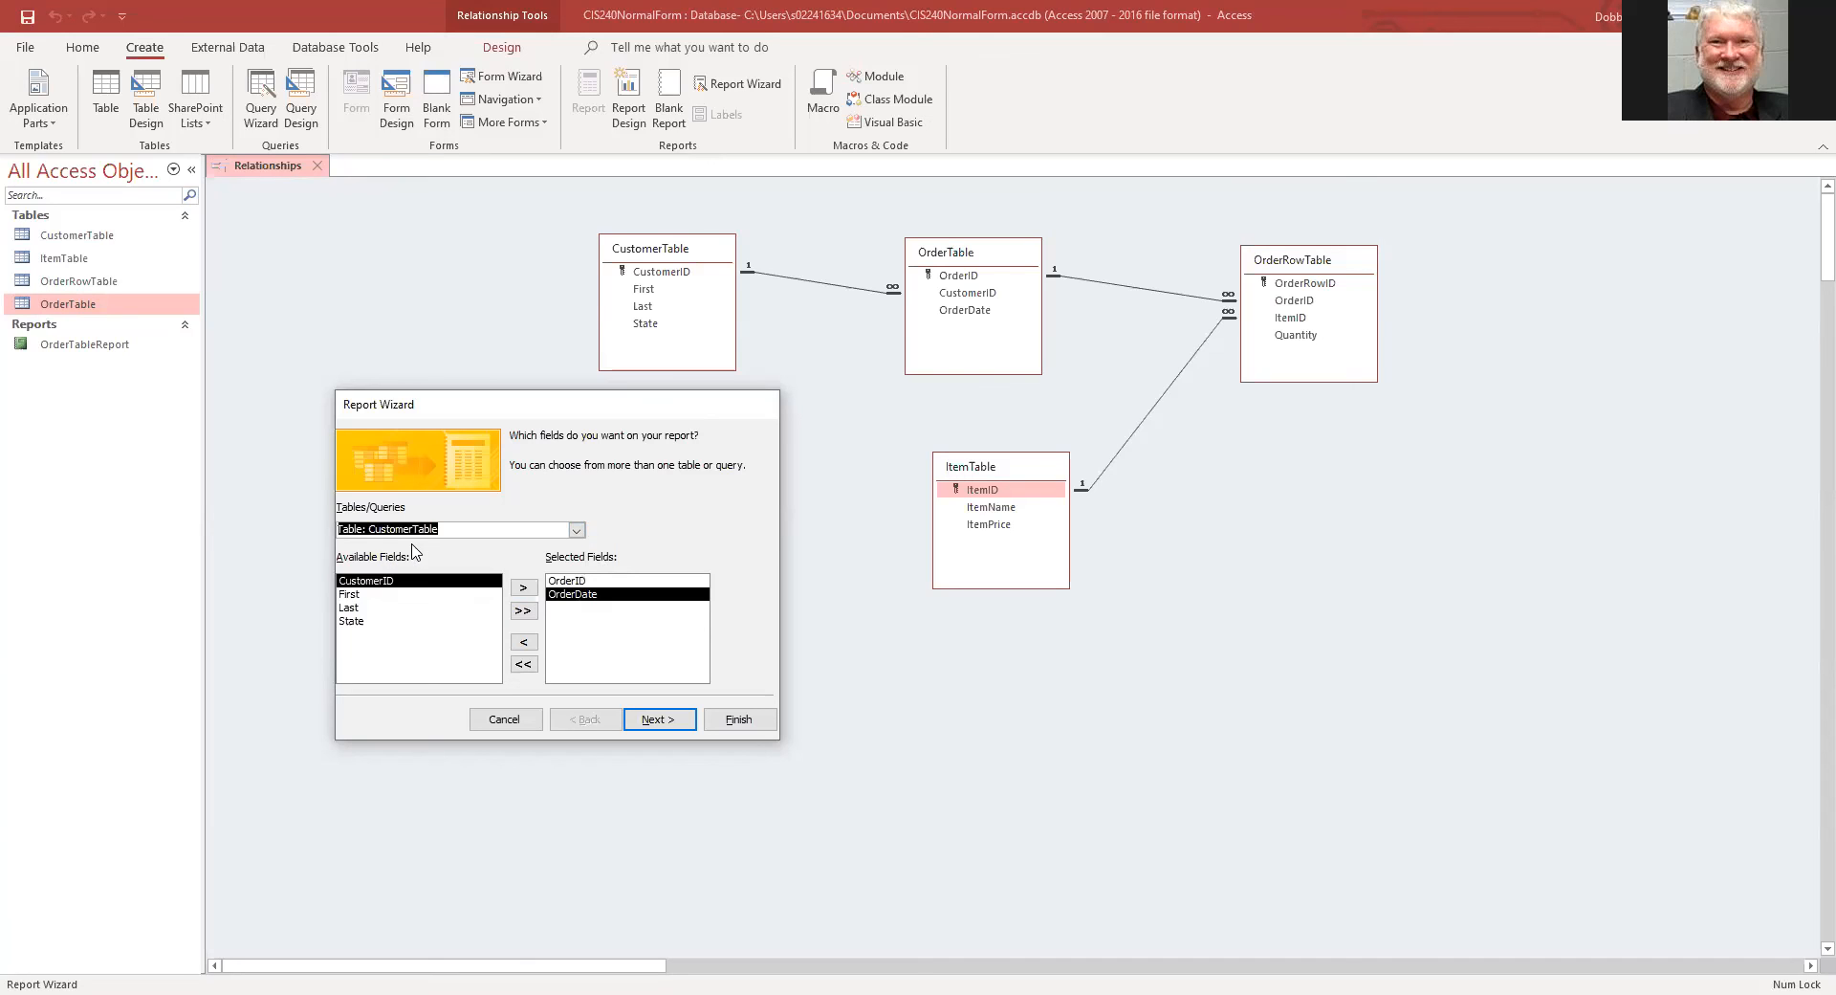
click(351, 594)
click(525, 588)
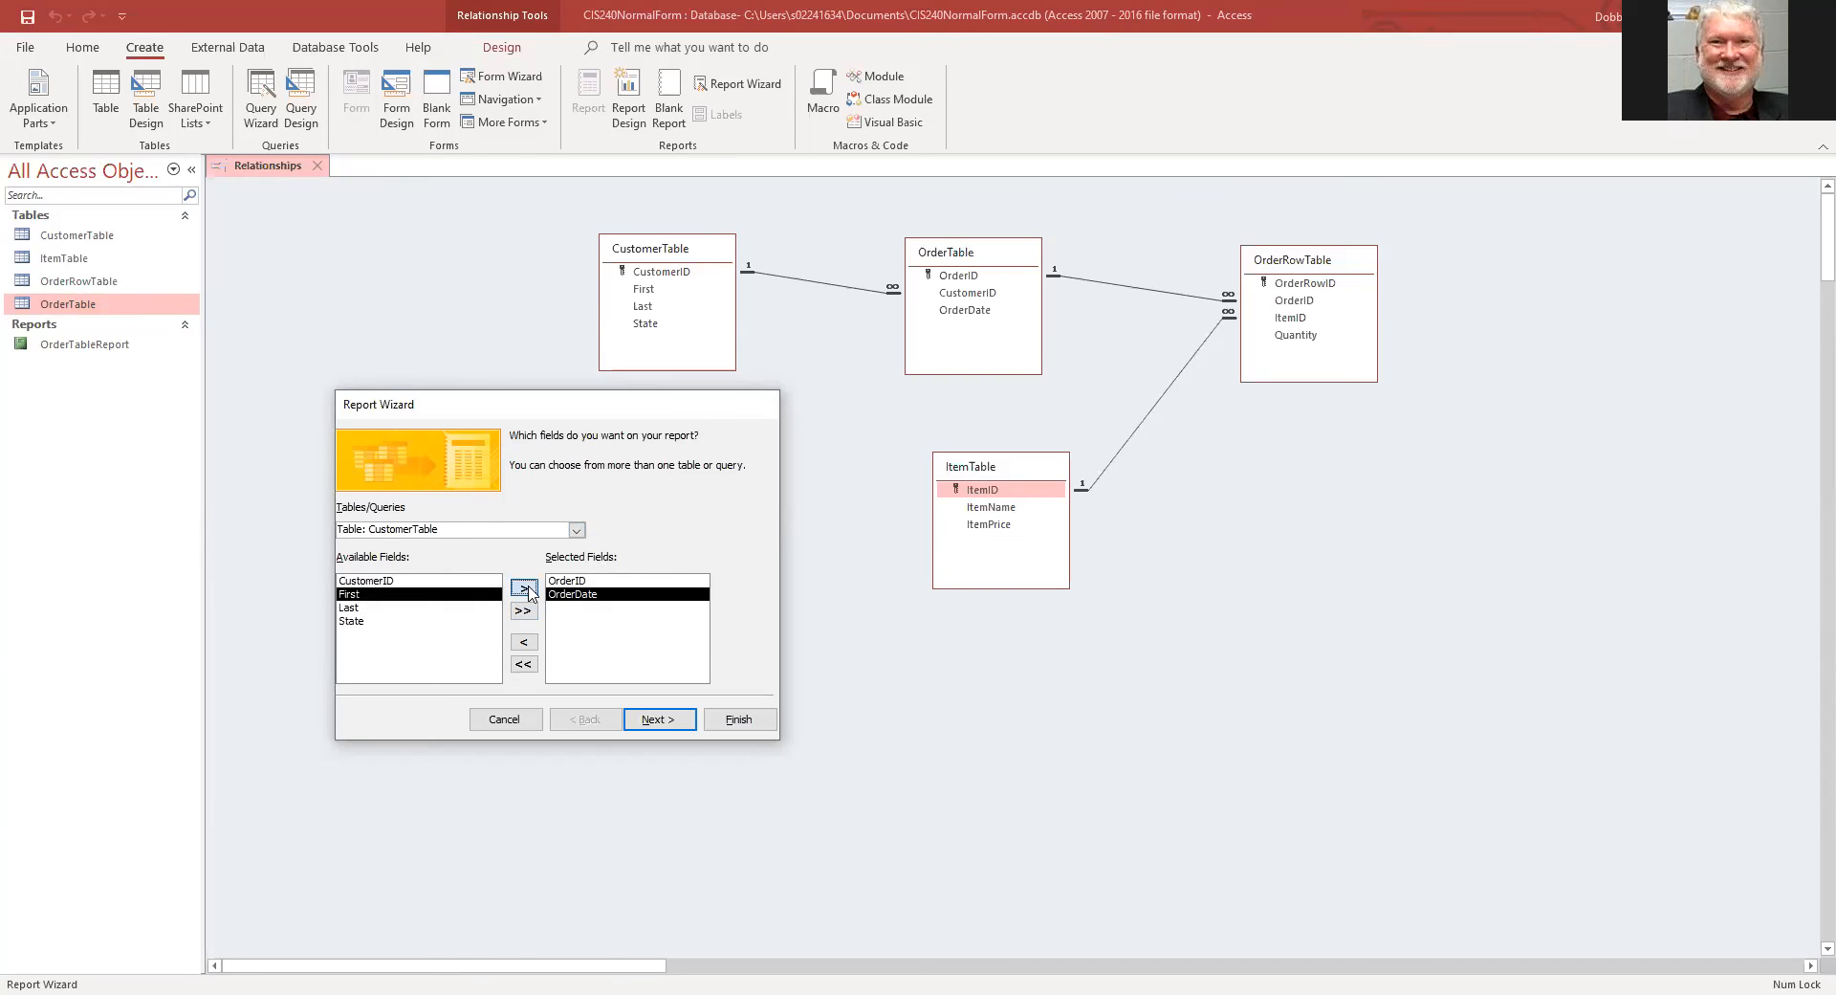
click(526, 587)
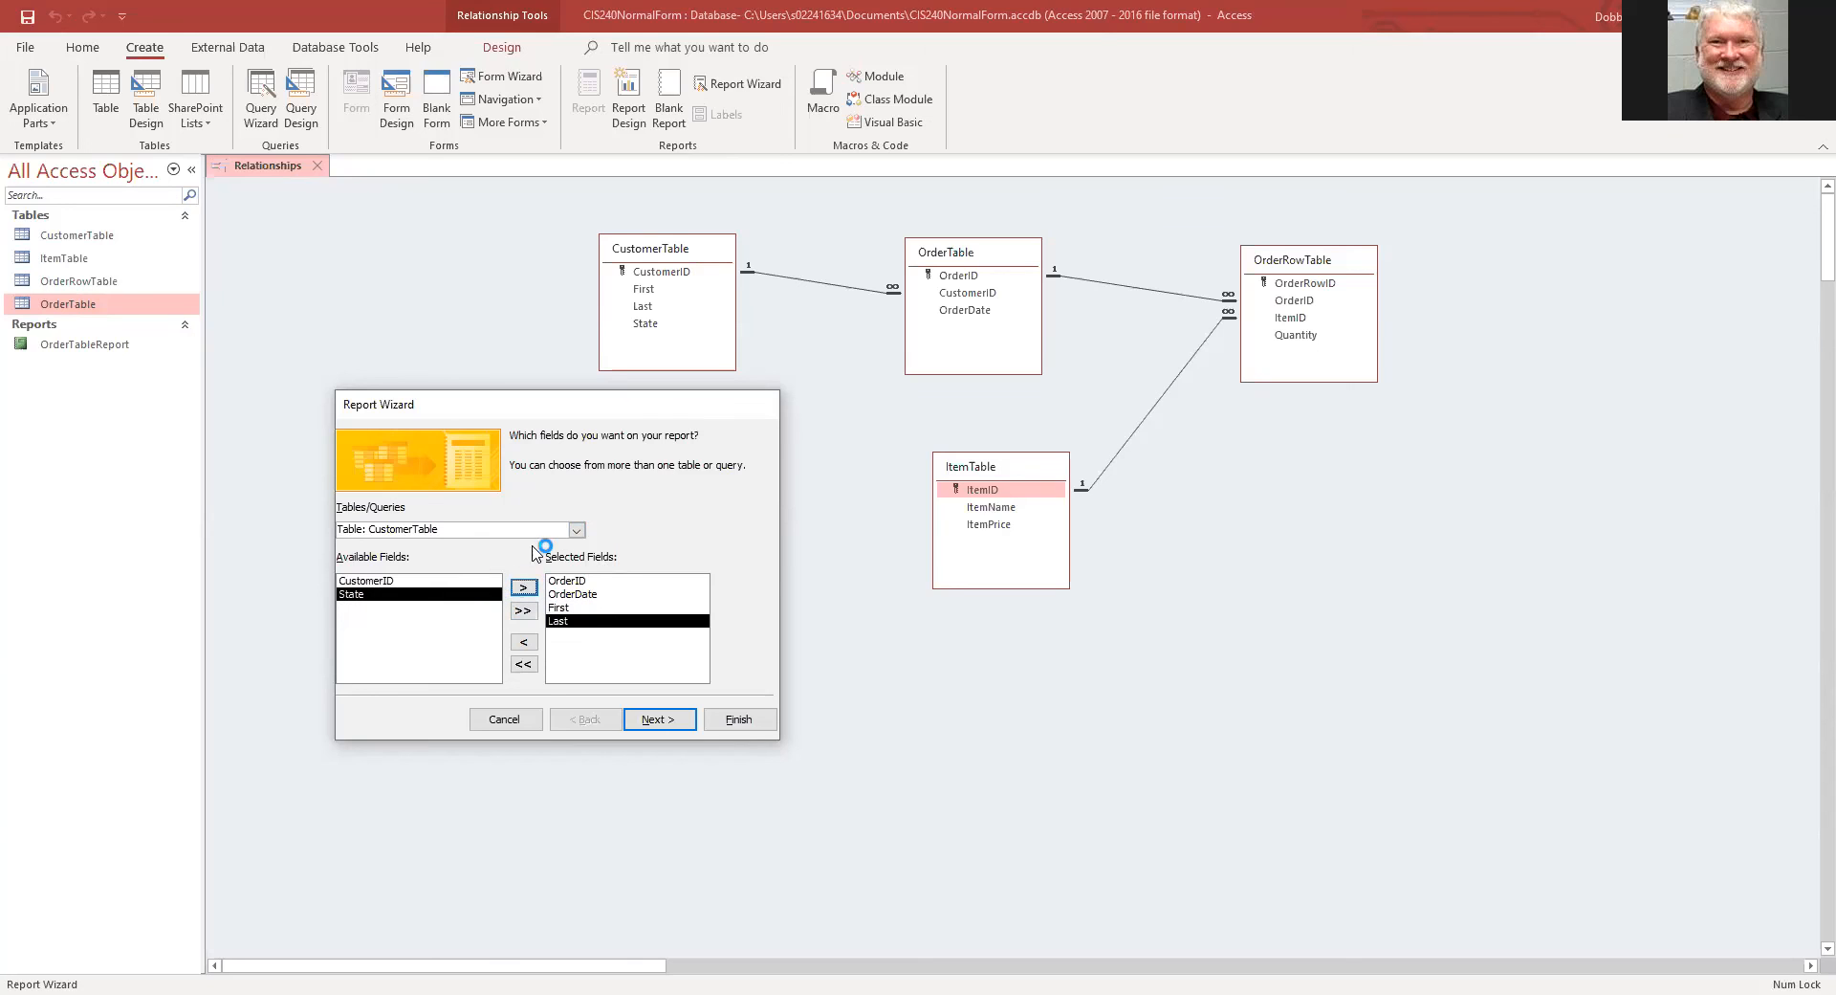
Step: Add the Quantity field from OrderRowTable to the report's selected fields
click(577, 531)
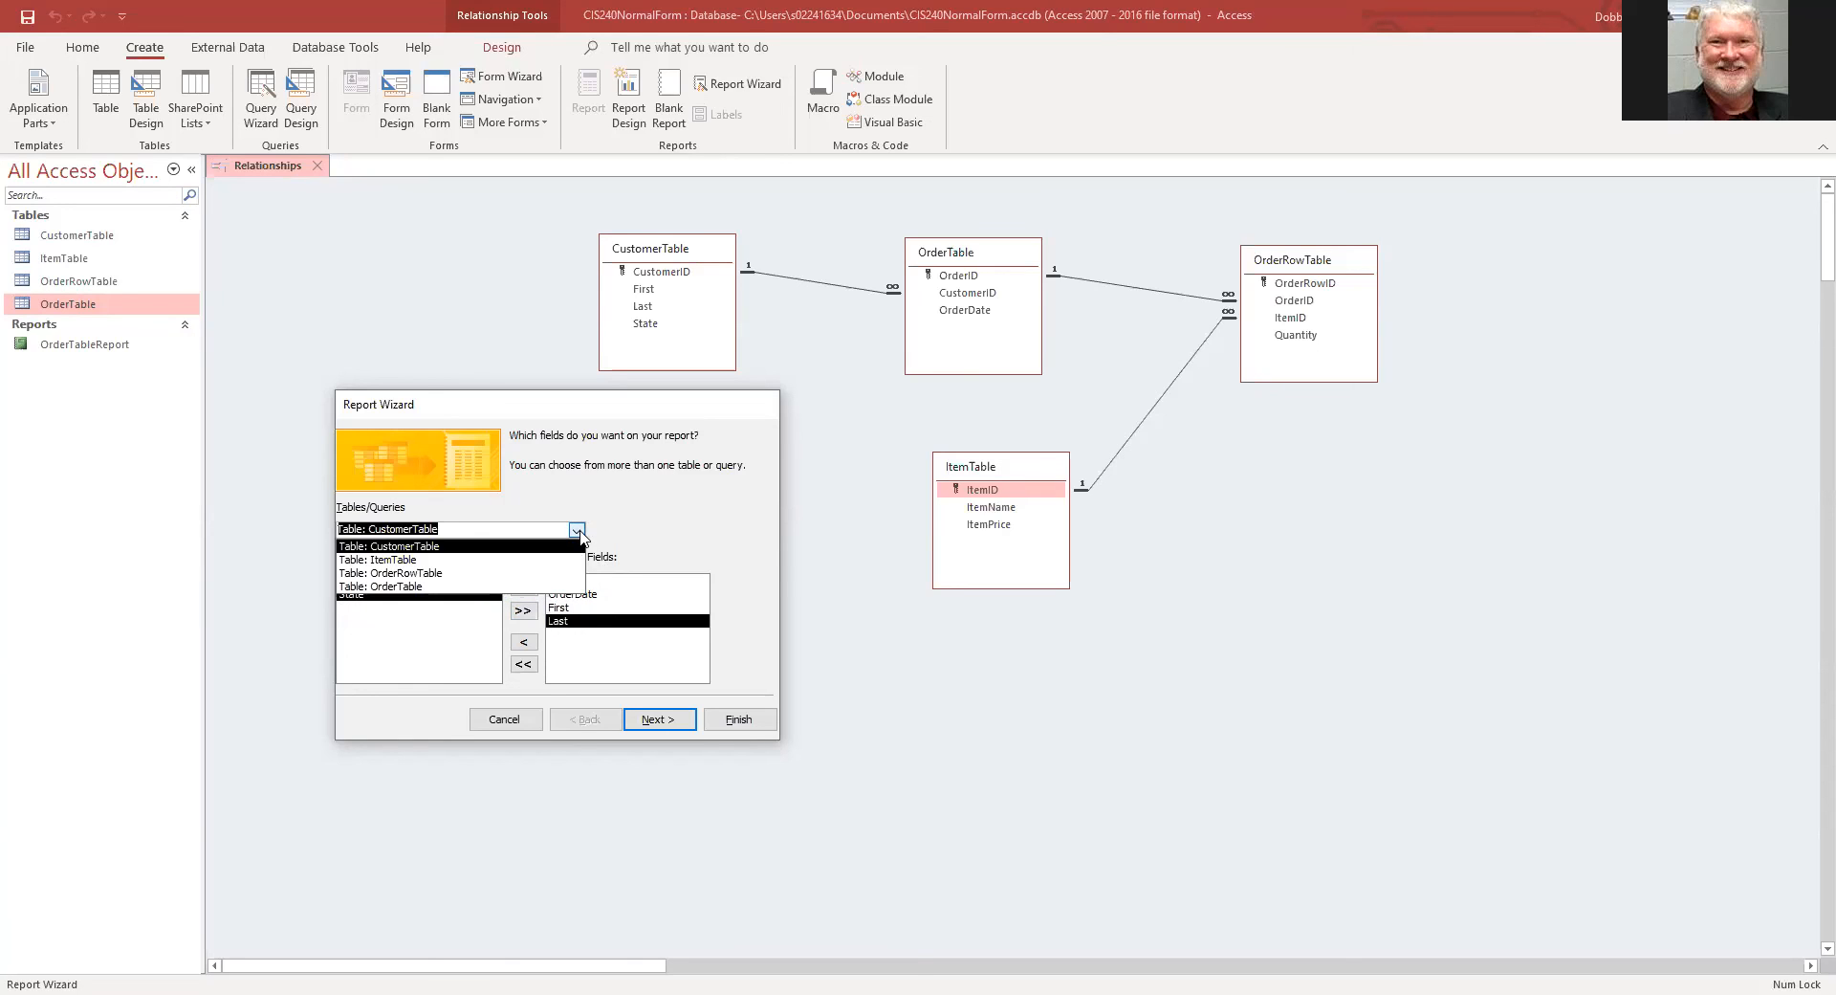
click(448, 574)
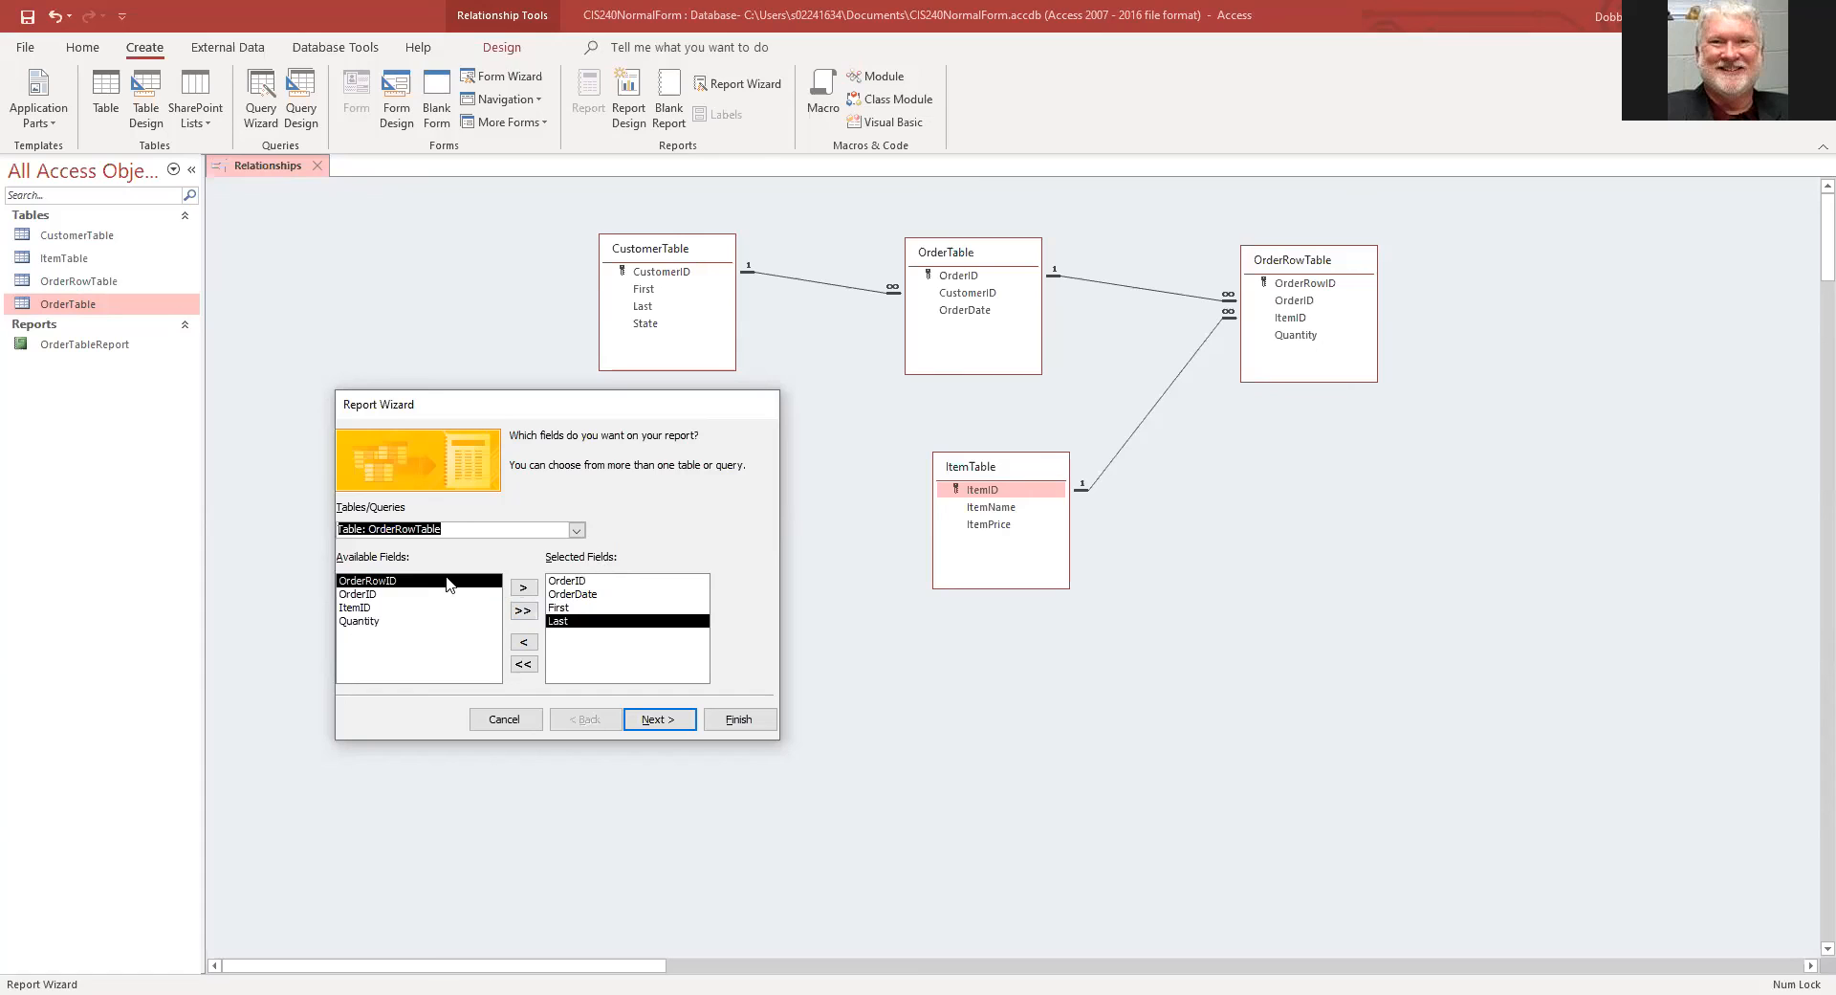
click(352, 622)
click(524, 587)
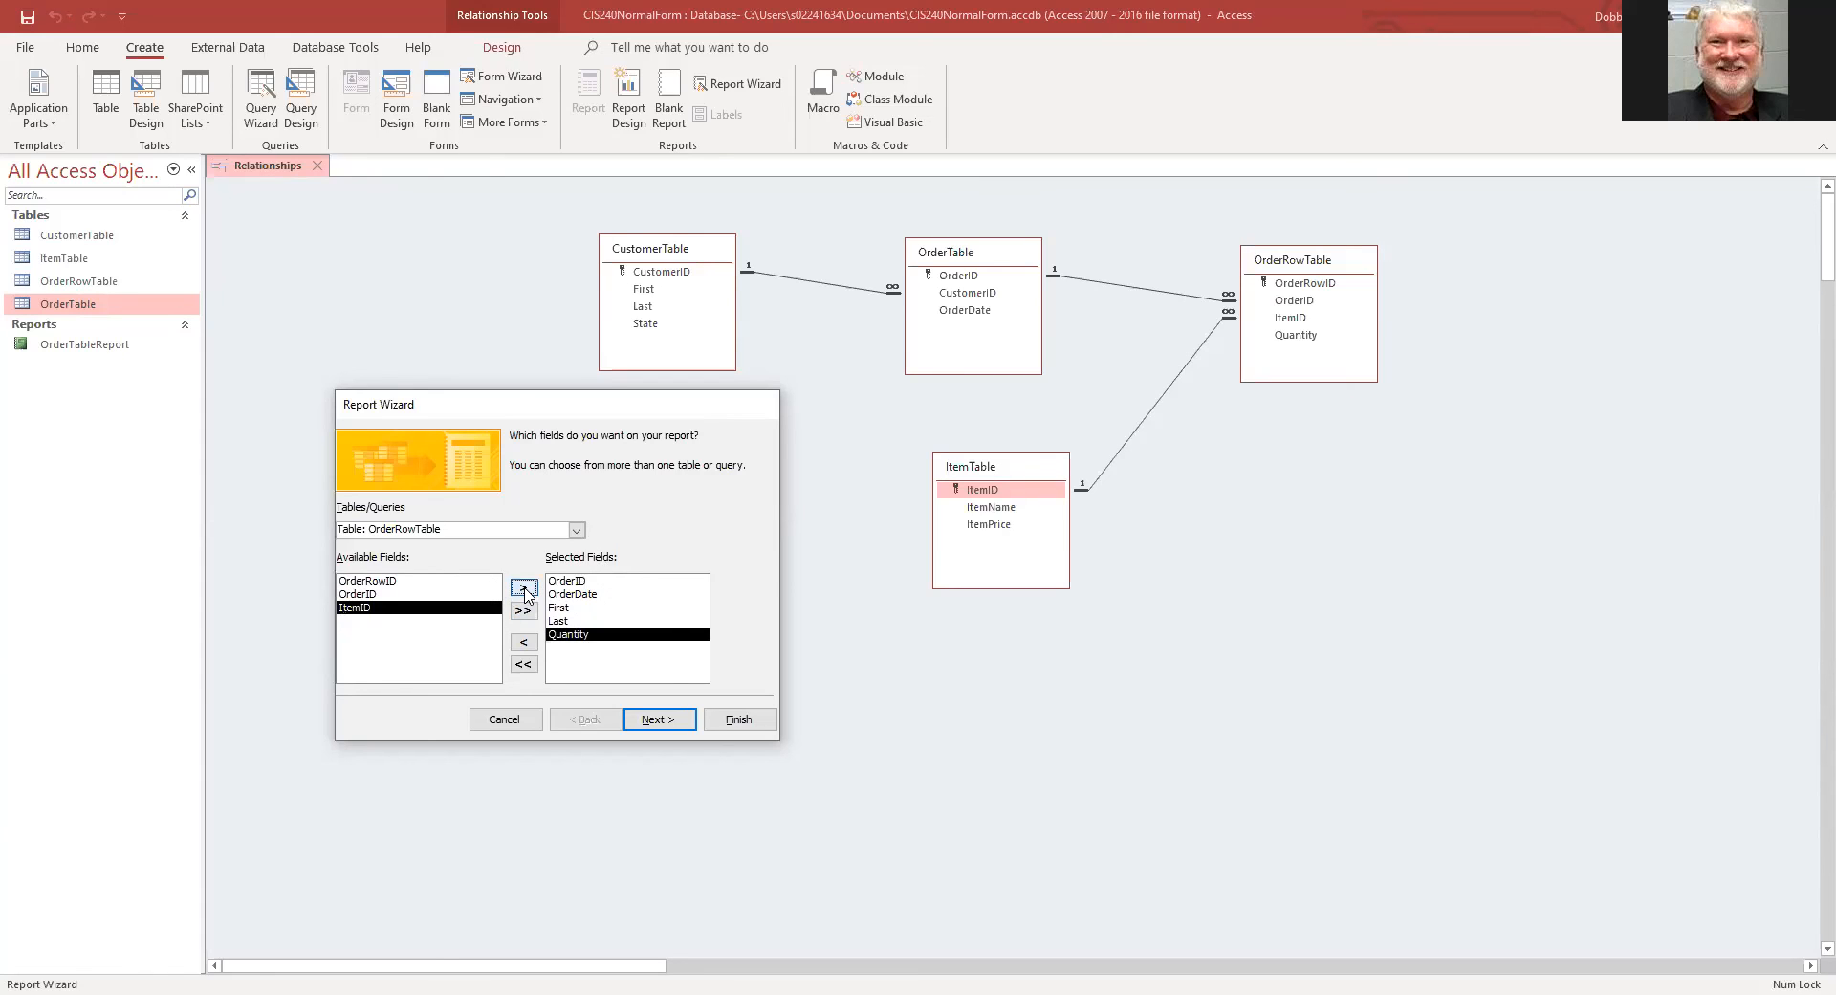
Step: Add the ItemName and ItemPrice fields from ItemTable to the report's selected fields
click(577, 531)
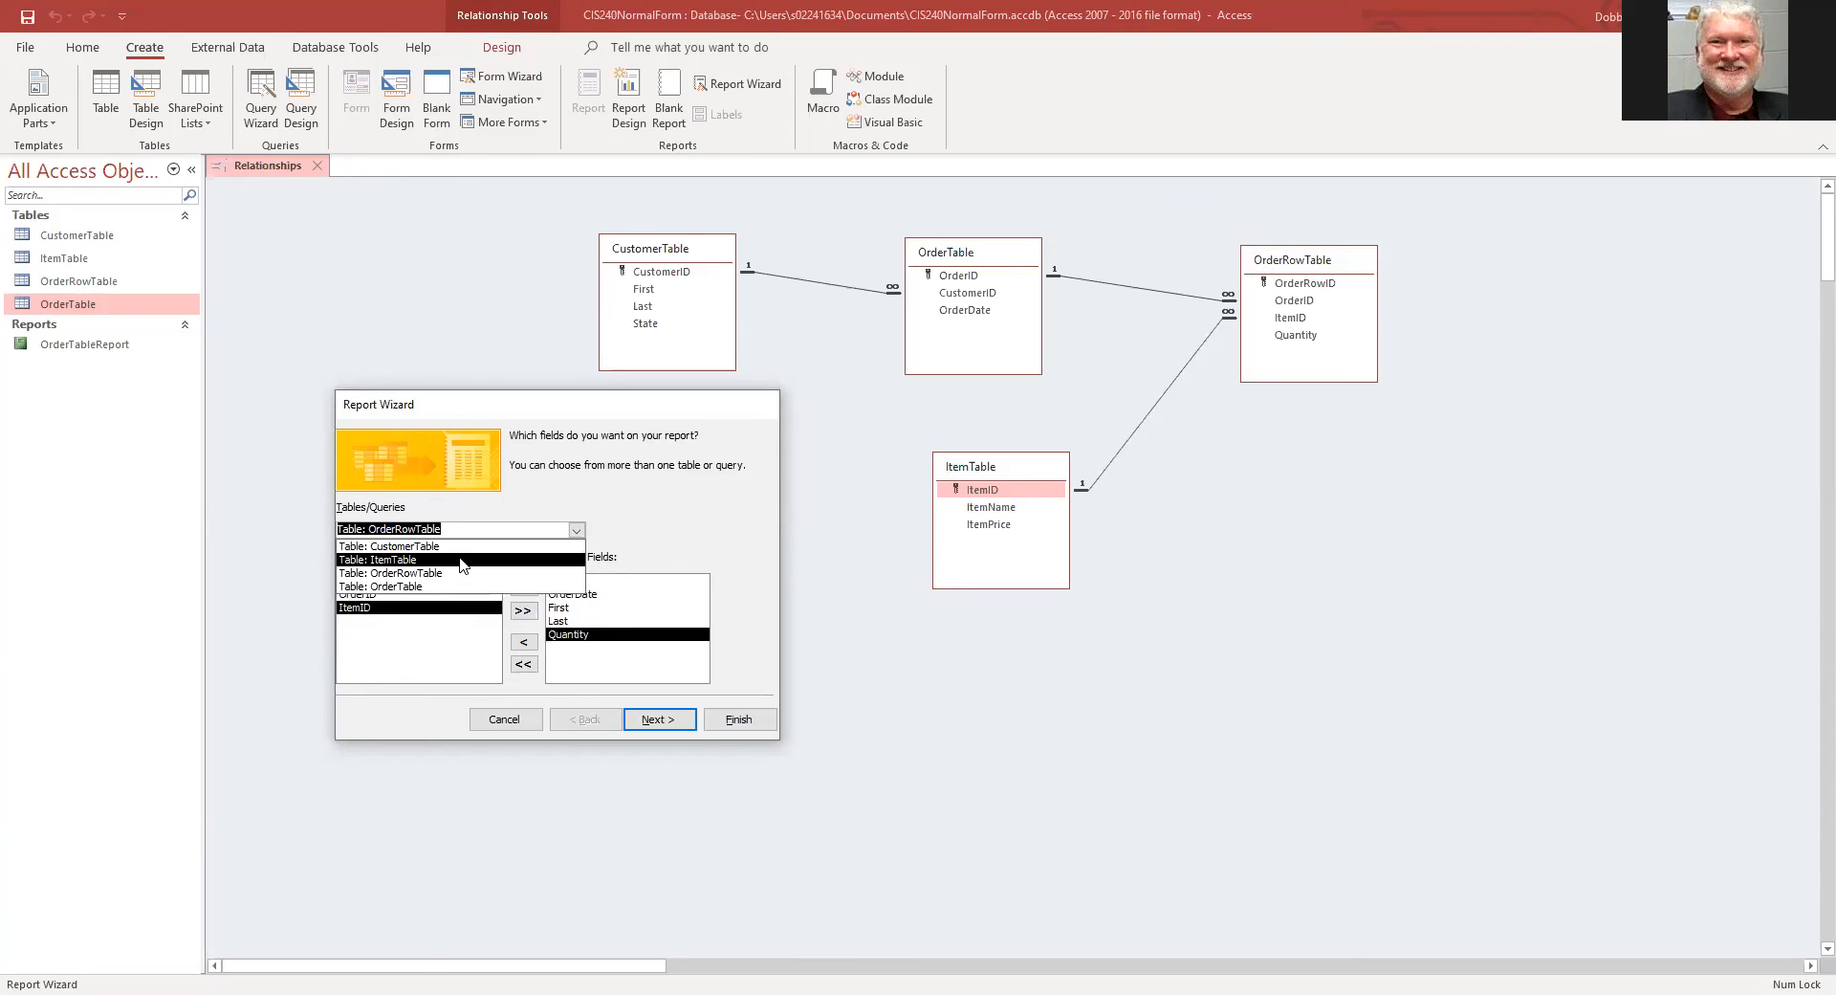
click(391, 573)
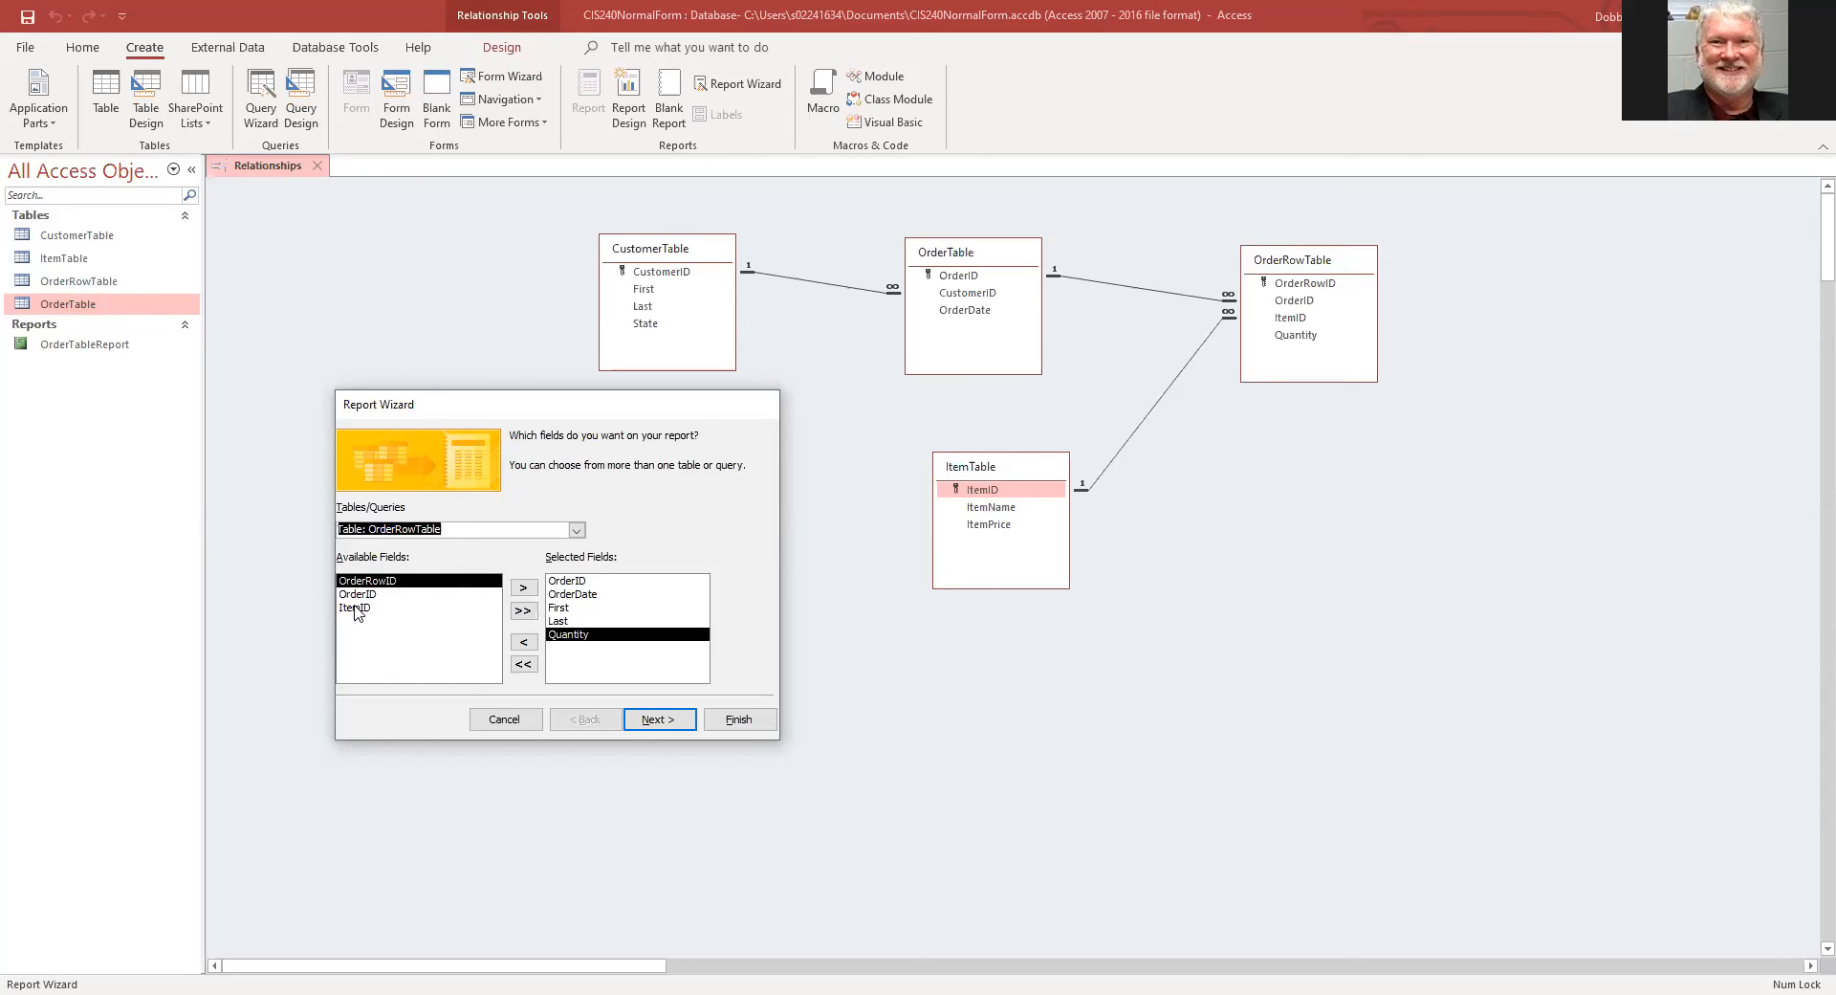
click(578, 531)
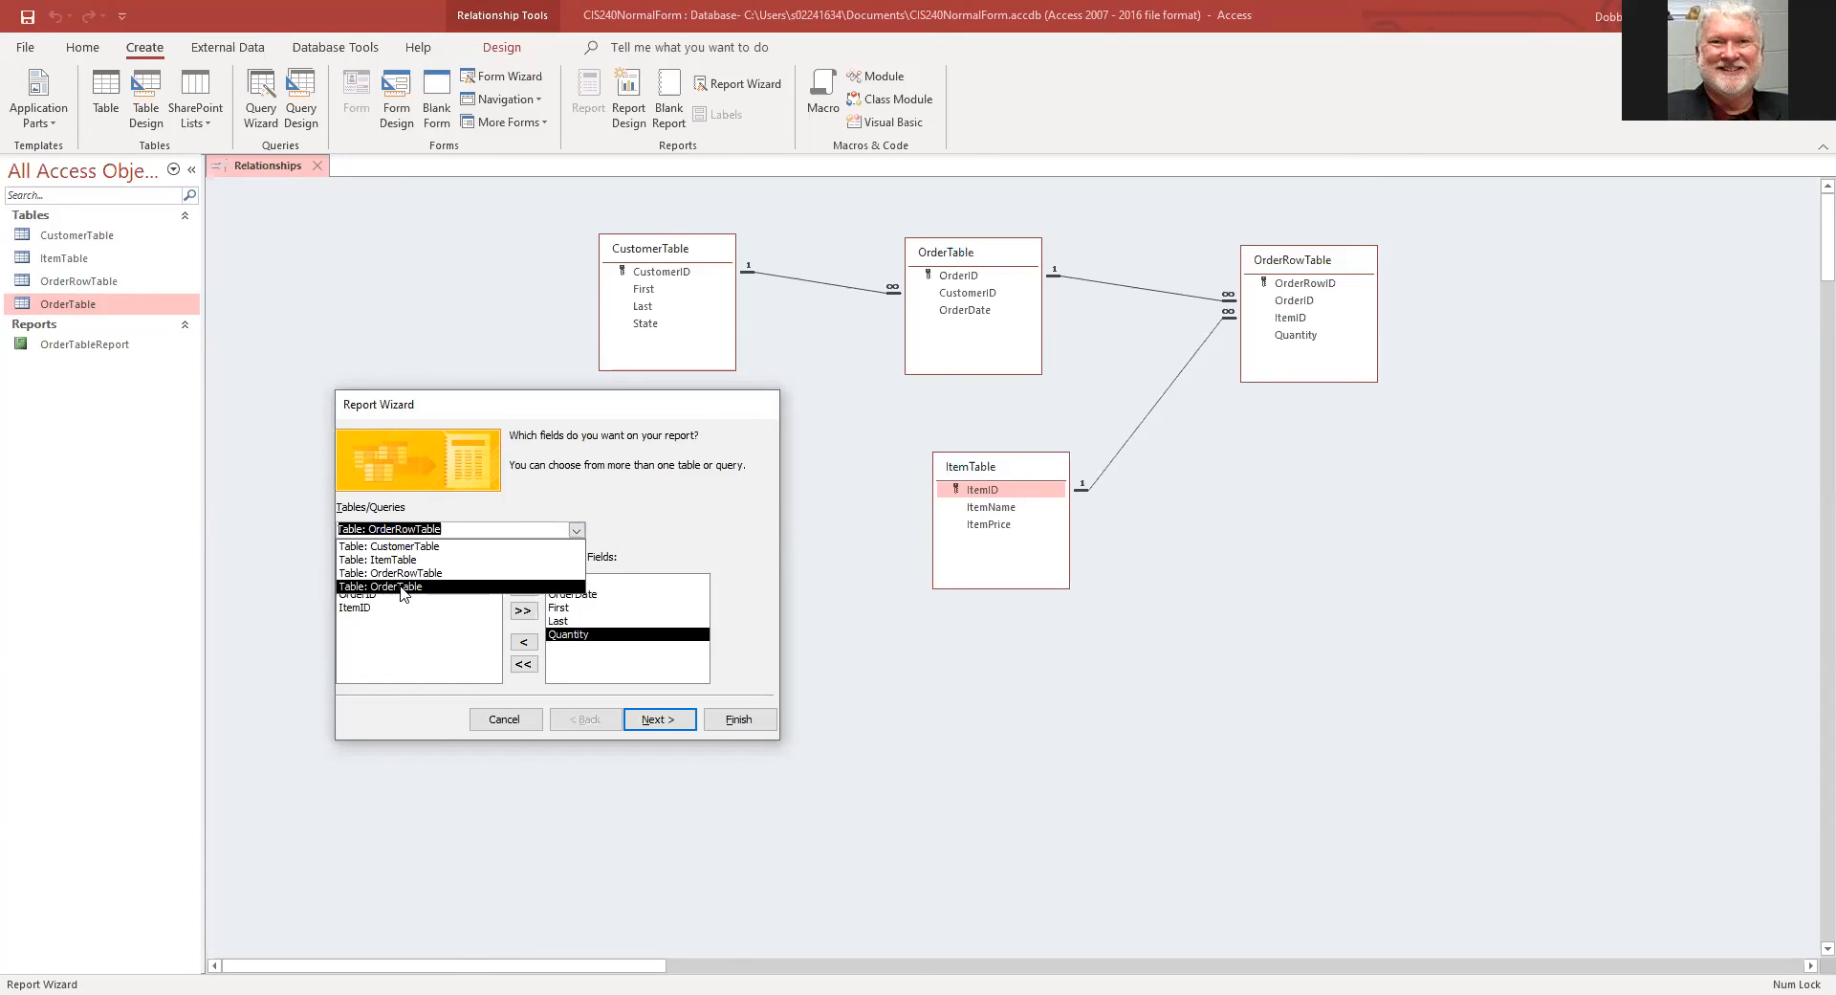
click(378, 561)
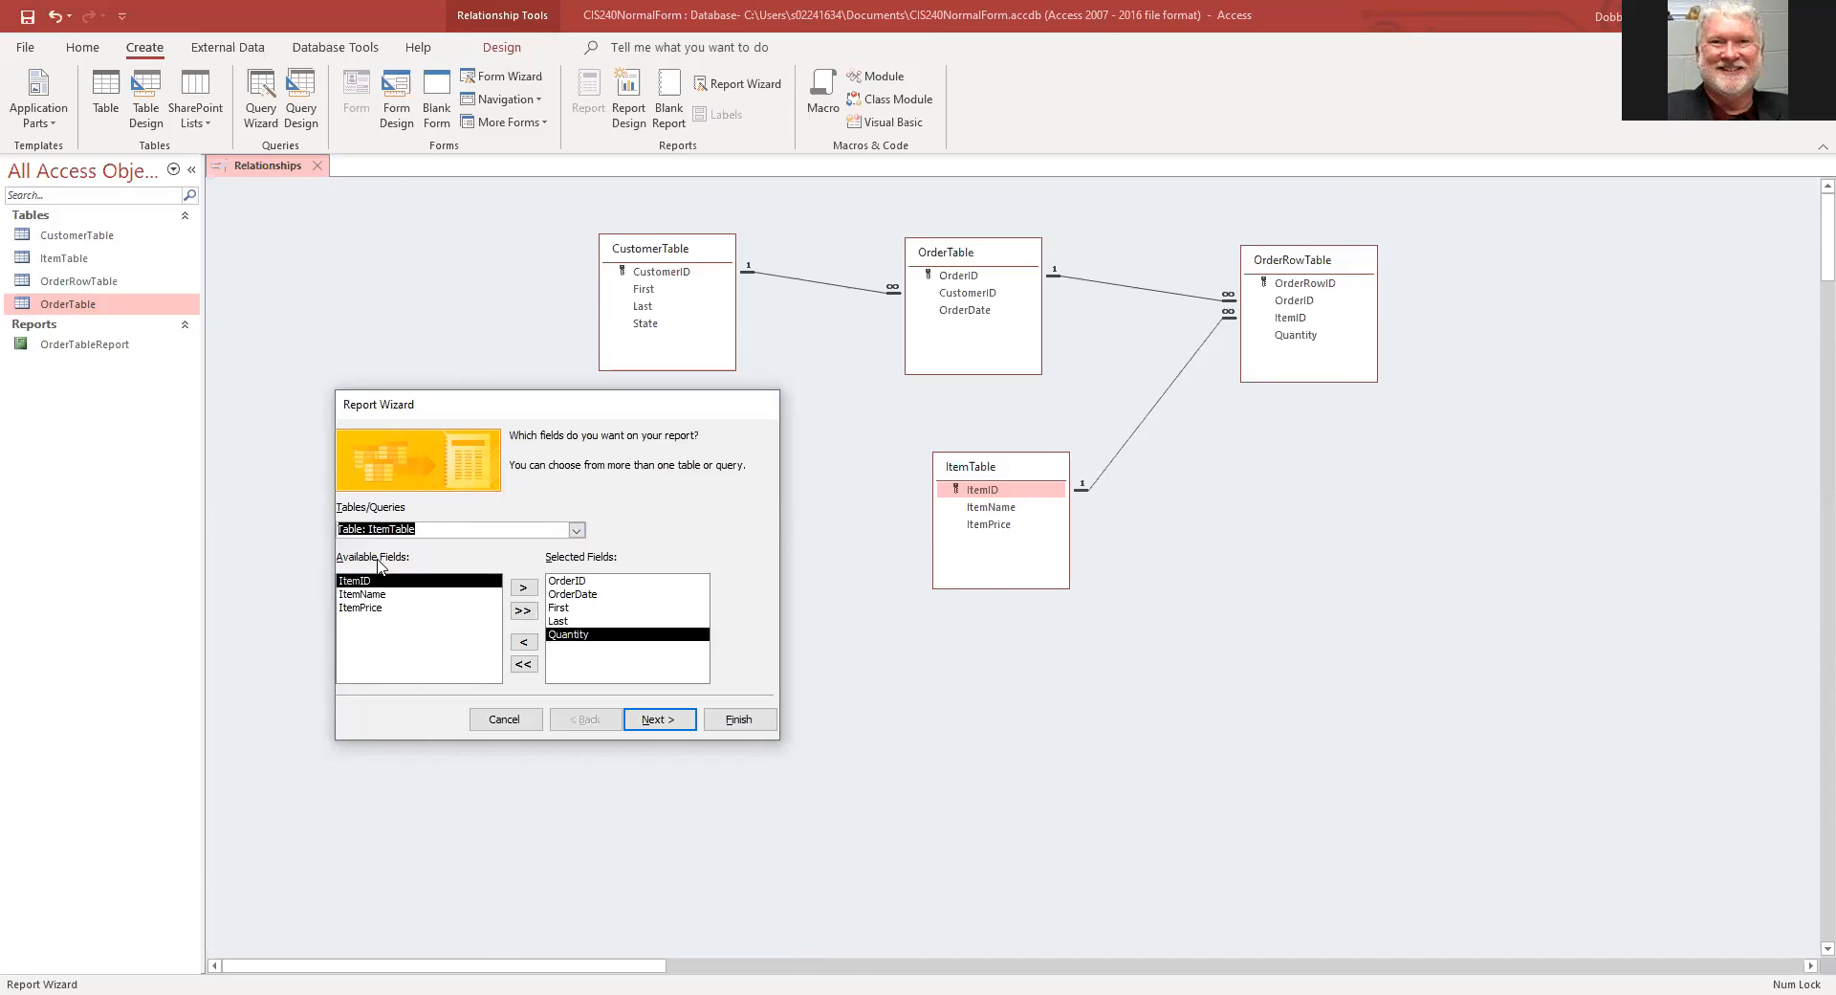
click(359, 595)
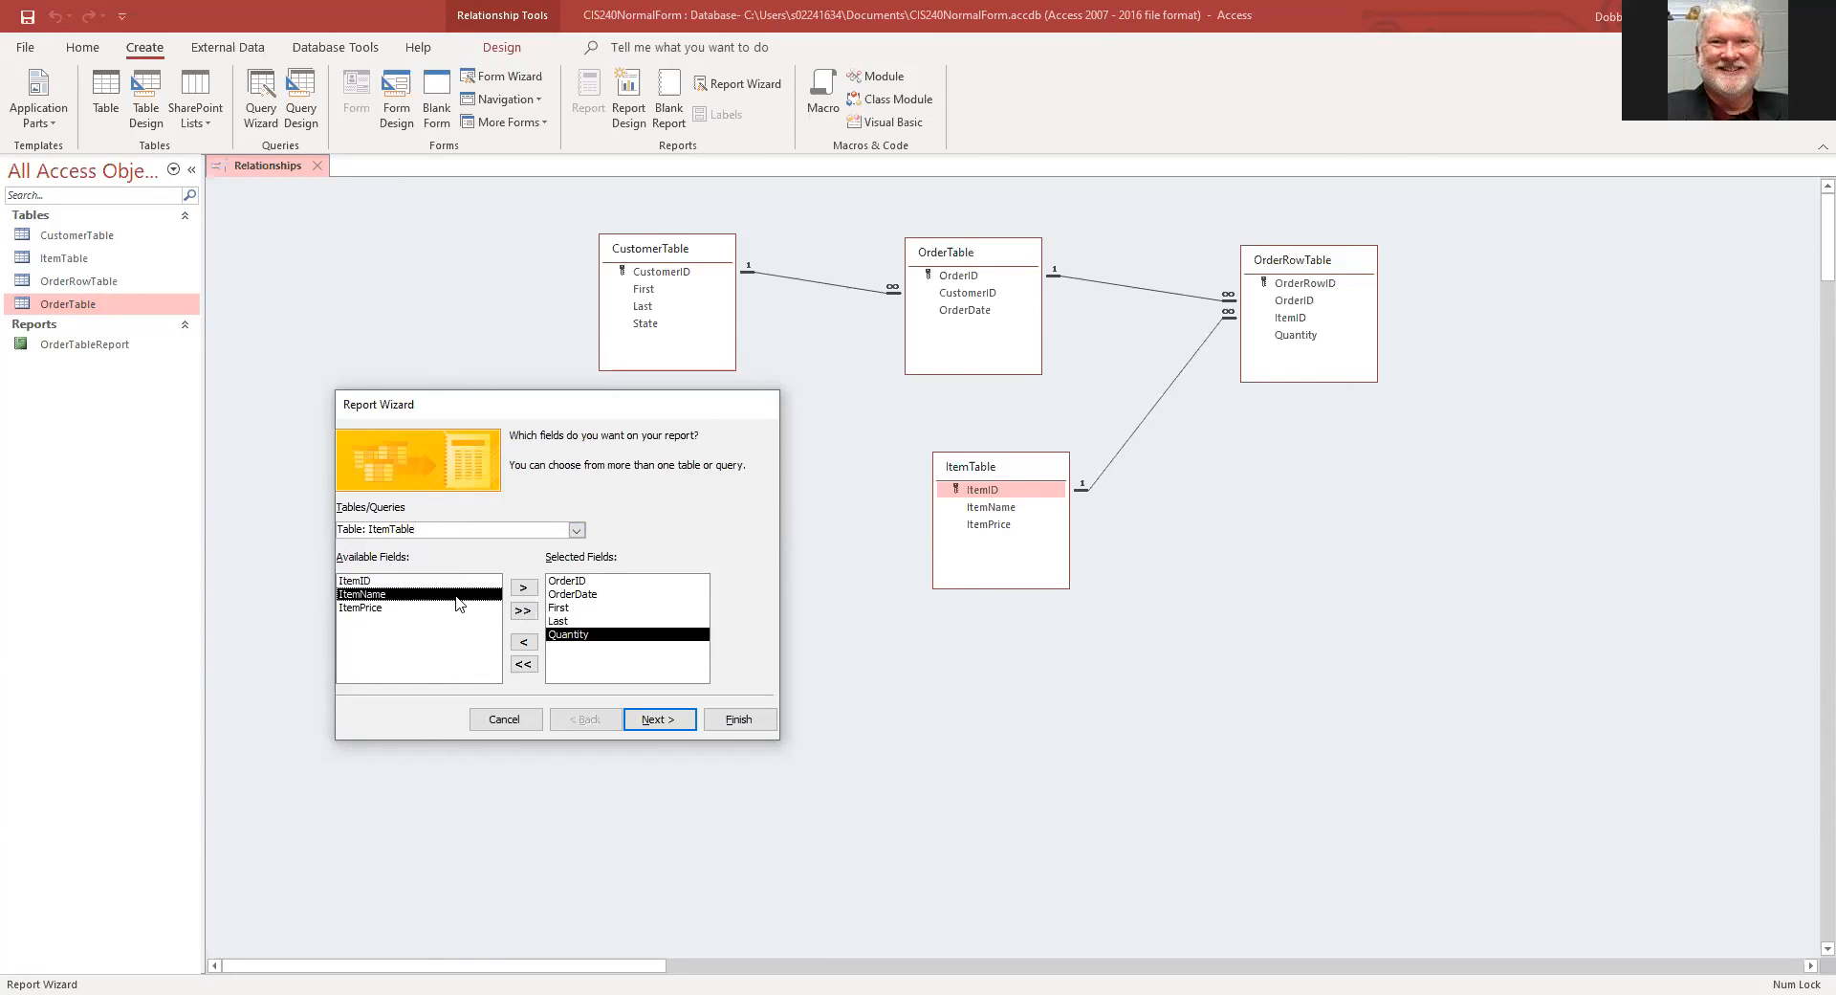
click(523, 587)
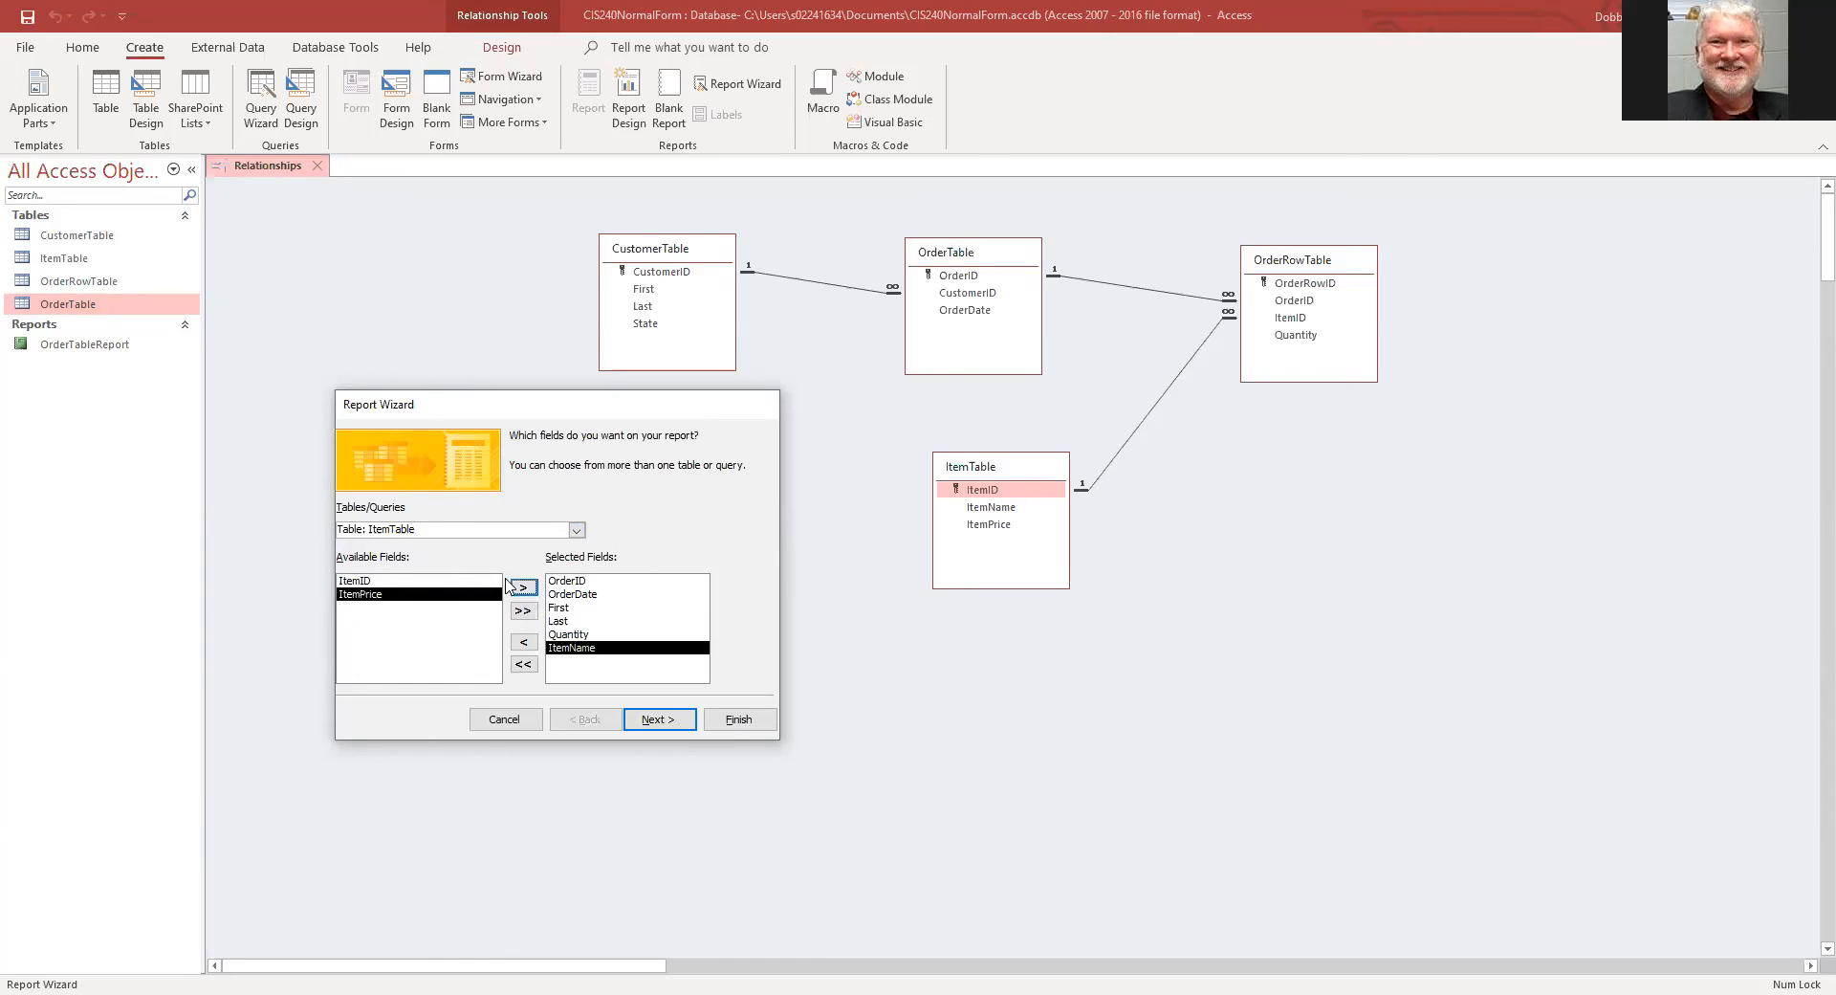
click(521, 589)
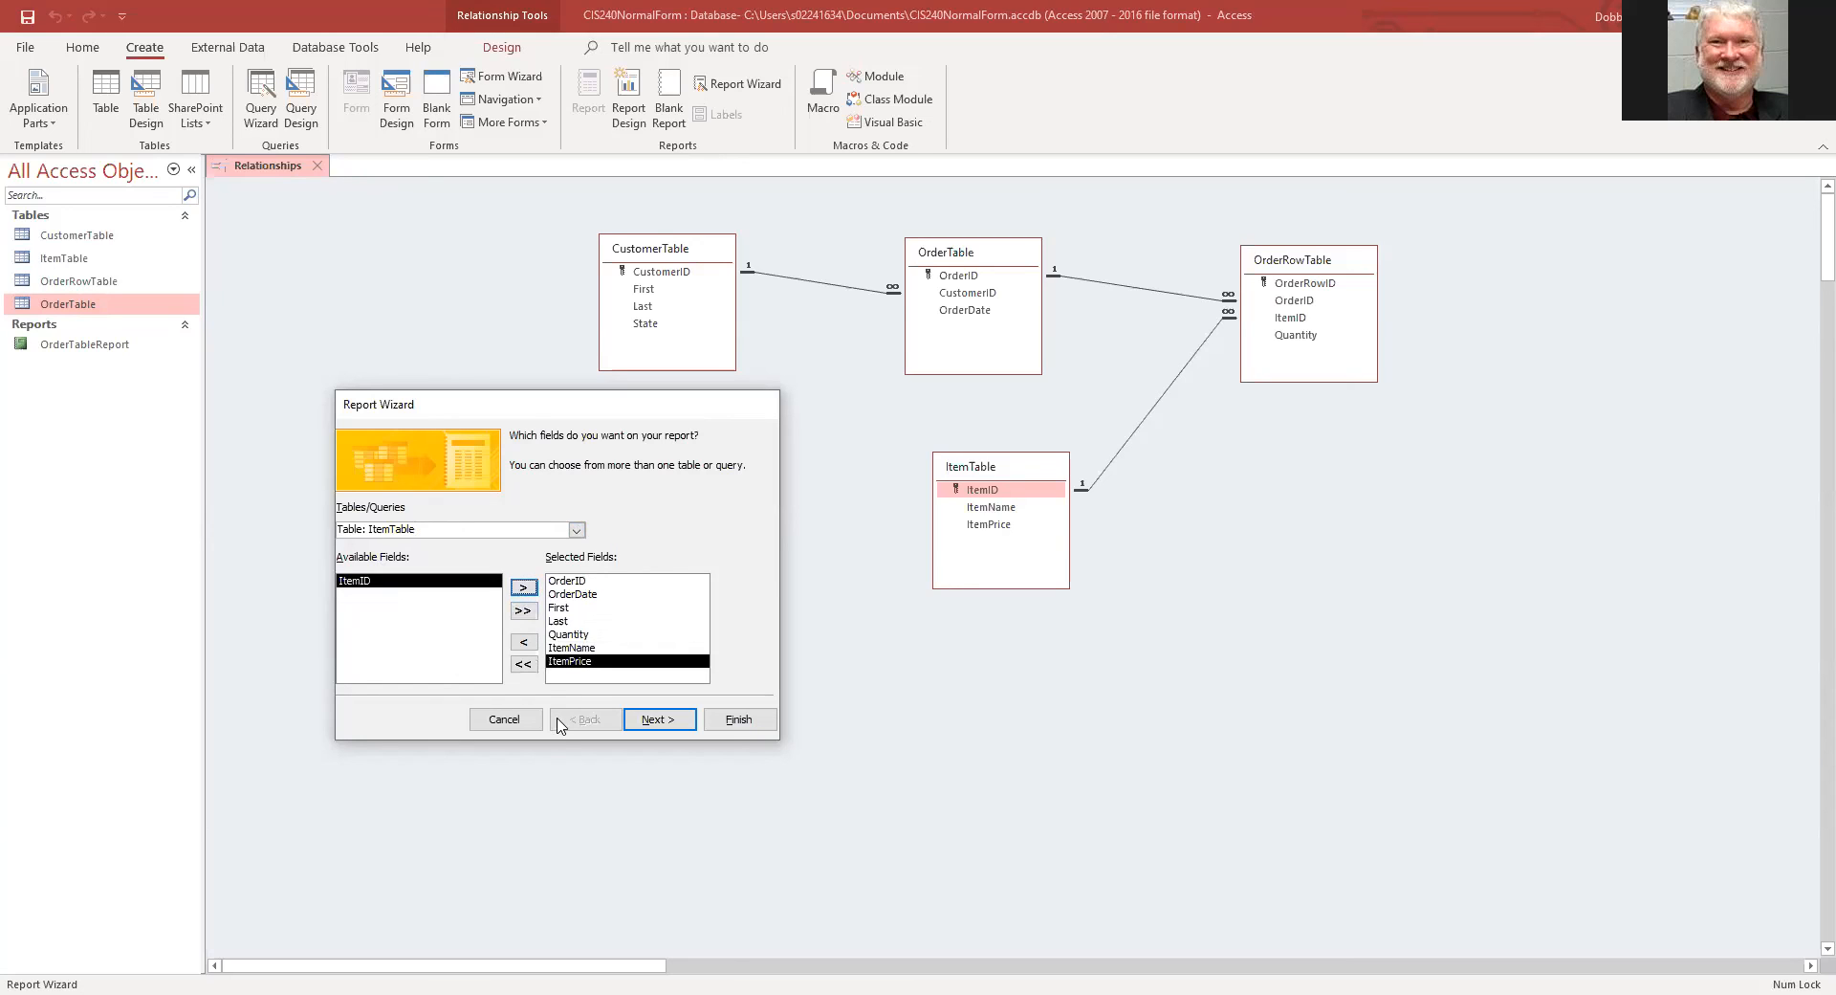
Step: Keep the report data viewed by OrderTable and add OrderID as a grouping level
click(658, 722)
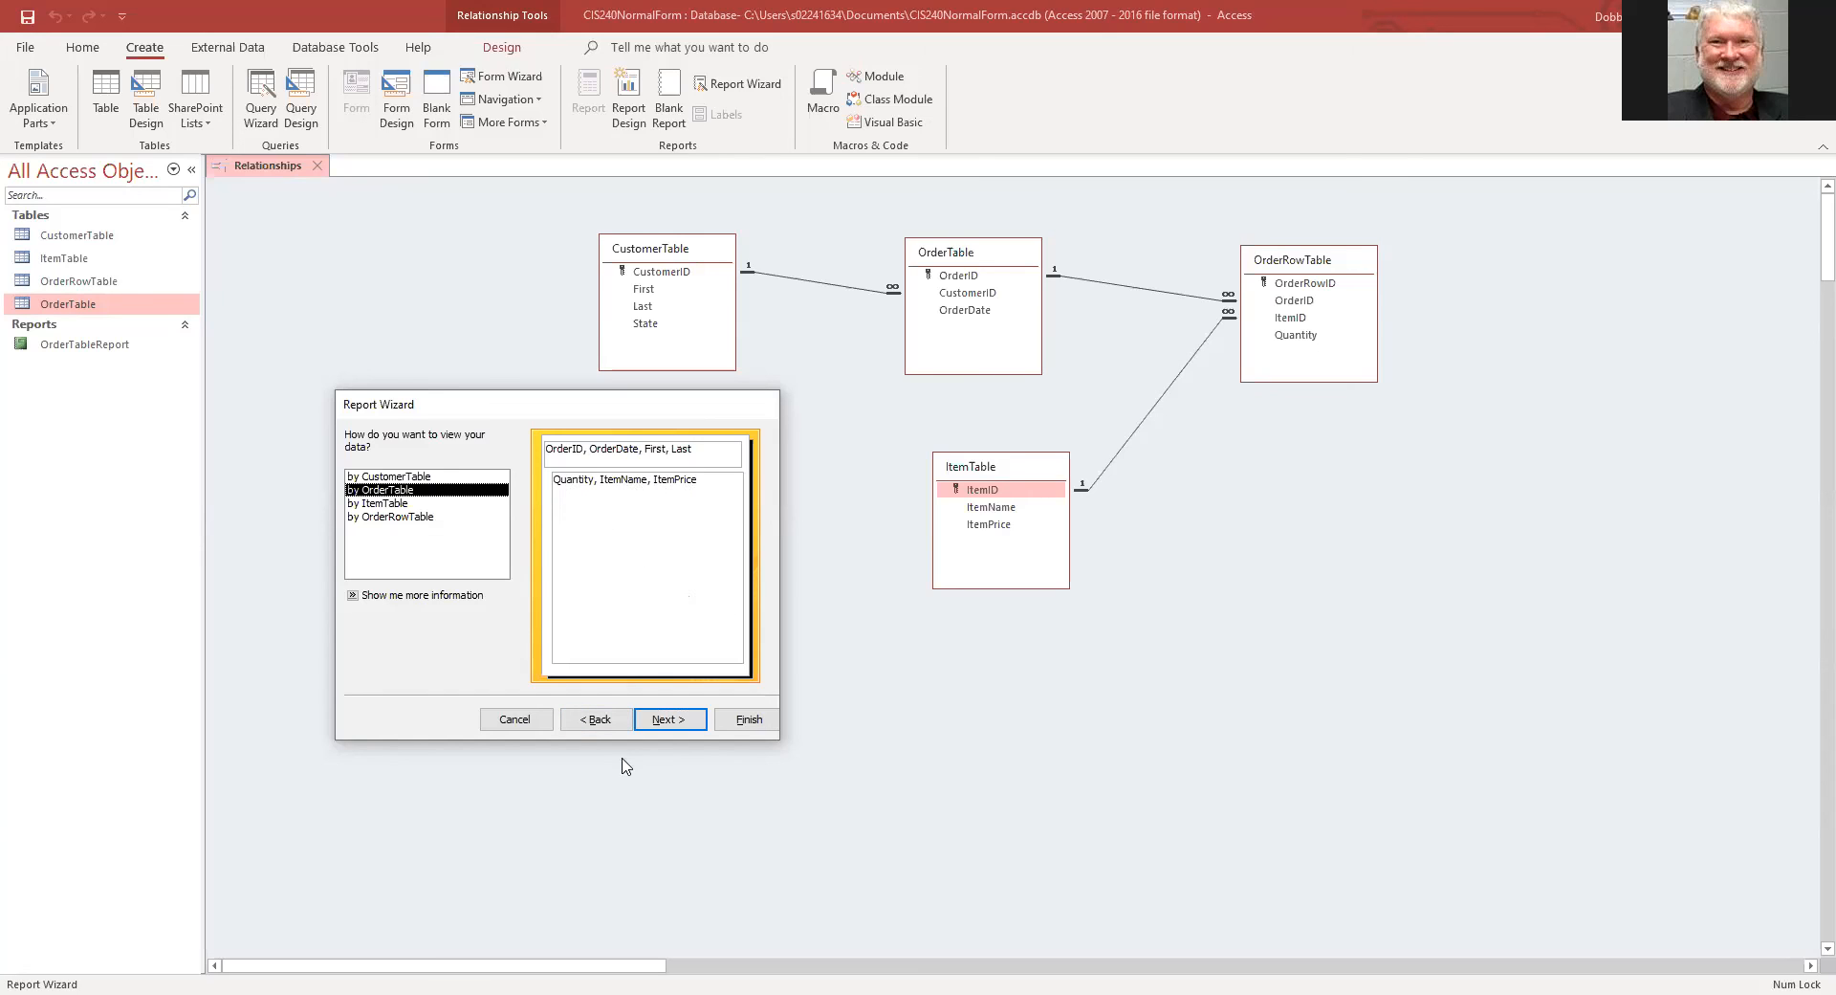
click(667, 724)
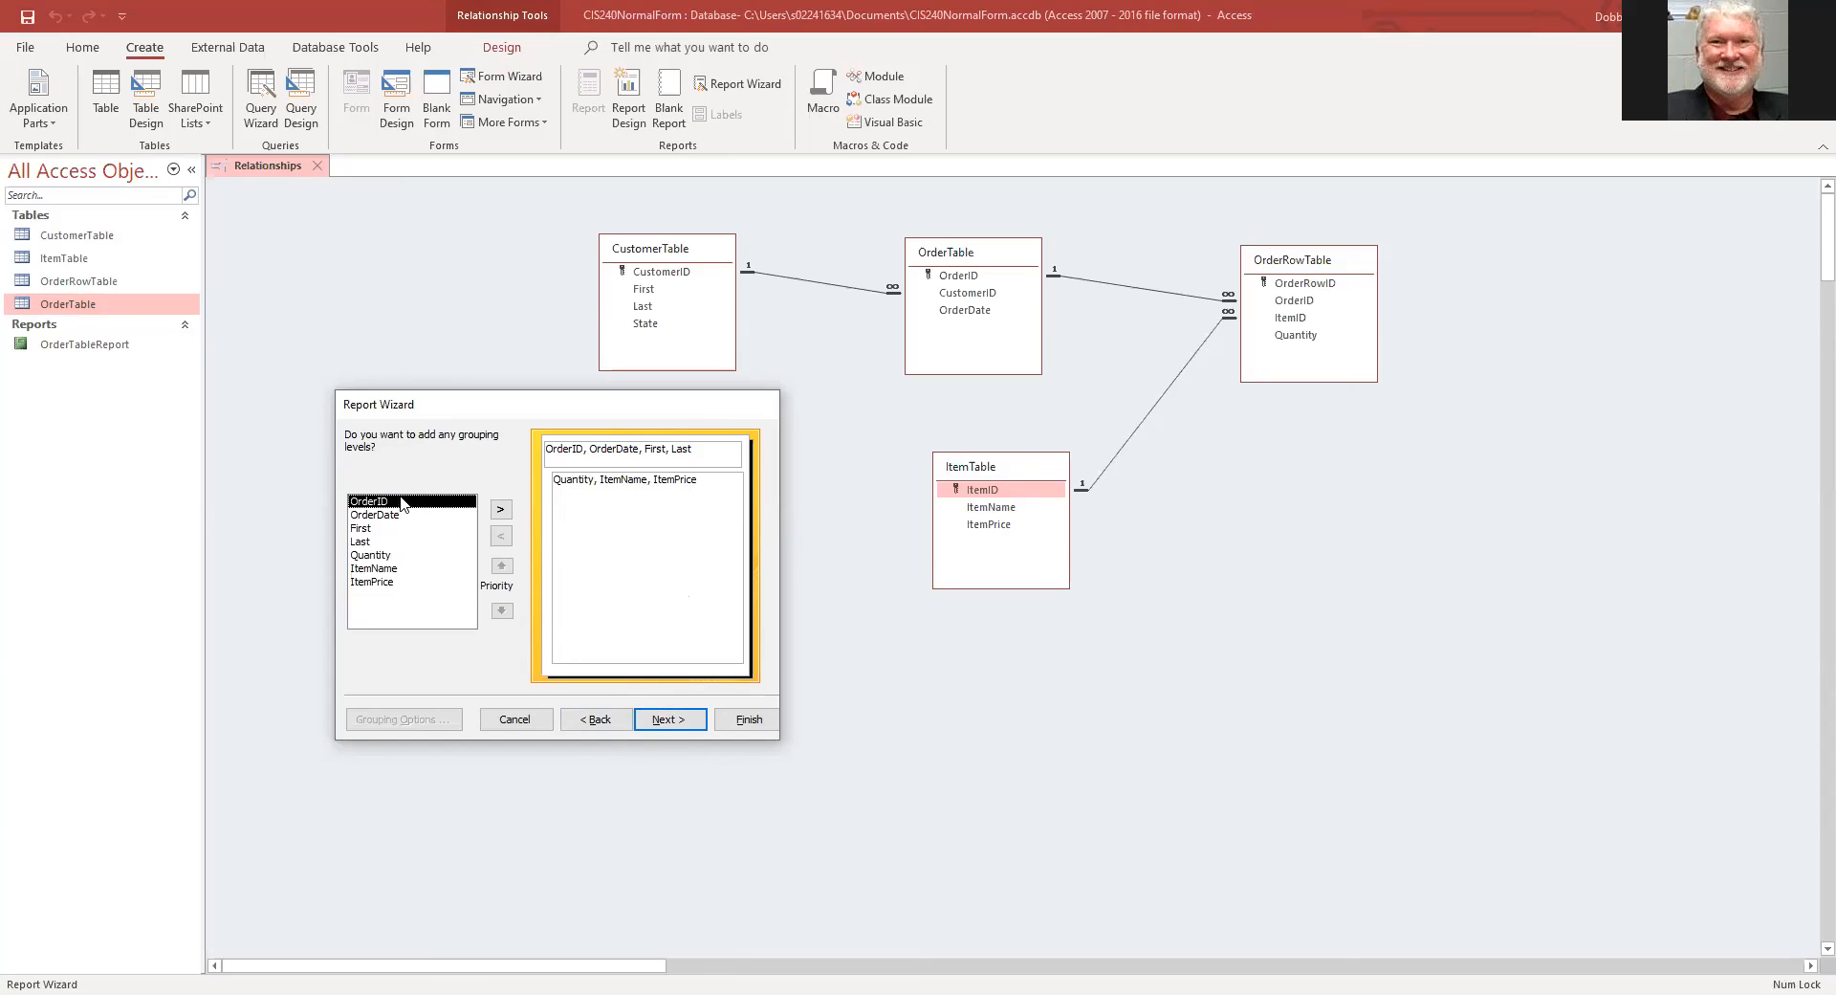
click(500, 509)
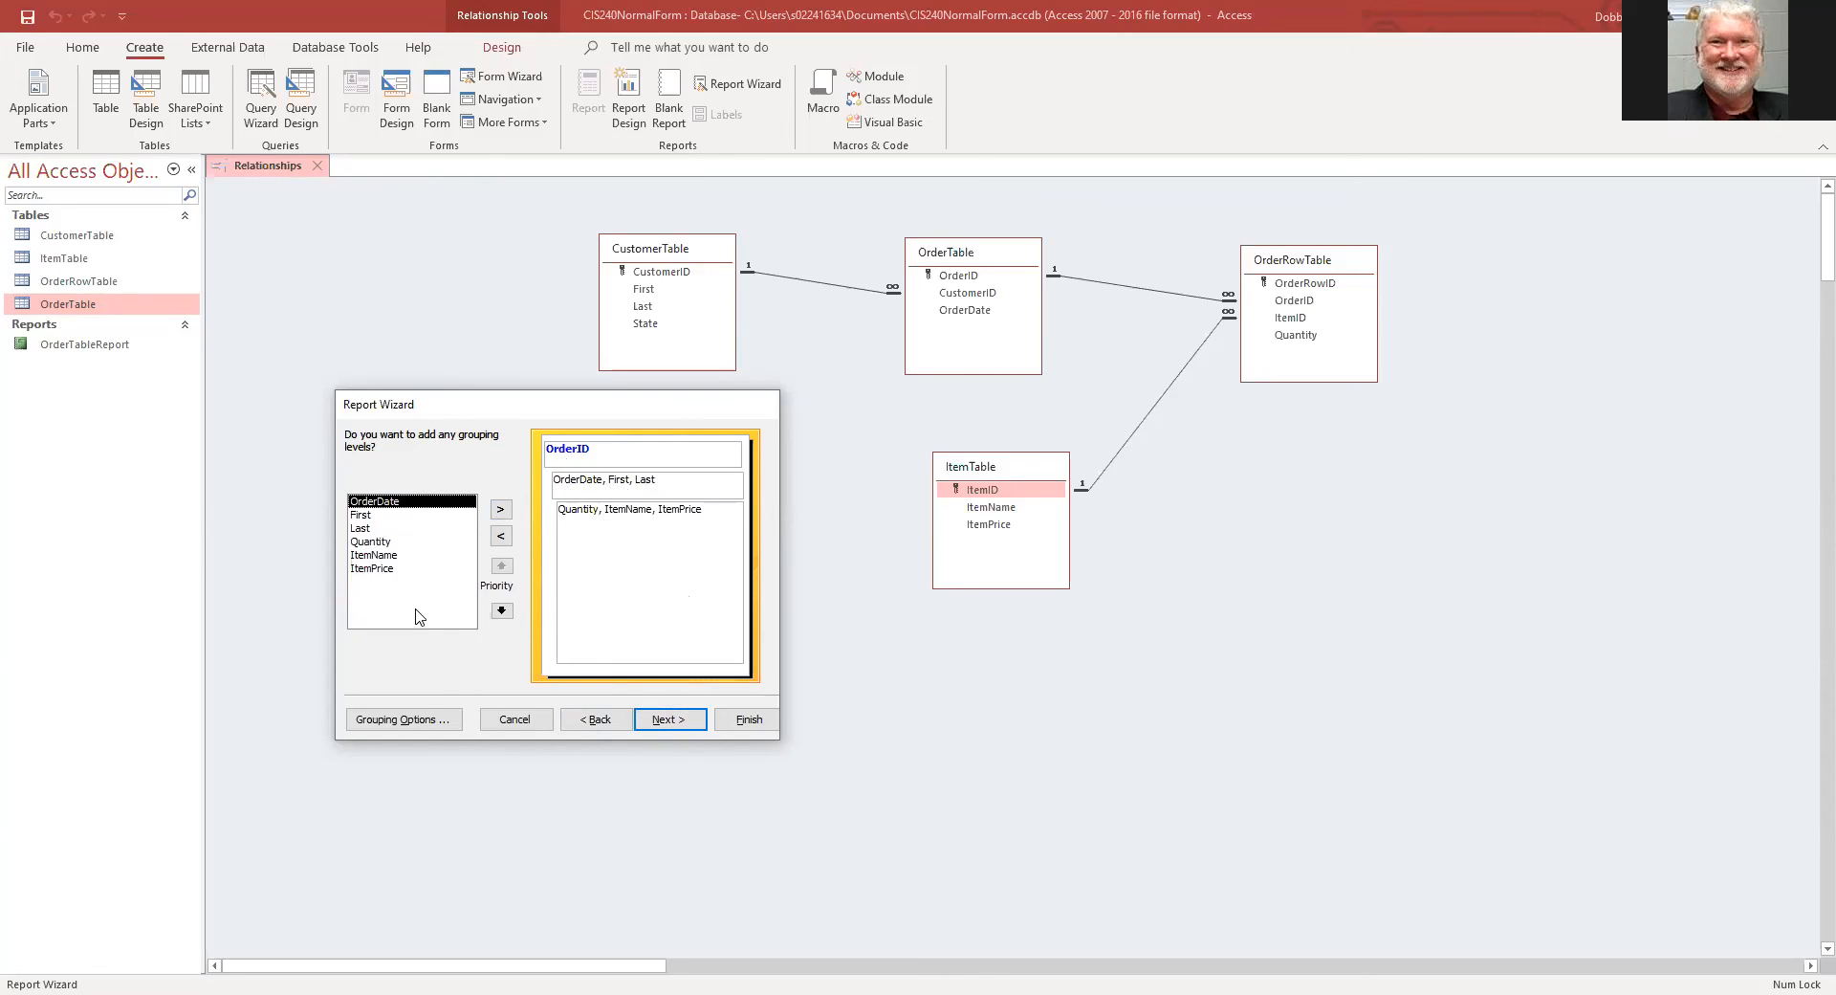
click(690, 721)
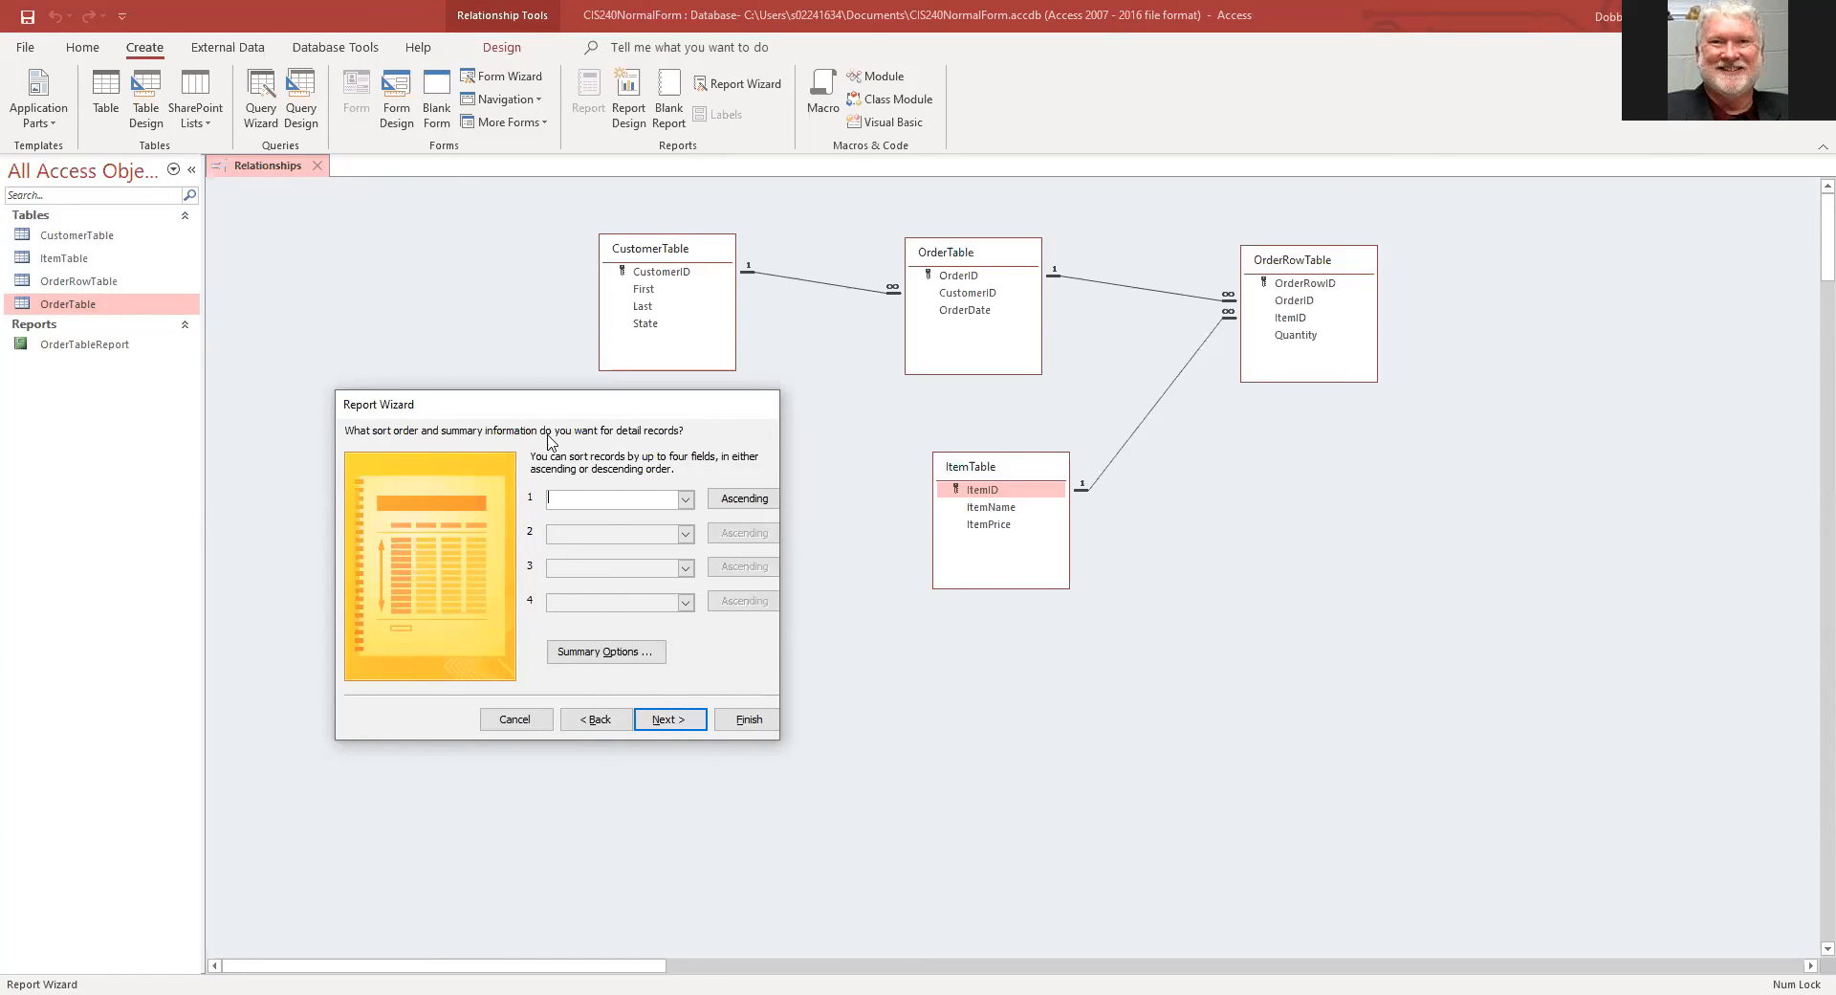
Step: Leave the detail records without a sort field and accept the Stepped layout in Portrait orientation
click(685, 499)
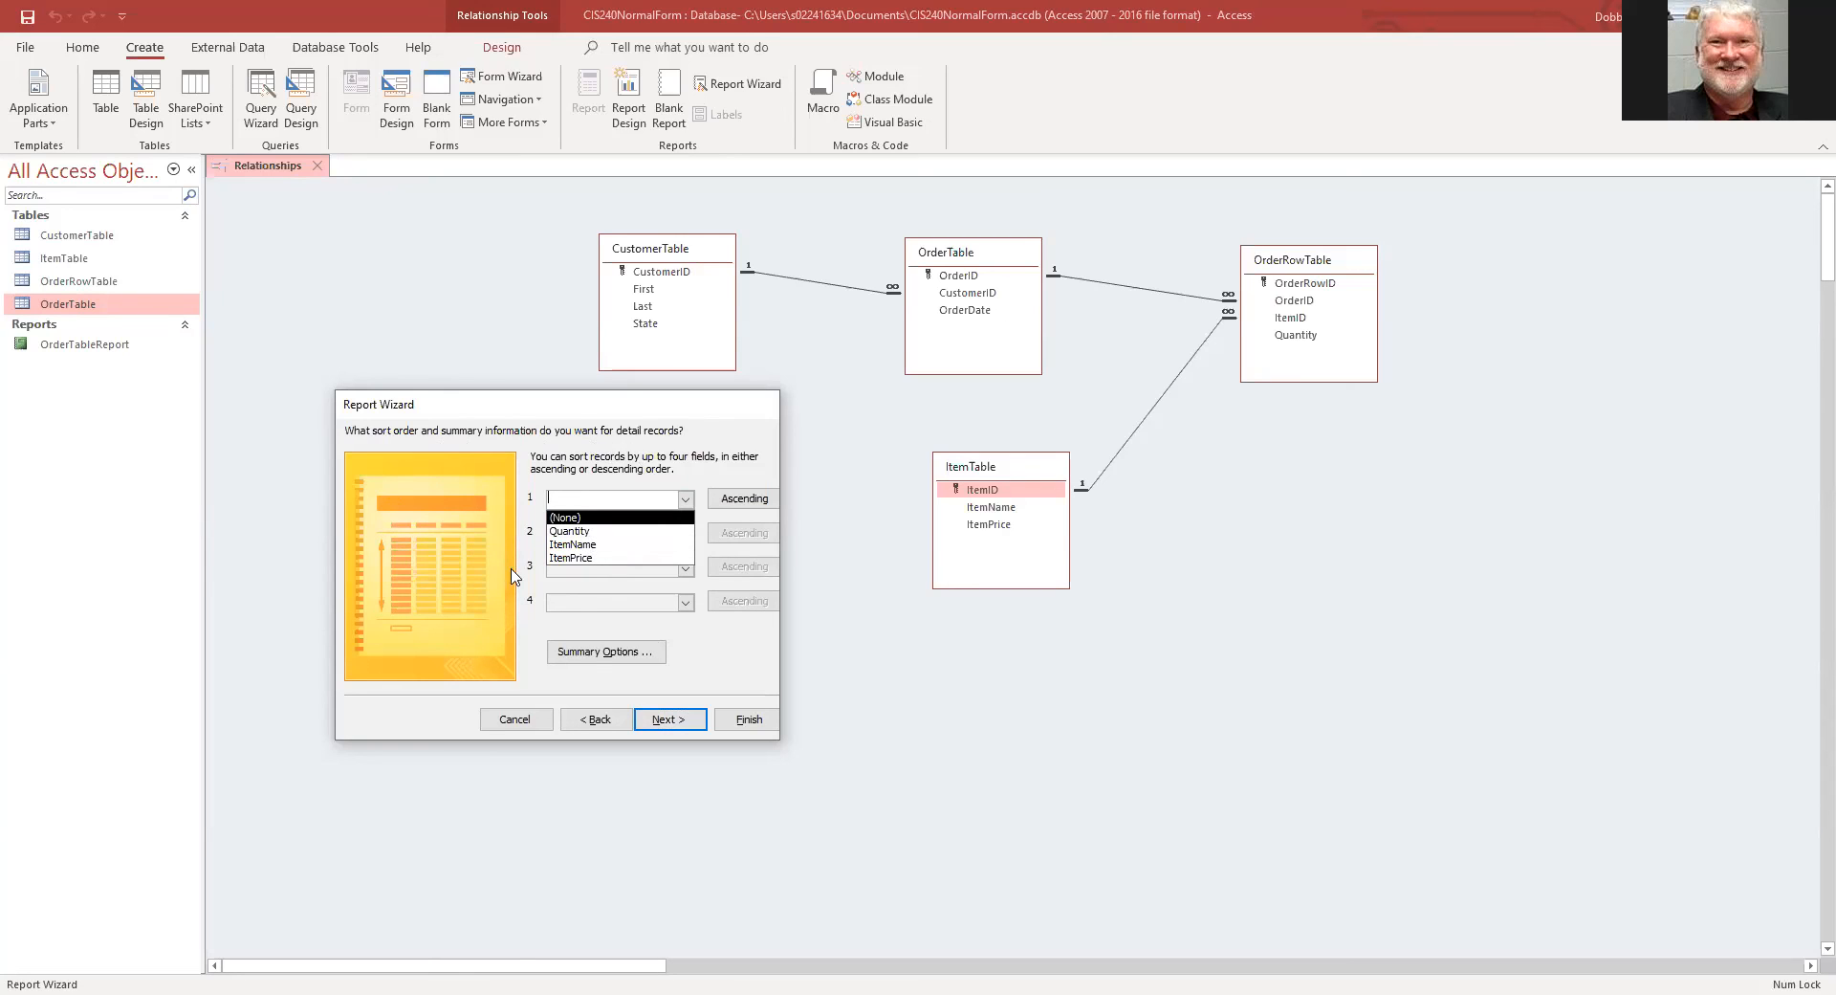
click(683, 724)
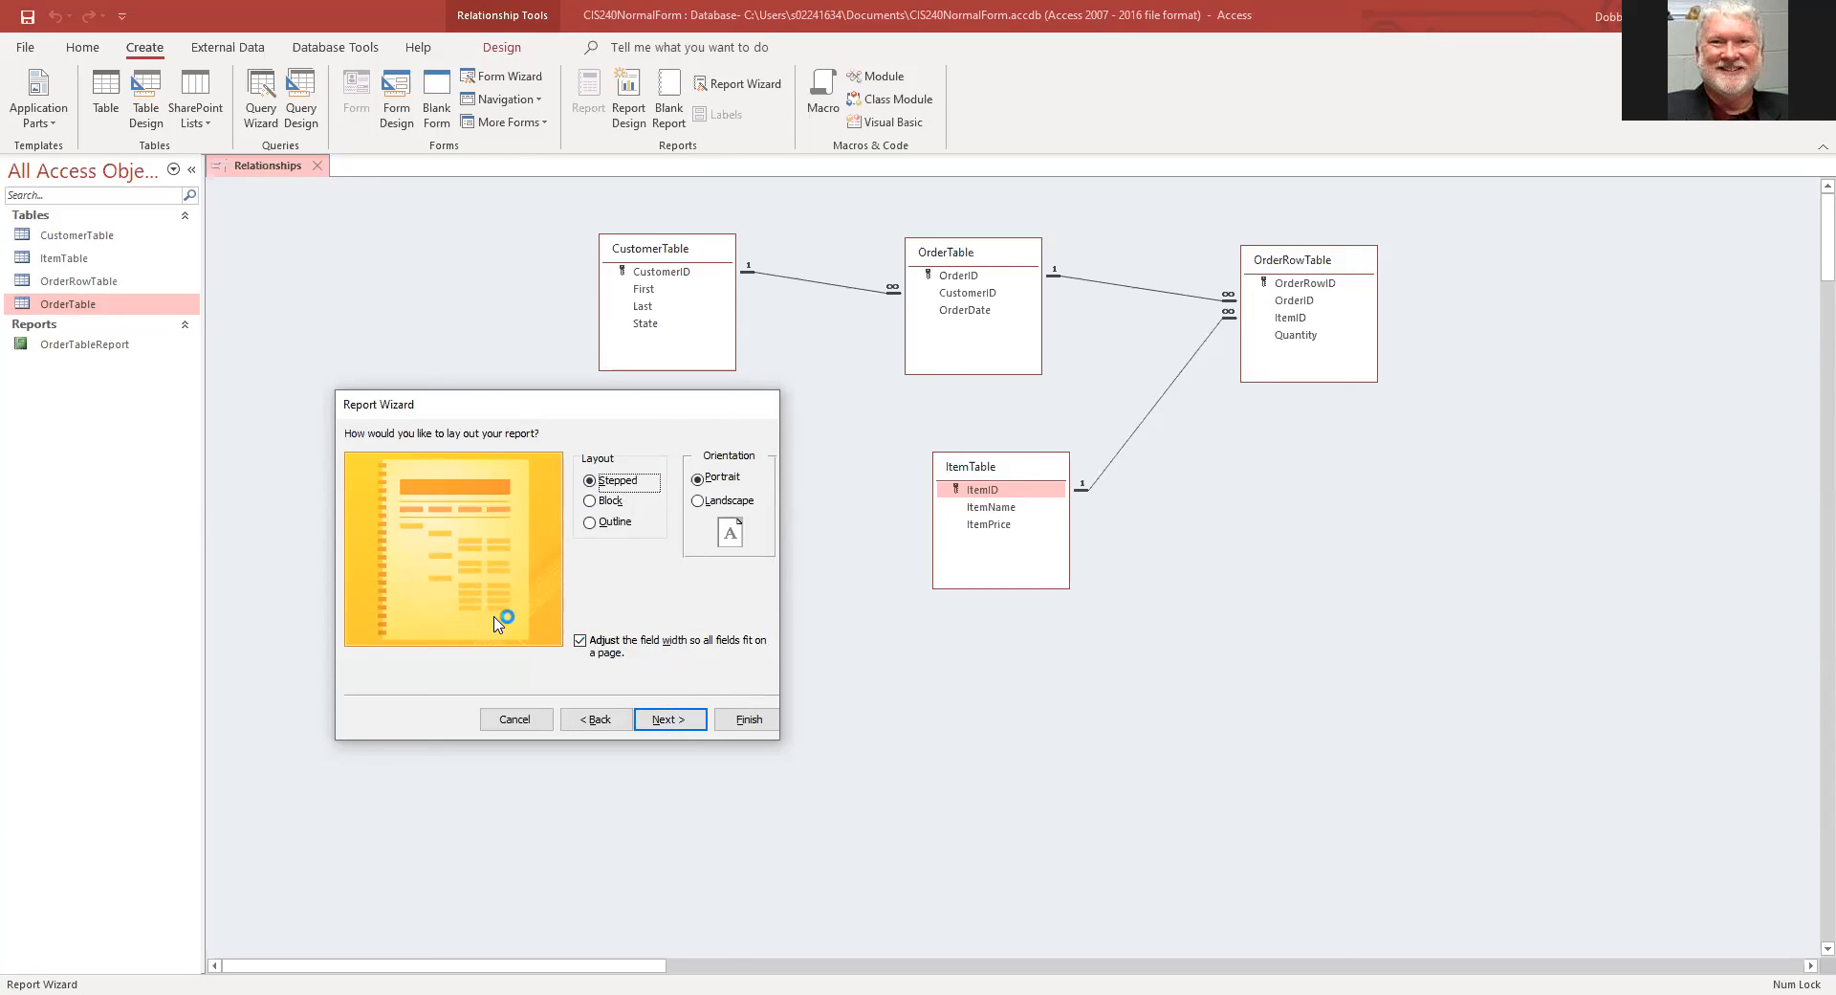
click(666, 719)
Step: Title the report MultipleRowOrderReport and finish the wizard with the report preview
drag(586, 457, 478, 460)
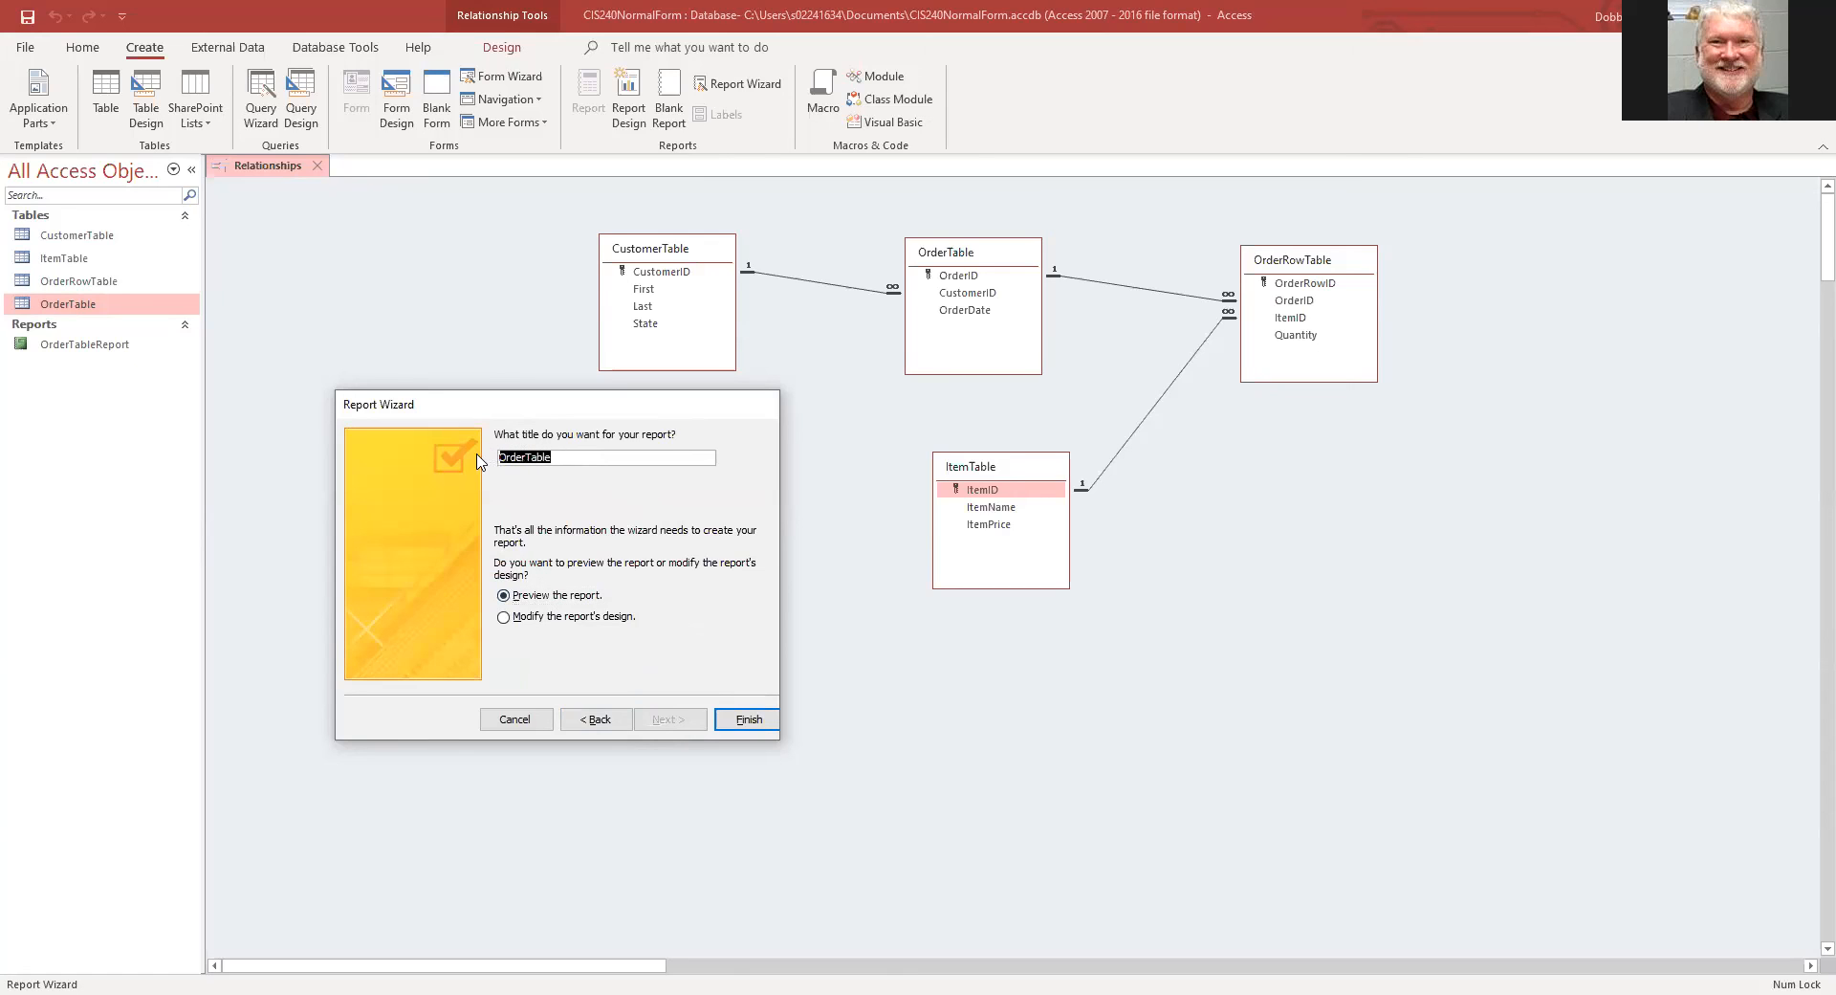
text(MultipleRow)
click(757, 720)
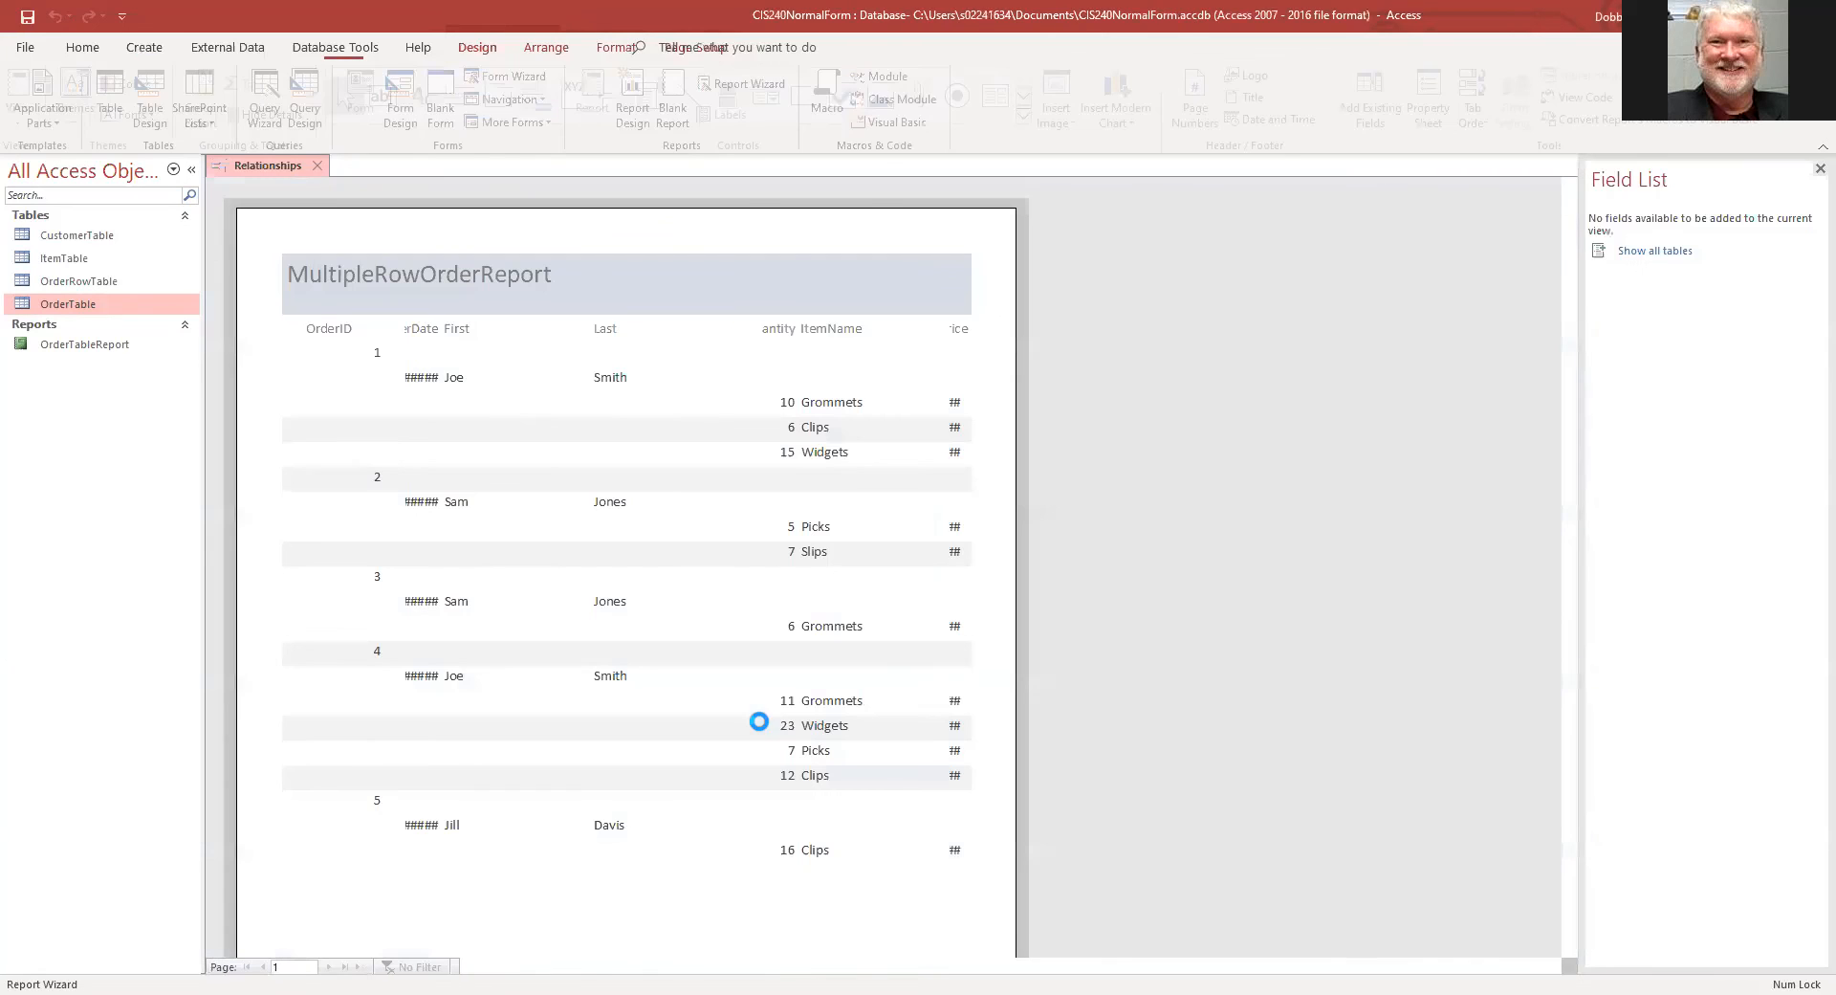